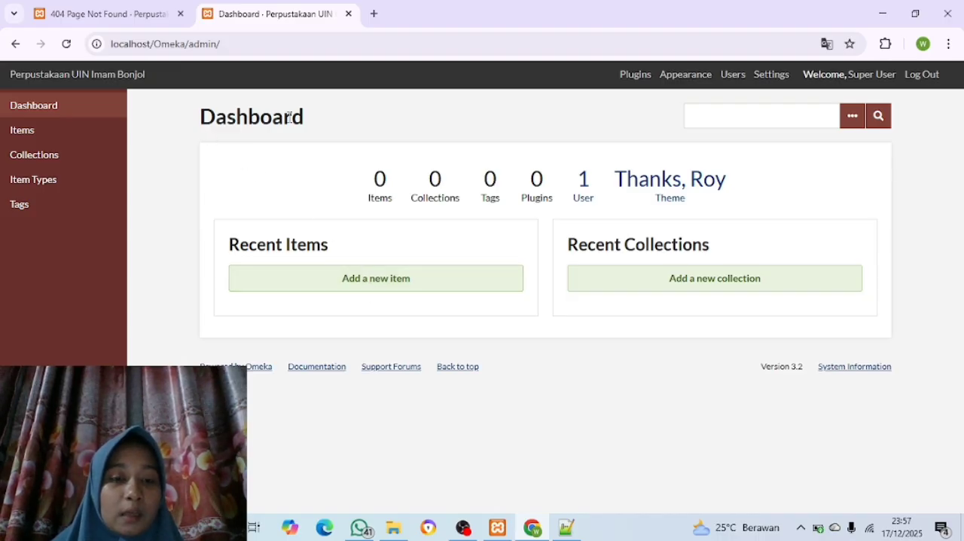
Compare the Omeka public site page with the admin dashboard
{"action": "left_click", "coordinate": [147, 14]}
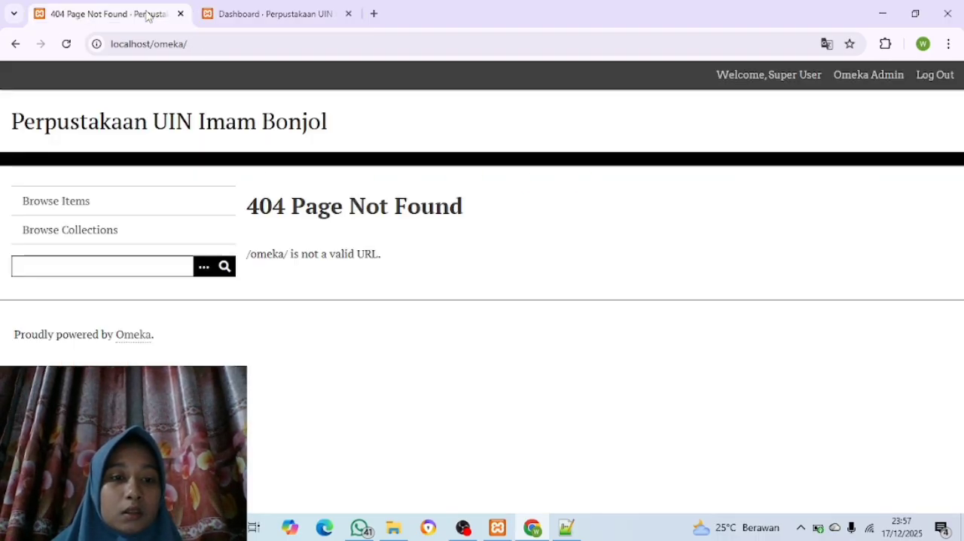
{"action": "left_click", "coordinate": [256, 15]}
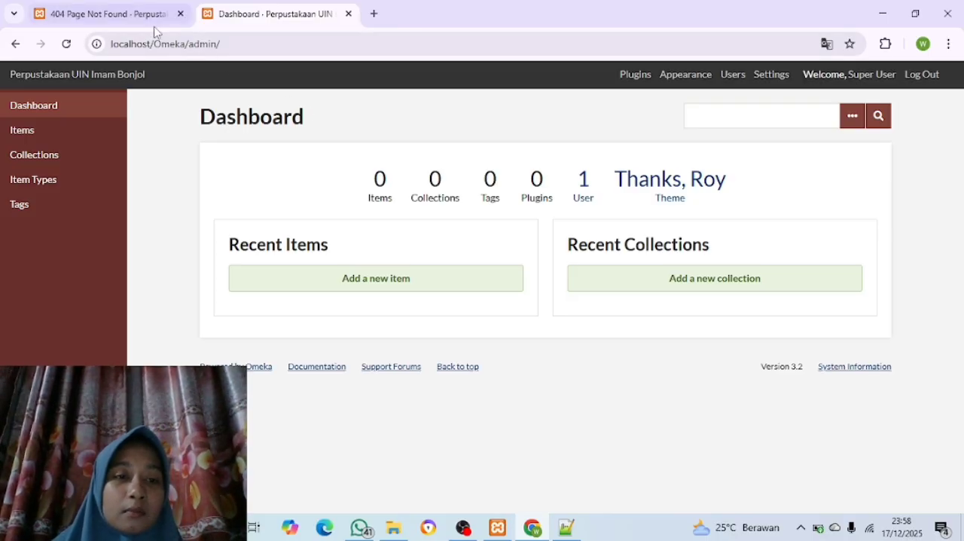
{"action": "left_click", "coordinate": [110, 15]}
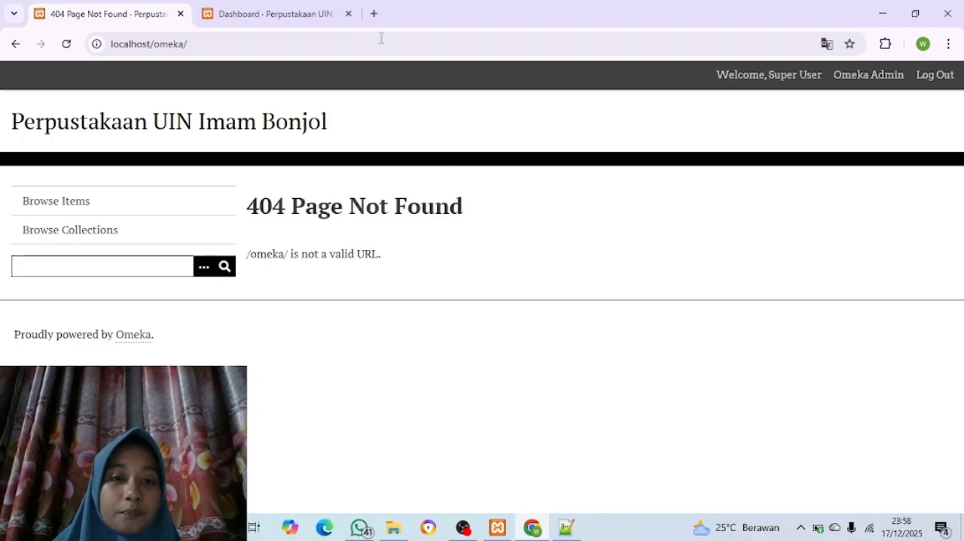
{"action": "left_click", "coordinate": [301, 15]}
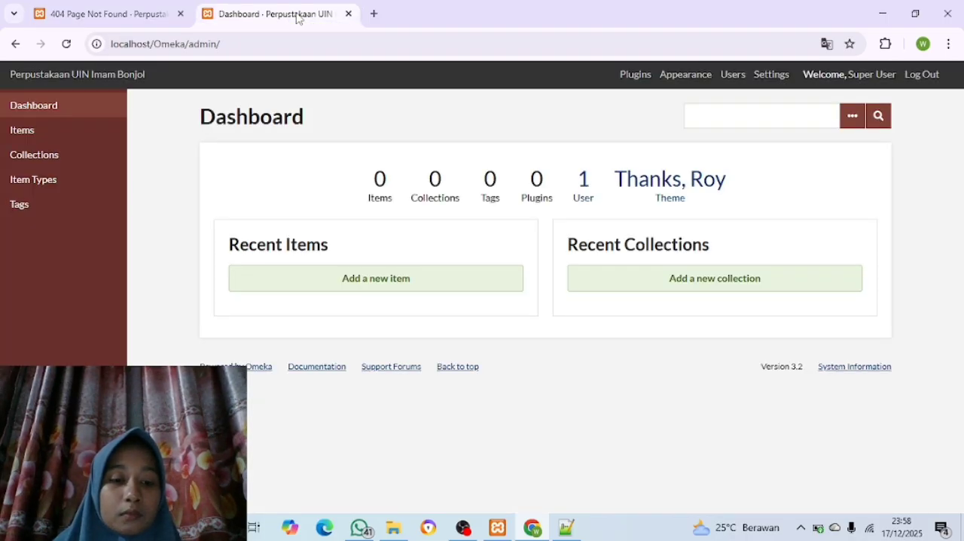
Go to the Appearance settings and examine the current theme and the other installed themes
{"action": "left_click", "coordinate": [684, 78]}
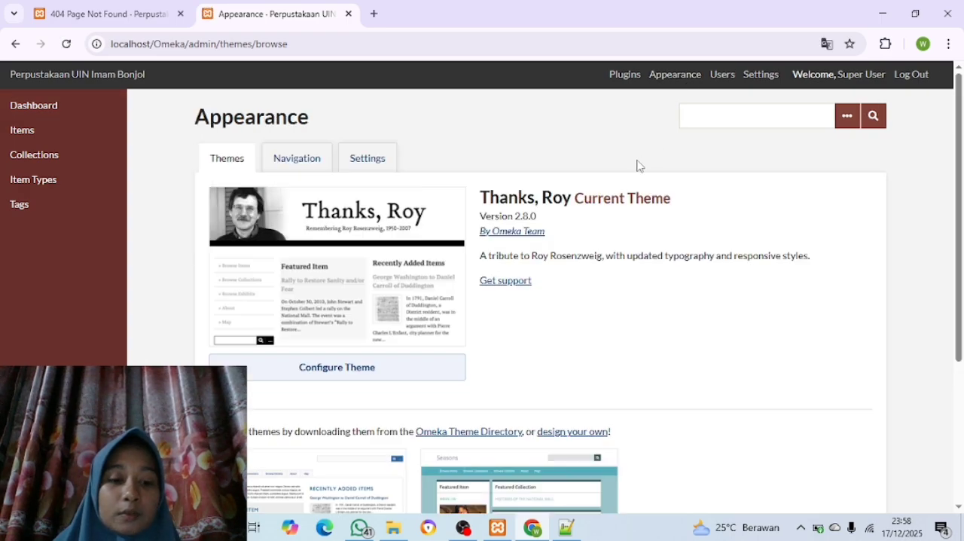
{"action": "scroll", "coordinate": [637, 164], "scroll_direction": "down", "scroll_amount": 1}
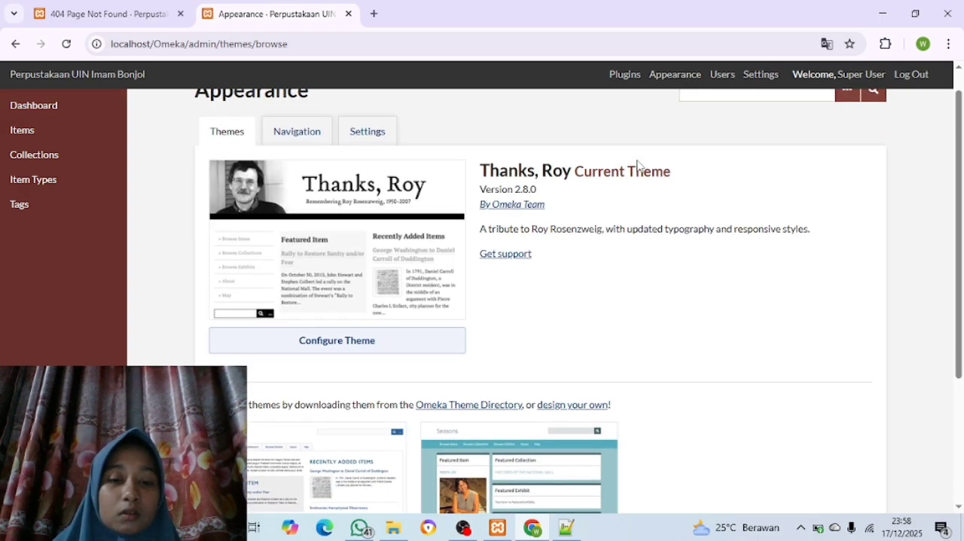
{"action": "scroll", "coordinate": [637, 164], "scroll_direction": "down", "scroll_amount": 3}
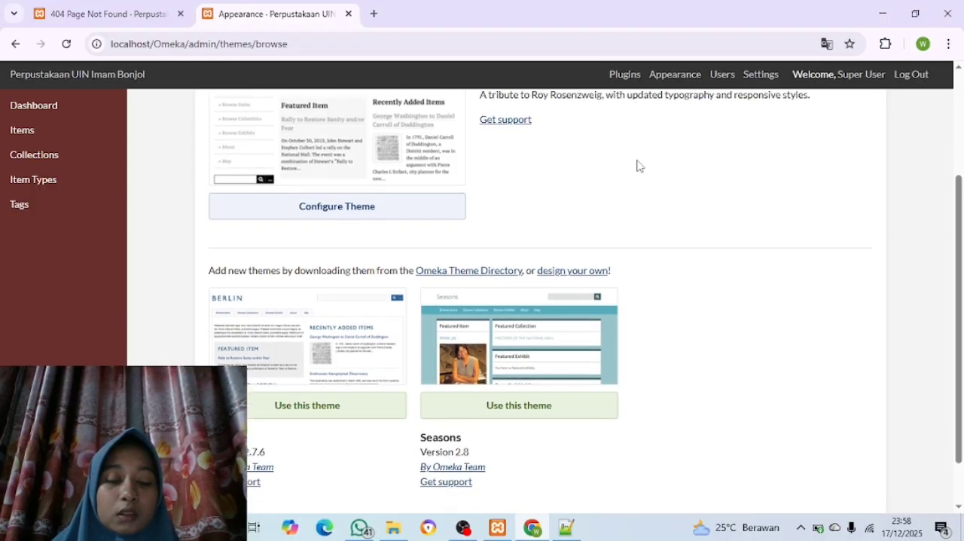
{"action": "scroll", "coordinate": [638, 164], "scroll_direction": "down", "scroll_amount": 2}
{"action": "scroll", "coordinate": [637, 164], "scroll_direction": "up", "scroll_amount": 3}
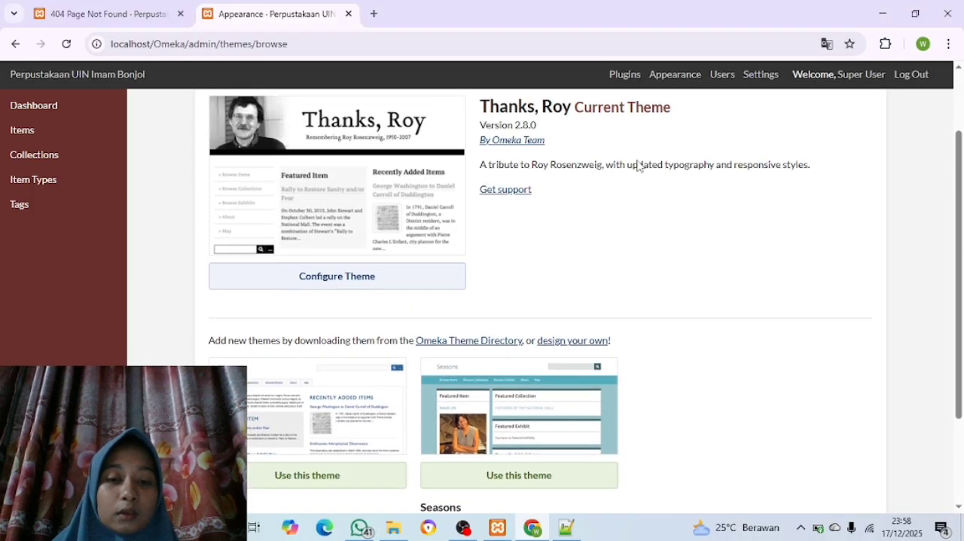
{"action": "scroll", "coordinate": [638, 164], "scroll_direction": "up", "scroll_amount": 1}
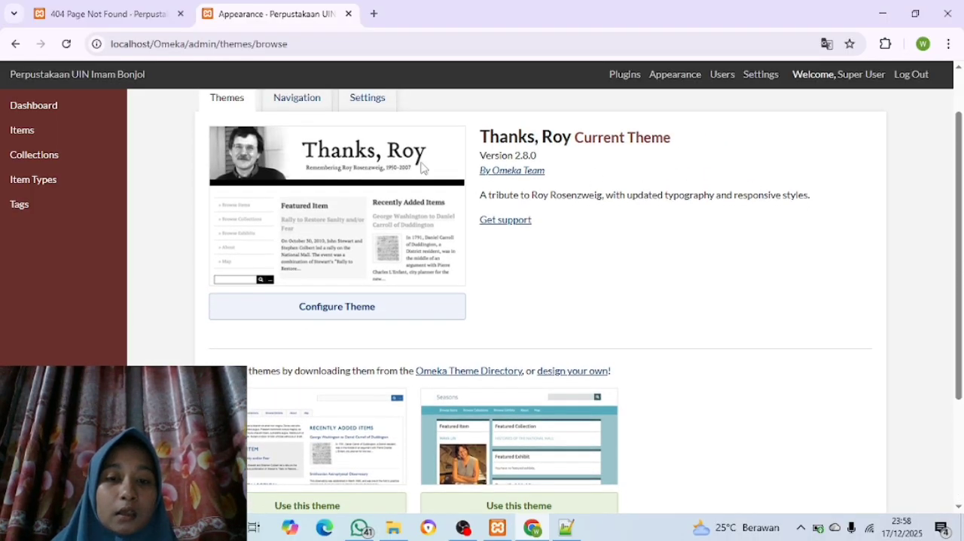
{"action": "scroll", "coordinate": [566, 155], "scroll_direction": "down", "scroll_amount": 3}
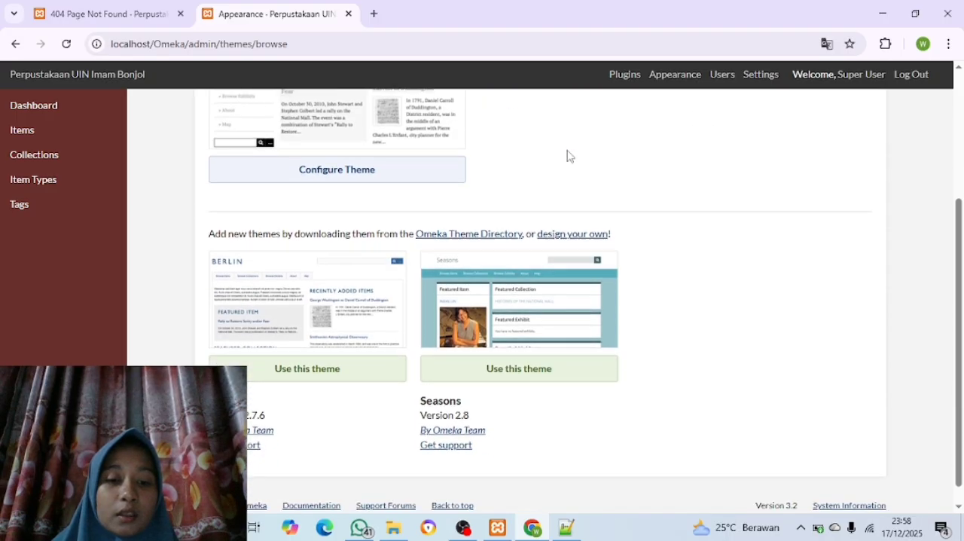
{"action": "left_click_drag", "start_coordinate": [566, 133], "coordinate": [475, 276]}
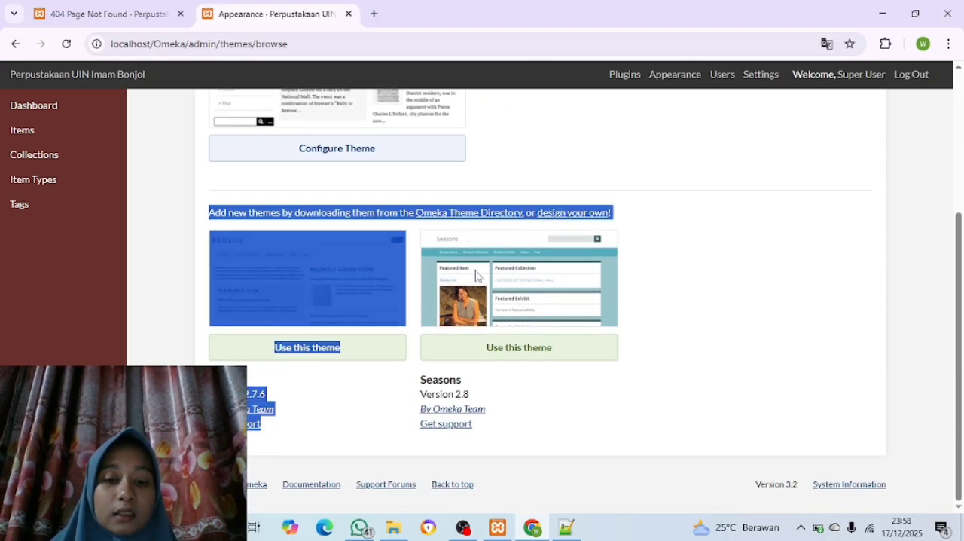
{"action": "left_click", "coordinate": [657, 301]}
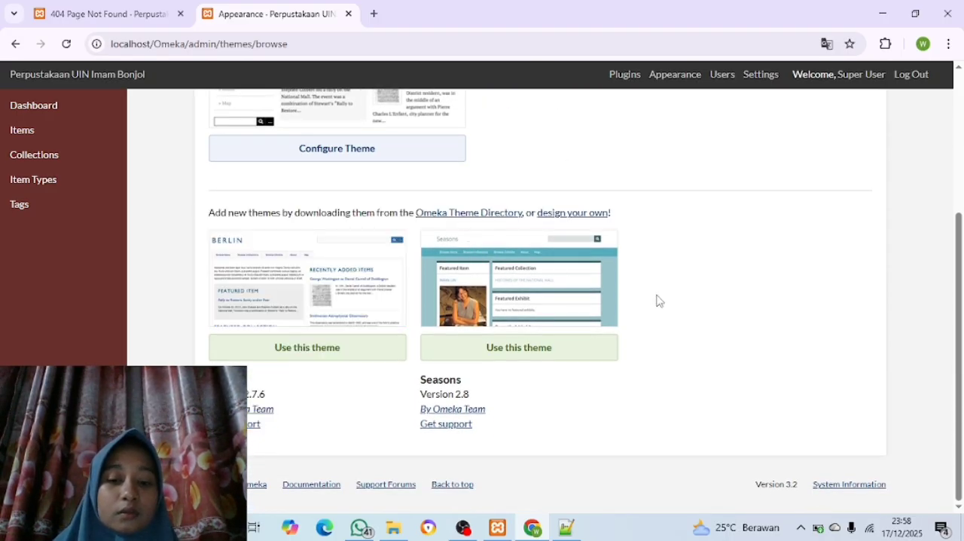
{"action": "scroll", "coordinate": [657, 300], "scroll_direction": "up", "scroll_amount": 2}
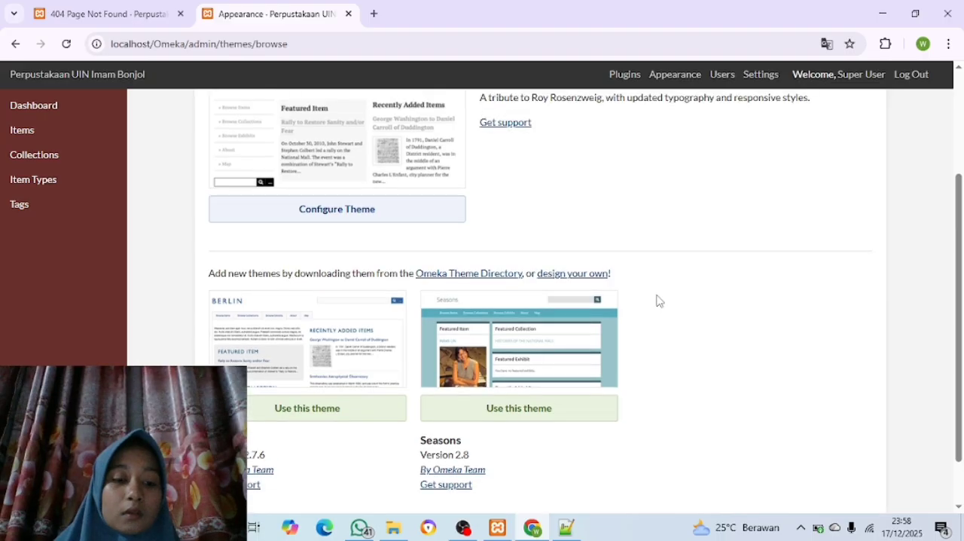
{"action": "scroll", "coordinate": [657, 300], "scroll_direction": "down", "scroll_amount": 2}
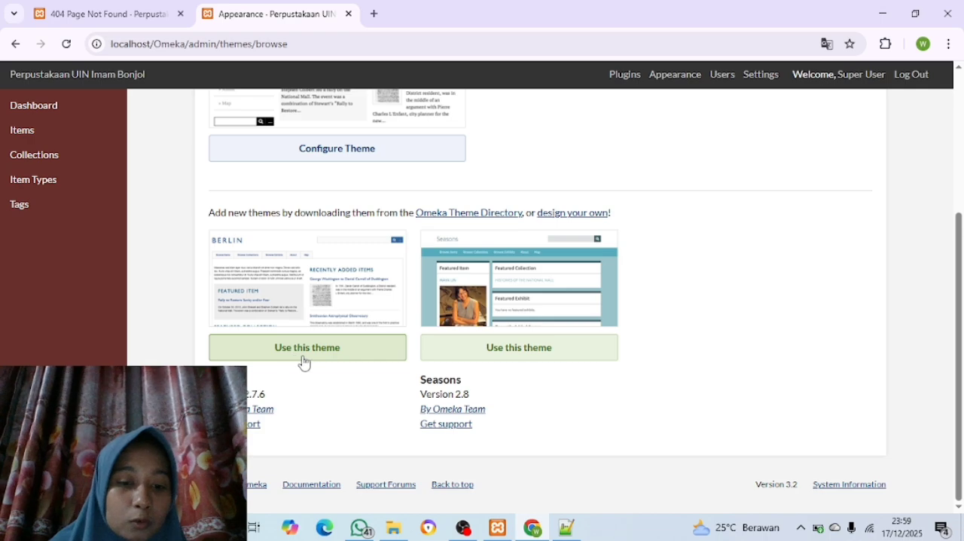
Switch the site theme to Berlin and reload the public site page to see the new design
{"action": "left_click", "coordinate": [328, 352]}
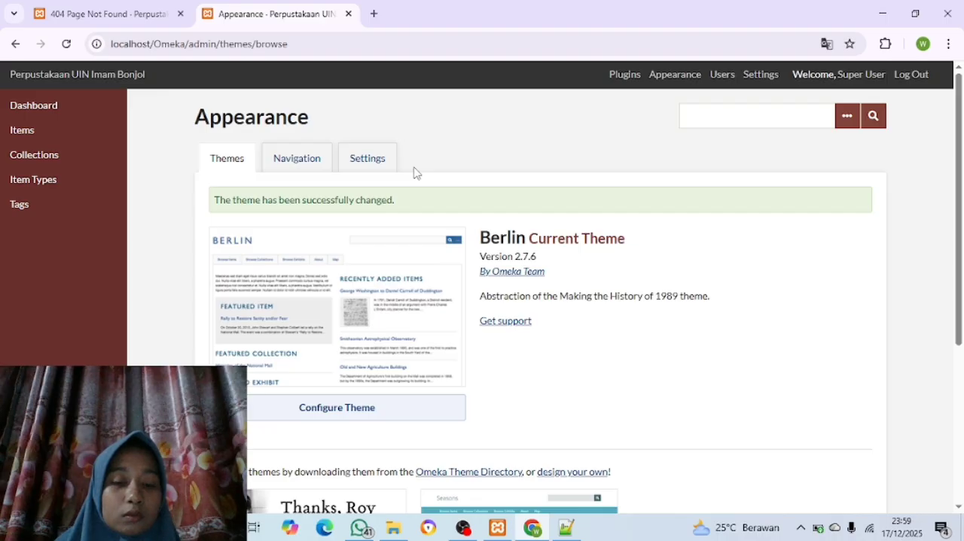
{"action": "scroll", "coordinate": [413, 173], "scroll_direction": "down", "scroll_amount": 4}
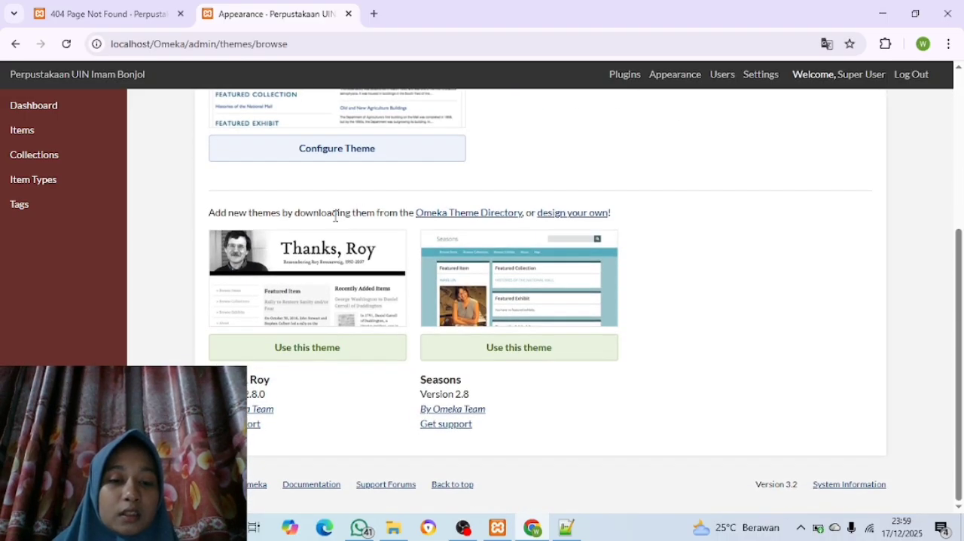
{"action": "scroll", "coordinate": [334, 215], "scroll_direction": "up", "scroll_amount": 2}
{"action": "scroll", "coordinate": [334, 221], "scroll_direction": "up", "scroll_amount": 1}
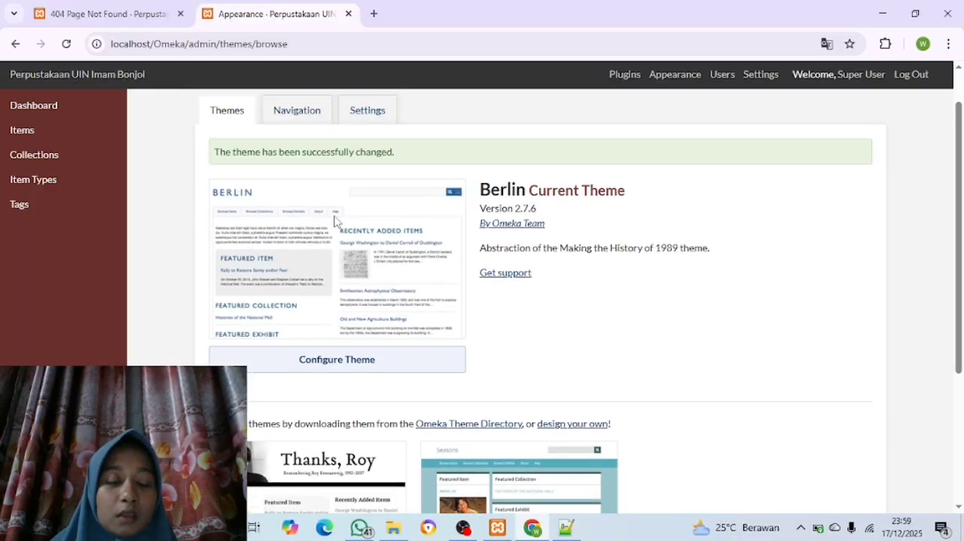
{"action": "scroll", "coordinate": [334, 221], "scroll_direction": "up", "scroll_amount": 1}
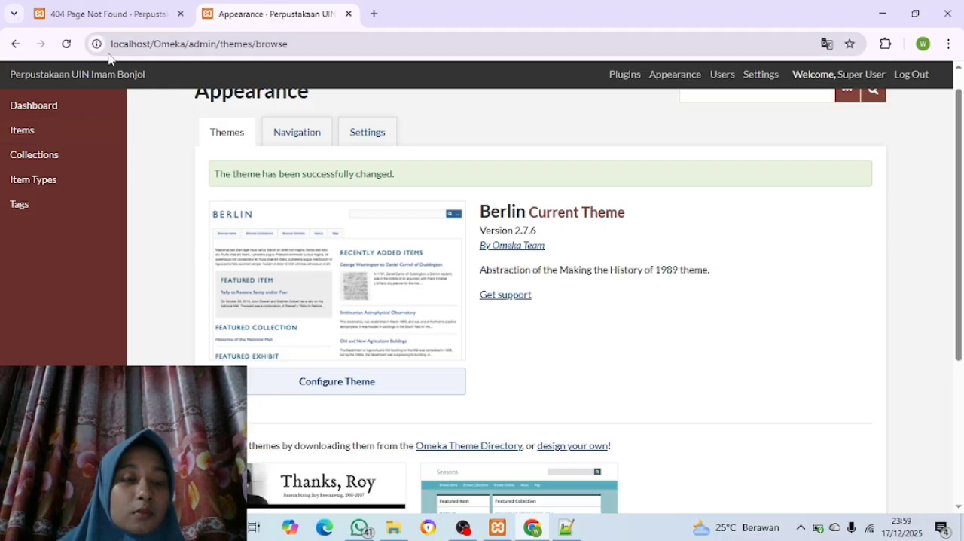
{"action": "left_click", "coordinate": [109, 22]}
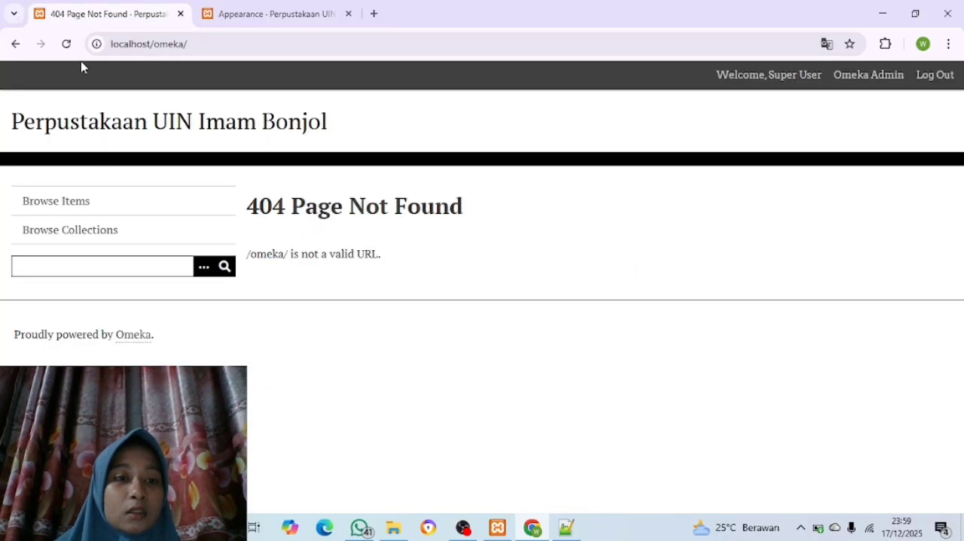
{"action": "left_click", "coordinate": [66, 44]}
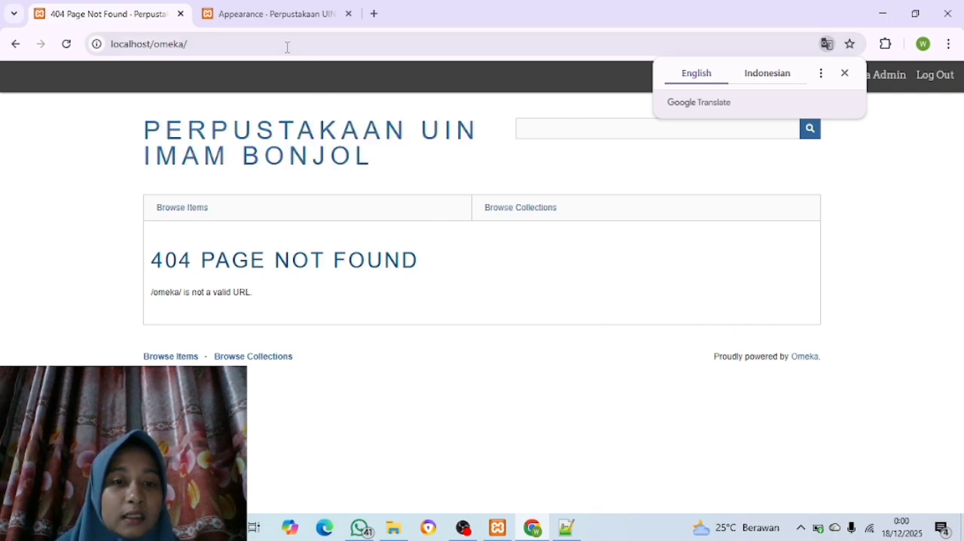
Change the site theme to Seasons and reload the public site page to check its look
{"action": "left_click", "coordinate": [271, 20]}
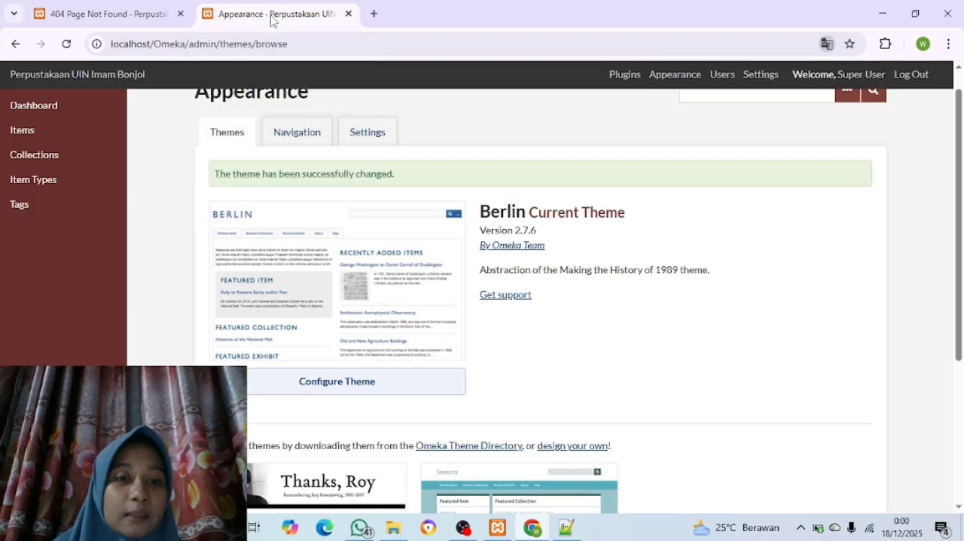
{"action": "scroll", "coordinate": [482, 296], "scroll_direction": "down", "scroll_amount": 1}
{"action": "scroll", "coordinate": [482, 298], "scroll_direction": "down", "scroll_amount": 2}
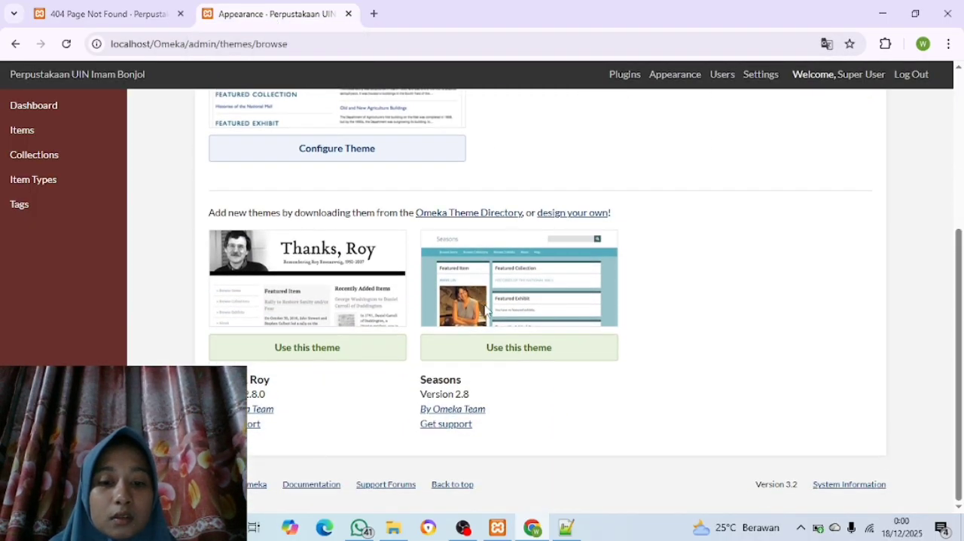
{"action": "scroll", "coordinate": [489, 316], "scroll_direction": "up", "scroll_amount": 1}
{"action": "scroll", "coordinate": [496, 332], "scroll_direction": "down", "scroll_amount": 1}
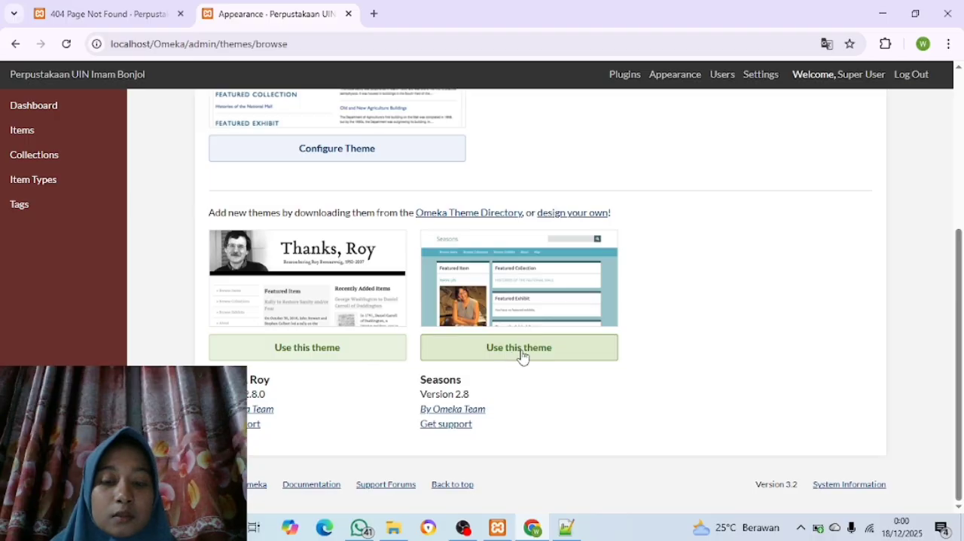
{"action": "left_click", "coordinate": [523, 357]}
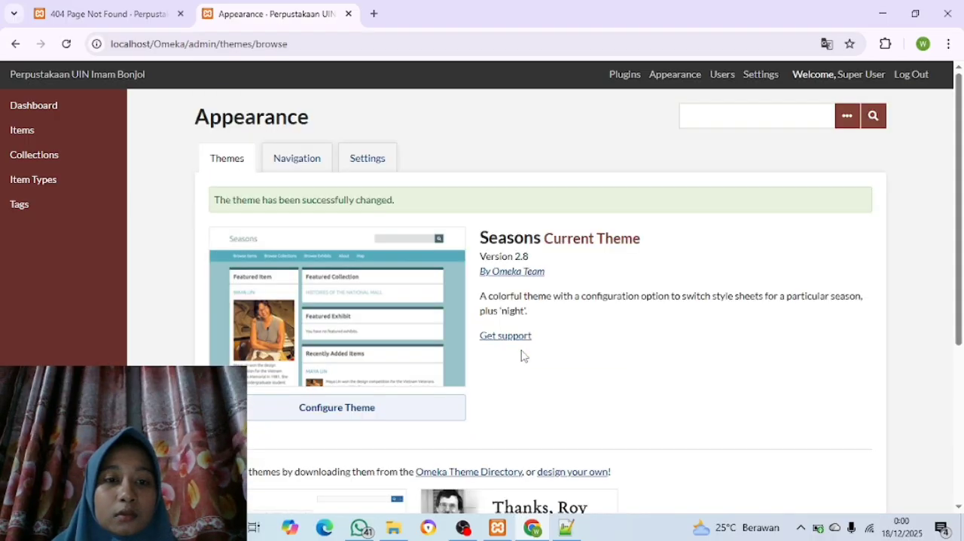
{"action": "scroll", "coordinate": [259, 232], "scroll_direction": "down", "scroll_amount": 3}
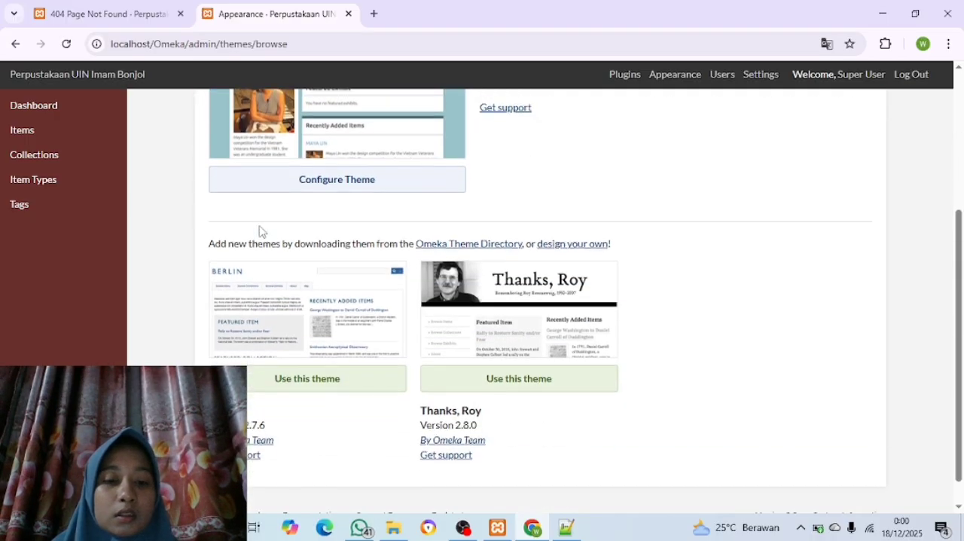
{"action": "scroll", "coordinate": [260, 231], "scroll_direction": "up", "scroll_amount": 2}
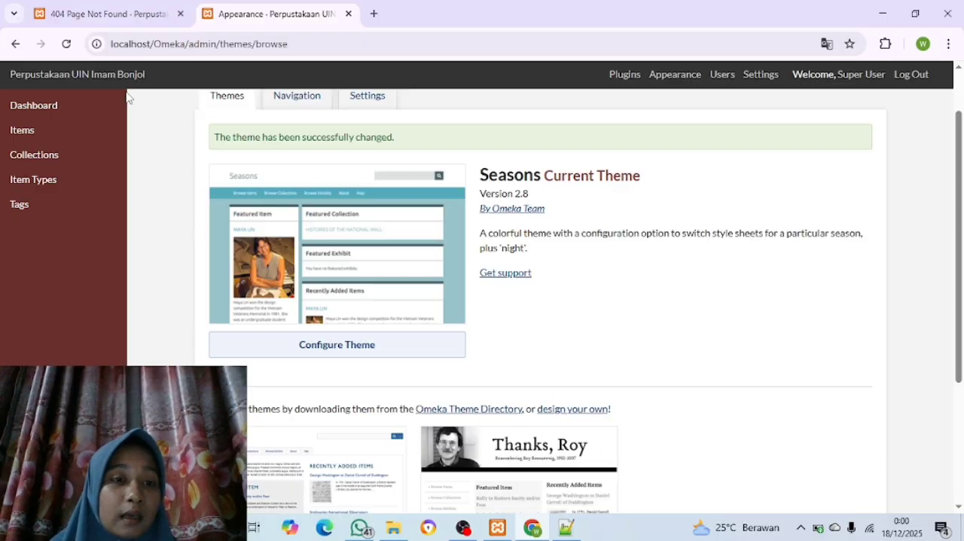
{"action": "left_click", "coordinate": [92, 17]}
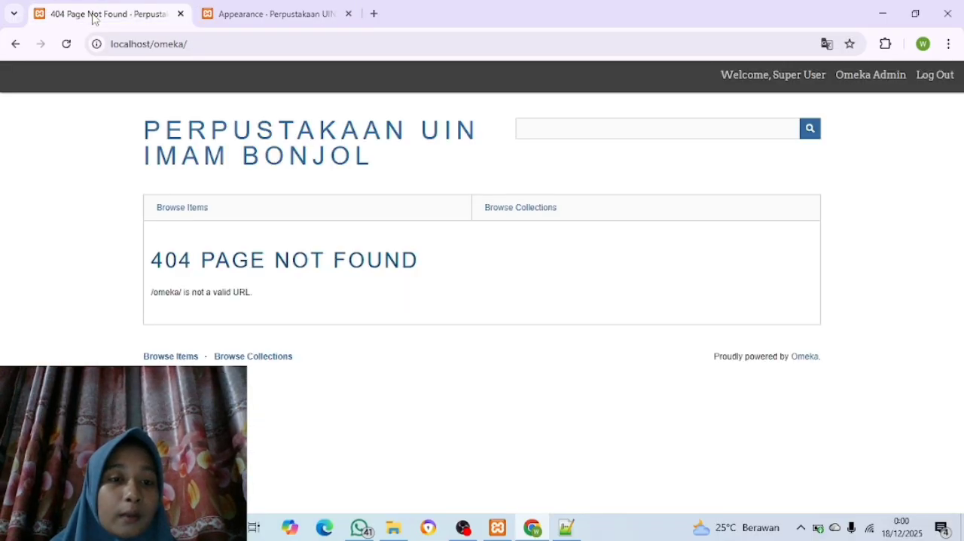
{"action": "left_click", "coordinate": [65, 45]}
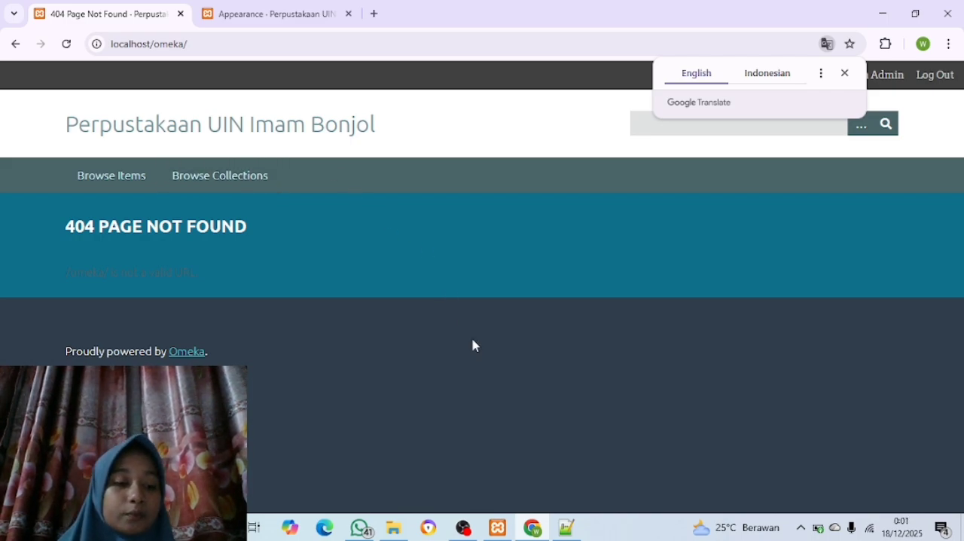
Switch to File Explorer and open the archive Bahan Latihan Penggunaan Omeka Classic.rar on Local Disk (D:), dismissing the WinRAR trial notice
{"action": "left_click", "coordinate": [239, 9]}
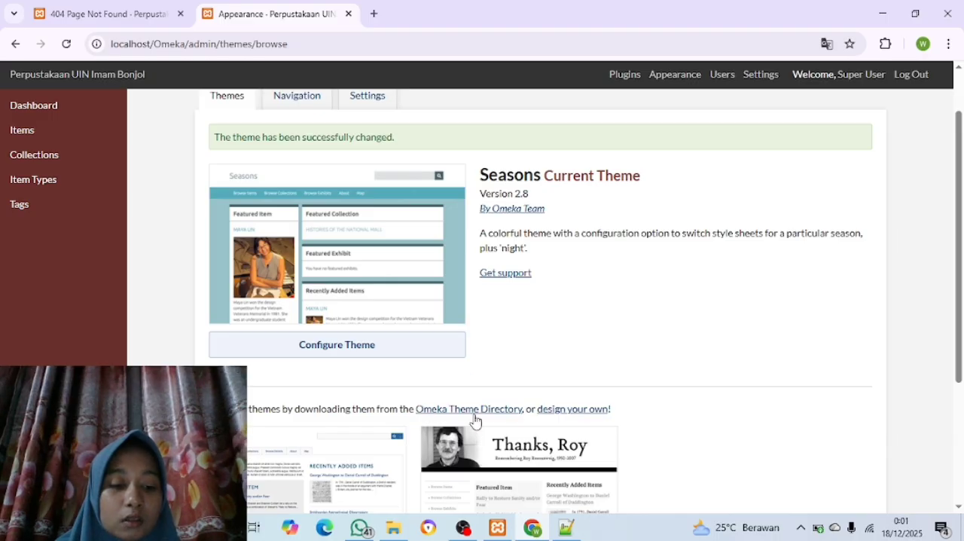
{"action": "left_click", "coordinate": [391, 530]}
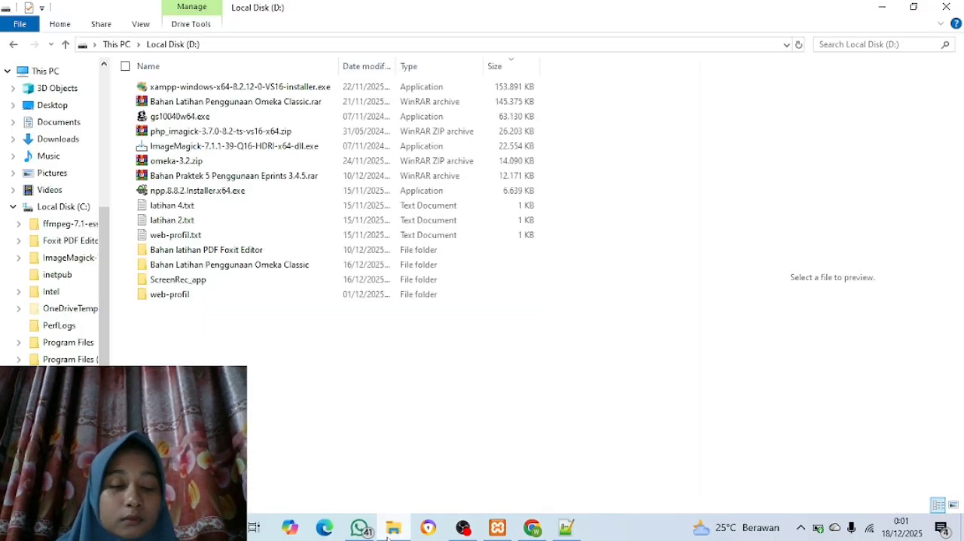
{"action": "double_click", "coordinate": [263, 106]}
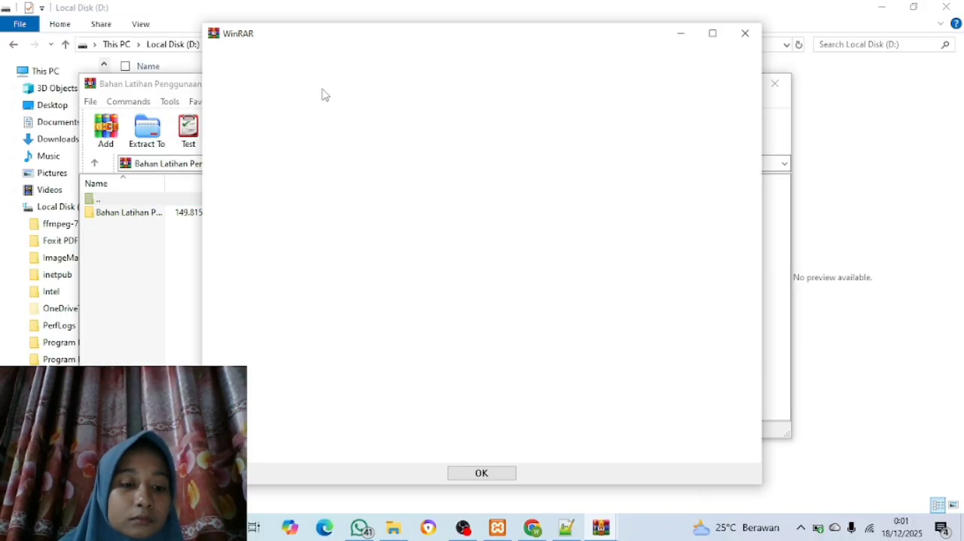
{"action": "left_click", "coordinate": [756, 39]}
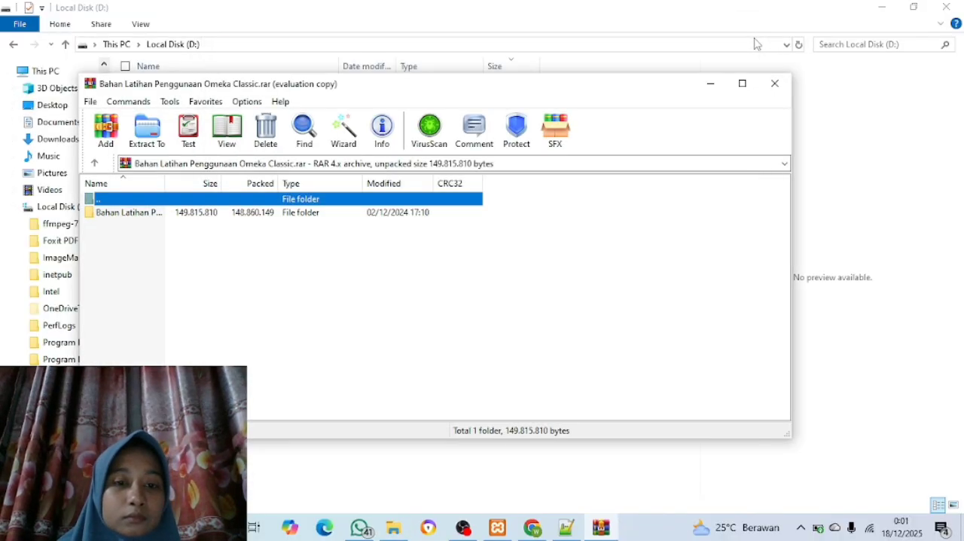
{"action": "left_click", "coordinate": [774, 84]}
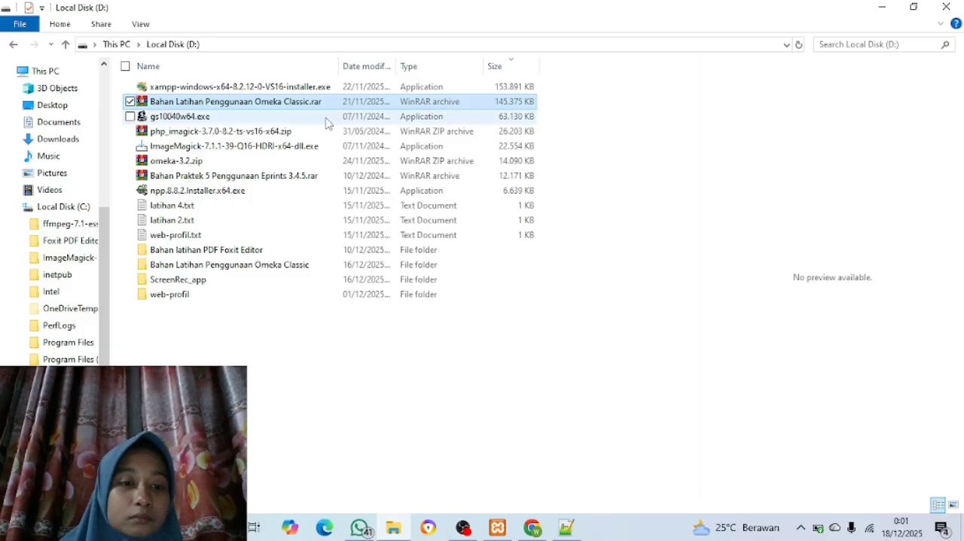
{"action": "double_click", "coordinate": [283, 111]}
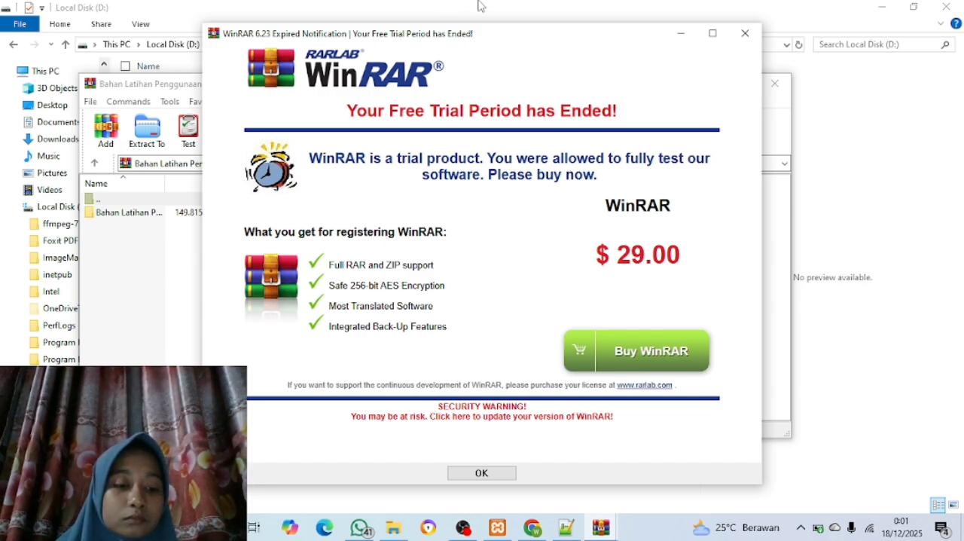
{"action": "left_click", "coordinate": [744, 33]}
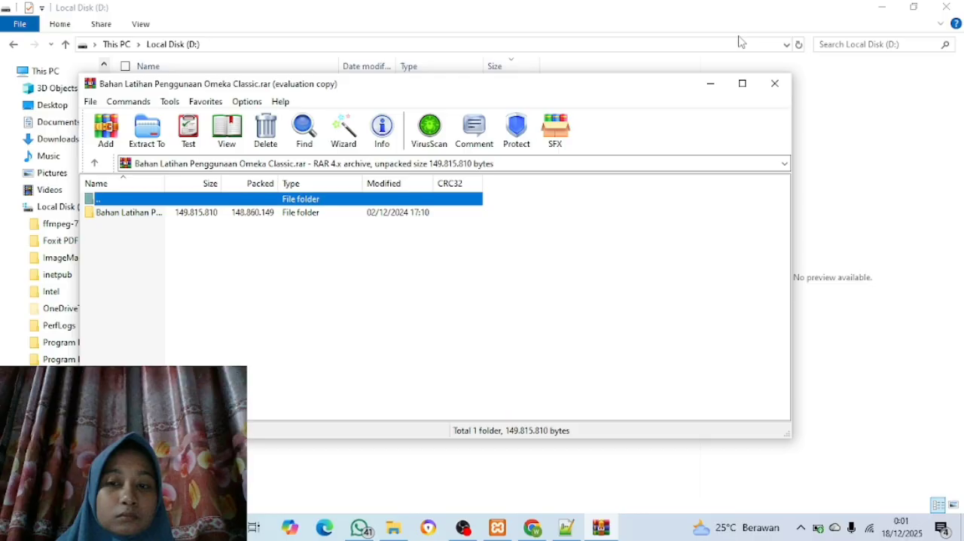
Close the archive window and open the Theme public Omeka folder inside Bahan Latihan Penggunaan Omeka Classic on Local Disk (D:)
{"action": "left_click", "coordinate": [774, 89]}
{"action": "scroll", "coordinate": [27, 214], "scroll_direction": "down", "scroll_amount": 1}
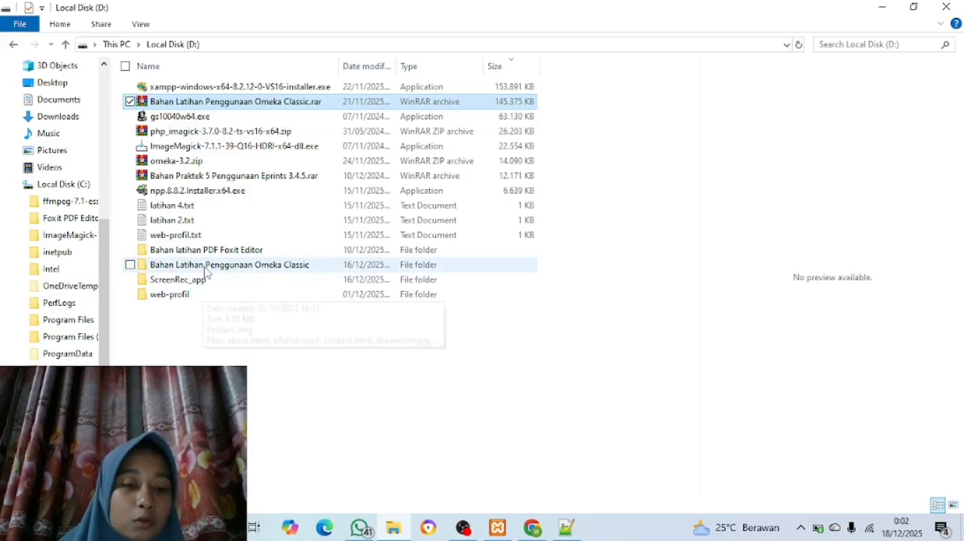
{"action": "double_click", "coordinate": [256, 265]}
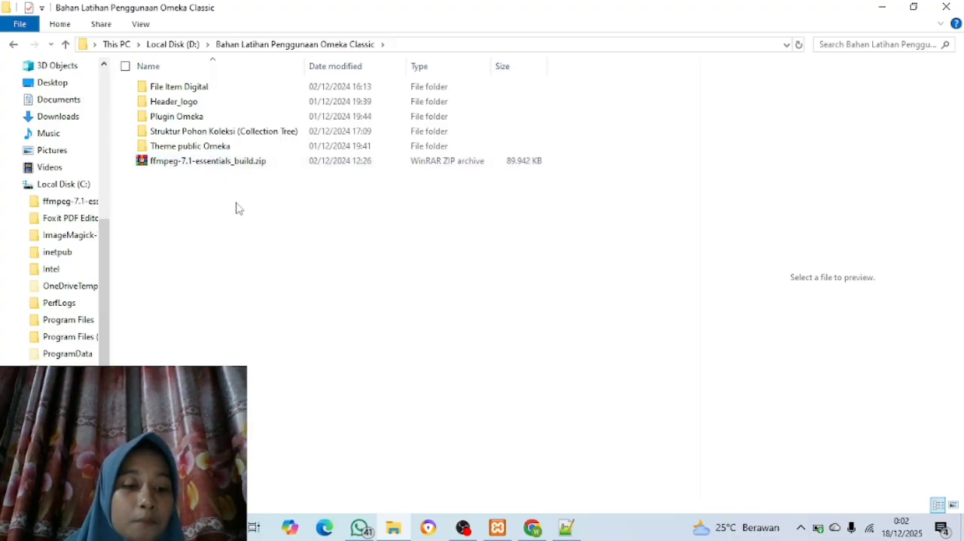
{"action": "left_click", "coordinate": [198, 149]}
{"action": "double_click", "coordinate": [197, 151]}
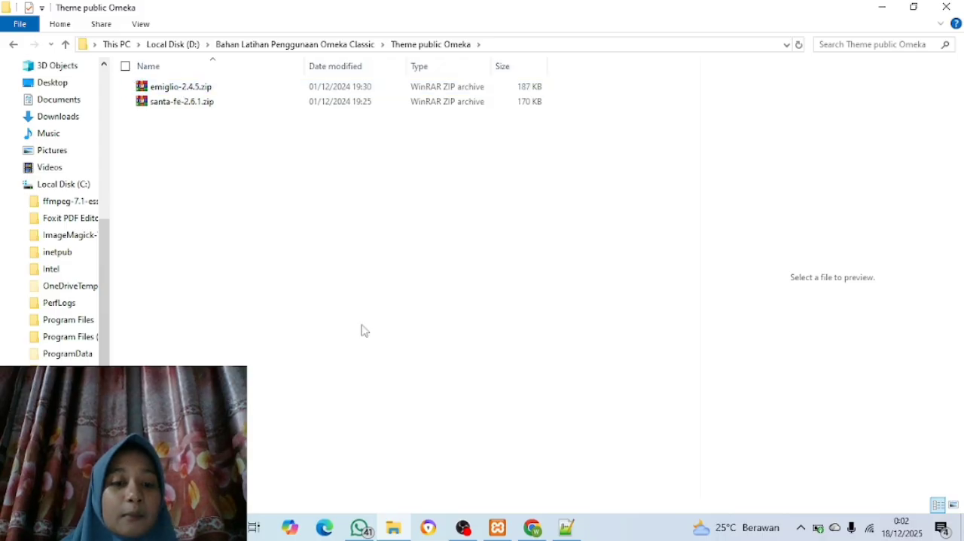
Switch to Chrome, search for OMEKA CLASSIC THEAM in a new tab, and open the Omeka Classic - Themes result from omeka.org
{"action": "mouse_move", "coordinate": [533, 527]}
{"action": "left_click", "coordinate": [531, 463]}
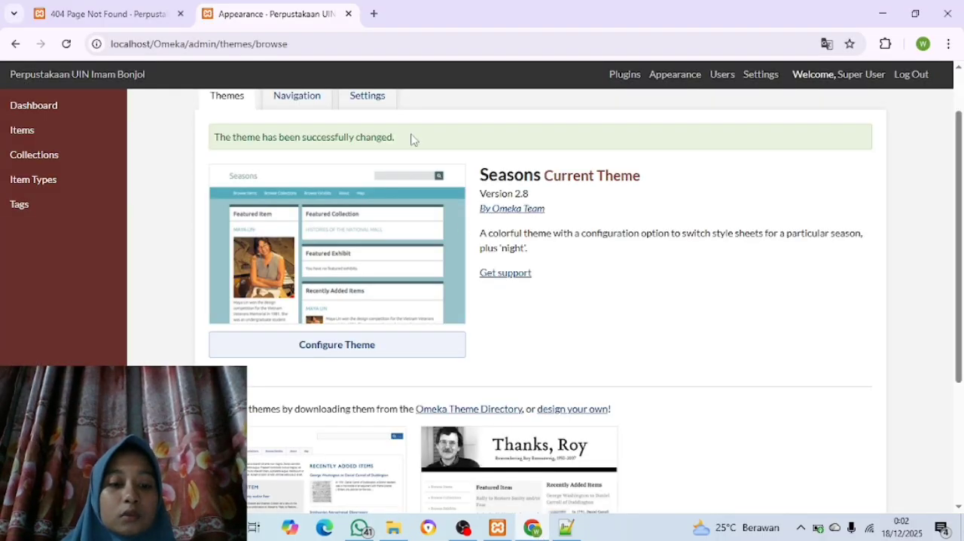
{"action": "left_click", "coordinate": [372, 14]}
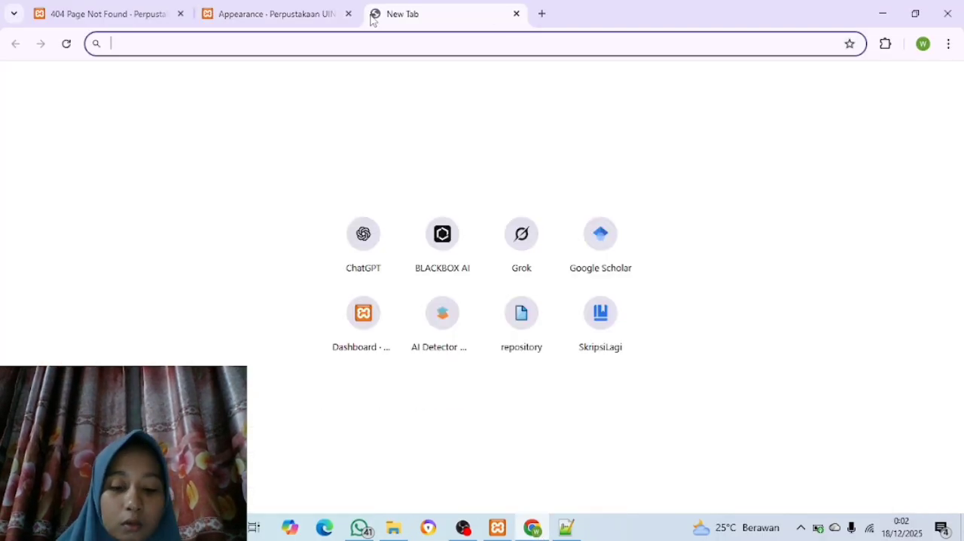
{"action": "type", "text": "OMEKA"}
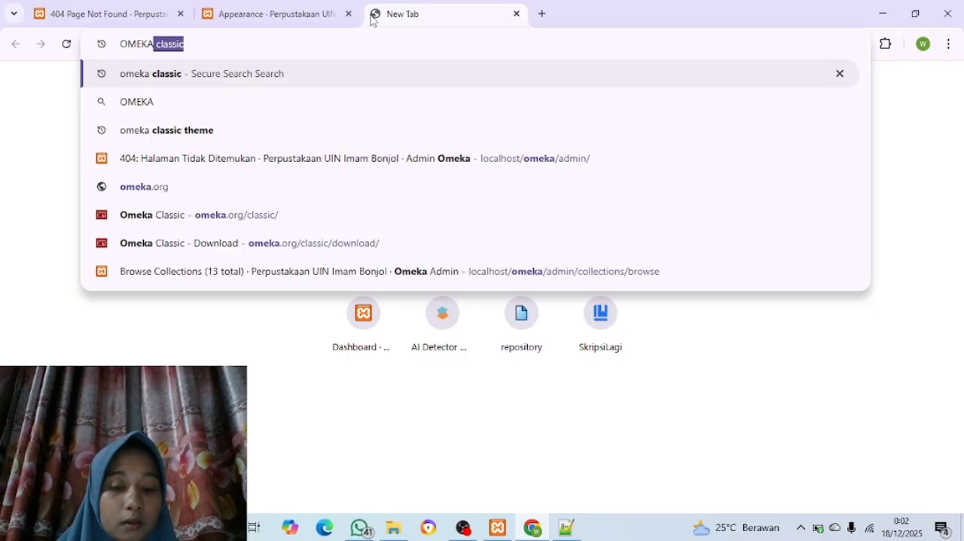
{"action": "type", "text": " C"}
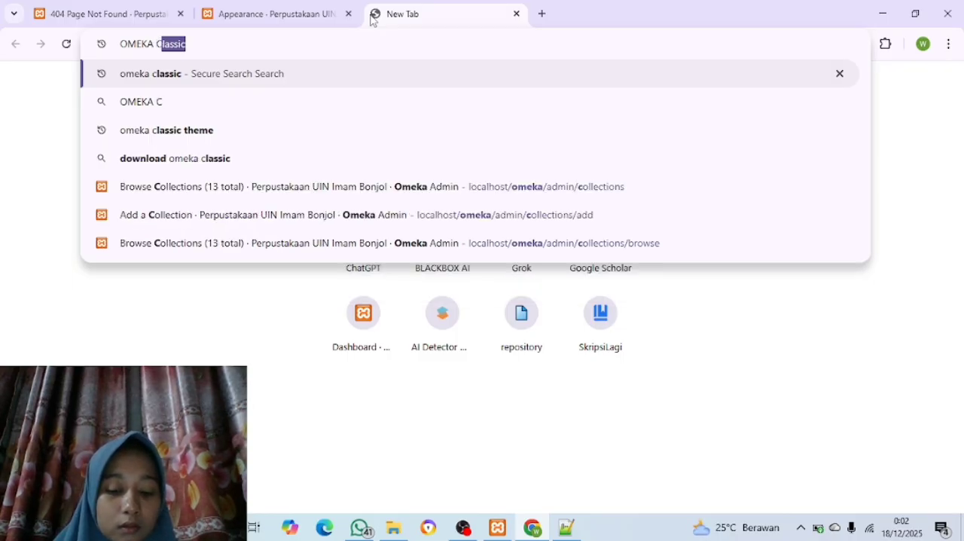
{"action": "type", "text": "LASSIC "}
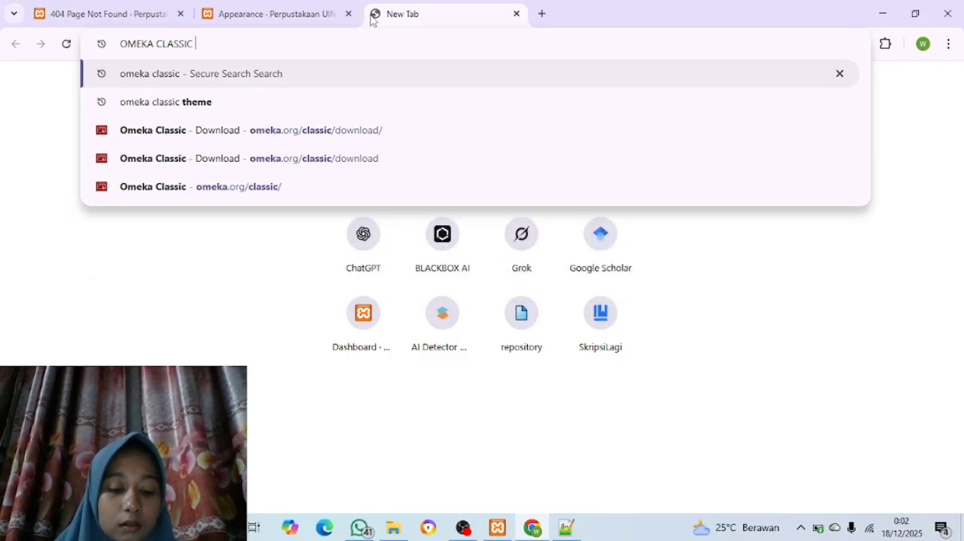
{"action": "type", "text": "THAM"}
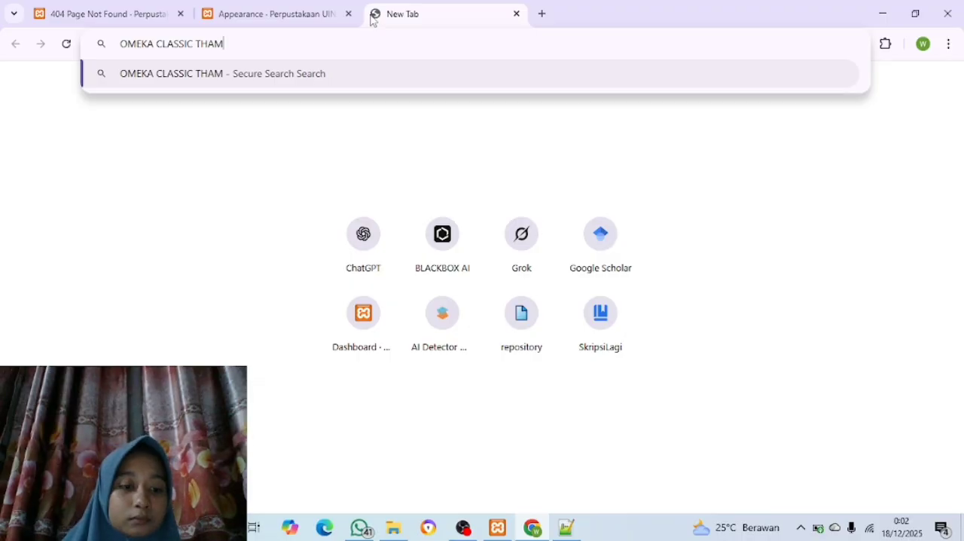
{"action": "left_click", "coordinate": [210, 44]}
{"action": "type", "text": "E"}
{"action": "key", "text": "Return"}
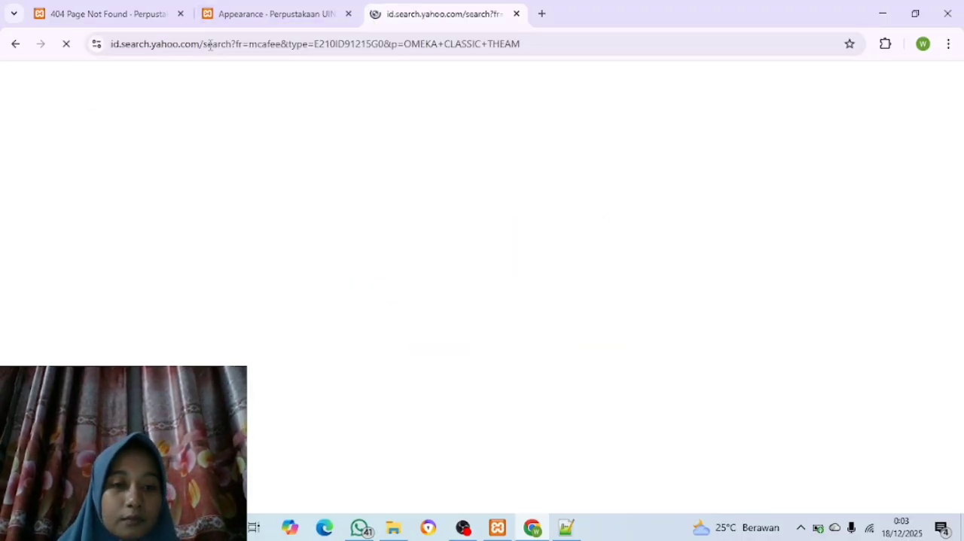
{"action": "scroll", "coordinate": [183, 245], "scroll_direction": "down", "scroll_amount": 1}
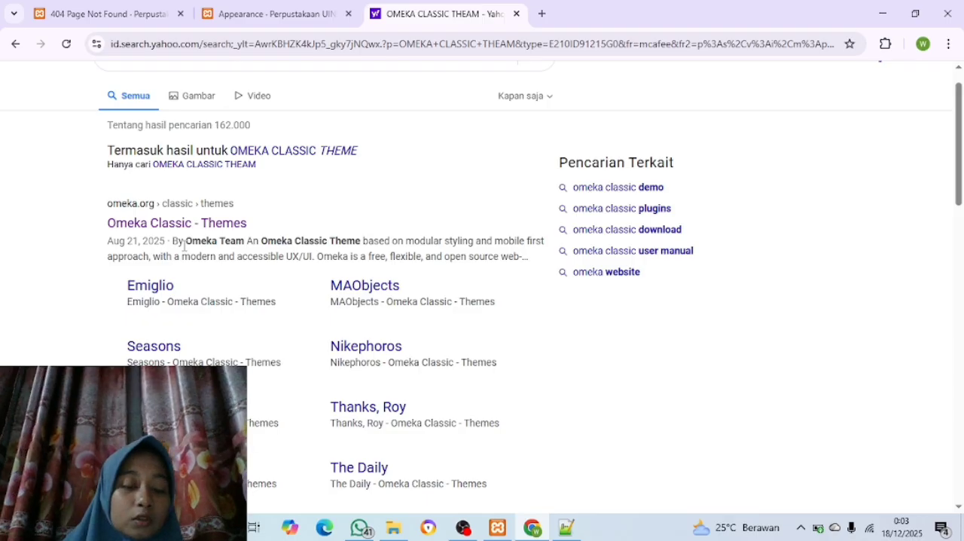
{"action": "scroll", "coordinate": [184, 245], "scroll_direction": "down", "scroll_amount": 1}
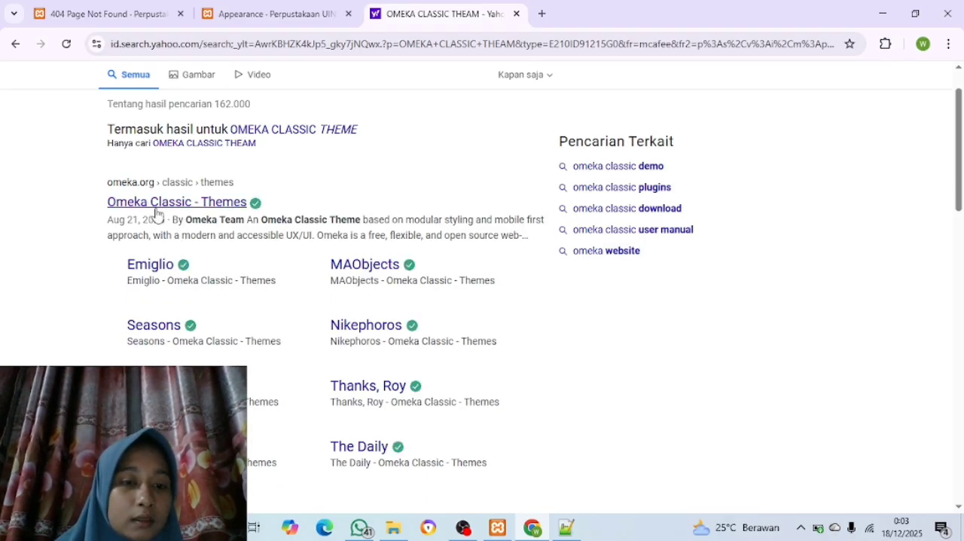
{"action": "left_click", "coordinate": [157, 210]}
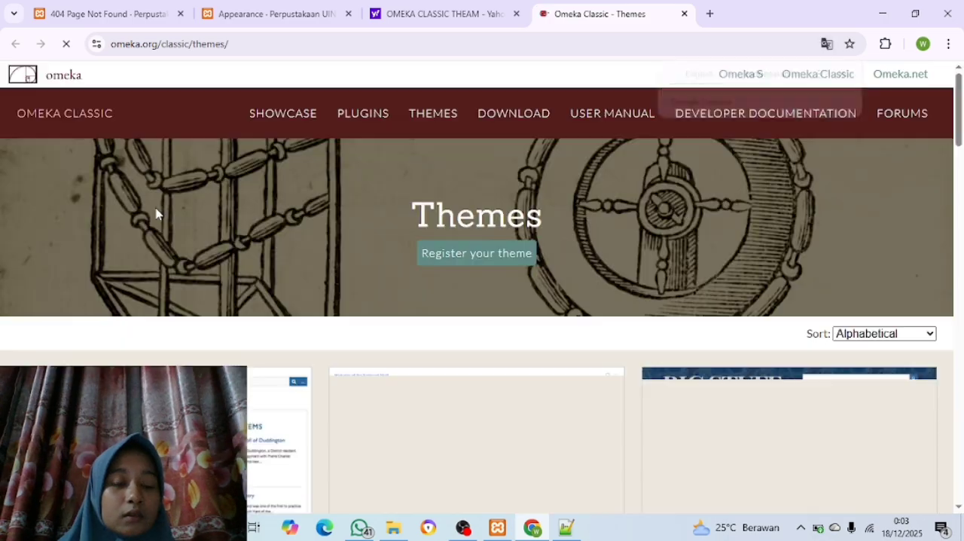
Examine the downloadable themes, their descriptions and their versions on the Omeka Classic Themes page
{"action": "scroll", "coordinate": [157, 214], "scroll_direction": "down", "scroll_amount": 2}
{"action": "scroll", "coordinate": [156, 214], "scroll_direction": "down", "scroll_amount": 8}
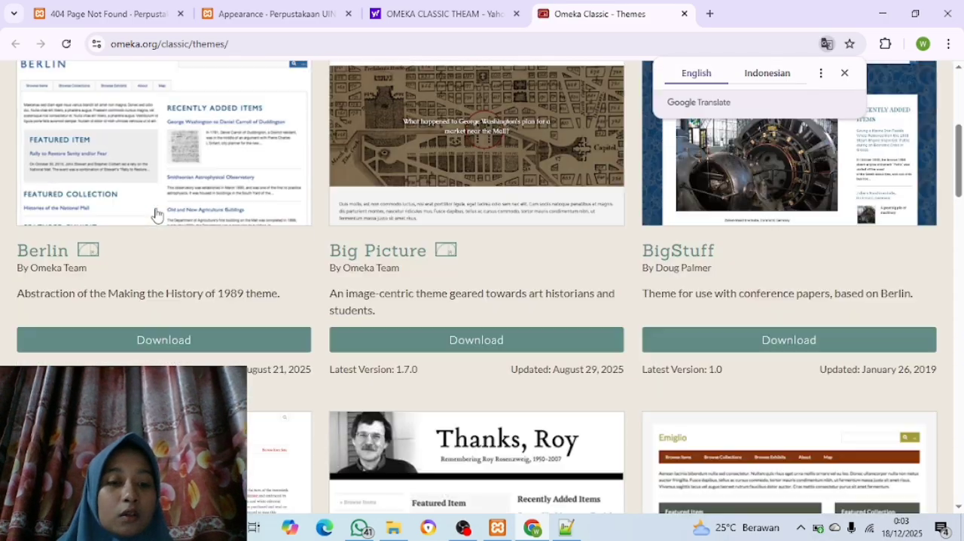
{"action": "scroll", "coordinate": [156, 213], "scroll_direction": "down", "scroll_amount": 5}
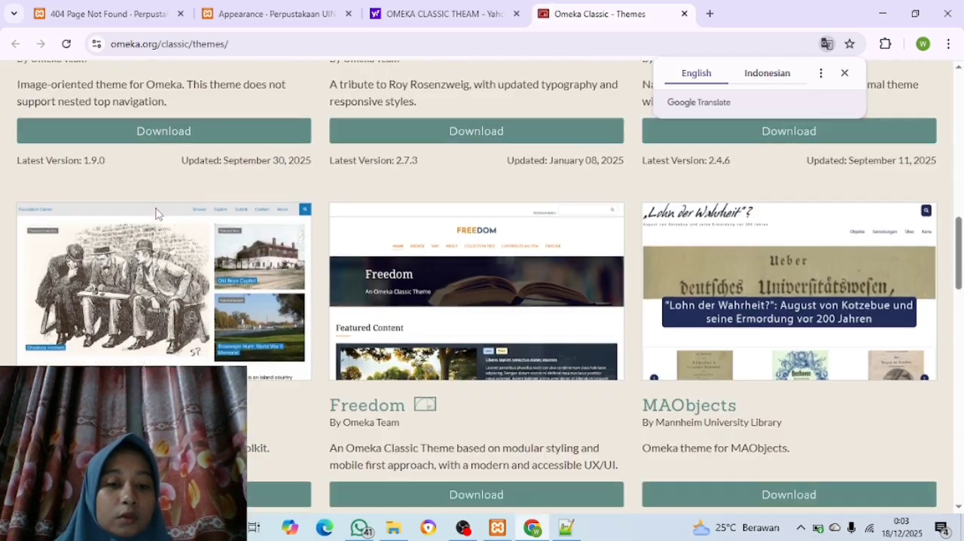
{"action": "scroll", "coordinate": [157, 211], "scroll_direction": "down", "scroll_amount": 6}
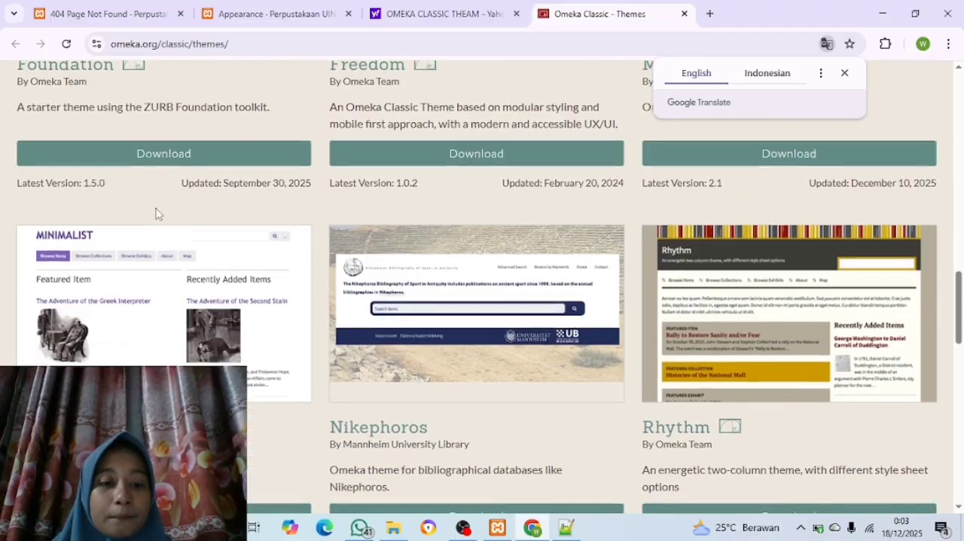
{"action": "scroll", "coordinate": [156, 213], "scroll_direction": "down", "scroll_amount": 4}
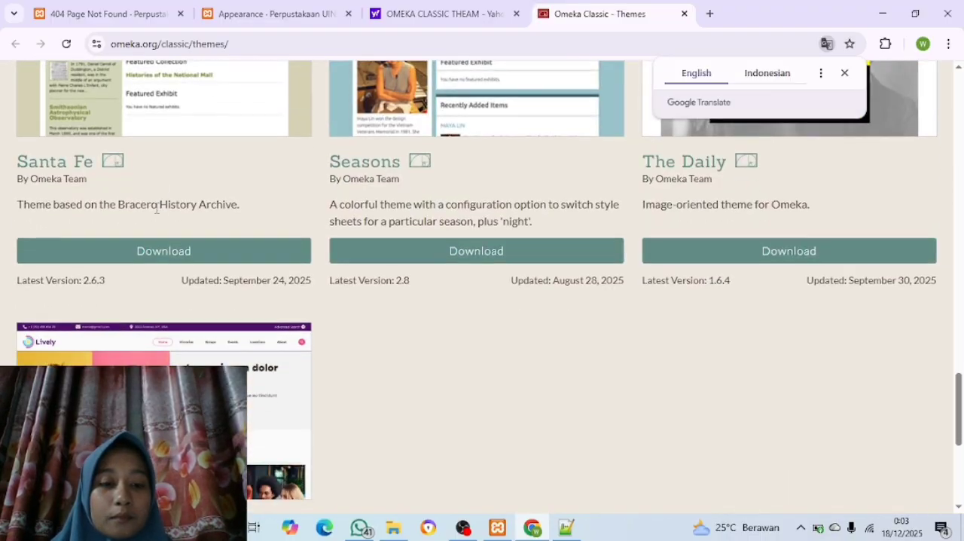
{"action": "scroll", "coordinate": [156, 213], "scroll_direction": "up", "scroll_amount": 3}
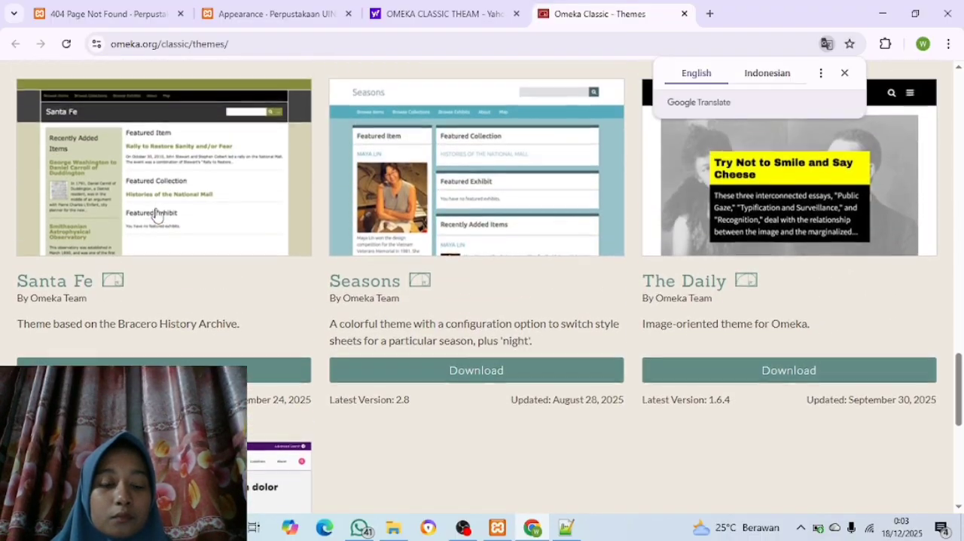
{"action": "scroll", "coordinate": [156, 213], "scroll_direction": "up", "scroll_amount": 6}
{"action": "scroll", "coordinate": [156, 213], "scroll_direction": "up", "scroll_amount": 10}
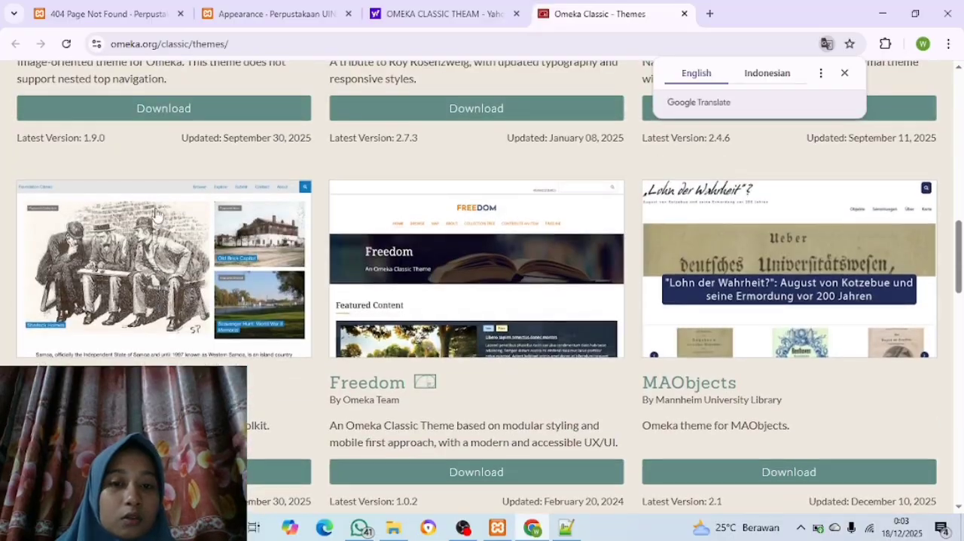
{"action": "scroll", "coordinate": [156, 213], "scroll_direction": "up", "scroll_amount": 3}
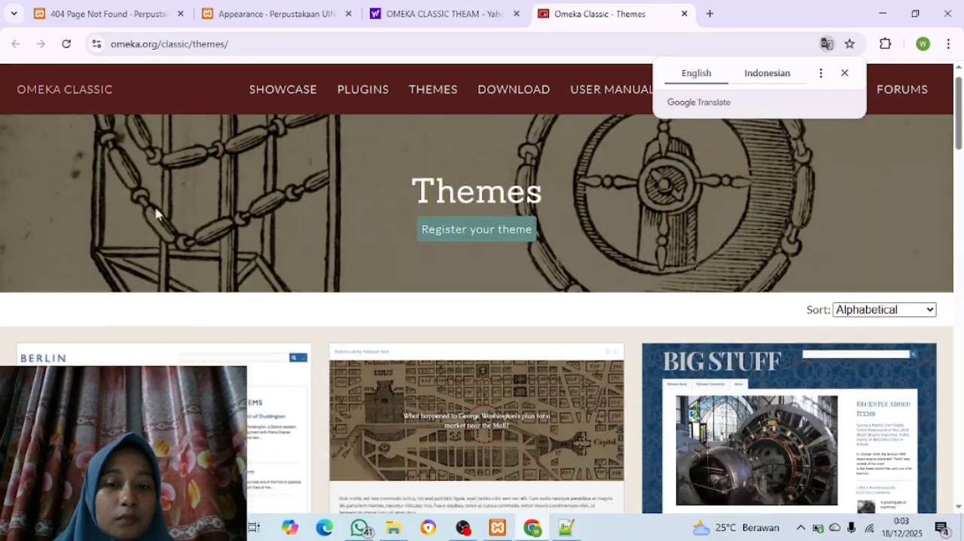
{"action": "scroll", "coordinate": [156, 213], "scroll_direction": "down", "scroll_amount": 5}
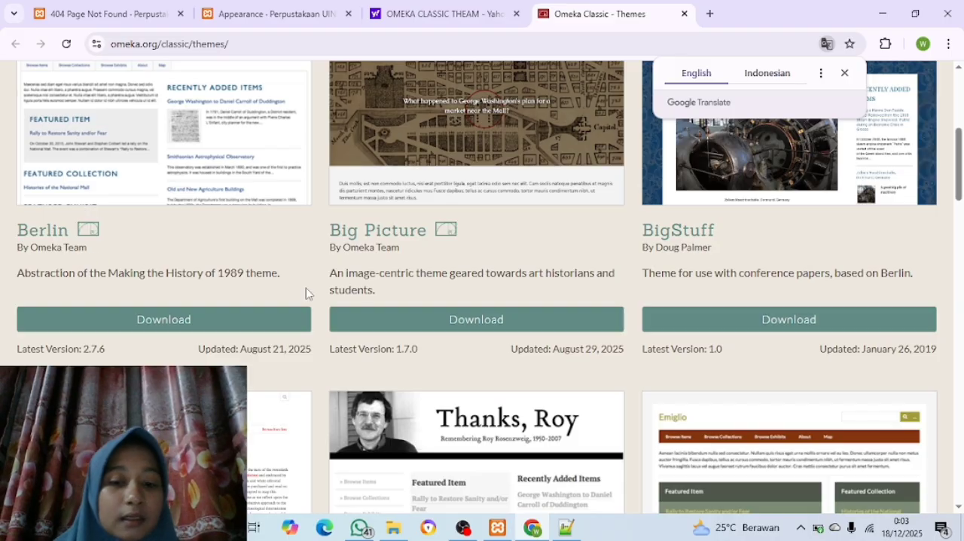
{"action": "scroll", "coordinate": [306, 293], "scroll_direction": "down", "scroll_amount": 5}
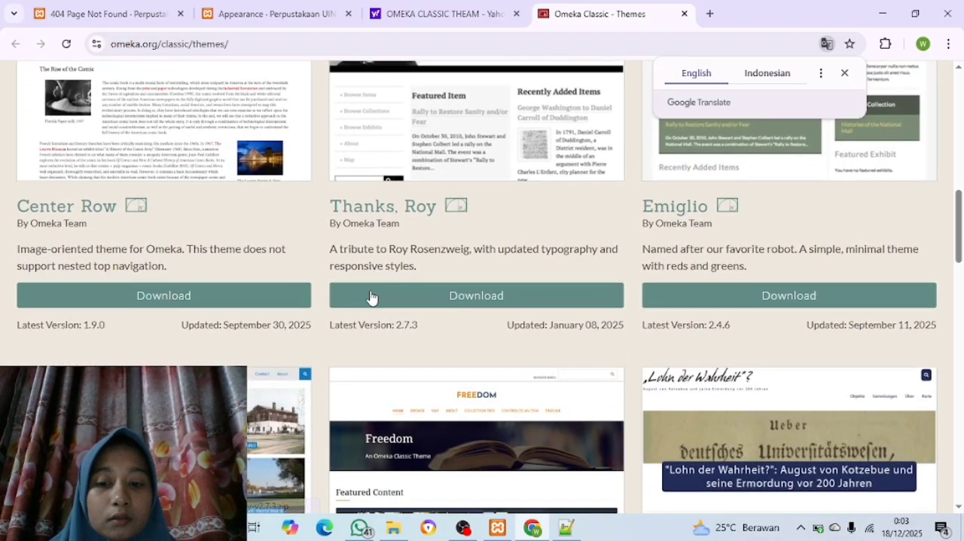
{"action": "scroll", "coordinate": [370, 296], "scroll_direction": "down", "scroll_amount": 2}
{"action": "scroll", "coordinate": [371, 297], "scroll_direction": "up", "scroll_amount": 3}
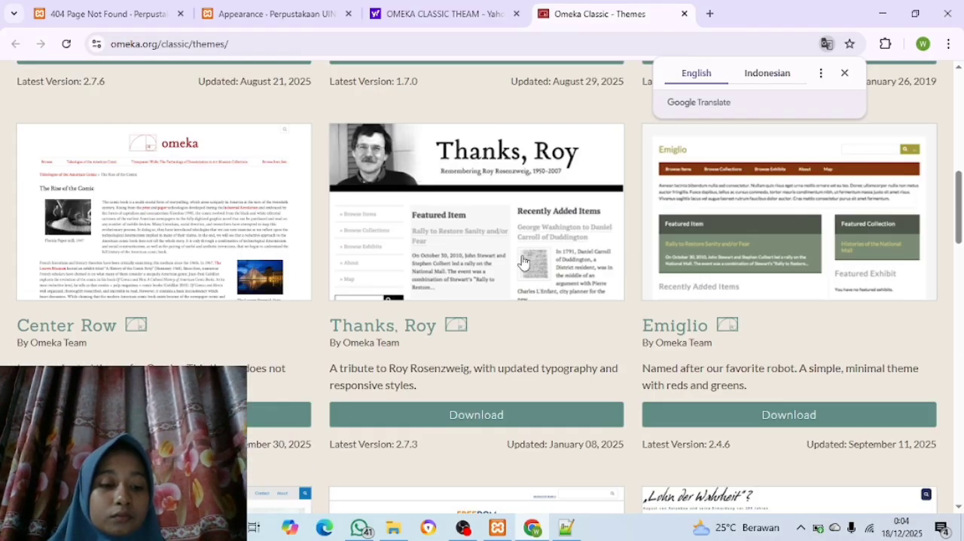
{"action": "scroll", "coordinate": [522, 262], "scroll_direction": "down", "scroll_amount": 1}
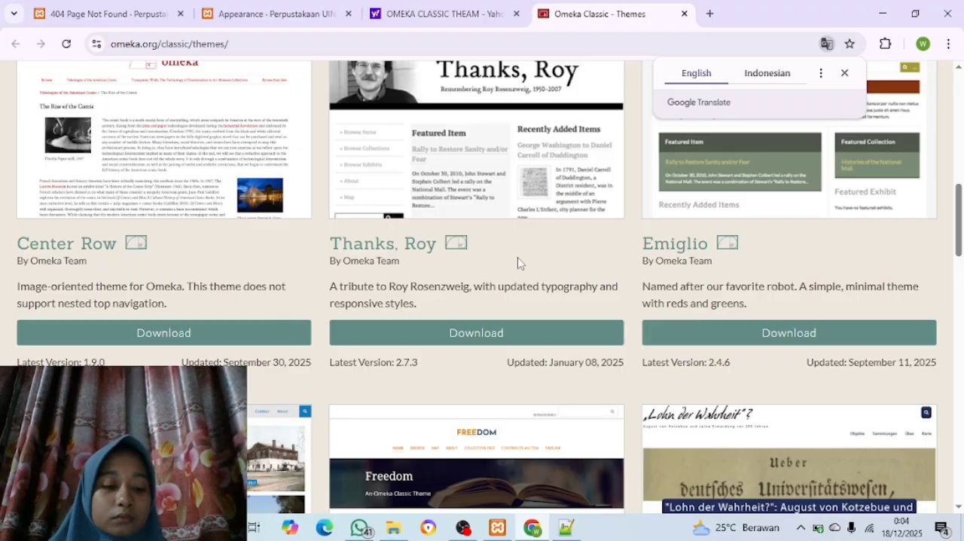
{"action": "scroll", "coordinate": [519, 262], "scroll_direction": "down", "scroll_amount": 1}
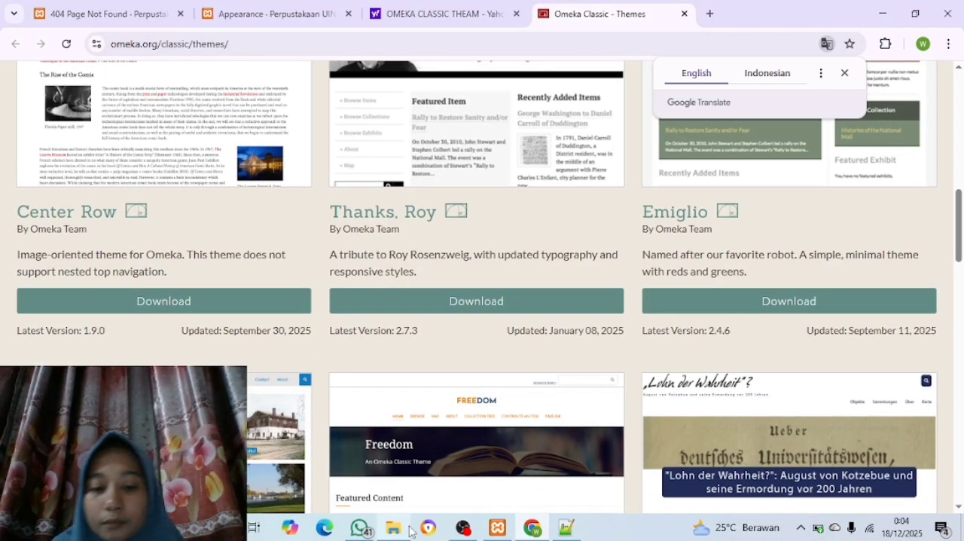
Switch to File Explorer and copy emiglio-2.4.5.zip and santa-fe-2.6.1.zip from the Theme public Omeka folder
{"action": "mouse_move", "coordinate": [396, 530]}
{"action": "left_click", "coordinate": [419, 474]}
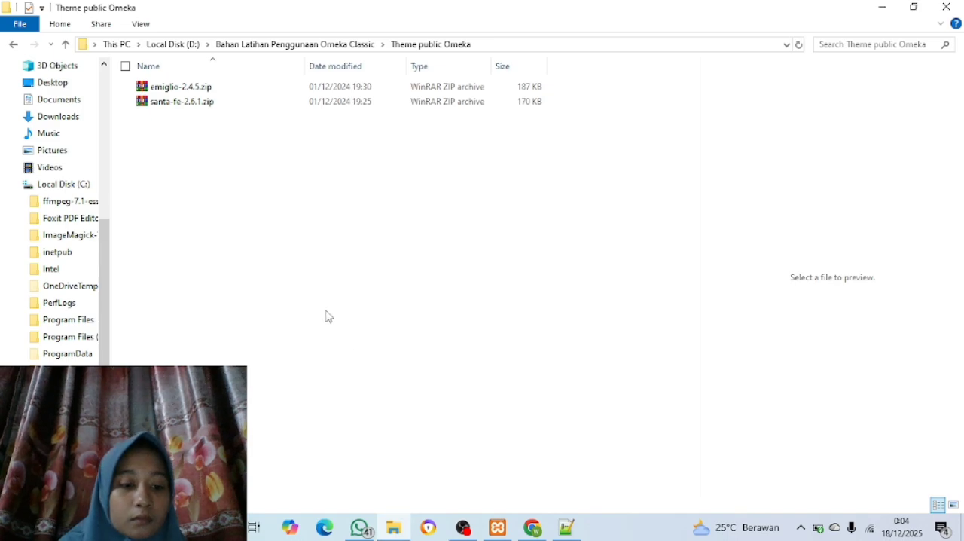
{"action": "left_click", "coordinate": [174, 89]}
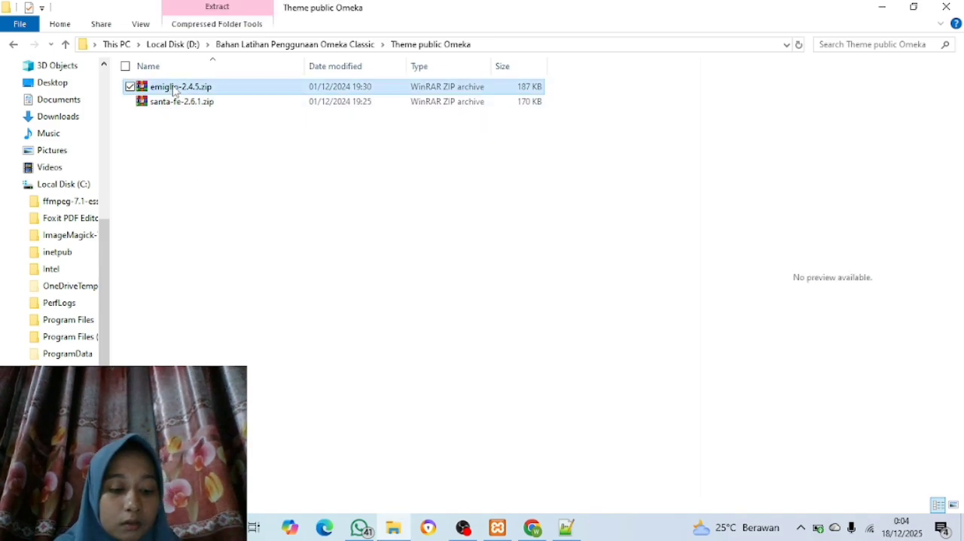
{"action": "key", "text": "ctrl+a"}
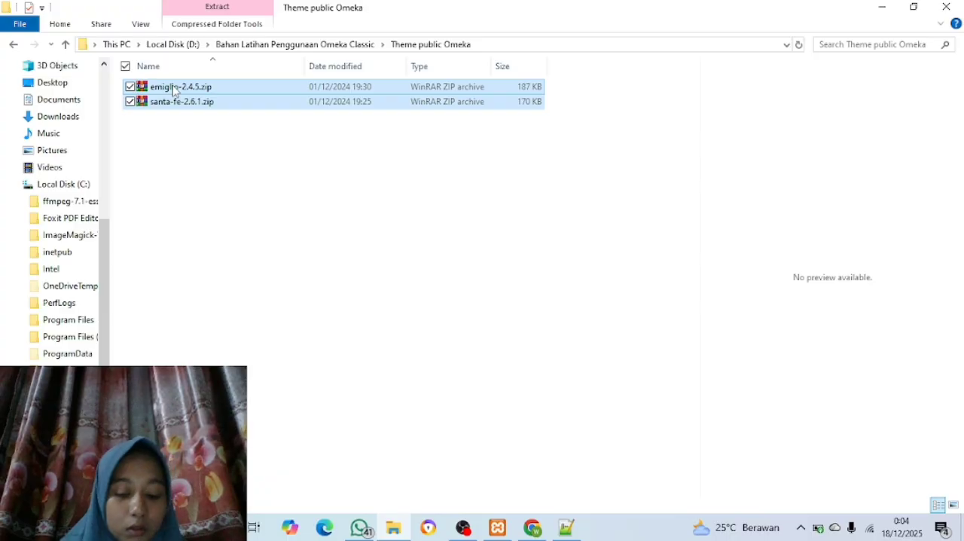
{"action": "right_click", "coordinate": [173, 89]}
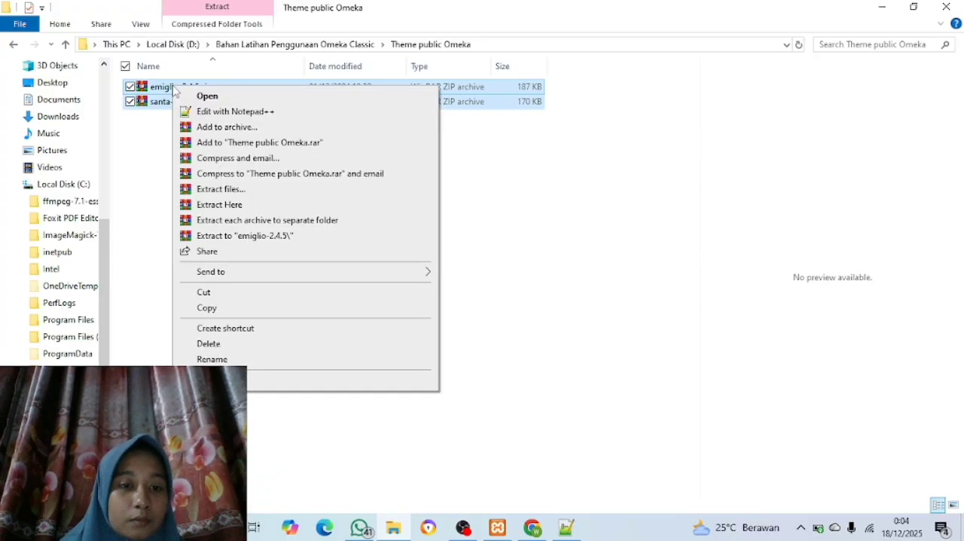
{"action": "left_click", "coordinate": [248, 309]}
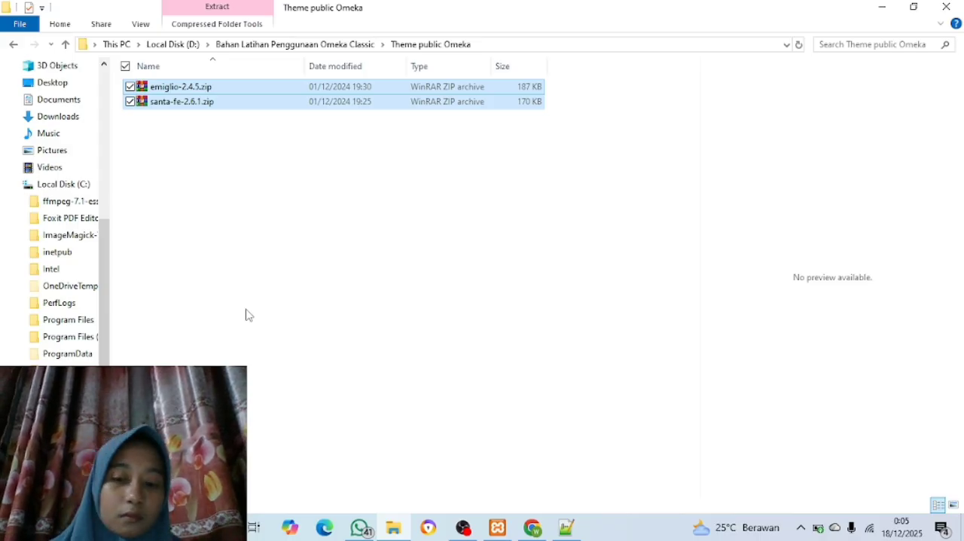
Open the themes folder of the Omeka installation under xampp > htdocs > Omeka on Local Disk (C:)
{"action": "scroll", "coordinate": [71, 308], "scroll_direction": "down", "scroll_amount": 2}
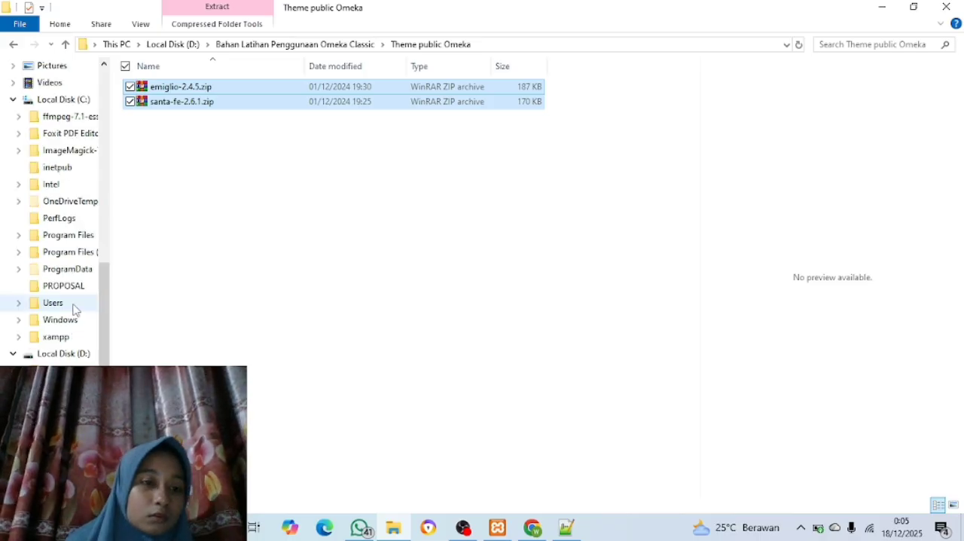
{"action": "left_click", "coordinate": [70, 104]}
{"action": "left_click", "coordinate": [204, 284]}
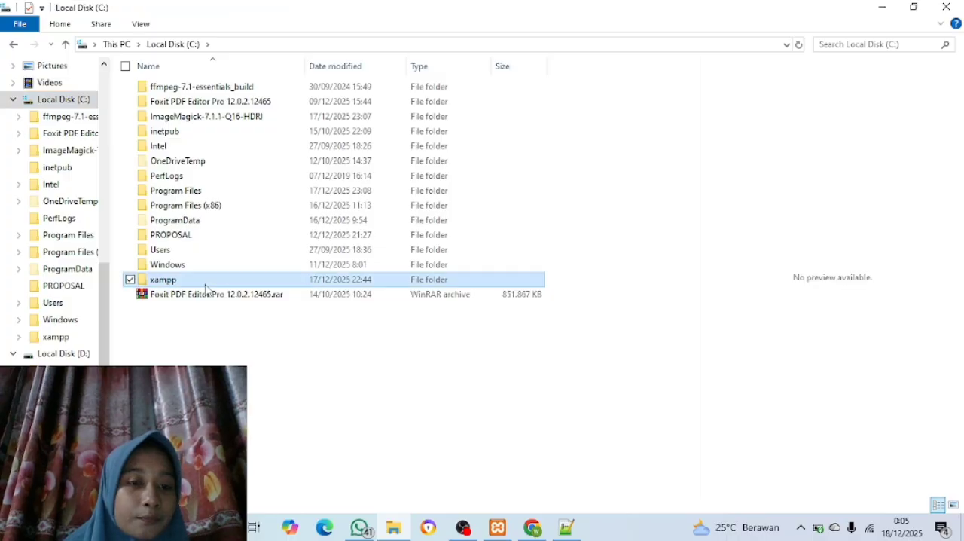
{"action": "double_click", "coordinate": [205, 282]}
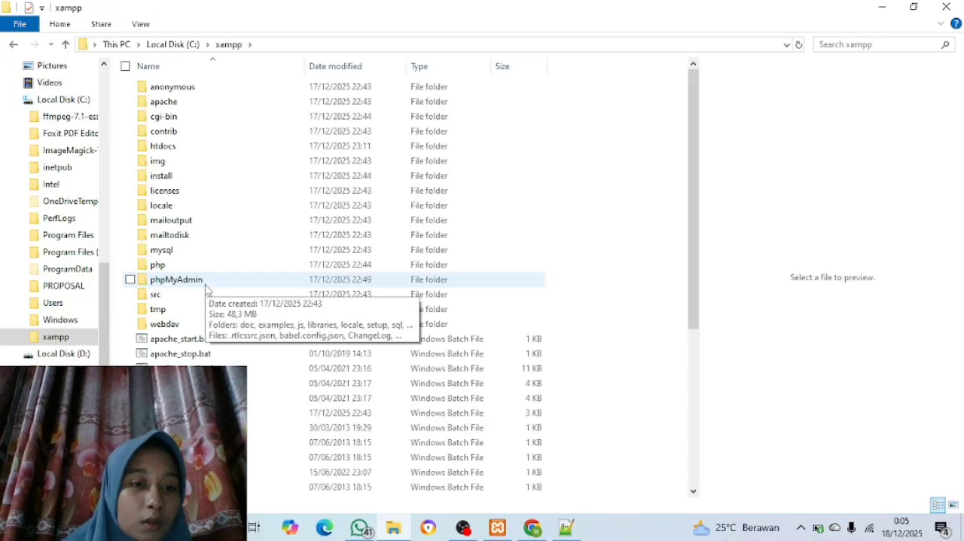
{"action": "double_click", "coordinate": [178, 146]}
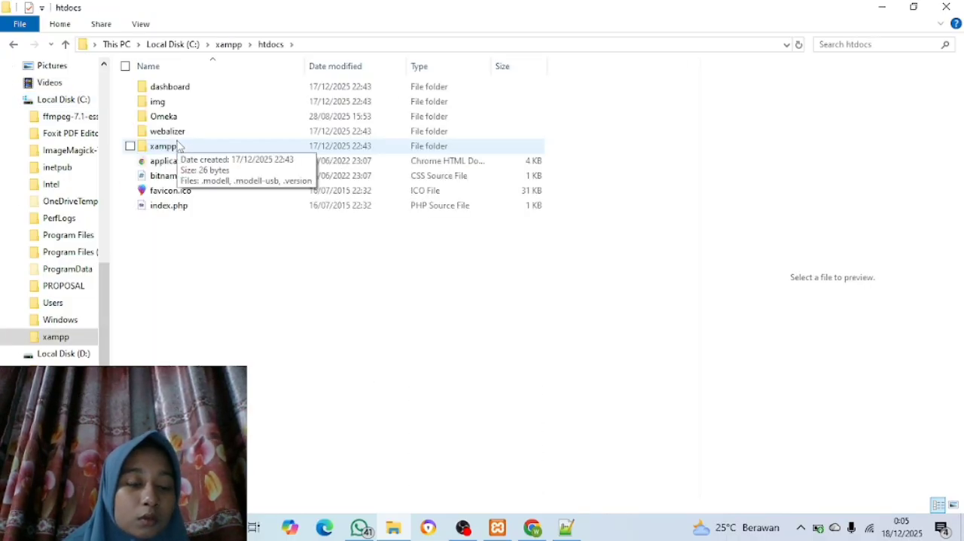
{"action": "double_click", "coordinate": [181, 118]}
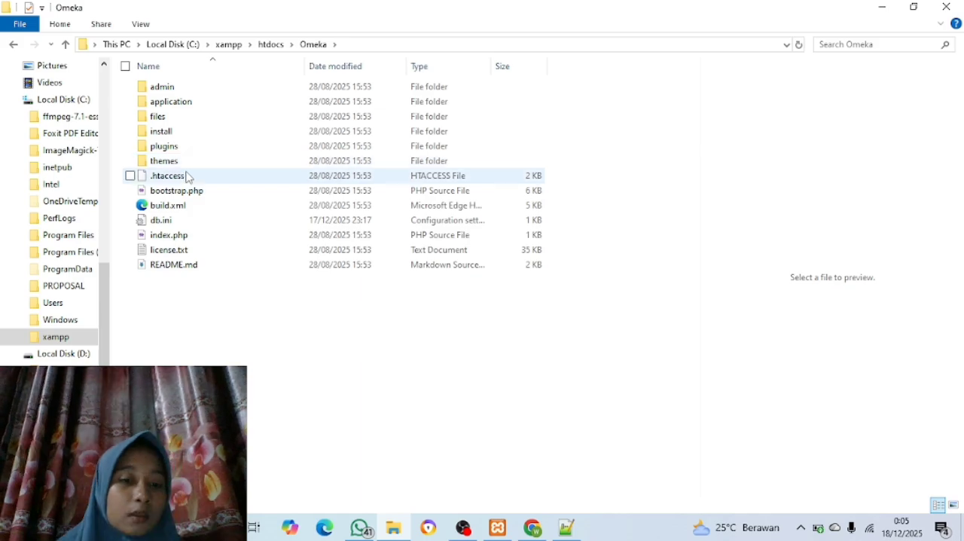
{"action": "double_click", "coordinate": [185, 166]}
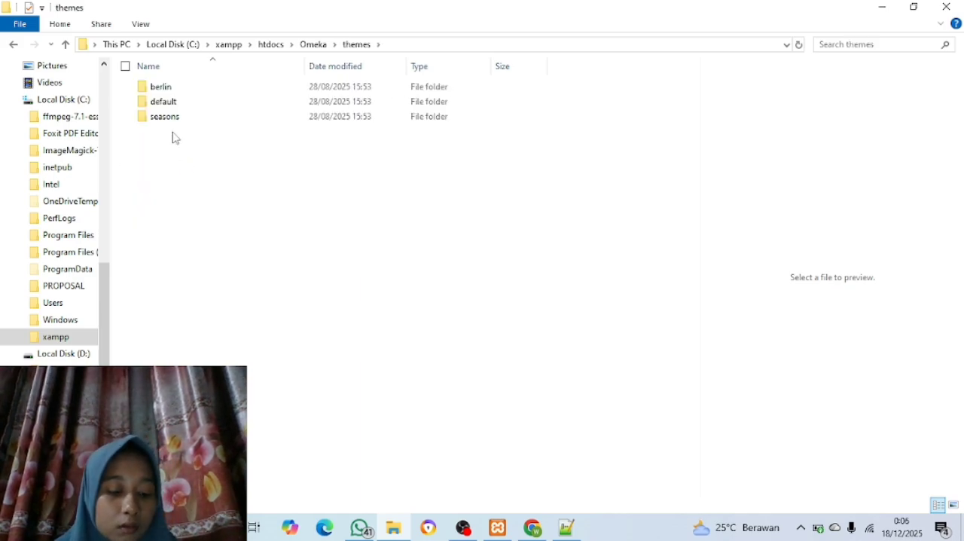
Paste the copied emiglio-2.4.5.zip and santa-fe-2.6.1.zip archives into the themes folder and clear the selection
{"action": "right_click", "coordinate": [173, 137]}
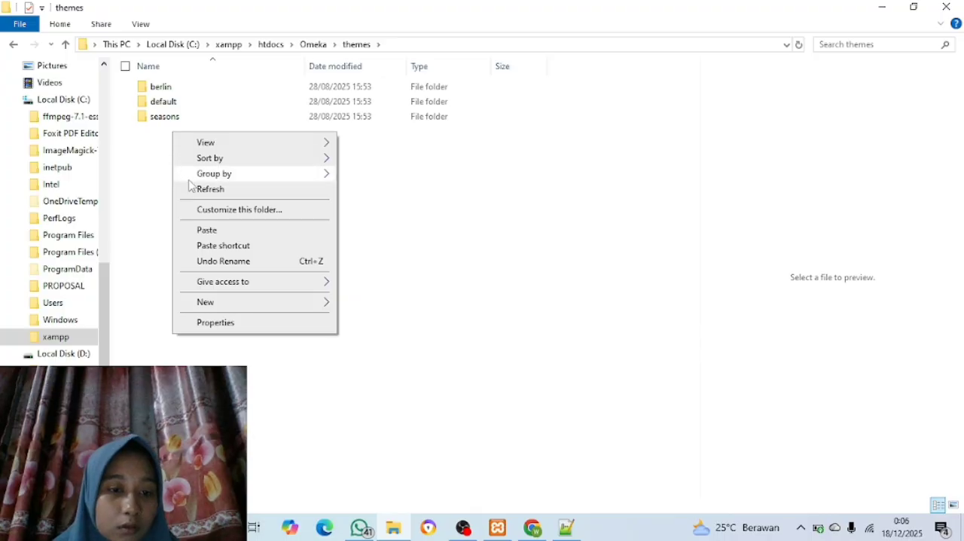
{"action": "left_click", "coordinate": [217, 233]}
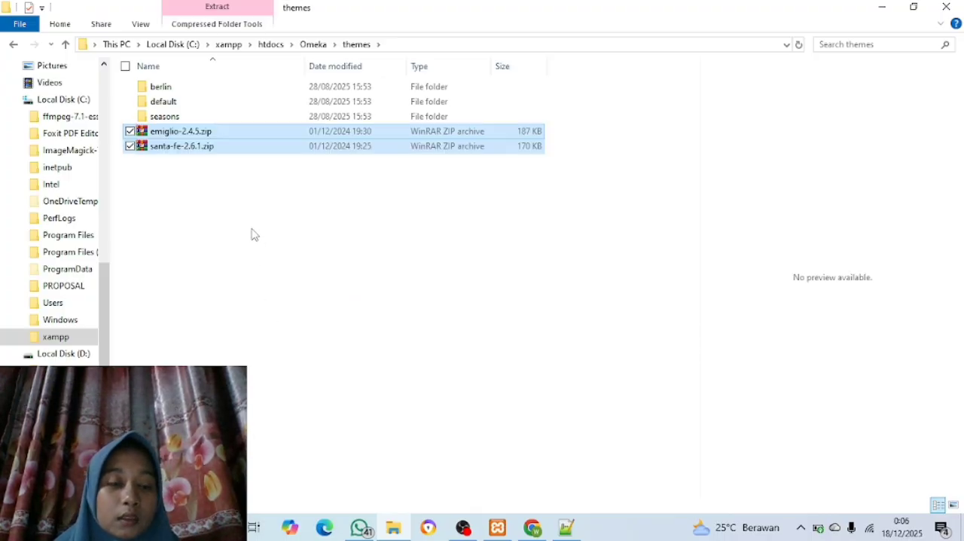
{"action": "left_click", "coordinate": [263, 288]}
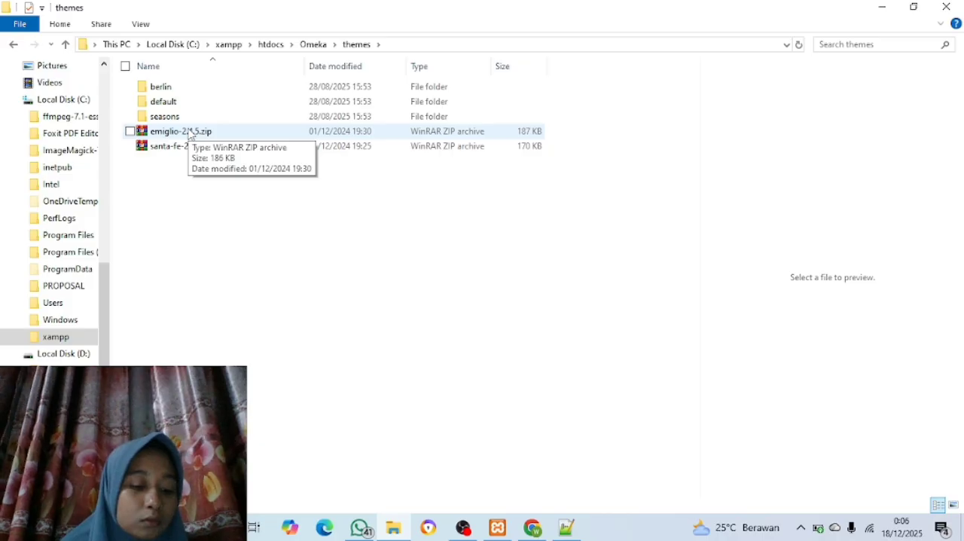
Extract emiglio-2.4.5.zip and santa-fe-2.6.1.zip directly into the themes folder
{"action": "key", "text": "ctrl+a"}
{"action": "left_click", "coordinate": [188, 89], "text": "ctrl"}
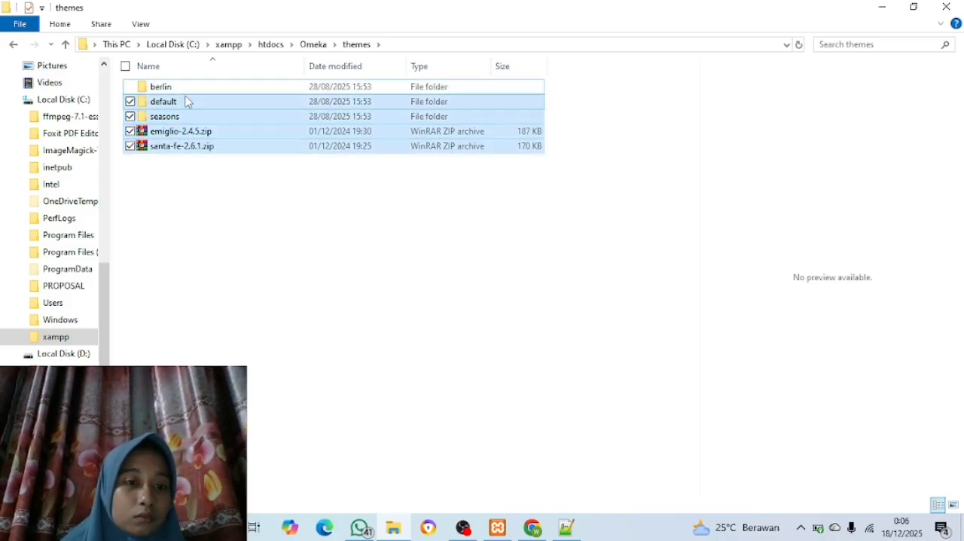
{"action": "left_click", "coordinate": [185, 101], "text": "ctrl"}
{"action": "left_click", "coordinate": [183, 118], "text": "ctrl"}
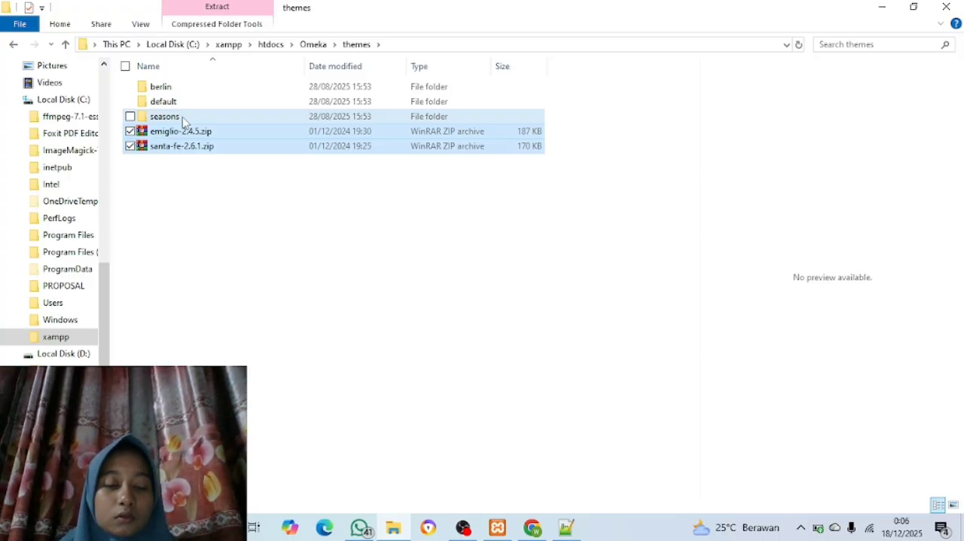
{"action": "right_click", "coordinate": [269, 148]}
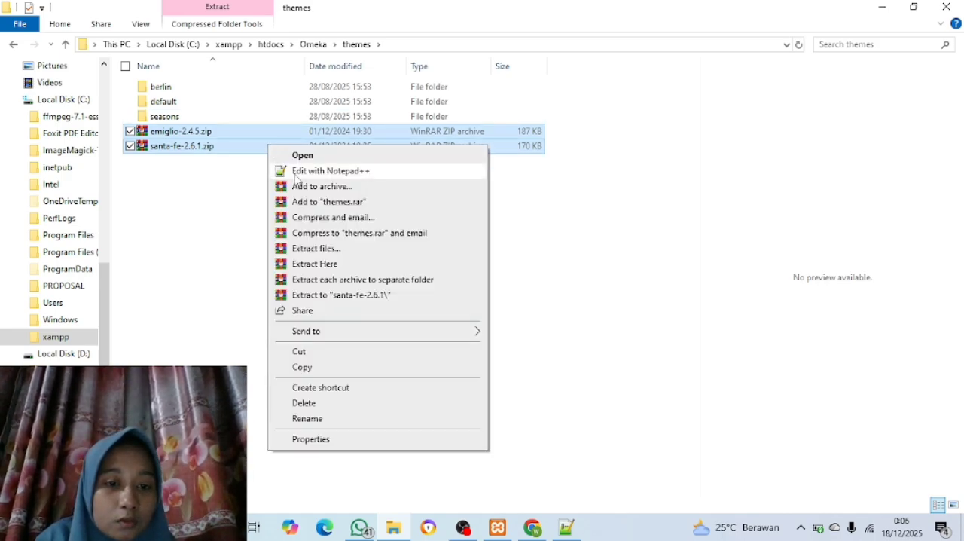
{"action": "left_click", "coordinate": [324, 265]}
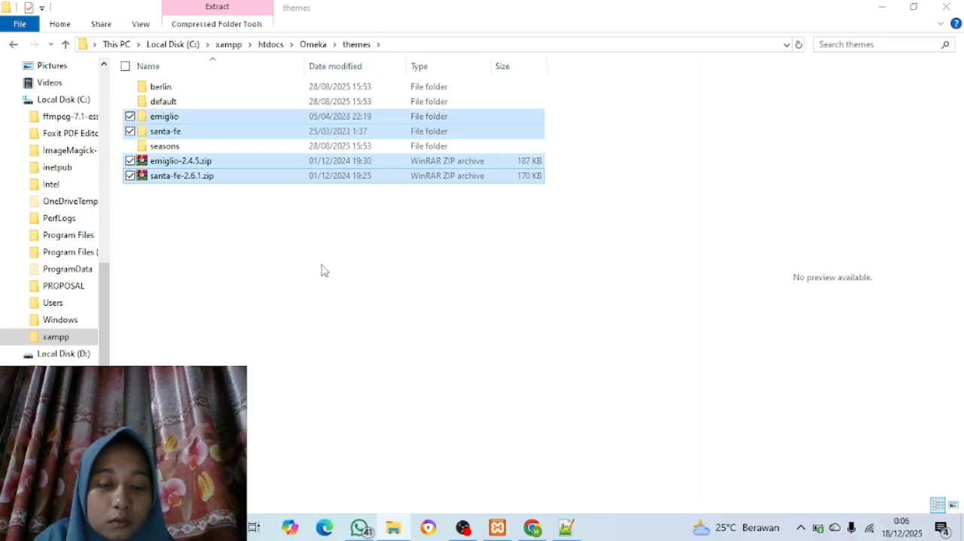
{"action": "left_click", "coordinate": [324, 270]}
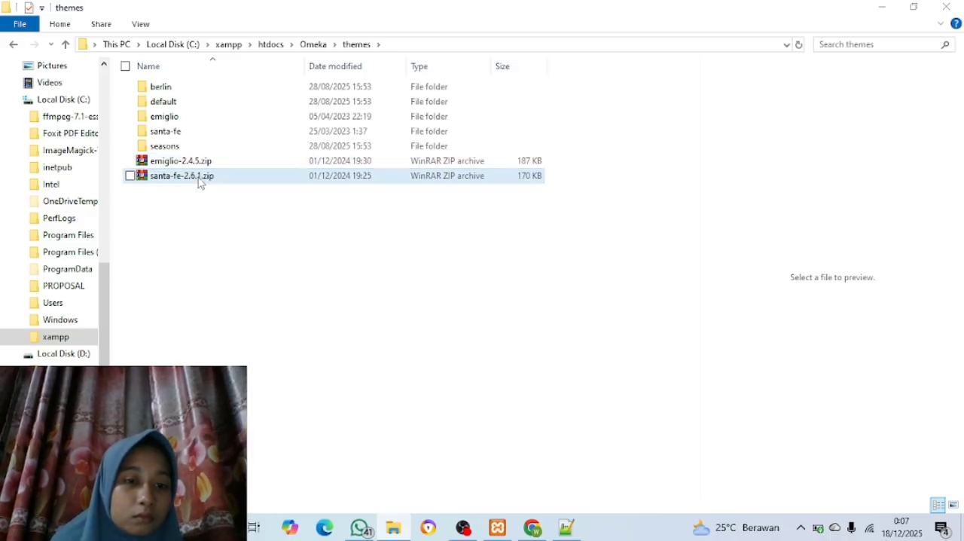
Delete emiglio-2.4.5.zip and santa-fe-2.6.1.zip from the themes folder, keeping all the theme folders
{"action": "key", "text": "ctrl+a"}
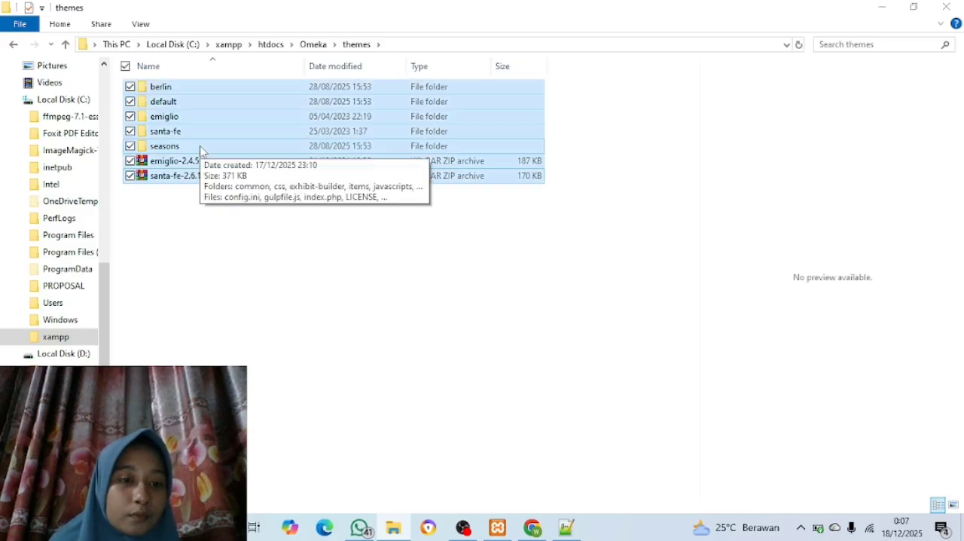
{"action": "left_click", "coordinate": [197, 89], "text": "ctrl"}
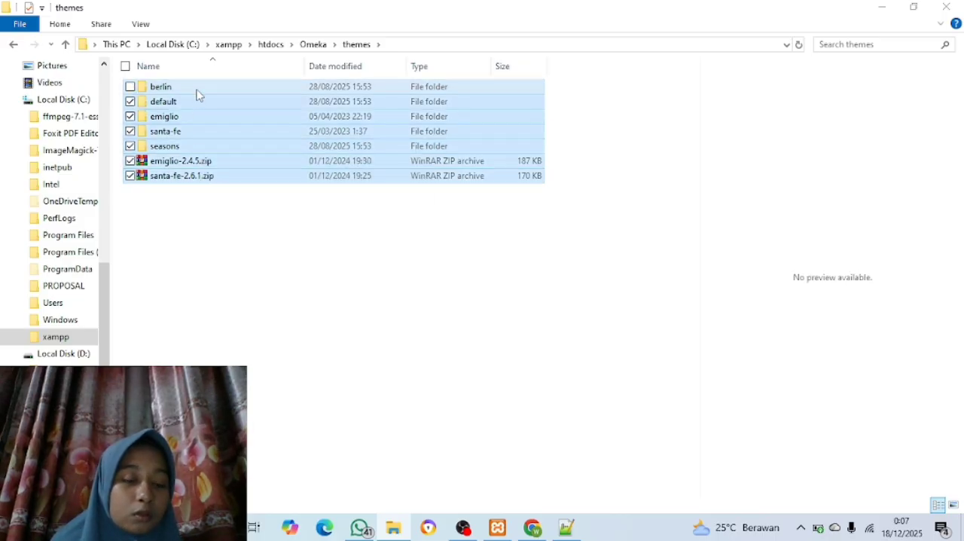
{"action": "left_click", "coordinate": [195, 107], "text": "ctrl"}
{"action": "left_click", "coordinate": [196, 131], "text": "ctrl"}
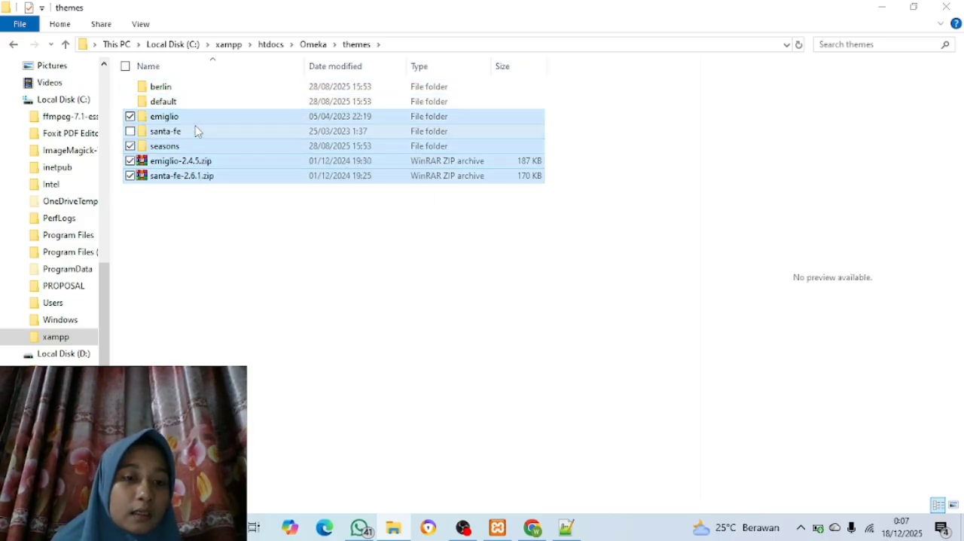
{"action": "left_click", "coordinate": [188, 119], "text": "ctrl"}
{"action": "left_click", "coordinate": [190, 148], "text": "ctrl"}
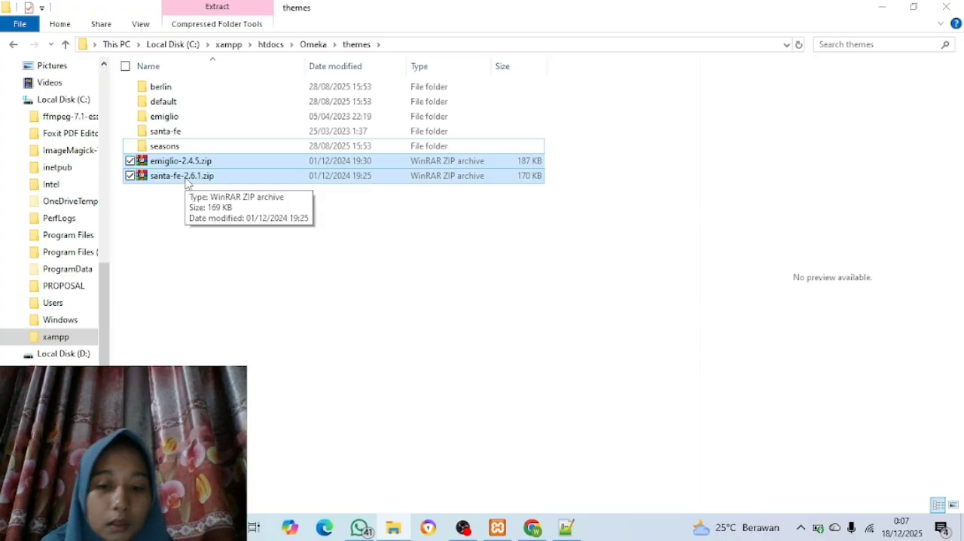
{"action": "right_click", "coordinate": [187, 182]}
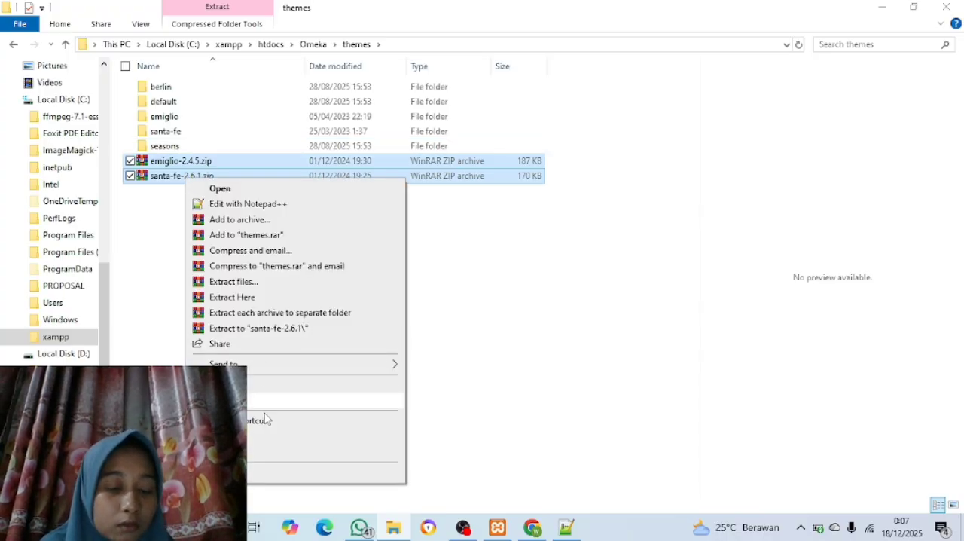
{"action": "left_click", "coordinate": [252, 435]}
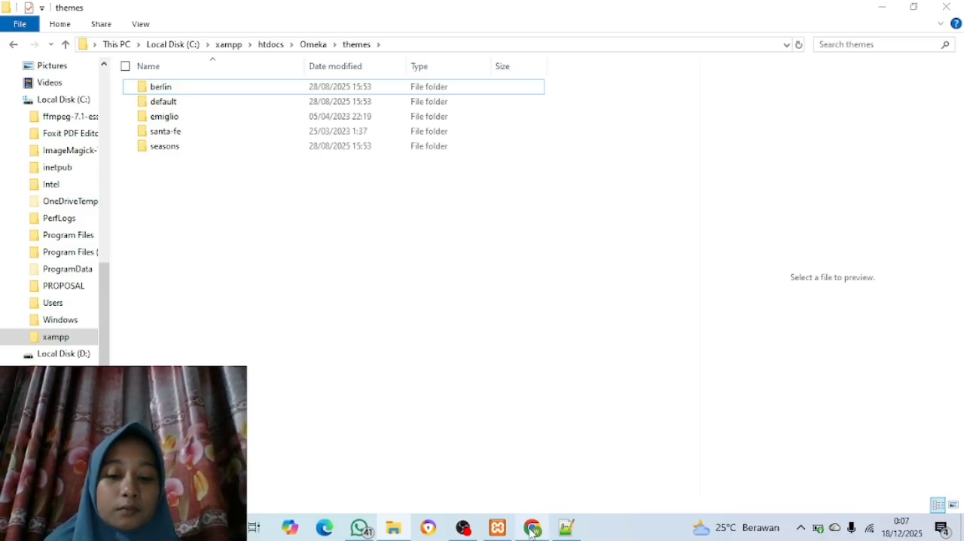
Switch to Chrome and reload the Appearance themes page in the Omeka admin
{"action": "mouse_move", "coordinate": [533, 527]}
{"action": "left_click", "coordinate": [525, 483]}
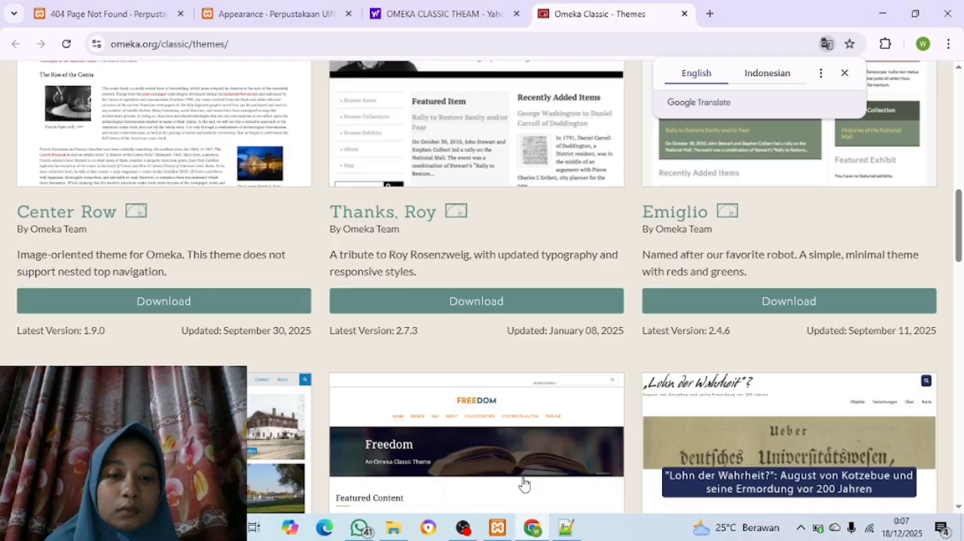
{"action": "left_click", "coordinate": [277, 17]}
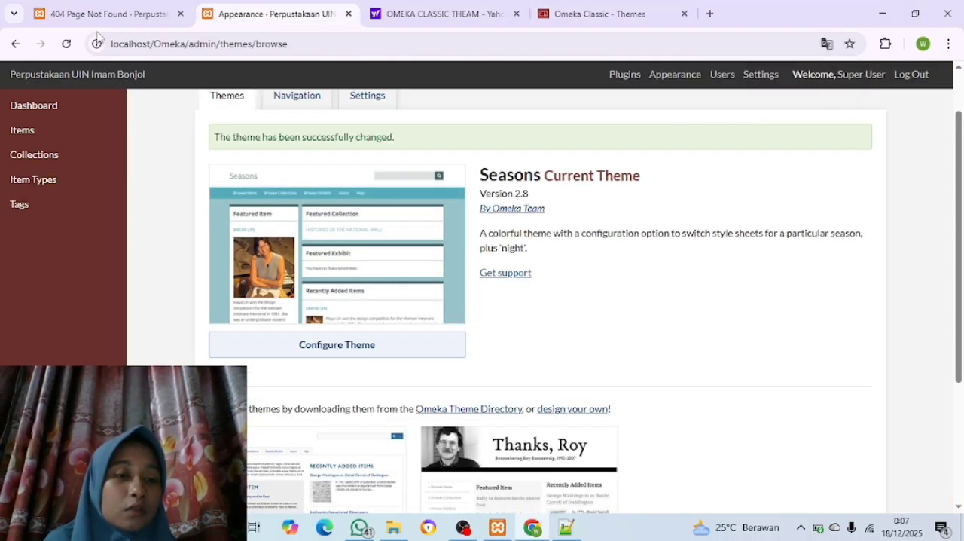
{"action": "left_click", "coordinate": [66, 43]}
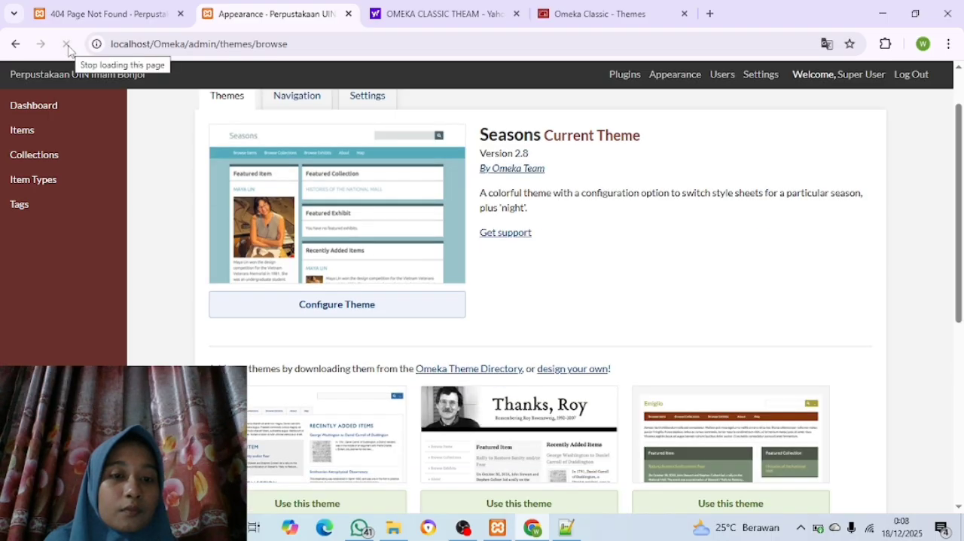
Make Emiglio the site's current theme and reload the public site at localhost/omeka/ to check its look
{"action": "scroll", "coordinate": [270, 251], "scroll_direction": "down", "scroll_amount": 2}
{"action": "scroll", "coordinate": [269, 251], "scroll_direction": "down", "scroll_amount": 2}
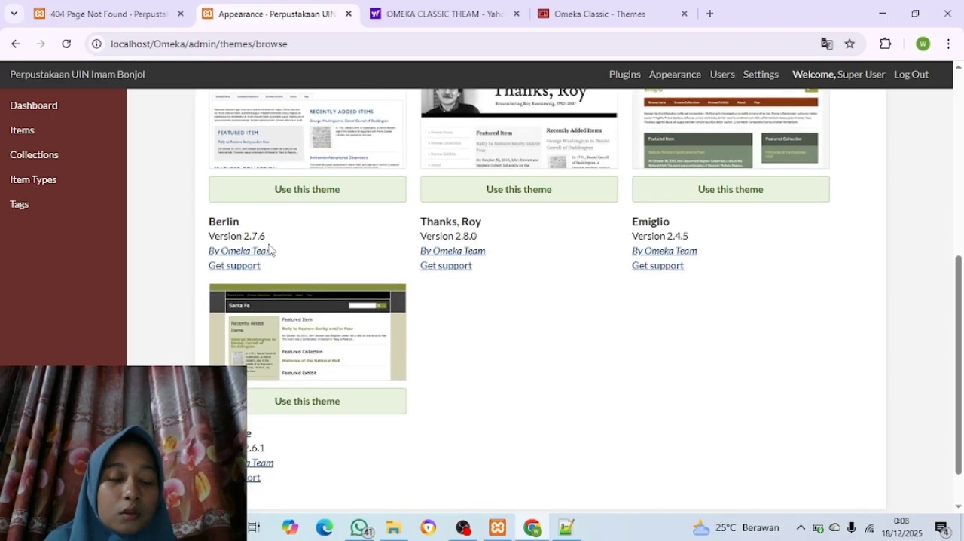
{"action": "scroll", "coordinate": [269, 251], "scroll_direction": "up", "scroll_amount": 2}
{"action": "scroll", "coordinate": [269, 250], "scroll_direction": "down", "scroll_amount": 1}
{"action": "scroll", "coordinate": [269, 251], "scroll_direction": "down", "scroll_amount": 2}
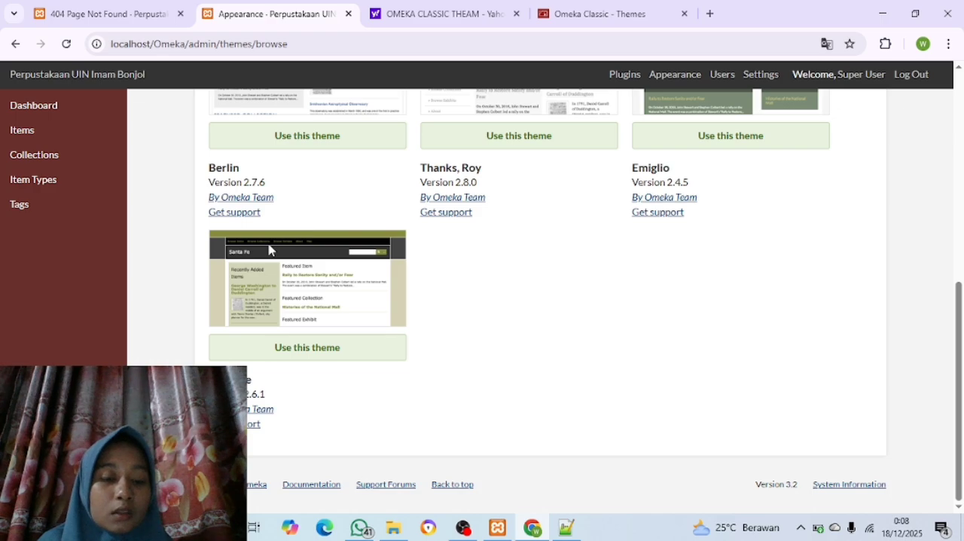
{"action": "scroll", "coordinate": [269, 250], "scroll_direction": "up", "scroll_amount": 1}
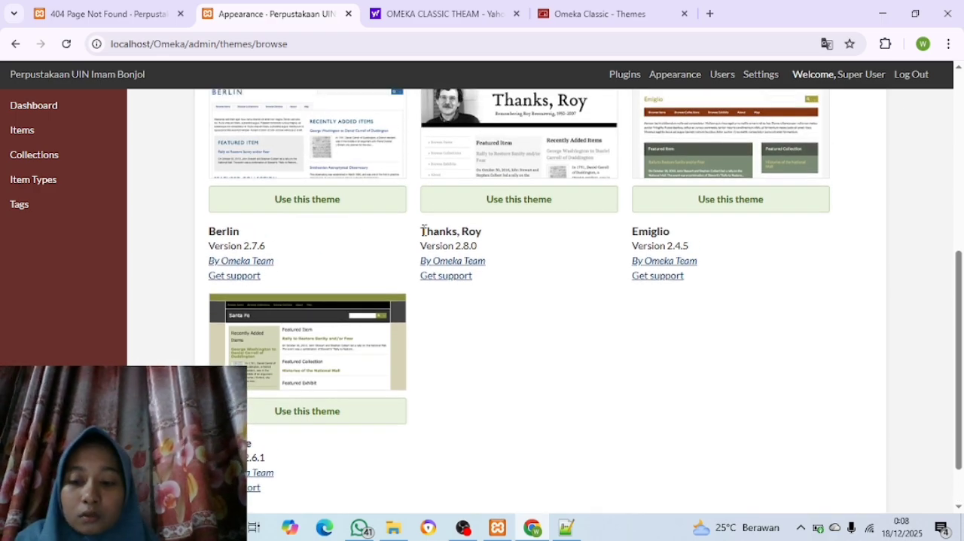
{"action": "left_click", "coordinate": [705, 207]}
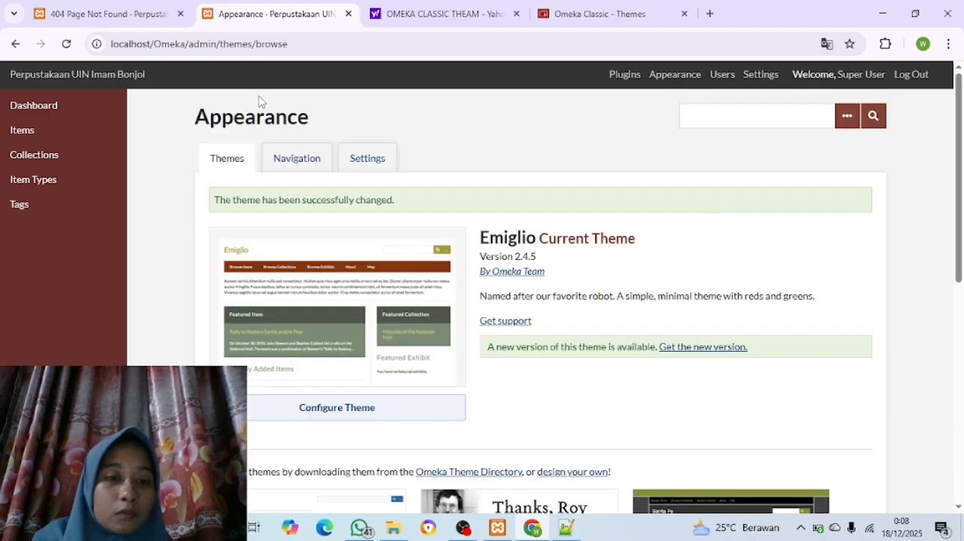
{"action": "left_click", "coordinate": [112, 24]}
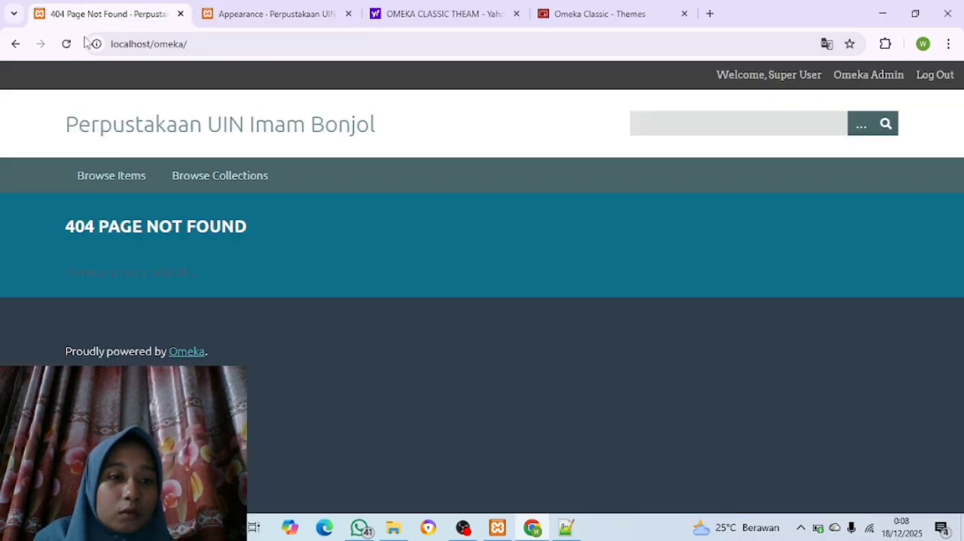
{"action": "left_click", "coordinate": [66, 44]}
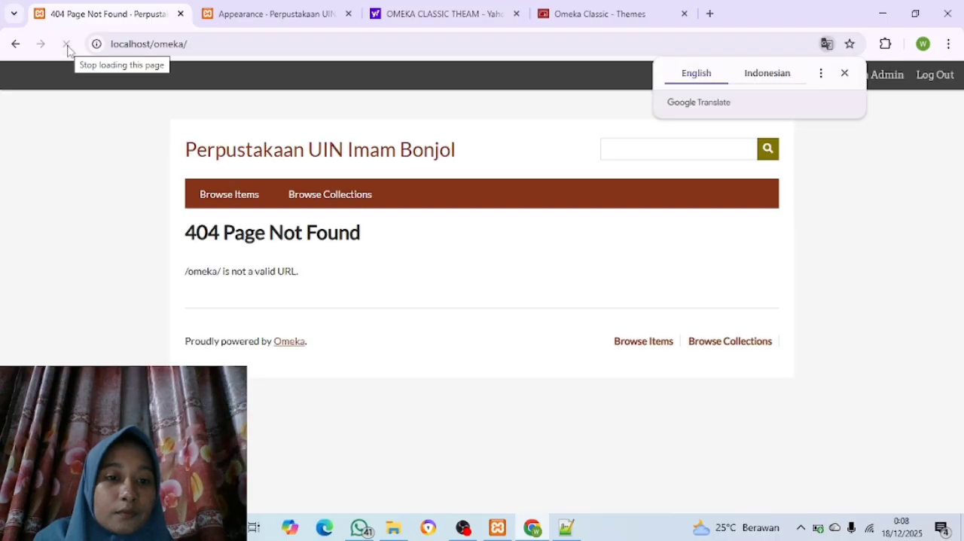
Examine the current theme and the other installed themes on the Appearance page, and return to the public site
{"action": "left_click", "coordinate": [275, 14]}
{"action": "scroll", "coordinate": [345, 282], "scroll_direction": "down", "scroll_amount": 3}
{"action": "scroll", "coordinate": [344, 280], "scroll_direction": "down", "scroll_amount": 2}
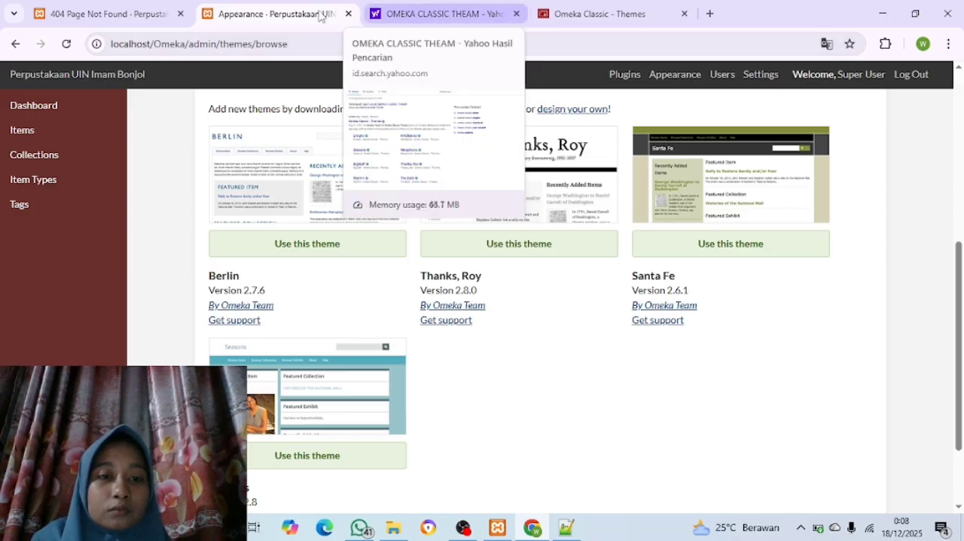
{"action": "scroll", "coordinate": [368, 248], "scroll_direction": "down", "scroll_amount": 1}
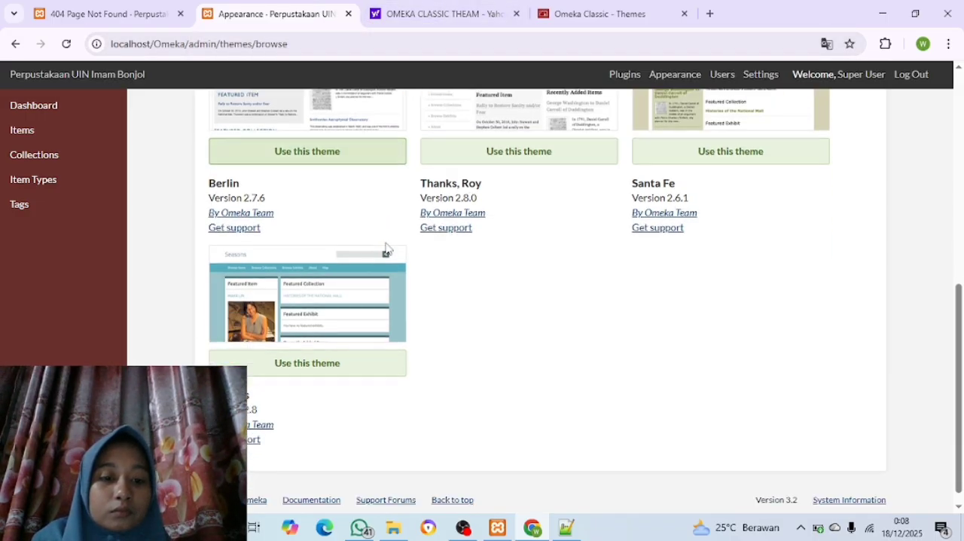
{"action": "scroll", "coordinate": [345, 336], "scroll_direction": "up", "scroll_amount": 1}
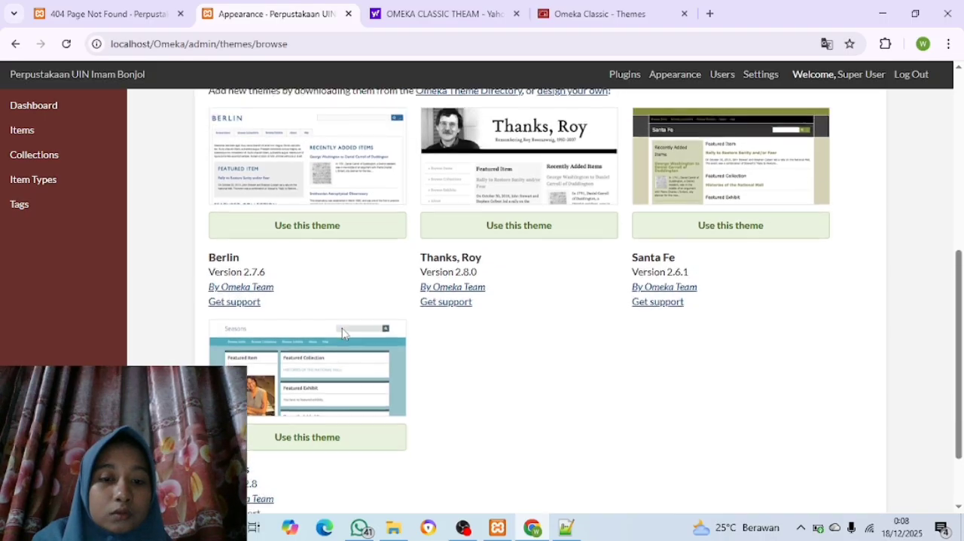
{"action": "scroll", "coordinate": [342, 331], "scroll_direction": "down", "scroll_amount": 1}
{"action": "scroll", "coordinate": [342, 334], "scroll_direction": "up", "scroll_amount": 1}
{"action": "scroll", "coordinate": [342, 334], "scroll_direction": "down", "scroll_amount": 1}
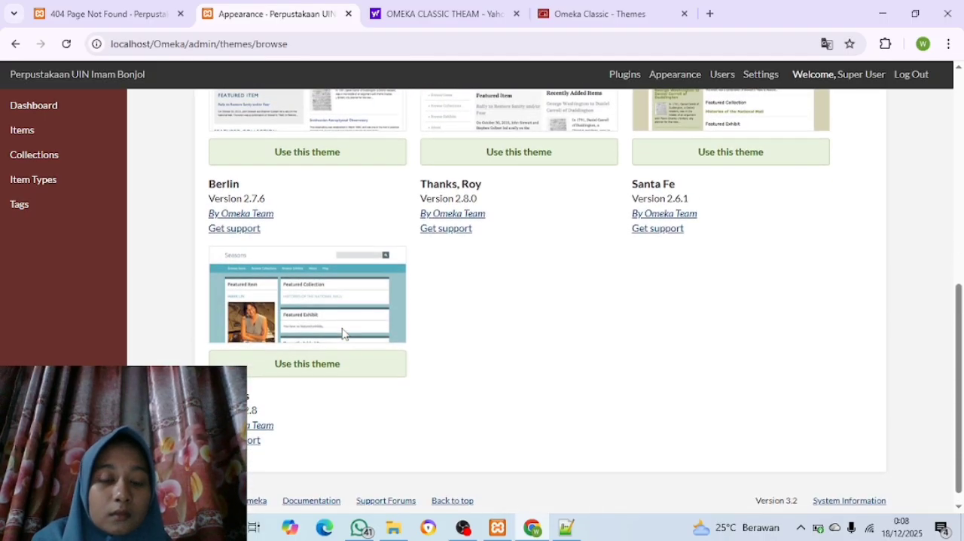
{"action": "scroll", "coordinate": [342, 334], "scroll_direction": "up", "scroll_amount": 1}
{"action": "scroll", "coordinate": [342, 333], "scroll_direction": "up", "scroll_amount": 4}
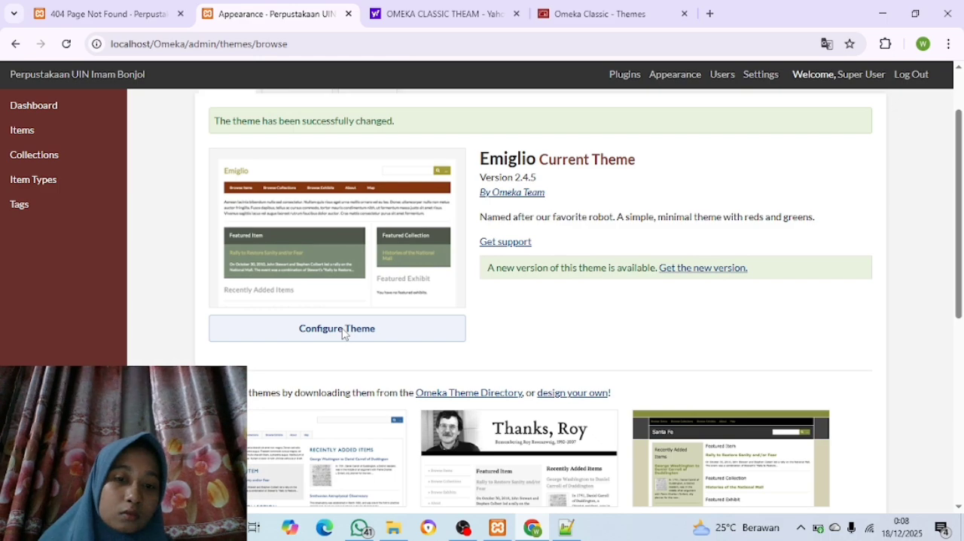
{"action": "scroll", "coordinate": [340, 327], "scroll_direction": "down", "scroll_amount": 1}
{"action": "left_click", "coordinate": [74, 23]}
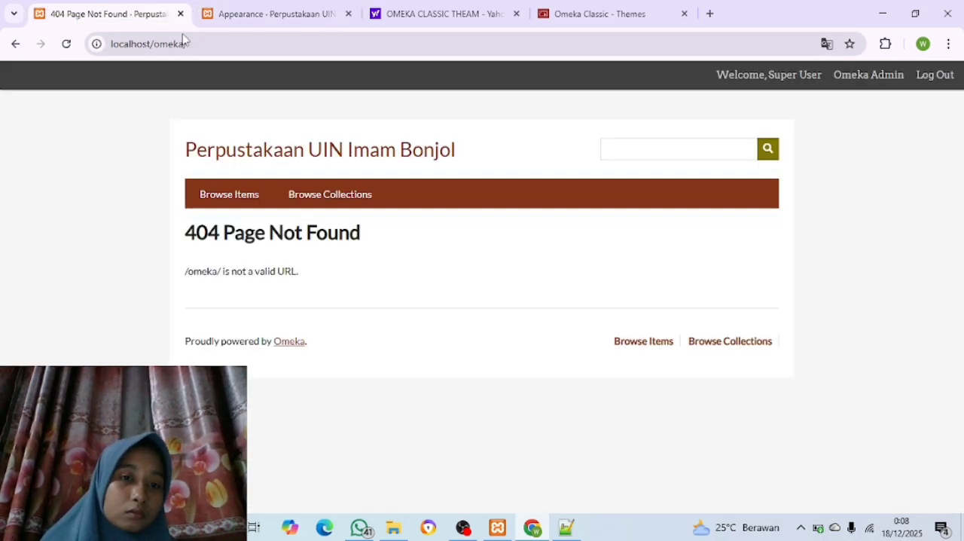
Make Santa Fe the site's current theme and reload the public site to check its look
{"action": "left_click", "coordinate": [252, 12]}
{"action": "scroll", "coordinate": [827, 232], "scroll_direction": "down", "scroll_amount": 4}
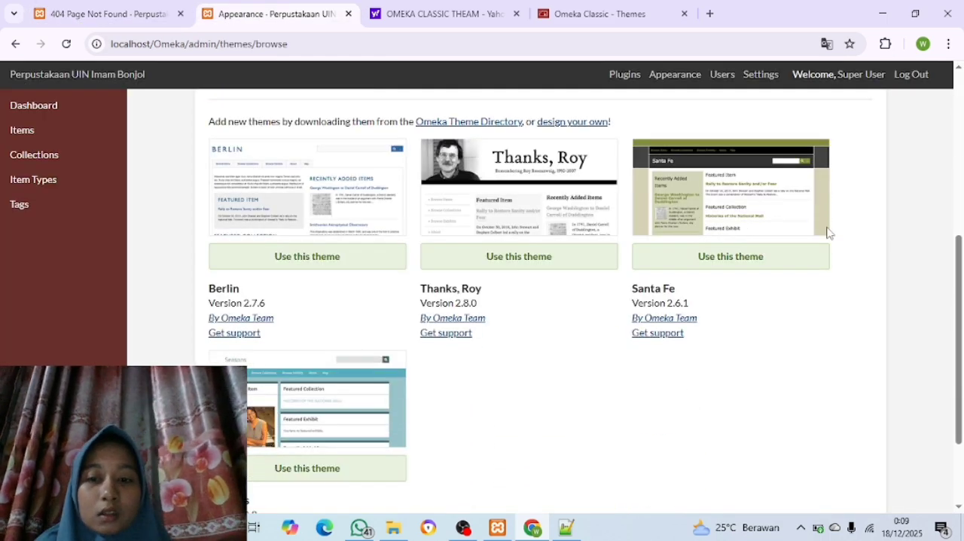
{"action": "left_click", "coordinate": [739, 262]}
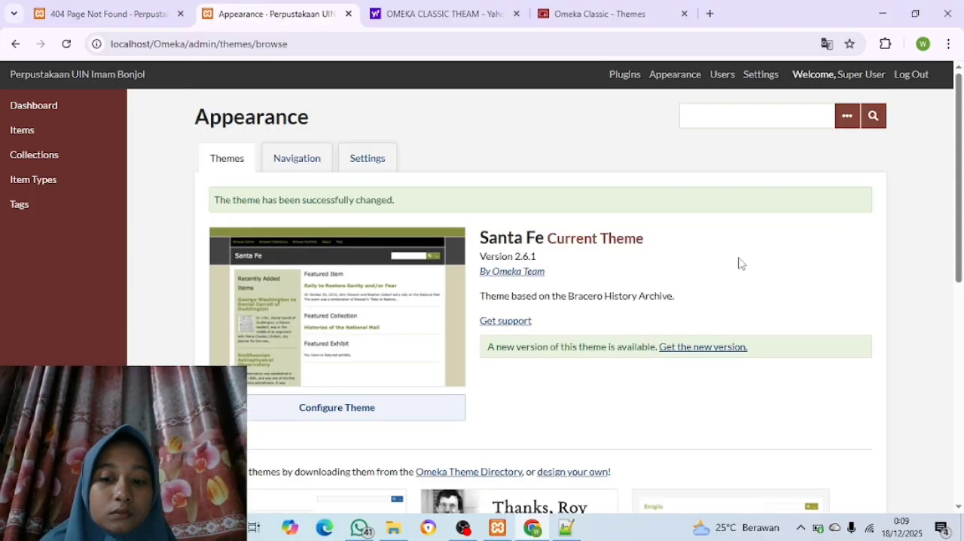
{"action": "left_click", "coordinate": [113, 18]}
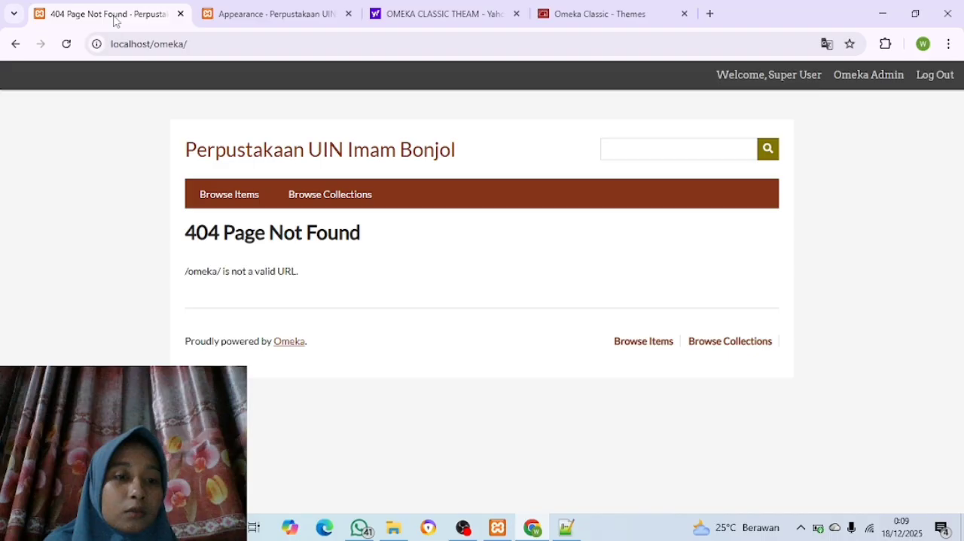
{"action": "left_click", "coordinate": [66, 43]}
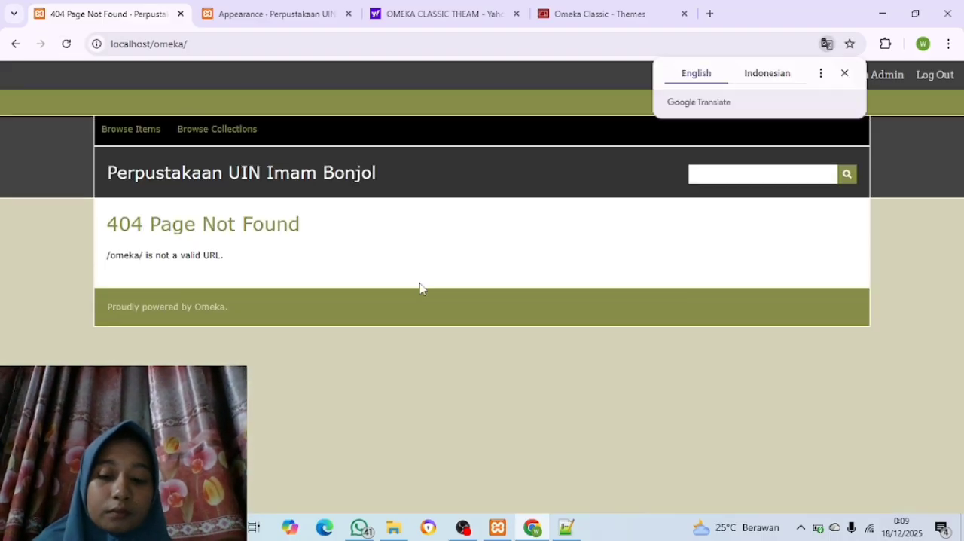
Apply the Berlin theme, reload the public site, and compare it with the theme's preview on the Appearance page
{"action": "left_click", "coordinate": [292, 24]}
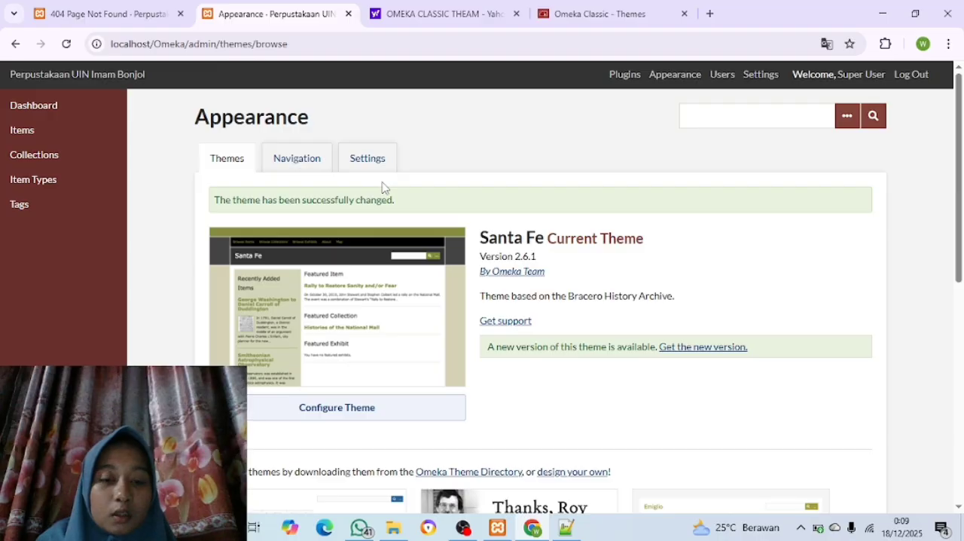
{"action": "scroll", "coordinate": [382, 187], "scroll_direction": "down", "scroll_amount": 4}
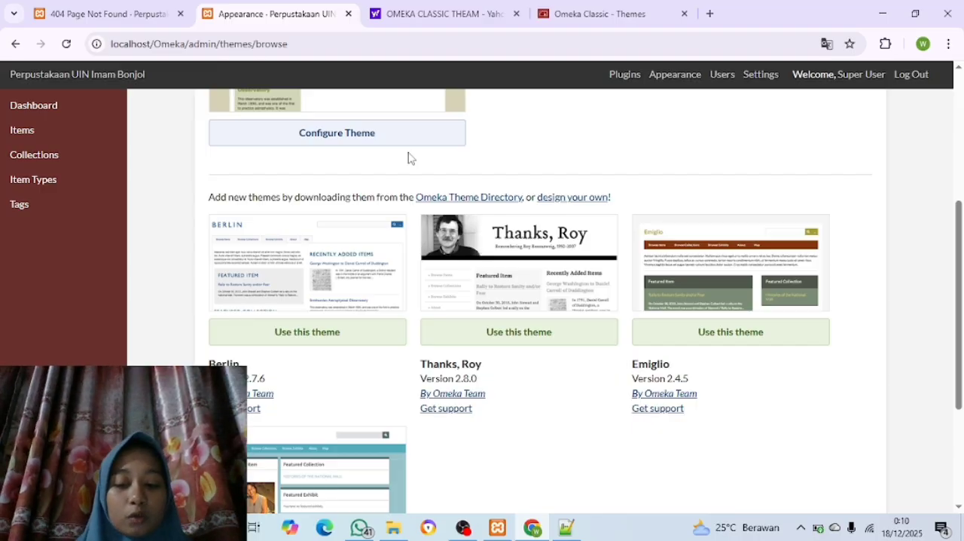
{"action": "scroll", "coordinate": [361, 190], "scroll_direction": "up", "scroll_amount": 3}
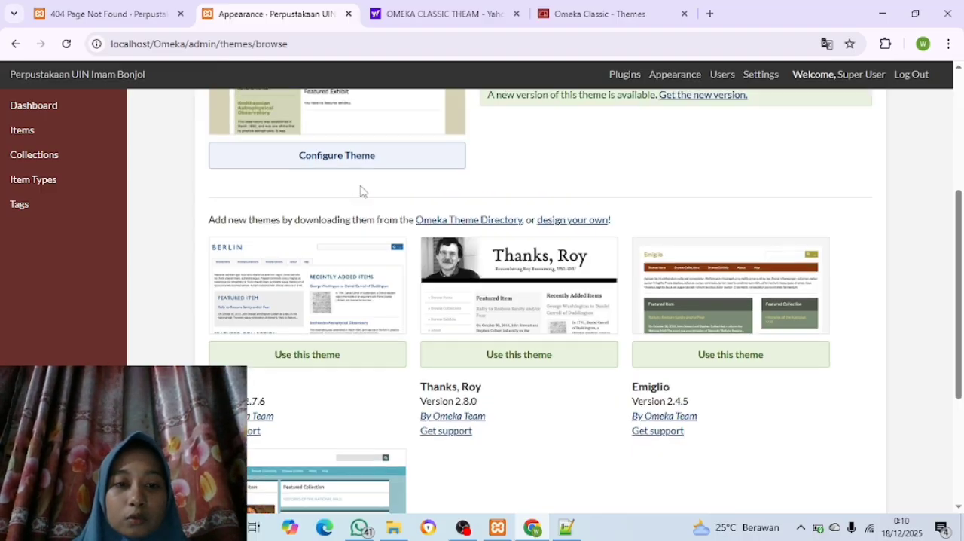
{"action": "scroll", "coordinate": [360, 190], "scroll_direction": "down", "scroll_amount": 5}
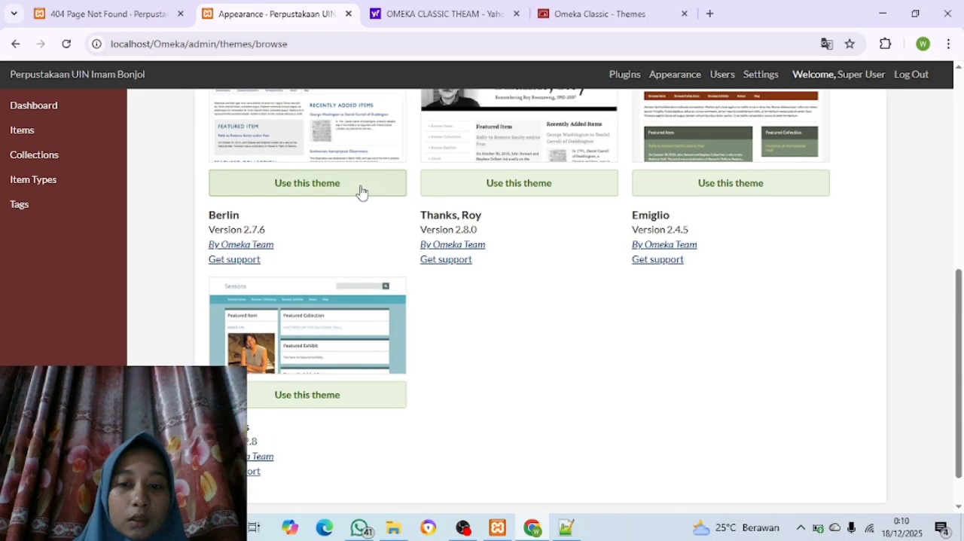
{"action": "left_click", "coordinate": [314, 184]}
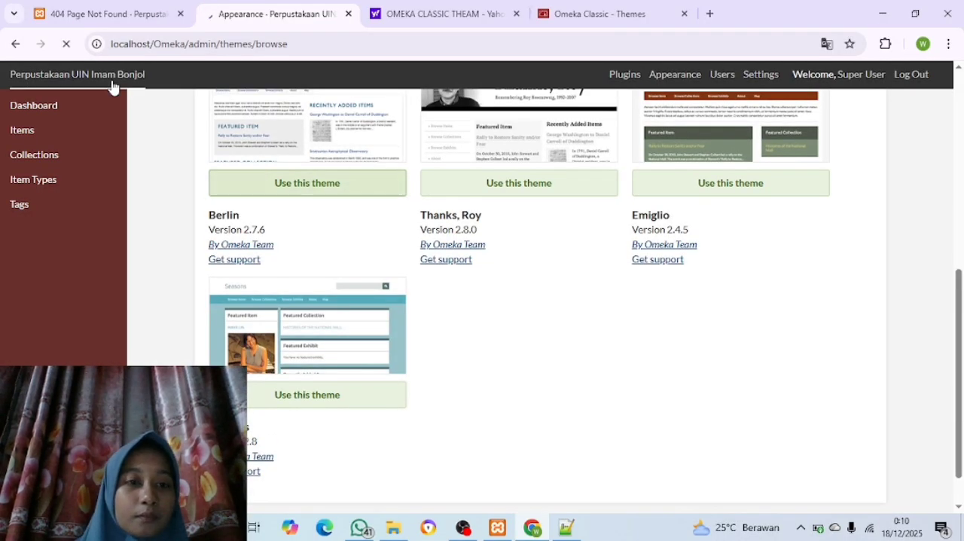
{"action": "left_click", "coordinate": [80, 15]}
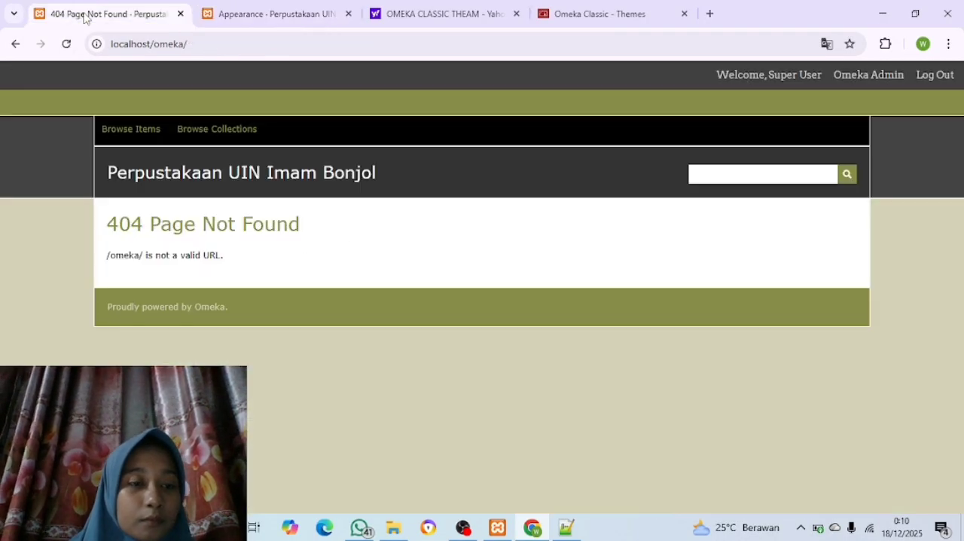
{"action": "left_click", "coordinate": [65, 43]}
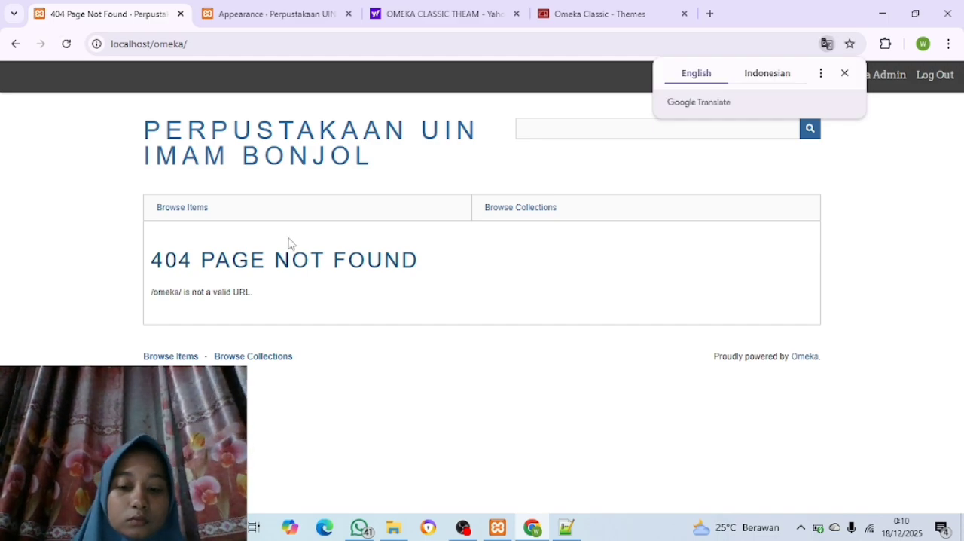
{"action": "left_click", "coordinate": [283, 14]}
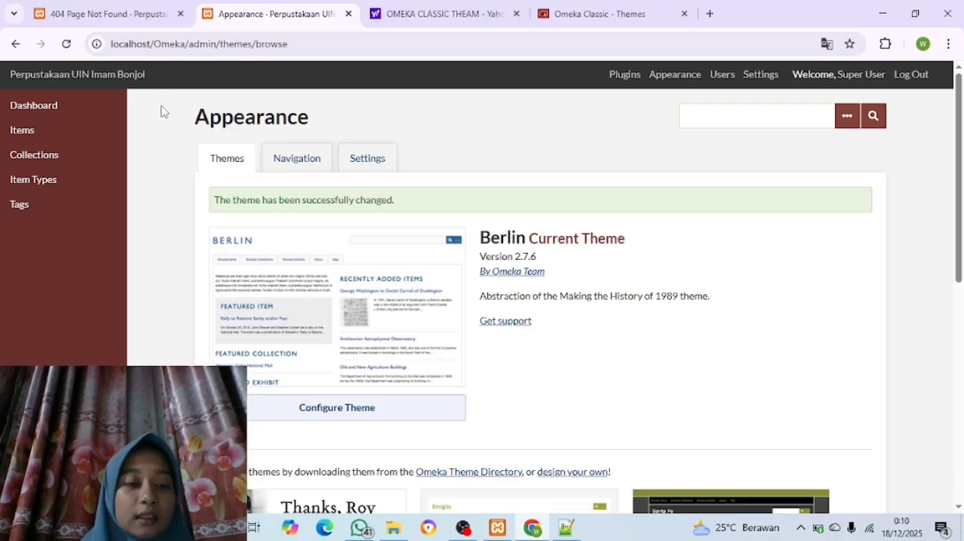
{"action": "left_click", "coordinate": [102, 15]}
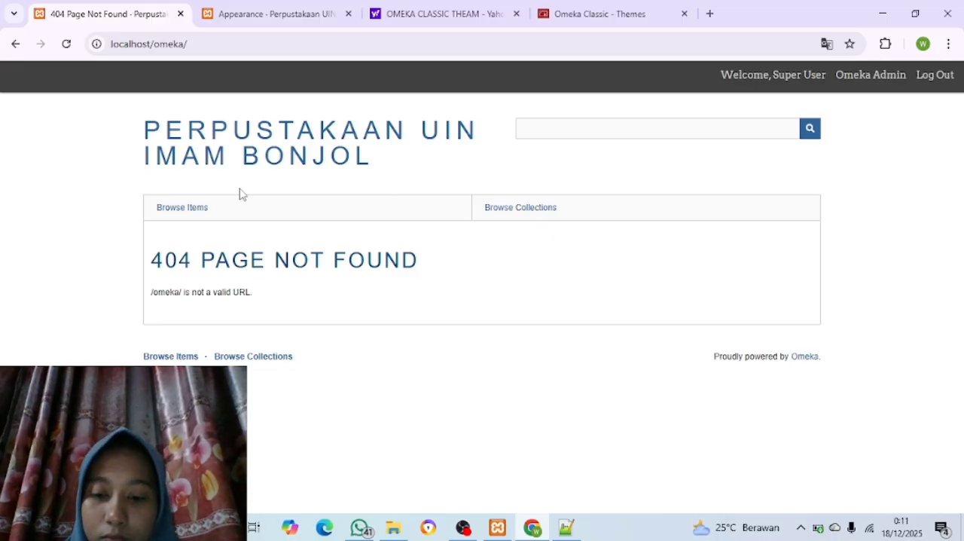
Switch the current theme back to Santa Fe and reload the public site
{"action": "key", "text": "ctrl+Tab"}
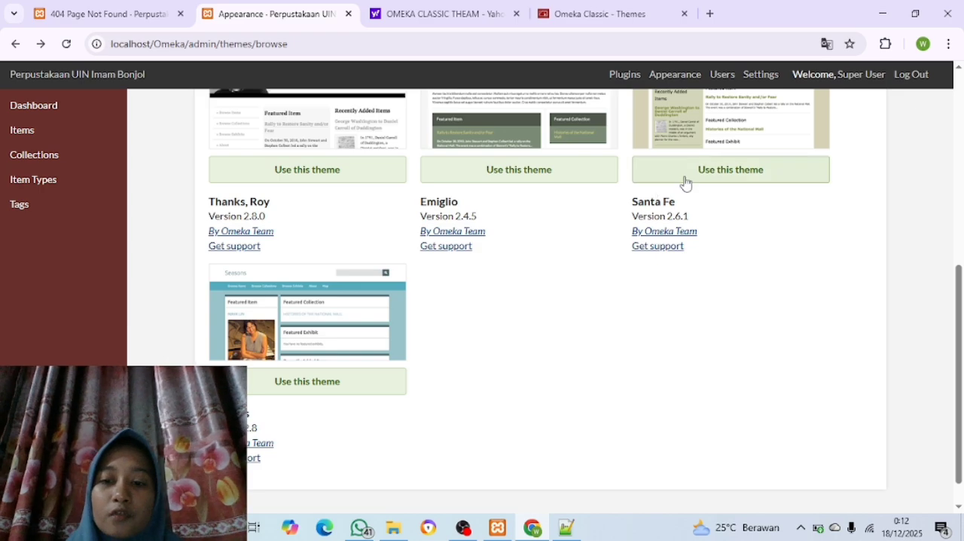
{"action": "left_click", "coordinate": [688, 180]}
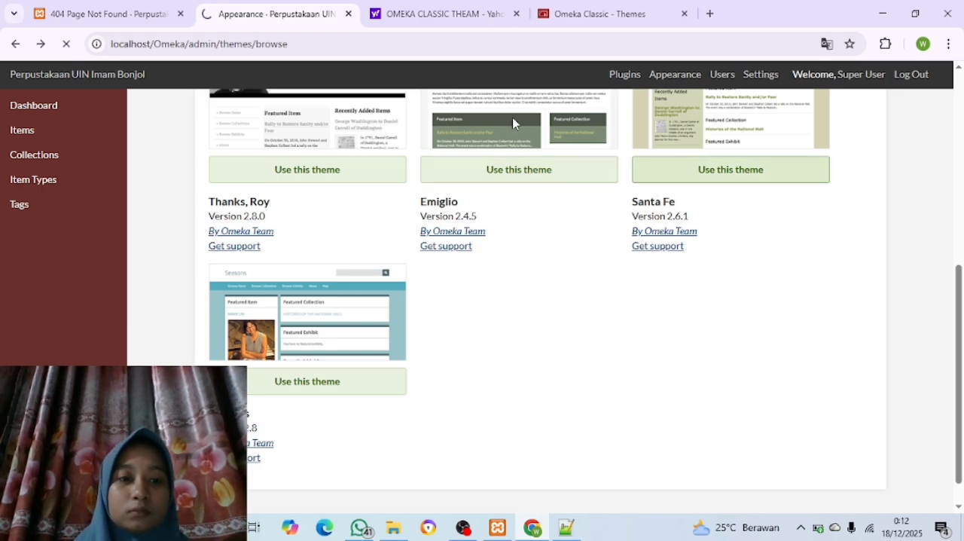
{"action": "left_click", "coordinate": [83, 16]}
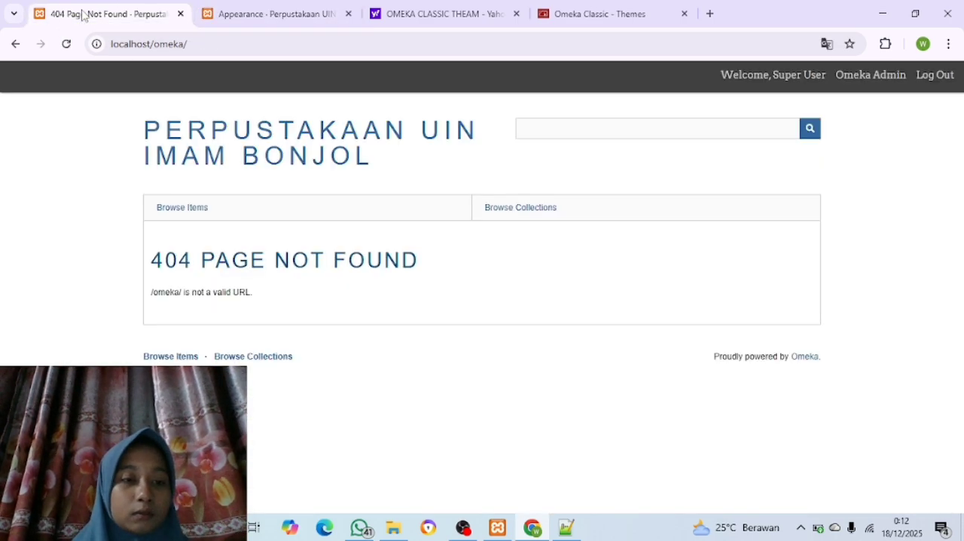
{"action": "left_click", "coordinate": [66, 44]}
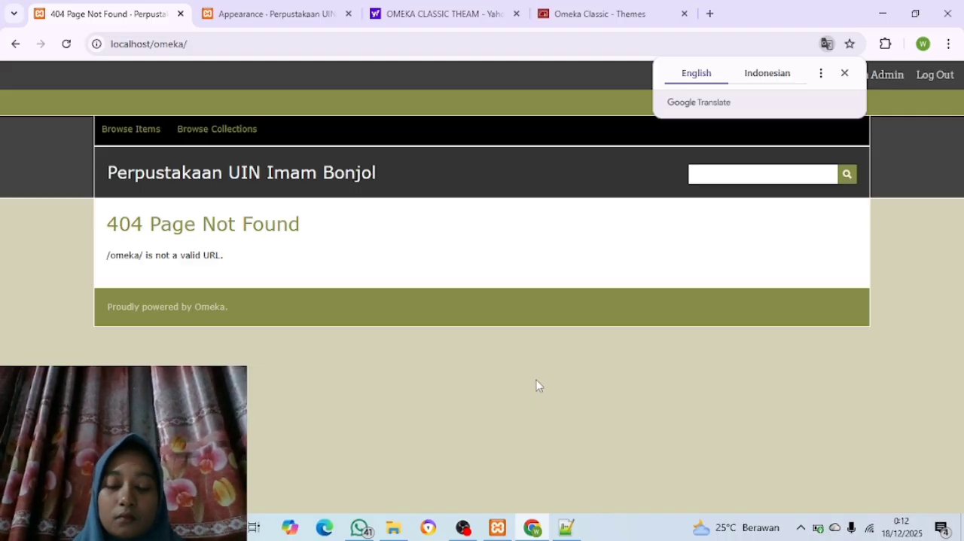
Set Berlin as the current theme again and reload localhost/omeka/ to check the public site
{"action": "left_click", "coordinate": [271, 13]}
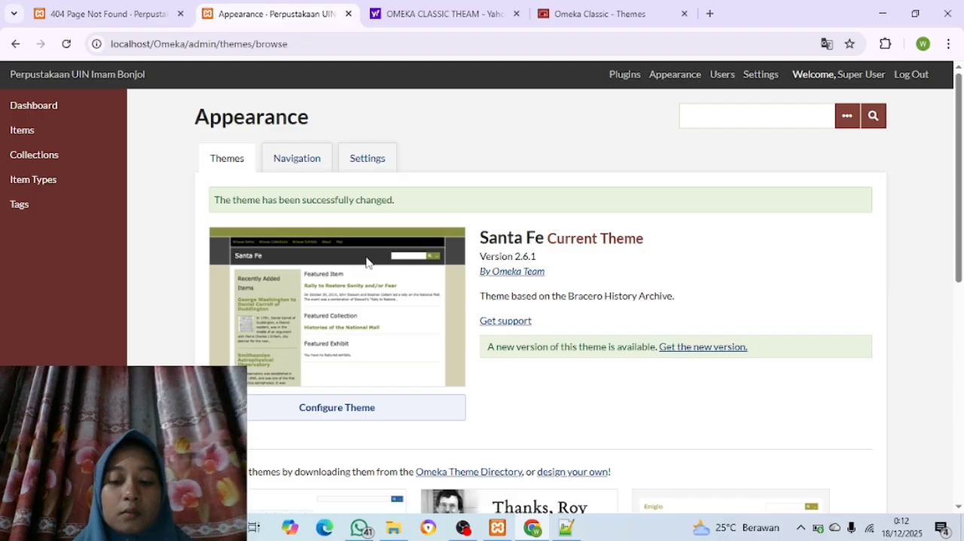
{"action": "scroll", "coordinate": [366, 261], "scroll_direction": "down", "scroll_amount": 3}
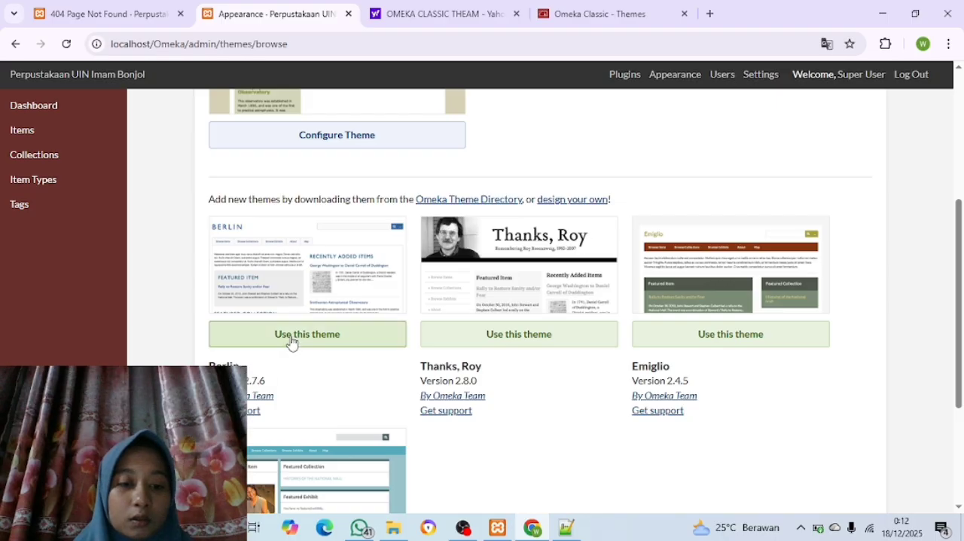
{"action": "left_click", "coordinate": [315, 334]}
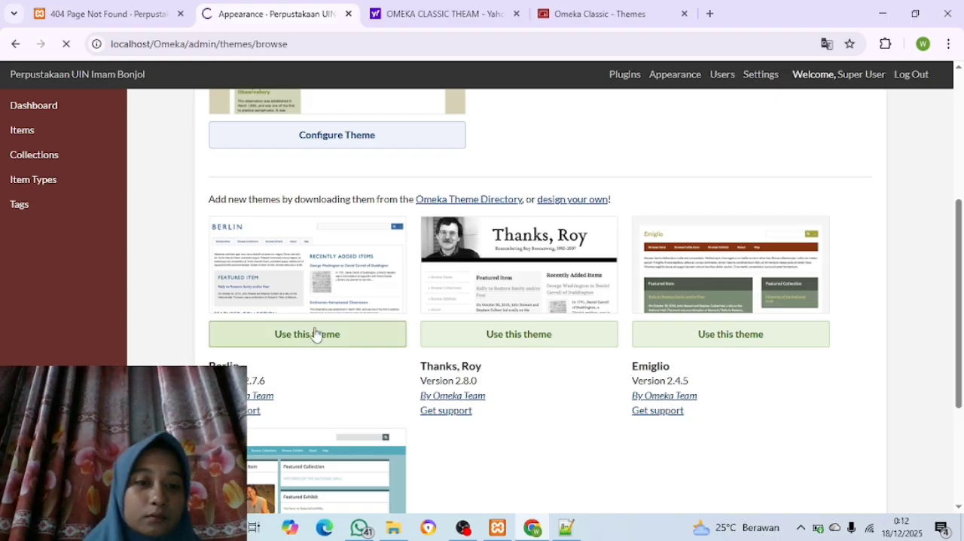
{"action": "left_click", "coordinate": [137, 26]}
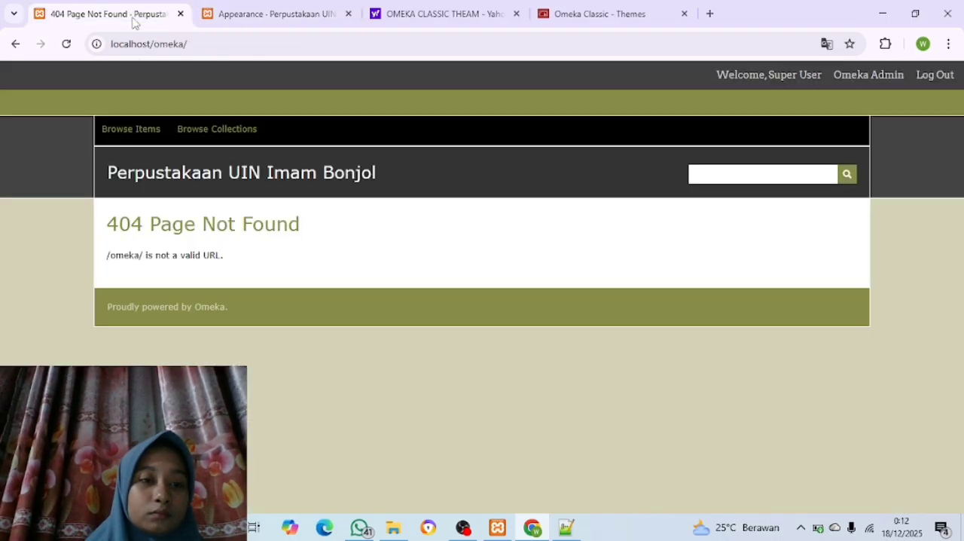
{"action": "left_click", "coordinate": [66, 45]}
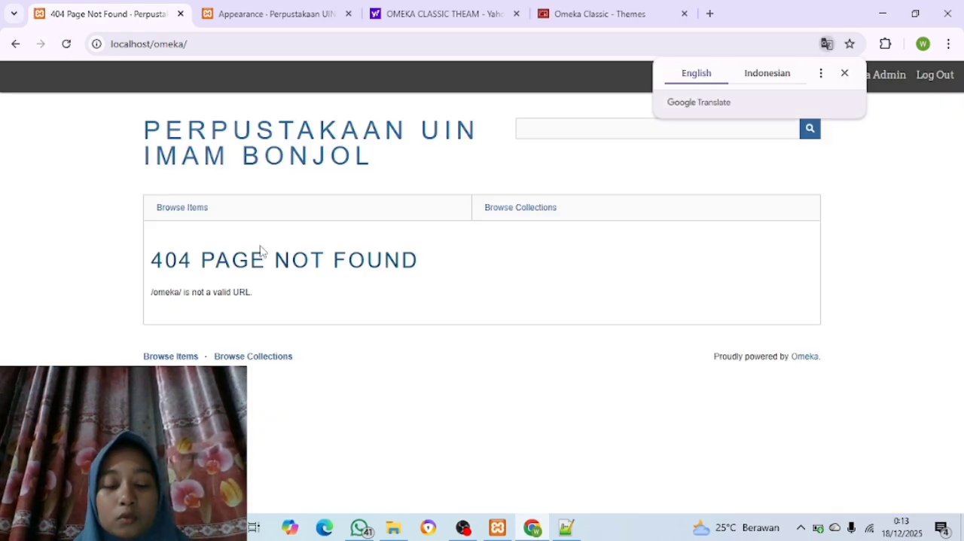
Open the Berlin theme's configuration page and compare its options with the public site's header
{"action": "left_click", "coordinate": [292, 26]}
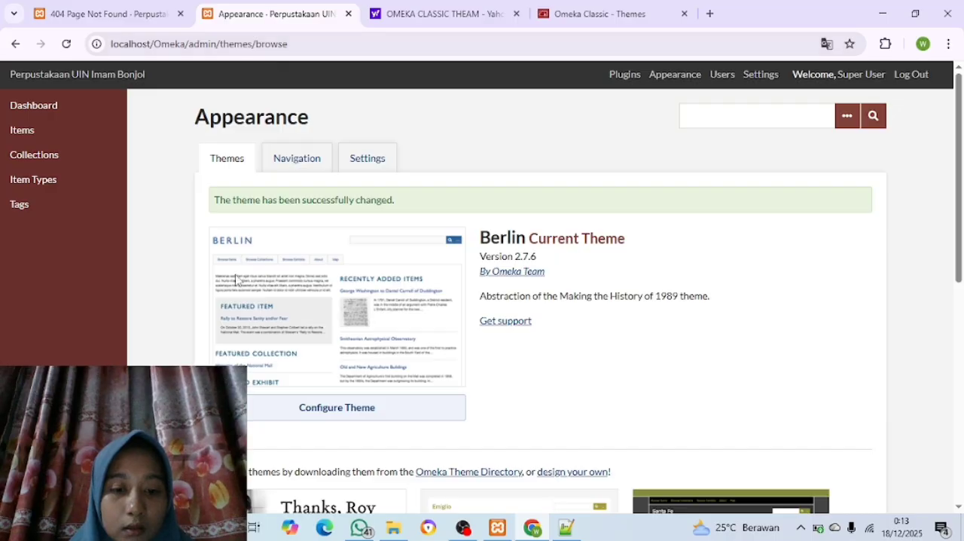
{"action": "left_click", "coordinate": [295, 411]}
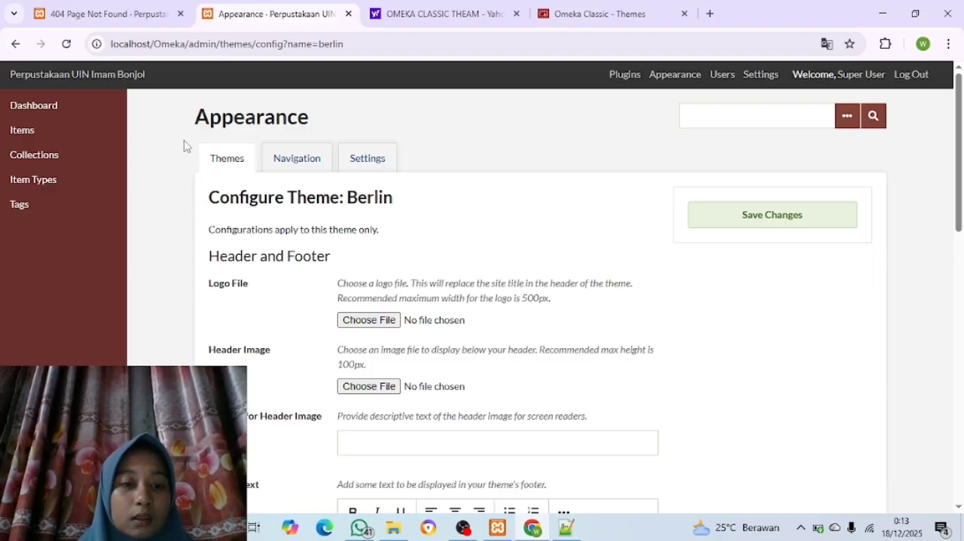
{"action": "left_click", "coordinate": [100, 17]}
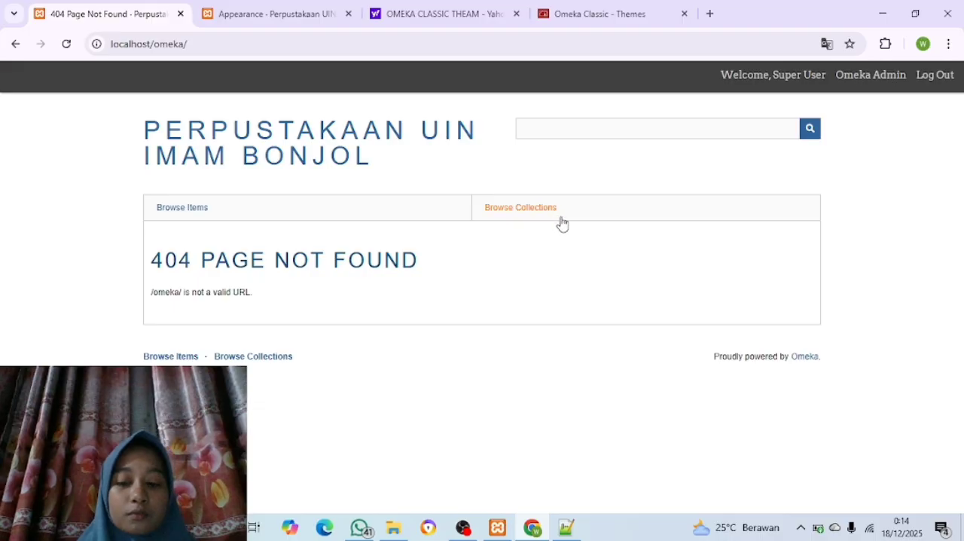
{"action": "left_click", "coordinate": [265, 15]}
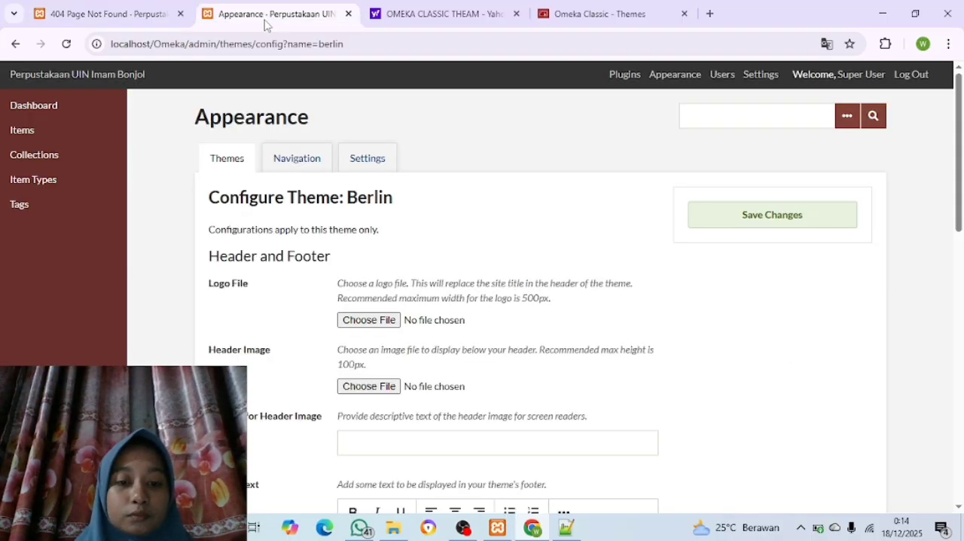
Choose Header_logo_black_text.png as the Logo File from the Header_logo folder inside Bahan Latihan Penggunaan Omeka Classic on Local Disk (D:)
{"action": "scroll", "coordinate": [327, 189], "scroll_direction": "down", "scroll_amount": 2}
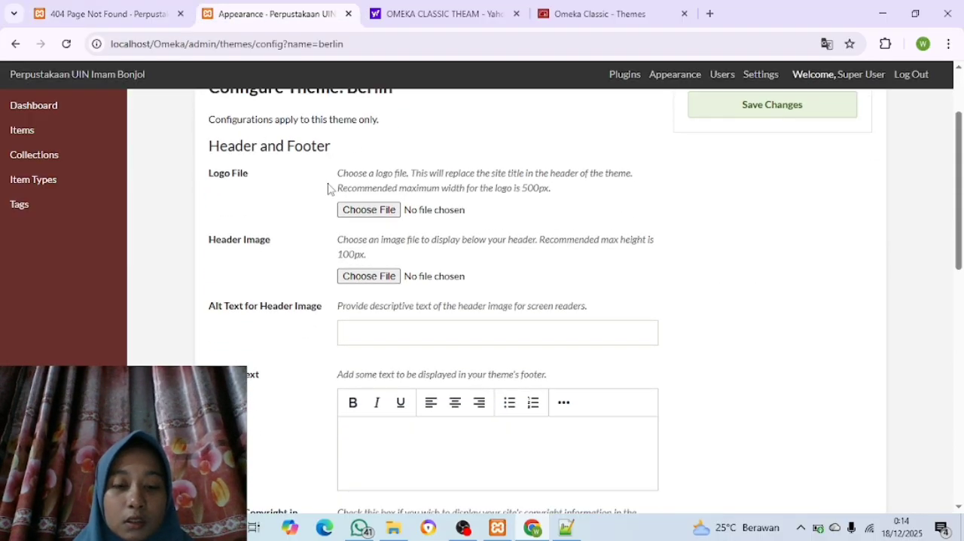
{"action": "left_click", "coordinate": [370, 218]}
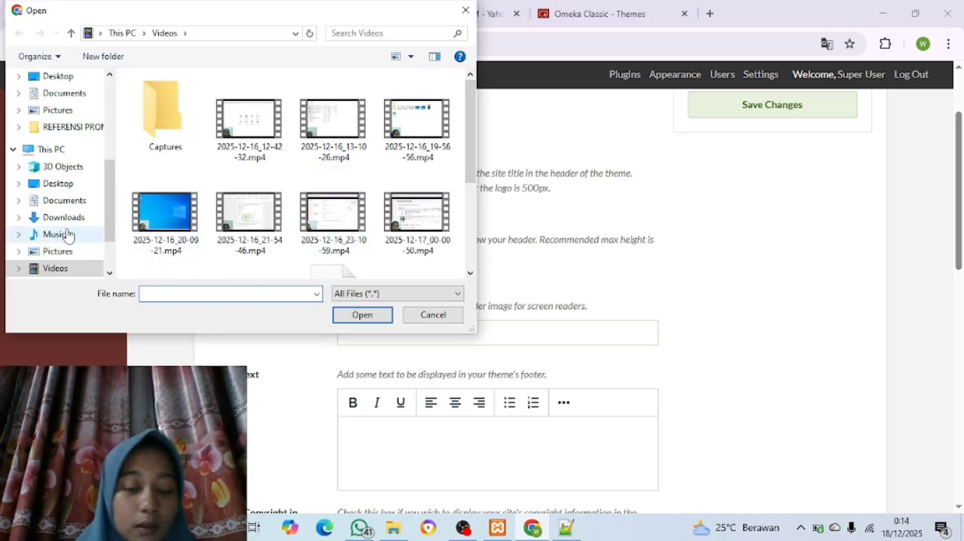
{"action": "scroll", "coordinate": [68, 235], "scroll_direction": "down", "scroll_amount": 3}
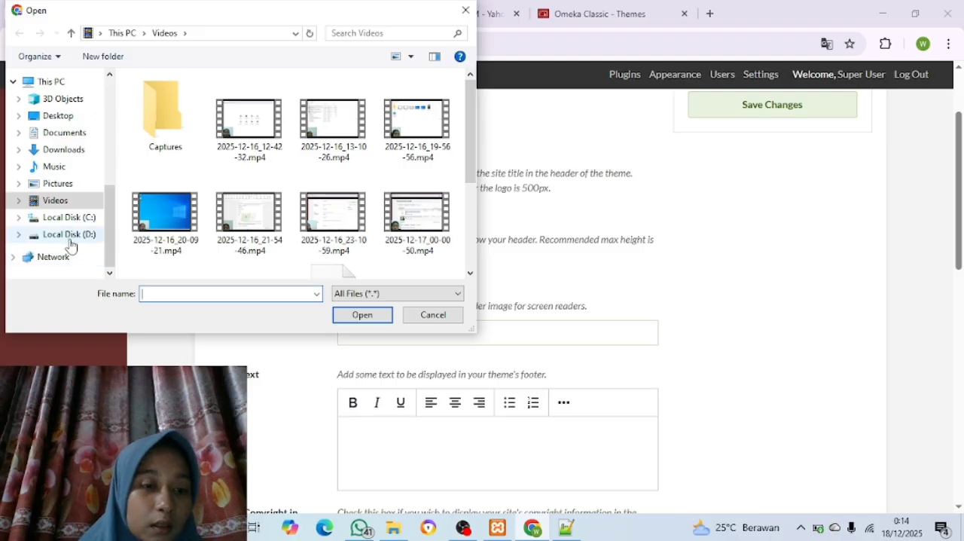
{"action": "left_click", "coordinate": [71, 239]}
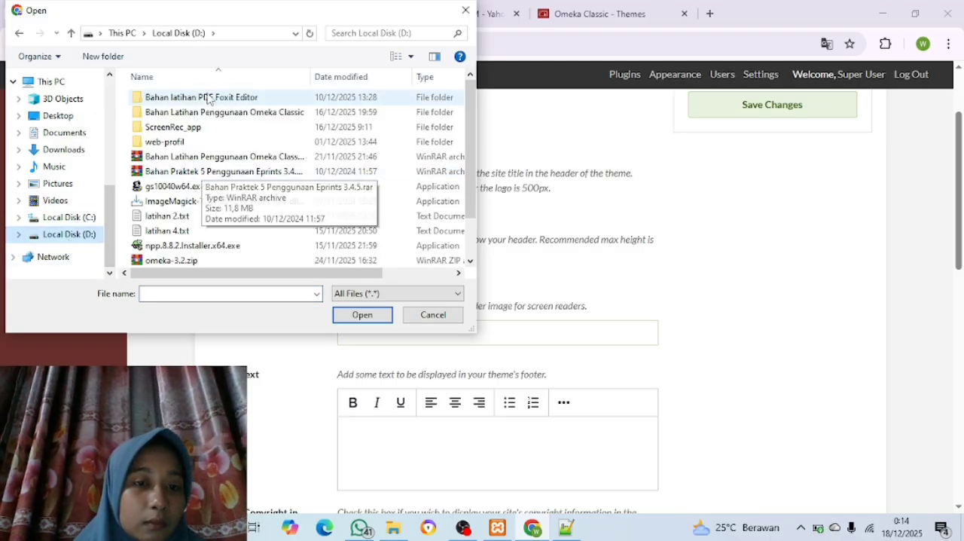
{"action": "double_click", "coordinate": [208, 112]}
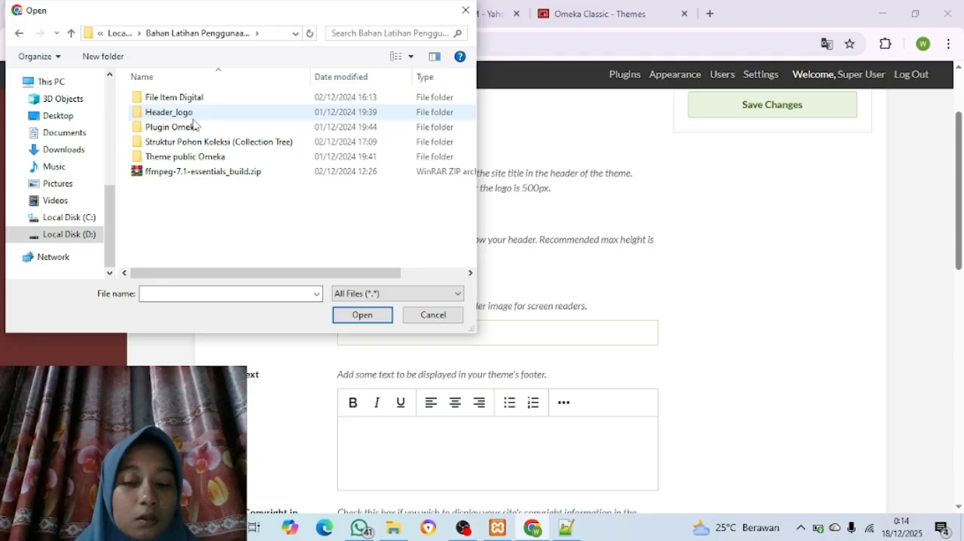
{"action": "double_click", "coordinate": [193, 119]}
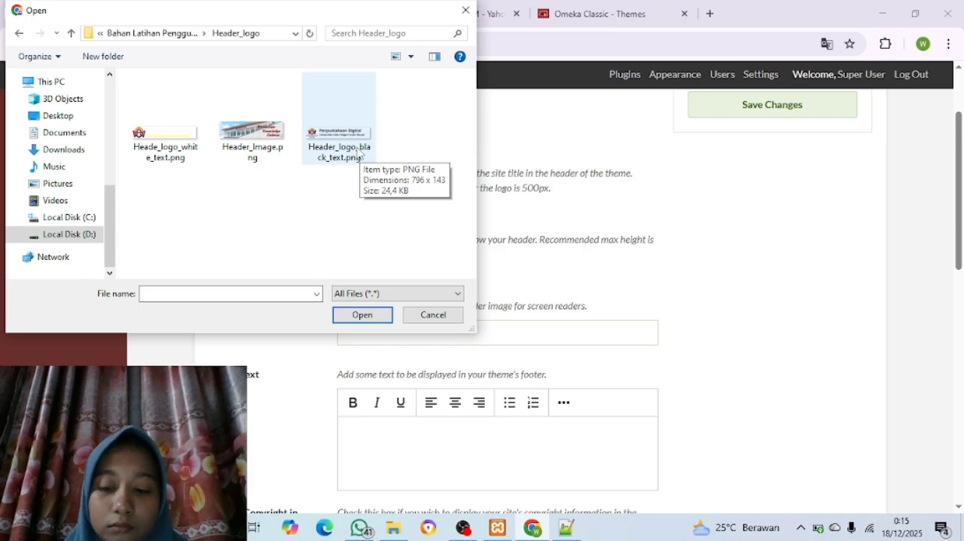
{"action": "left_click", "coordinate": [324, 155]}
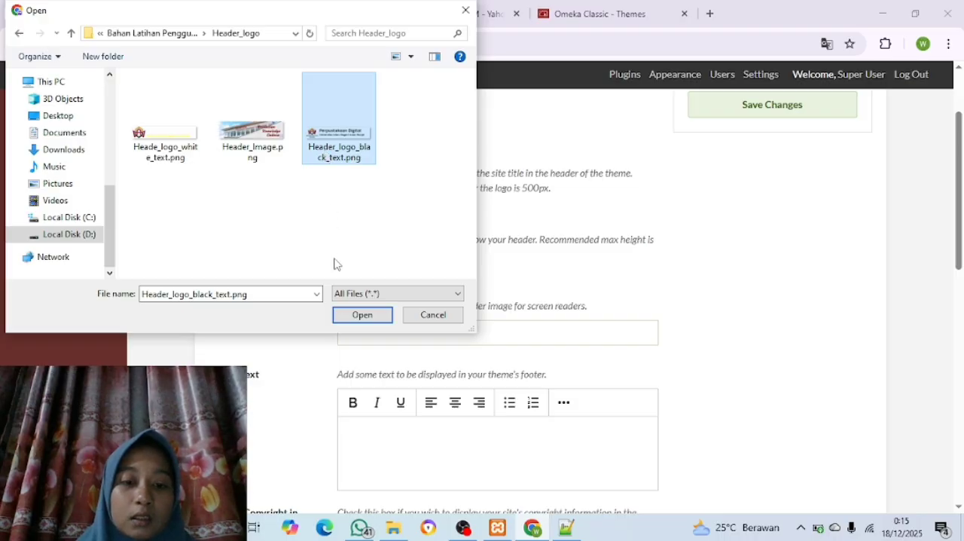
{"action": "left_click", "coordinate": [361, 315]}
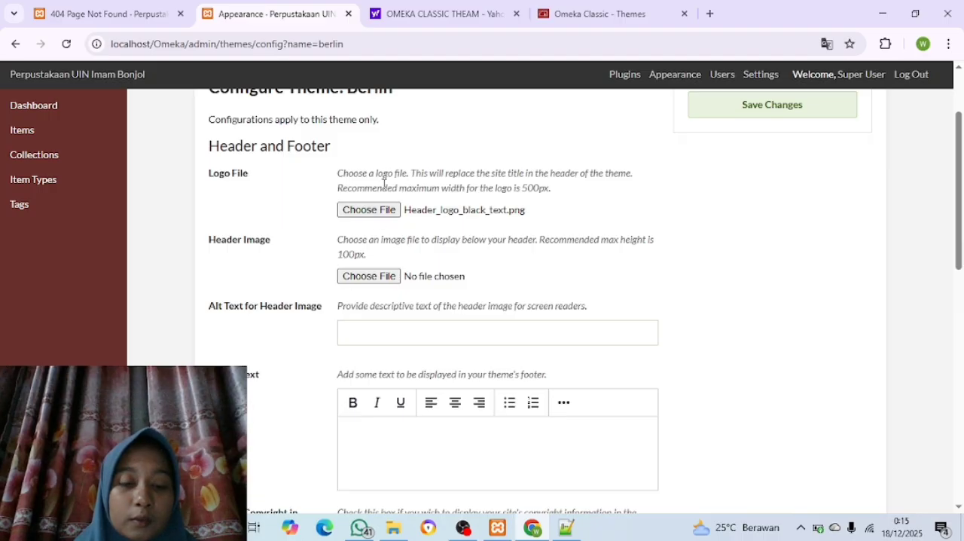
Choose Header_Image.png from the Header_logo folder as the Berlin theme's Header Image and save the theme changes
{"action": "left_click", "coordinate": [367, 276]}
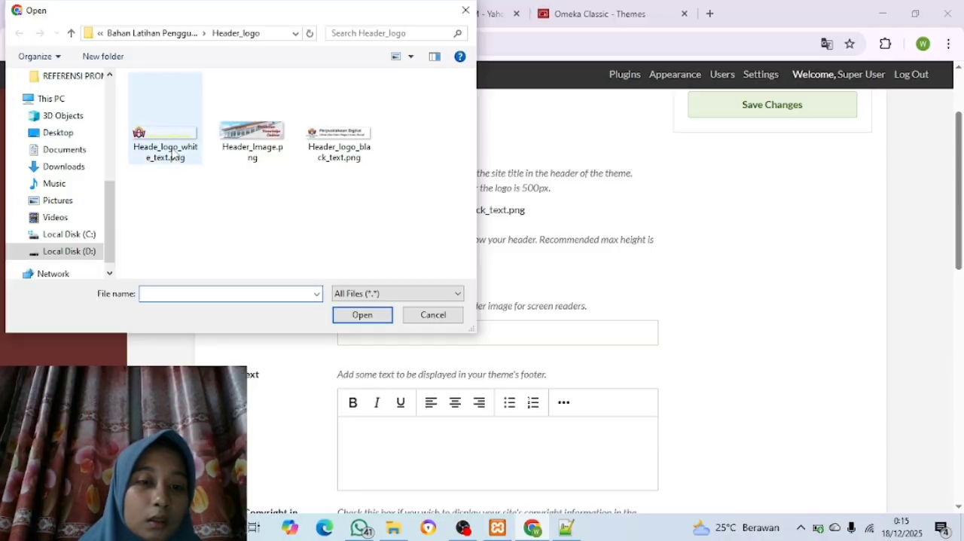
{"action": "left_click", "coordinate": [253, 140]}
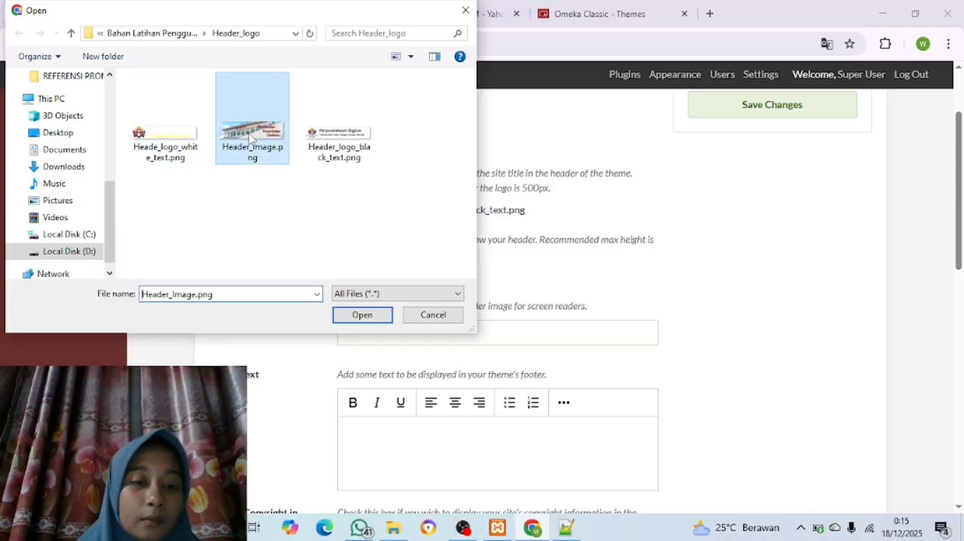
{"action": "left_click", "coordinate": [350, 314]}
{"action": "scroll", "coordinate": [350, 315], "scroll_direction": "down", "scroll_amount": 1}
{"action": "scroll", "coordinate": [351, 315], "scroll_direction": "down", "scroll_amount": 1}
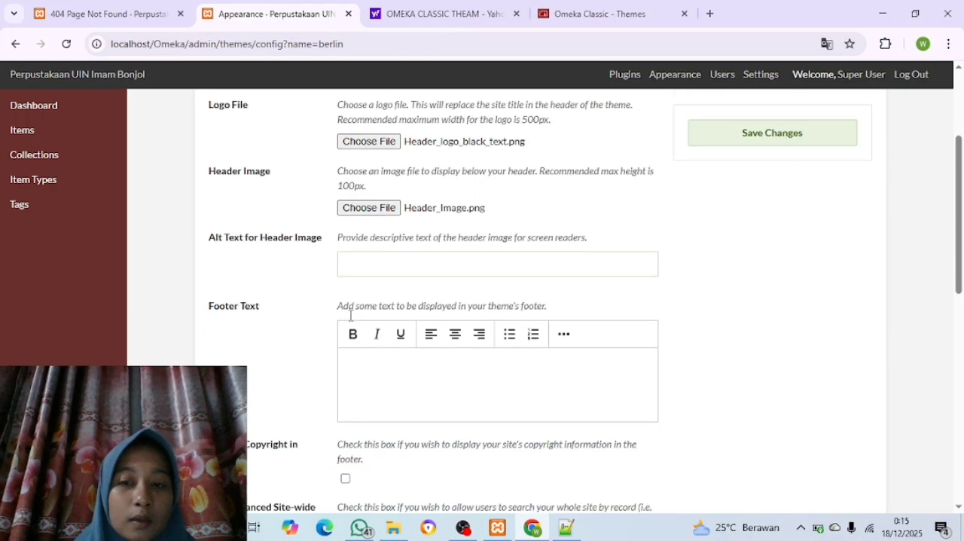
{"action": "scroll", "coordinate": [361, 302], "scroll_direction": "up", "scroll_amount": 2}
{"action": "left_click", "coordinate": [737, 138]}
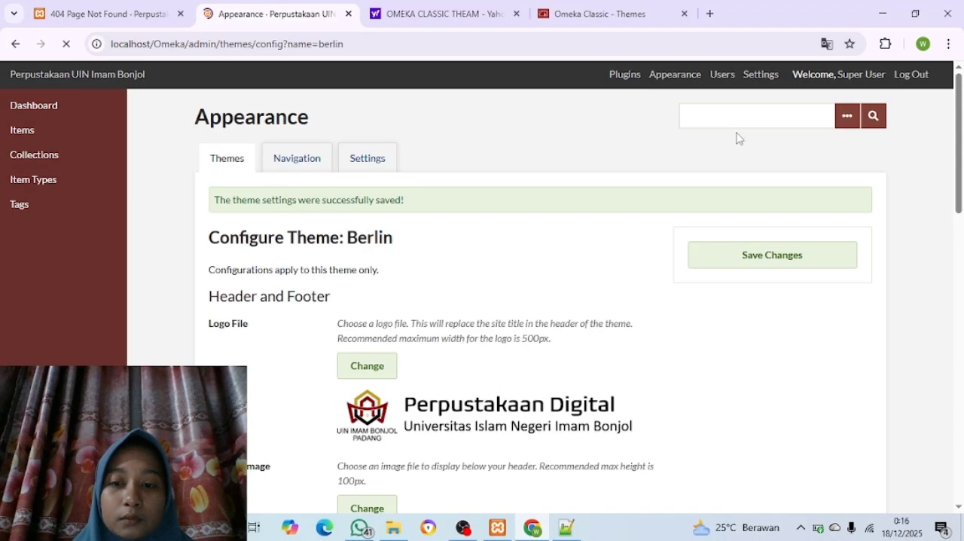
Review the saved logo and header image in the Berlin configuration, and reload localhost/omeka/ to check them on the public site
{"action": "scroll", "coordinate": [505, 316], "scroll_direction": "down", "scroll_amount": 3}
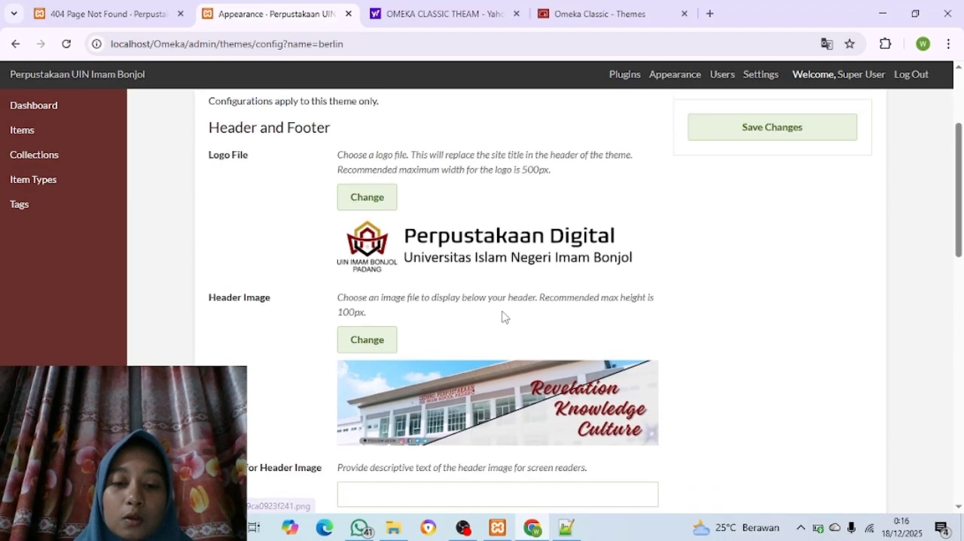
{"action": "scroll", "coordinate": [504, 318], "scroll_direction": "up", "scroll_amount": 1}
{"action": "scroll", "coordinate": [504, 315], "scroll_direction": "down", "scroll_amount": 2}
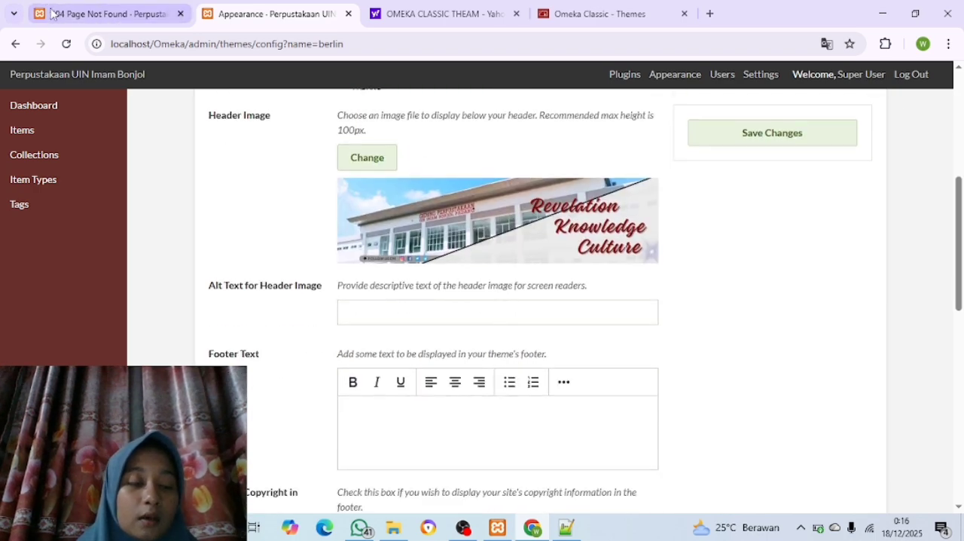
{"action": "left_click", "coordinate": [92, 16]}
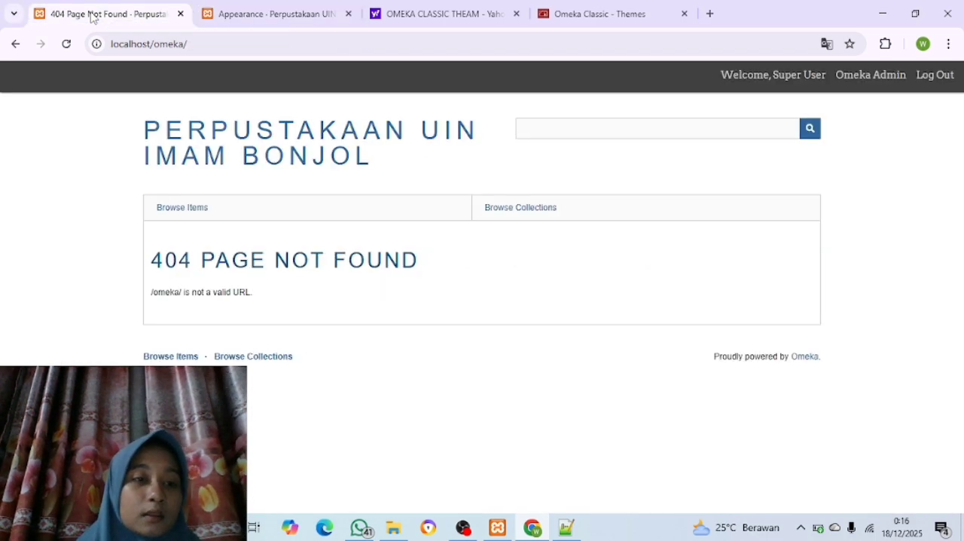
{"action": "left_click", "coordinate": [67, 45]}
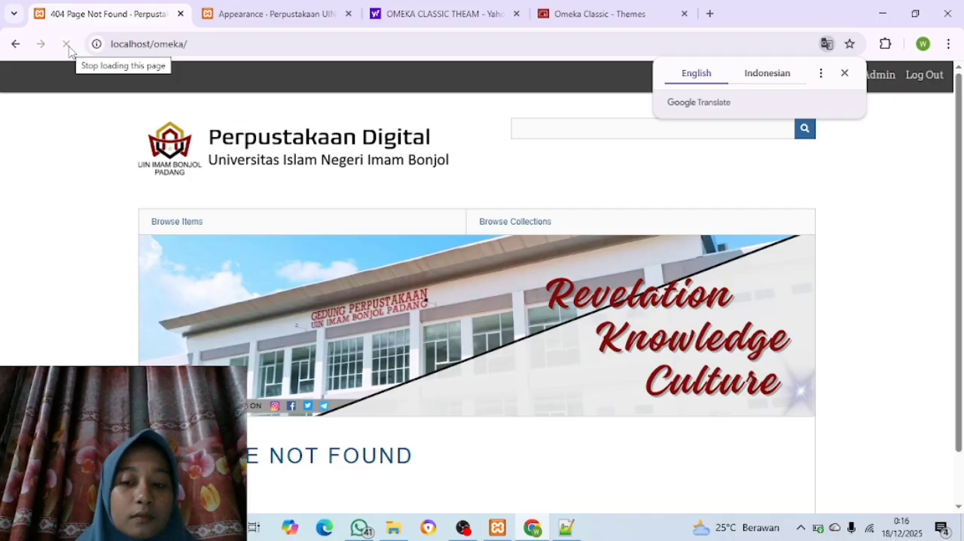
{"action": "scroll", "coordinate": [191, 206], "scroll_direction": "down", "scroll_amount": 1}
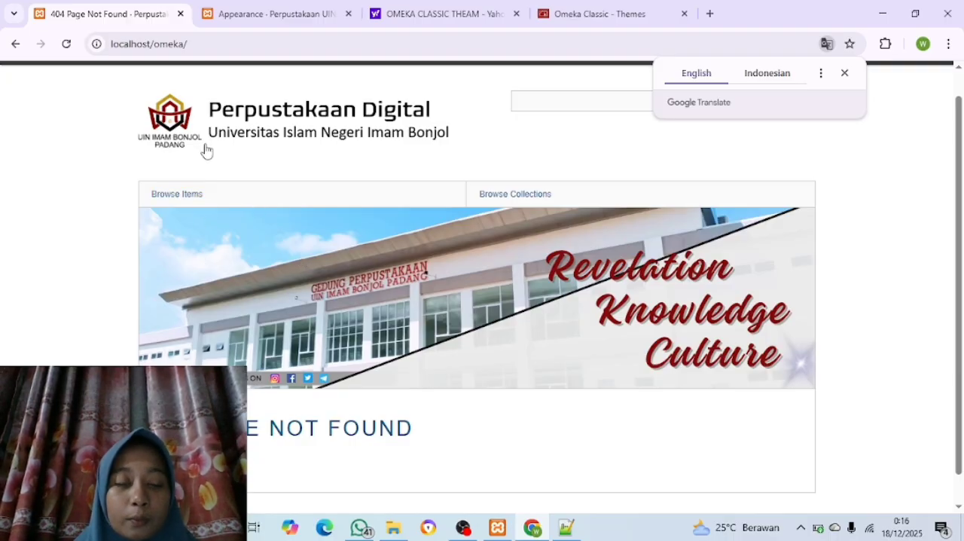
Return to the Berlin theme configuration to review its header settings, and open the admin's Plugins page
{"action": "left_click", "coordinate": [253, 16]}
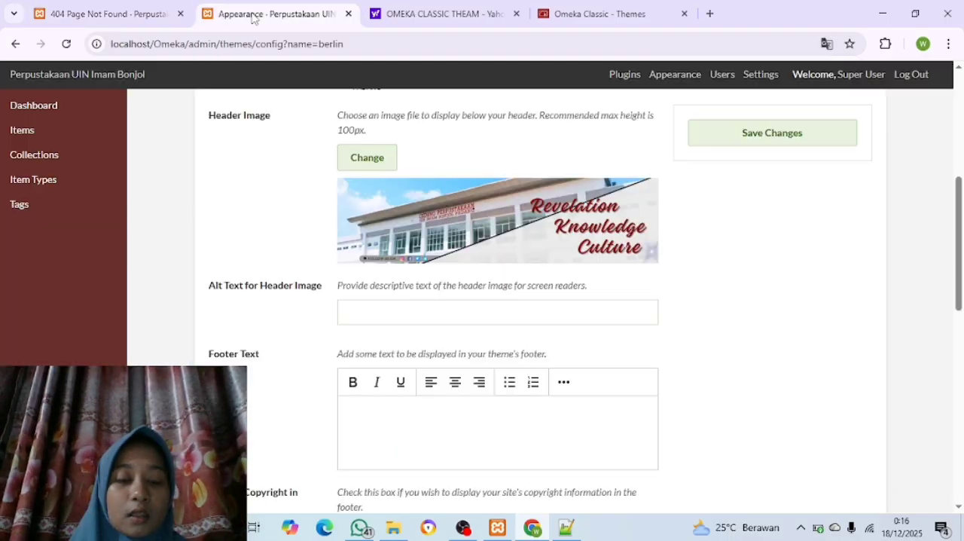
{"action": "scroll", "coordinate": [275, 193], "scroll_direction": "up", "scroll_amount": 2}
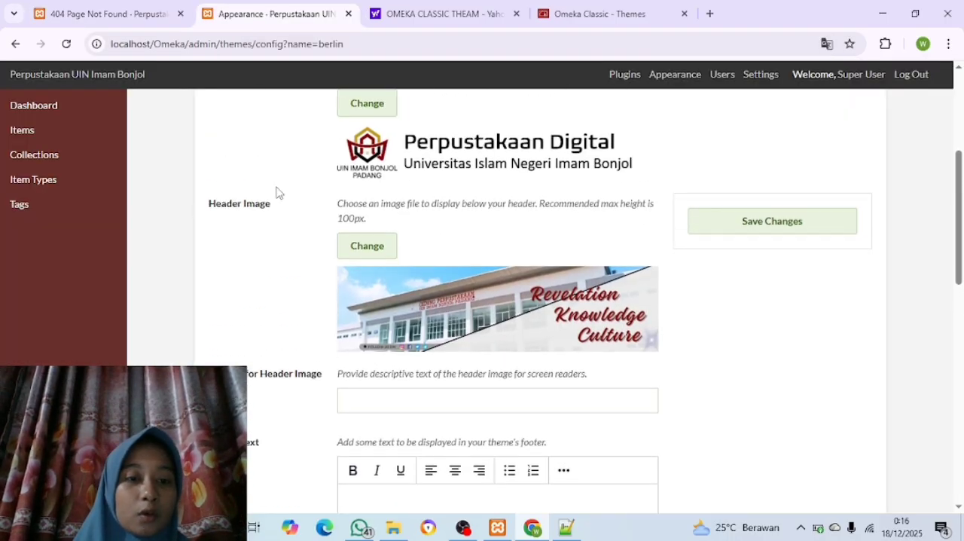
{"action": "scroll", "coordinate": [276, 193], "scroll_direction": "down", "scroll_amount": 2}
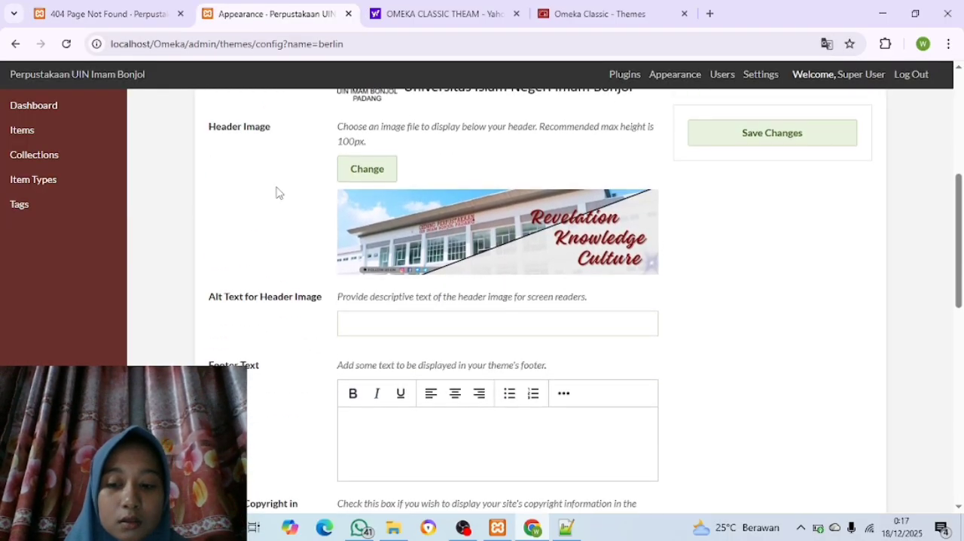
{"action": "scroll", "coordinate": [276, 193], "scroll_direction": "down", "scroll_amount": 1}
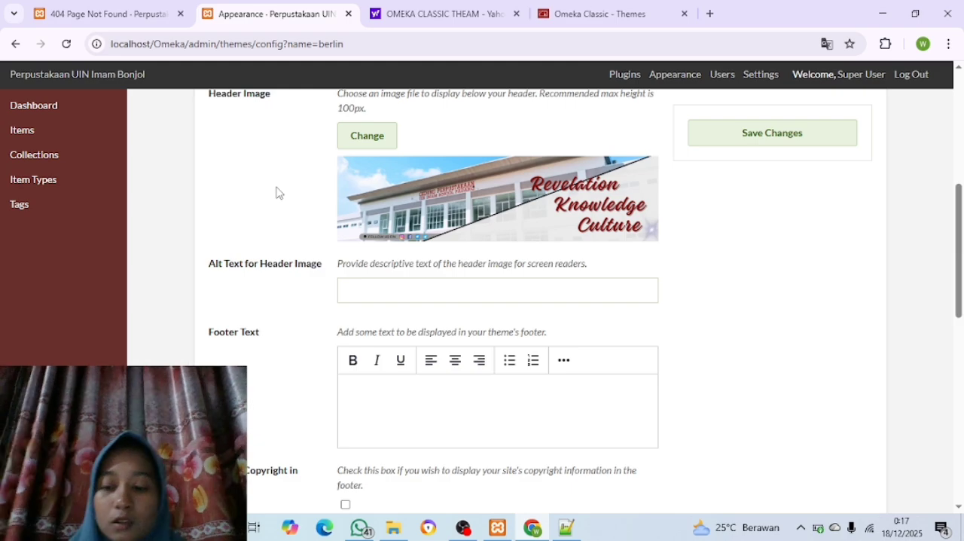
{"action": "left_click", "coordinate": [620, 82]}
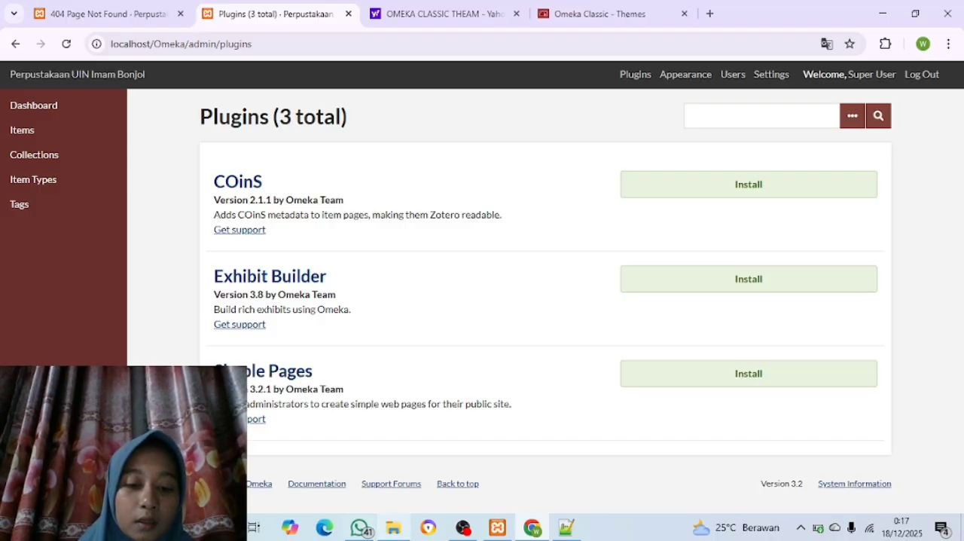
Switch to File Explorer and open the Plugin Omeka folder inside Bahan Latihan Penggunaan Omeka Classic on Local Disk (D:)
{"action": "left_click", "coordinate": [396, 529]}
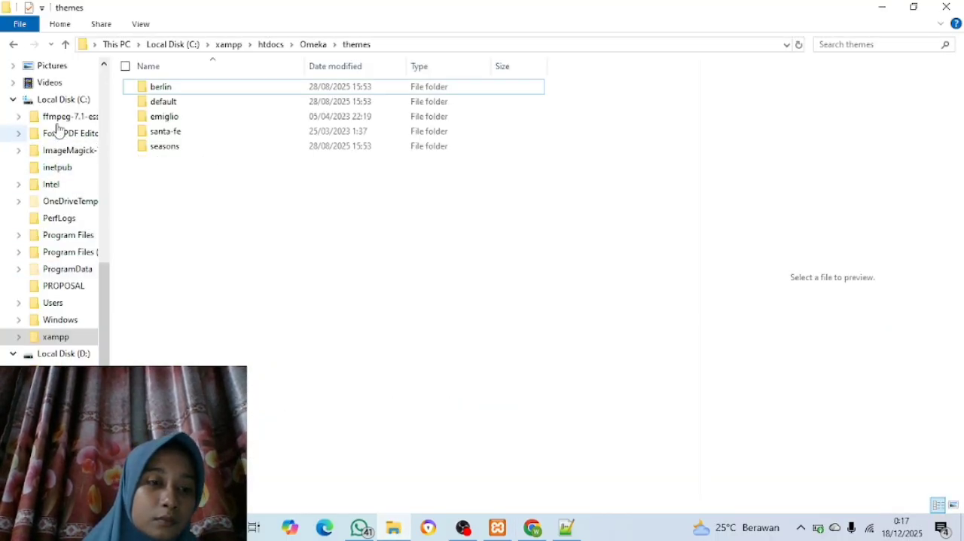
{"action": "left_click", "coordinate": [73, 355]}
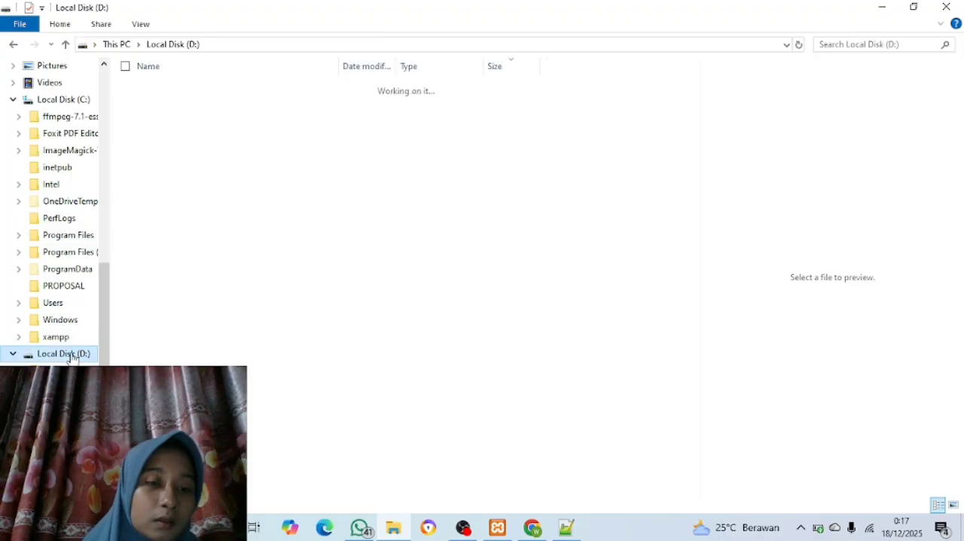
{"action": "double_click", "coordinate": [189, 268]}
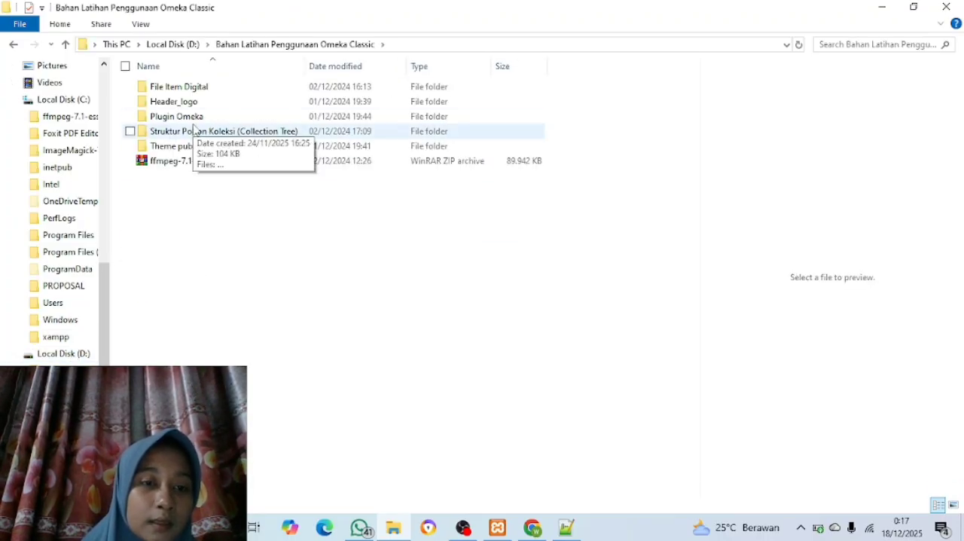
{"action": "double_click", "coordinate": [197, 118]}
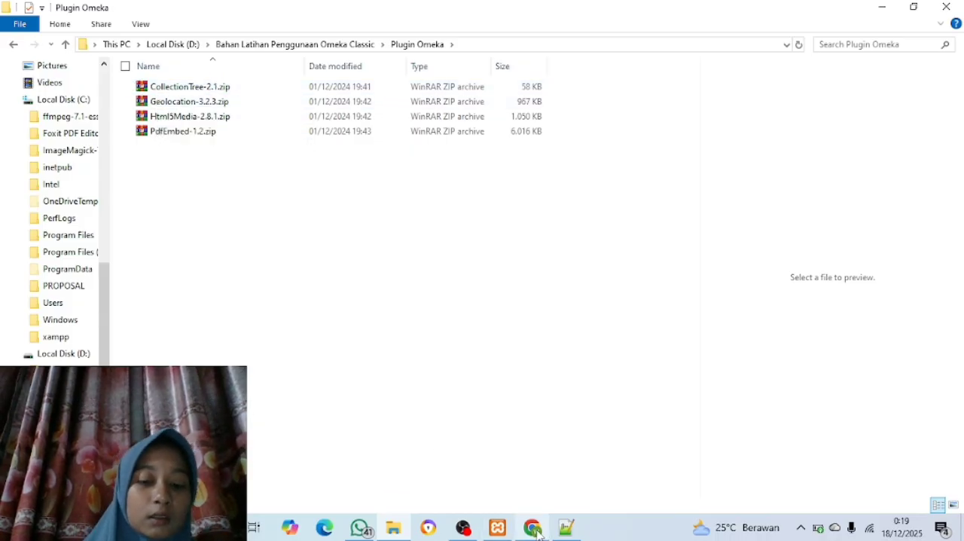
Switch to Chrome and search the web for "PLAGIN OMEKA CLASSC" in a new tab
{"action": "left_click", "coordinate": [549, 498]}
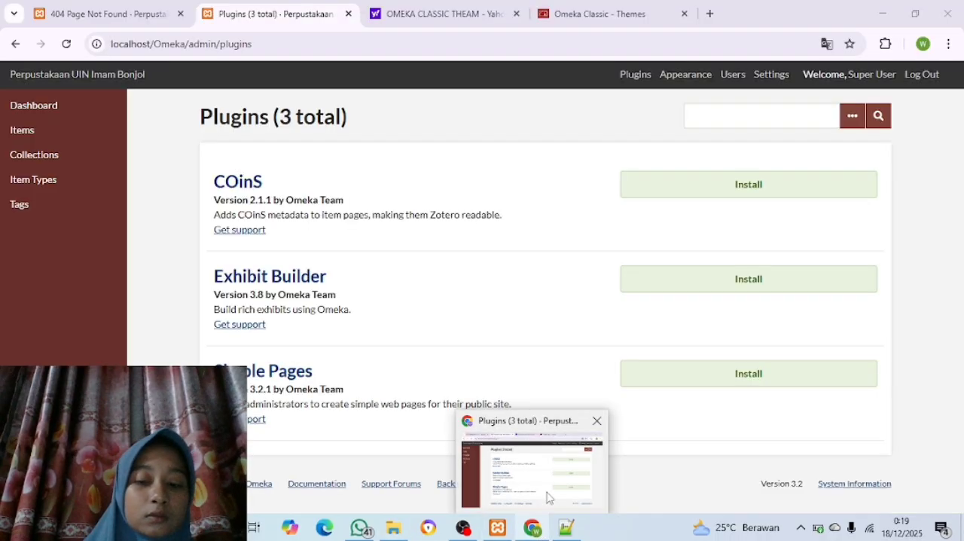
{"action": "left_click", "coordinate": [710, 13]}
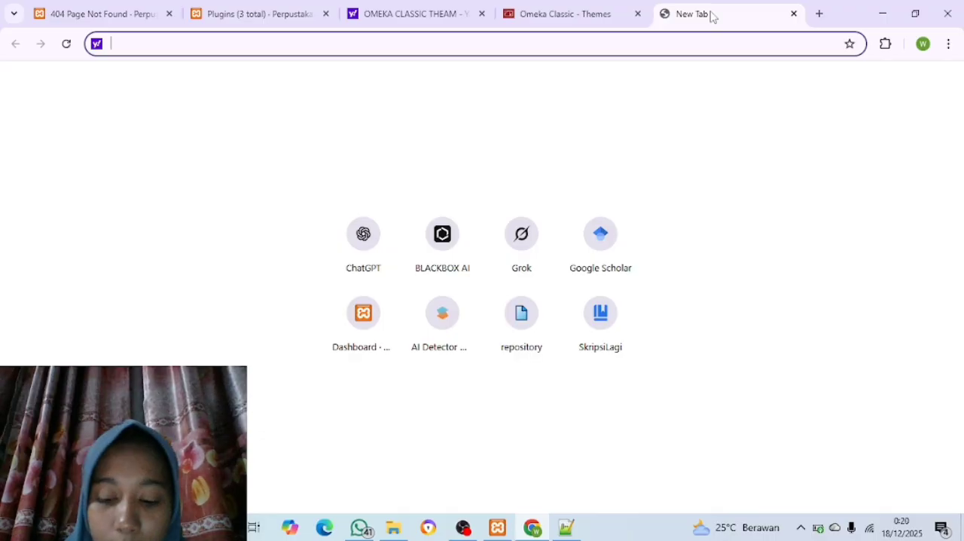
{"action": "type", "text": "PLAGIN"}
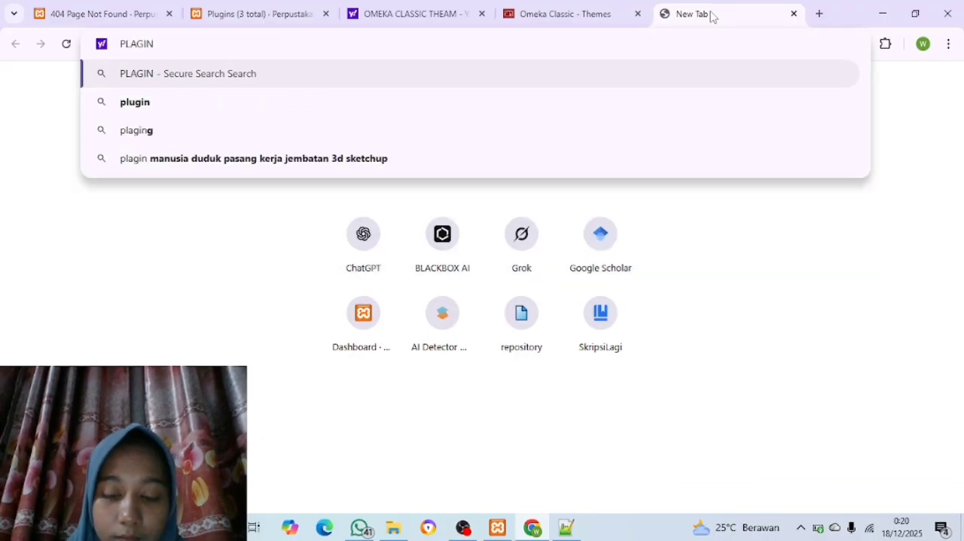
{"action": "type", "text": " OMEKA"}
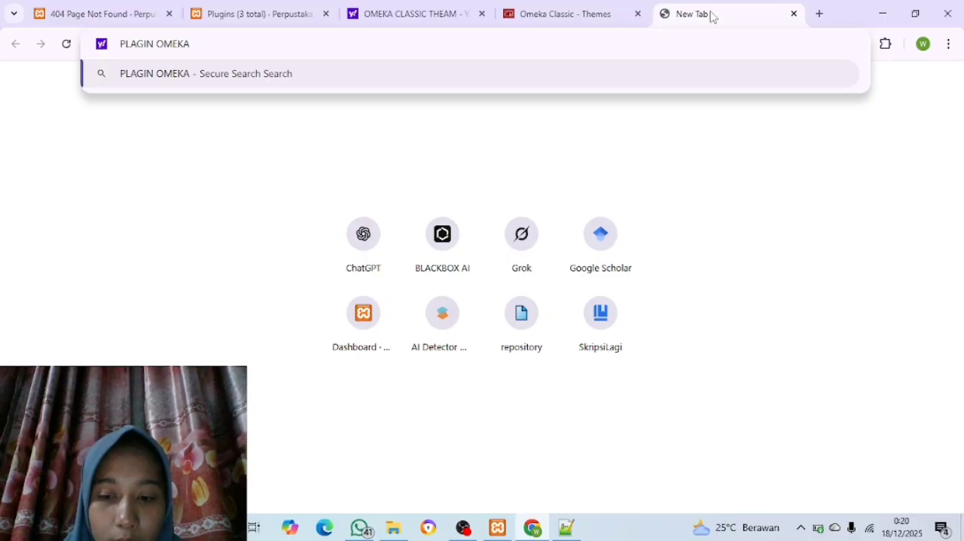
{"action": "type", "text": " C"}
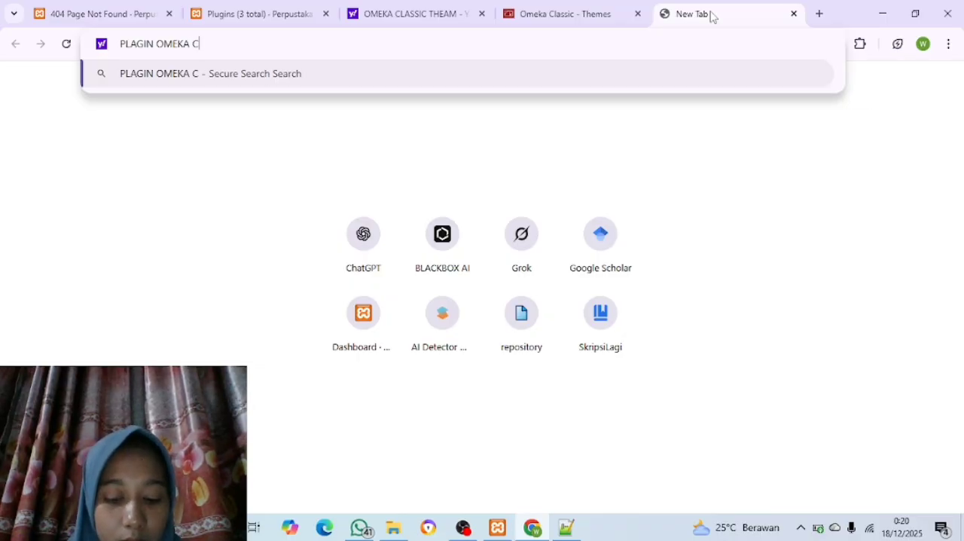
{"action": "type", "text": "LASSC"}
{"action": "key", "text": "Return"}
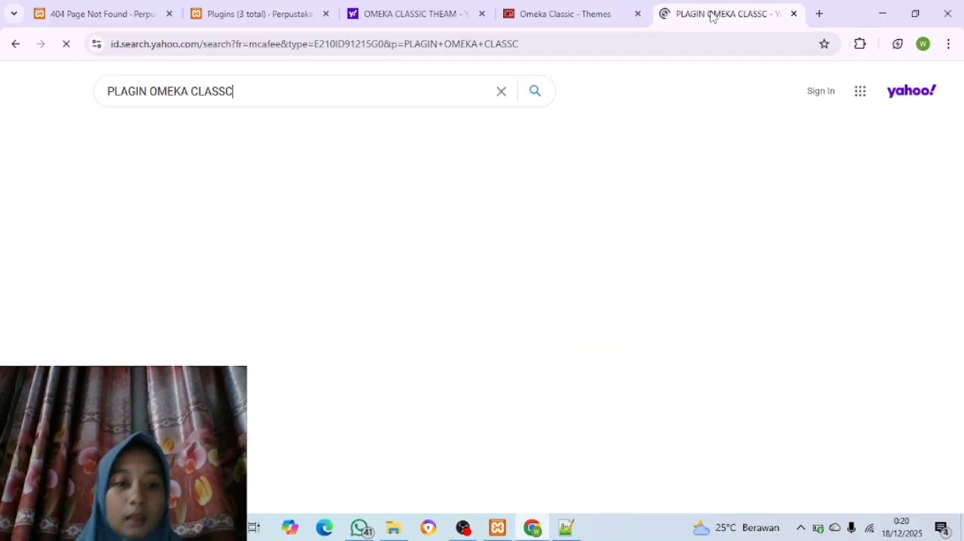
Open the Omeka Classic plugins page on omeka.org from the search results and browse its plugin list down to Collection Tree
{"action": "left_click", "coordinate": [124, 210]}
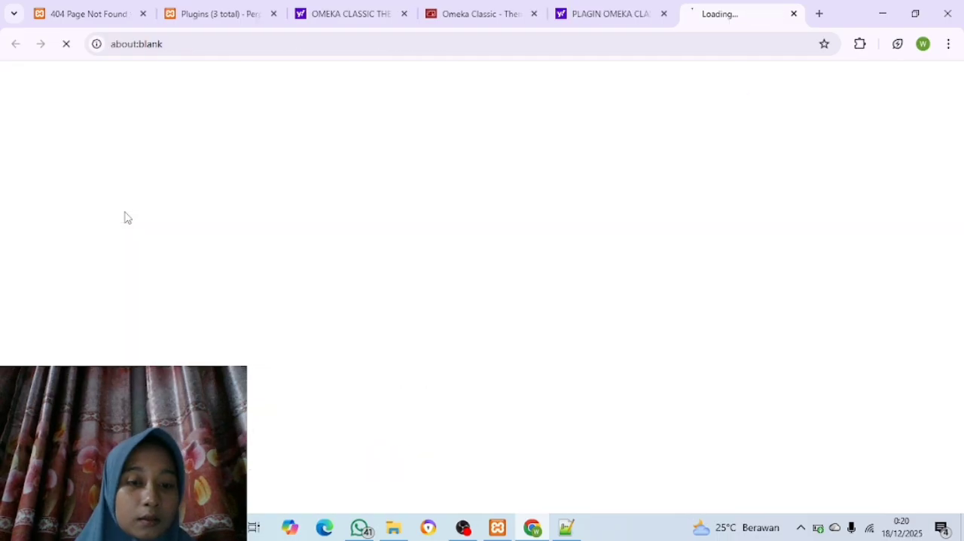
{"action": "scroll", "coordinate": [293, 308], "scroll_direction": "down", "scroll_amount": 5}
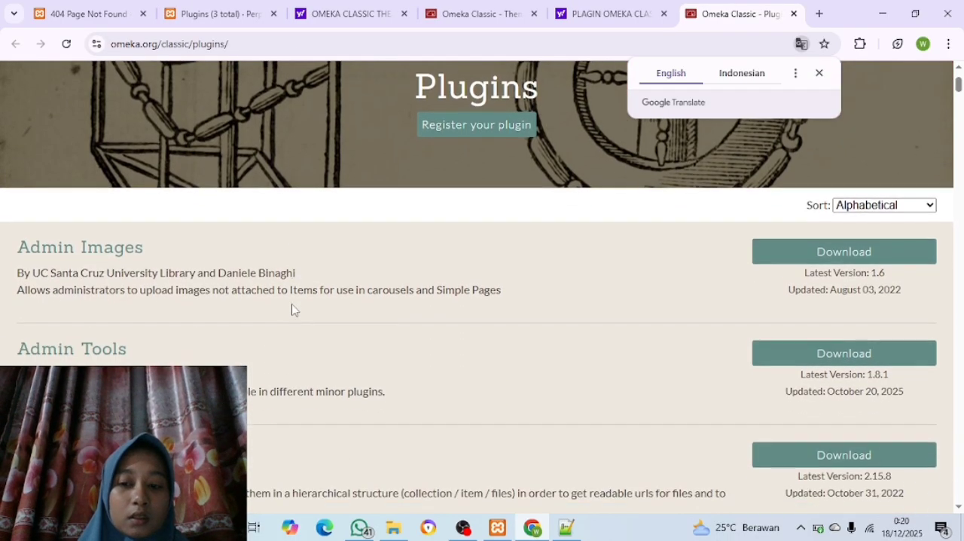
{"action": "scroll", "coordinate": [293, 308], "scroll_direction": "down", "scroll_amount": 5}
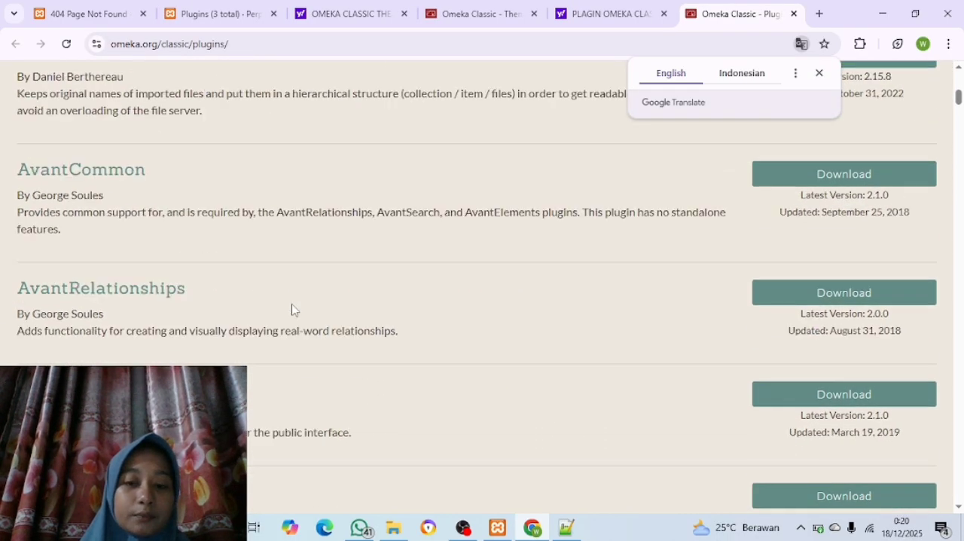
{"action": "scroll", "coordinate": [293, 308], "scroll_direction": "down", "scroll_amount": 3}
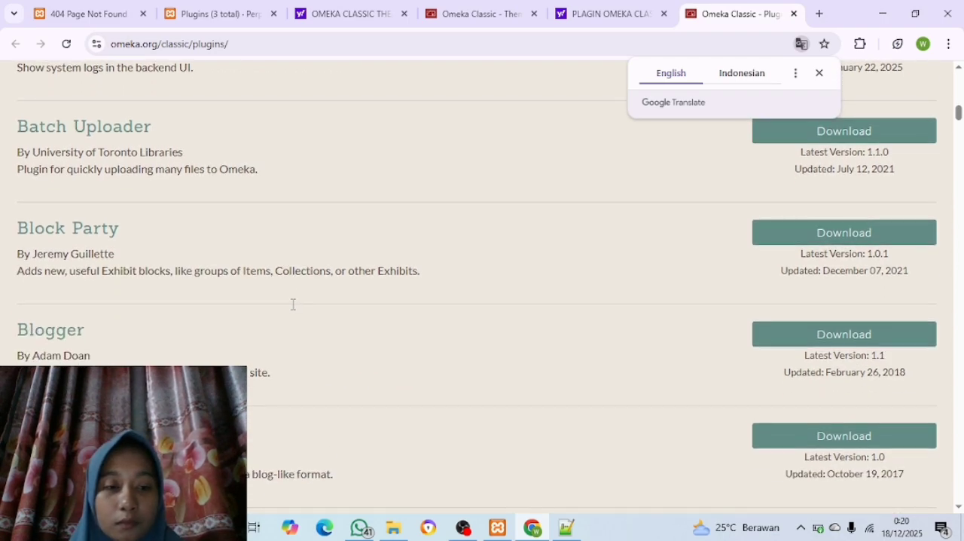
{"action": "scroll", "coordinate": [293, 304], "scroll_direction": "up", "scroll_amount": 6}
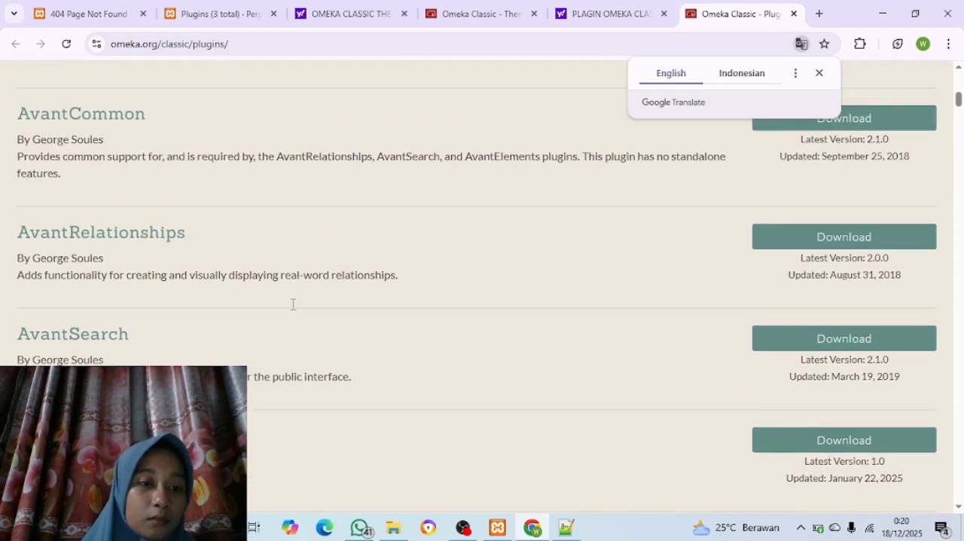
{"action": "scroll", "coordinate": [293, 308], "scroll_direction": "up", "scroll_amount": 4}
{"action": "scroll", "coordinate": [17, 320], "scroll_direction": "down", "scroll_amount": 15}
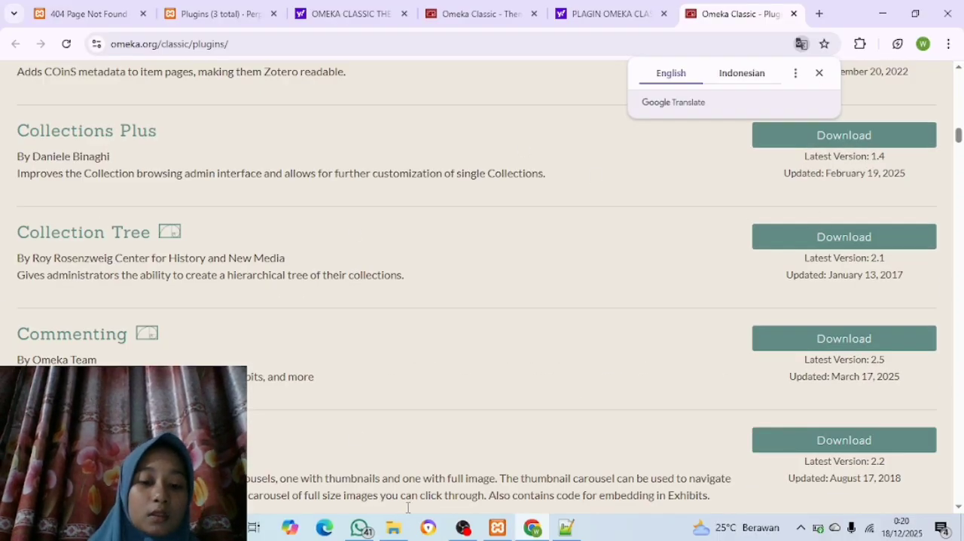
Switch to File Explorer and copy all four plugin ZIP archives in the Plugin Omeka folder
{"action": "mouse_move", "coordinate": [393, 527]}
{"action": "left_click", "coordinate": [382, 491]}
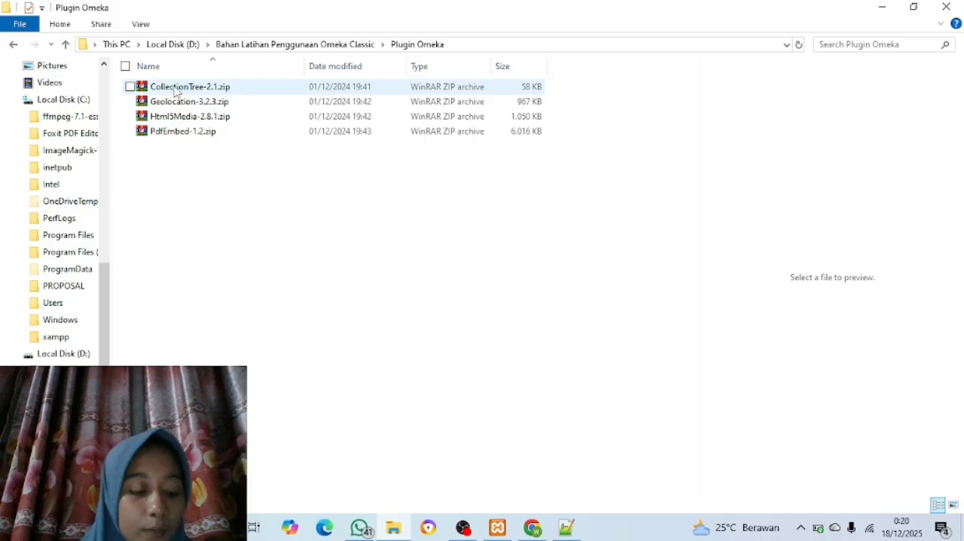
{"action": "key", "text": "ctrl+a"}
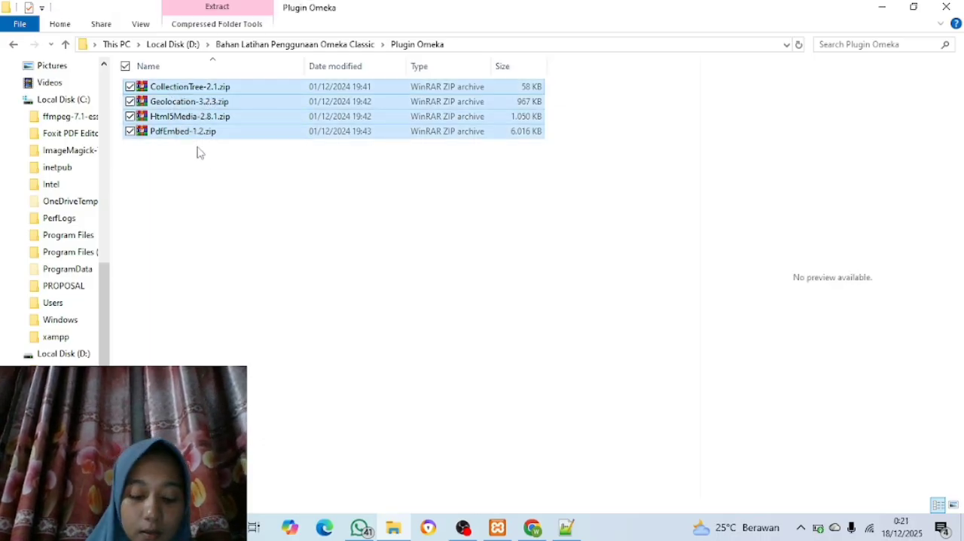
{"action": "right_click", "coordinate": [202, 106]}
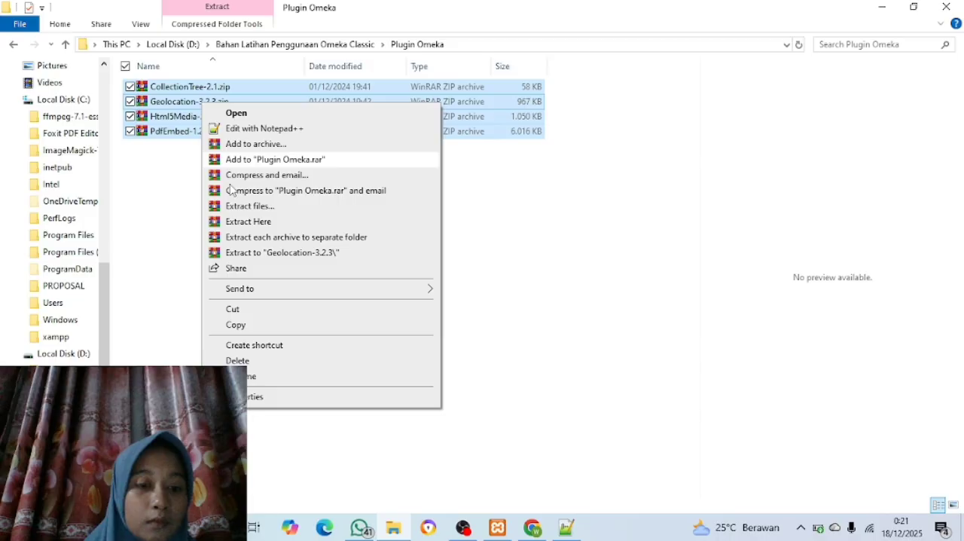
{"action": "left_click", "coordinate": [241, 325]}
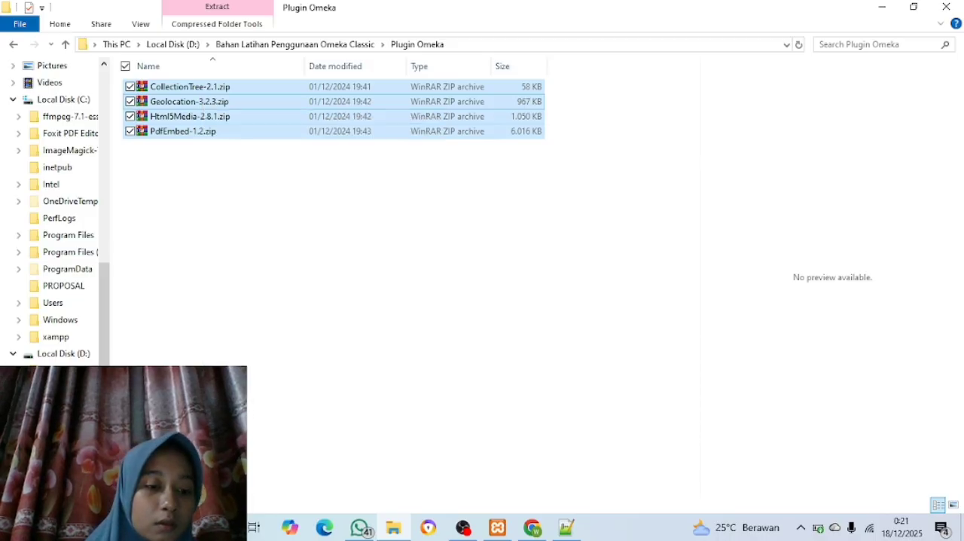
Paste the copied plugin archives into the xampp\htdocs\Omeka\plugins folder on Local Disk (C:)
{"action": "left_click", "coordinate": [64, 99]}
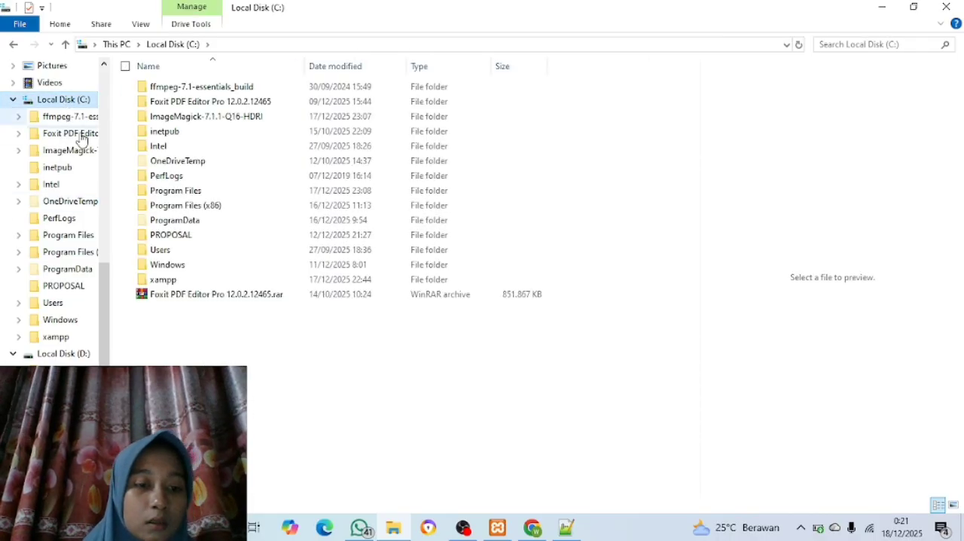
{"action": "double_click", "coordinate": [170, 281]}
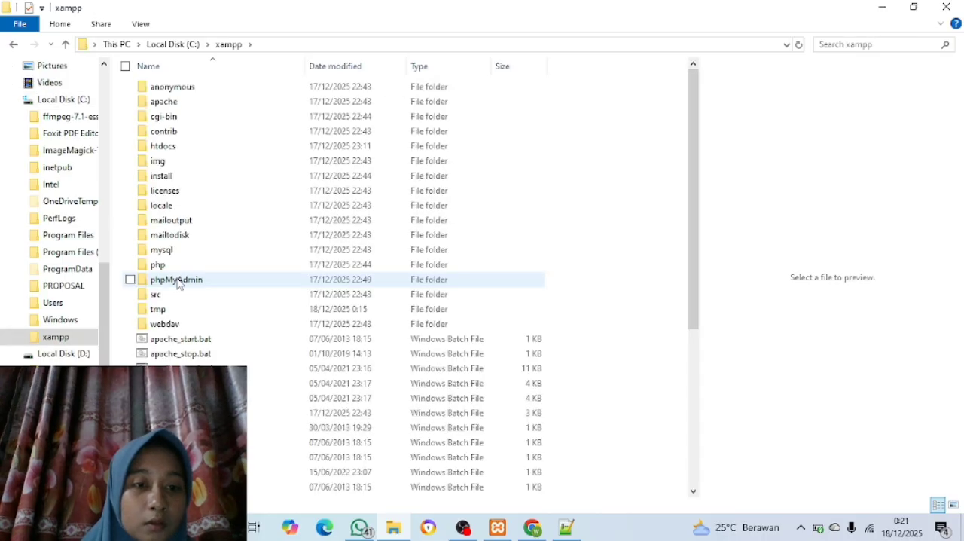
{"action": "double_click", "coordinate": [187, 148]}
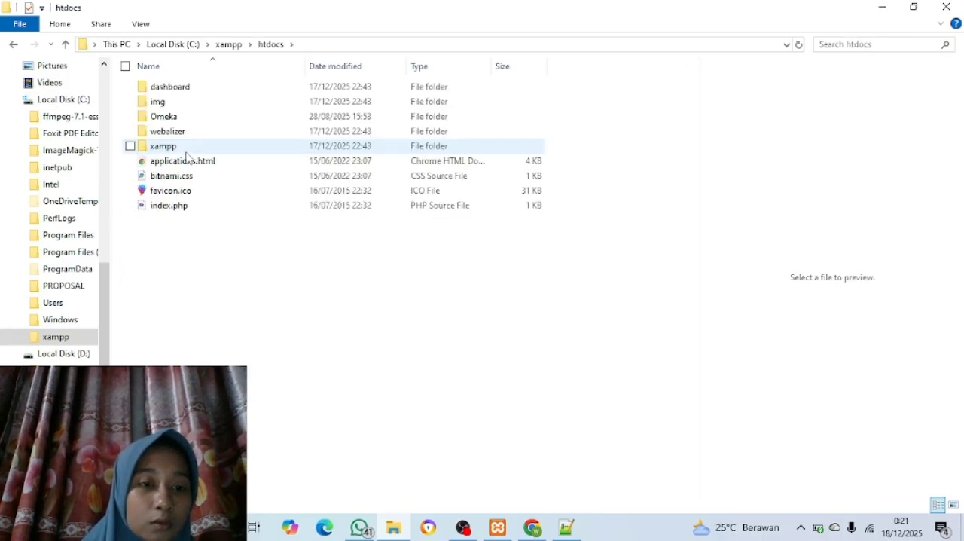
{"action": "double_click", "coordinate": [186, 118]}
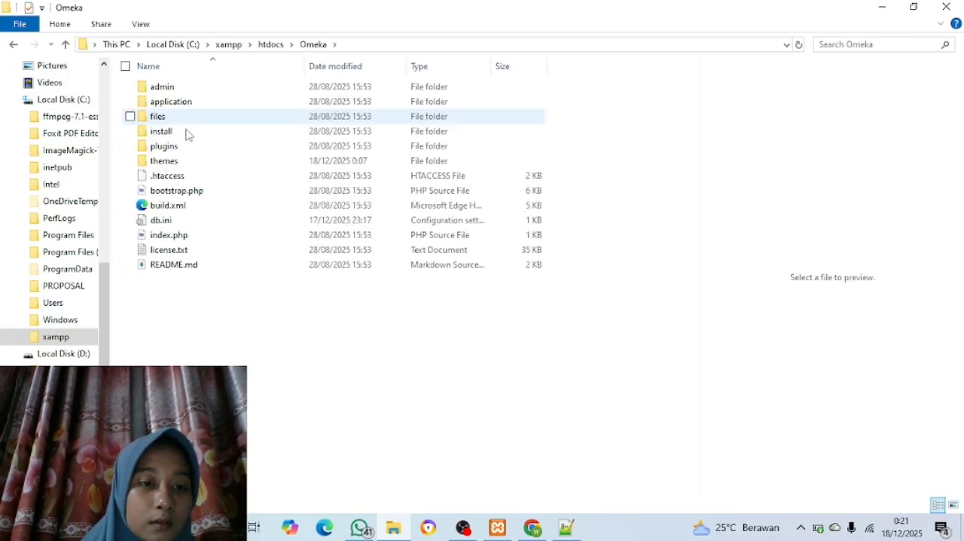
{"action": "left_click", "coordinate": [185, 149]}
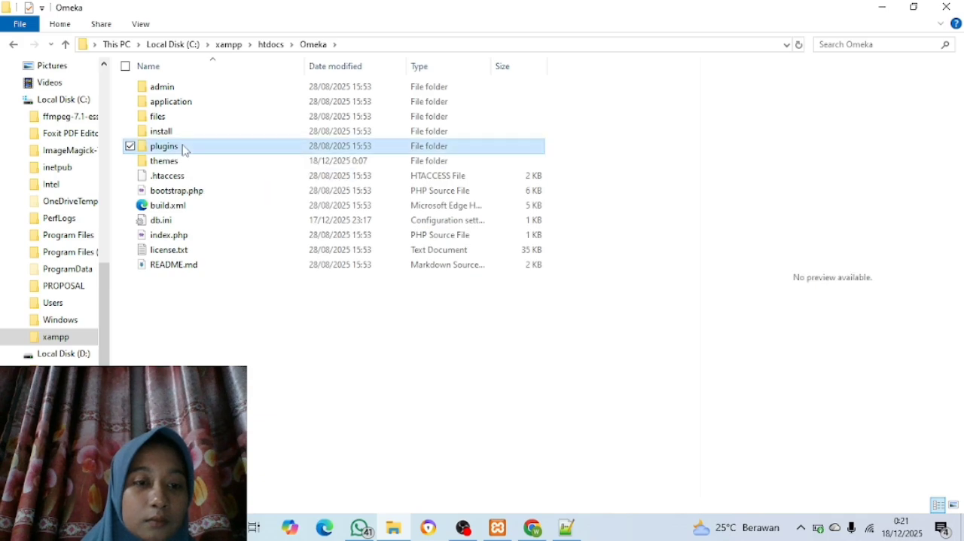
{"action": "double_click", "coordinate": [184, 149]}
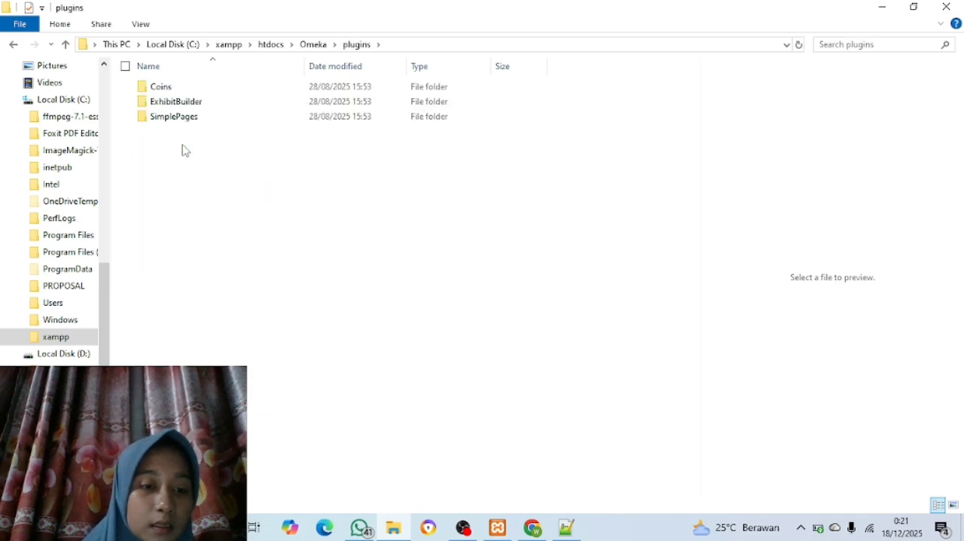
{"action": "right_click", "coordinate": [182, 150]}
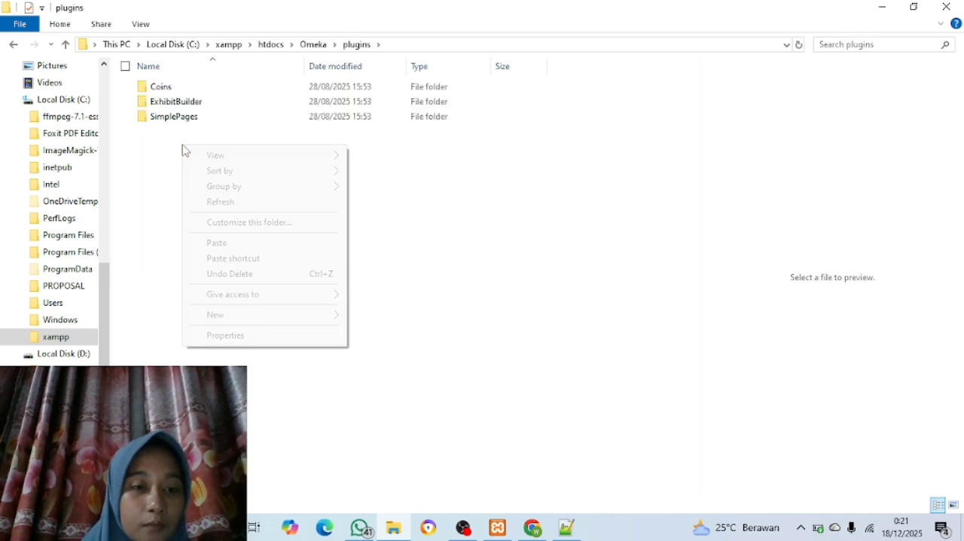
{"action": "left_click", "coordinate": [220, 249]}
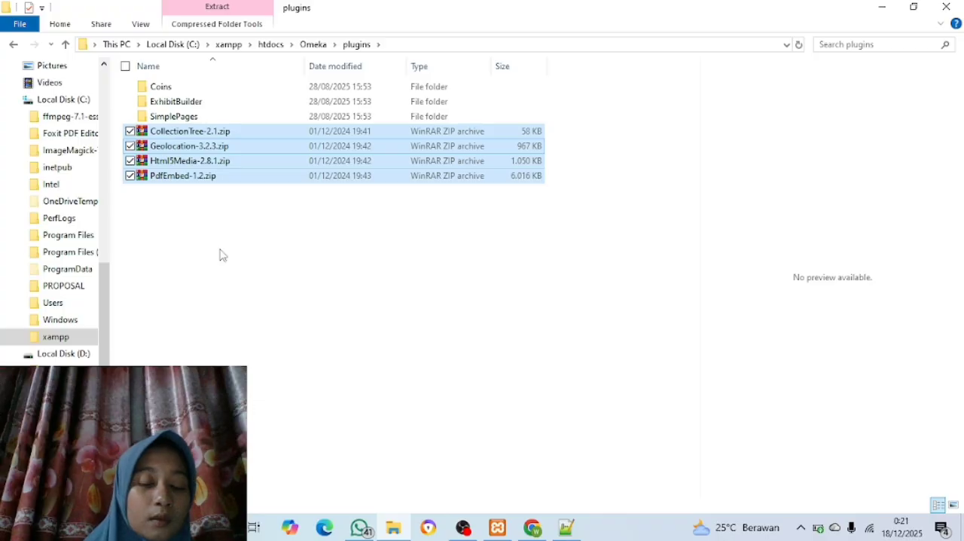
Extract the four plugin archives directly into the plugins folder and delete the ZIP files there
{"action": "right_click", "coordinate": [208, 150]}
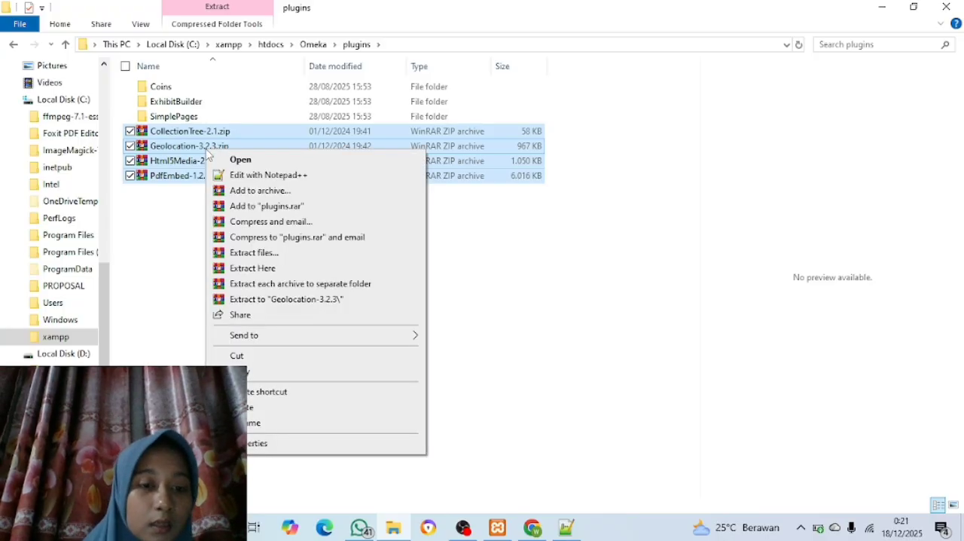
{"action": "left_click", "coordinate": [250, 269]}
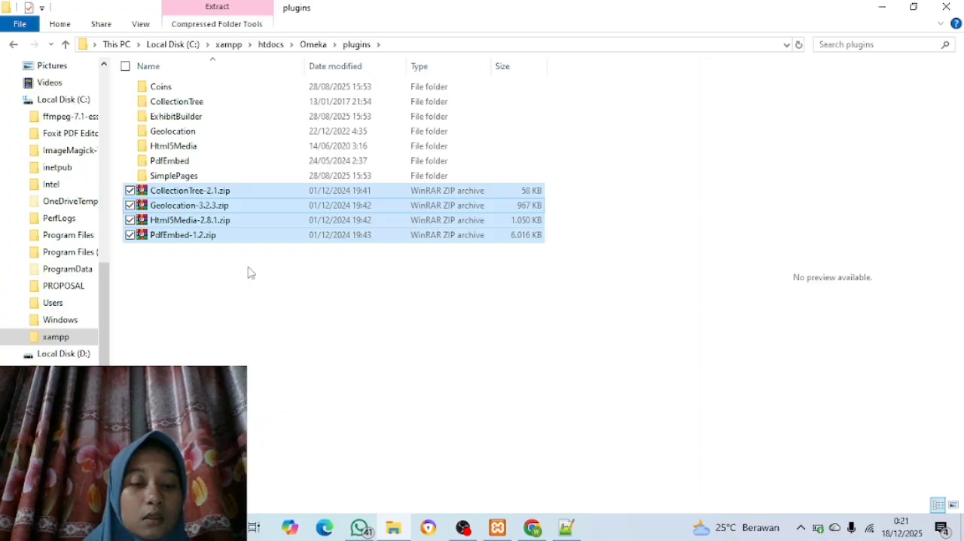
{"action": "right_click", "coordinate": [188, 210]}
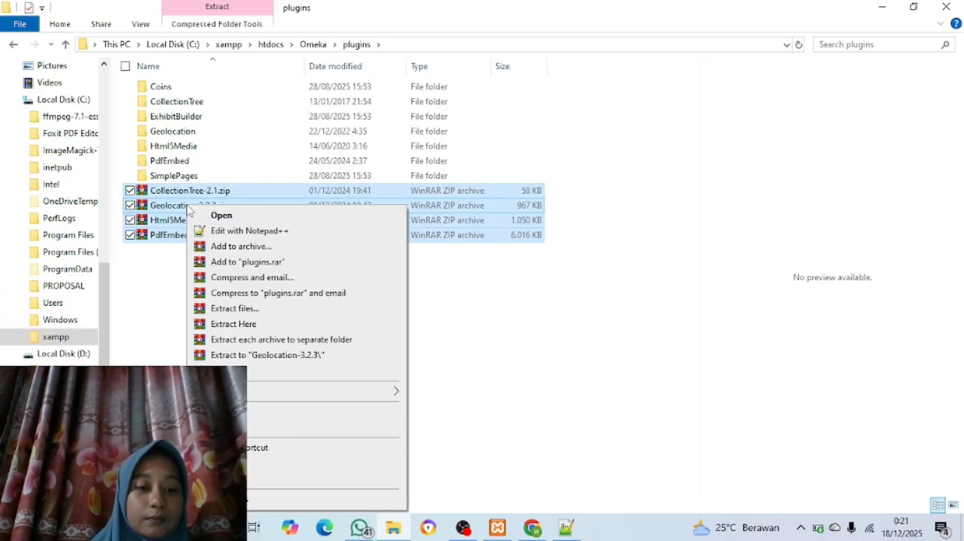
{"action": "left_click", "coordinate": [230, 463]}
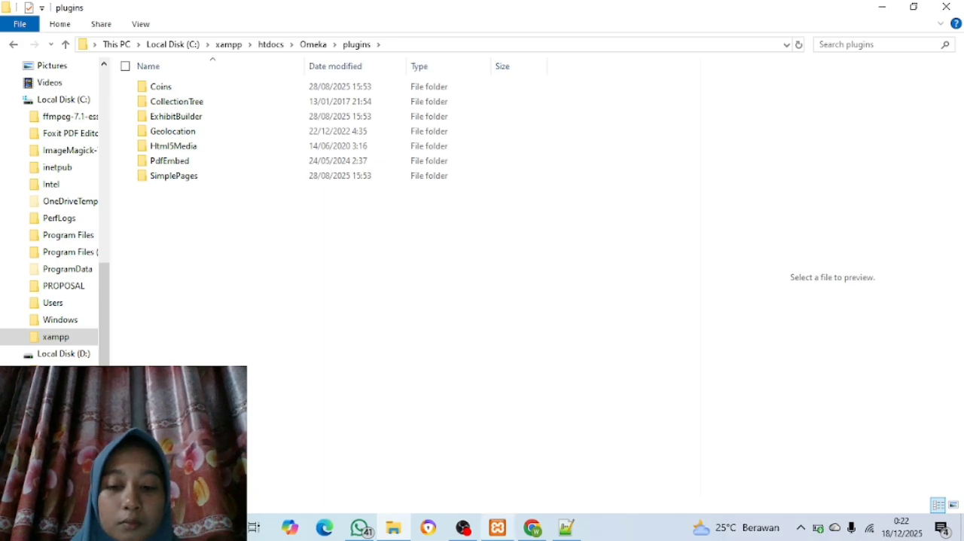
Switch to Chrome and reload the Omeka admin's Plugins page
{"action": "mouse_move", "coordinate": [533, 527]}
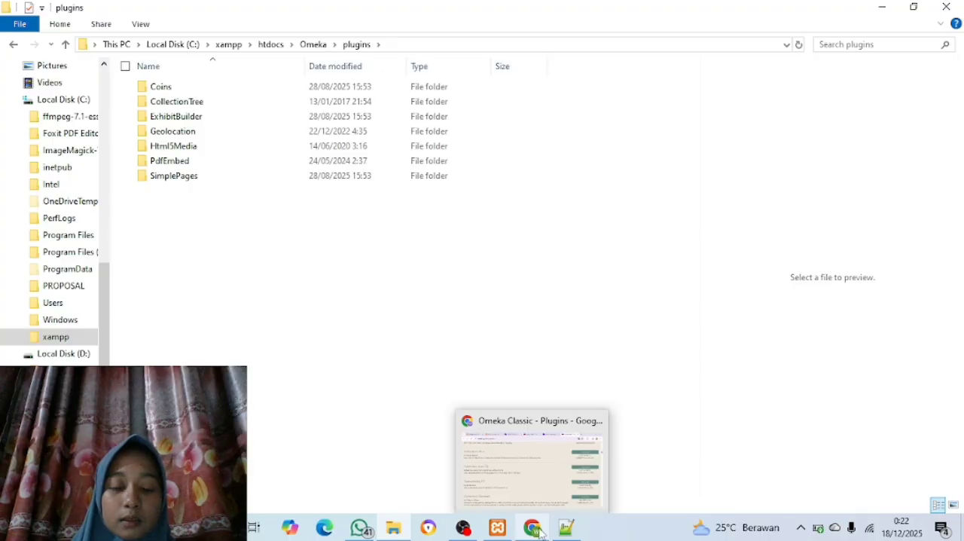
{"action": "left_click", "coordinate": [532, 457]}
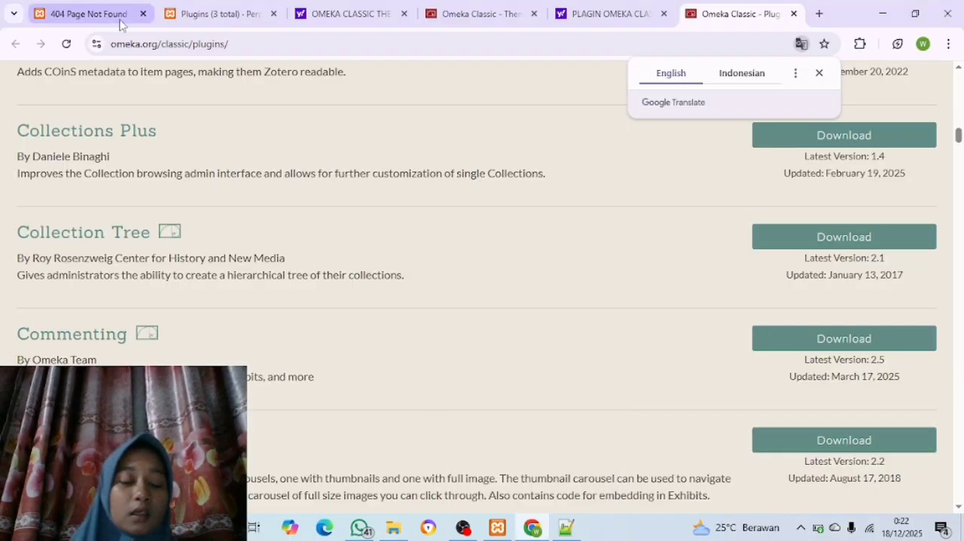
{"action": "left_click", "coordinate": [186, 17]}
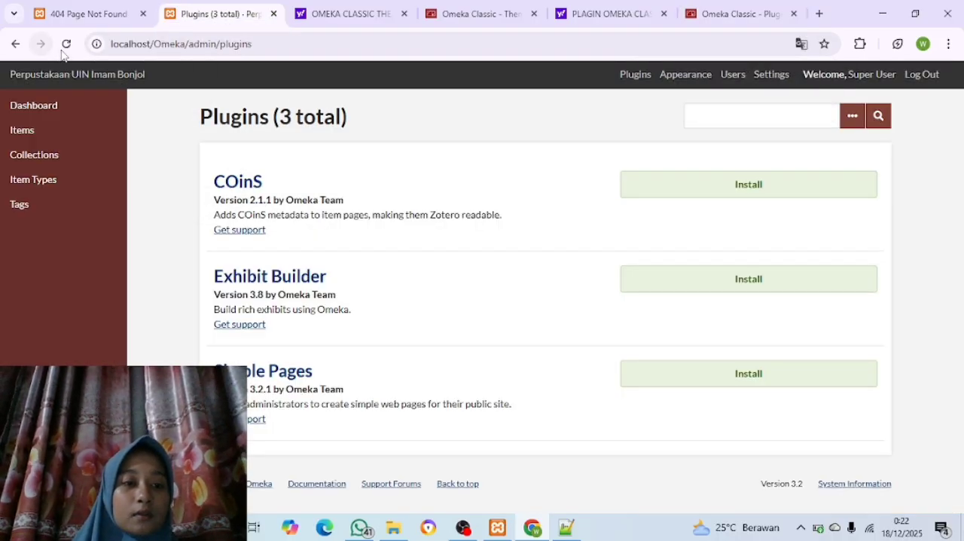
{"action": "left_click", "coordinate": [66, 45]}
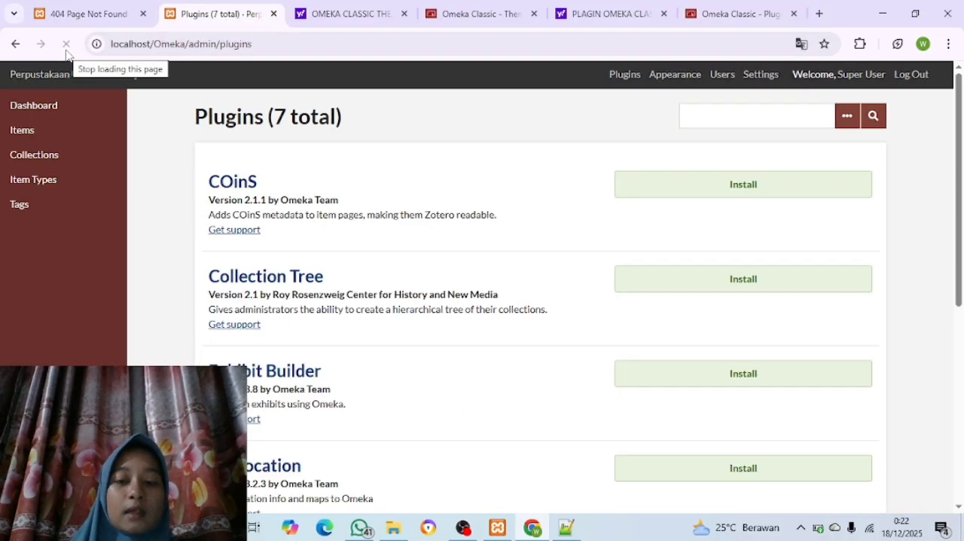
Install the Collection Tree plugin and save its configuration with only Order alphabetically enabled
{"action": "scroll", "coordinate": [285, 268], "scroll_direction": "down", "scroll_amount": 4}
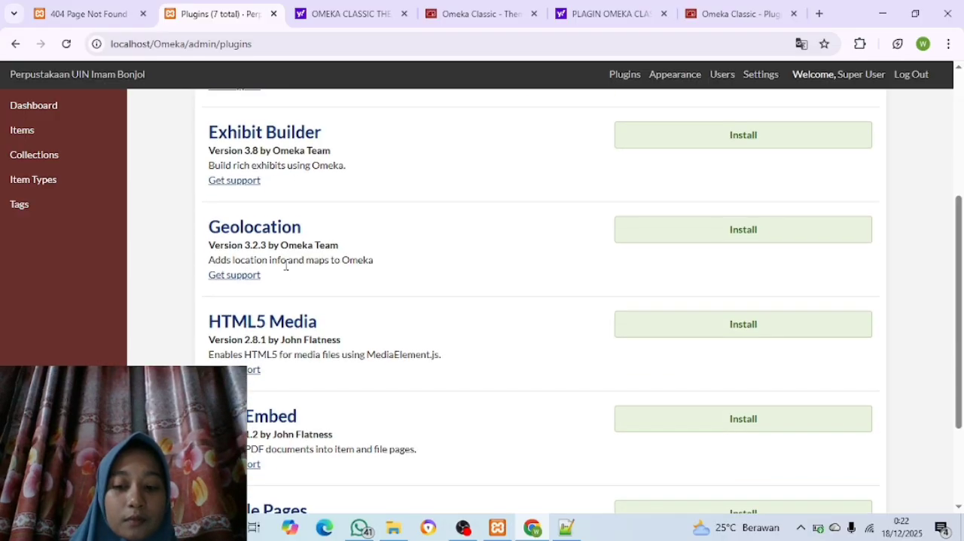
{"action": "scroll", "coordinate": [286, 264], "scroll_direction": "up", "scroll_amount": 4}
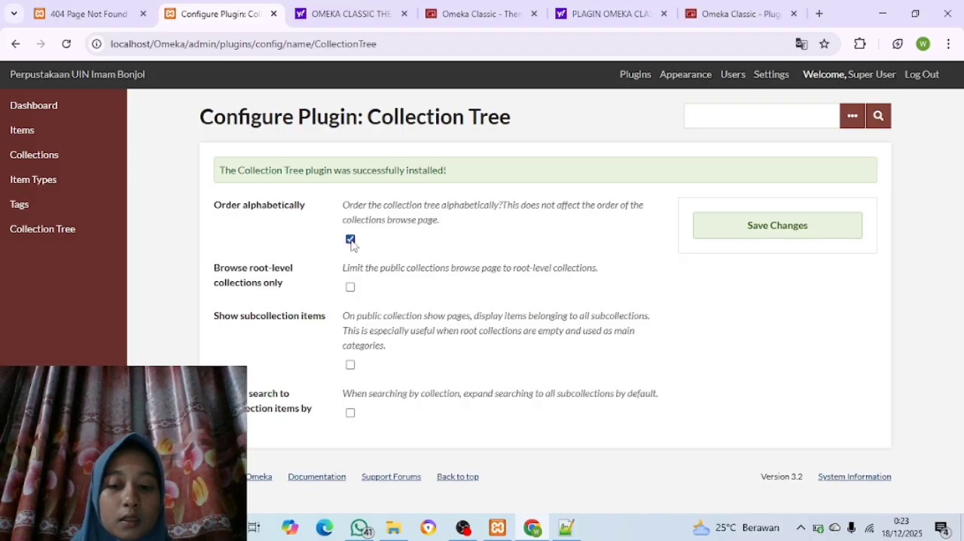
{"action": "left_click", "coordinate": [714, 226]}
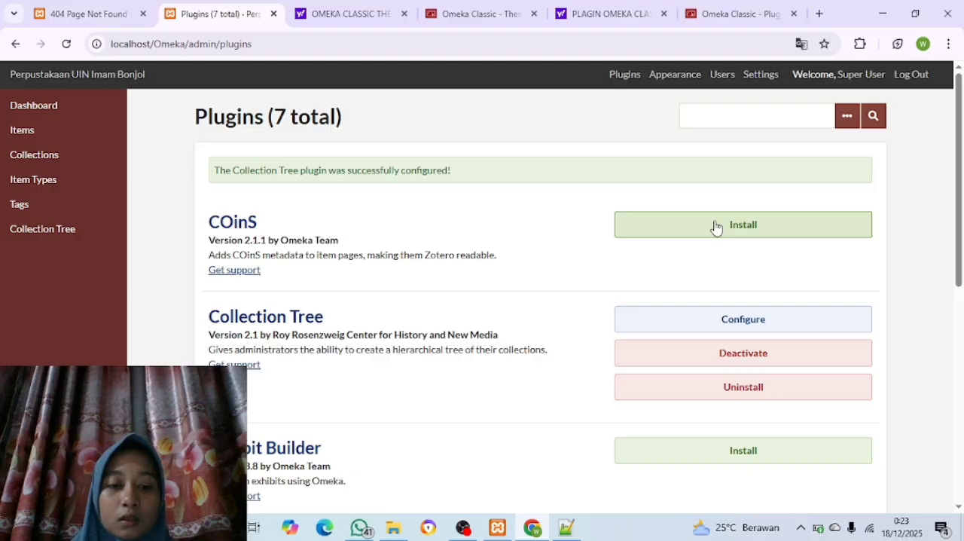
Install the Geolocation plugin and save its configuration with the default latitude 38, longitude -77, zoom level 5 and Voyager map
{"action": "scroll", "coordinate": [716, 226], "scroll_direction": "down", "scroll_amount": 3}
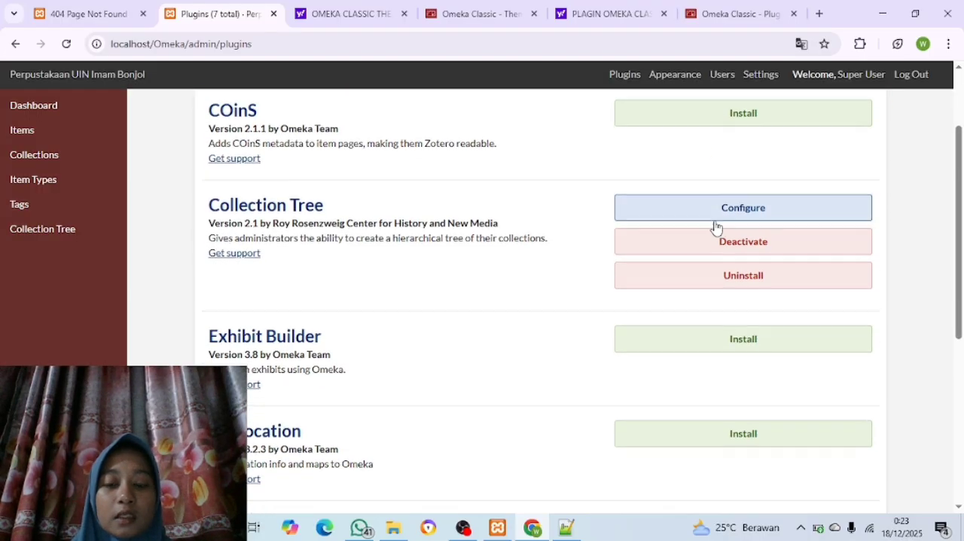
{"action": "scroll", "coordinate": [716, 226], "scroll_direction": "down", "scroll_amount": 3}
{"action": "scroll", "coordinate": [715, 226], "scroll_direction": "up", "scroll_amount": 2}
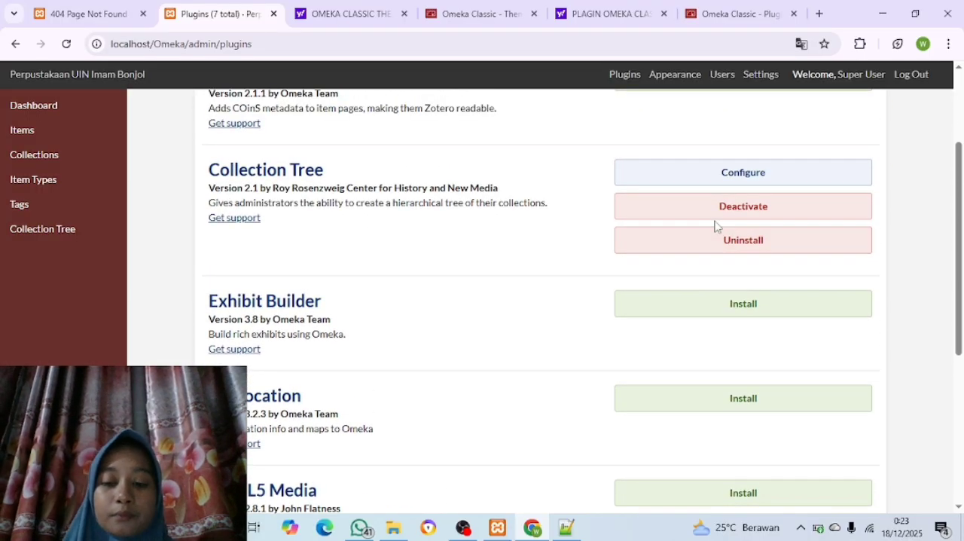
{"action": "scroll", "coordinate": [716, 226], "scroll_direction": "up", "scroll_amount": 1}
{"action": "scroll", "coordinate": [716, 226], "scroll_direction": "down", "scroll_amount": 2}
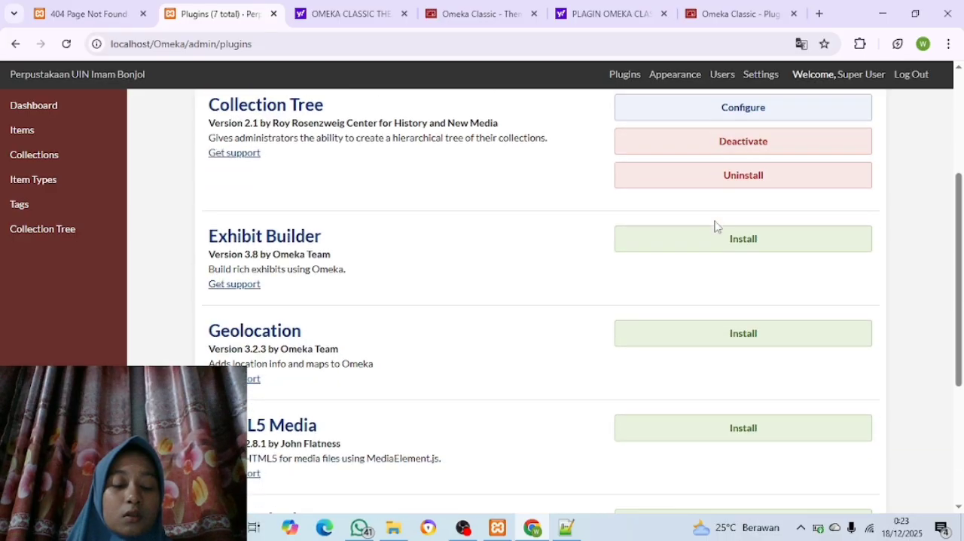
{"action": "scroll", "coordinate": [716, 226], "scroll_direction": "down", "scroll_amount": 2}
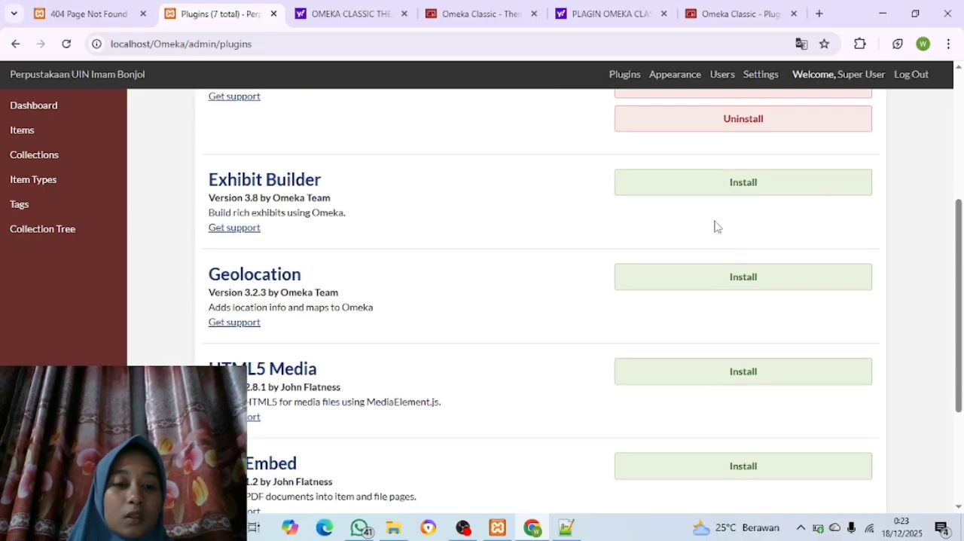
{"action": "left_click", "coordinate": [632, 293]}
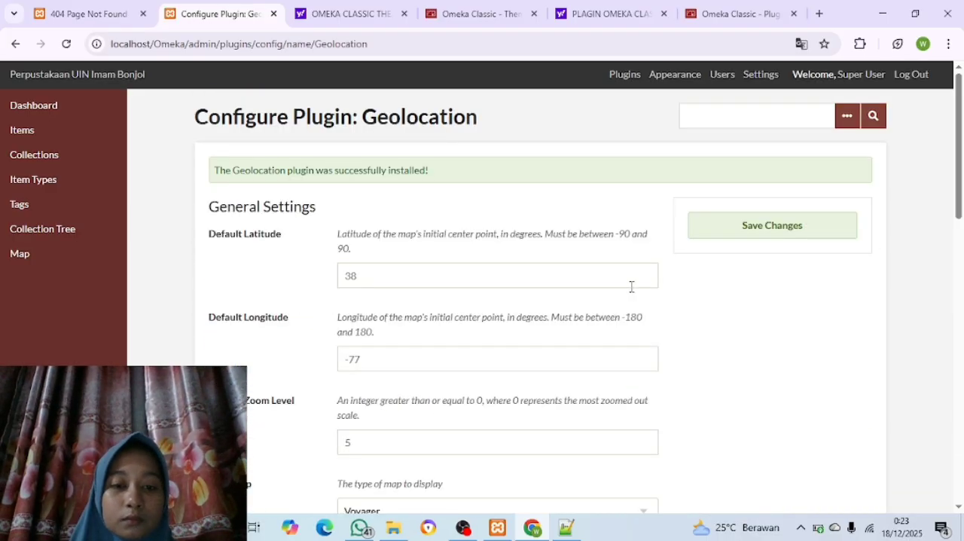
{"action": "scroll", "coordinate": [558, 305], "scroll_direction": "down", "scroll_amount": 1}
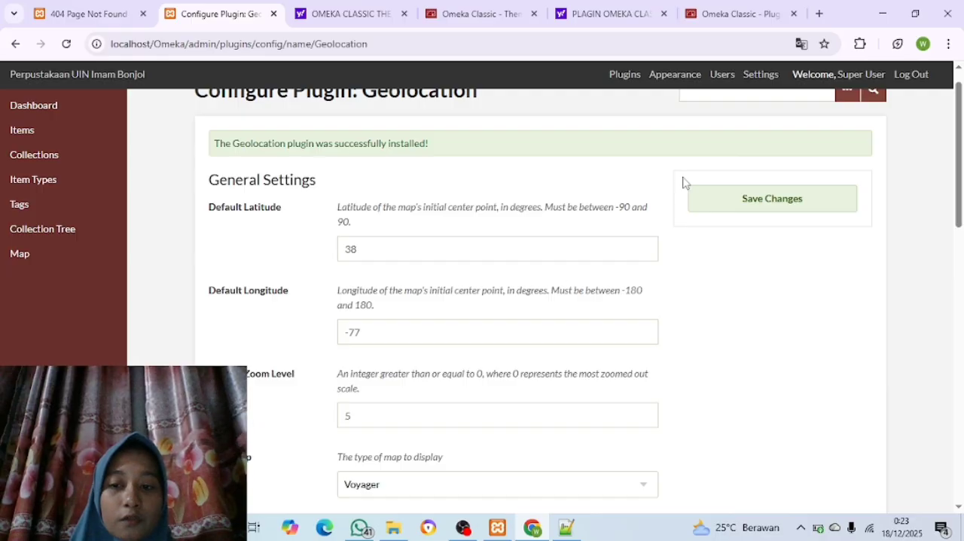
{"action": "left_click", "coordinate": [735, 200]}
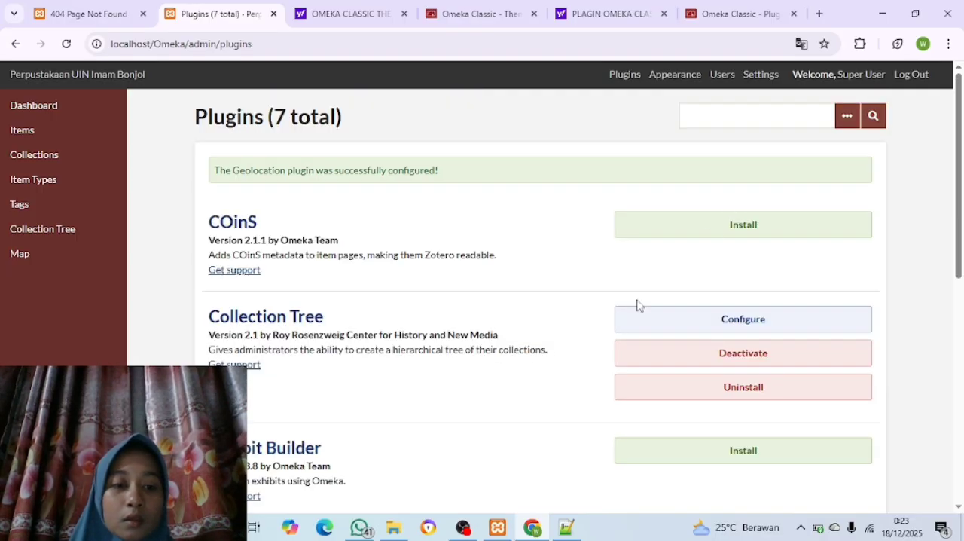
Install the HTML5 Media and PDF Embed plugins and save their configurations, keeping PDF Embed's height of 500 pixels and Object embed type
{"action": "scroll", "coordinate": [637, 305], "scroll_direction": "down", "scroll_amount": 5}
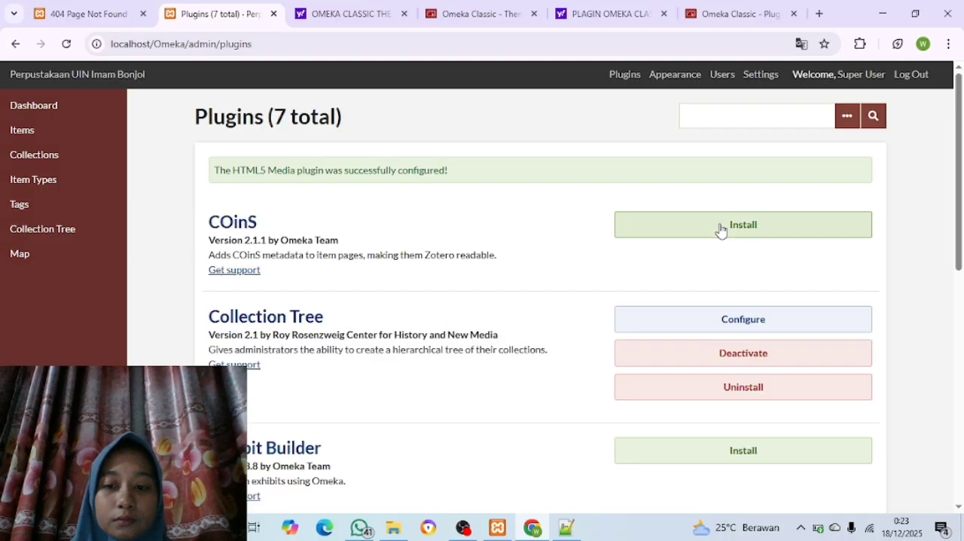
{"action": "scroll", "coordinate": [452, 284], "scroll_direction": "down", "scroll_amount": 6}
{"action": "scroll", "coordinate": [454, 287], "scroll_direction": "down", "scroll_amount": 2}
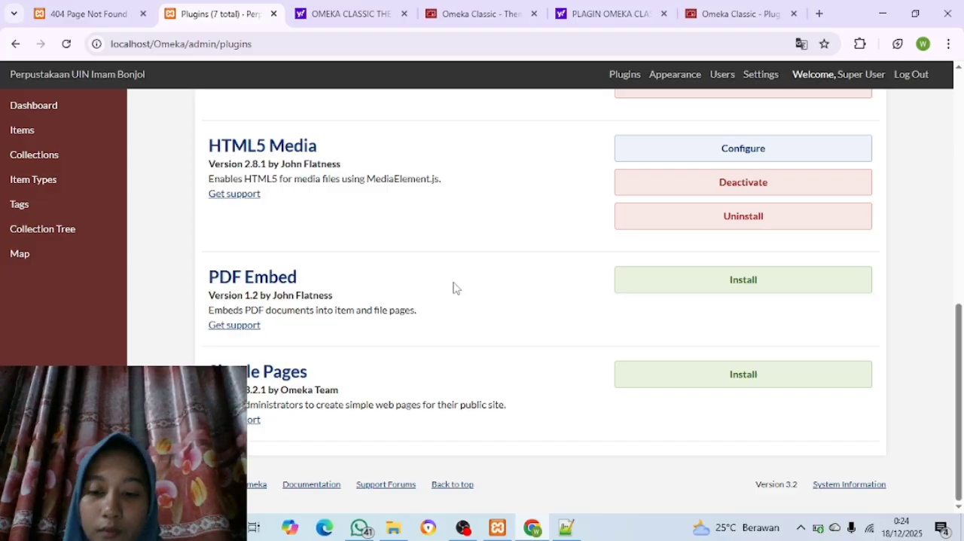
{"action": "left_click", "coordinate": [683, 283]}
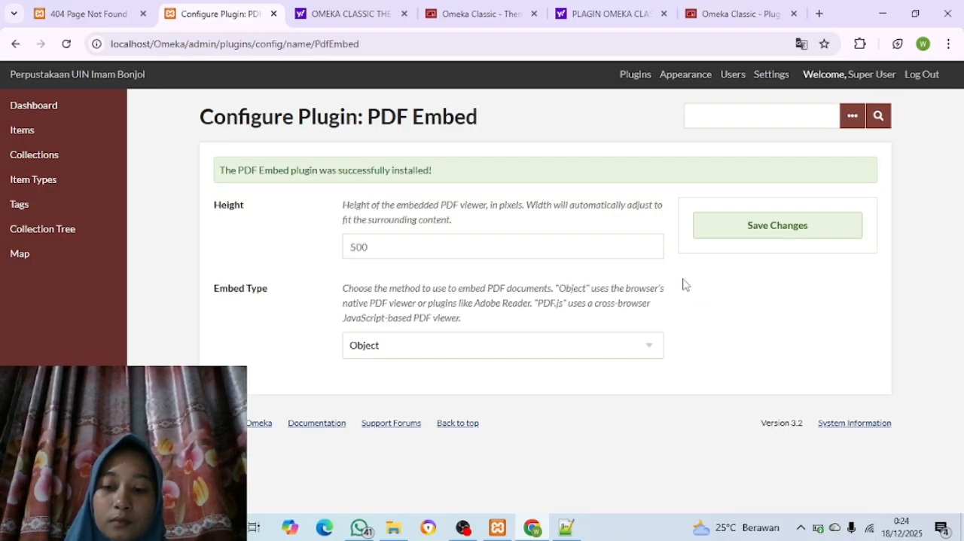
{"action": "left_click", "coordinate": [750, 232]}
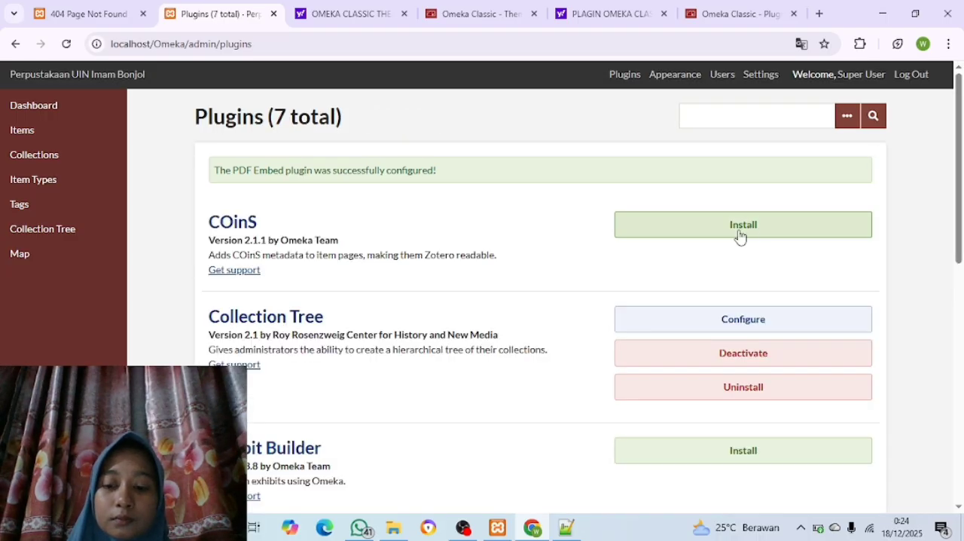
{"action": "scroll", "coordinate": [691, 258], "scroll_direction": "down", "scroll_amount": 5}
{"action": "scroll", "coordinate": [691, 258], "scroll_direction": "down", "scroll_amount": 2}
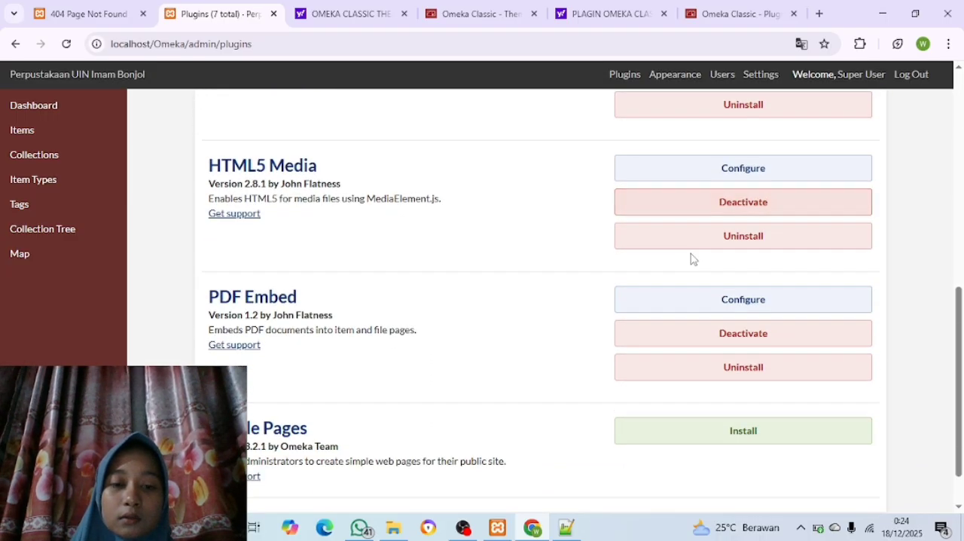
Open the Collections page of the Omeka admin
{"action": "scroll", "coordinate": [691, 259], "scroll_direction": "up", "scroll_amount": 5}
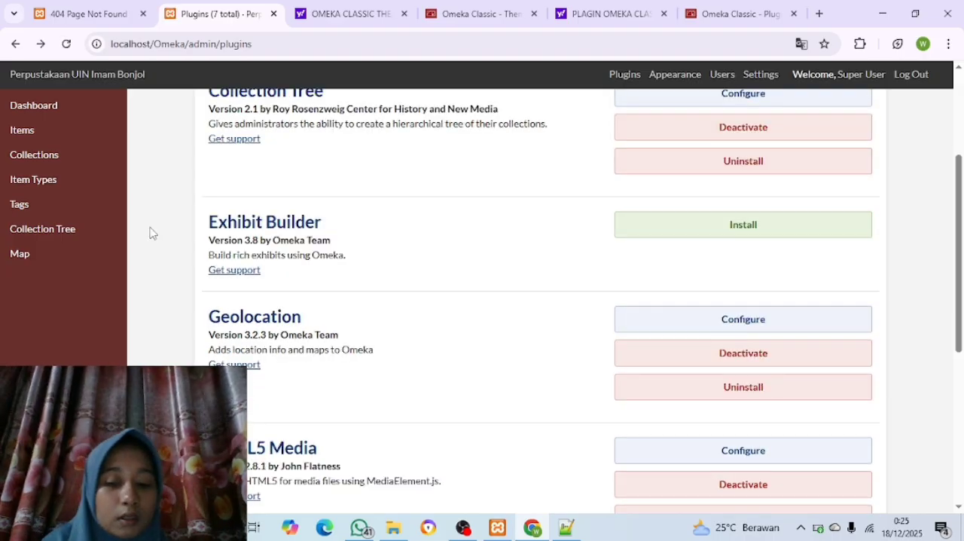
{"action": "left_click", "coordinate": [35, 156]}
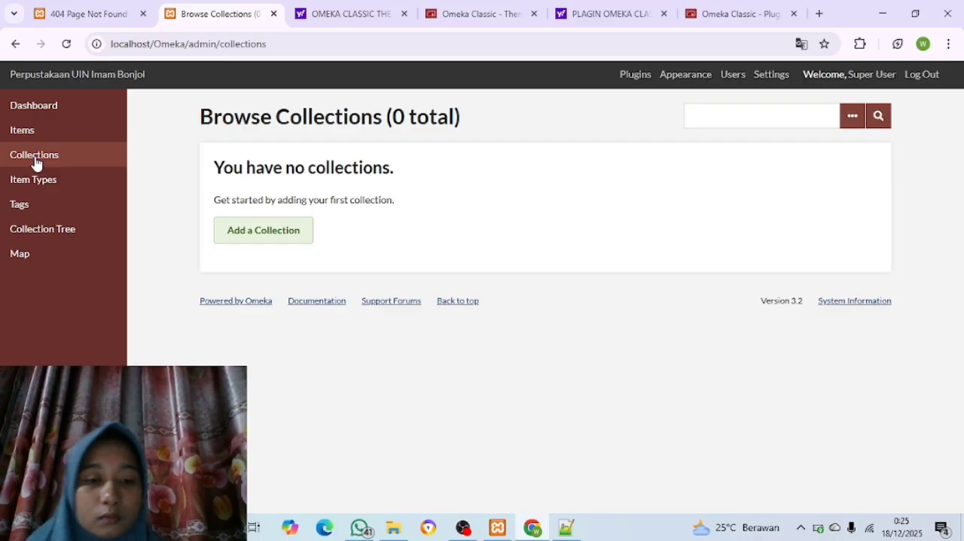
Switch to File Explorer and open the Collection Tree PDF from D:'s Bahan Latihan Penggunaan Omeka Classic folder, subfolder Struktur Pohon Koleksi (Collection Tree)
{"action": "left_click", "coordinate": [393, 527]}
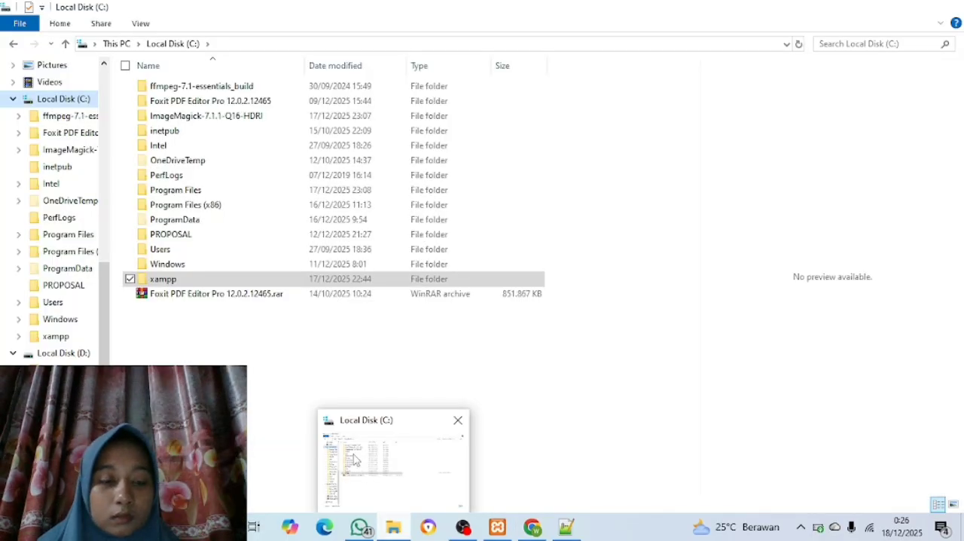
{"action": "left_click", "coordinate": [13, 43]}
{"action": "left_click", "coordinate": [78, 101]}
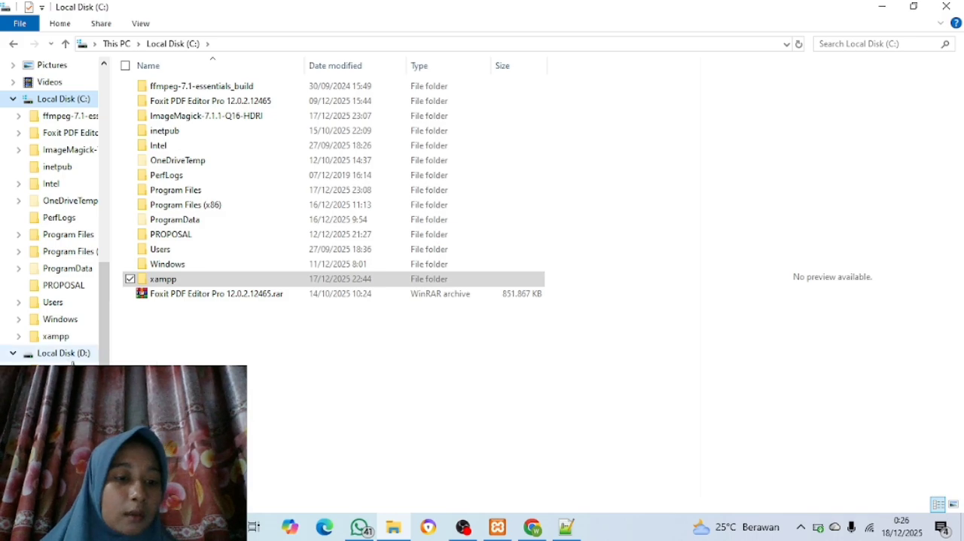
{"action": "left_click", "coordinate": [63, 353]}
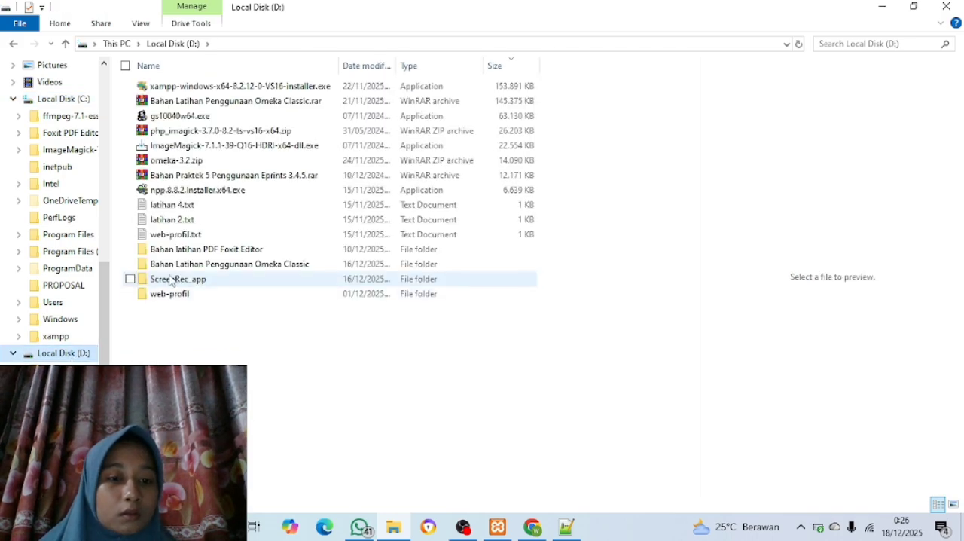
{"action": "double_click", "coordinate": [200, 265]}
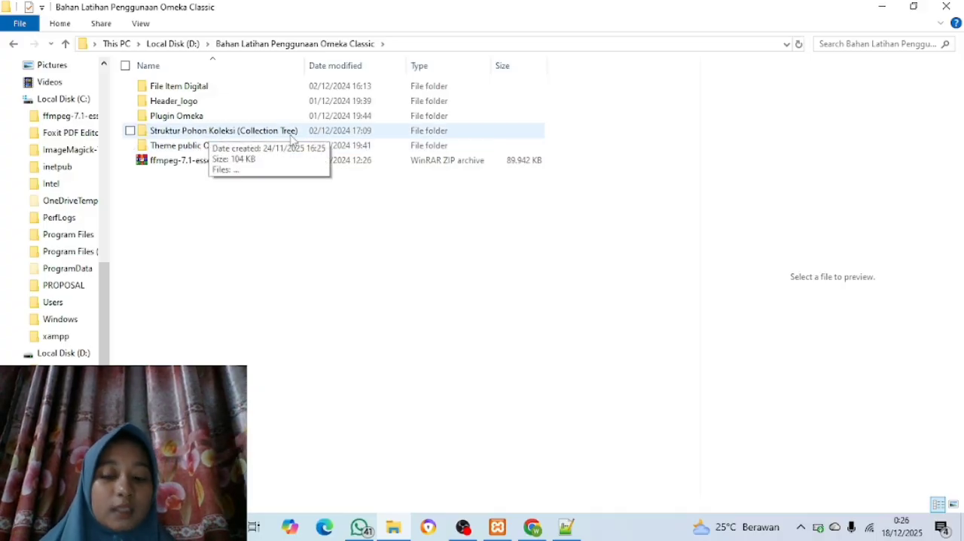
{"action": "double_click", "coordinate": [213, 132]}
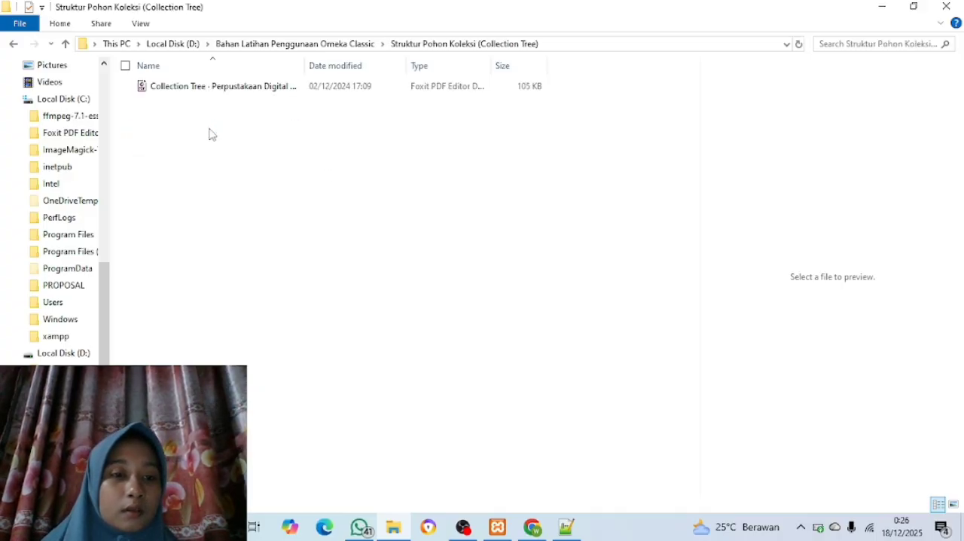
{"action": "double_click", "coordinate": [279, 85]}
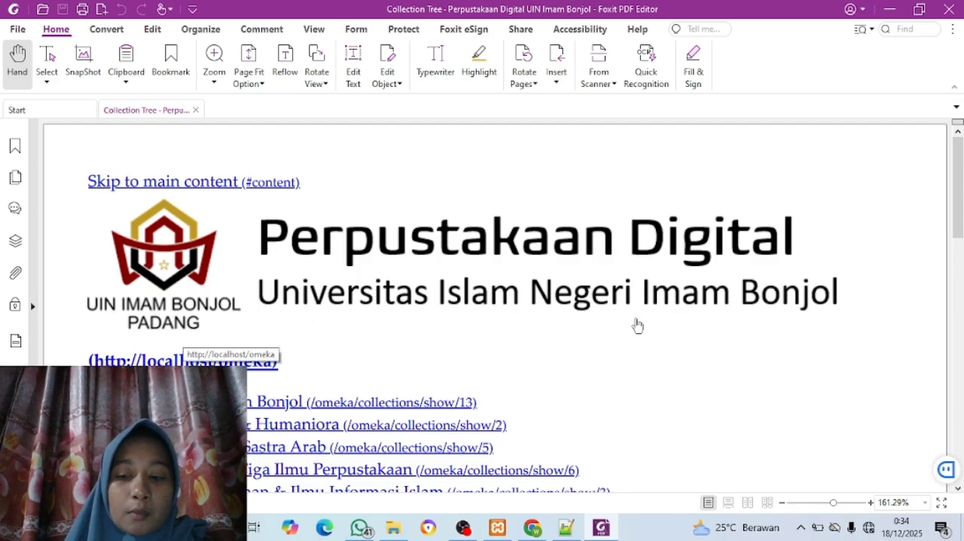
Examine the PDF's hierarchy of parent collections and subcollections for the digital library
{"action": "scroll", "coordinate": [378, 380], "scroll_direction": "down", "scroll_amount": 3}
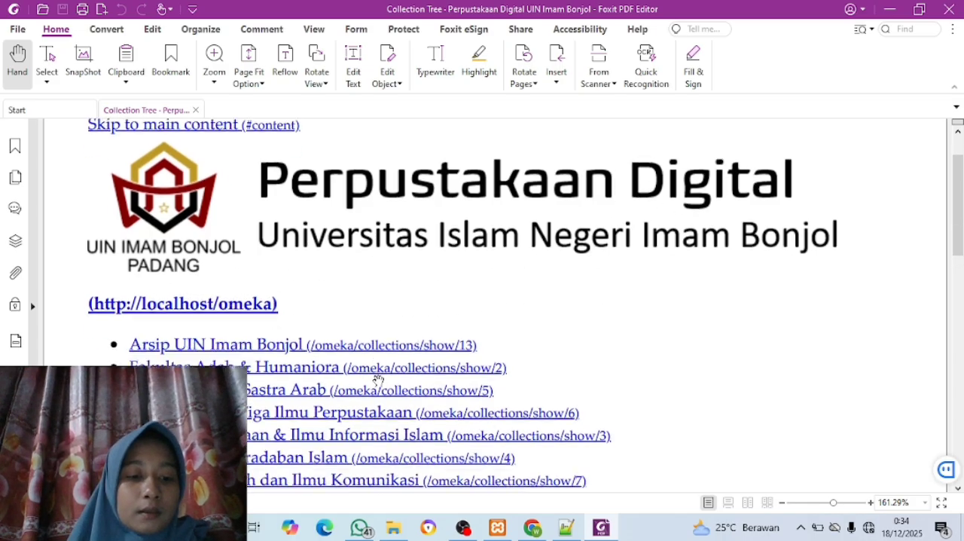
{"action": "scroll", "coordinate": [378, 380], "scroll_direction": "down", "scroll_amount": 1}
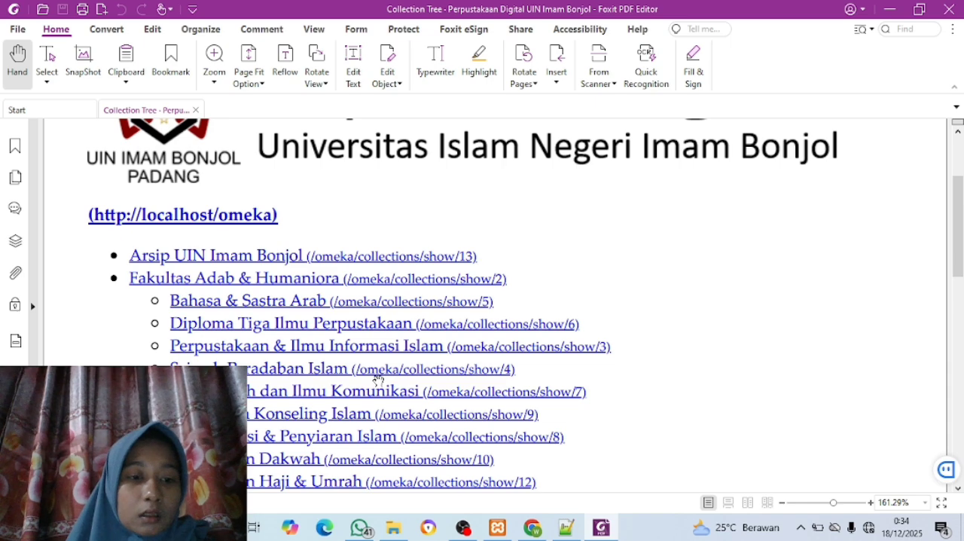
{"action": "scroll", "coordinate": [378, 380], "scroll_direction": "down", "scroll_amount": 1}
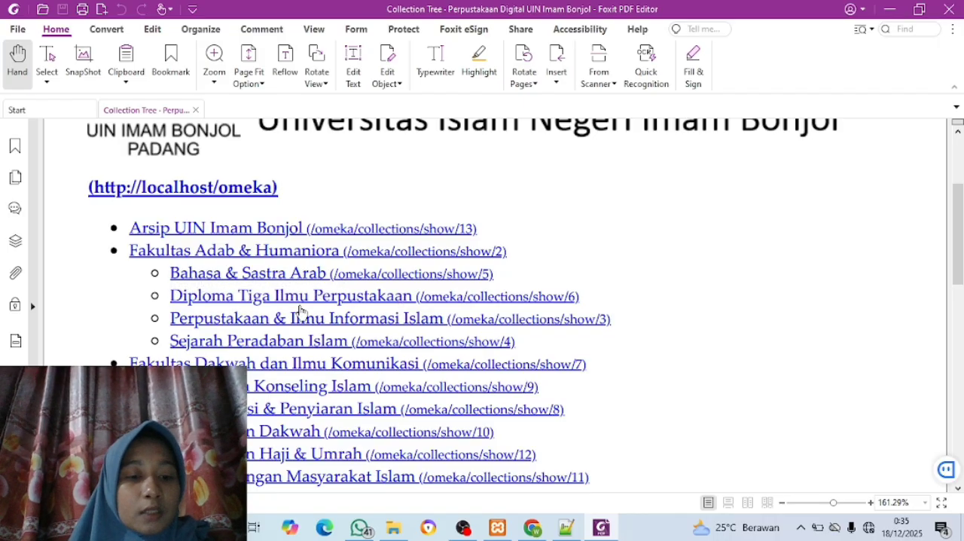
{"action": "scroll", "coordinate": [292, 297], "scroll_direction": "down", "scroll_amount": 2}
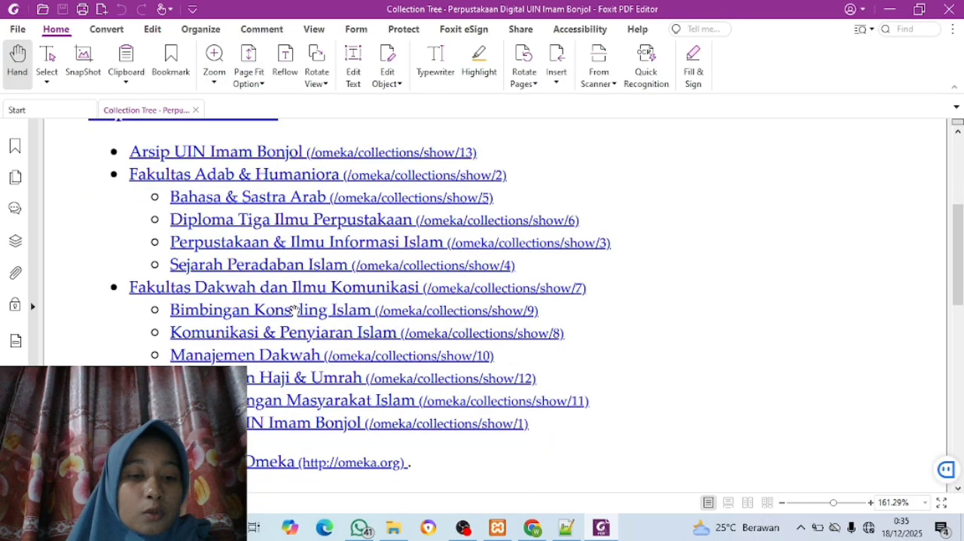
{"action": "scroll", "coordinate": [293, 310], "scroll_direction": "down", "scroll_amount": 1}
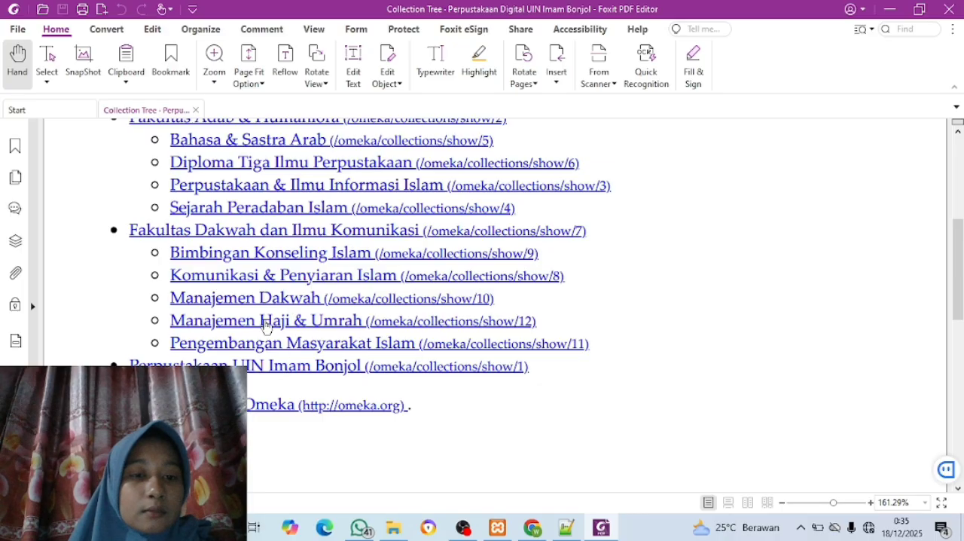
{"action": "scroll", "coordinate": [234, 283], "scroll_direction": "up", "scroll_amount": 1}
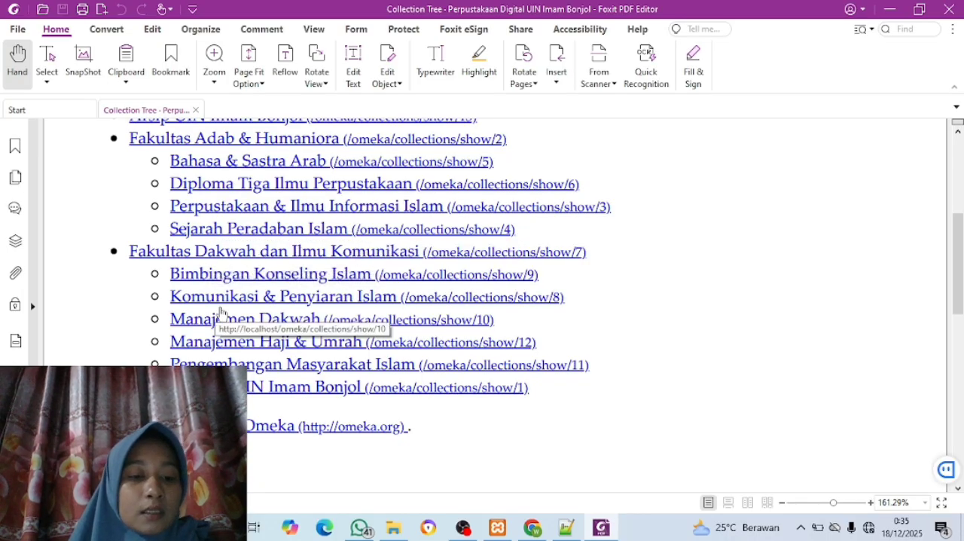
{"action": "scroll", "coordinate": [221, 311], "scroll_direction": "down", "scroll_amount": 1}
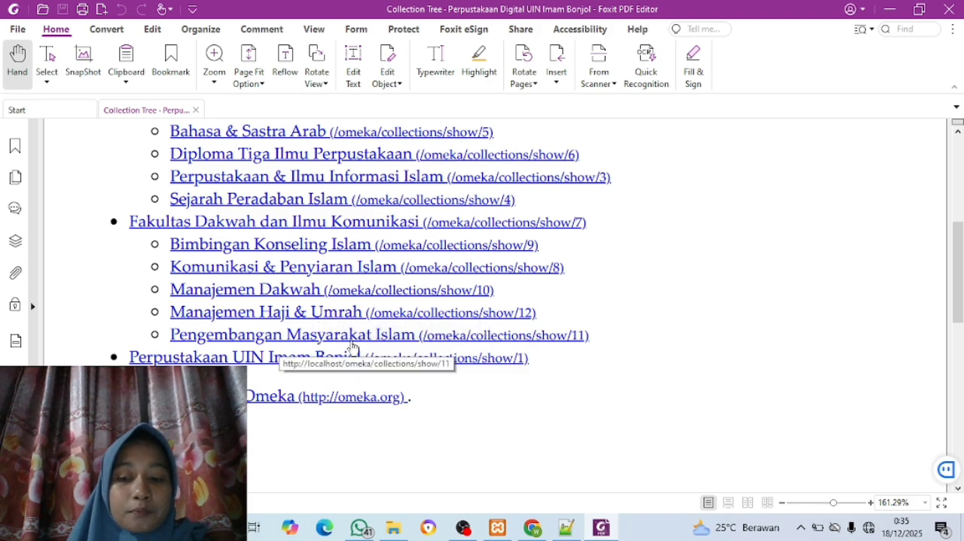
{"action": "scroll", "coordinate": [349, 347], "scroll_direction": "down", "scroll_amount": 2}
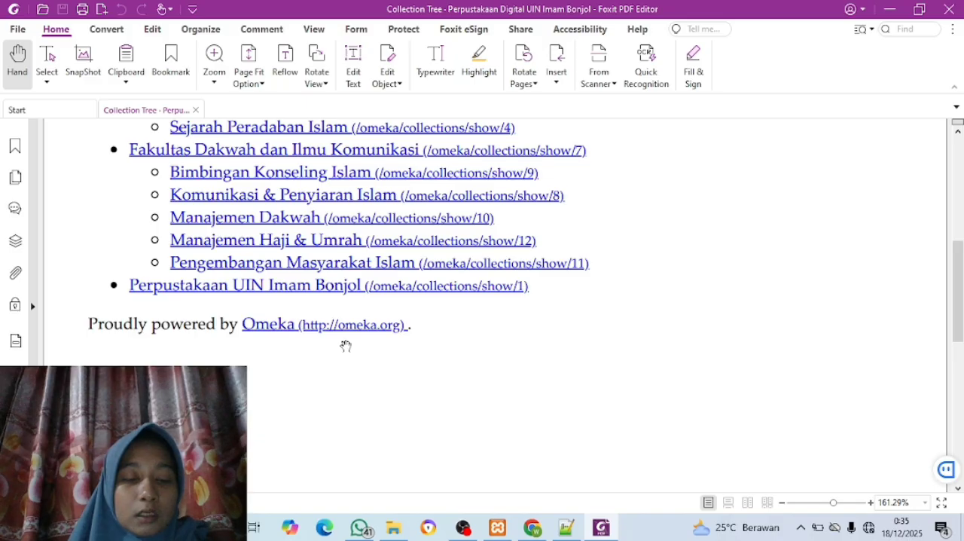
{"action": "scroll", "coordinate": [345, 346], "scroll_direction": "up", "scroll_amount": 1}
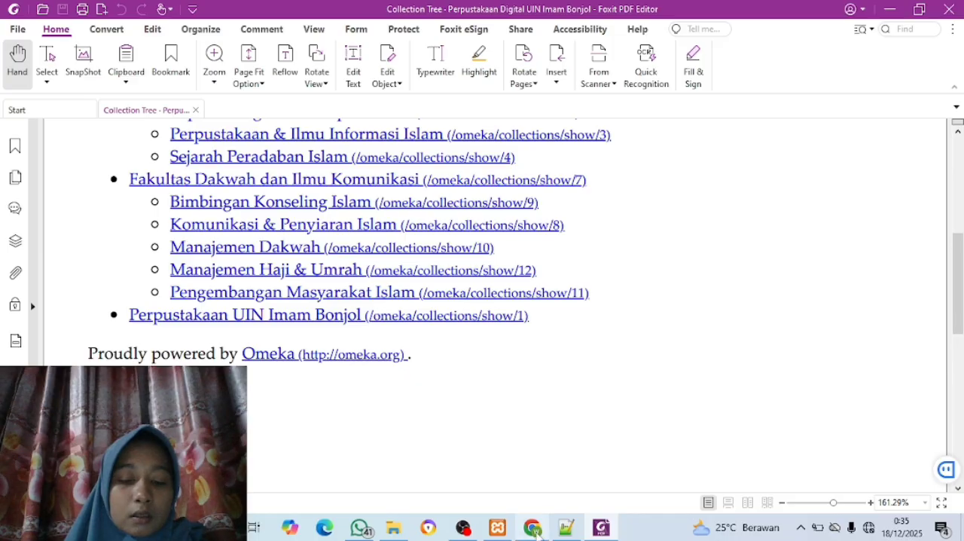
Switch to Chrome and start a new Omeka collection at its Dublin Core Title entry
{"action": "mouse_move", "coordinate": [540, 532]}
{"action": "left_click", "coordinate": [522, 500]}
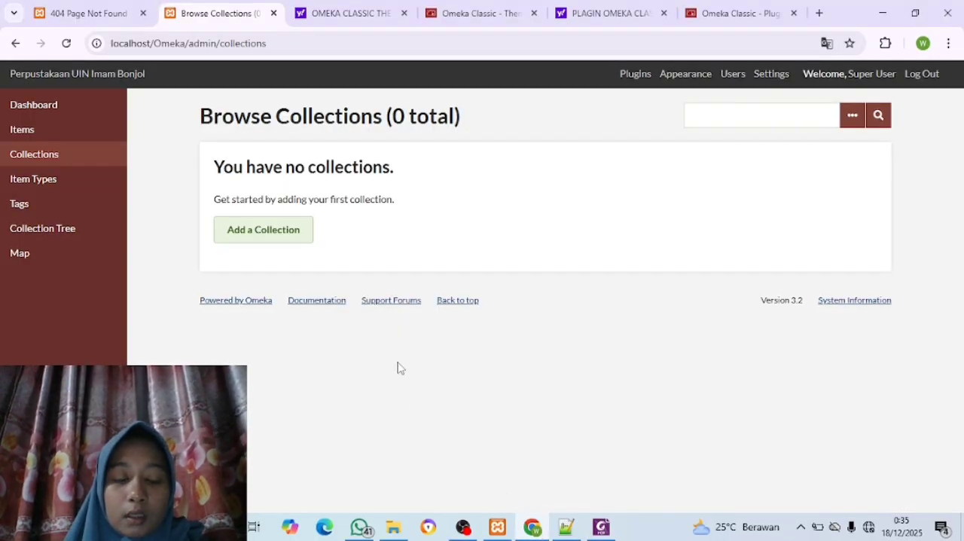
{"action": "left_click", "coordinate": [259, 240]}
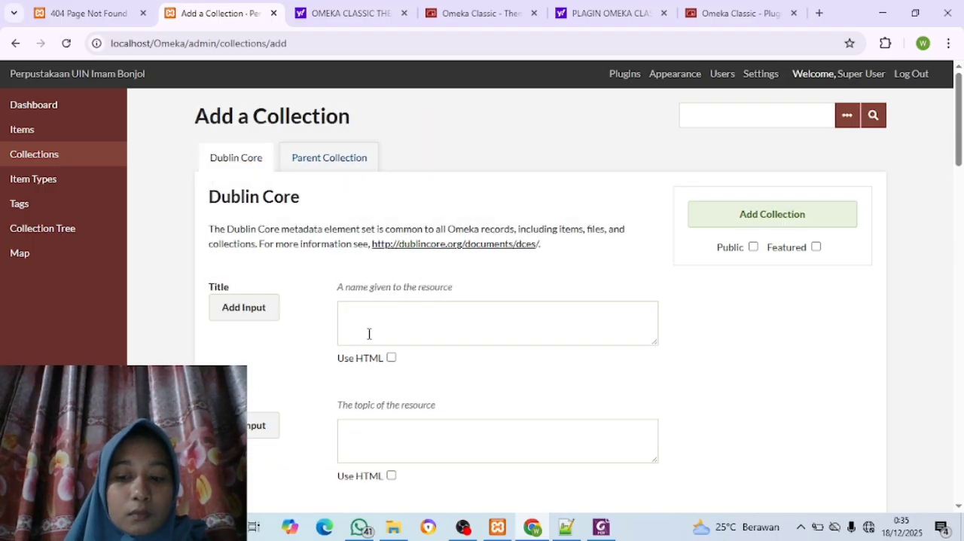
{"action": "scroll", "coordinate": [369, 334], "scroll_direction": "down", "scroll_amount": 1}
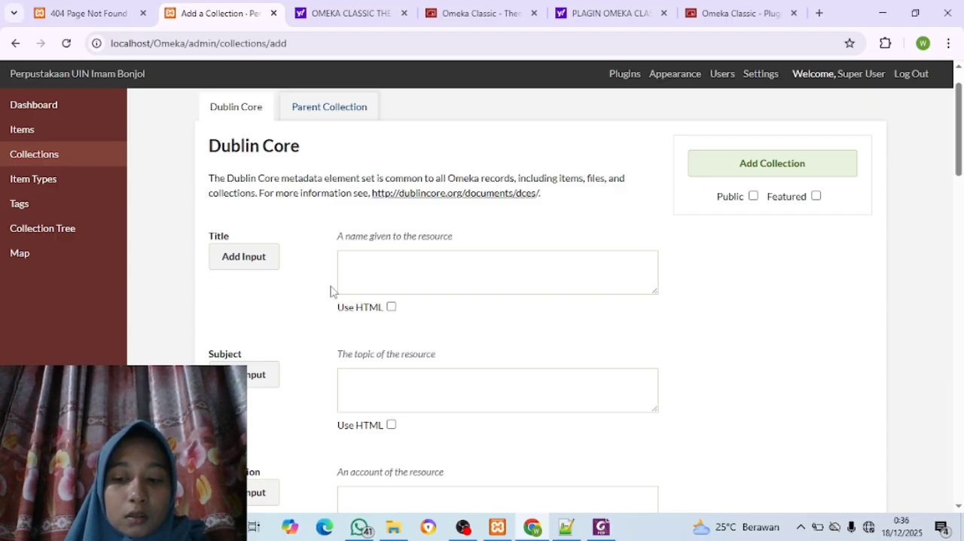
{"action": "left_click", "coordinate": [375, 273]}
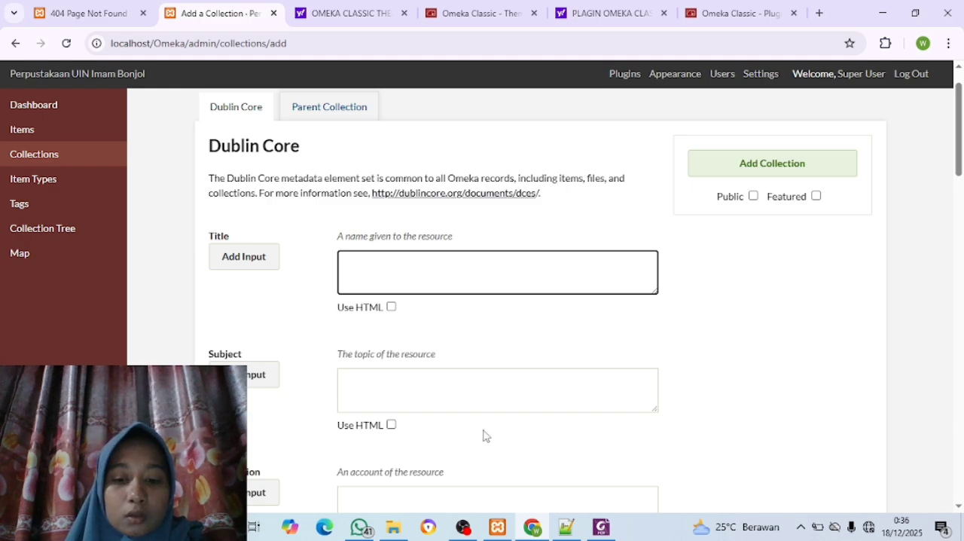
Check the collection names in the Foxit PDF, and return to Chrome to begin entering the new collection's title
{"action": "mouse_move", "coordinate": [604, 537]}
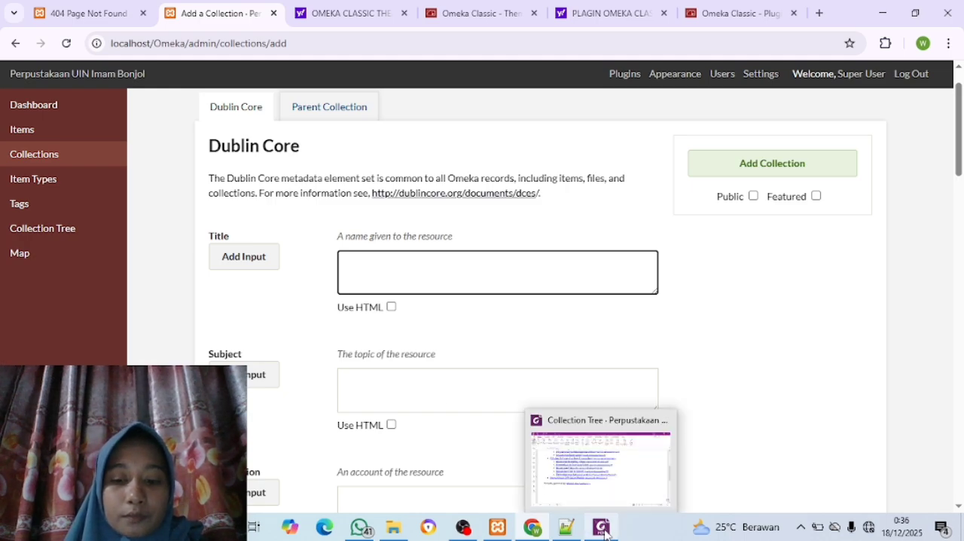
{"action": "left_click", "coordinate": [587, 482]}
{"action": "scroll", "coordinate": [441, 345], "scroll_direction": "up", "scroll_amount": 3}
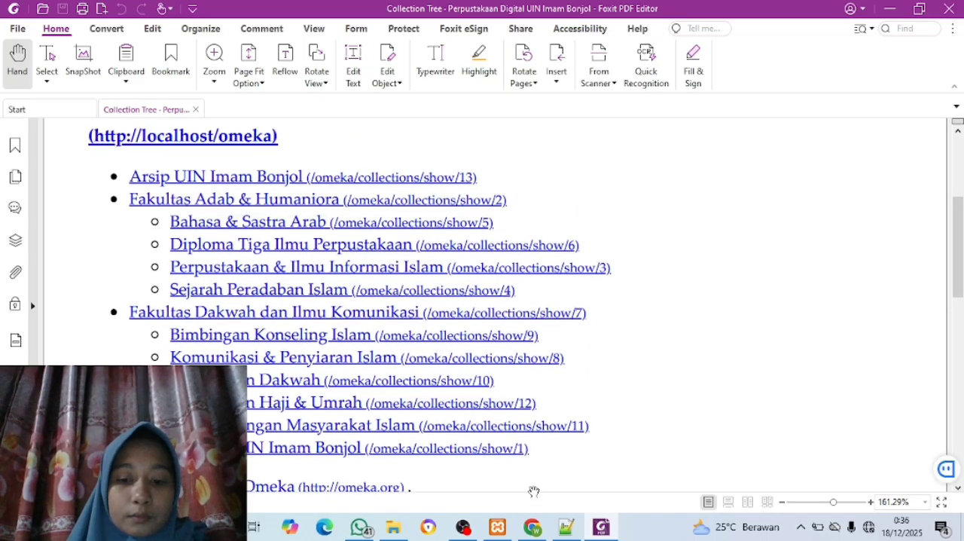
{"action": "mouse_move", "coordinate": [533, 526]}
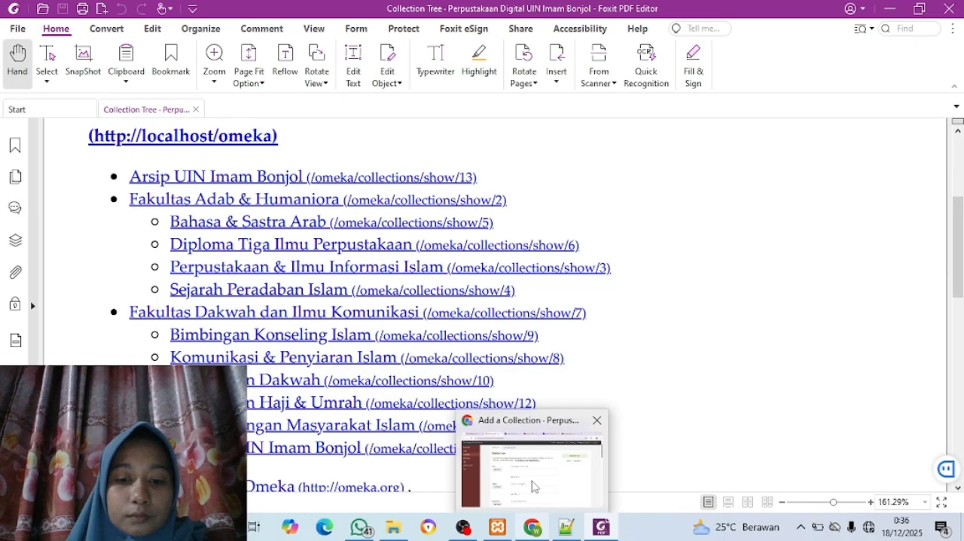
{"action": "left_click", "coordinate": [533, 486]}
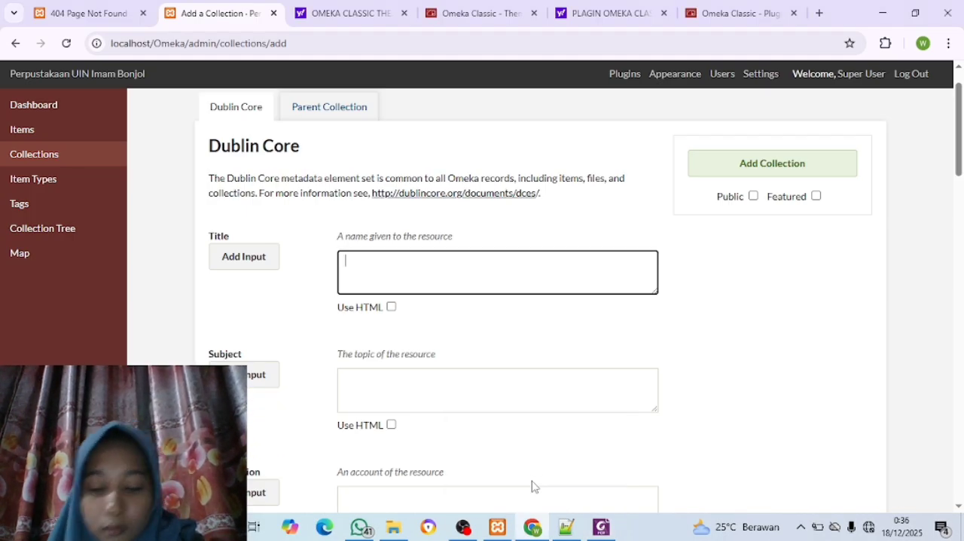
{"action": "type", "text": "a"}
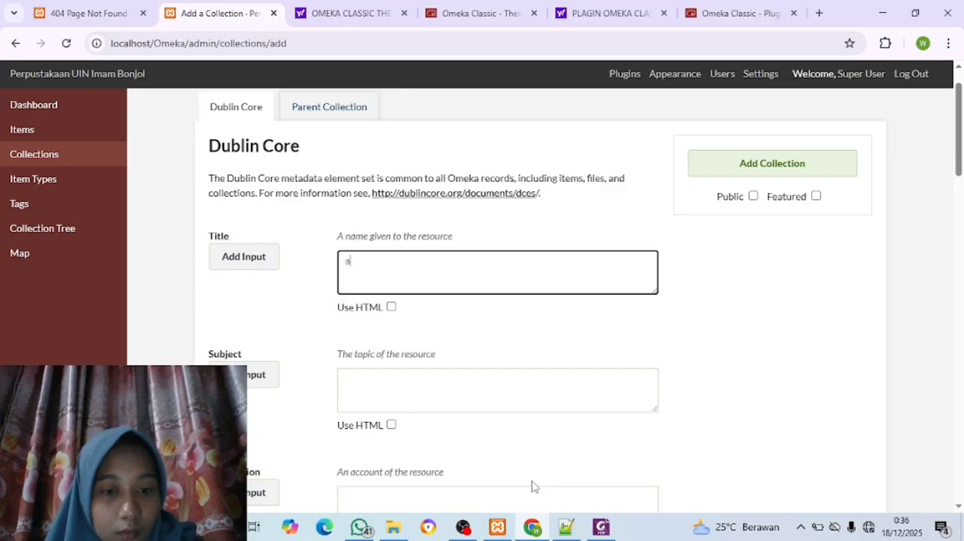
{"action": "key", "text": "BackSpace"}
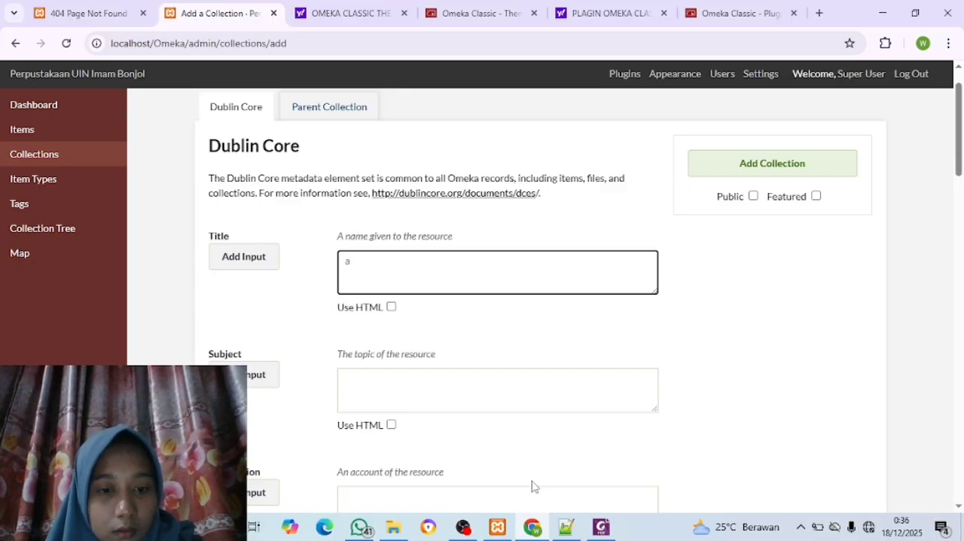
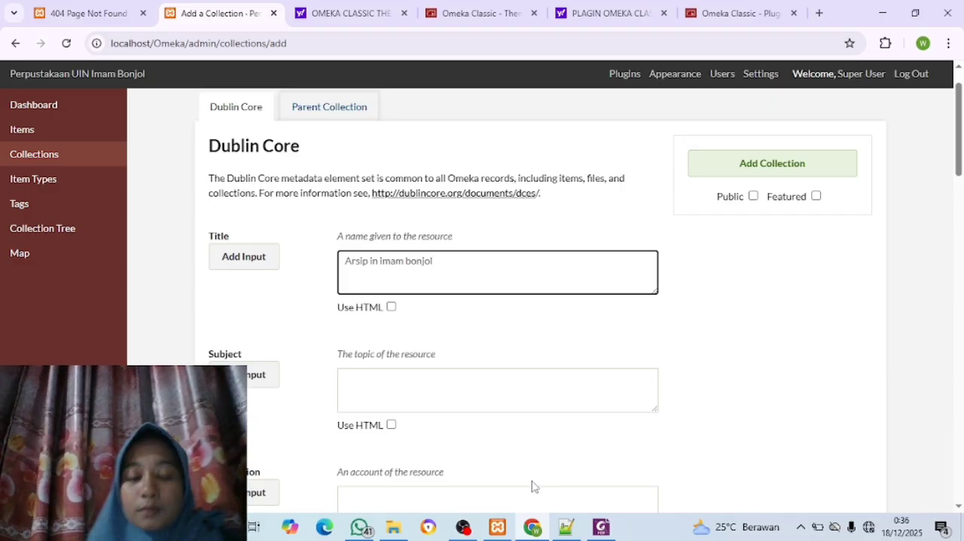
Complete the collection title as "Arsip uin imam bonjol", make it public, and add the collection
{"action": "left_click", "coordinate": [371, 260]}
{"action": "type", "text": "u"}
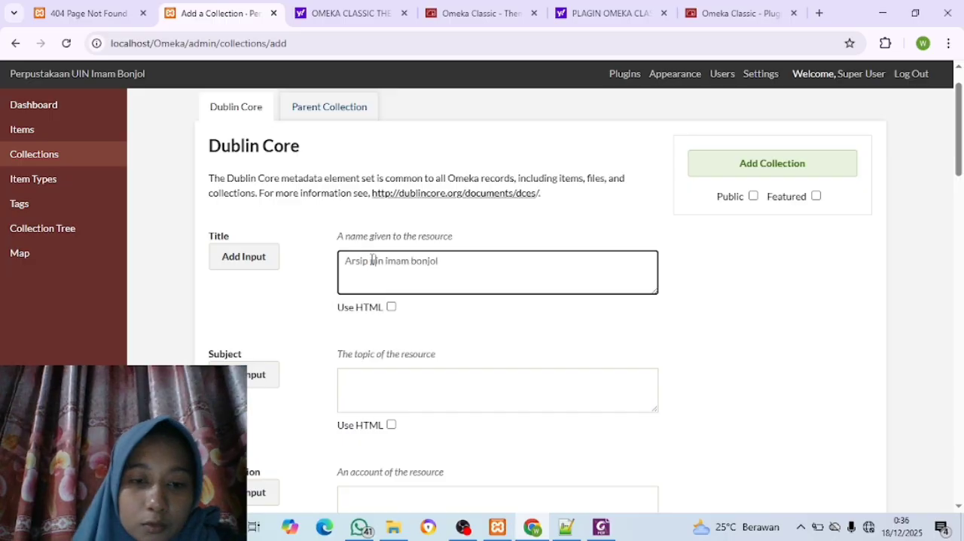
{"action": "left_click", "coordinate": [753, 197]}
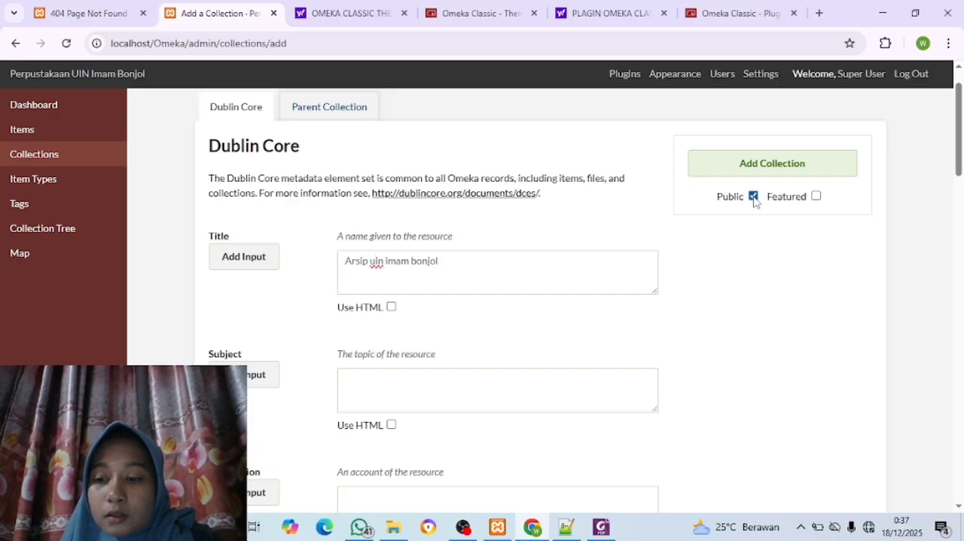
{"action": "left_click", "coordinate": [776, 176]}
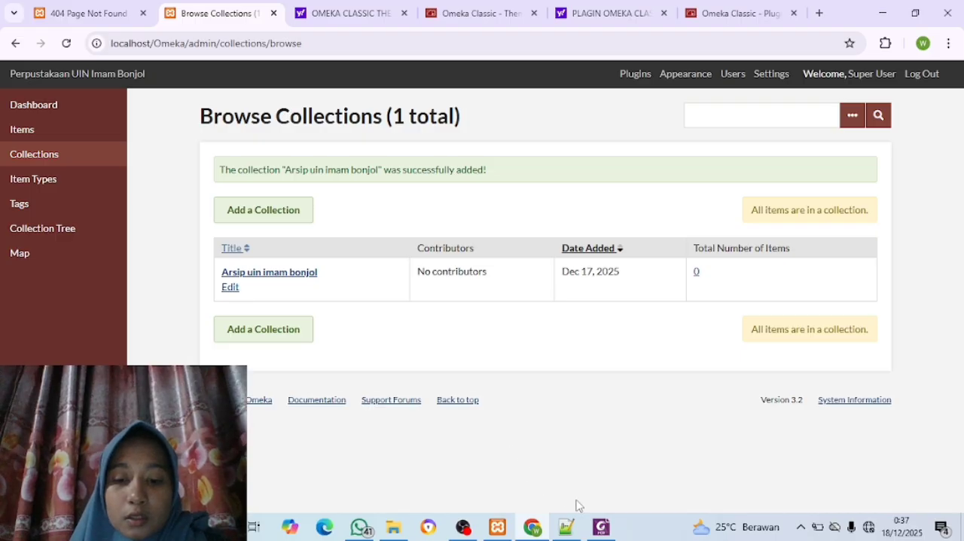
Check the next parent collection's name in the Foxit PDF, and return to Chrome
{"action": "mouse_move", "coordinate": [599, 534]}
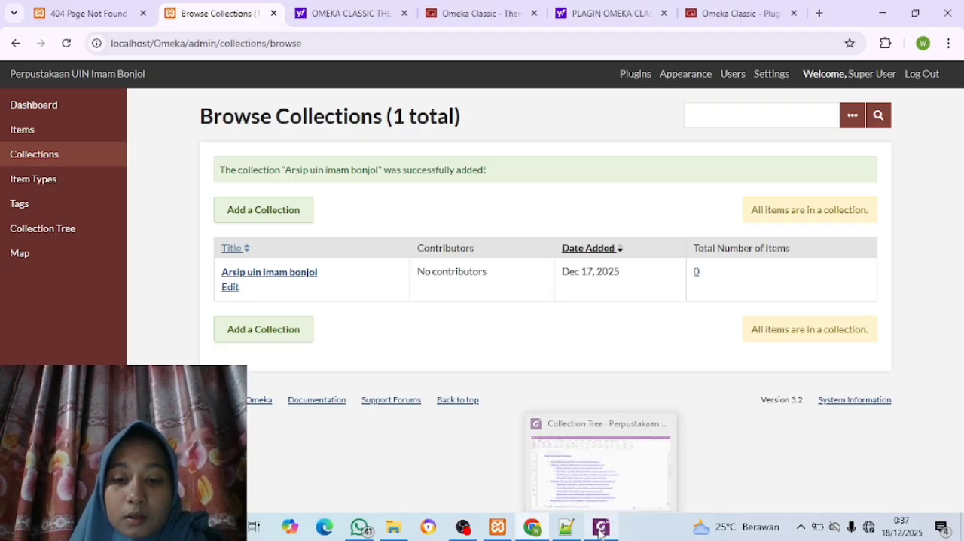
{"action": "left_click", "coordinate": [600, 456]}
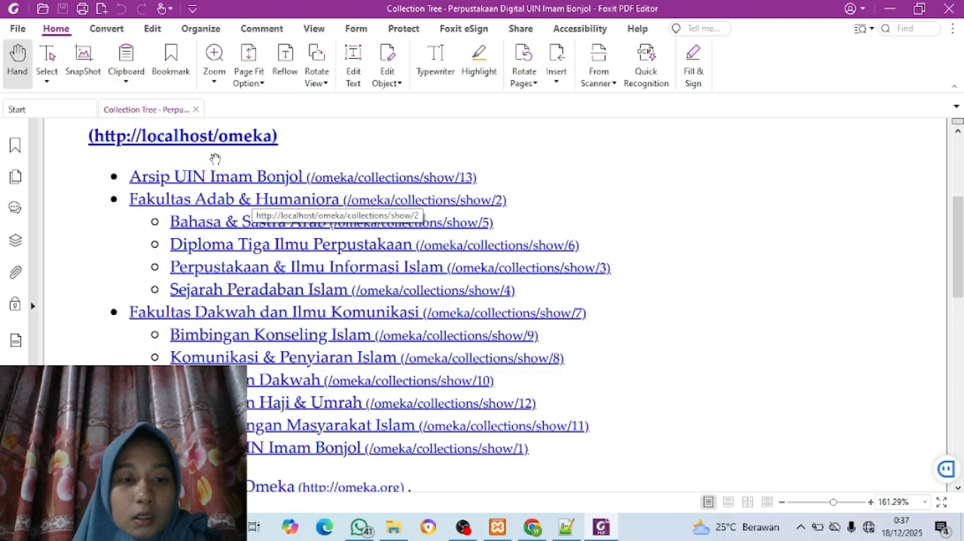
{"action": "left_click", "coordinate": [534, 528]}
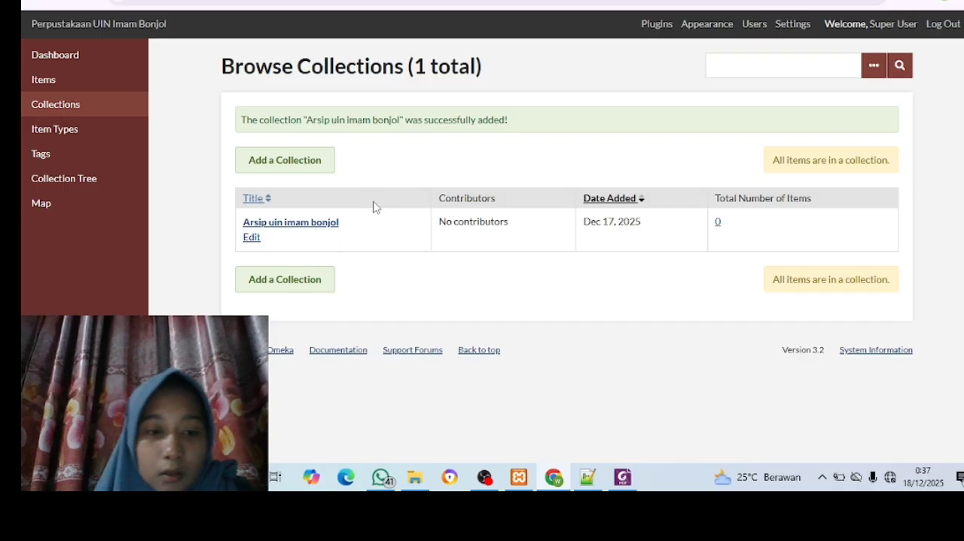
Create a public top-level collection titled "Fakulta adab dan humaniora"
{"action": "left_click", "coordinate": [284, 161]}
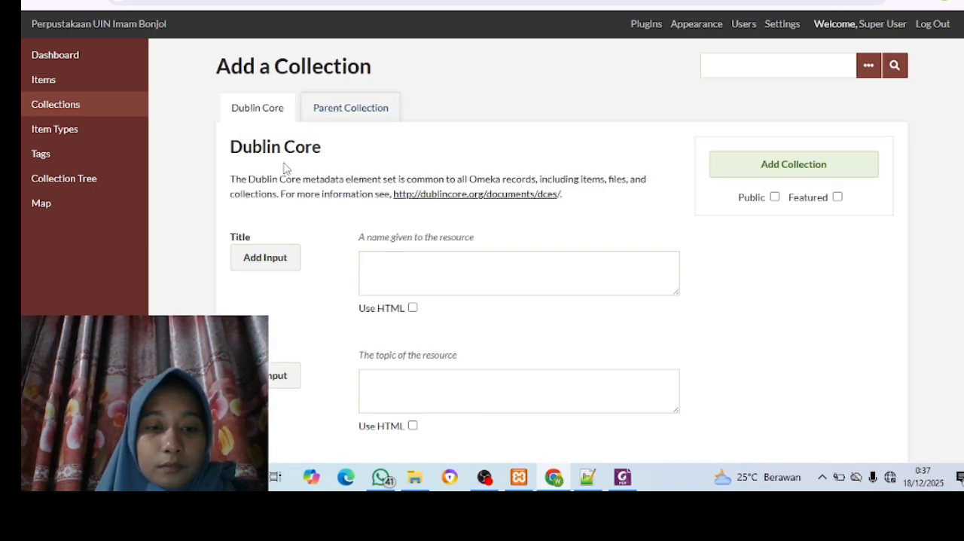
{"action": "left_click", "coordinate": [399, 284]}
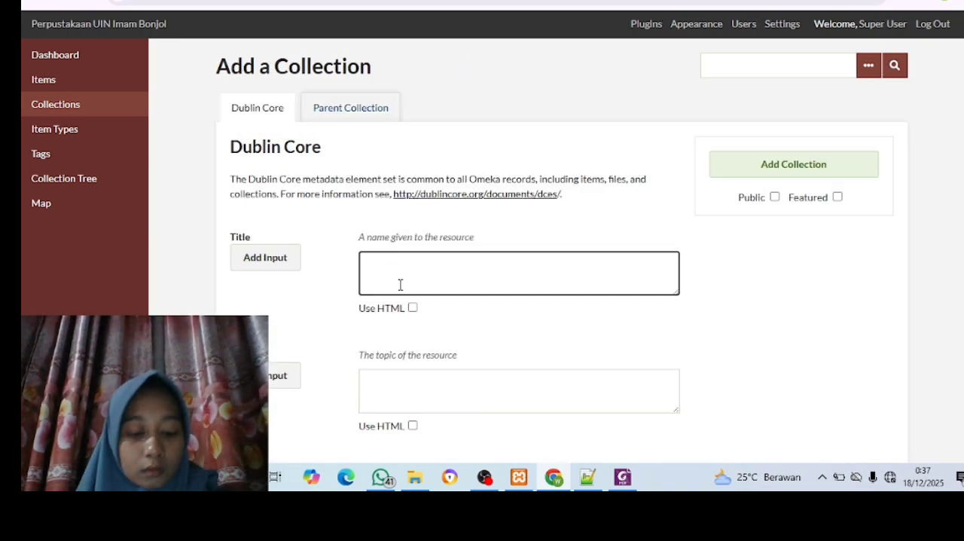
{"action": "type", "text": "f"}
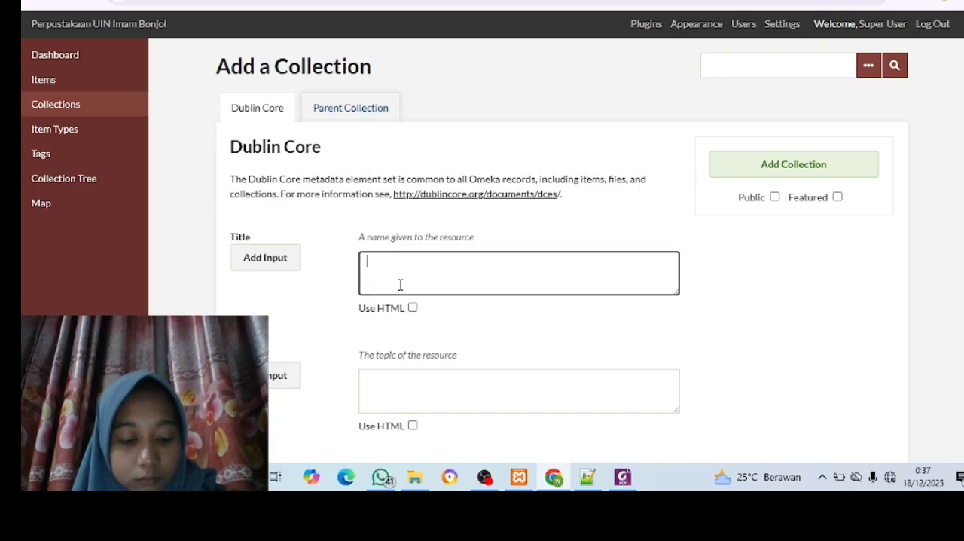
{"action": "type", "text": "akulta adab"}
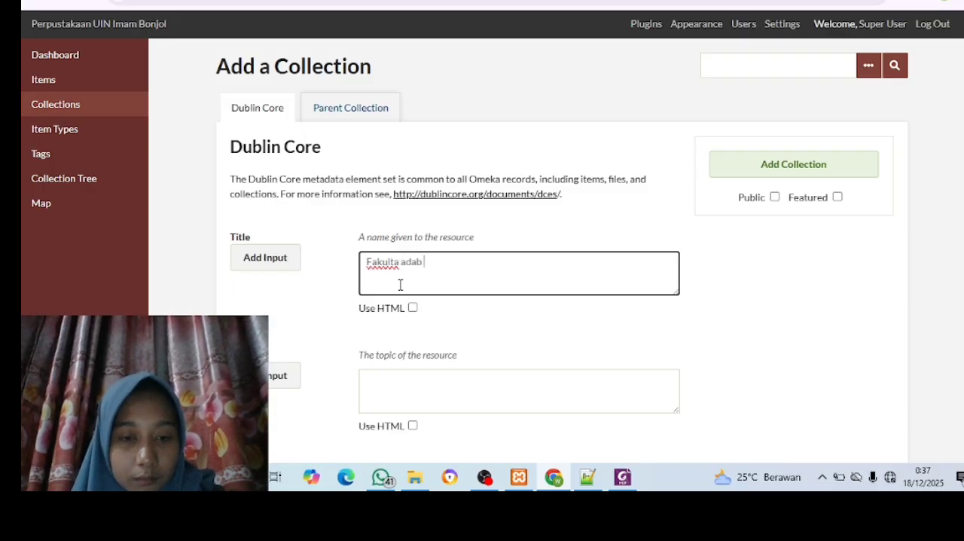
{"action": "type", "text": "dan"}
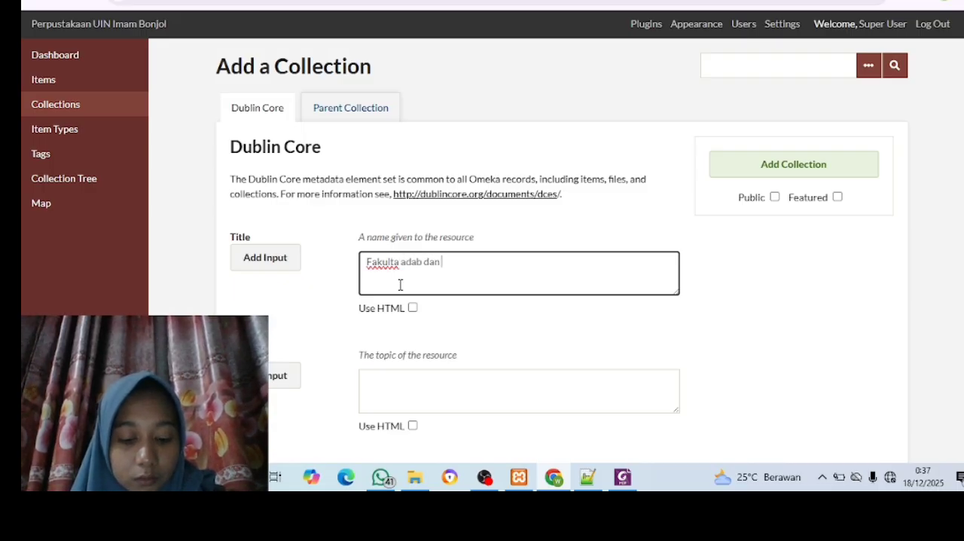
{"action": "type", "text": " humaniora"}
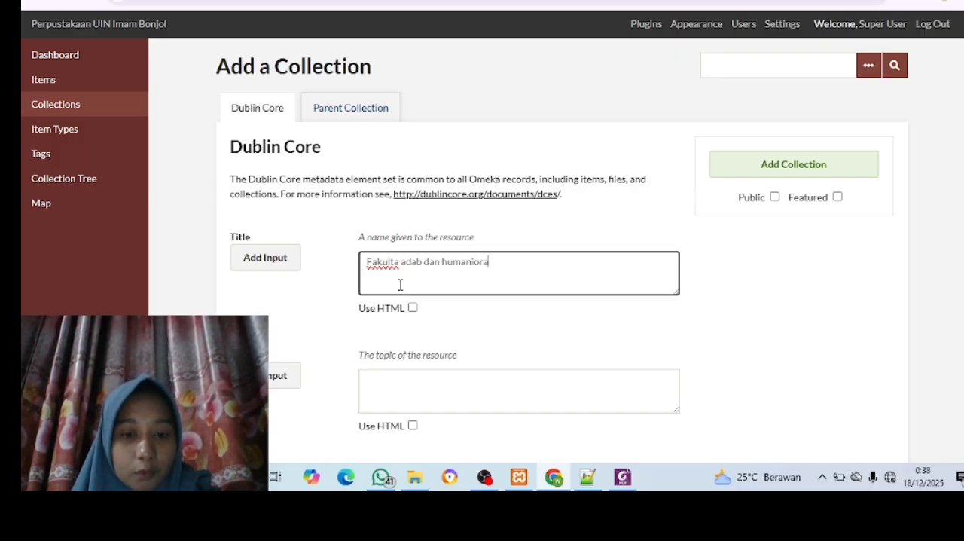
{"action": "left_click", "coordinate": [775, 197]}
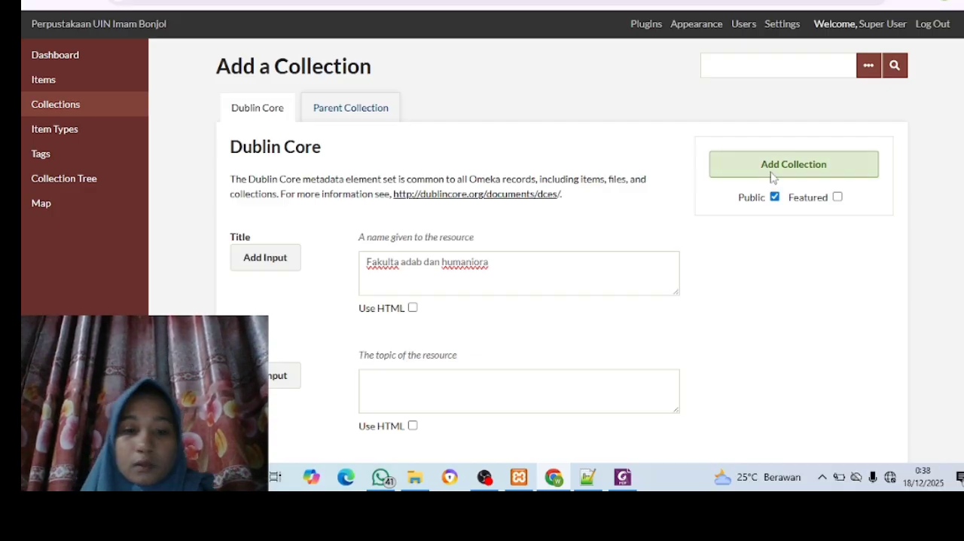
{"action": "left_click", "coordinate": [772, 167]}
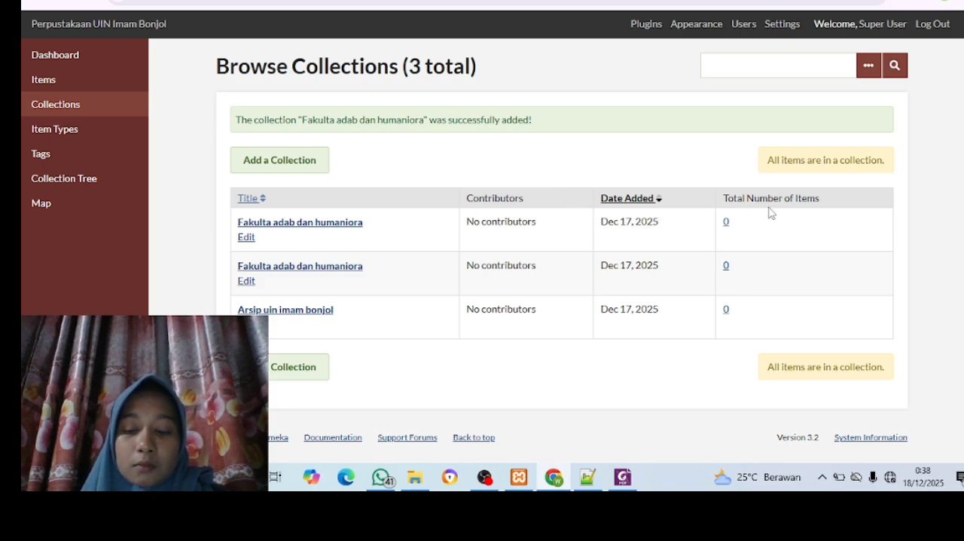
Switch to the Foxit PDF to check the subcollections under Fakultas Adab & Humaniora, and return to Chrome
{"action": "scroll", "coordinate": [758, 264], "scroll_direction": "down", "scroll_amount": 1}
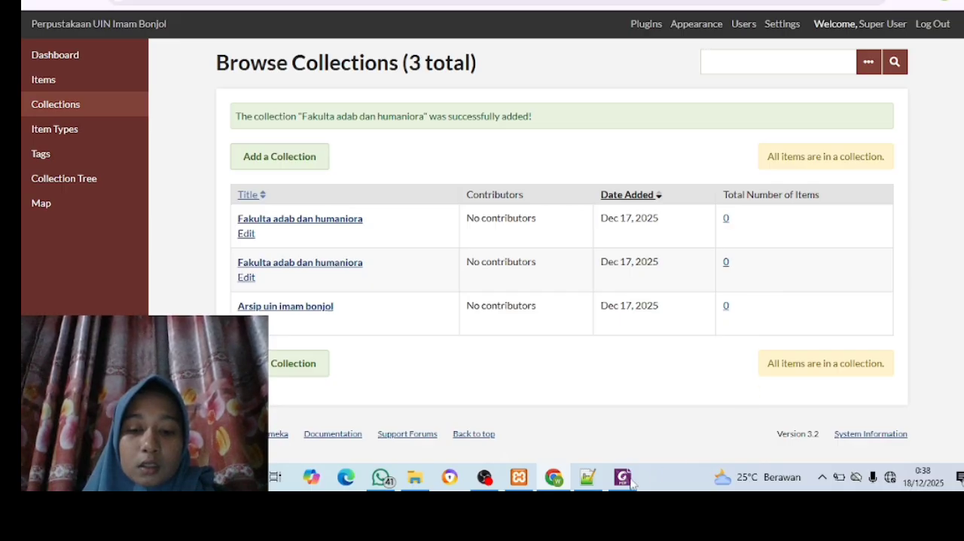
{"action": "mouse_move", "coordinate": [623, 486]}
{"action": "left_click", "coordinate": [625, 418]}
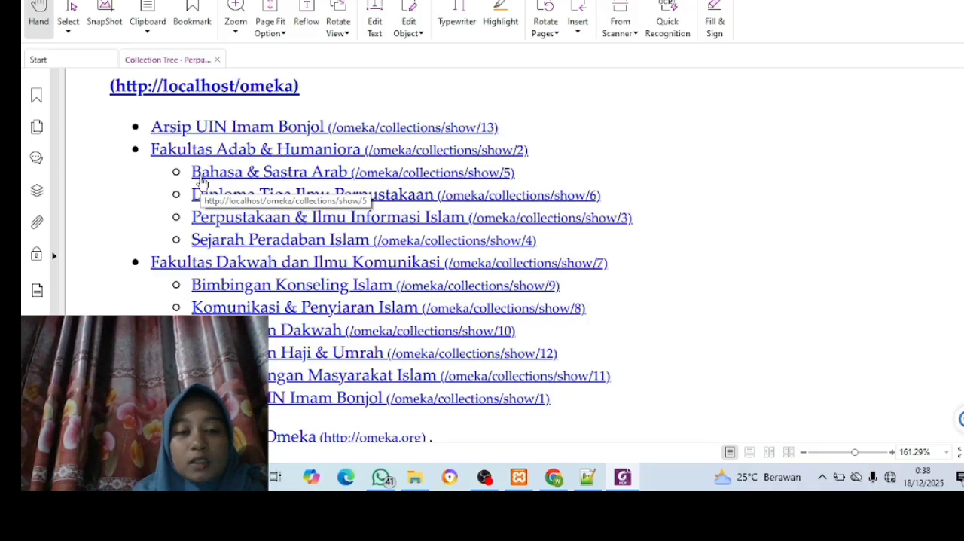
{"action": "scroll", "coordinate": [201, 182], "scroll_direction": "up", "scroll_amount": 1}
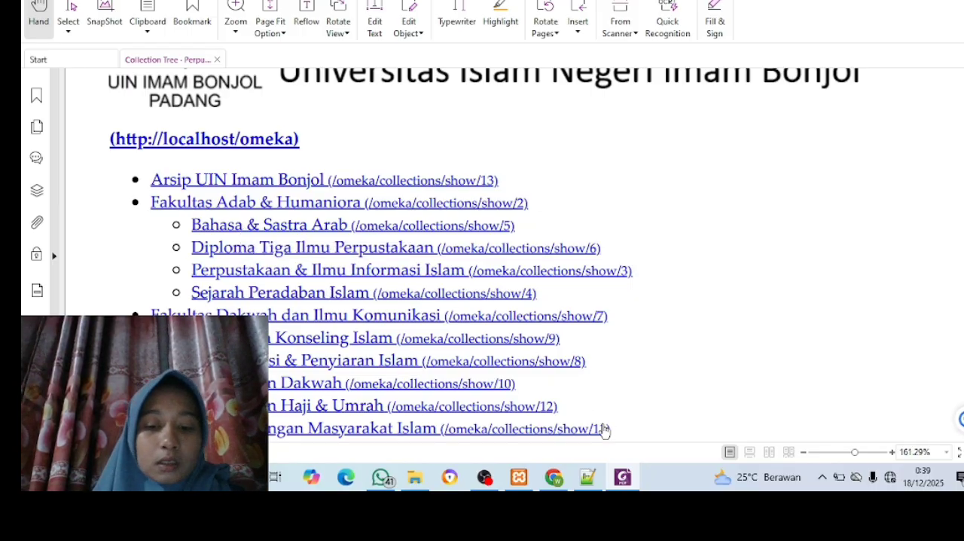
{"action": "mouse_move", "coordinate": [554, 479]}
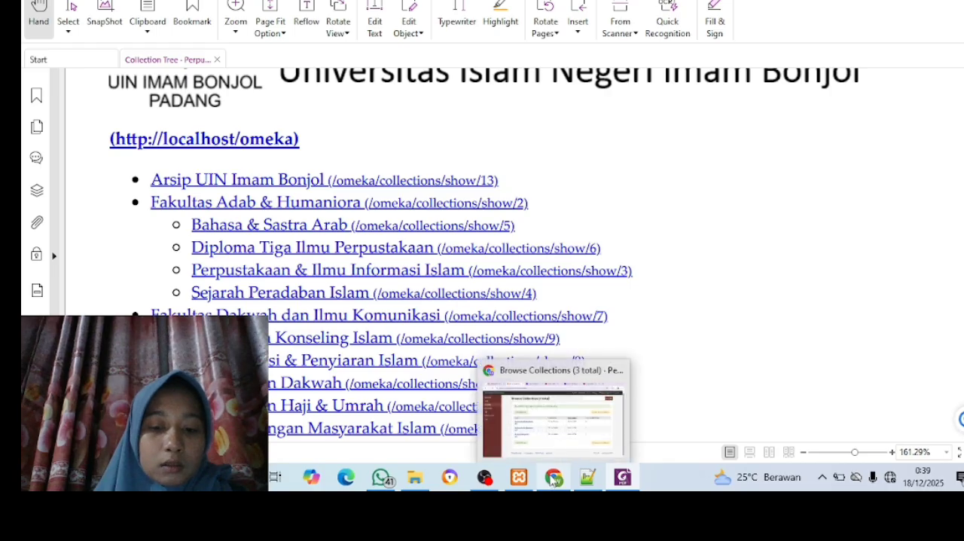
{"action": "left_click", "coordinate": [558, 444]}
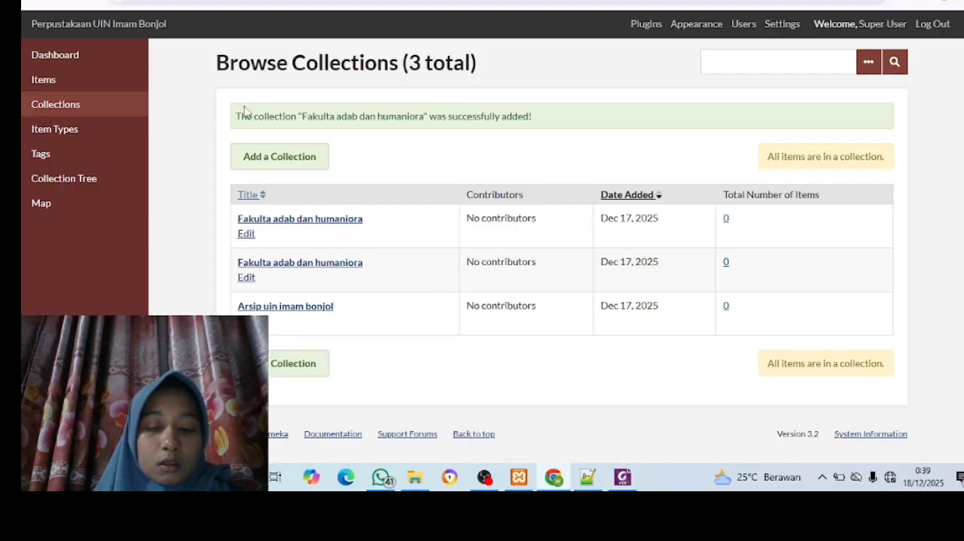
Start a new collection and enter "bahasa dan sastra arab" as its Dublin Core title
{"action": "left_click", "coordinate": [292, 164]}
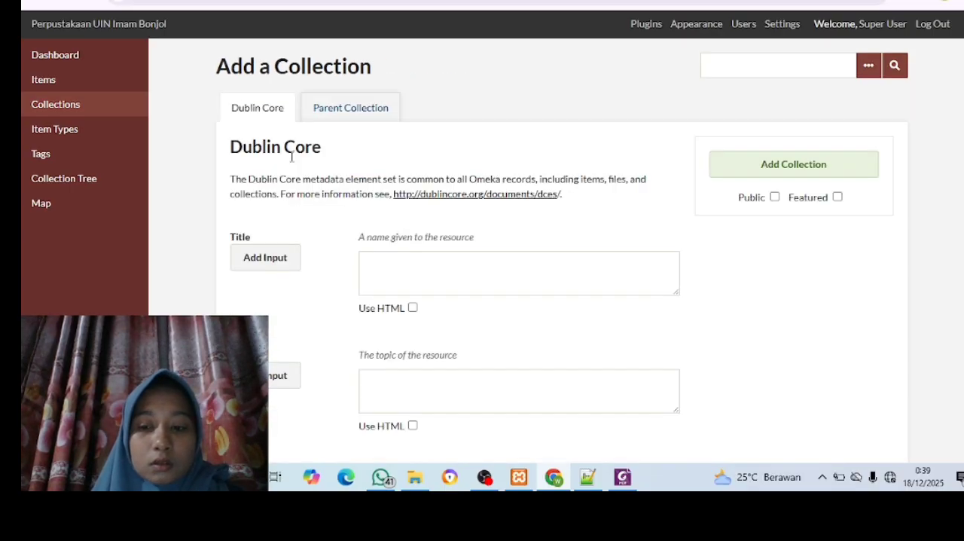
{"action": "left_click", "coordinate": [422, 276]}
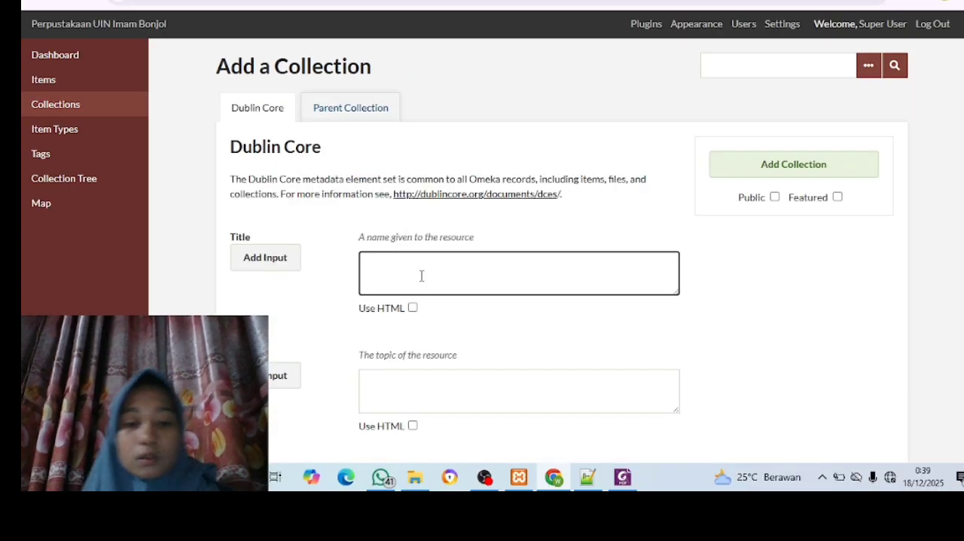
{"action": "type", "text": "baha"}
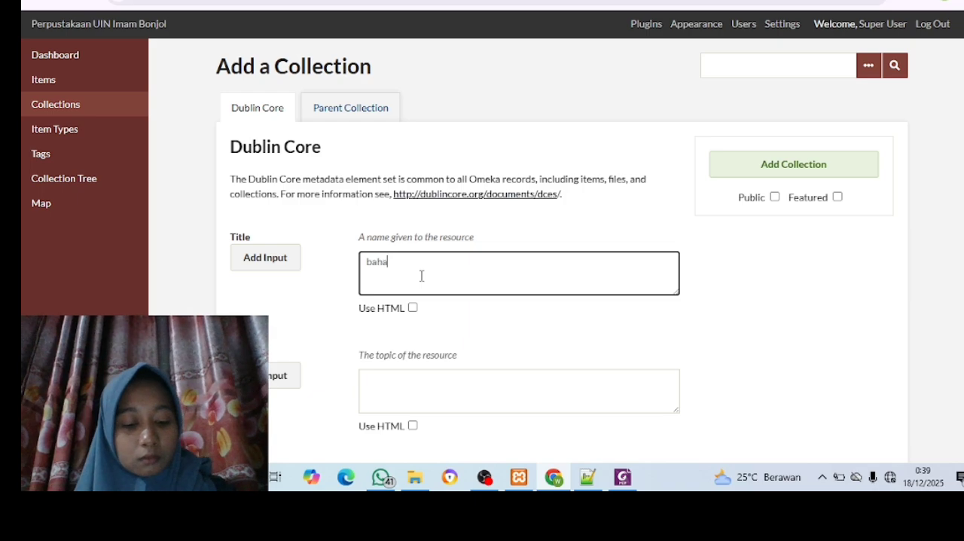
{"action": "type", "text": "sa dan"}
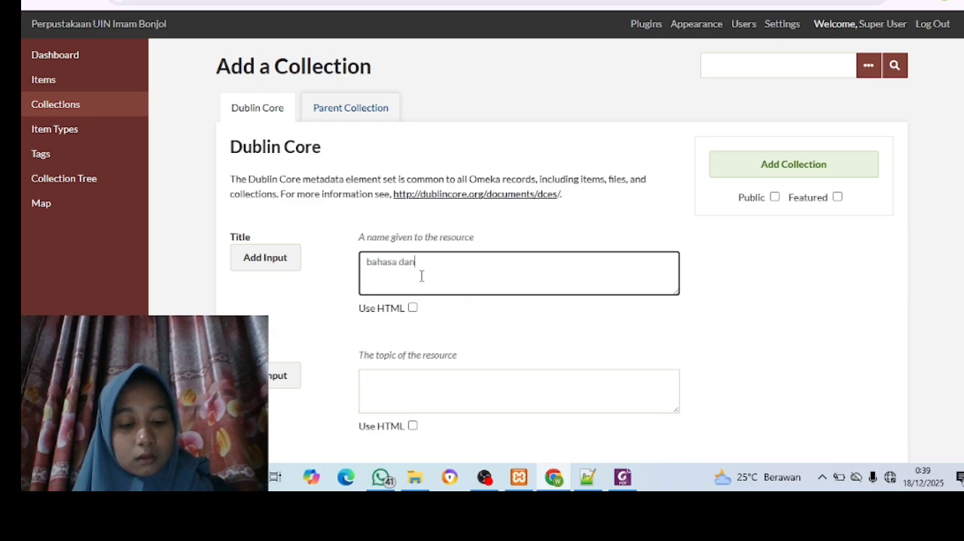
{"action": "type", "text": " sastr"}
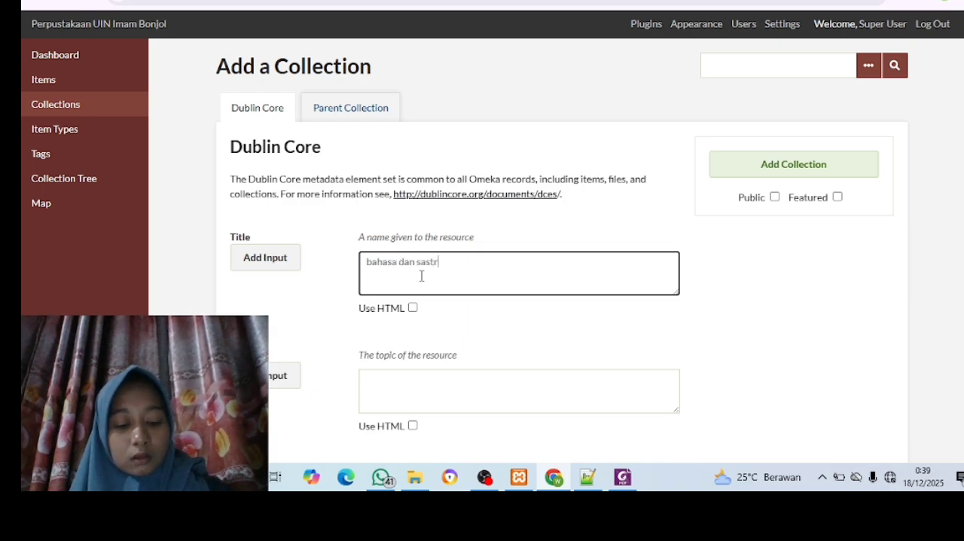
{"action": "type", "text": "a arab"}
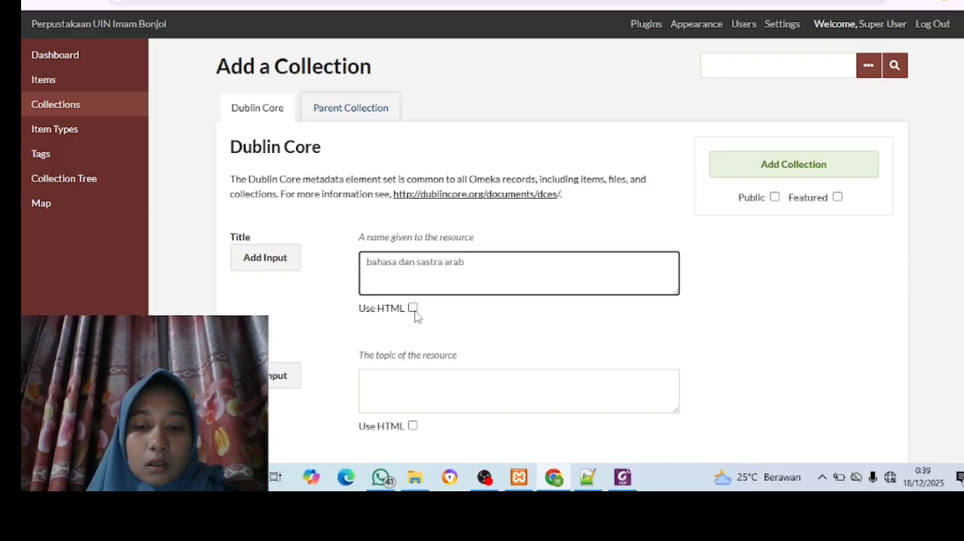
Assign the first "Fakulta adab dan humaniora" entry as parent collection, make the subcollection public, and add it
{"action": "left_click", "coordinate": [351, 119]}
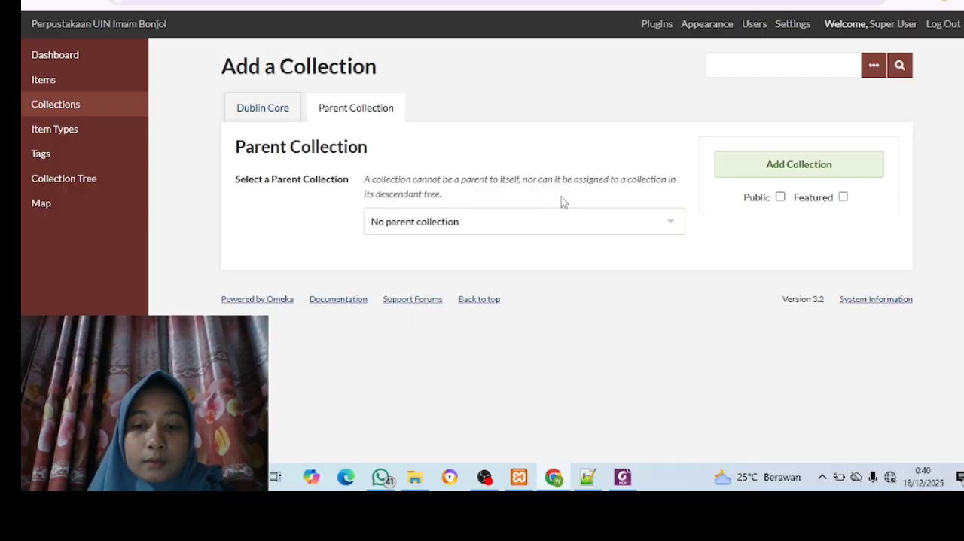
{"action": "left_click", "coordinate": [672, 224]}
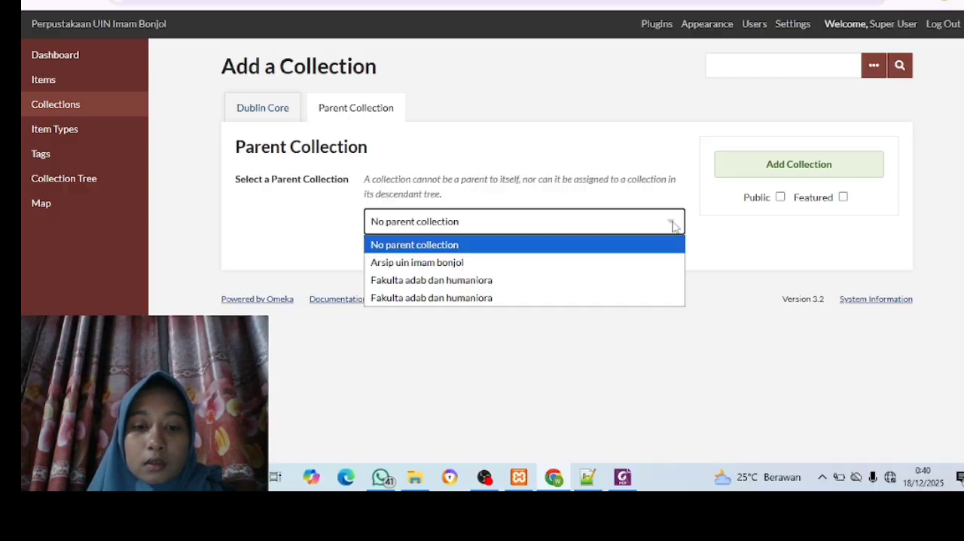
{"action": "left_click", "coordinate": [529, 280]}
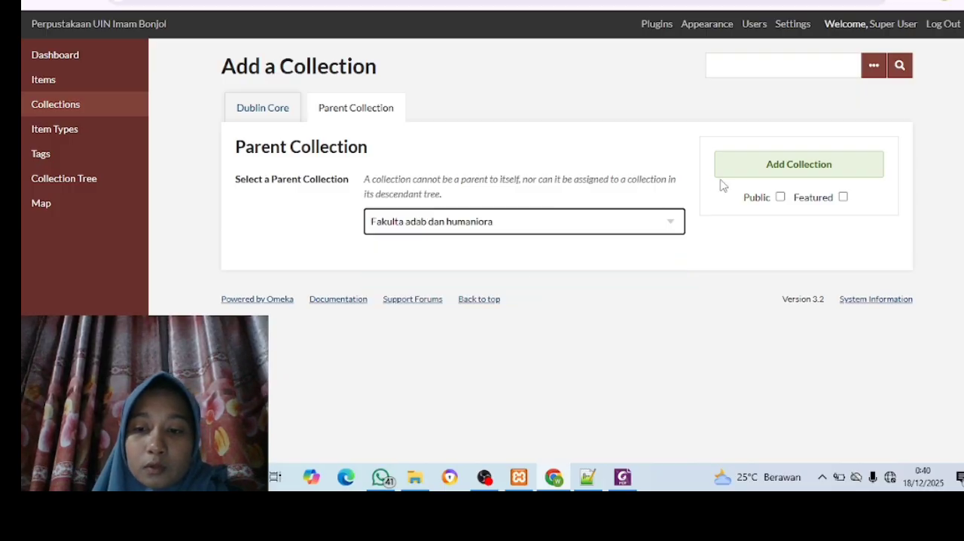
{"action": "left_click", "coordinate": [776, 199]}
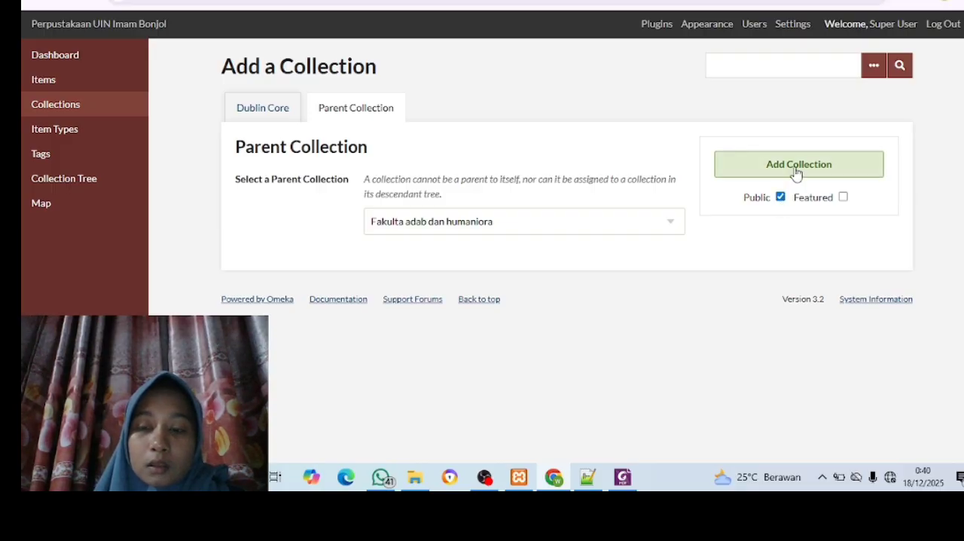
{"action": "left_click", "coordinate": [796, 173]}
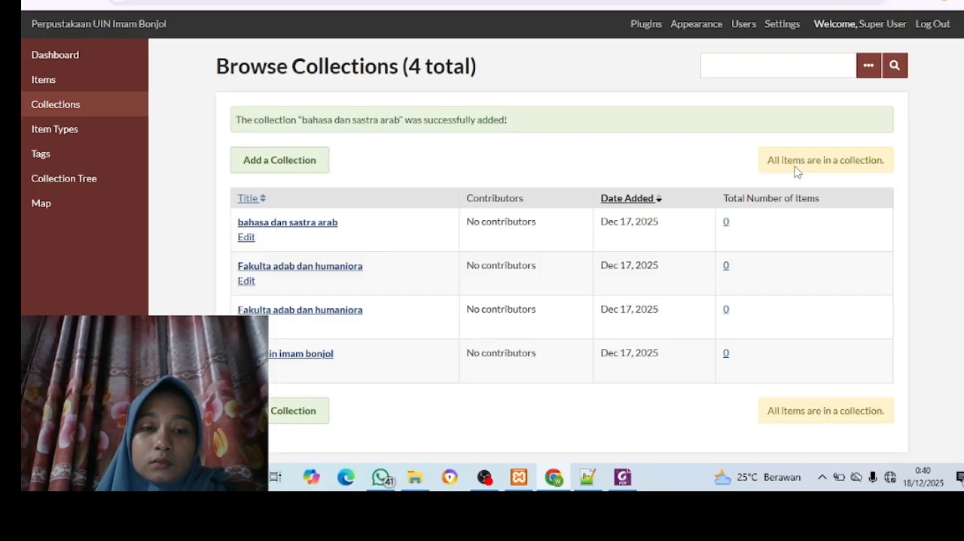
Open the Collection Tree to check how the subcollection is nested under its parent
{"action": "scroll", "coordinate": [402, 372], "scroll_direction": "down", "scroll_amount": 1}
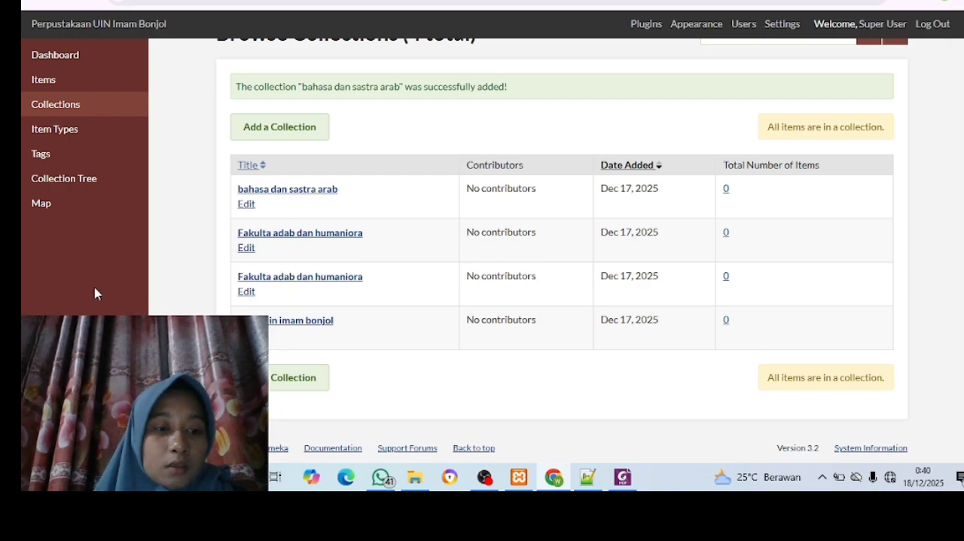
{"action": "left_click", "coordinate": [68, 179]}
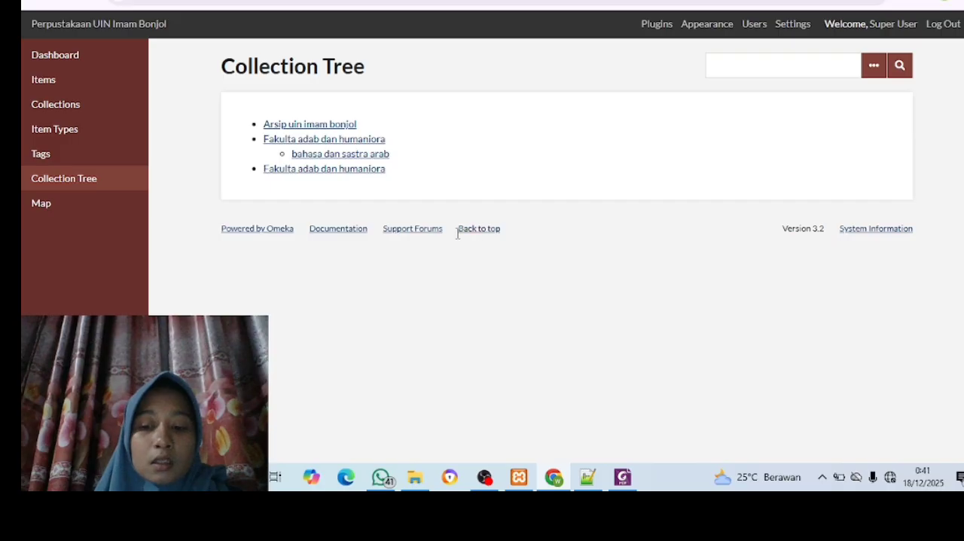
Start a new collection and enter "diploma tiga ilmu perpusakaan" as its Dublin Core title
{"action": "left_click", "coordinate": [68, 102]}
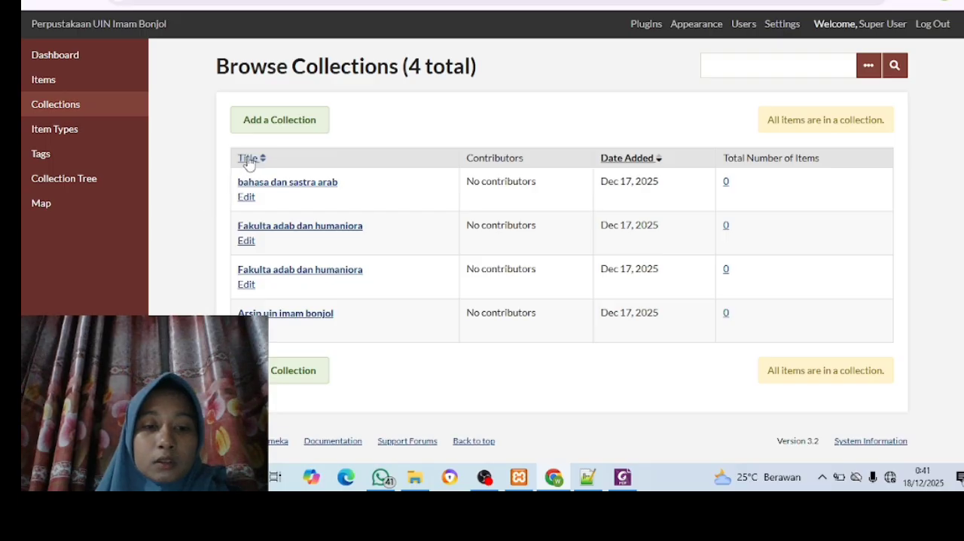
{"action": "left_click", "coordinate": [271, 117]}
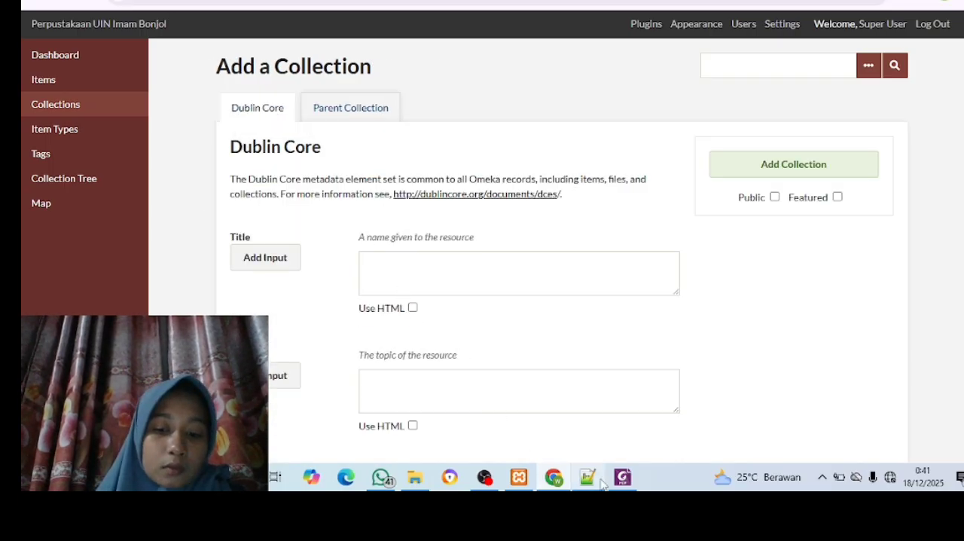
{"action": "left_click", "coordinate": [507, 254]}
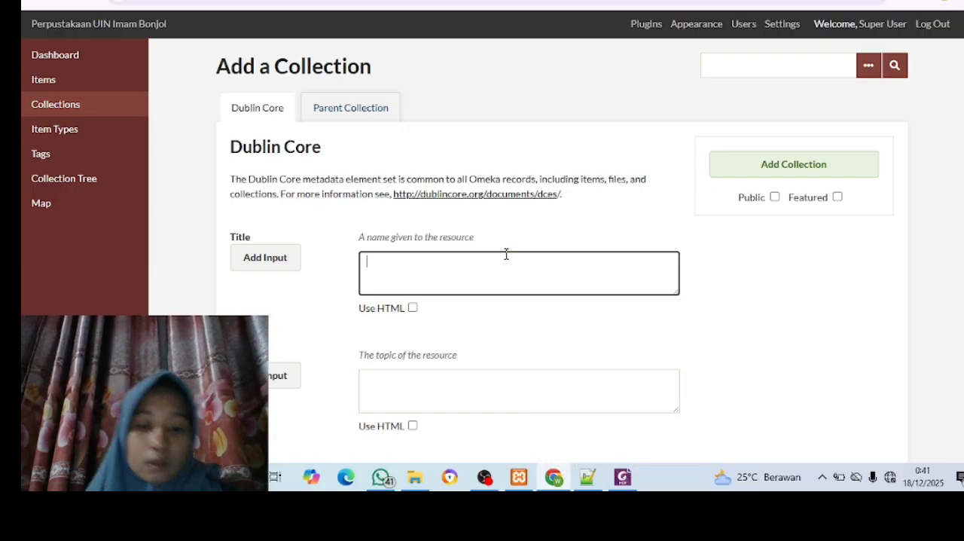
{"action": "type", "text": "di"}
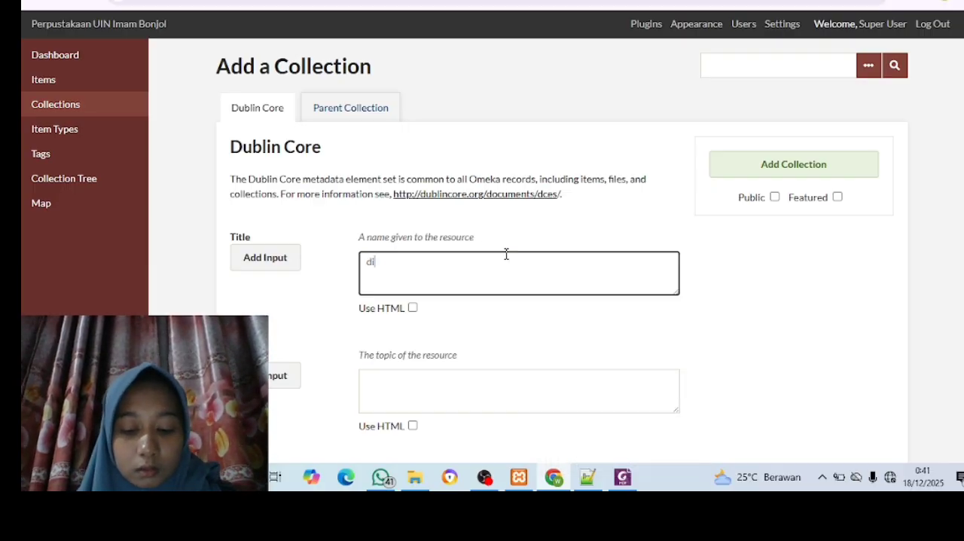
{"action": "type", "text": "ploma 3 i"}
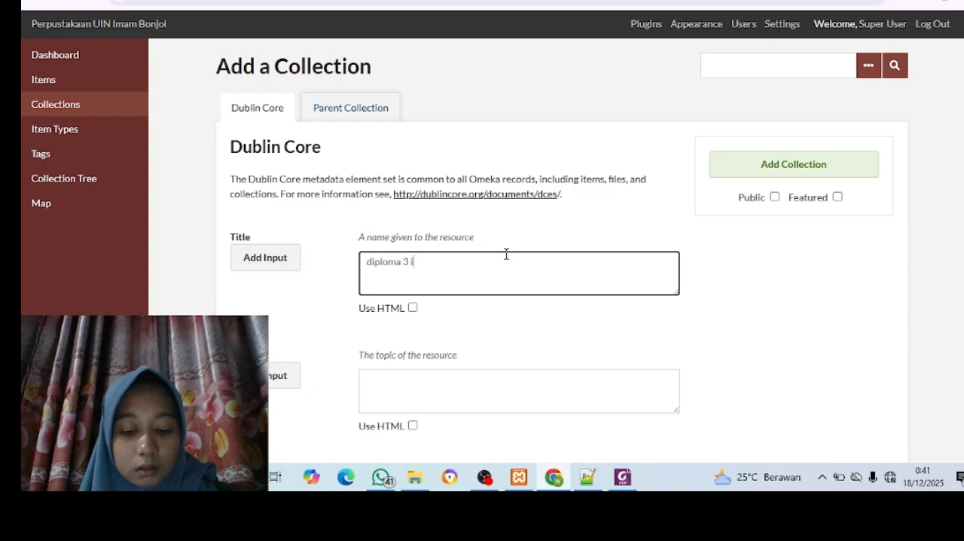
{"action": "type", "text": "lmu per"}
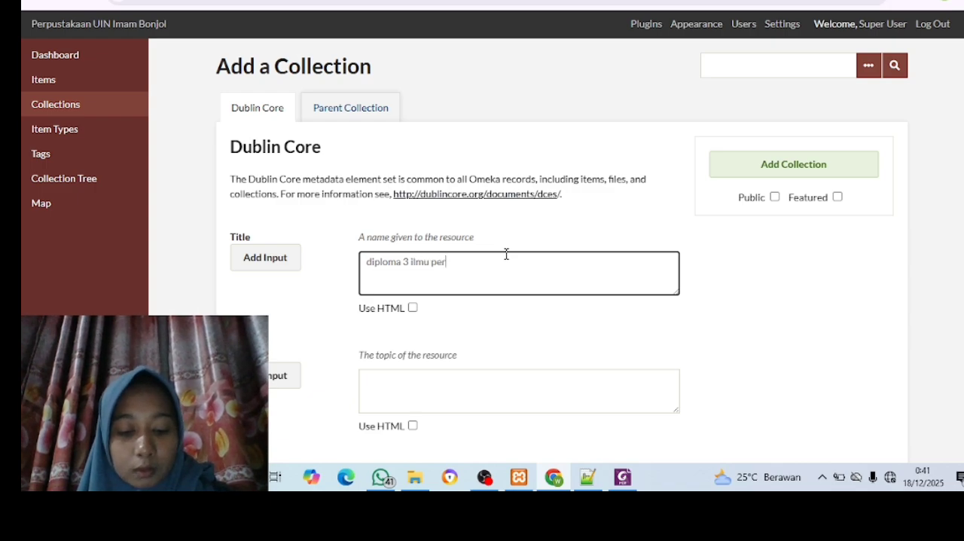
{"action": "type", "text": "pusakaan"}
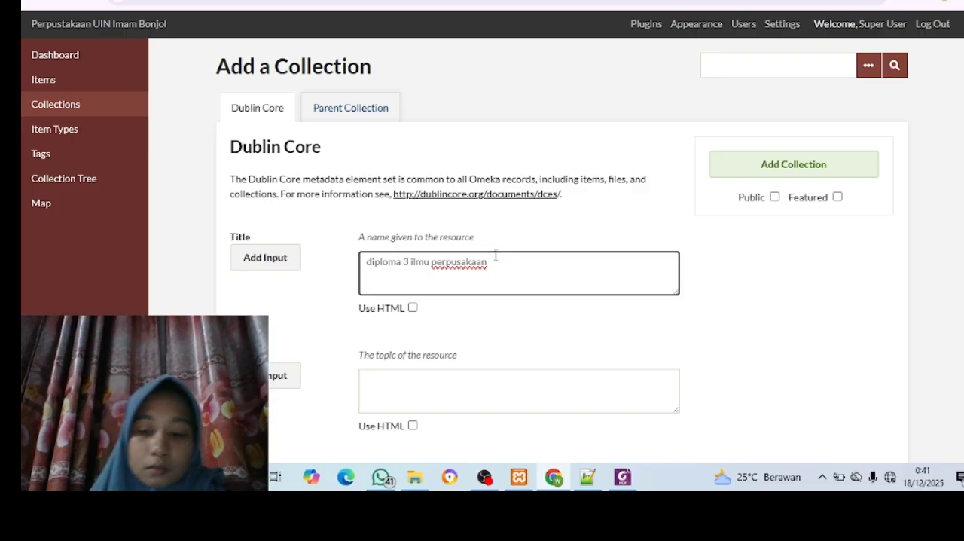
{"action": "left_click", "coordinate": [411, 261]}
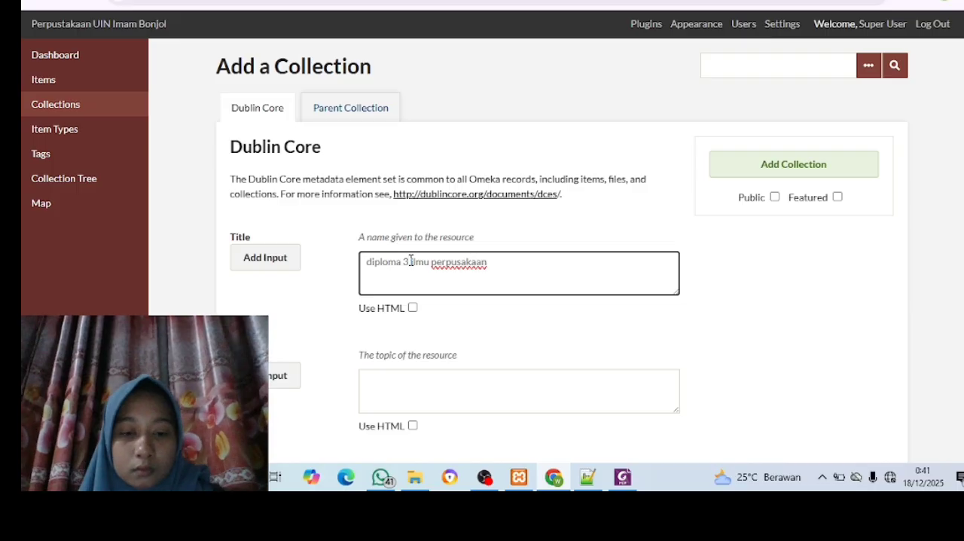
{"action": "key", "text": "BackSpace"}
{"action": "type", "text": "ti"}
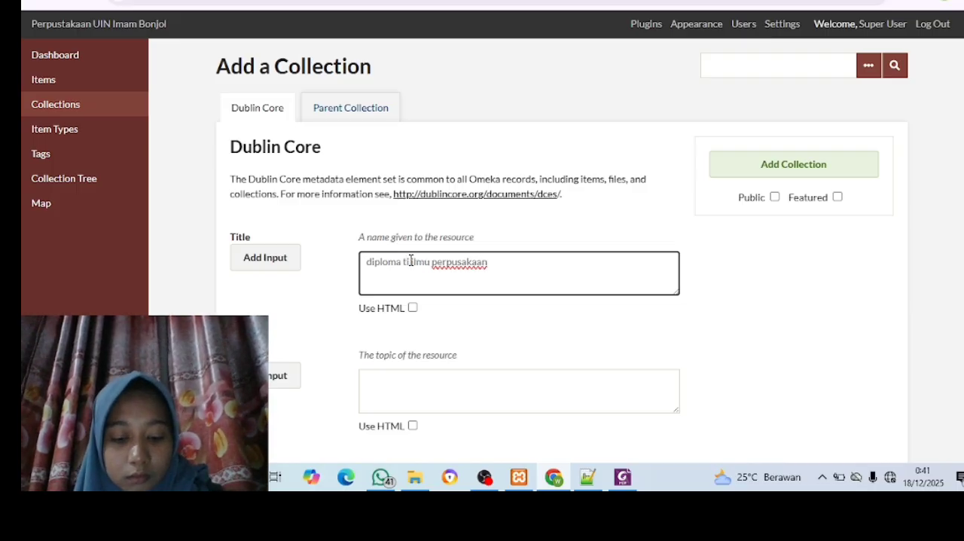
{"action": "type", "text": "ga"}
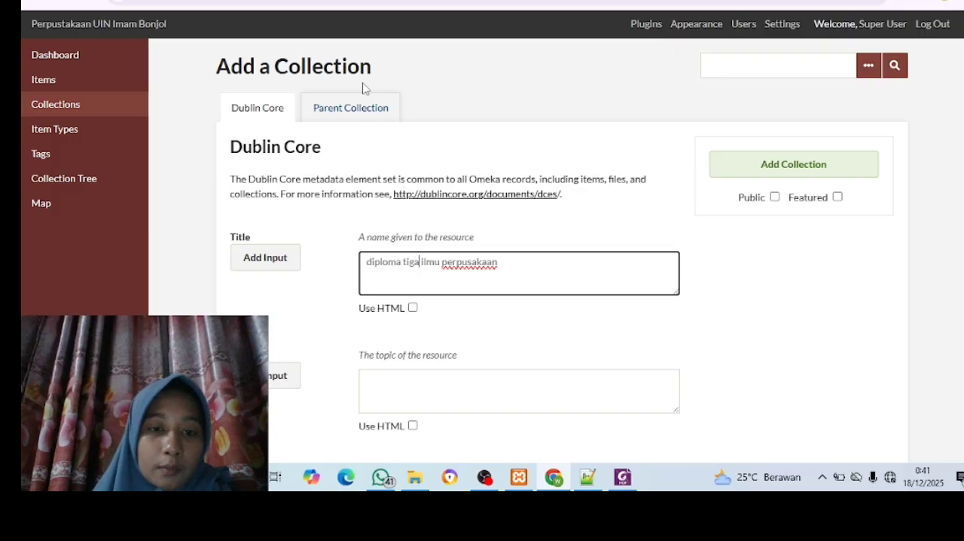
Assign the first "Fakulta adab dan humaniora" entry as parent of the diploma collection, make it public, and add it
{"action": "left_click", "coordinate": [354, 109]}
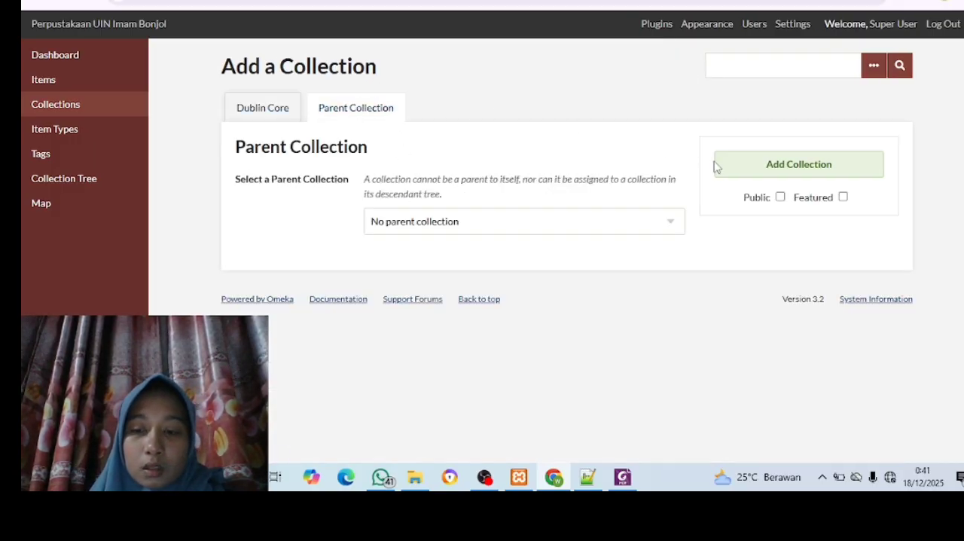
{"action": "left_click", "coordinate": [665, 229]}
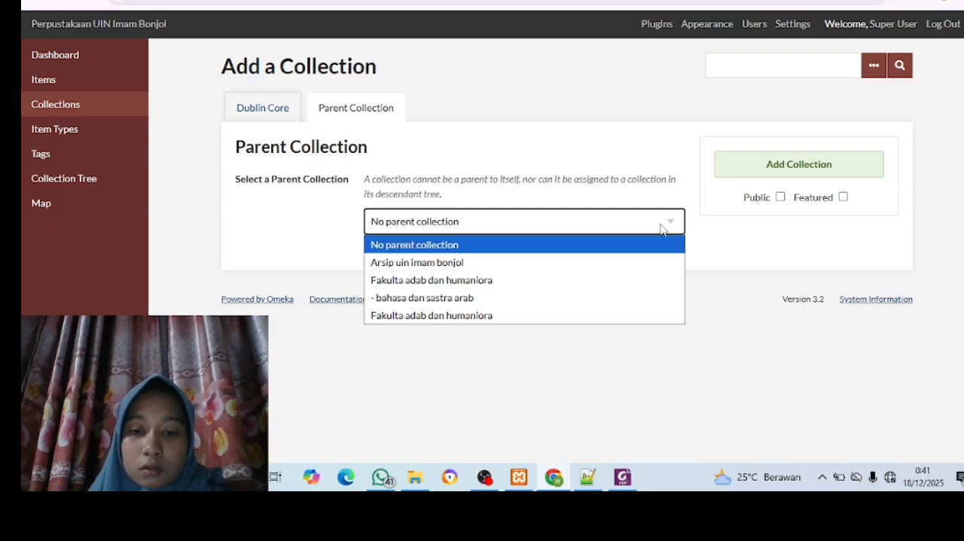
{"action": "left_click", "coordinate": [608, 287]}
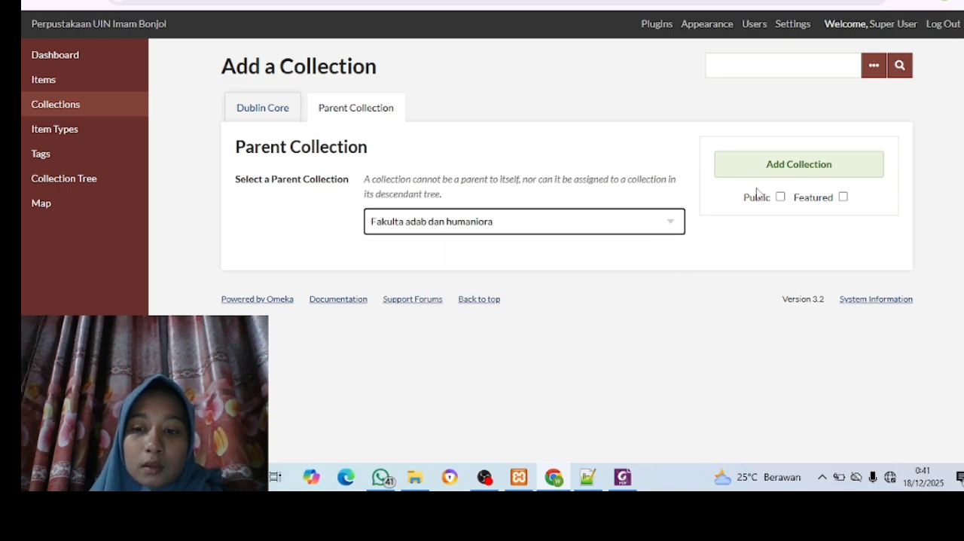
{"action": "left_click", "coordinate": [780, 197]}
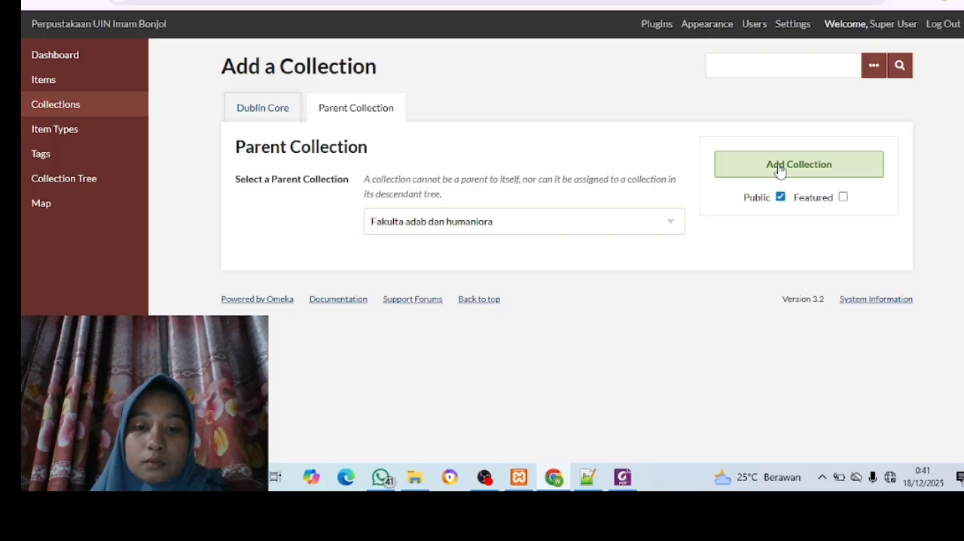
{"action": "left_click", "coordinate": [780, 167]}
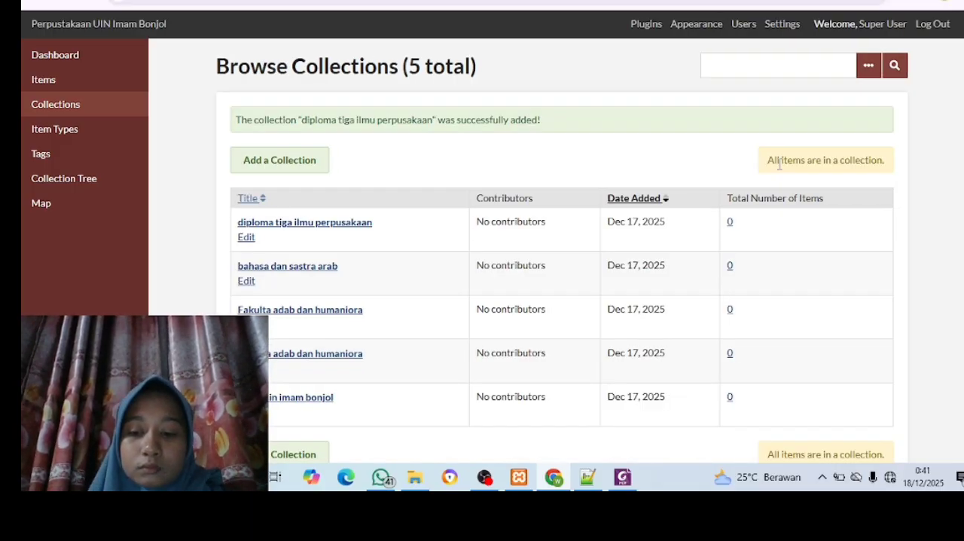
{"action": "scroll", "coordinate": [779, 164], "scroll_direction": "down", "scroll_amount": 1}
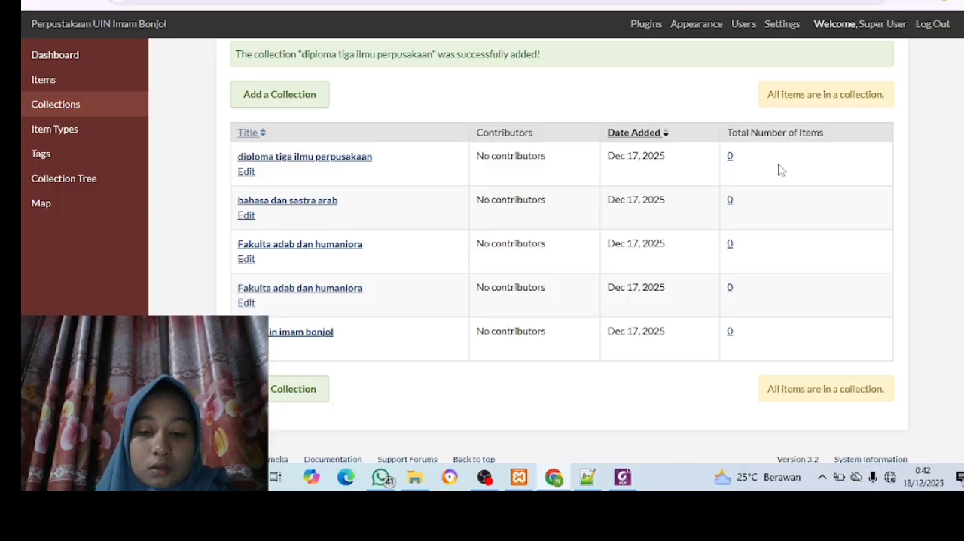
Check the diploma collection's nesting in the Collection Tree, and look up the next faculty in the Foxit PDF before returning to Chrome
{"action": "left_click", "coordinate": [81, 186]}
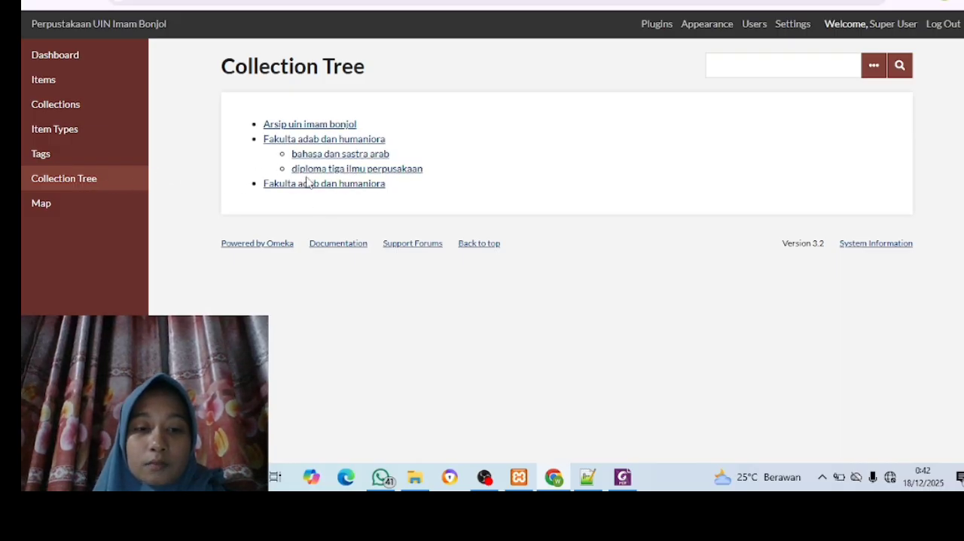
{"action": "left_click", "coordinate": [85, 115]}
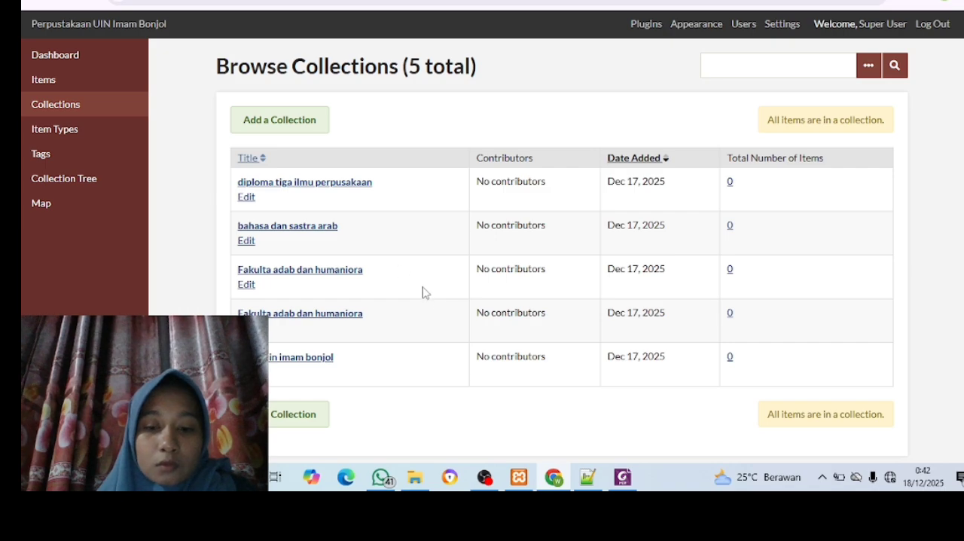
{"action": "left_click", "coordinate": [629, 486]}
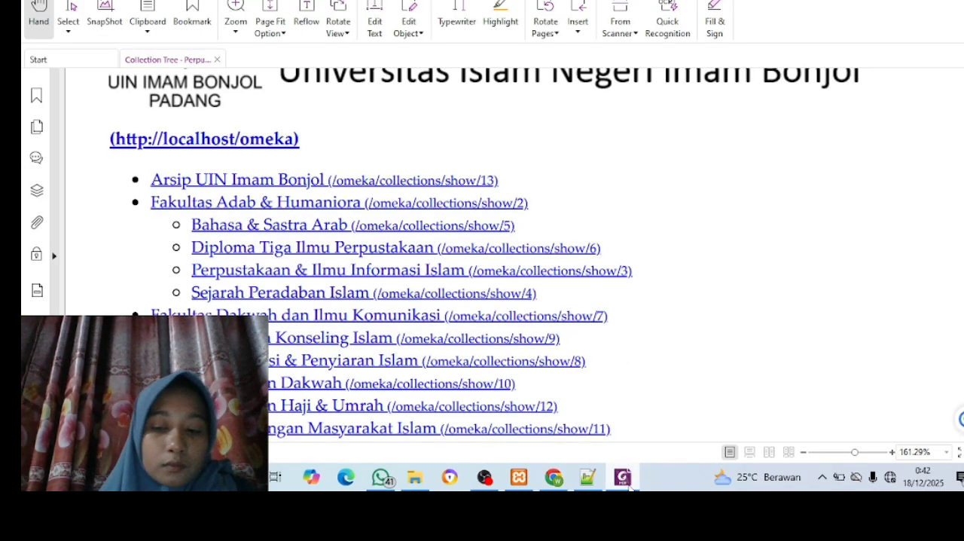
{"action": "scroll", "coordinate": [537, 322], "scroll_direction": "down", "scroll_amount": 4}
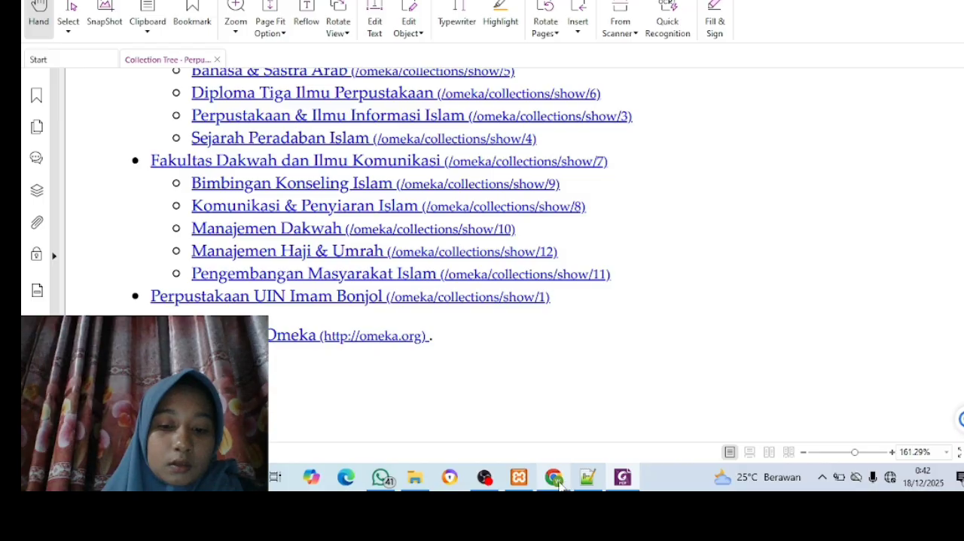
{"action": "mouse_move", "coordinate": [561, 484]}
{"action": "left_click", "coordinate": [547, 430]}
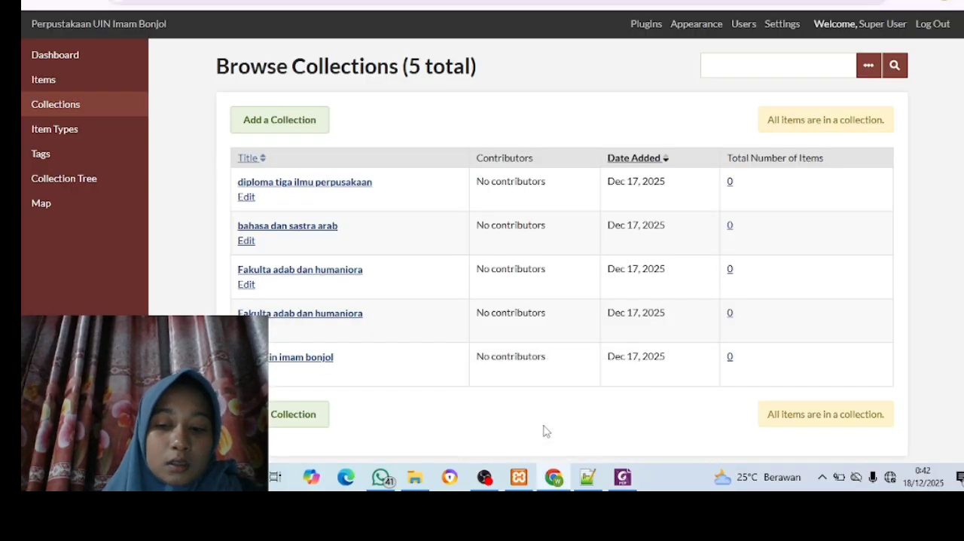
Start another collection and enter "fakultas dakwah dan ilmu komunikasi" as its Dublin Core title
{"action": "left_click", "coordinate": [307, 122]}
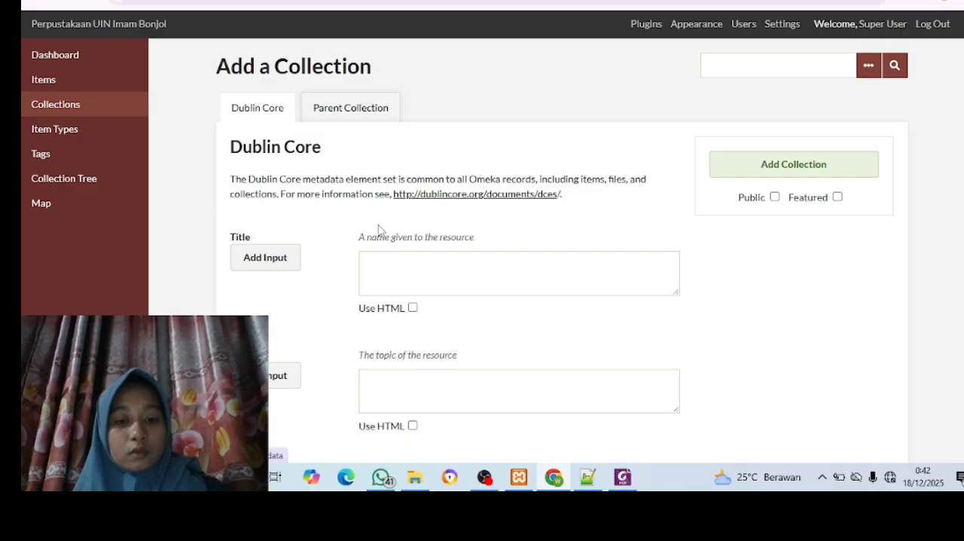
{"action": "left_click", "coordinate": [389, 275]}
{"action": "type", "text": "f"}
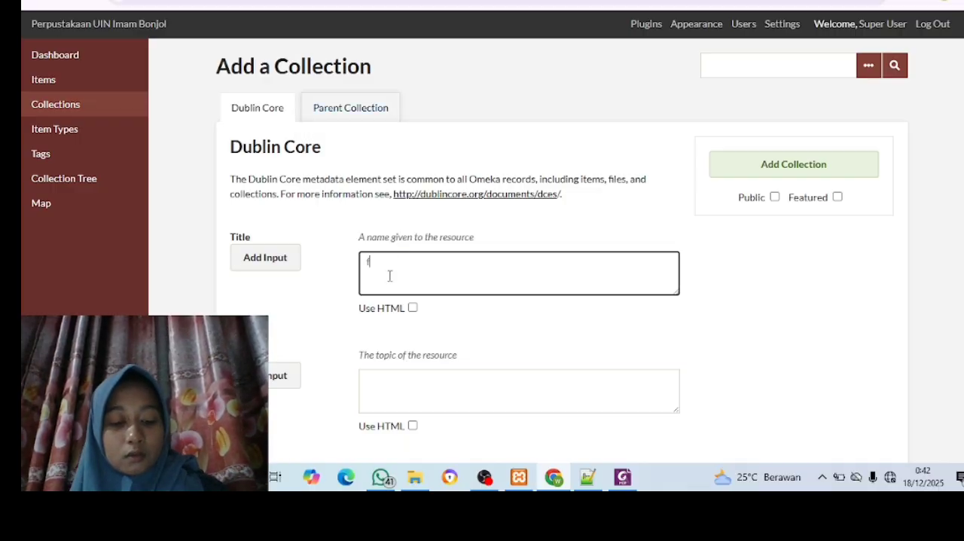
{"action": "type", "text": "akul"}
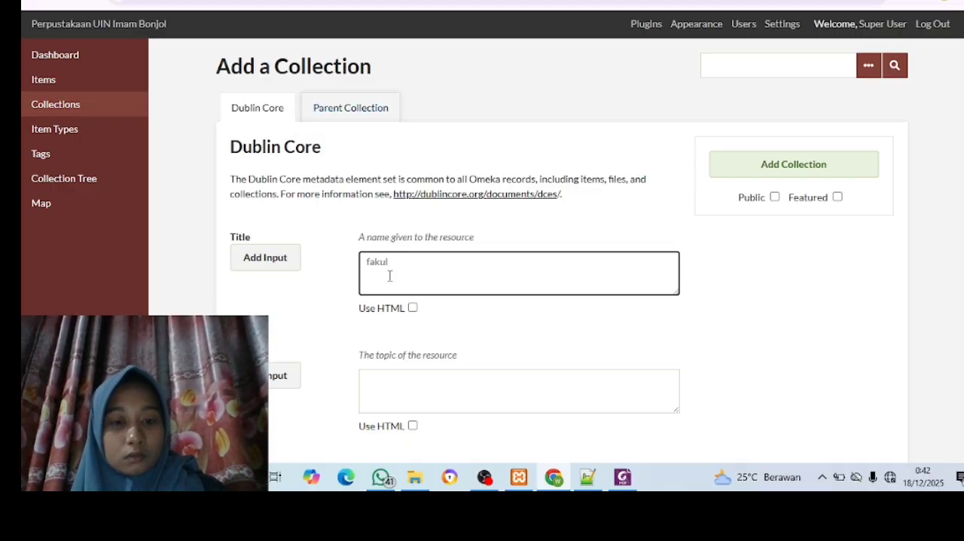
{"action": "type", "text": "tas dak"}
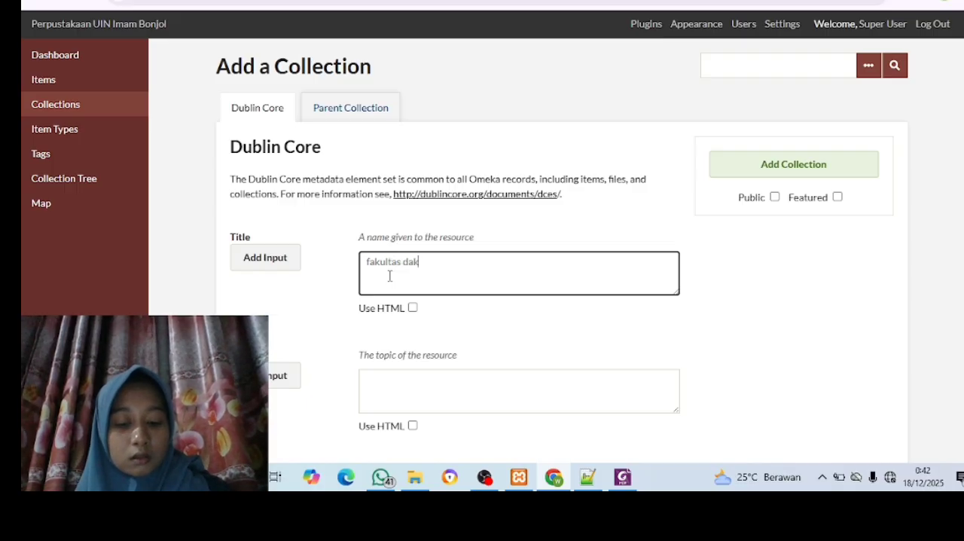
{"action": "type", "text": "wah"}
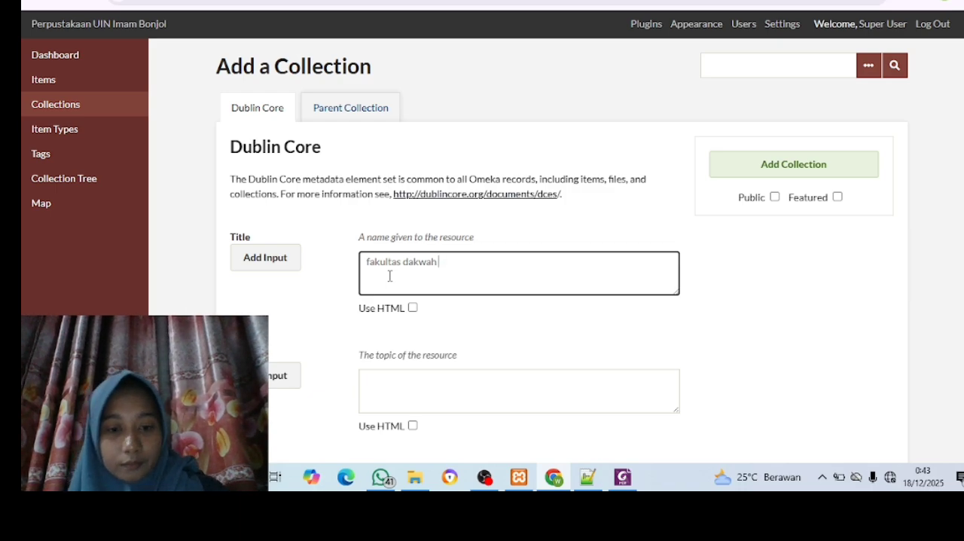
{"action": "type", "text": "dan "}
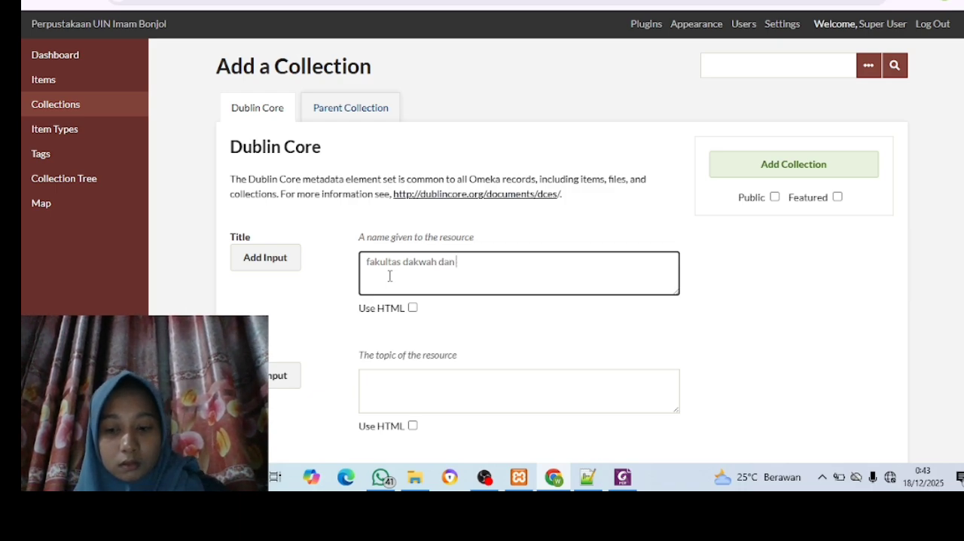
{"action": "type", "text": "il"}
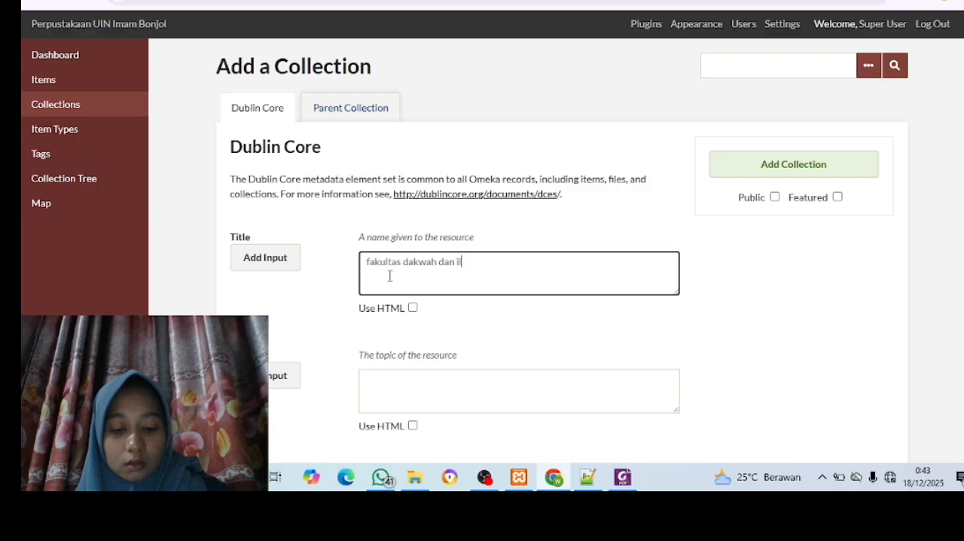
{"action": "type", "text": "m omum"}
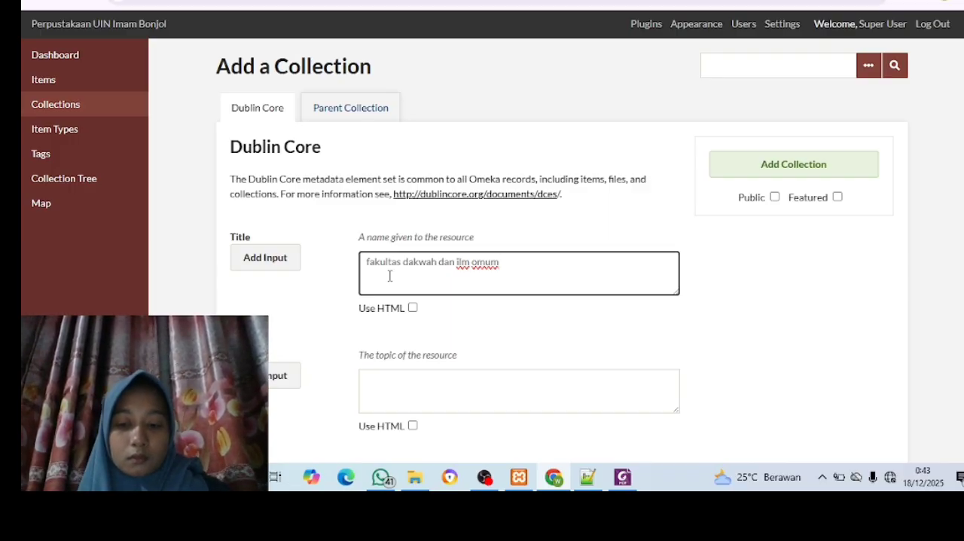
{"action": "key", "text": "BackSpace"}
{"action": "key", "text": "BackSpace"}
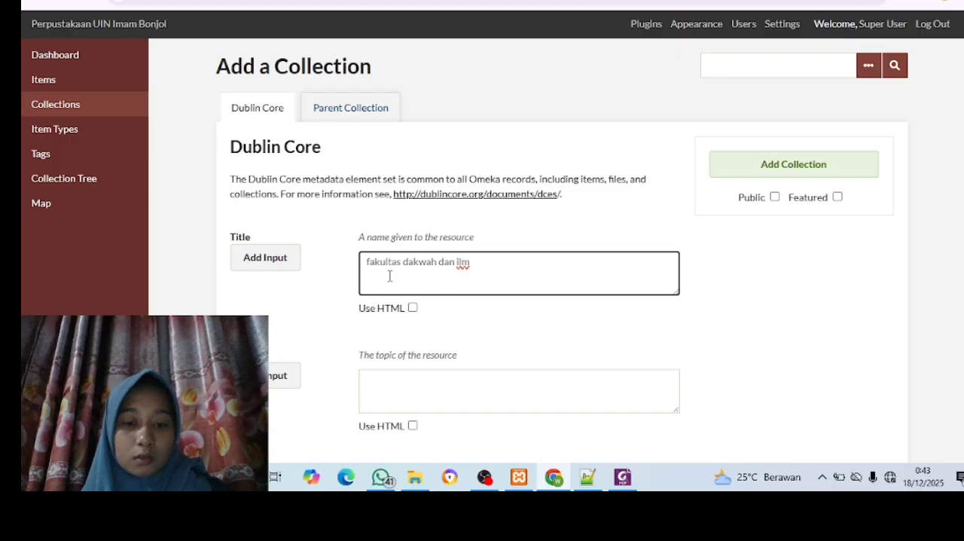
{"action": "key", "text": "BackSpace"}
{"action": "type", "text": "u"}
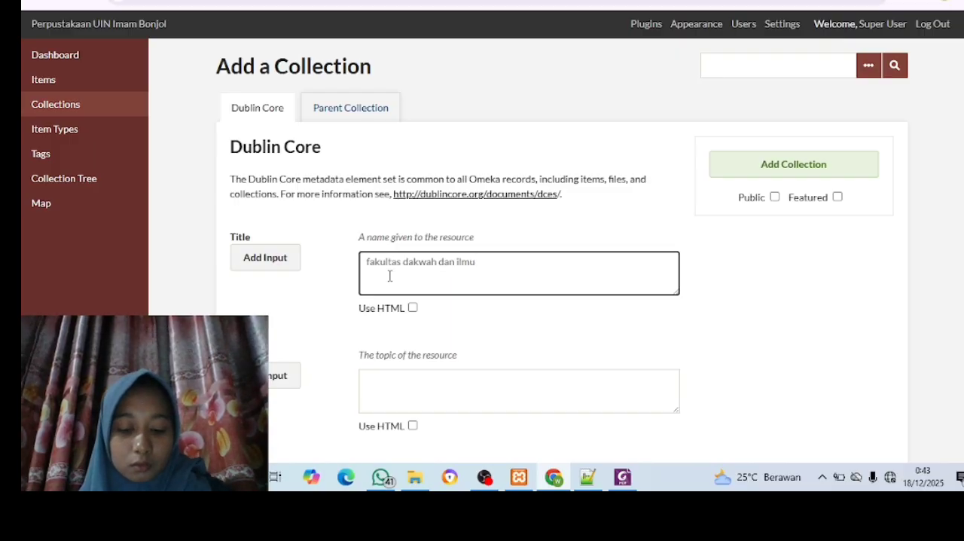
{"action": "type", "text": " komunikasi"}
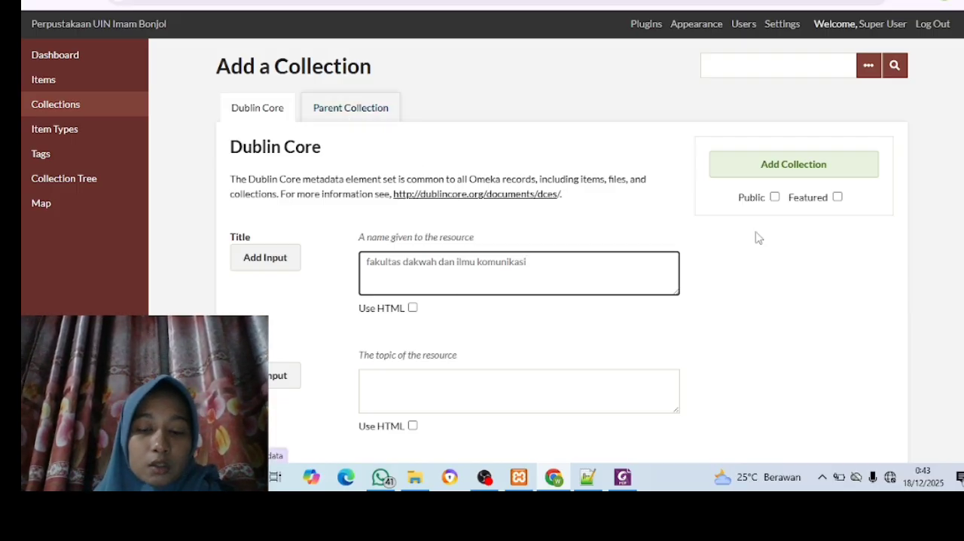
Make the "fakultas dakwah dan ilmu komunikasi" collection public and add it without a parent collection
{"action": "left_click", "coordinate": [775, 196]}
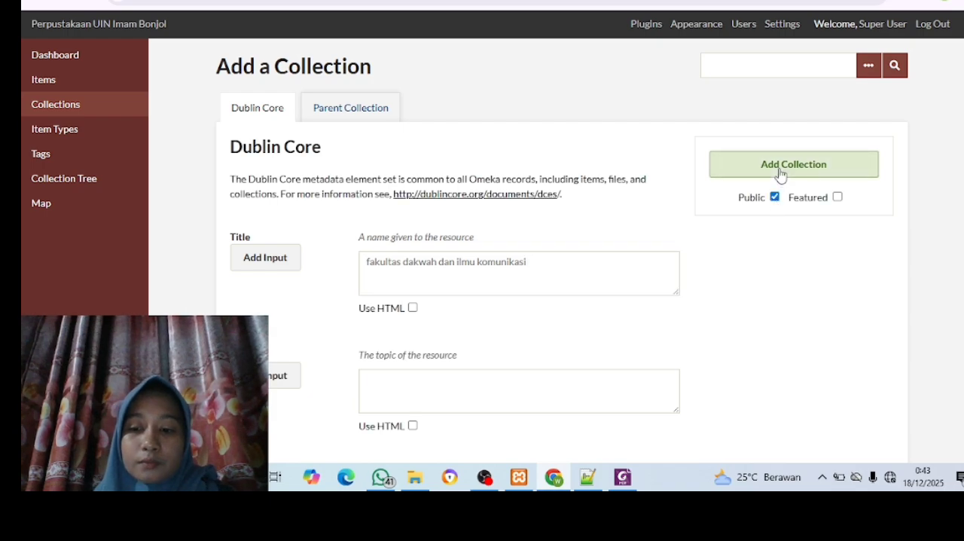
{"action": "left_click", "coordinate": [780, 173]}
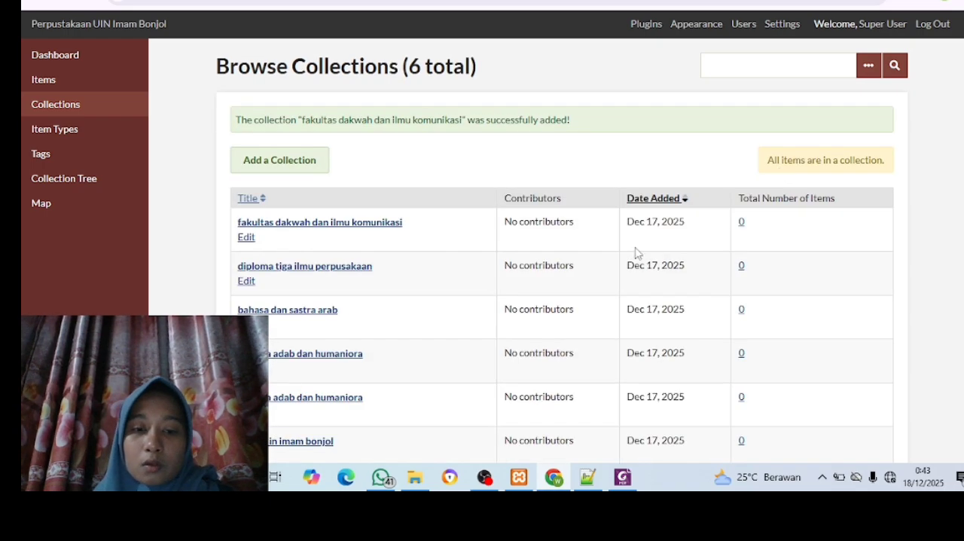
{"action": "scroll", "coordinate": [584, 321], "scroll_direction": "down", "scroll_amount": 1}
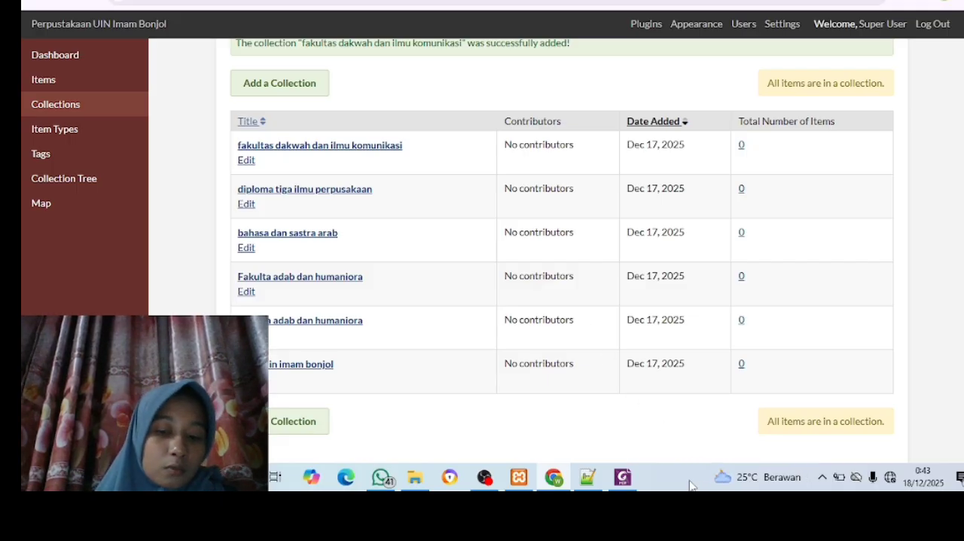
Look up the first programme under Fakultas Dakwah dan Ilmu Komunikasi in the Foxit PDF, and start a new collection in Chrome
{"action": "left_click", "coordinate": [619, 479]}
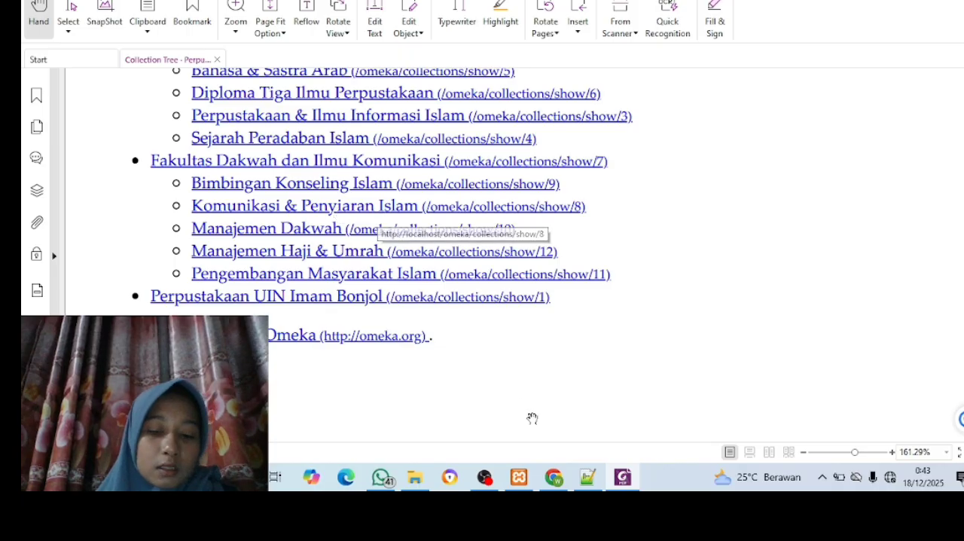
{"action": "mouse_move", "coordinate": [561, 483]}
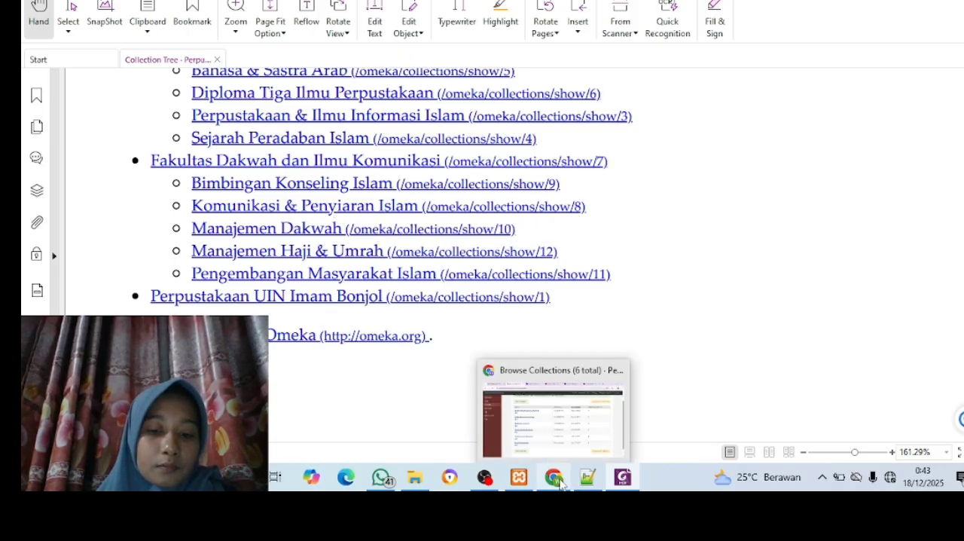
{"action": "left_click", "coordinate": [551, 439]}
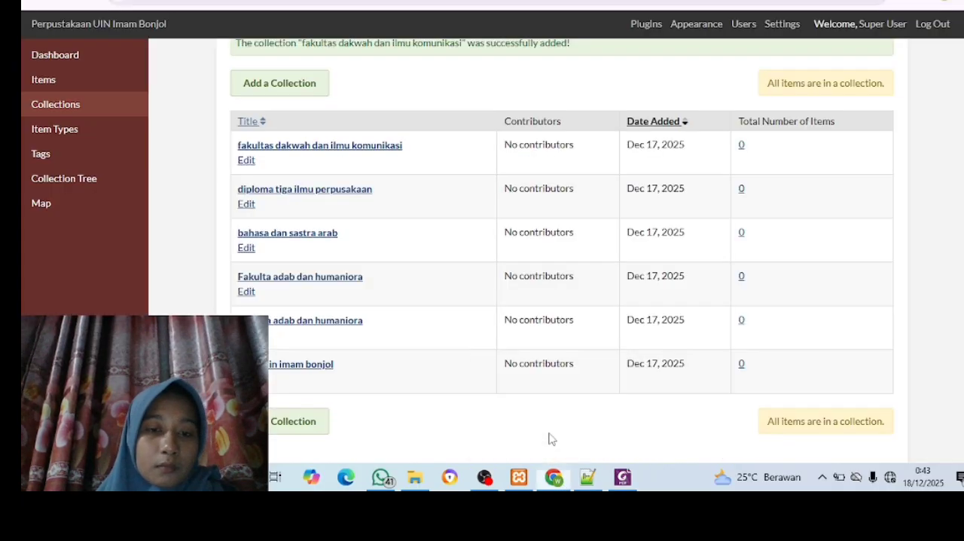
{"action": "left_click", "coordinate": [270, 84]}
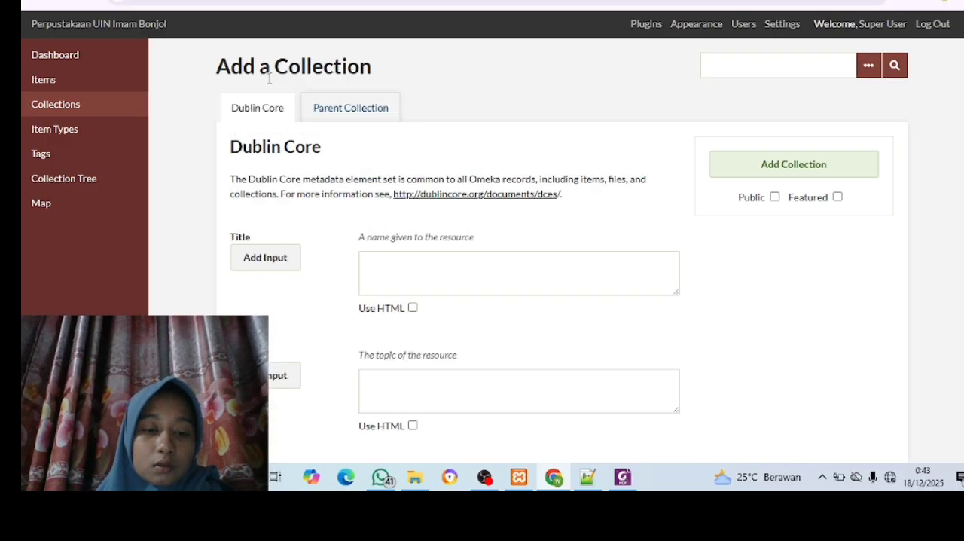
{"action": "left_click", "coordinate": [391, 265]}
{"action": "type", "text": "bi"}
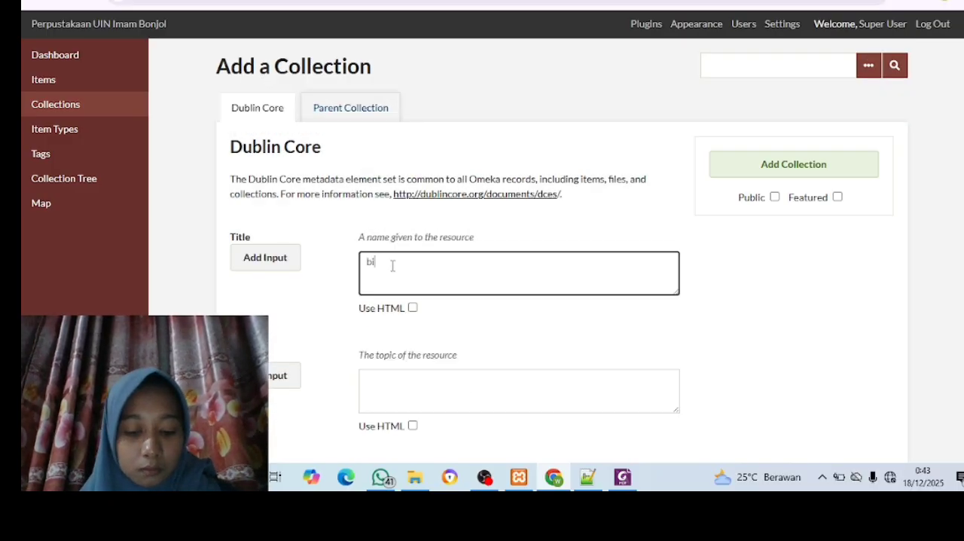
{"action": "type", "text": "mbinan"}
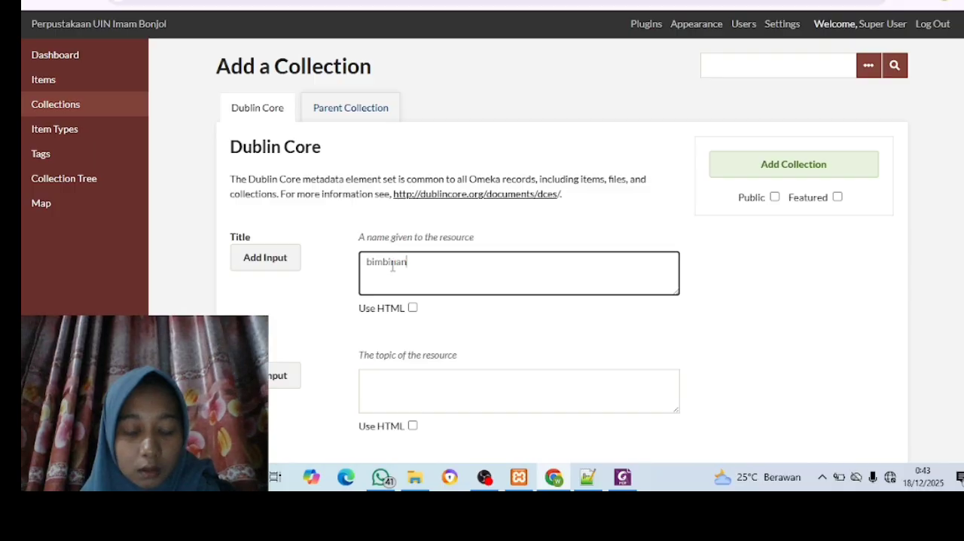
{"action": "type", "text": " ko"}
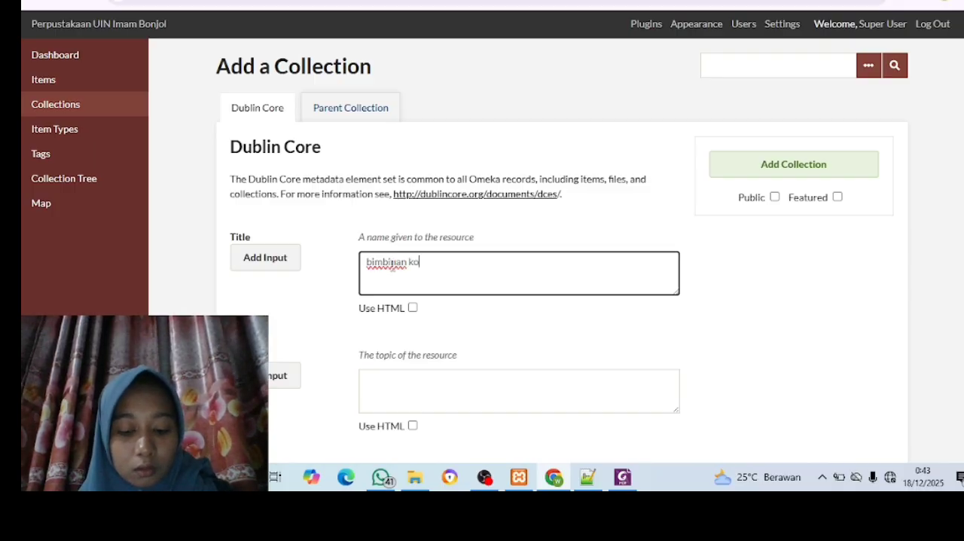
{"action": "type", "text": "nseling"}
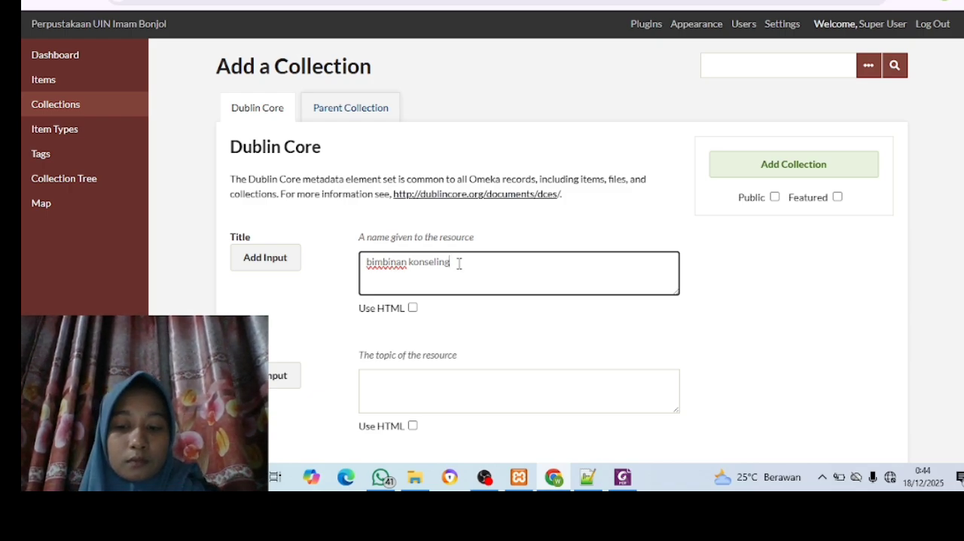
{"action": "key", "text": "BackSpace"}
{"action": "key", "text": "BackSpace"}
{"action": "key", "text": "BackSpace"}
{"action": "key", "text": "BackSpace"}
{"action": "key", "text": "BackSpace"}
{"action": "key", "text": "BackSpace"}
{"action": "key", "text": "BackSpace"}
{"action": "key", "text": "BackSpace"}
{"action": "key", "text": "BackSpace"}
{"action": "key", "text": "BackSpace"}
{"action": "key", "text": "BackSpace"}
{"action": "key", "text": "BackSpace"}
{"action": "key", "text": "BackSpace"}
{"action": "key", "text": "BackSpace"}
{"action": "key", "text": "BackSpace"}
{"action": "key", "text": "BackSpace"}
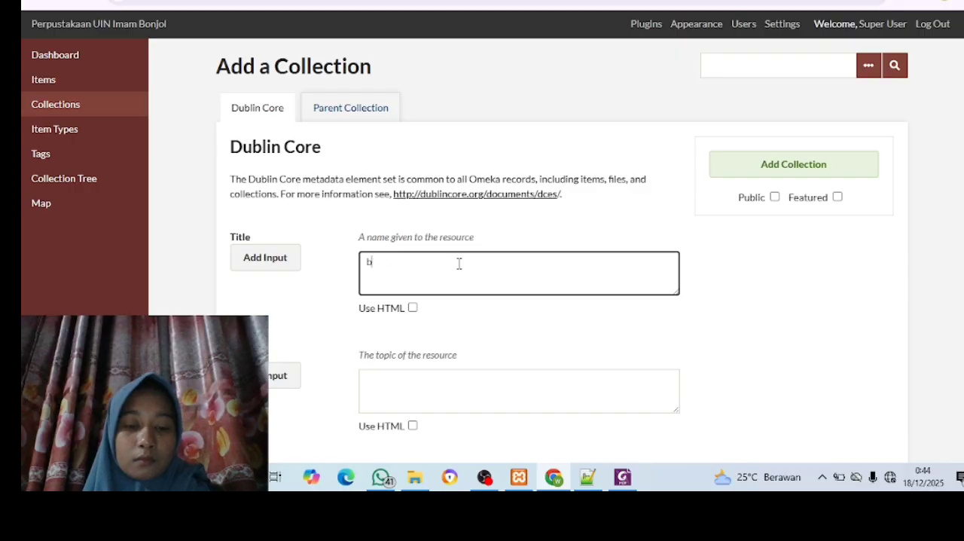
Enter "bimbingan konseling islam" as the new collection's Dublin Core title
{"action": "type", "text": "bi"}
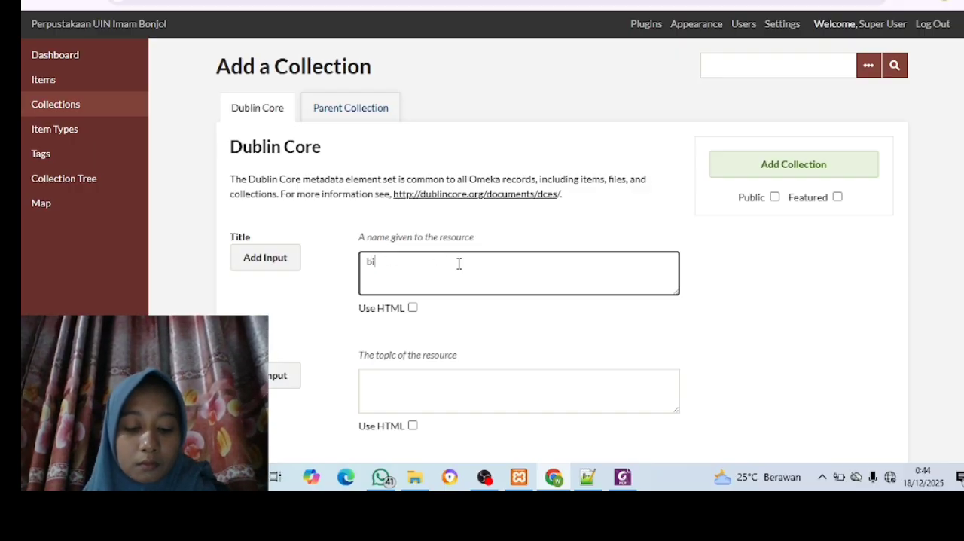
{"action": "type", "text": "mbingan"}
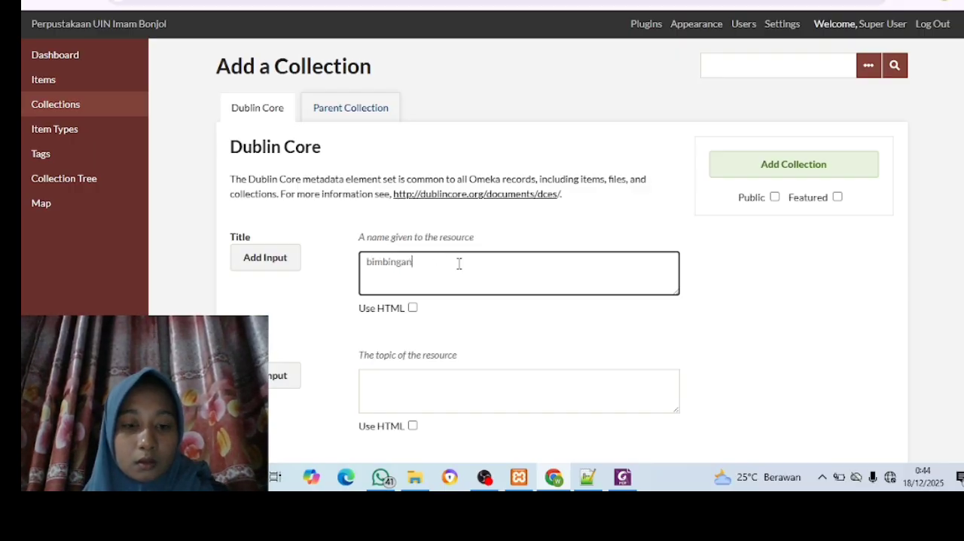
{"action": "type", "text": " kons"}
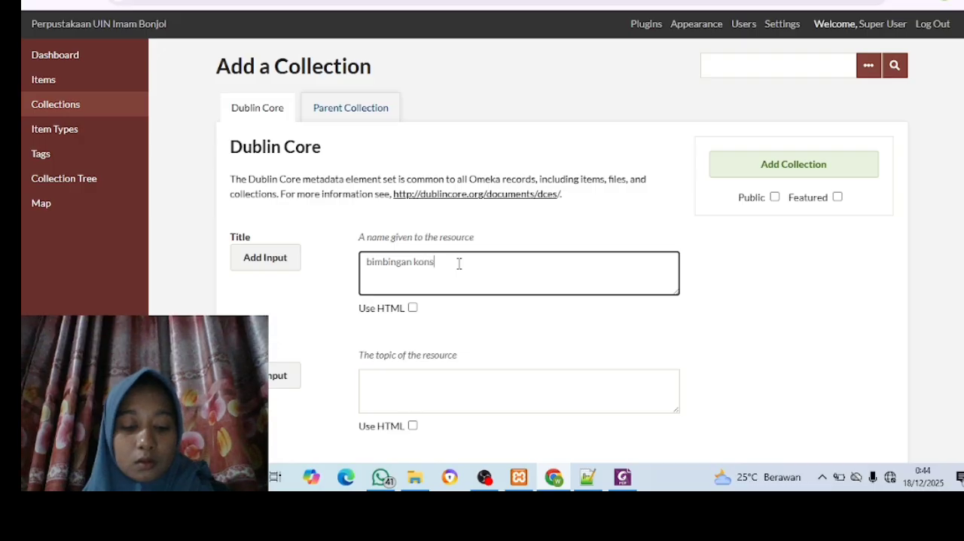
{"action": "type", "text": "eling"}
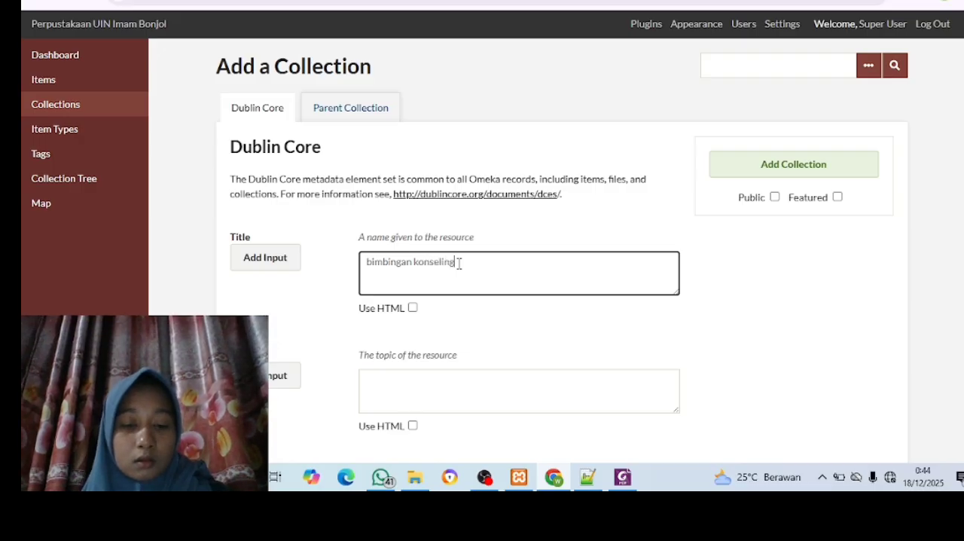
{"action": "type", "text": " isl"}
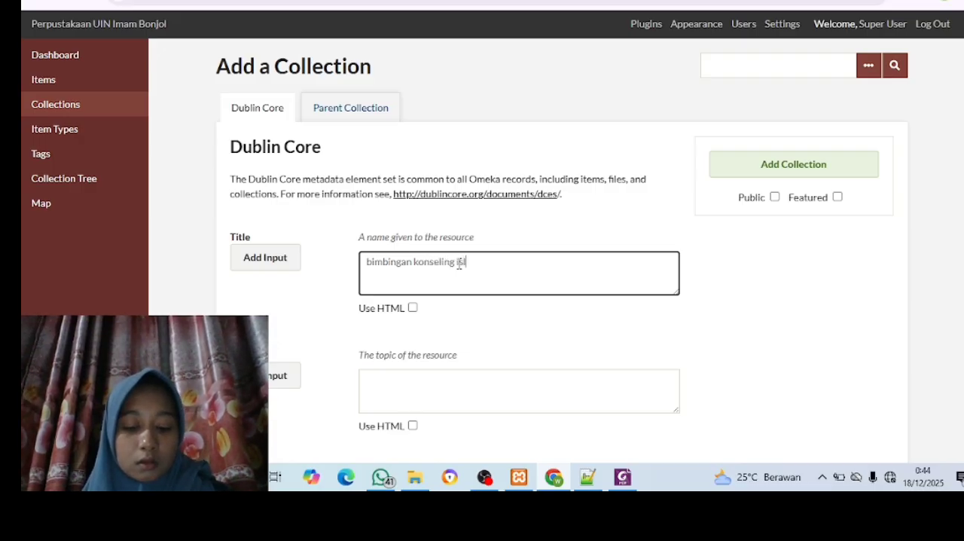
{"action": "type", "text": "am"}
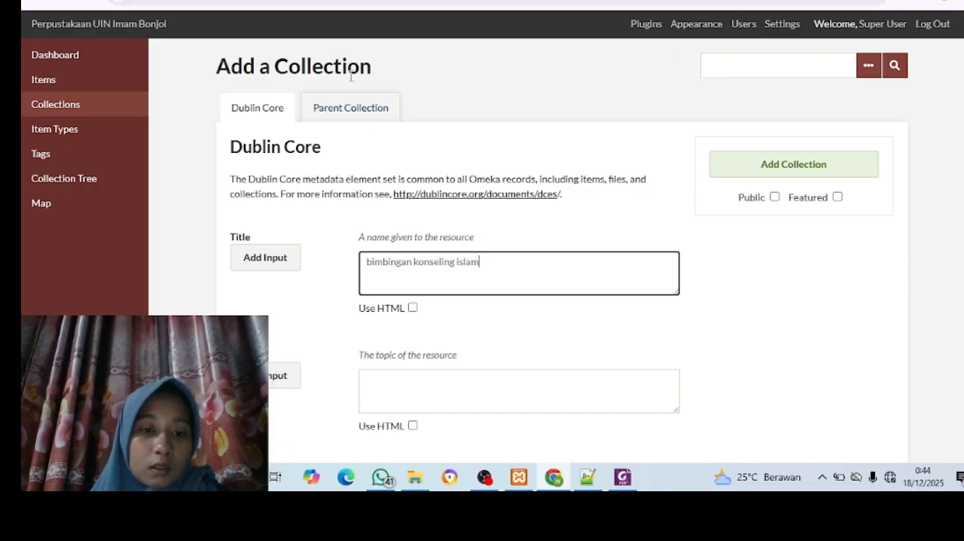
Add the collection as a public child of "fakultas dakwah dan ilmu komunikasi" and check its nesting in the Collection Tree
{"action": "left_click", "coordinate": [351, 112]}
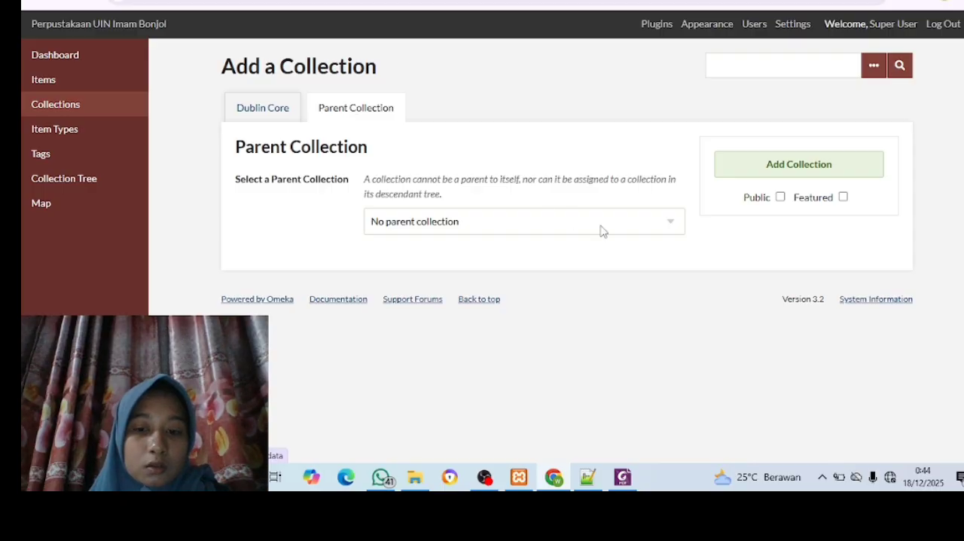
{"action": "left_click", "coordinate": [676, 227]}
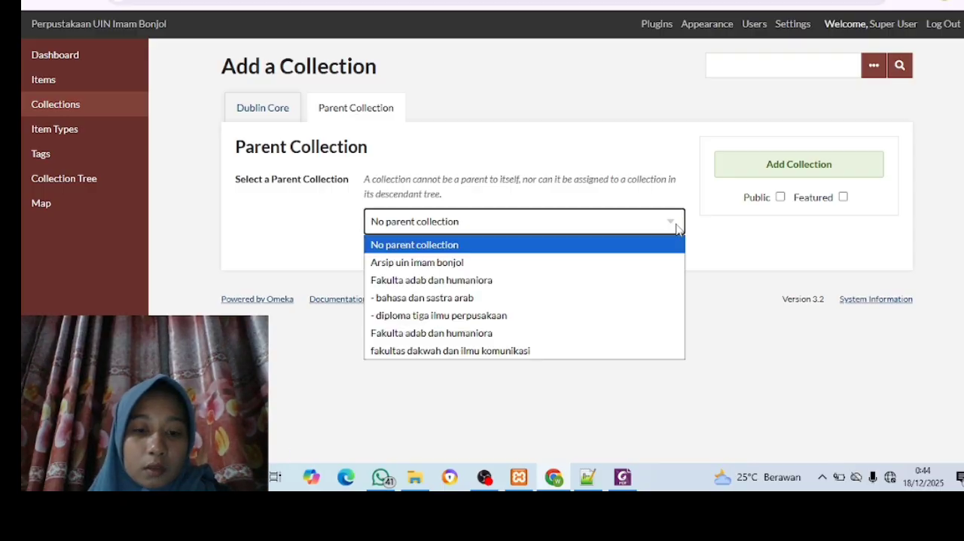
{"action": "left_click", "coordinate": [489, 351]}
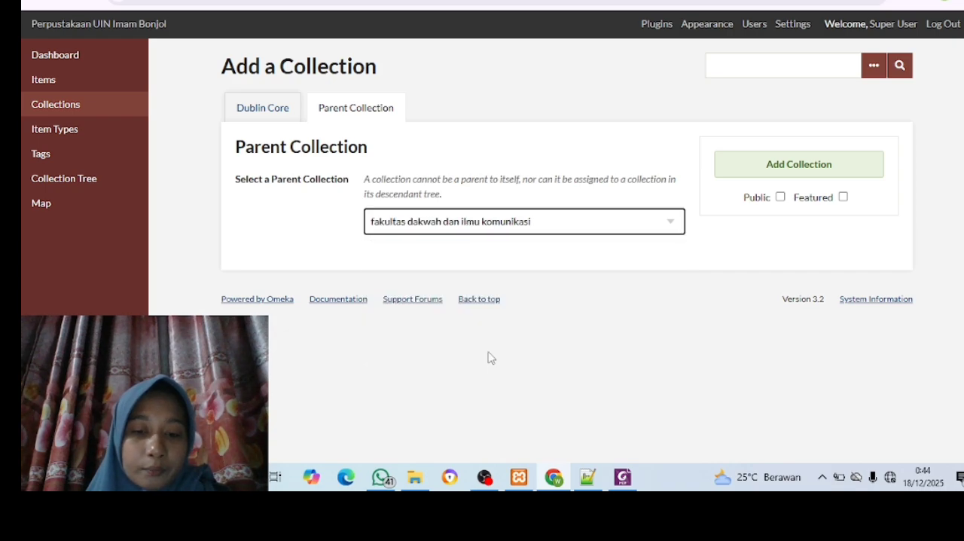
{"action": "left_click", "coordinate": [781, 196]}
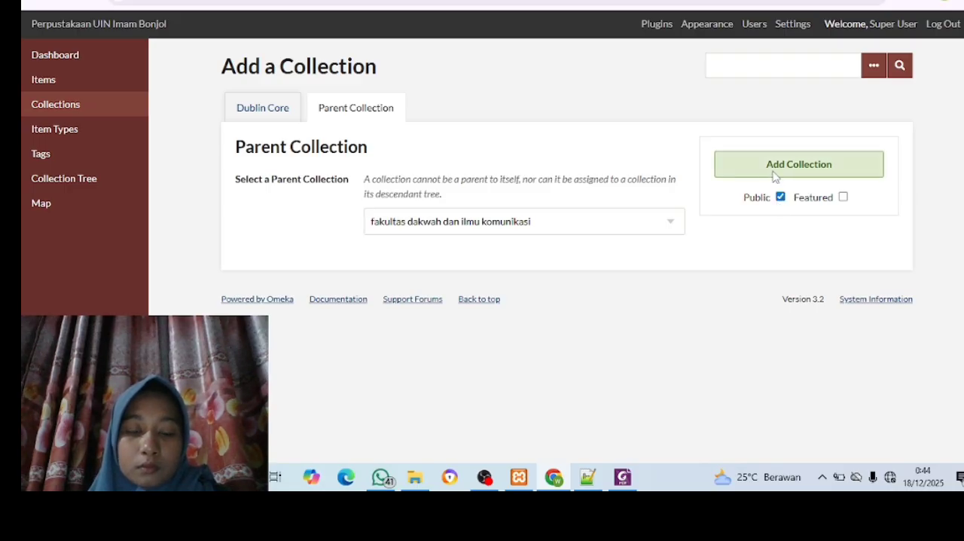
{"action": "left_click", "coordinate": [774, 172]}
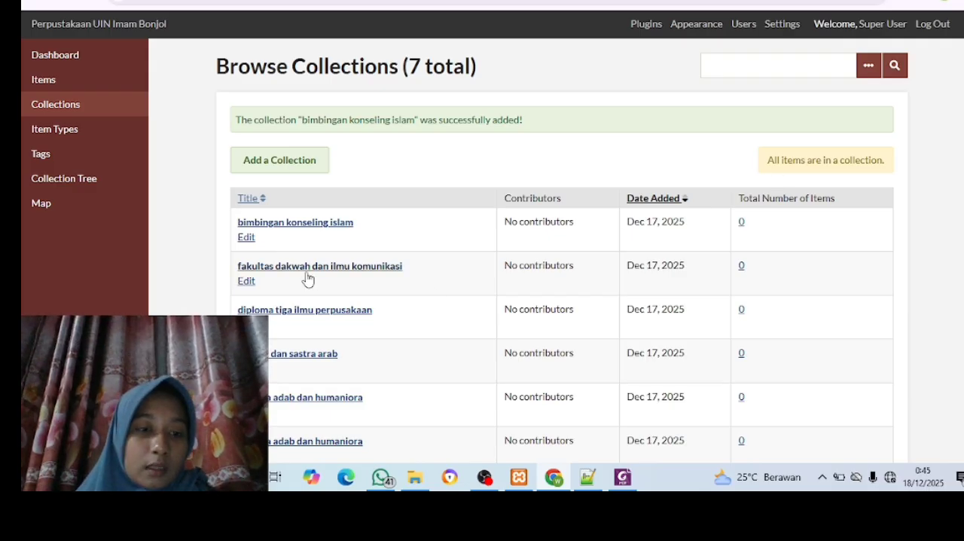
{"action": "left_click", "coordinate": [69, 189]}
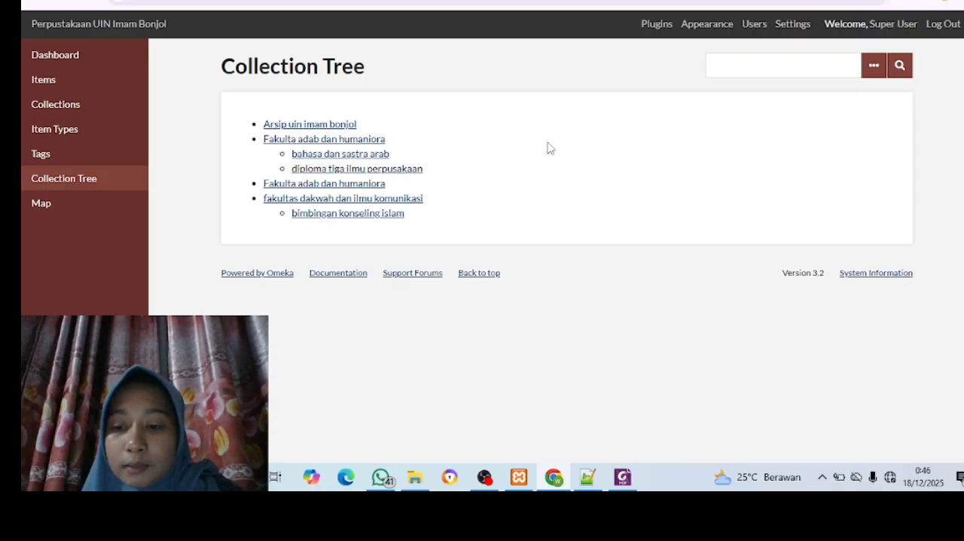
Open the items list, and in File Explorer examine the Photo folder under File Item Digital in D:'s "Bahan Latihan Penggunaan Omeka Classic" folder
{"action": "left_click", "coordinate": [92, 92]}
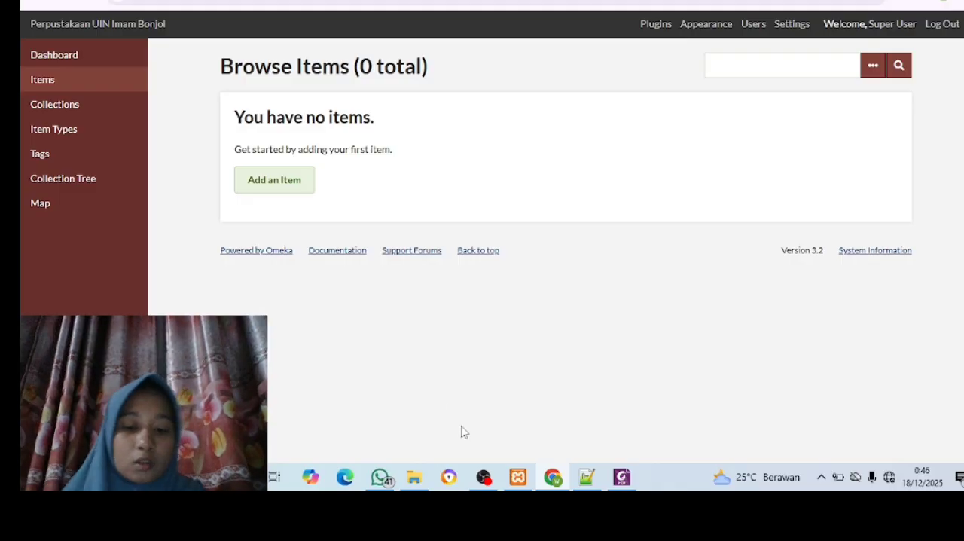
{"action": "left_click", "coordinate": [414, 477]}
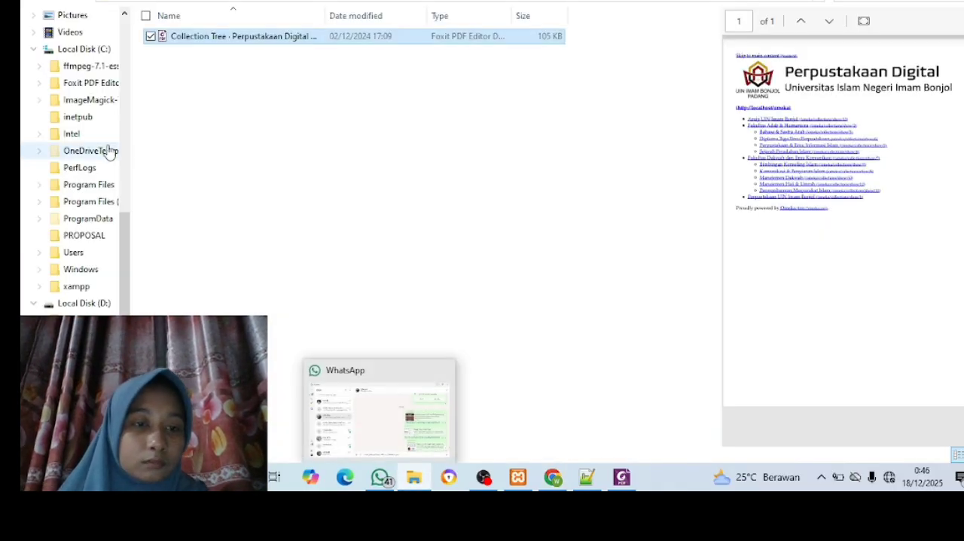
{"action": "left_click", "coordinate": [85, 303]}
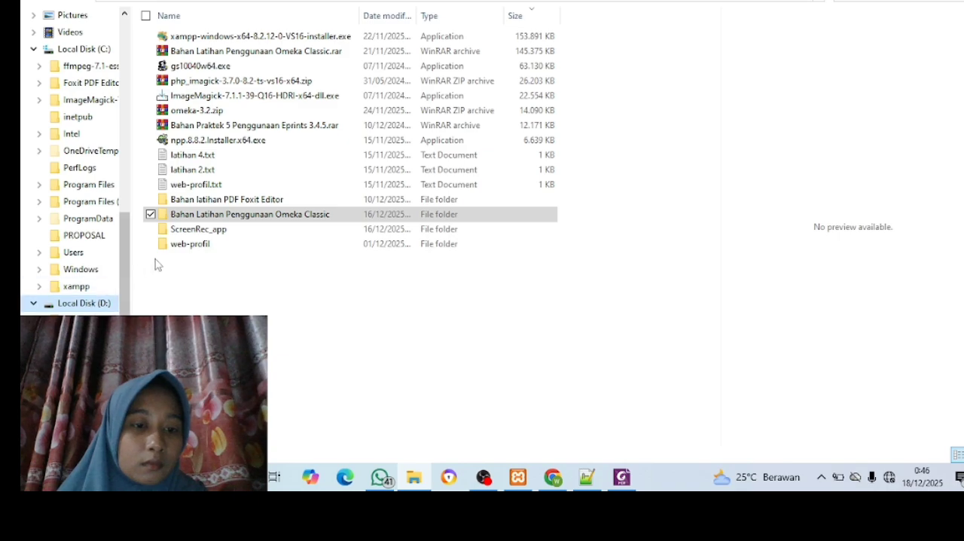
{"action": "double_click", "coordinate": [215, 216]}
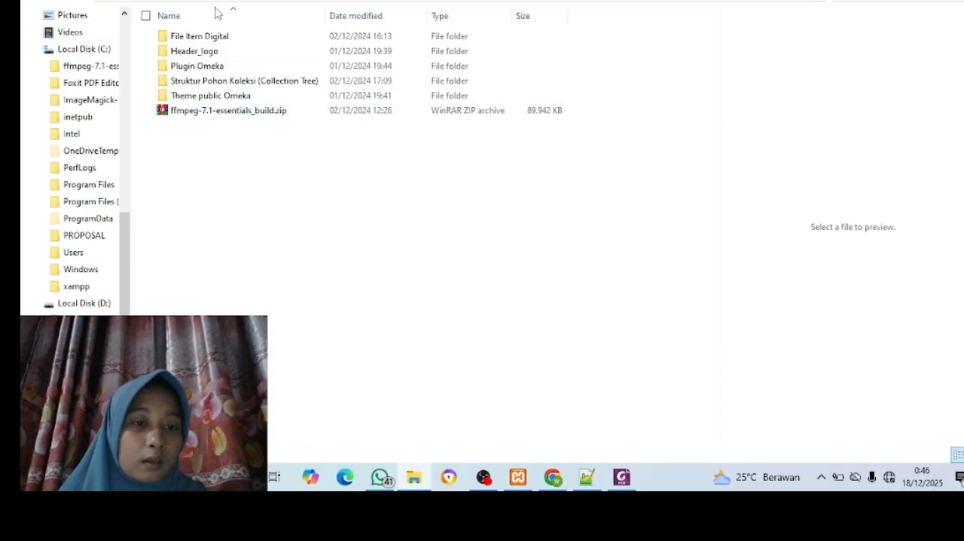
{"action": "double_click", "coordinate": [217, 43]}
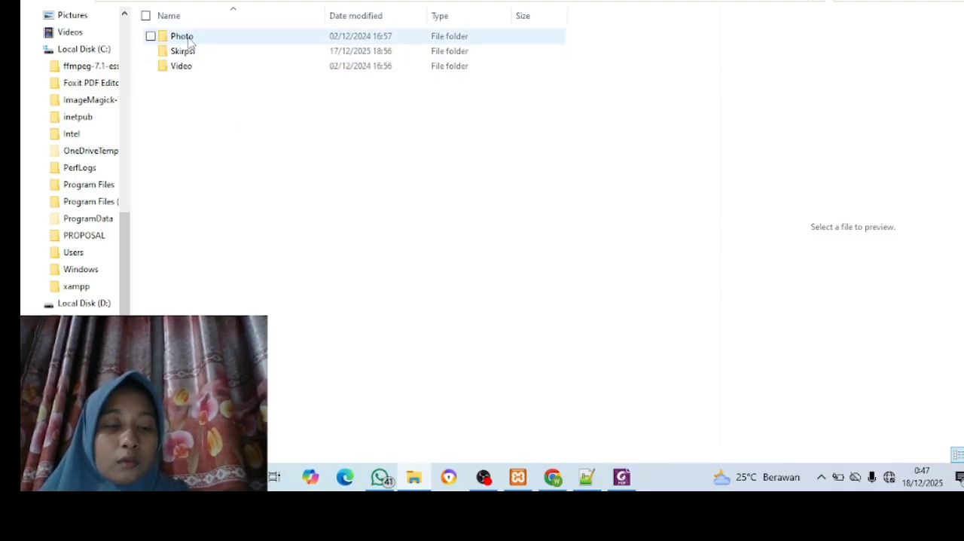
{"action": "mouse_move", "coordinate": [190, 42]}
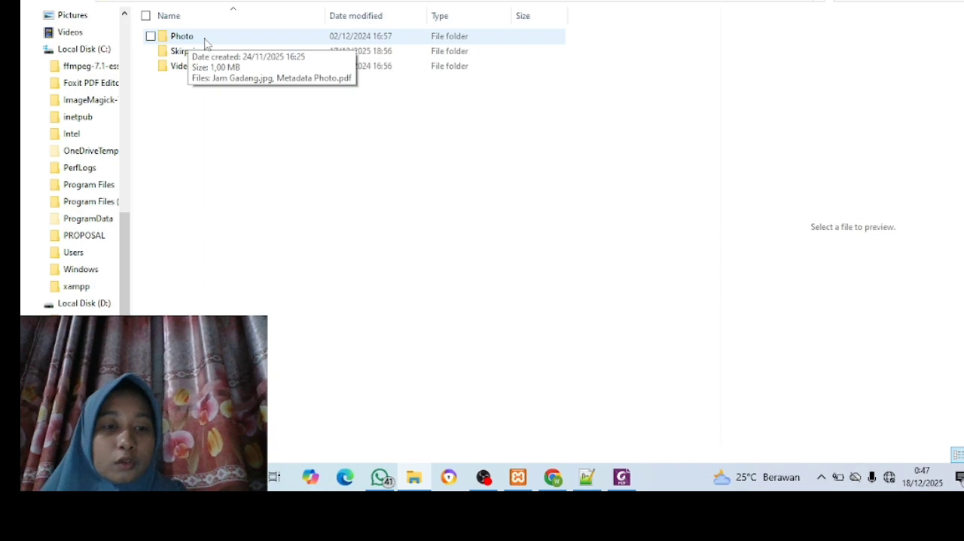
{"action": "double_click", "coordinate": [205, 43]}
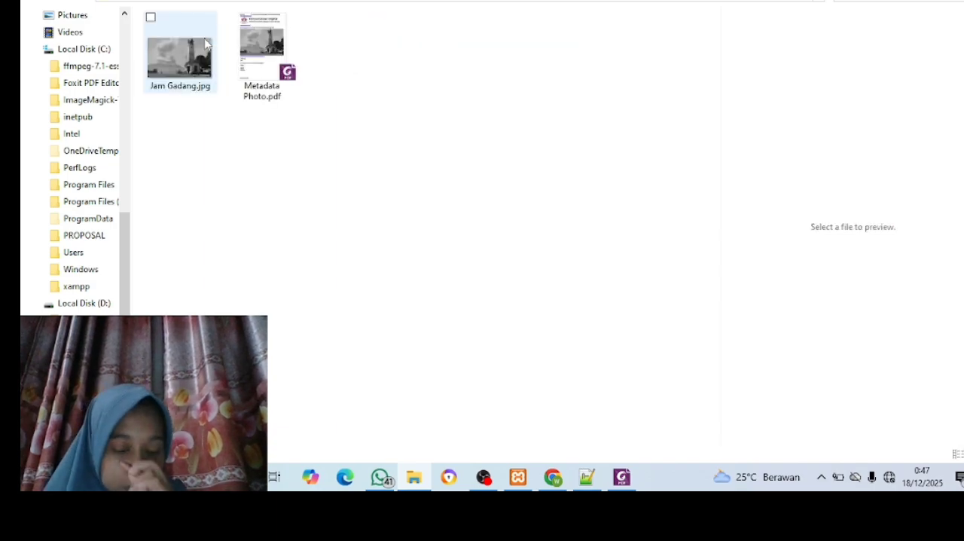
{"action": "mouse_move", "coordinate": [200, 43]}
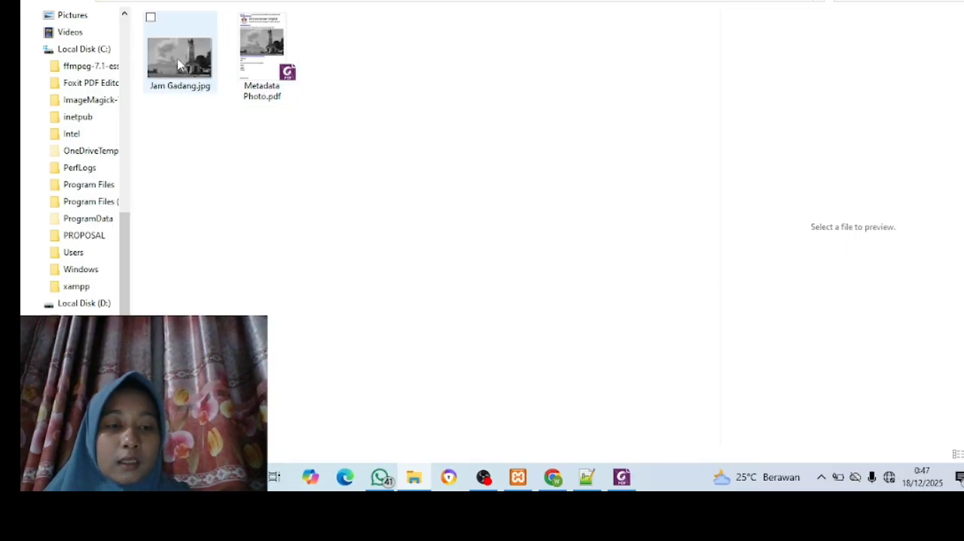
{"action": "mouse_move", "coordinate": [179, 65]}
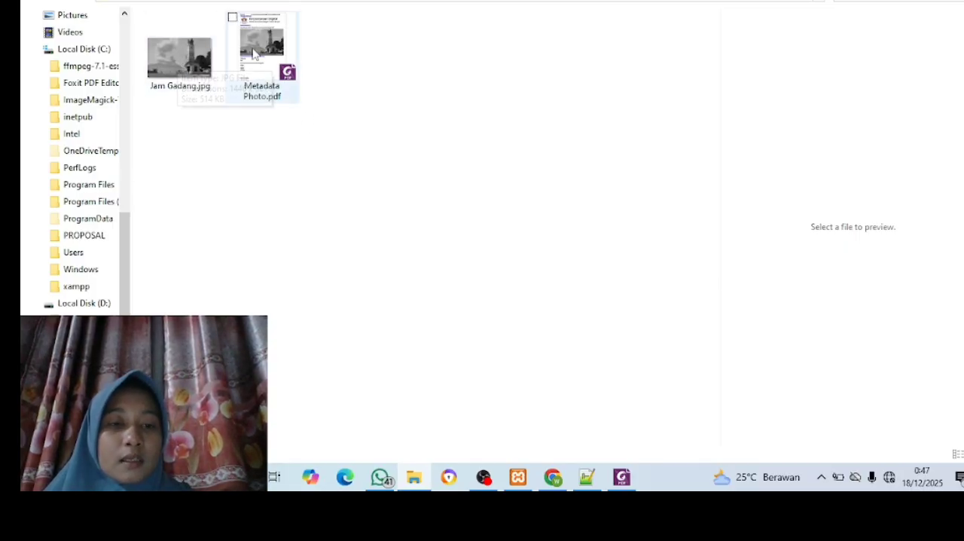
{"action": "mouse_move", "coordinate": [267, 64]}
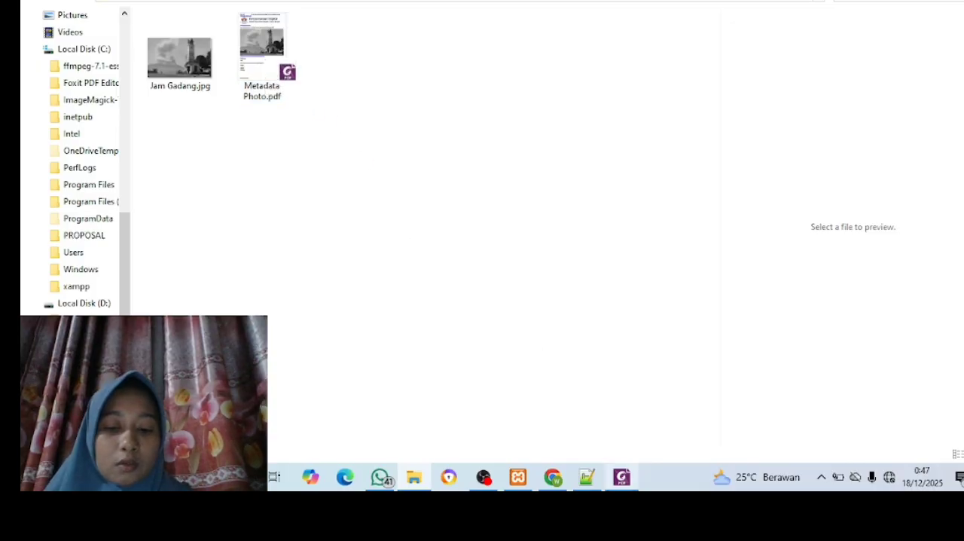
Return to Chrome, start a new item, and review its Dublin Core fields
{"action": "left_click", "coordinate": [553, 482]}
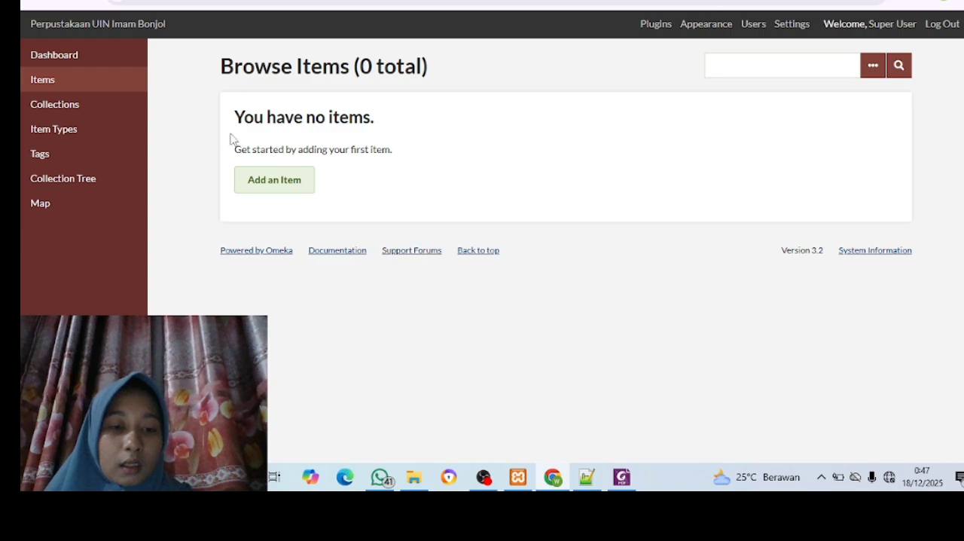
{"action": "left_click", "coordinate": [277, 183]}
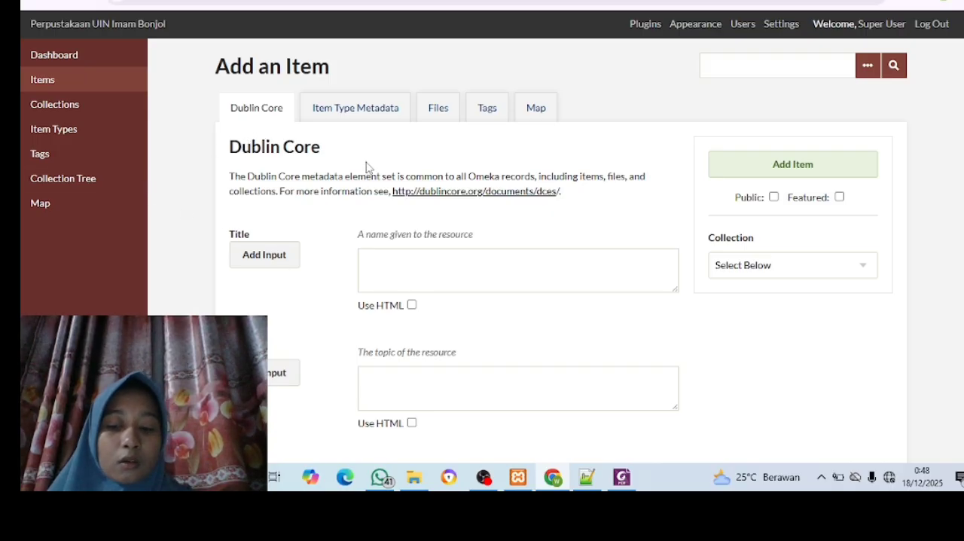
{"action": "scroll", "coordinate": [529, 271], "scroll_direction": "down", "scroll_amount": 5}
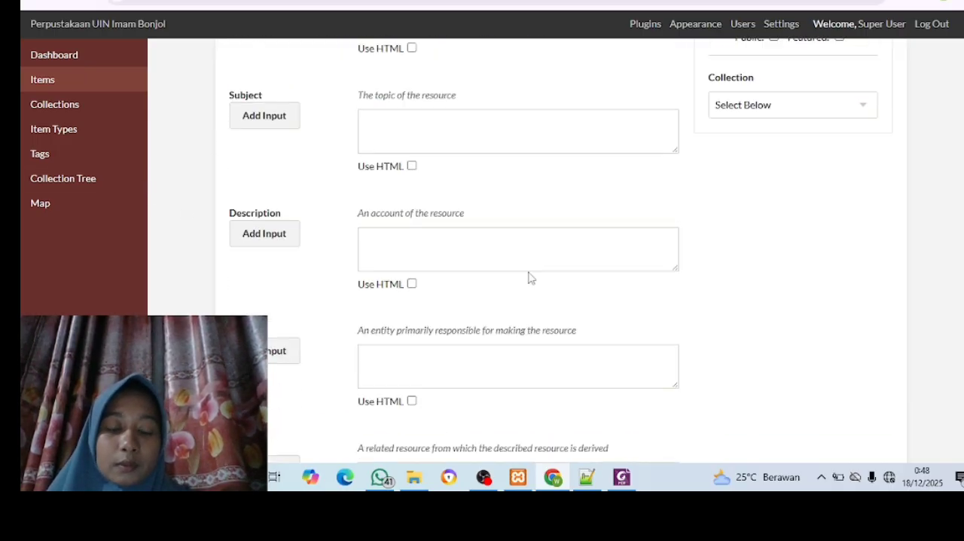
{"action": "scroll", "coordinate": [530, 275], "scroll_direction": "up", "scroll_amount": 3}
{"action": "scroll", "coordinate": [530, 275], "scroll_direction": "up", "scroll_amount": 3}
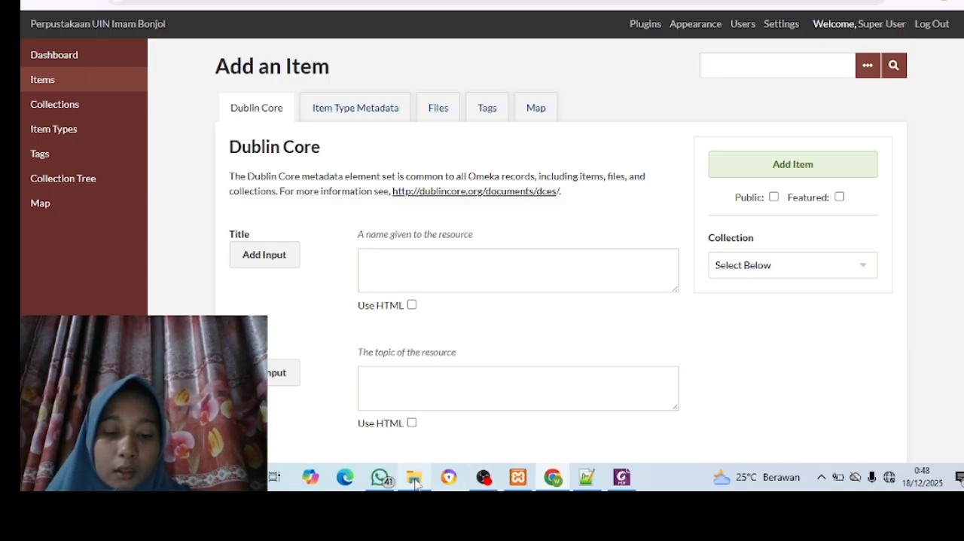
Switch to File Explorer and open Metadata Photo.pdf from the Photo folder
{"action": "mouse_move", "coordinate": [414, 482]}
{"action": "left_click", "coordinate": [419, 437]}
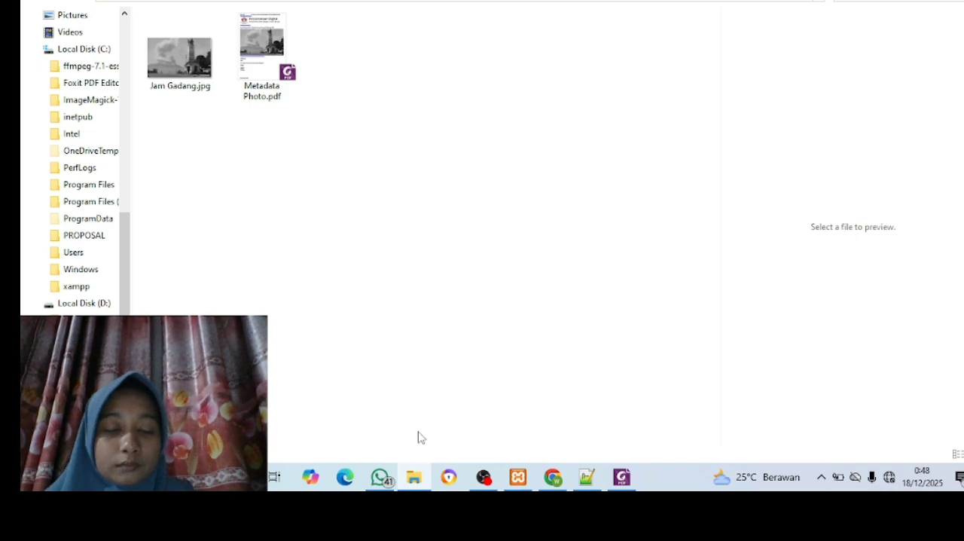
{"action": "left_click", "coordinate": [260, 44]}
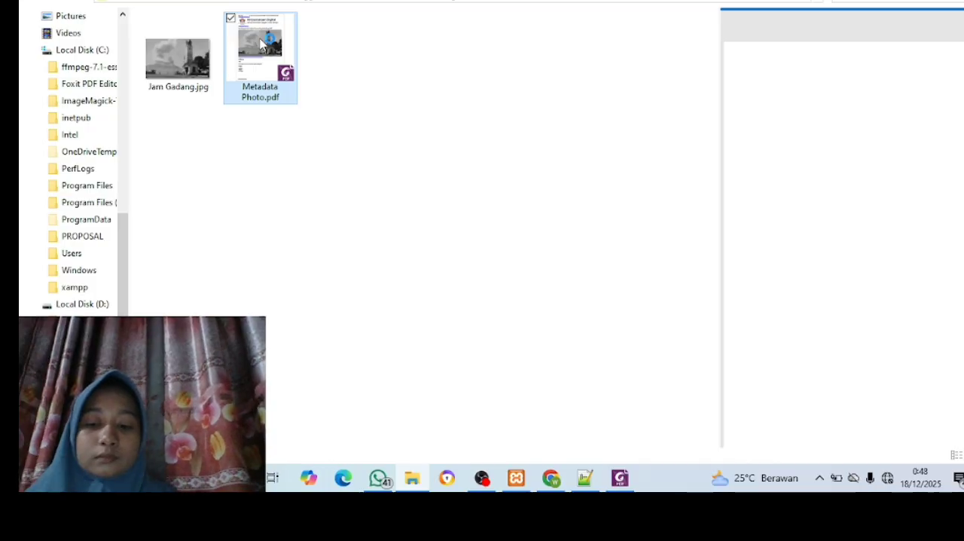
{"action": "double_click", "coordinate": [261, 43]}
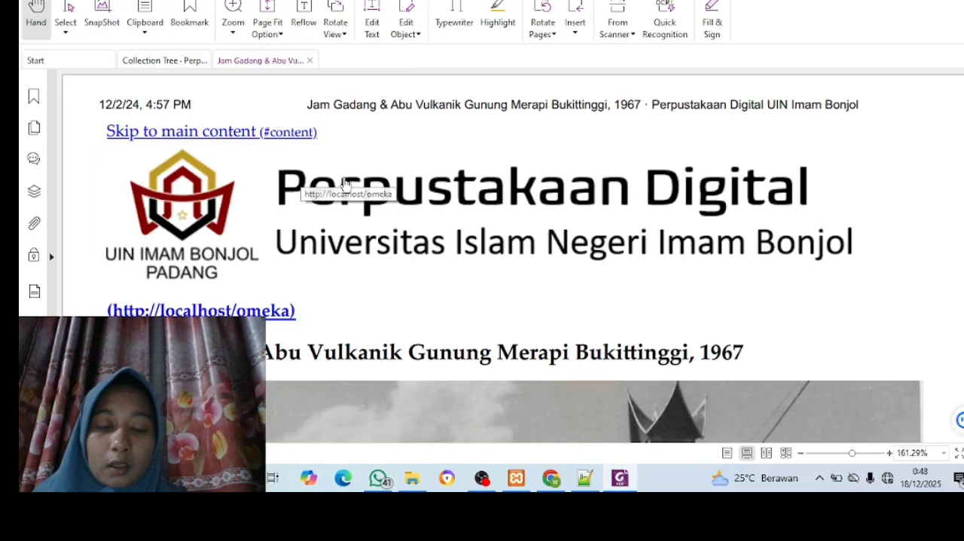
Examine the first page of the metadata PDF: the page heading, the photo, and the Dublin Core Title and Subject entries
{"action": "scroll", "coordinate": [287, 143], "scroll_direction": "down", "scroll_amount": 3}
{"action": "scroll", "coordinate": [289, 143], "scroll_direction": "down", "scroll_amount": 10}
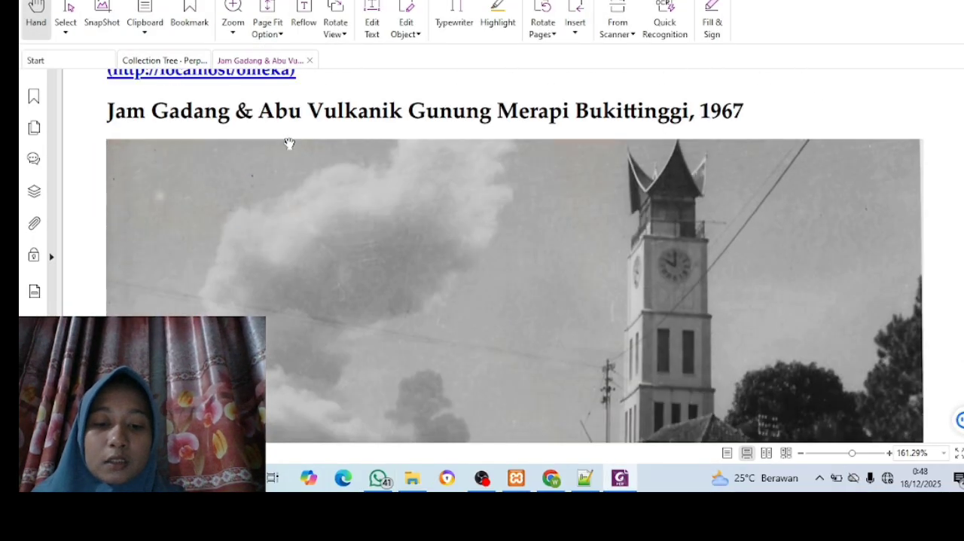
{"action": "scroll", "coordinate": [289, 143], "scroll_direction": "down", "scroll_amount": 10}
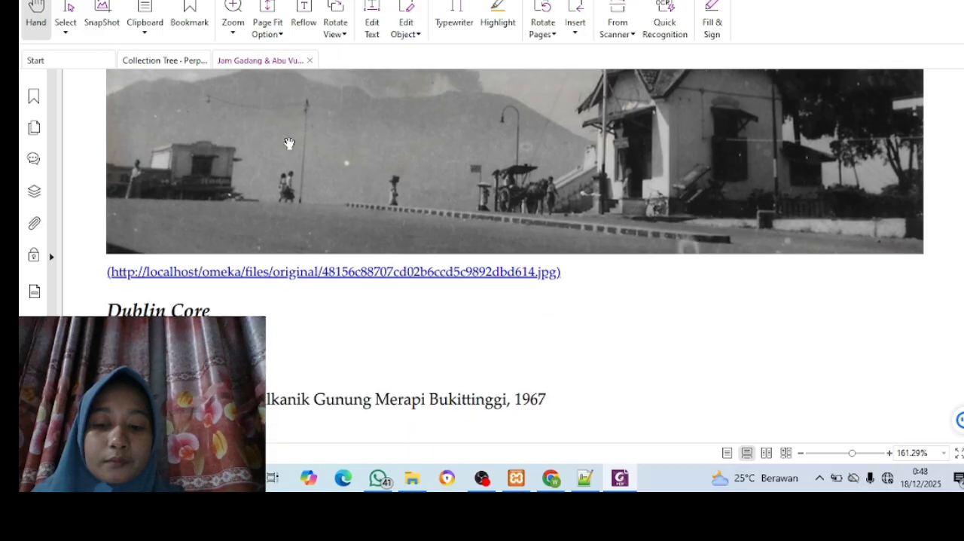
{"action": "scroll", "coordinate": [290, 143], "scroll_direction": "down", "scroll_amount": 2}
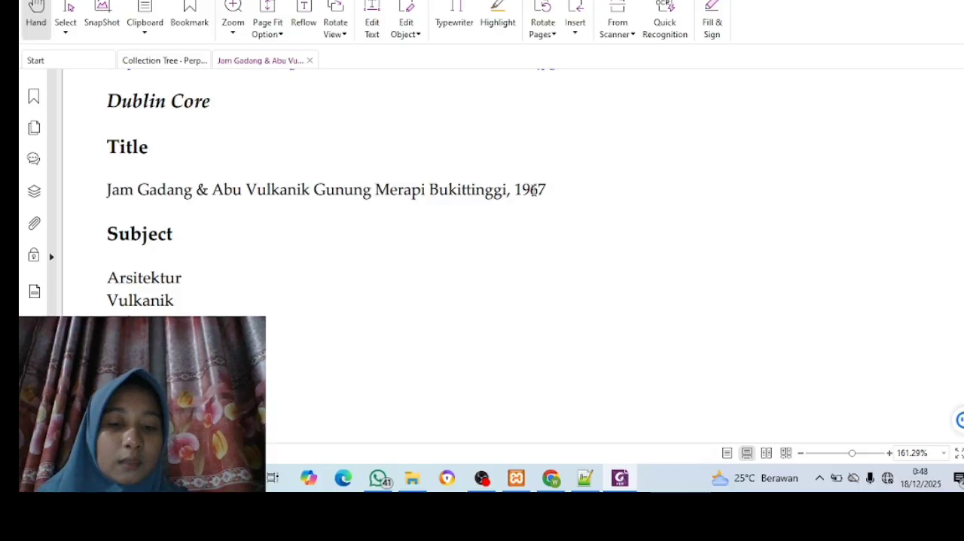
{"action": "scroll", "coordinate": [572, 197], "scroll_direction": "up", "scroll_amount": 3}
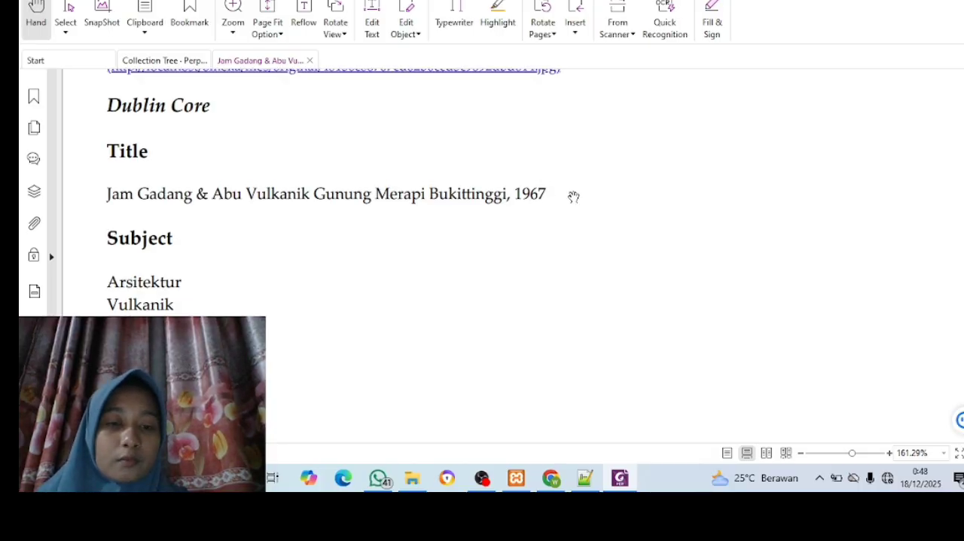
{"action": "scroll", "coordinate": [623, 252], "scroll_direction": "up", "scroll_amount": 2}
{"action": "scroll", "coordinate": [623, 253], "scroll_direction": "up", "scroll_amount": 9}
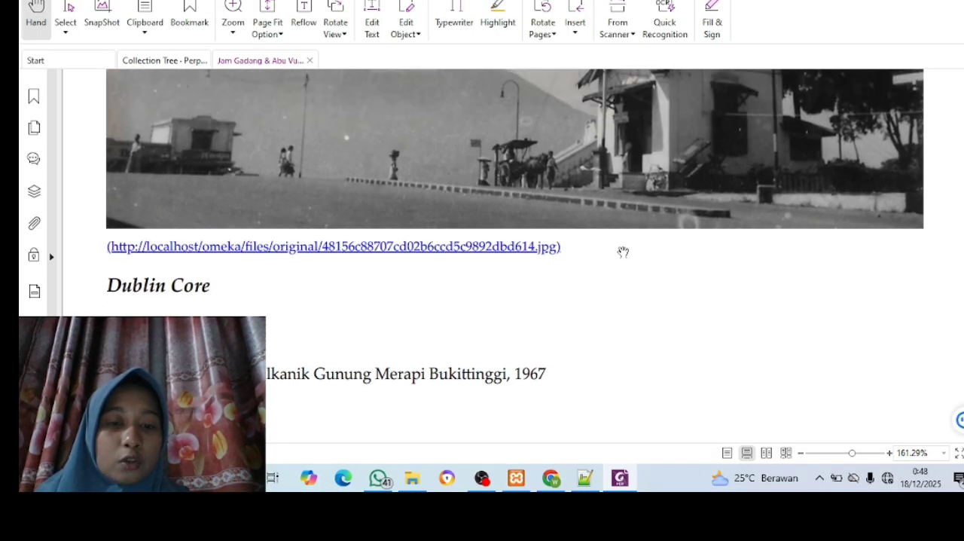
{"action": "scroll", "coordinate": [623, 252], "scroll_direction": "down", "scroll_amount": 8}
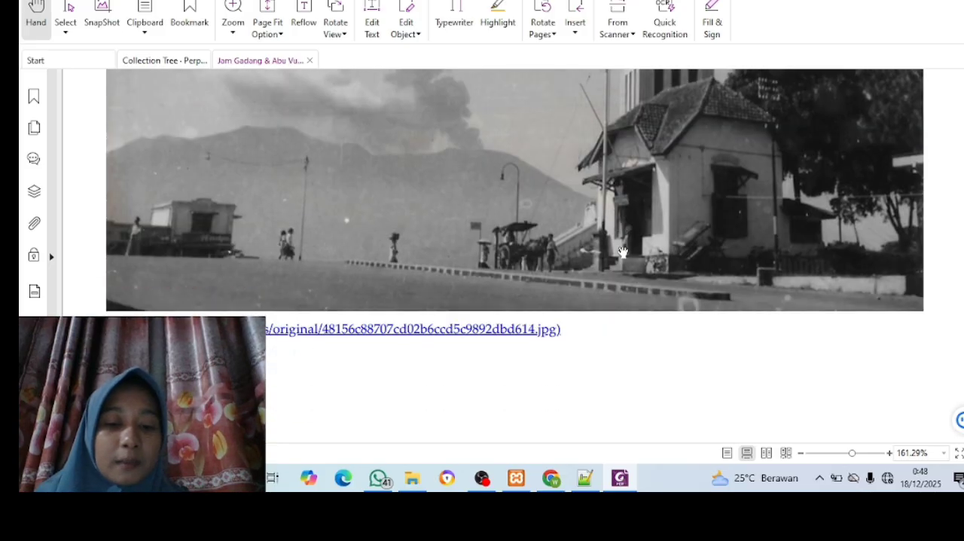
{"action": "scroll", "coordinate": [623, 253], "scroll_direction": "down", "scroll_amount": 6}
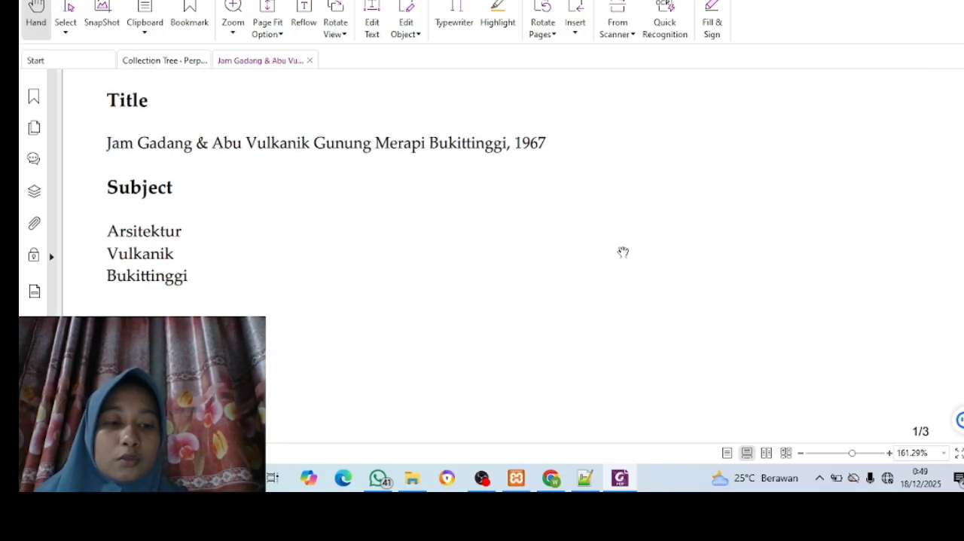
Copy the title "Jam Gadang & Abu Vulkanik Gunung Merapi Bukittinggi, 1967" from the PDF into the new item's Title in Chrome
{"action": "scroll", "coordinate": [623, 252], "scroll_direction": "down", "scroll_amount": 2}
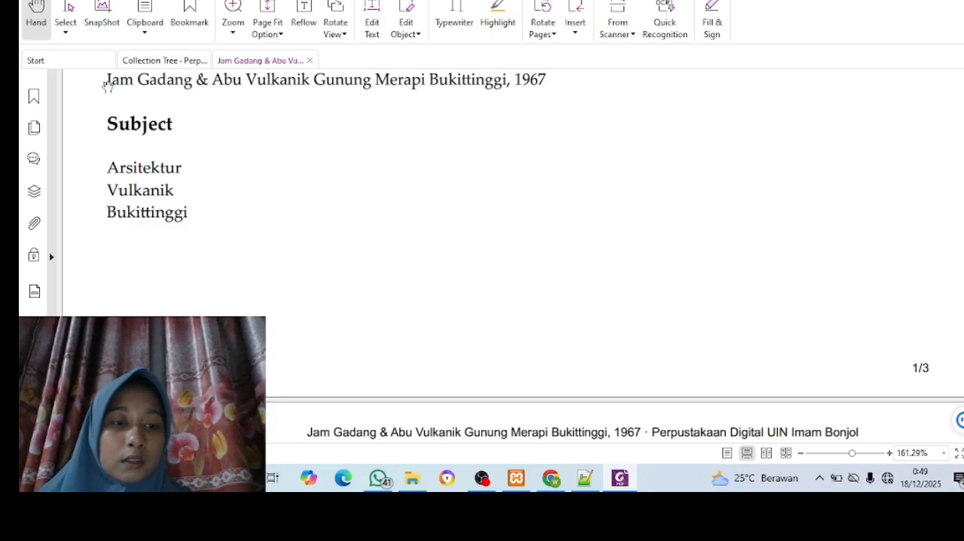
{"action": "left_click_drag", "start_coordinate": [107, 80], "coordinate": [561, 114]}
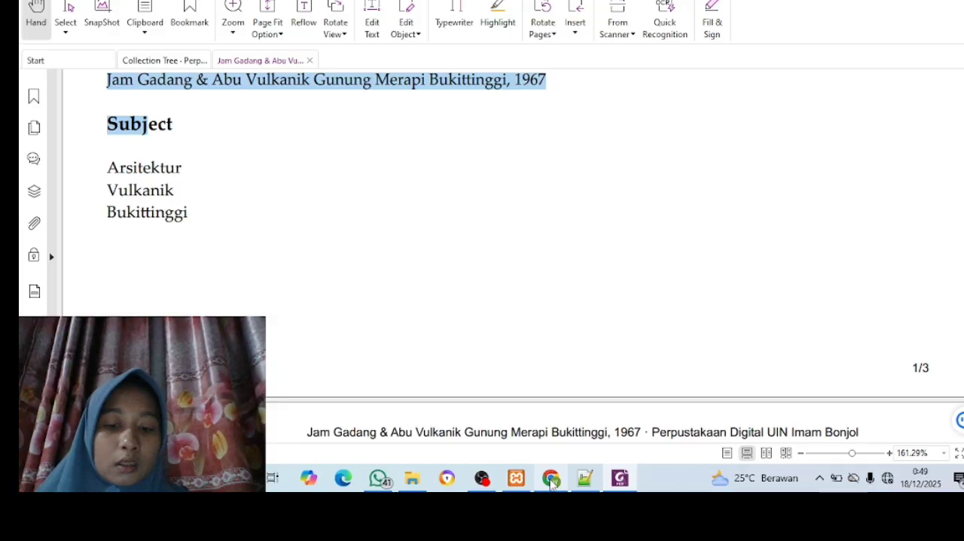
{"action": "mouse_move", "coordinate": [552, 481]}
{"action": "left_click", "coordinate": [546, 432]}
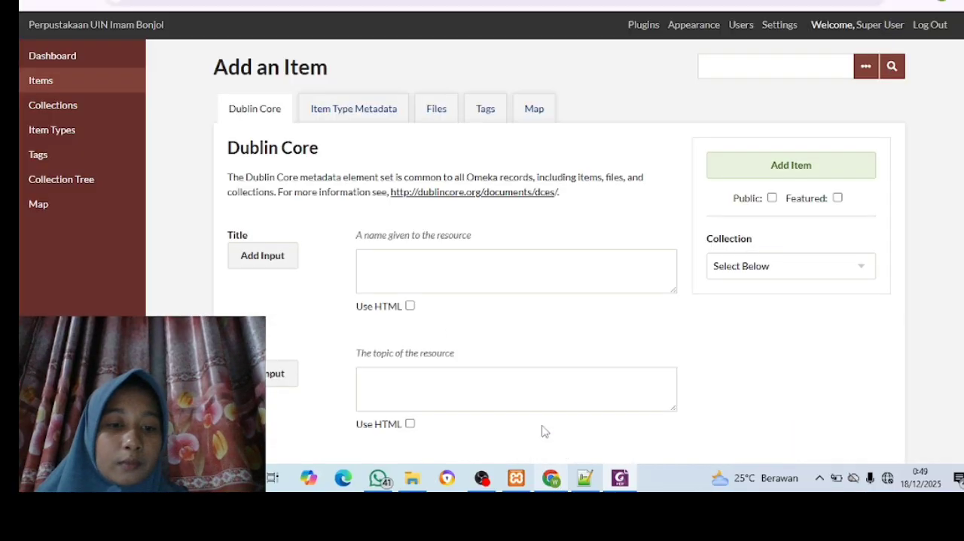
{"action": "left_click", "coordinate": [446, 264]}
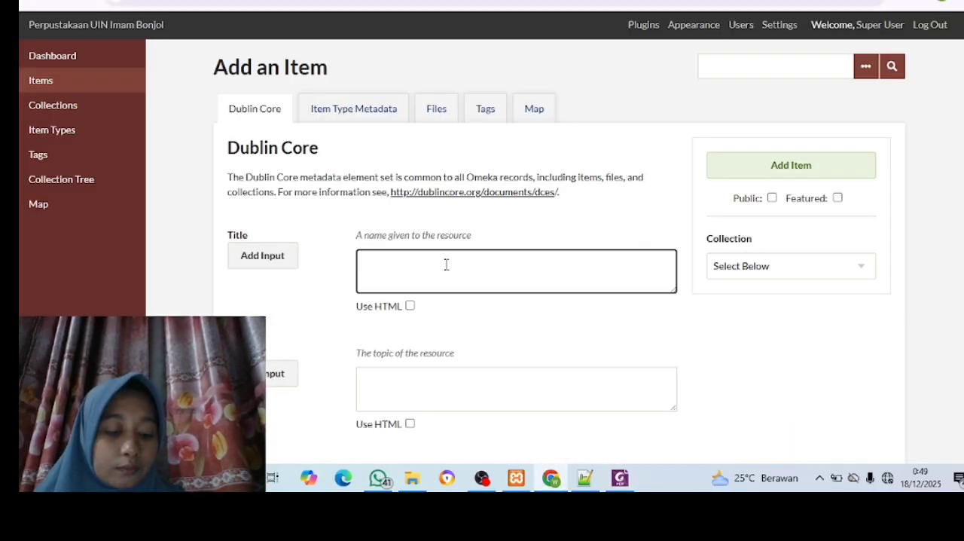
{"action": "type", "text": "Jam Gadang & Abu Vulkanik Gunung Merapi Bukit Tinggi, 1967 Subj"}
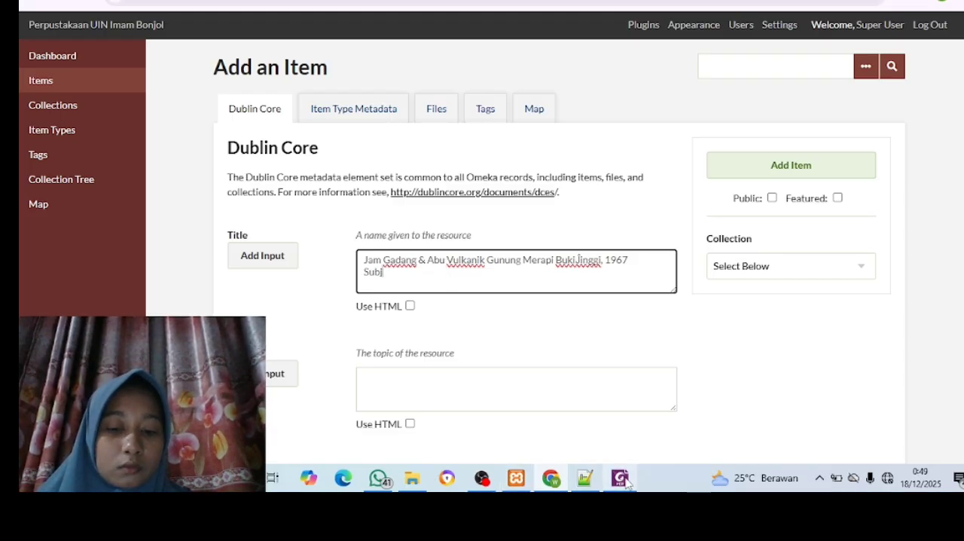
{"action": "mouse_move", "coordinate": [623, 481]}
{"action": "left_click", "coordinate": [587, 402]}
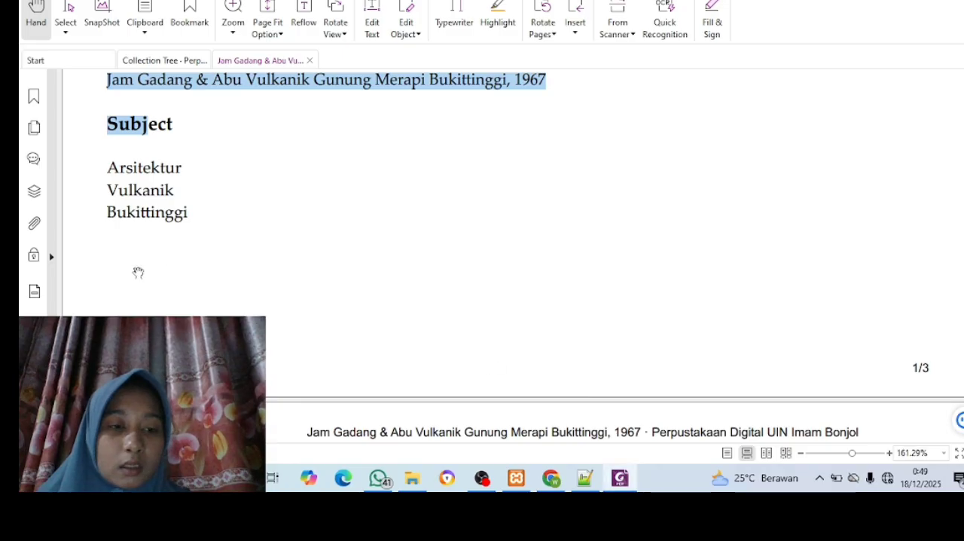
{"action": "left_click_drag", "start_coordinate": [107, 167], "coordinate": [189, 217]}
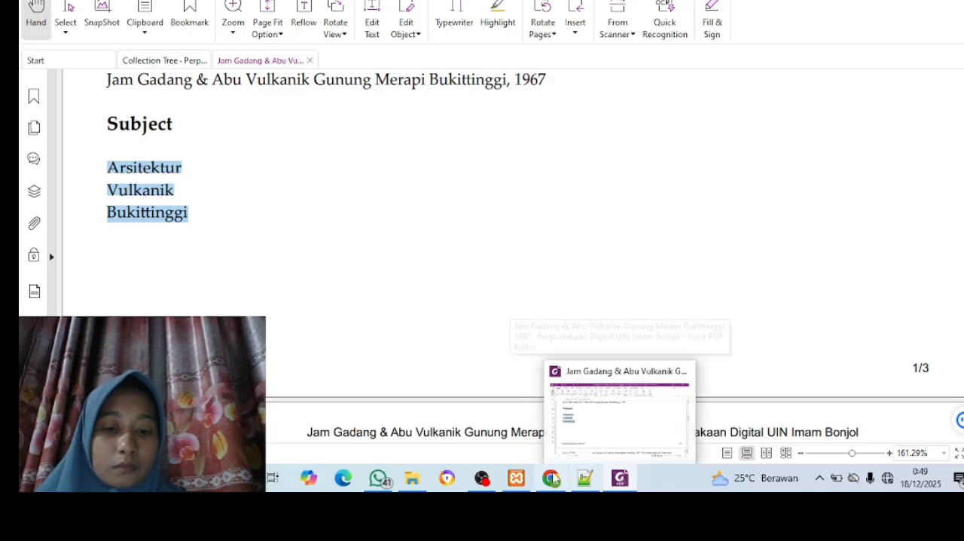
{"action": "left_click", "coordinate": [553, 481]}
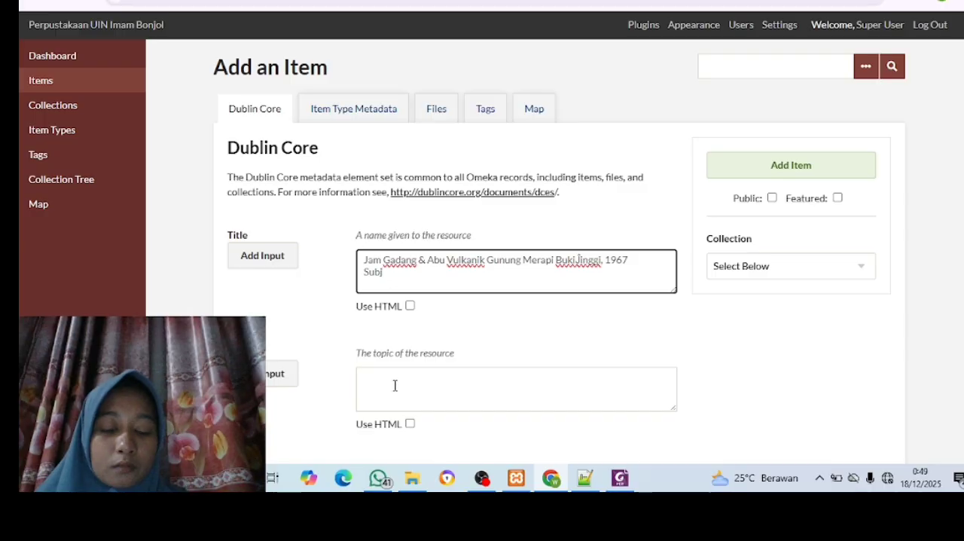
Copy the subject "Arsitektur" from the PDF in Foxit into the new item's first Subject field in Chrome
{"action": "mouse_move", "coordinate": [622, 482]}
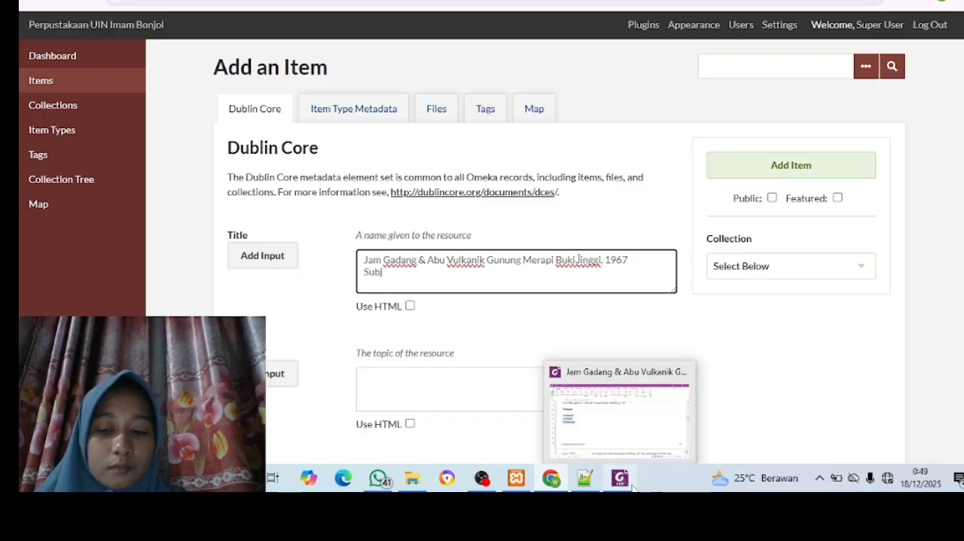
{"action": "left_click", "coordinate": [614, 435]}
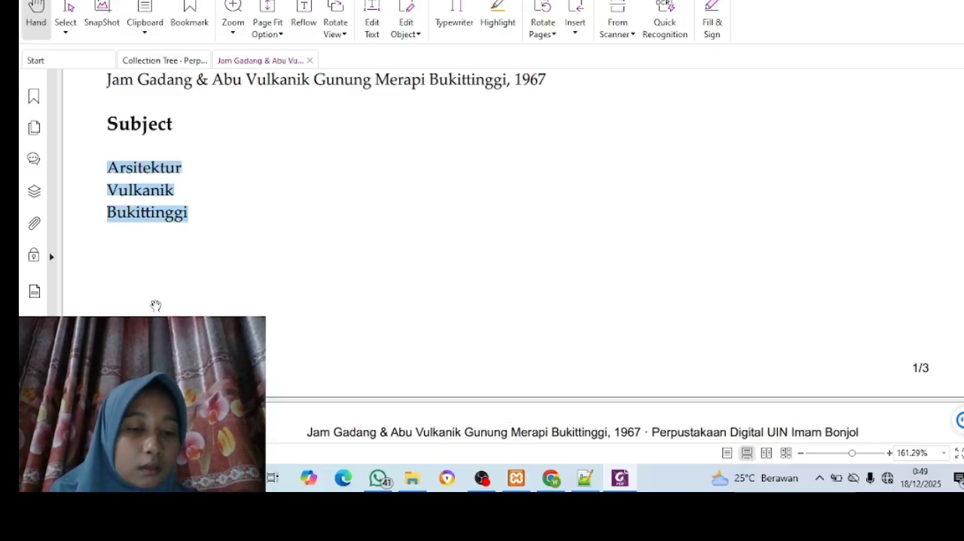
{"action": "left_click", "coordinate": [174, 309]}
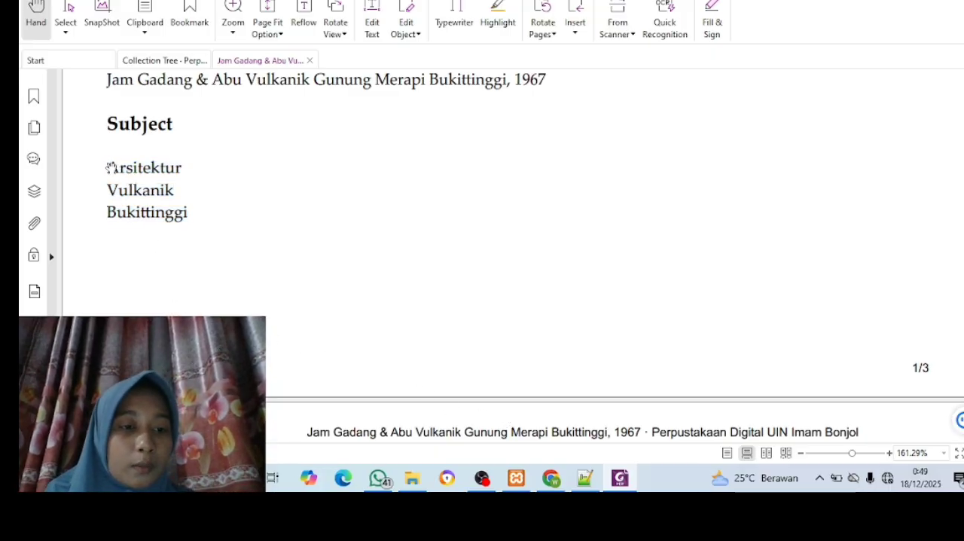
{"action": "left_click_drag", "start_coordinate": [109, 167], "coordinate": [191, 169]}
{"action": "key", "text": "ctrl+c"}
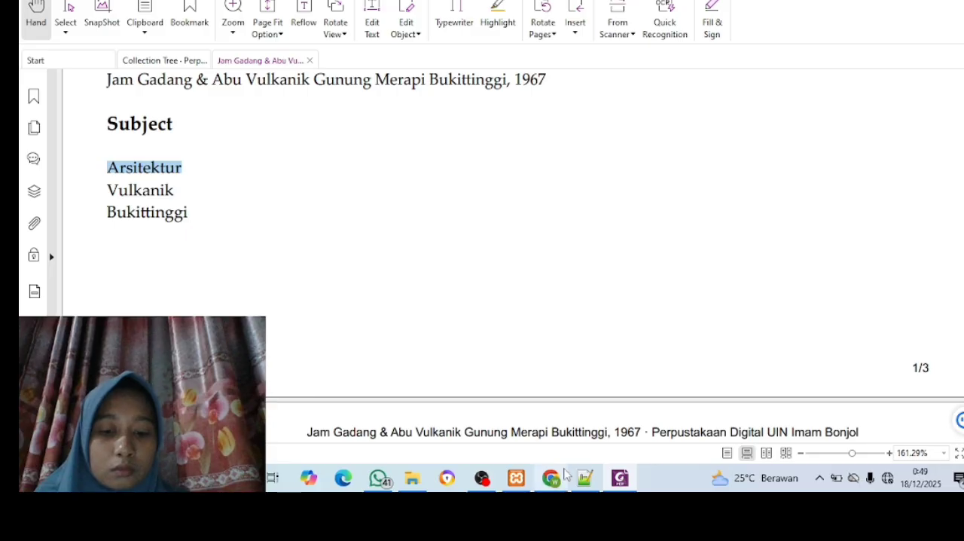
{"action": "mouse_move", "coordinate": [567, 475]}
{"action": "left_click", "coordinate": [544, 444]}
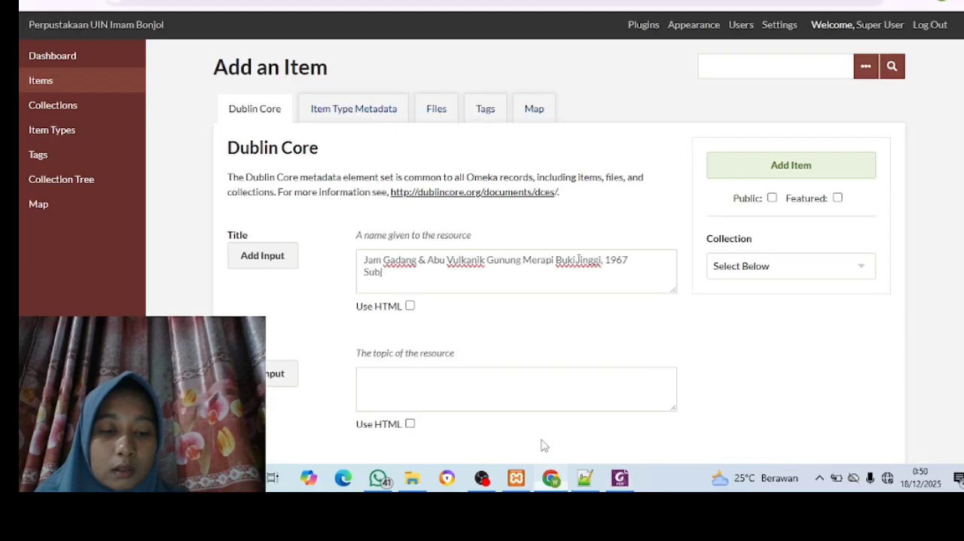
{"action": "left_click", "coordinate": [460, 400]}
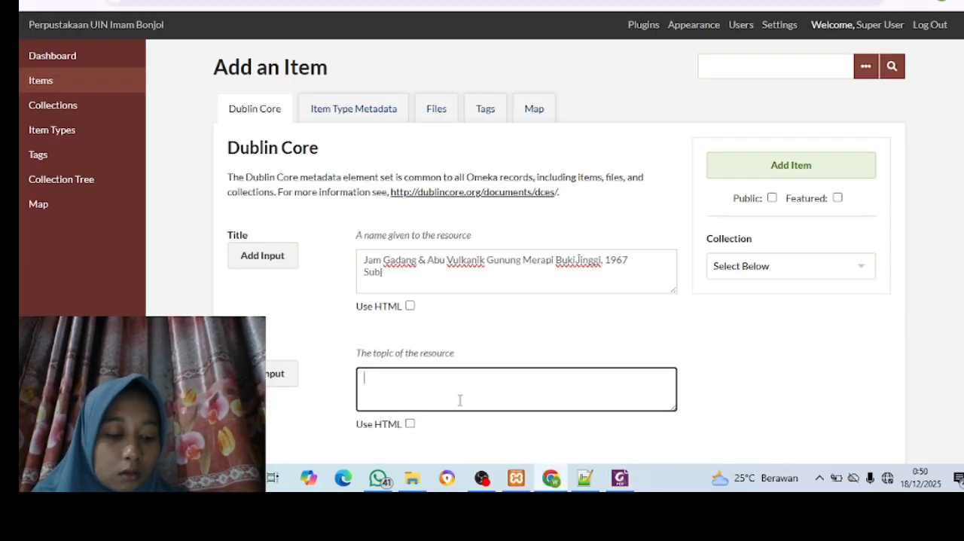
{"action": "key", "text": "ctrl+v"}
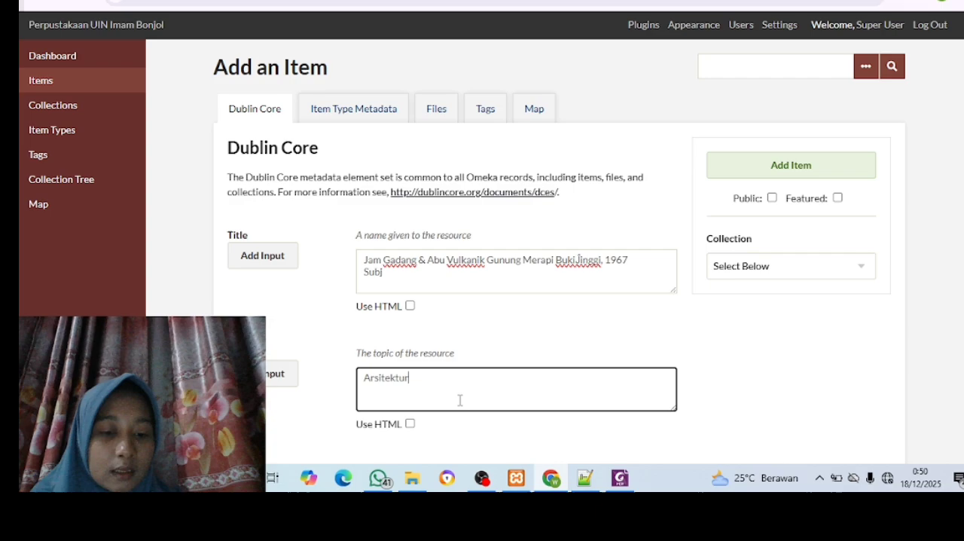
Add a second Subject input to the item and fill it with "Vulkanik" copied from the PDF
{"action": "left_click", "coordinate": [278, 384]}
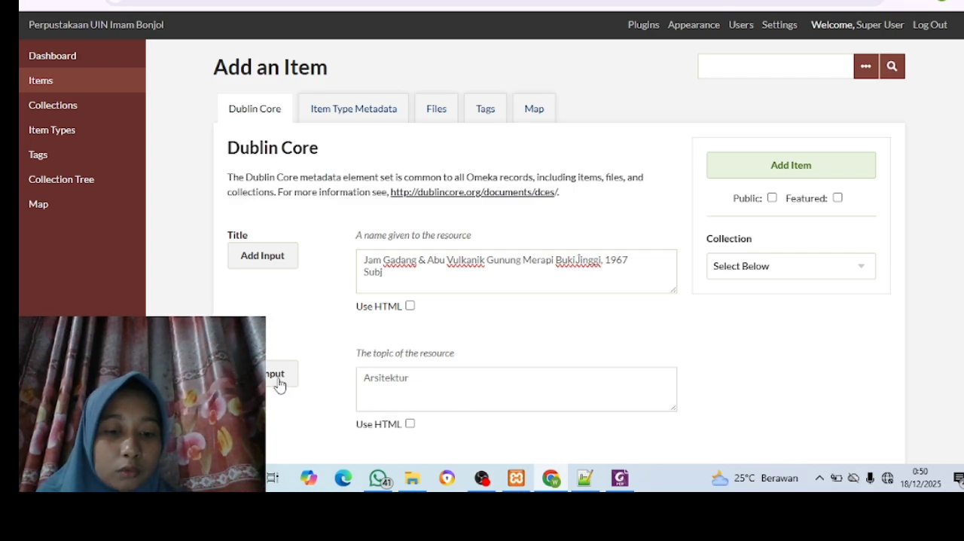
{"action": "scroll", "coordinate": [334, 400], "scroll_direction": "down", "scroll_amount": 2}
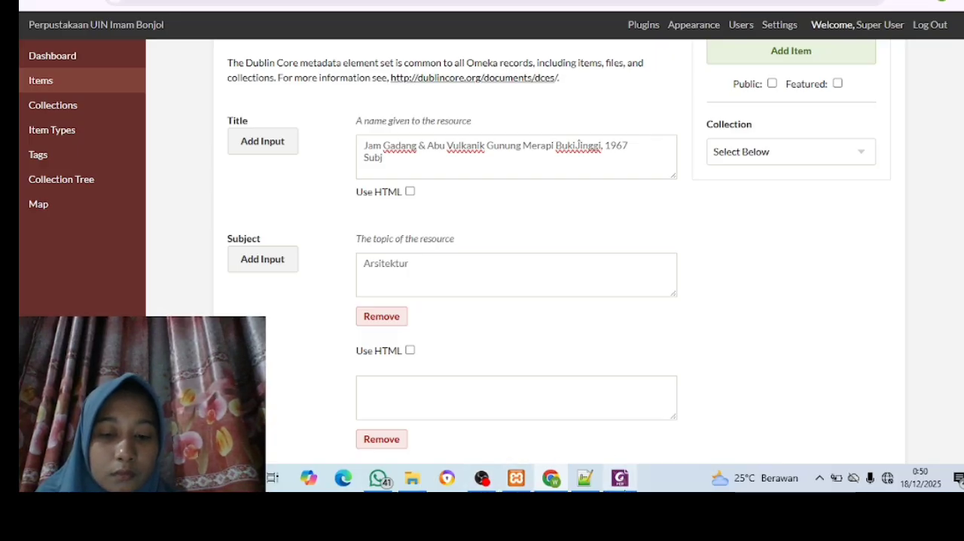
{"action": "mouse_move", "coordinate": [619, 477]}
{"action": "left_click", "coordinate": [590, 410]}
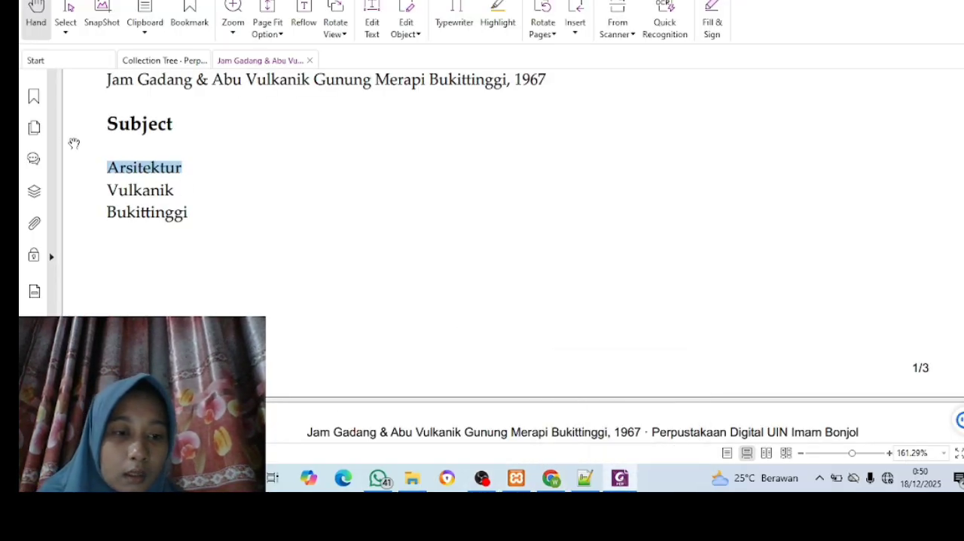
{"action": "left_click_drag", "start_coordinate": [110, 186], "coordinate": [170, 190]}
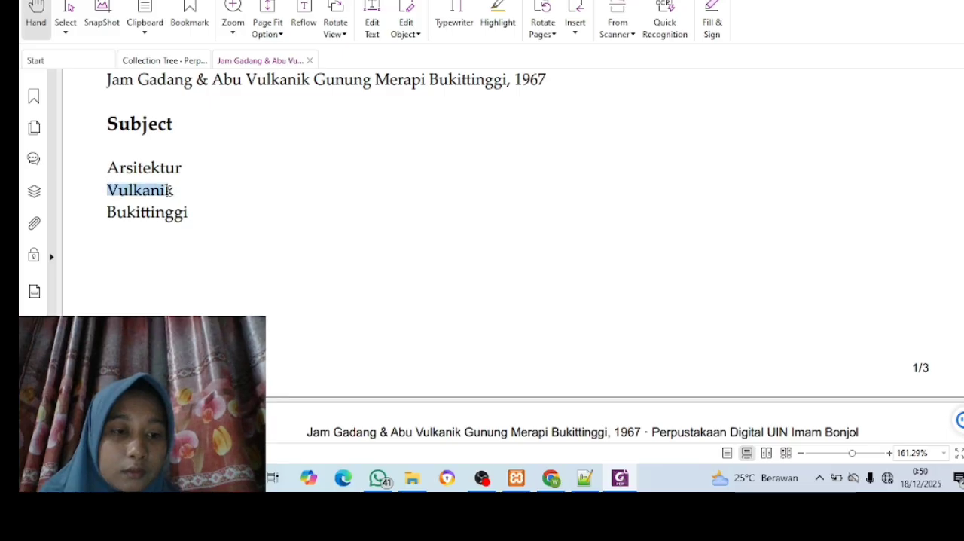
{"action": "key", "text": "ctrl+c"}
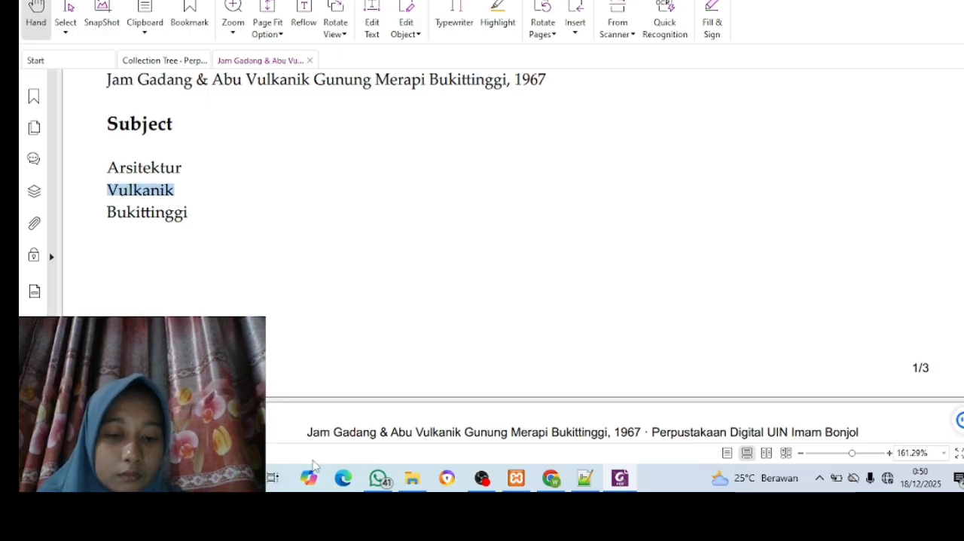
{"action": "mouse_move", "coordinate": [551, 482]}
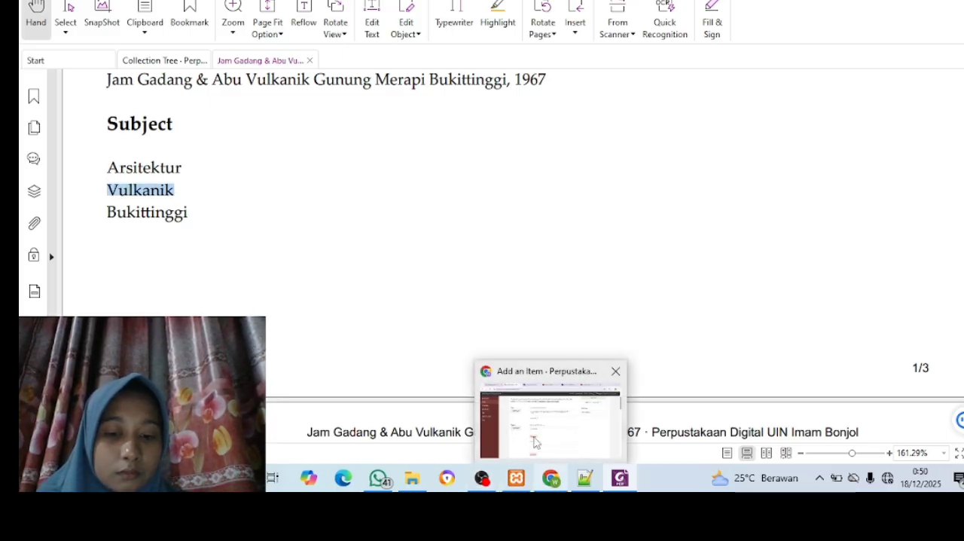
{"action": "left_click", "coordinate": [522, 422]}
{"action": "left_click", "coordinate": [451, 406]}
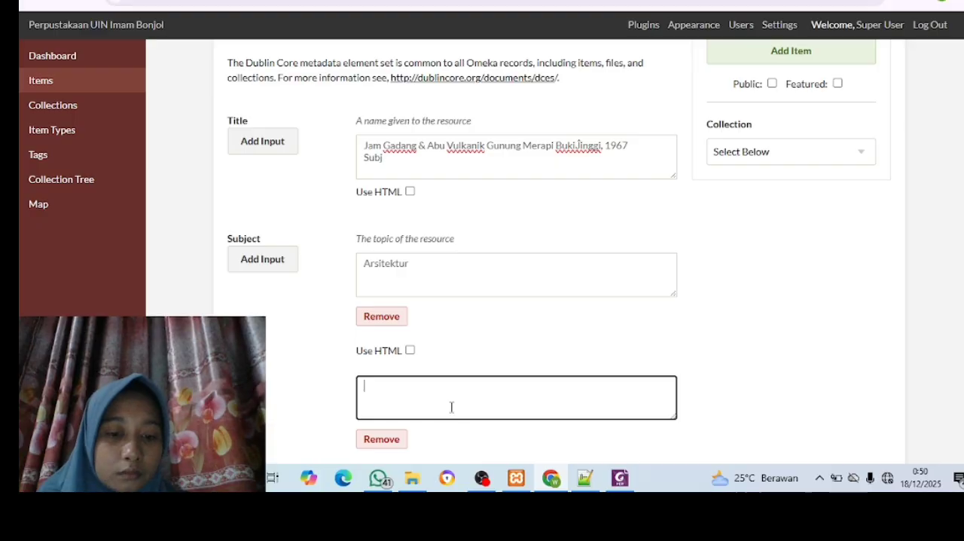
{"action": "key", "text": "ctrl+v"}
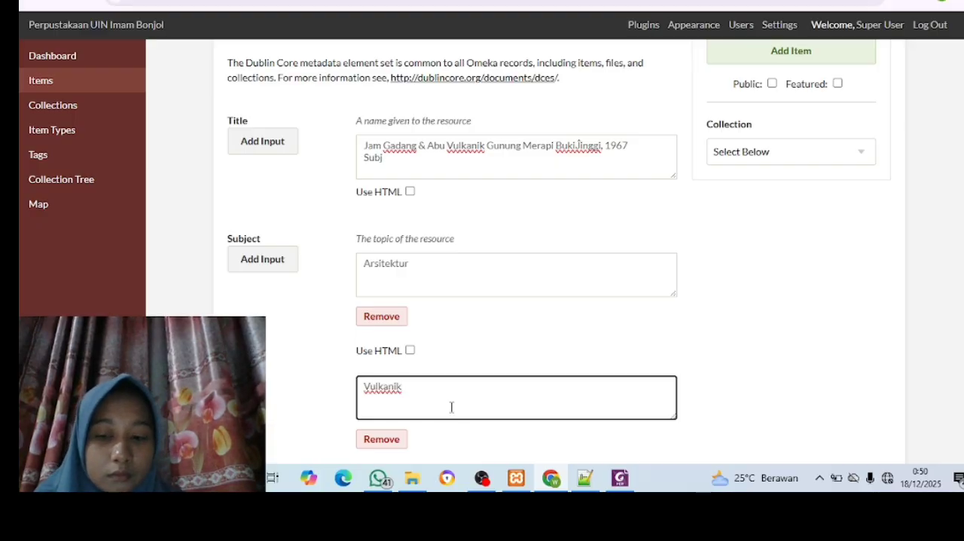
Add a third Subject input to the item in Chrome and fill it with "Bukittinggi" copied from the PDF in Foxit
{"action": "scroll", "coordinate": [452, 406], "scroll_direction": "down", "scroll_amount": 2}
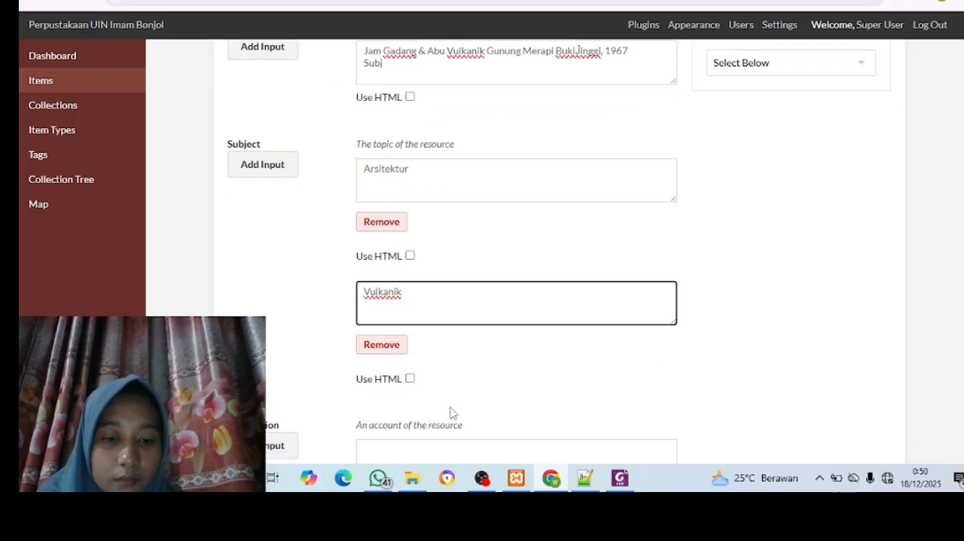
{"action": "left_click", "coordinate": [244, 171]}
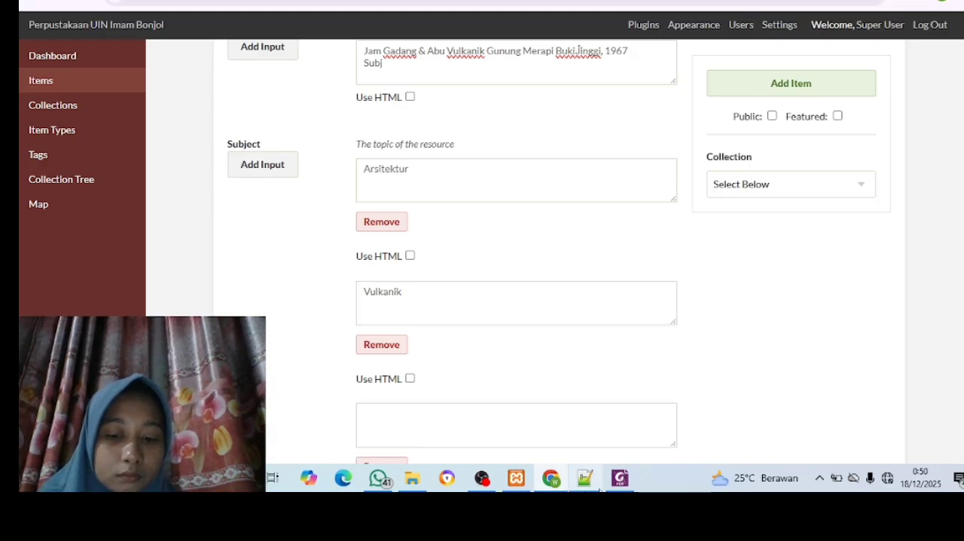
{"action": "left_click", "coordinate": [618, 410]}
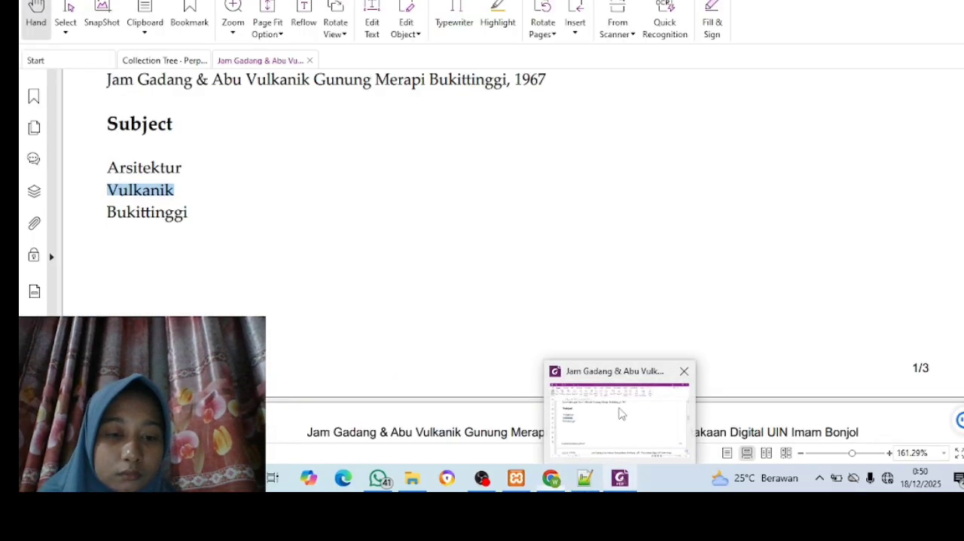
{"action": "left_click_drag", "start_coordinate": [107, 211], "coordinate": [193, 215]}
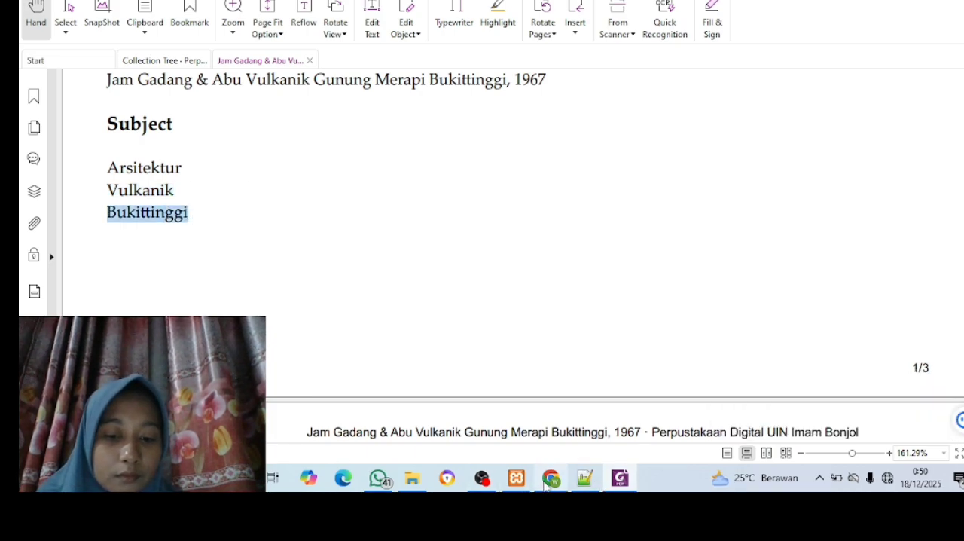
{"action": "mouse_move", "coordinate": [552, 479]}
{"action": "left_click", "coordinate": [538, 433]}
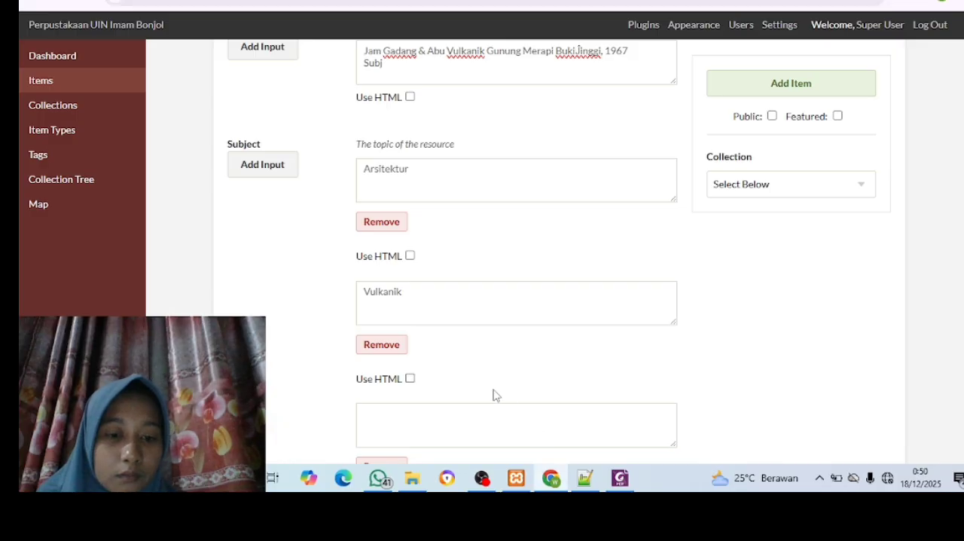
{"action": "left_click", "coordinate": [450, 419]}
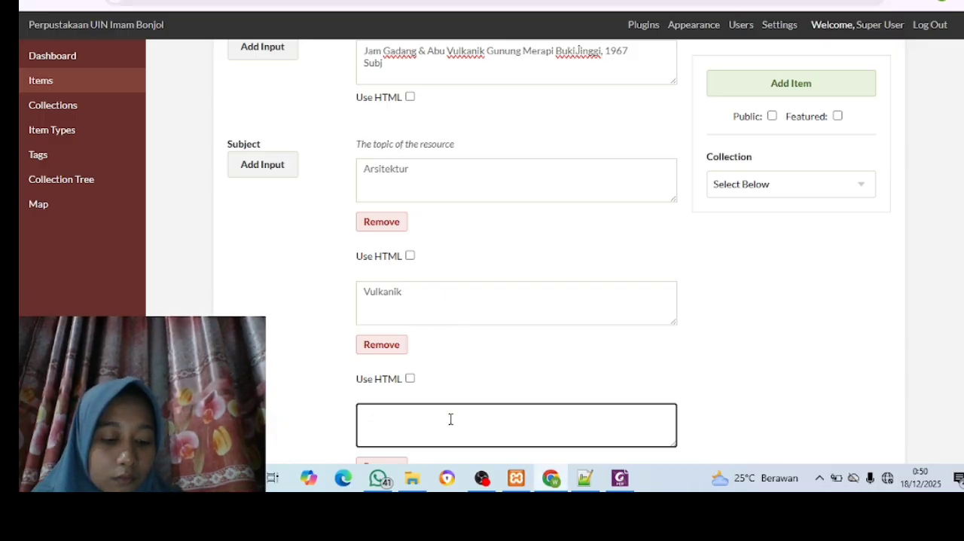
{"action": "key", "text": "ctrl+v"}
Copy the full Description paragraph beginning "Foto Jam Gadang dengan latar belakang Gunung Merapi" from the PDF in Foxit into the item's Description in Chrome
{"action": "scroll", "coordinate": [450, 421], "scroll_direction": "down", "scroll_amount": 2}
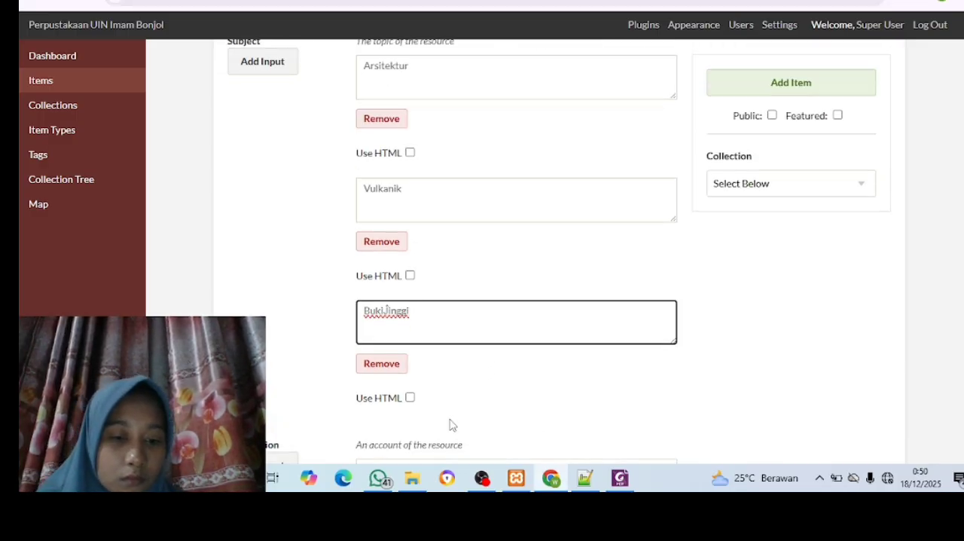
{"action": "scroll", "coordinate": [450, 424], "scroll_direction": "down", "scroll_amount": 3}
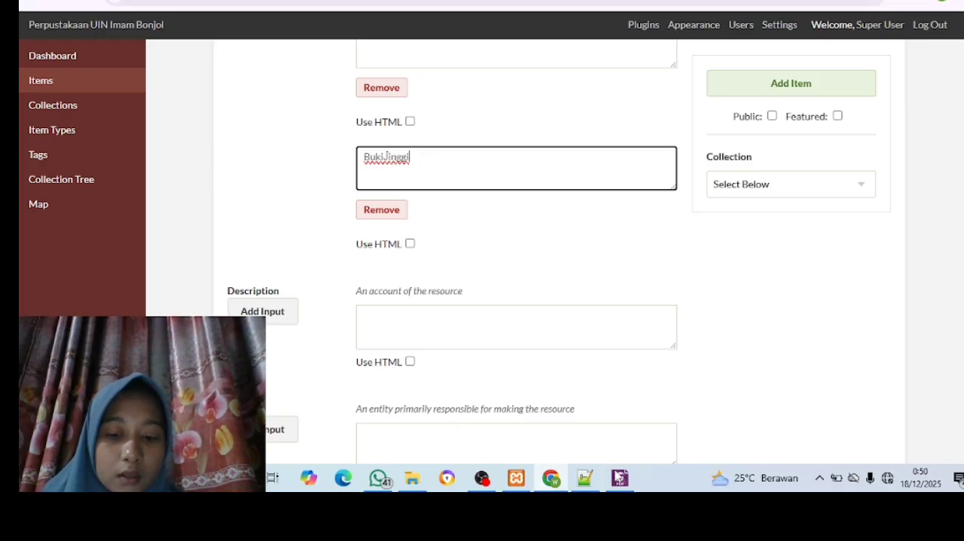
{"action": "left_click", "coordinate": [619, 478]}
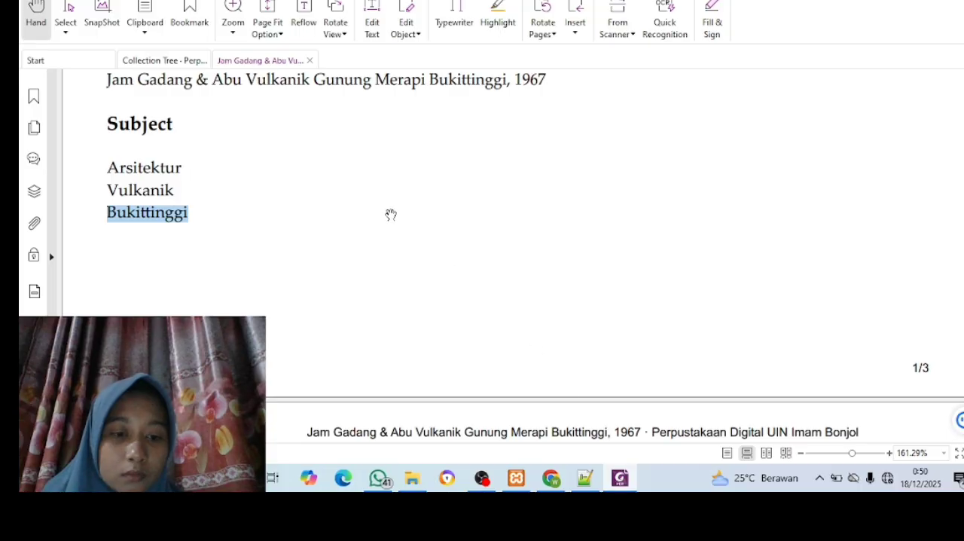
{"action": "scroll", "coordinate": [389, 213], "scroll_direction": "down", "scroll_amount": 5}
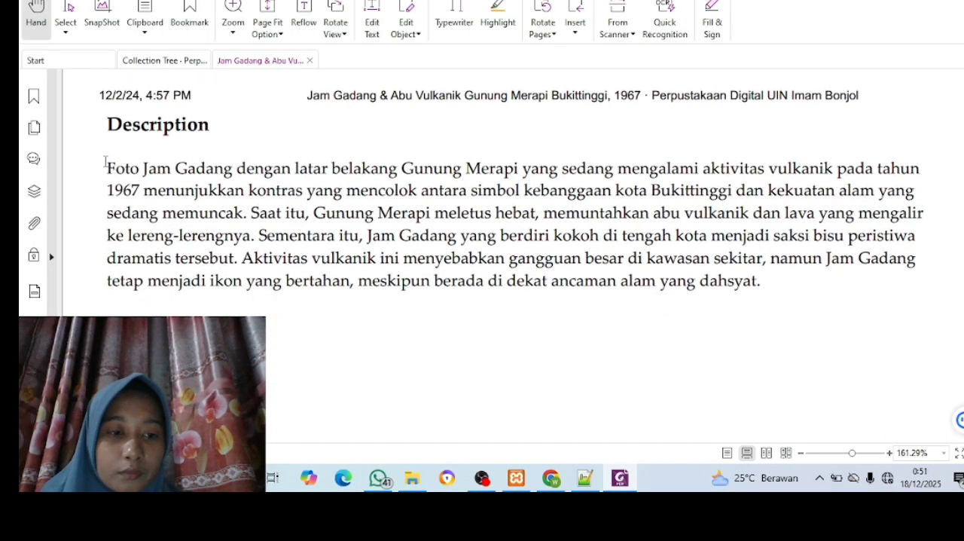
{"action": "left_click_drag", "start_coordinate": [105, 162], "coordinate": [393, 217]}
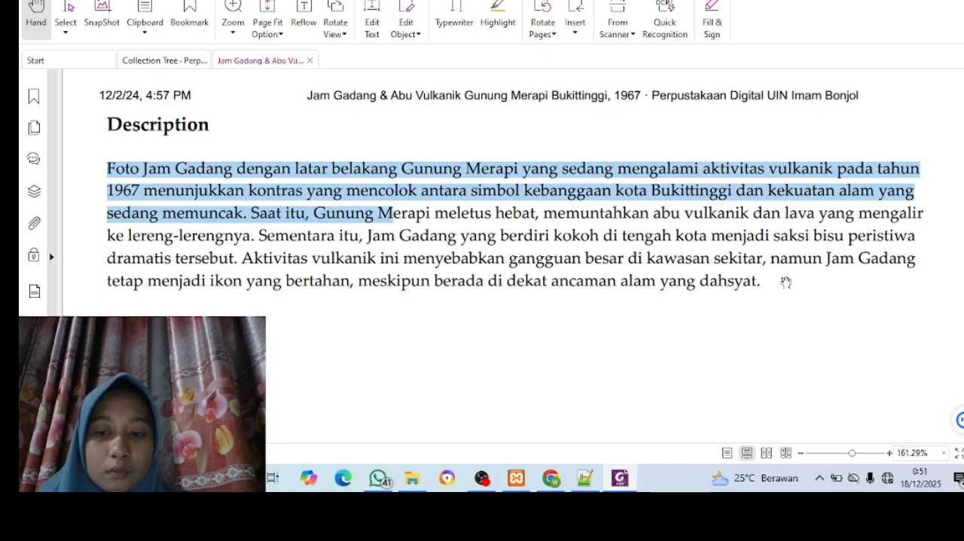
{"action": "scroll", "coordinate": [769, 283], "scroll_direction": "down", "scroll_amount": 1}
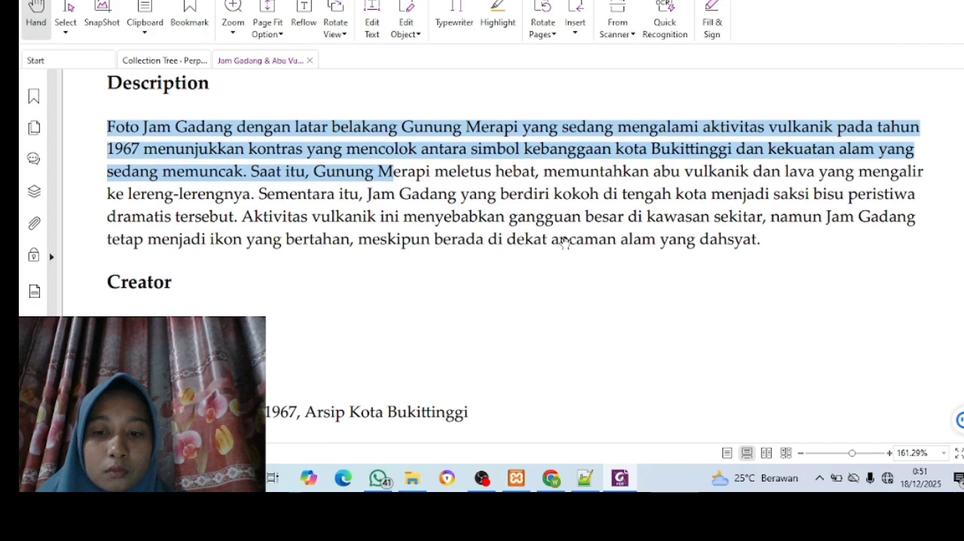
{"action": "left_click_drag", "start_coordinate": [782, 241], "coordinate": [492, 141]}
{"action": "scroll", "coordinate": [290, 109], "scroll_direction": "up", "scroll_amount": 1}
{"action": "left_click_drag", "start_coordinate": [290, 109], "coordinate": [909, 279]}
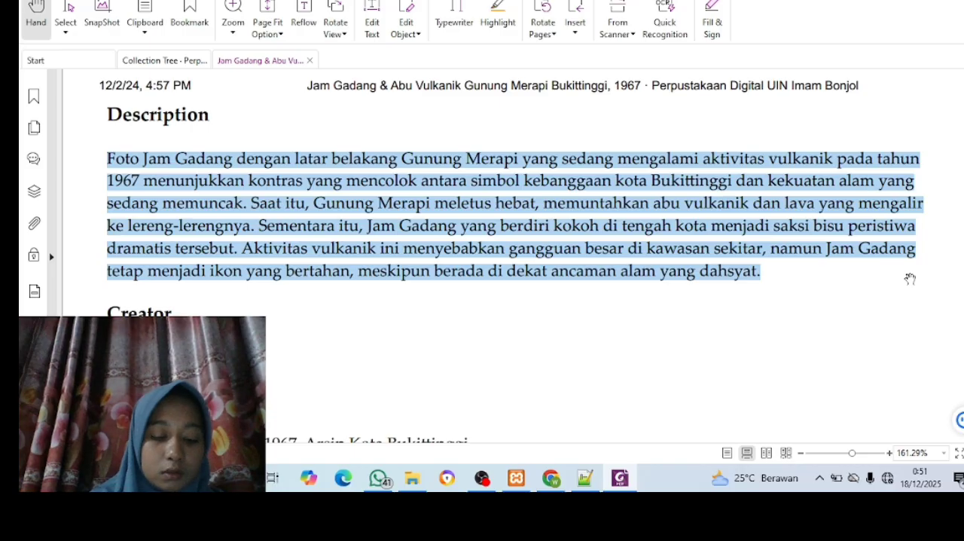
{"action": "key", "text": "ctrl+c"}
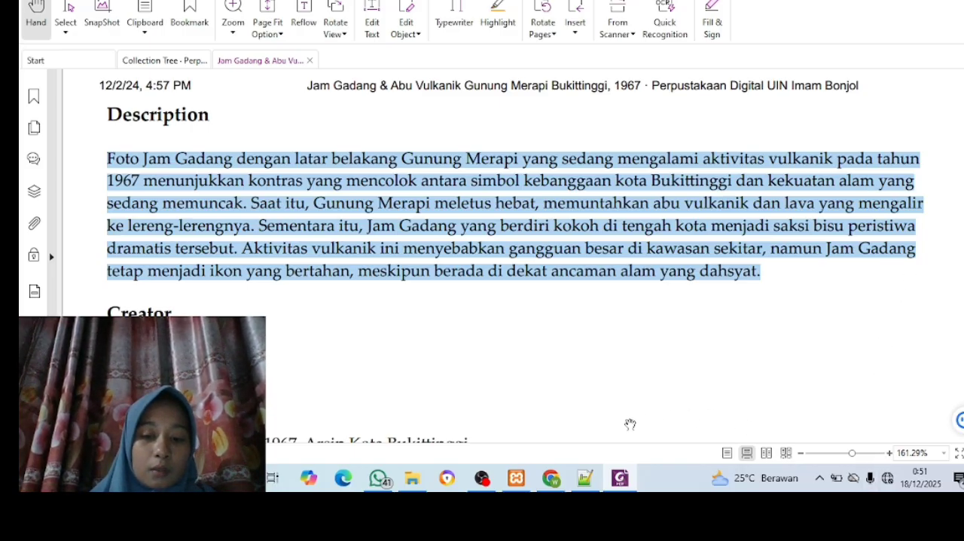
{"action": "left_click", "coordinate": [551, 480]}
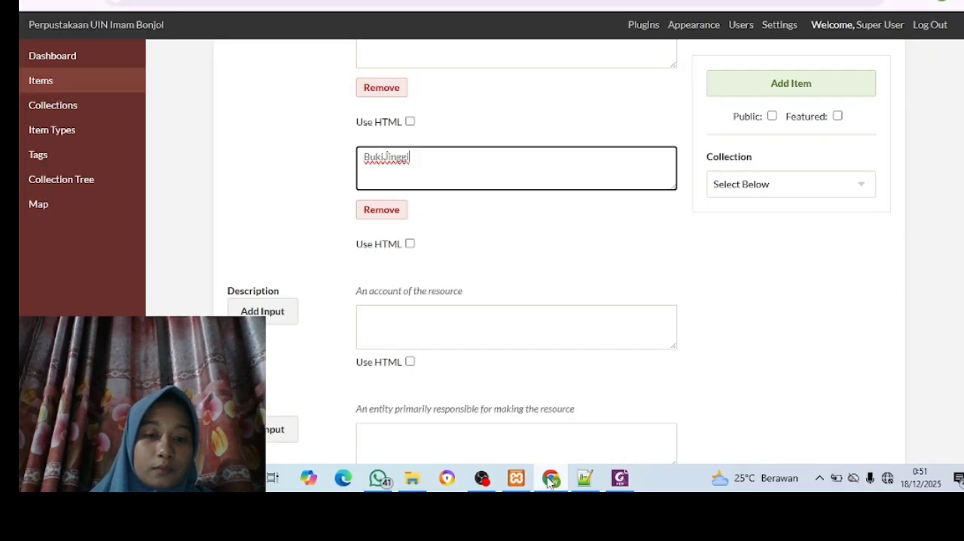
{"action": "left_click", "coordinate": [489, 320]}
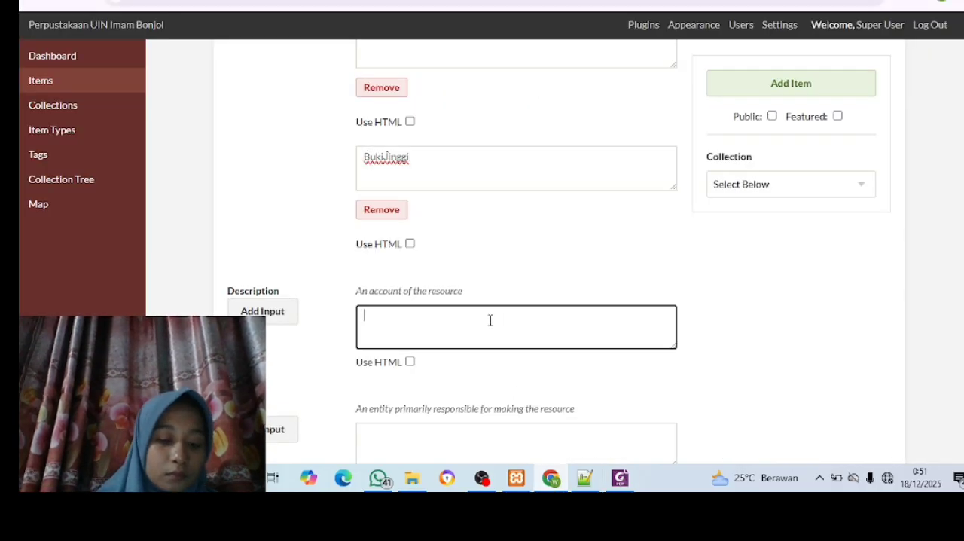
{"action": "key", "text": "ctrl+v"}
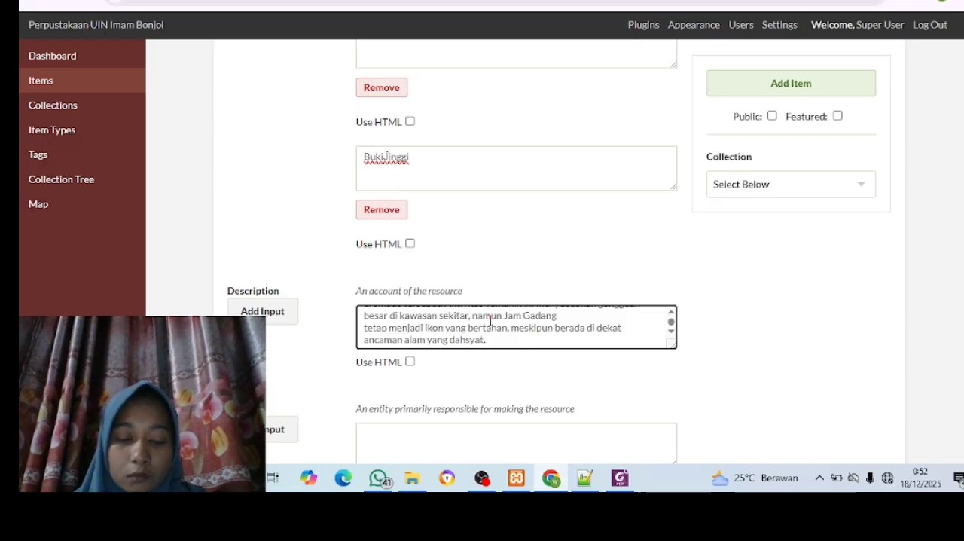
Copy the creator's full name from the PDF in Foxit into the item's Creator field in Chrome
{"action": "scroll", "coordinate": [489, 320], "scroll_direction": "down", "scroll_amount": 3}
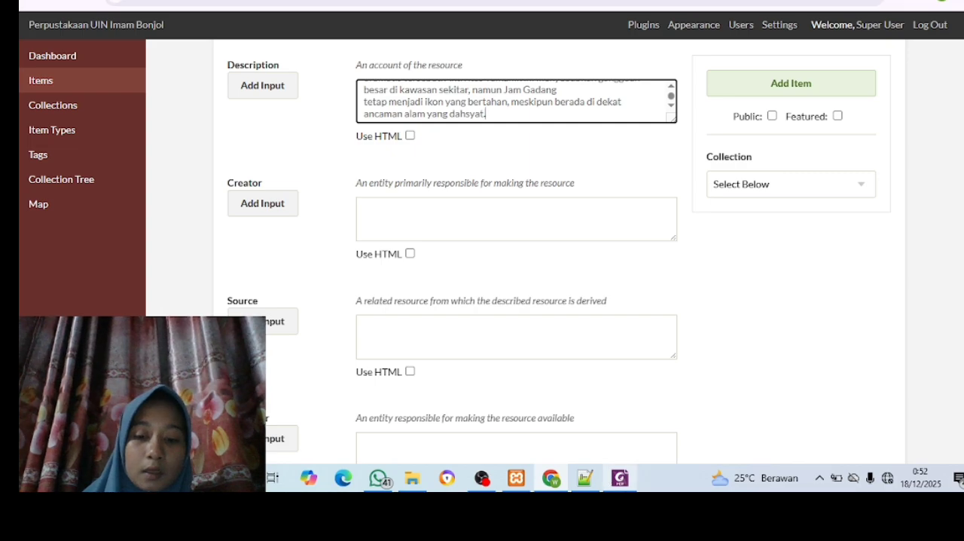
{"action": "mouse_move", "coordinate": [624, 486]}
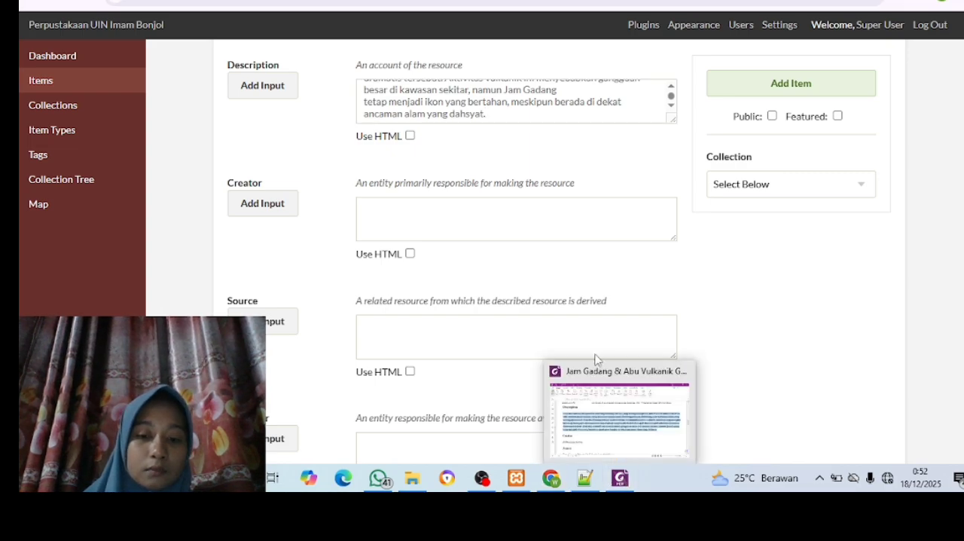
{"action": "left_click", "coordinate": [602, 396]}
{"action": "scroll", "coordinate": [602, 394], "scroll_direction": "down", "scroll_amount": 2}
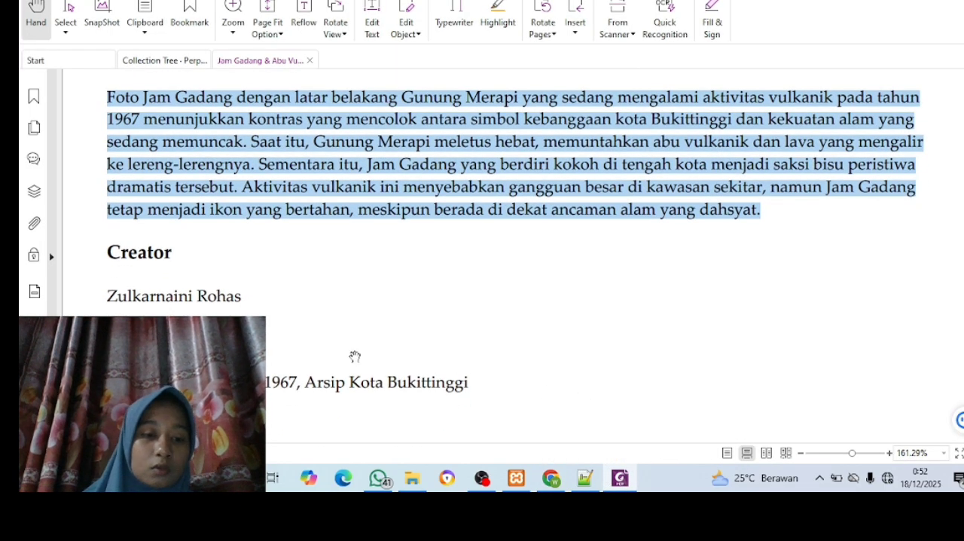
{"action": "left_click", "coordinate": [111, 294]}
{"action": "left_click_drag", "start_coordinate": [189, 303], "coordinate": [248, 305]}
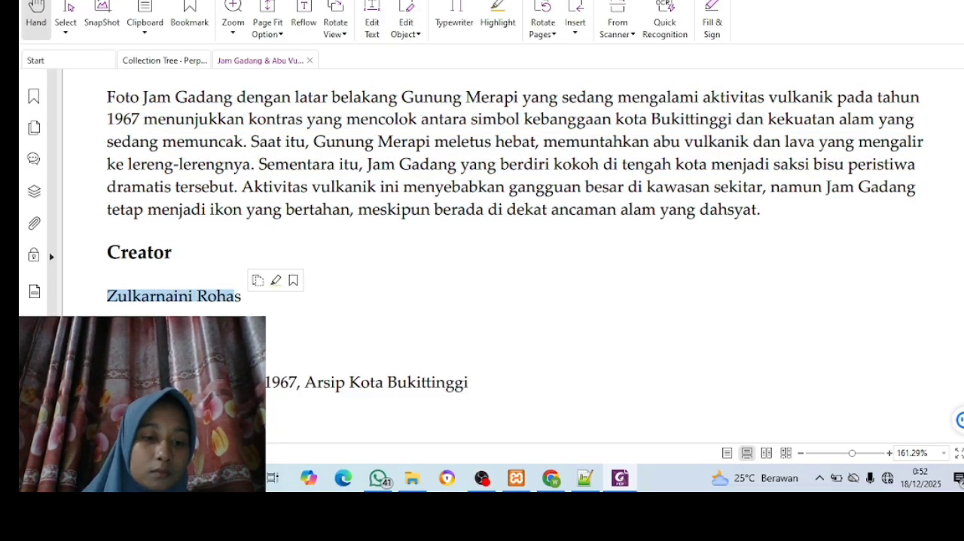
{"action": "left_click", "coordinate": [148, 296]}
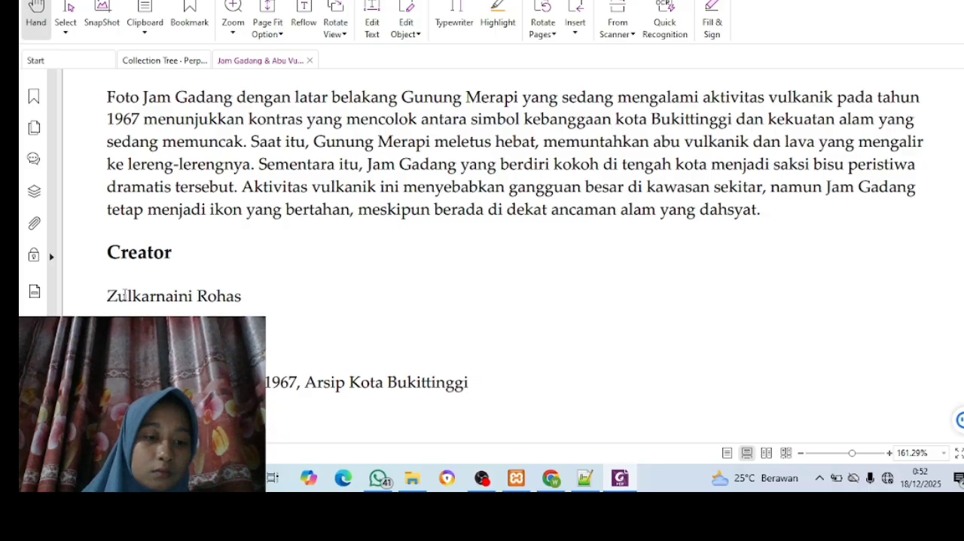
{"action": "left_click_drag", "start_coordinate": [109, 296], "coordinate": [235, 301]}
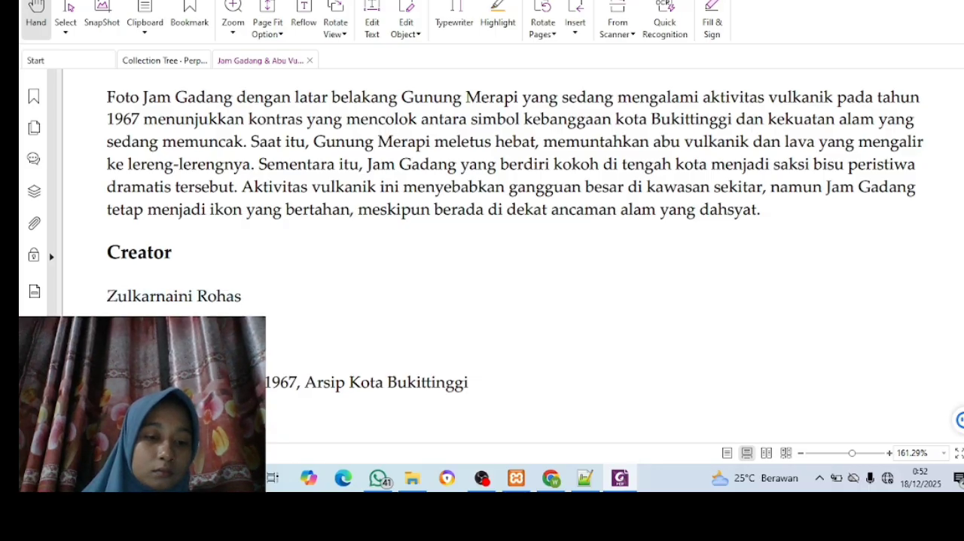
{"action": "left_click_drag", "start_coordinate": [235, 295], "coordinate": [106, 299]}
{"action": "key", "text": "ctrl+c"}
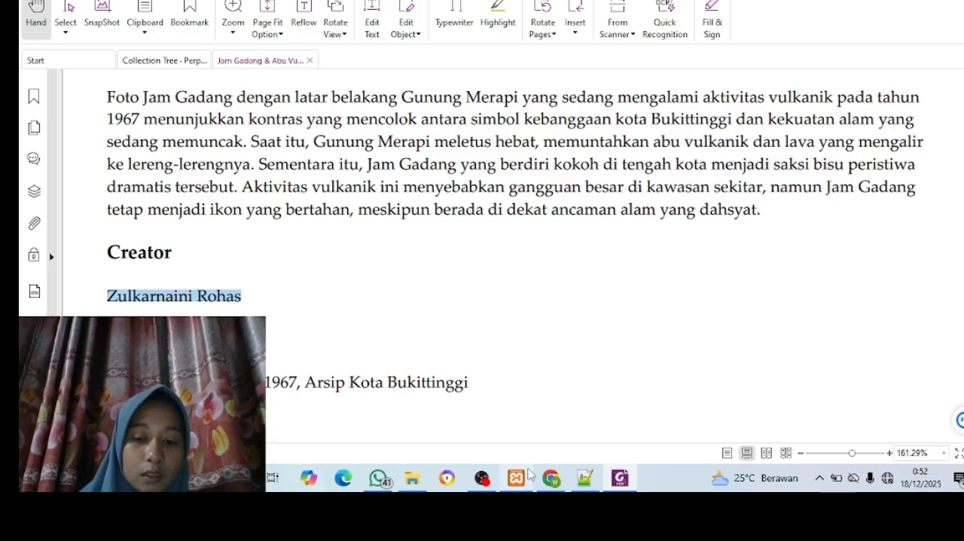
{"action": "mouse_move", "coordinate": [548, 483]}
{"action": "left_click", "coordinate": [533, 423]}
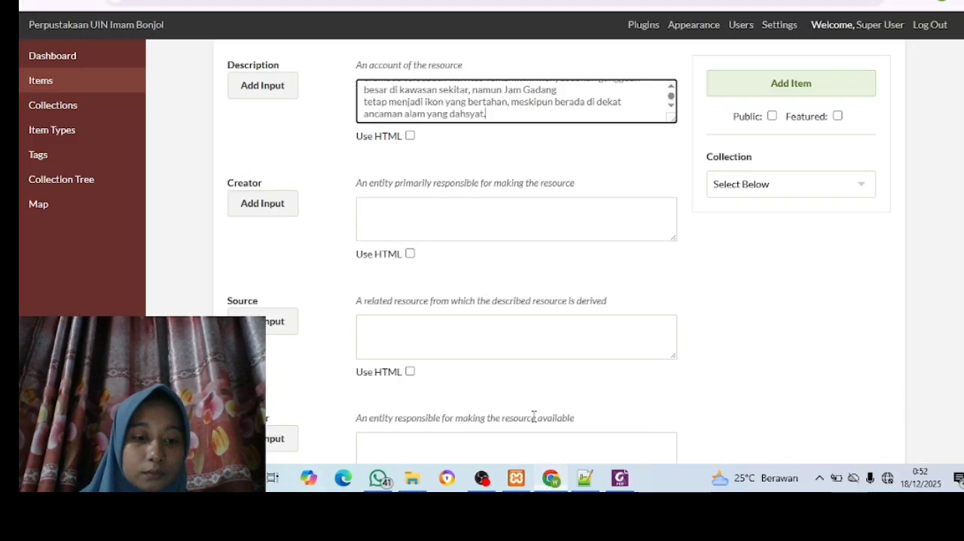
{"action": "left_click", "coordinate": [412, 213]}
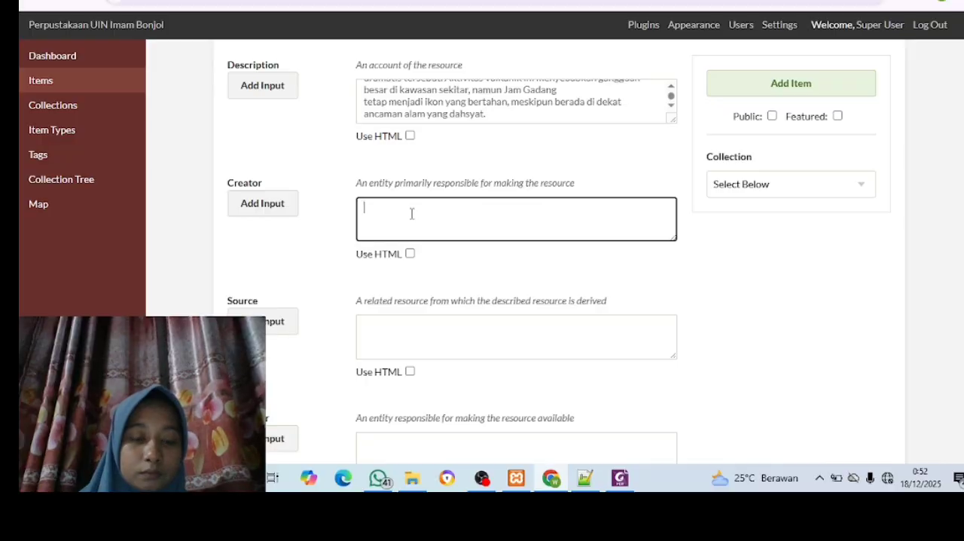
{"action": "key", "text": "ctrl+v"}
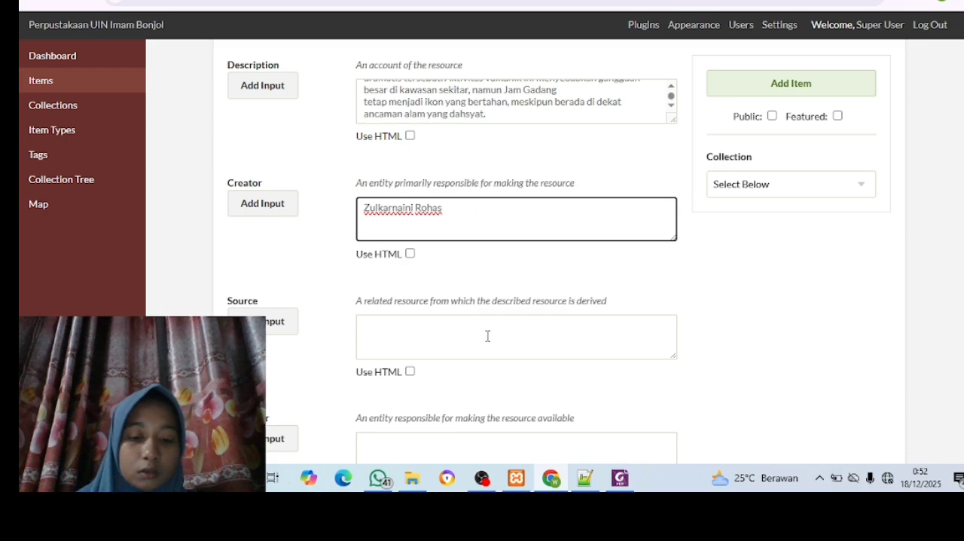
Copy the source "Foto Gunung Merapi 1967, Arsip Kota Bukittinggi" from the PDF in Foxit into the item's Source field in Chrome
{"action": "mouse_move", "coordinate": [617, 488]}
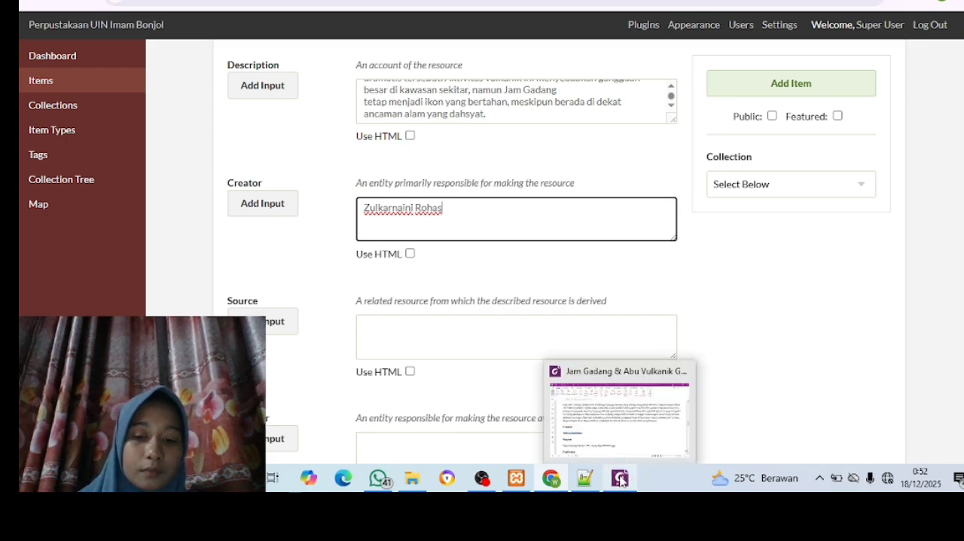
{"action": "left_click", "coordinate": [602, 388]}
{"action": "scroll", "coordinate": [602, 388], "scroll_direction": "down", "scroll_amount": 3}
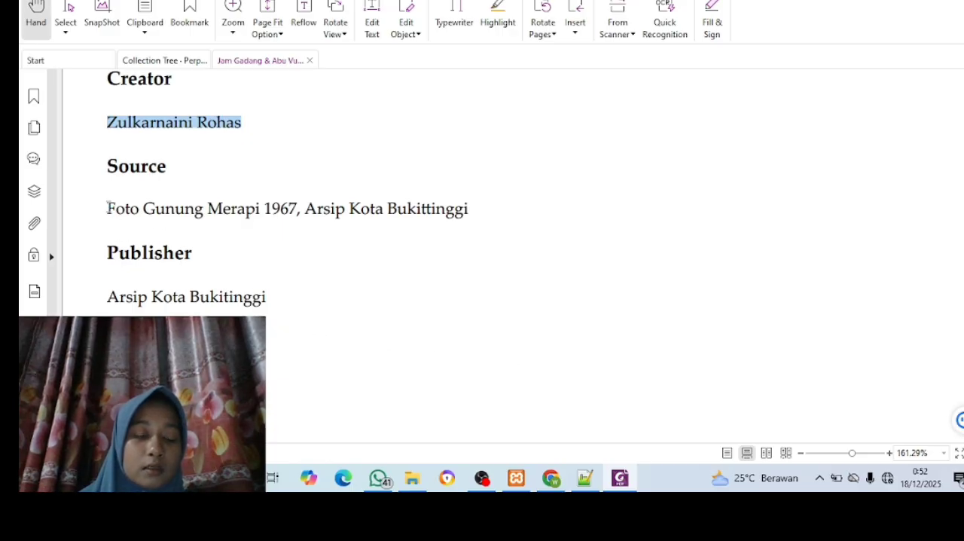
{"action": "left_click_drag", "start_coordinate": [108, 208], "coordinate": [231, 214]}
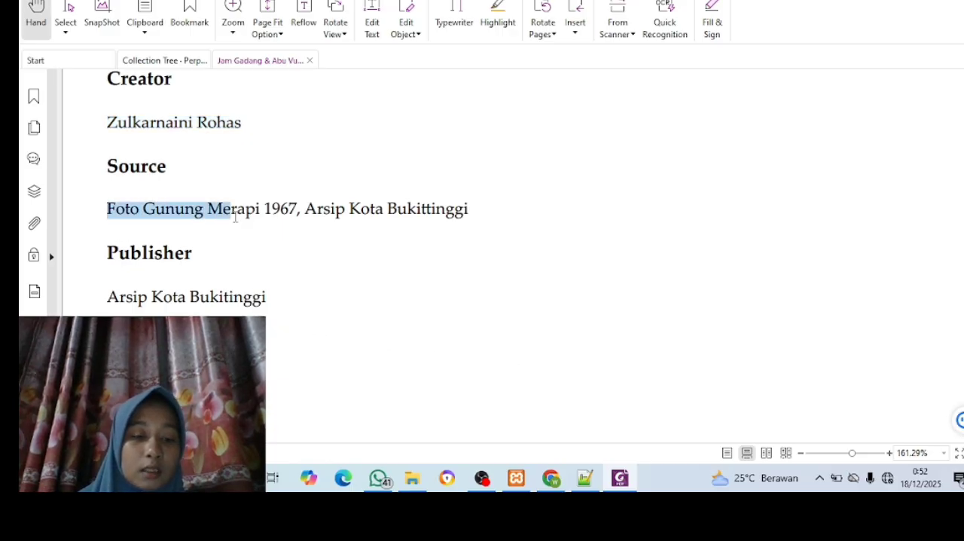
{"action": "left_click", "coordinate": [384, 261]}
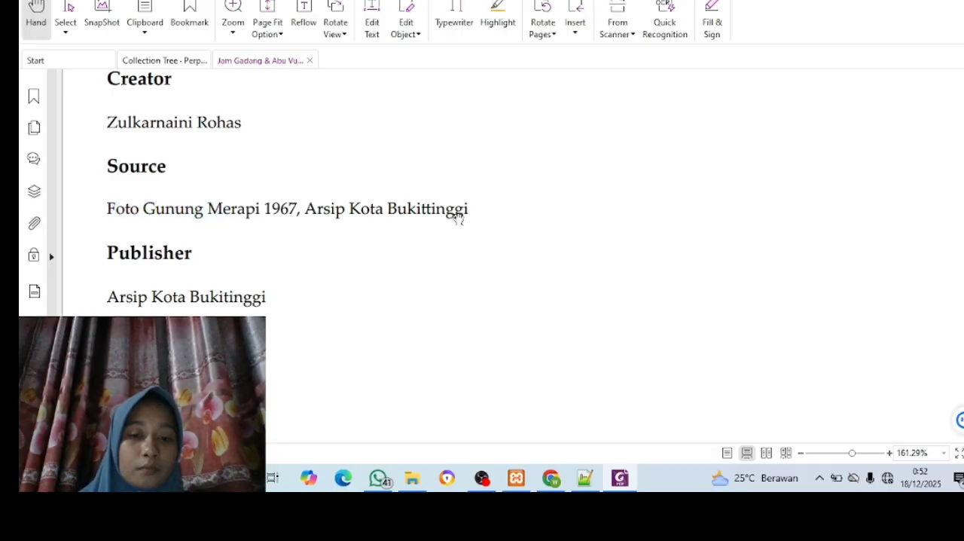
{"action": "left_click_drag", "start_coordinate": [473, 209], "coordinate": [107, 216]}
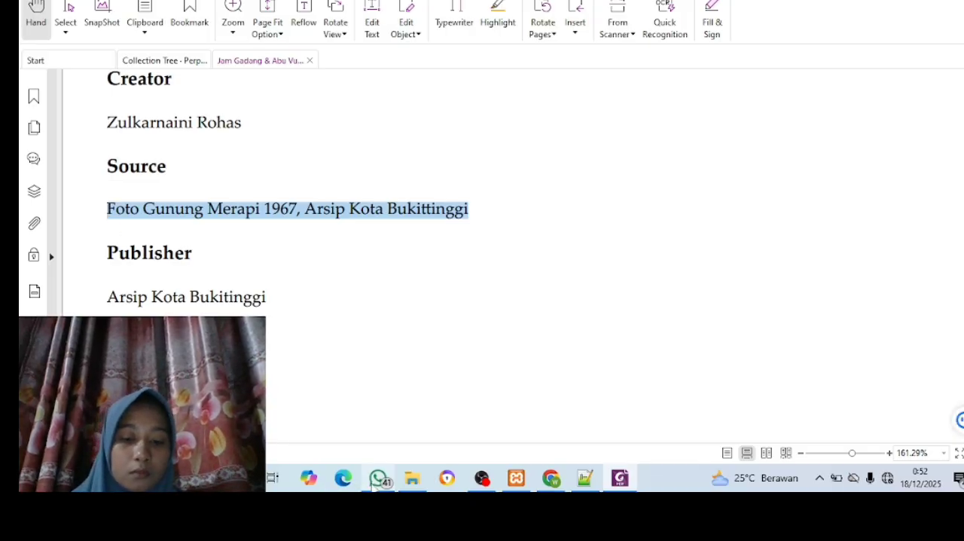
{"action": "left_click", "coordinate": [555, 481]}
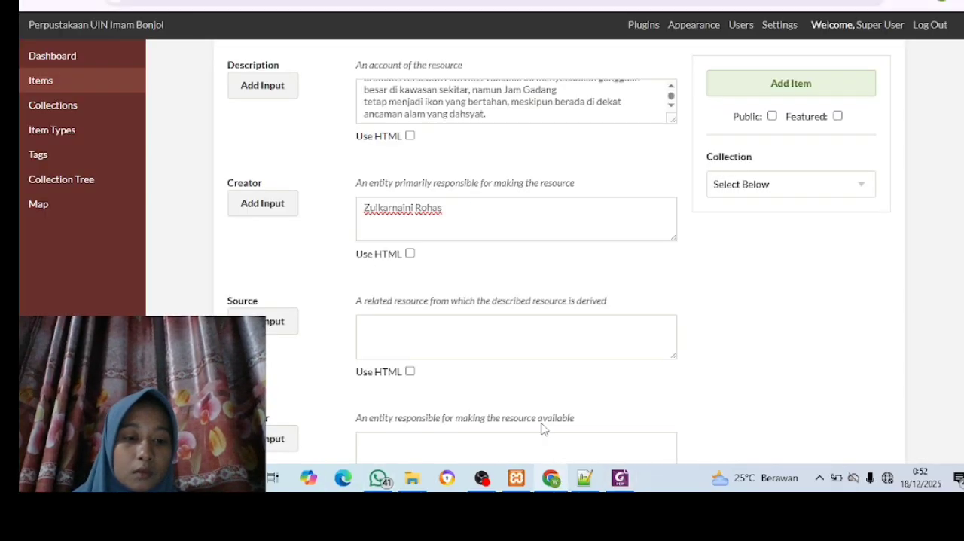
{"action": "left_click", "coordinate": [445, 331]}
{"action": "key", "text": "ctrl+v"}
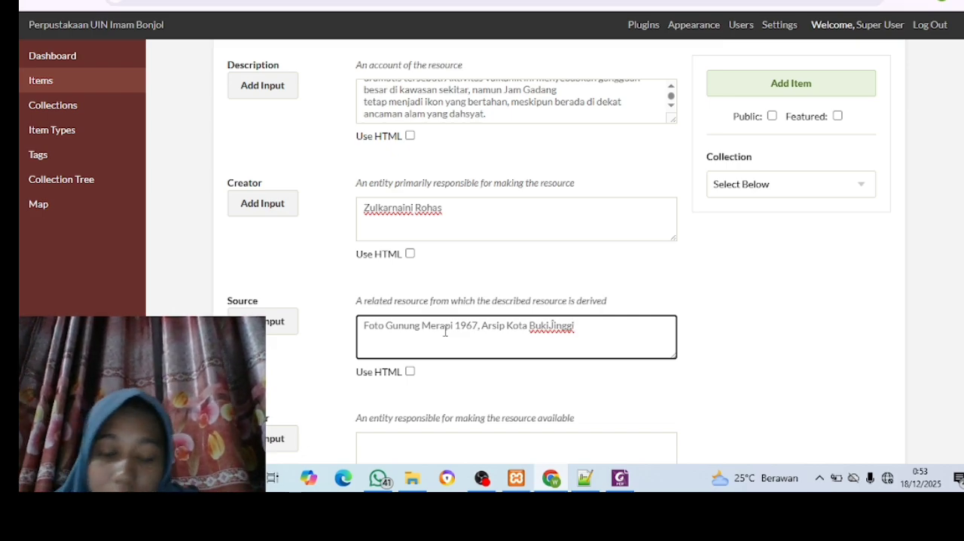
Copy the publisher "Arsip Kota Bukitinggi" from the PDF in Foxit into the item's Publisher field in Chrome
{"action": "left_click", "coordinate": [622, 479]}
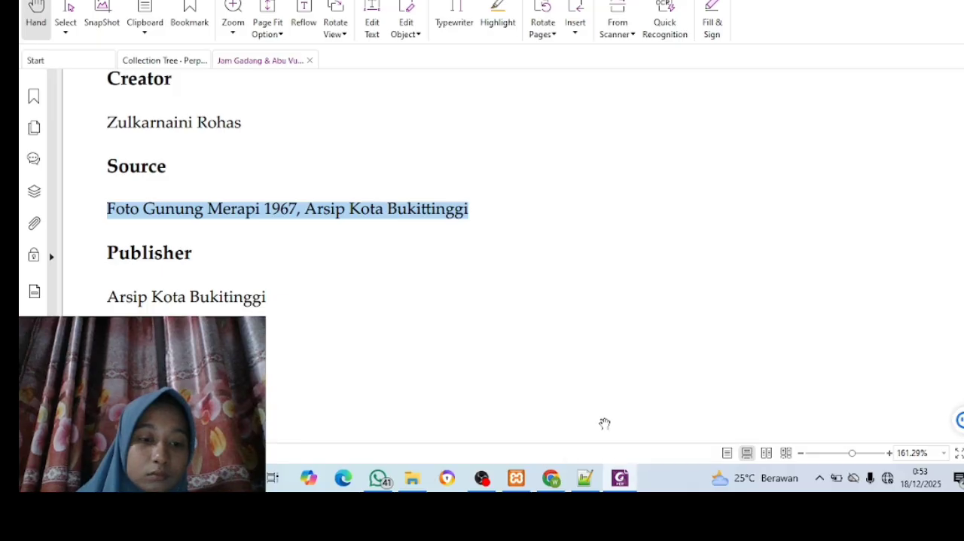
{"action": "scroll", "coordinate": [599, 418], "scroll_direction": "down", "scroll_amount": 1}
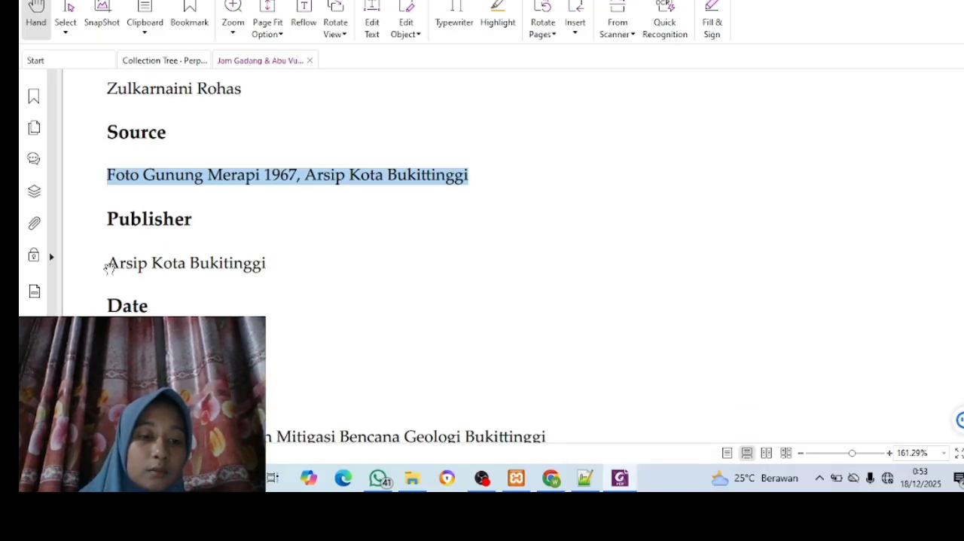
{"action": "left_click_drag", "start_coordinate": [110, 266], "coordinate": [296, 270]}
{"action": "key", "text": "ctrl+c"}
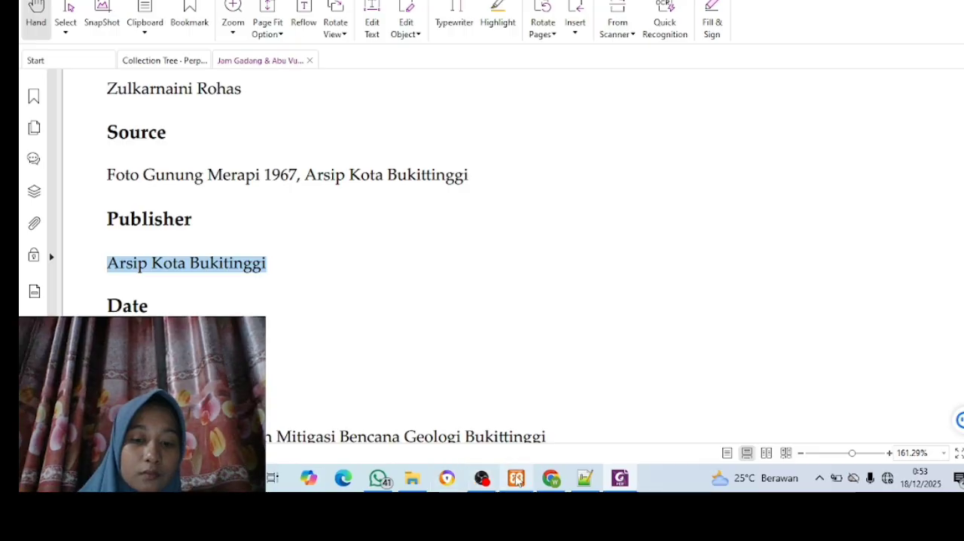
{"action": "mouse_move", "coordinate": [559, 482]}
{"action": "left_click", "coordinate": [549, 410]}
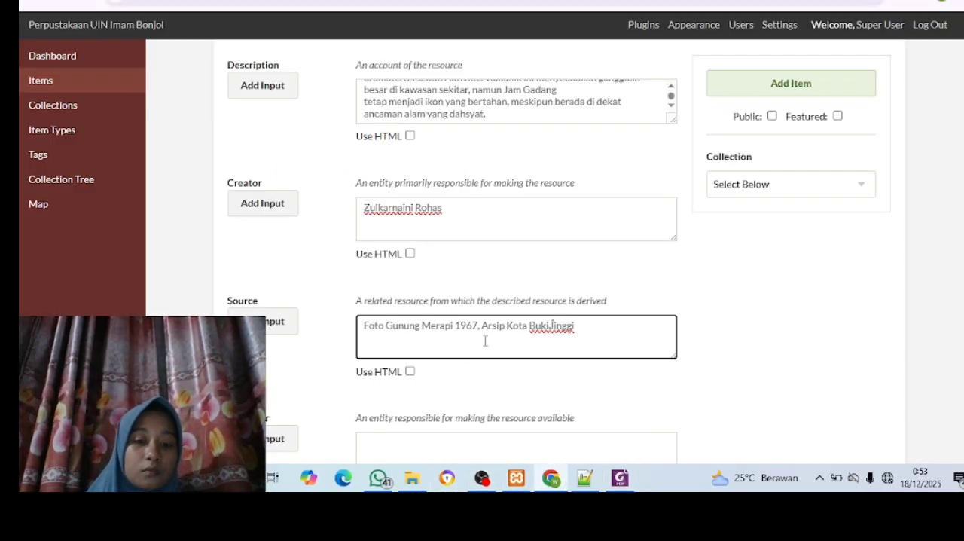
{"action": "scroll", "coordinate": [485, 340], "scroll_direction": "down", "scroll_amount": 2}
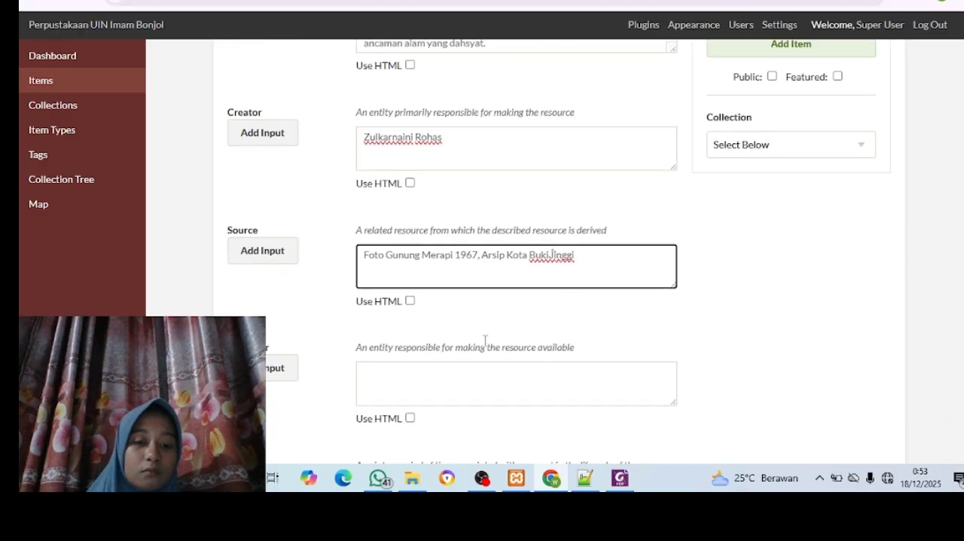
{"action": "left_click", "coordinate": [477, 373]}
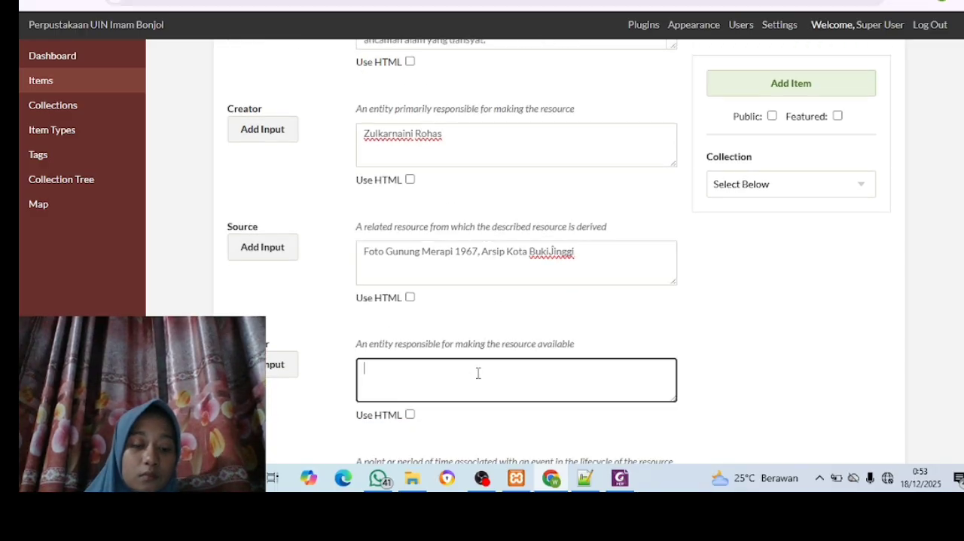
{"action": "key", "text": "ctrl+v"}
Copy the date "1967" from the PDF in Foxit into the item's Date field in Chrome
{"action": "scroll", "coordinate": [478, 375], "scroll_direction": "down", "scroll_amount": 5}
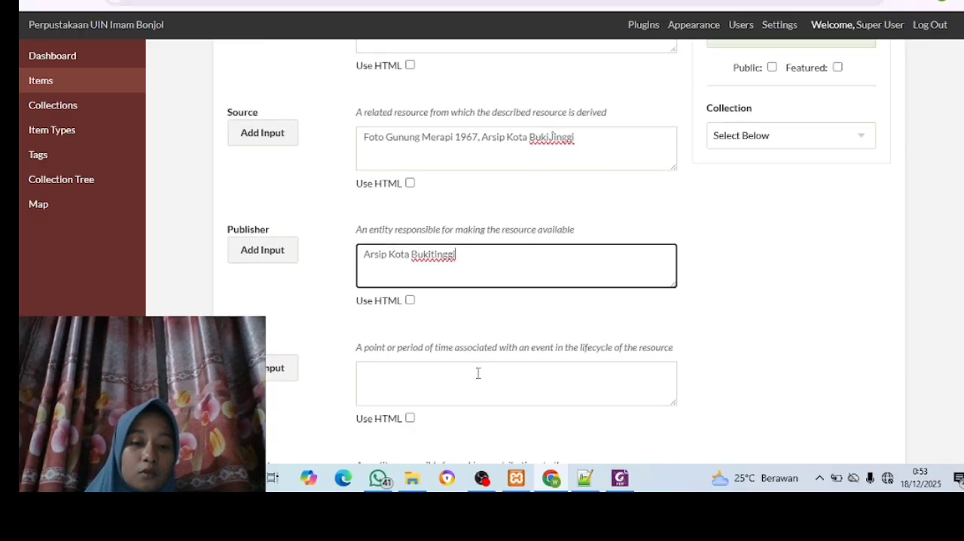
{"action": "mouse_move", "coordinate": [632, 485]}
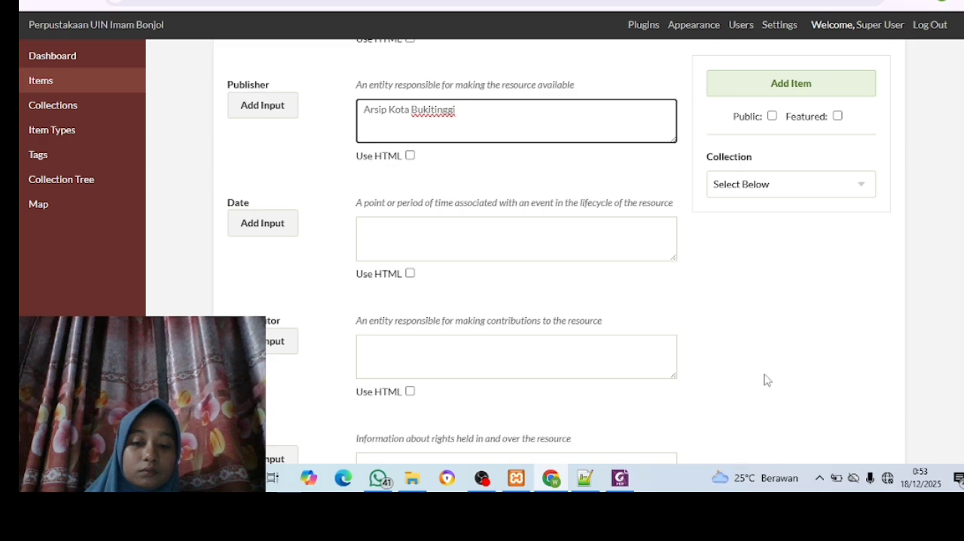
{"action": "left_click", "coordinate": [618, 482]}
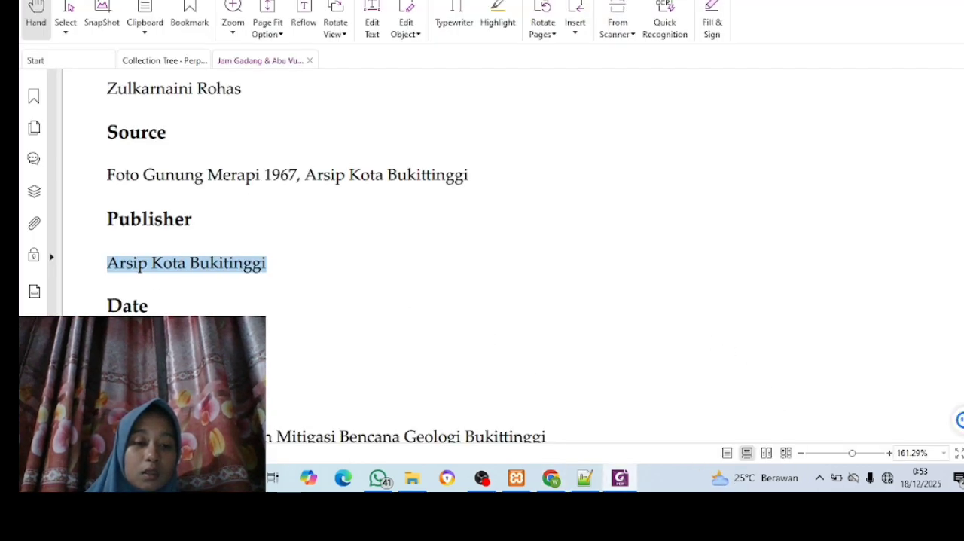
{"action": "left_click", "coordinate": [110, 349]}
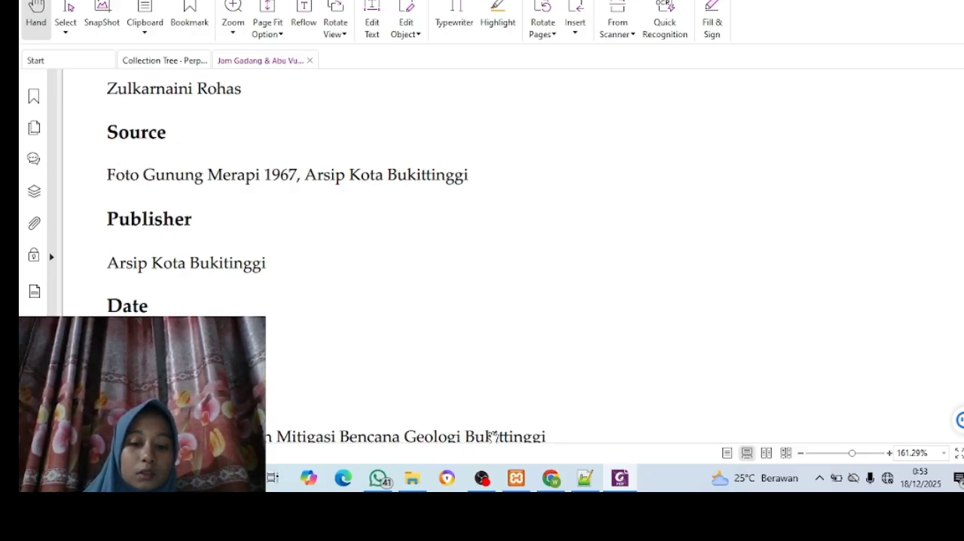
{"action": "left_click", "coordinate": [552, 481]}
{"action": "left_click", "coordinate": [426, 244]}
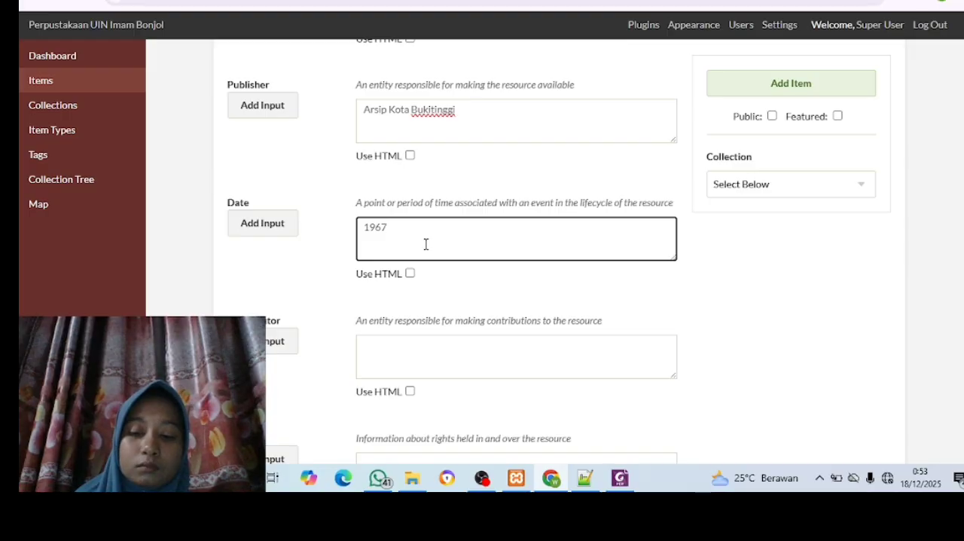
{"action": "scroll", "coordinate": [426, 244], "scroll_direction": "down", "scroll_amount": 1}
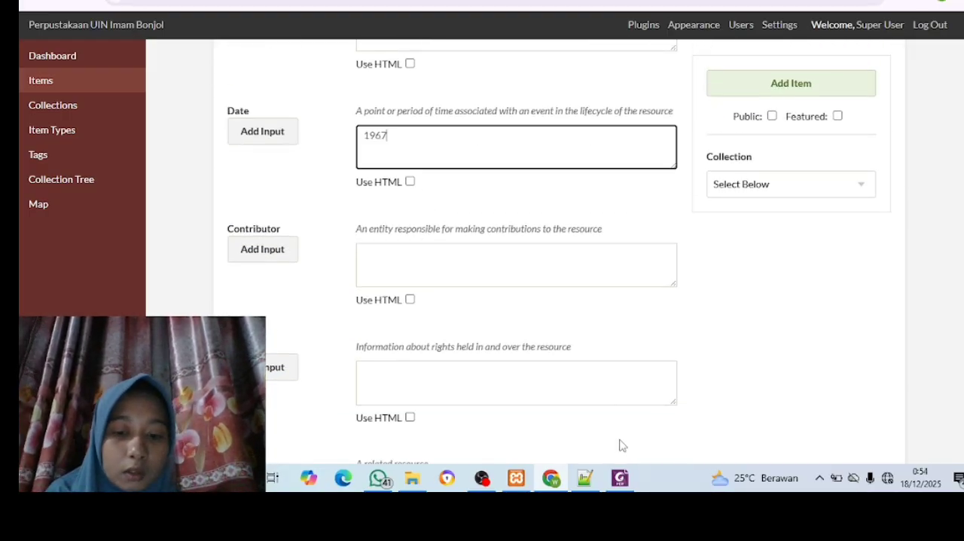
{"action": "left_click", "coordinate": [621, 479]}
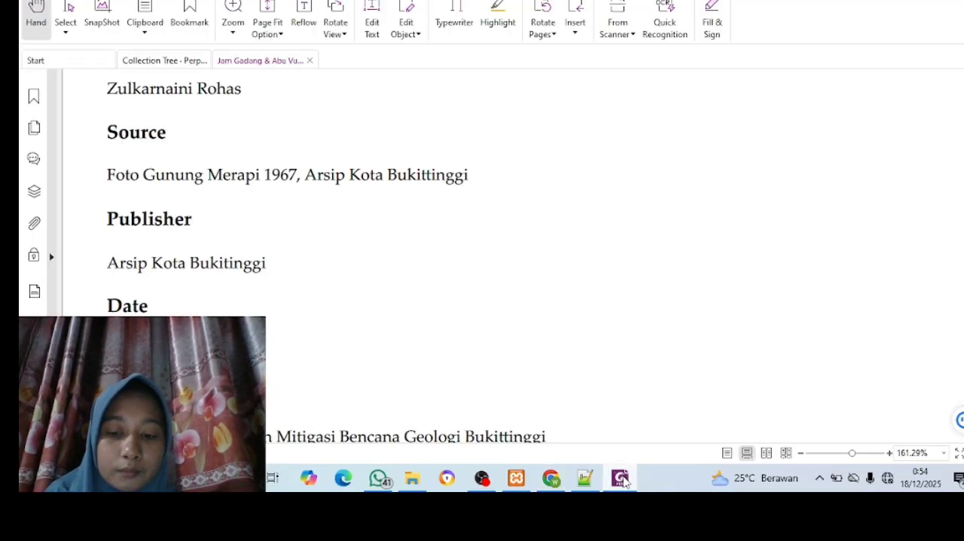
{"action": "scroll", "coordinate": [329, 318], "scroll_direction": "down", "scroll_amount": 6}
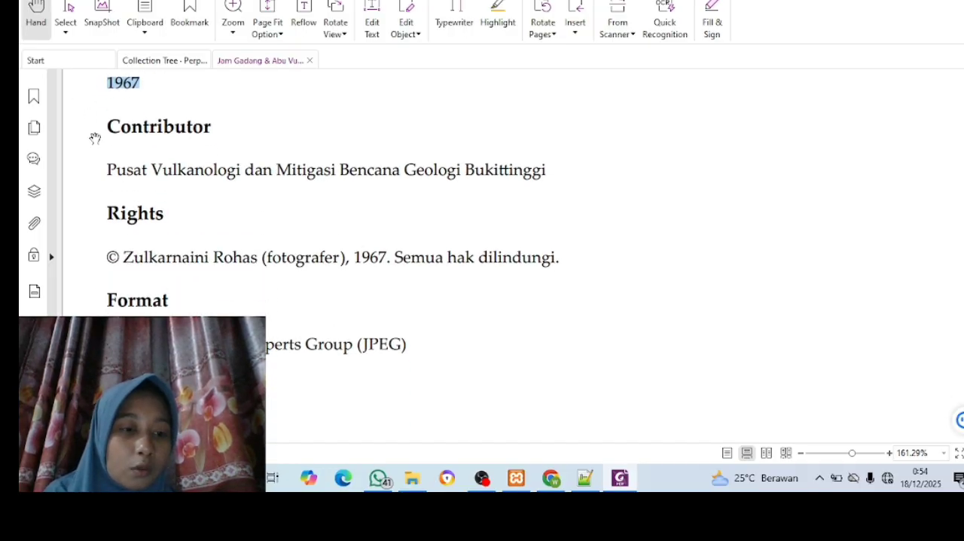
{"action": "left_click_drag", "start_coordinate": [109, 167], "coordinate": [401, 186]}
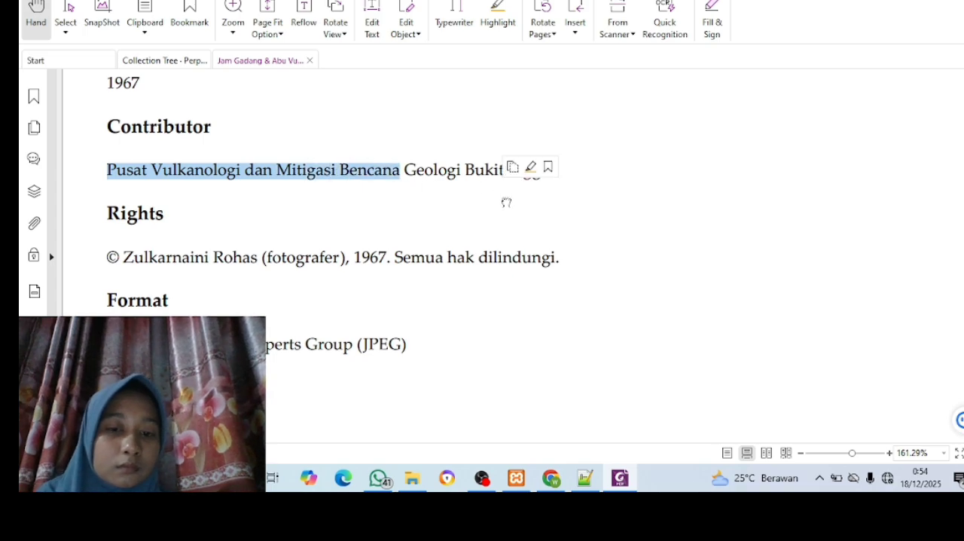
{"action": "left_click", "coordinate": [505, 201]}
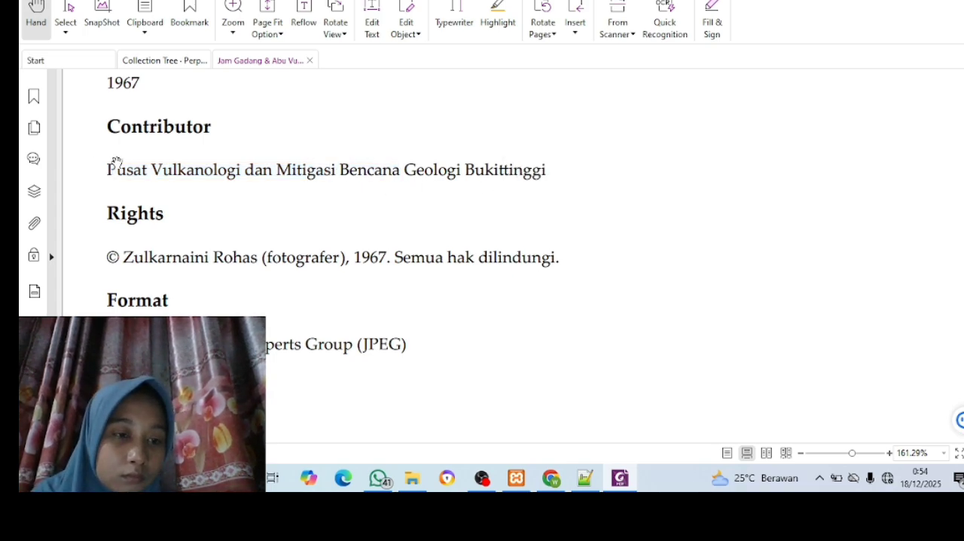
{"action": "left_click_drag", "start_coordinate": [111, 168], "coordinate": [241, 203]}
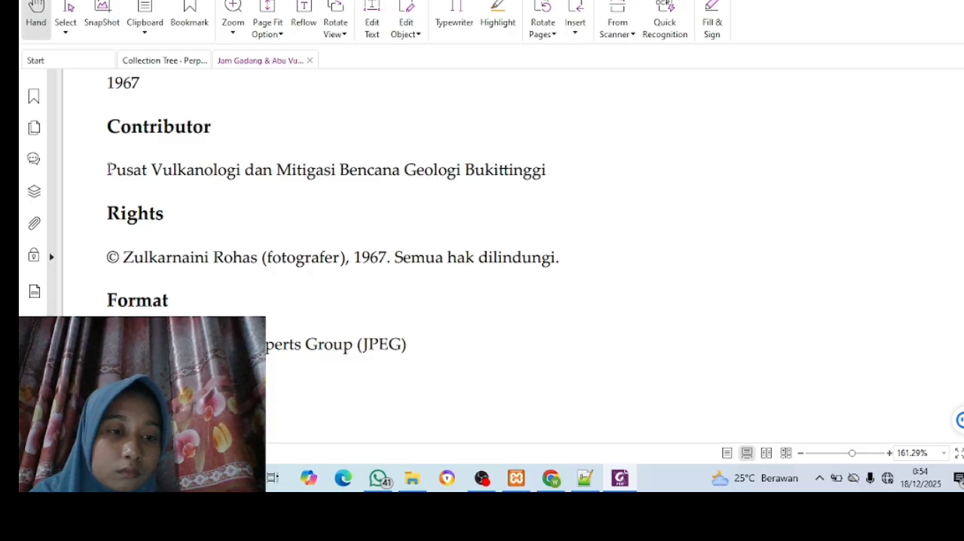
{"action": "left_click_drag", "start_coordinate": [110, 168], "coordinate": [557, 171]}
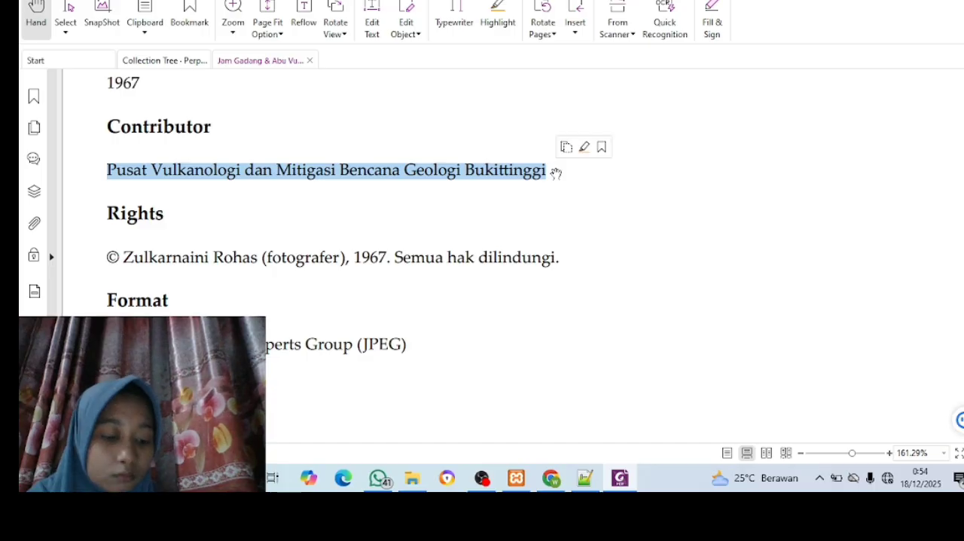
{"action": "left_click", "coordinate": [555, 171]}
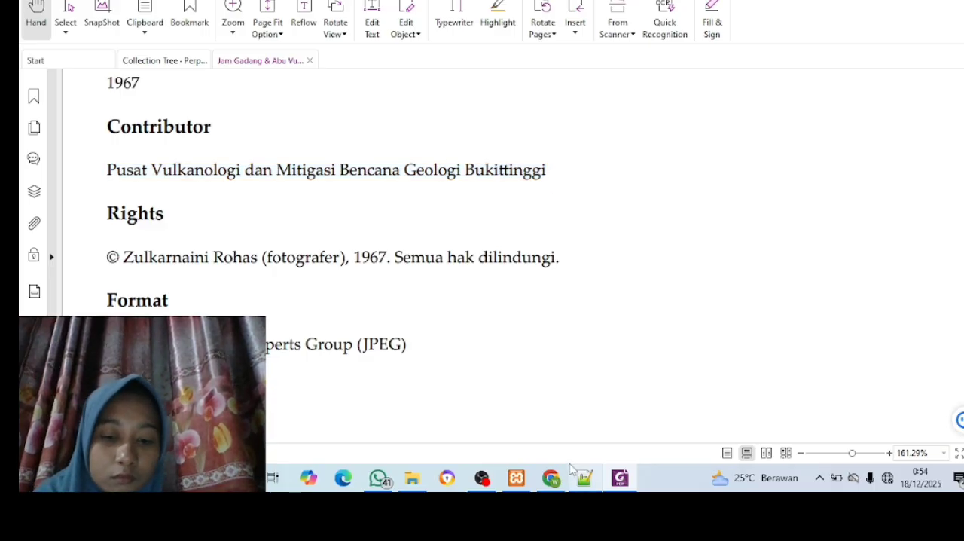
{"action": "mouse_move", "coordinate": [558, 479]}
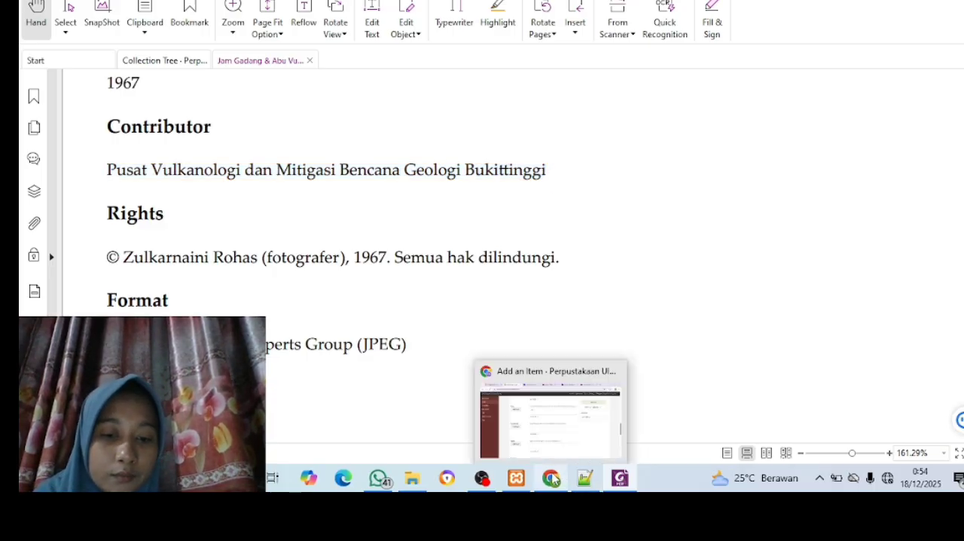
{"action": "left_click", "coordinate": [561, 435]}
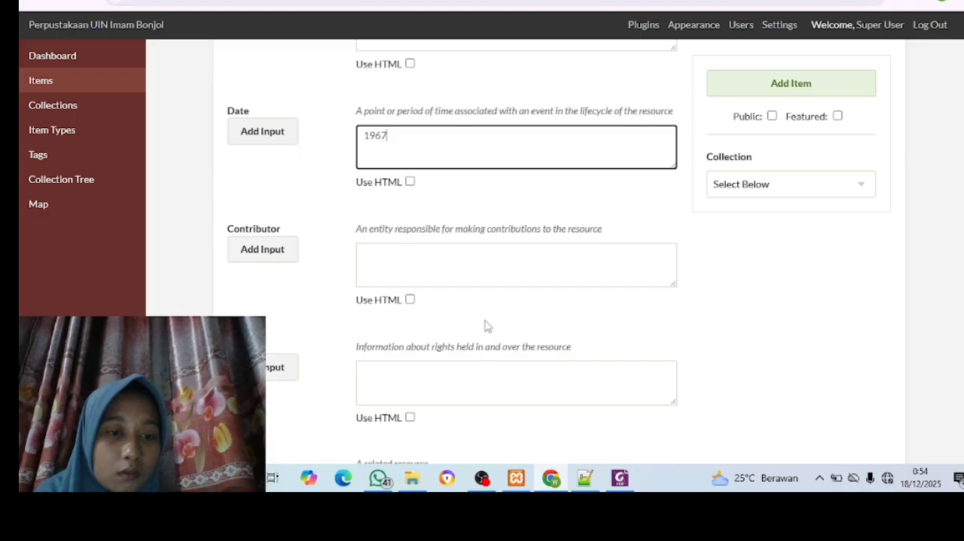
{"action": "left_click", "coordinate": [451, 279]}
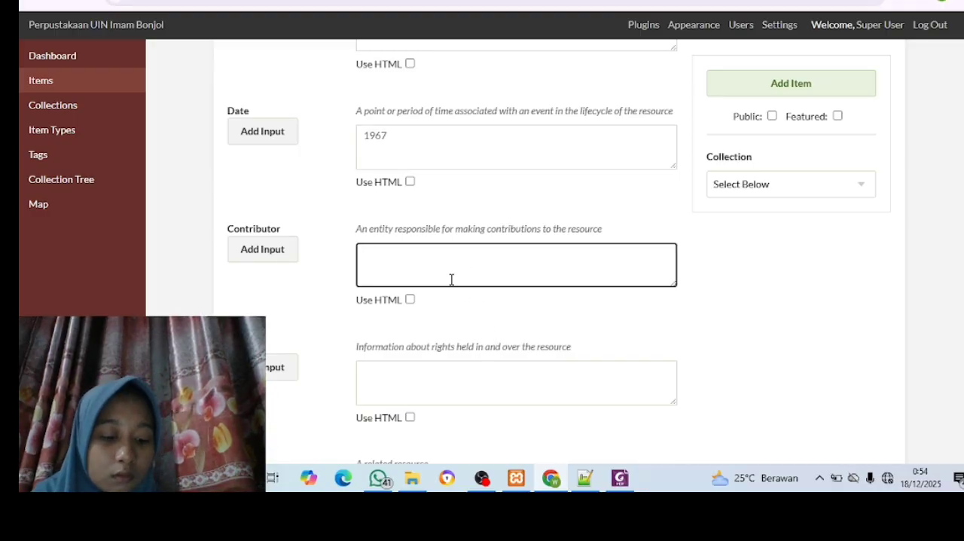
{"action": "type", "text": "1967"}
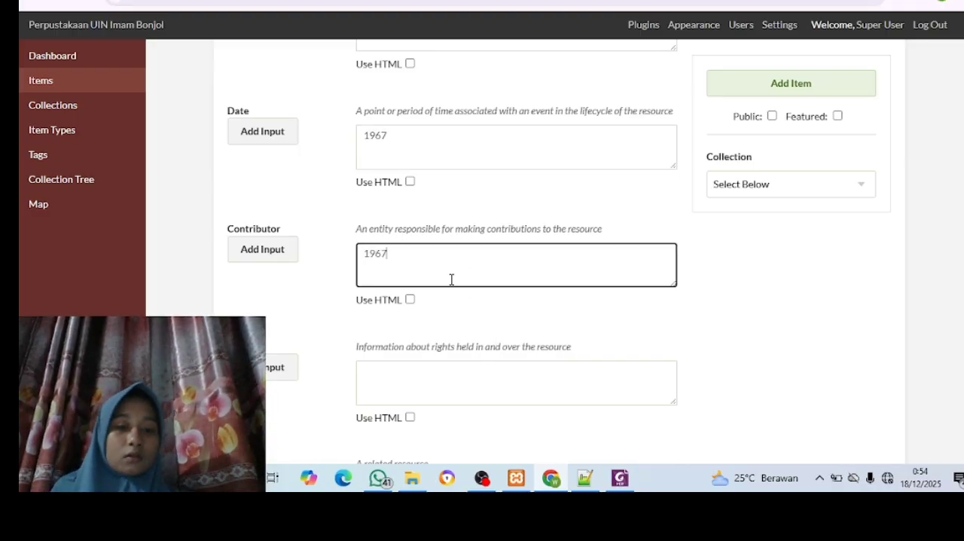
{"action": "key", "text": "BackSpace"}
{"action": "key", "text": "BackSpace"}
{"action": "key", "text": "BackSpace"}
{"action": "key", "text": "BackSpace"}
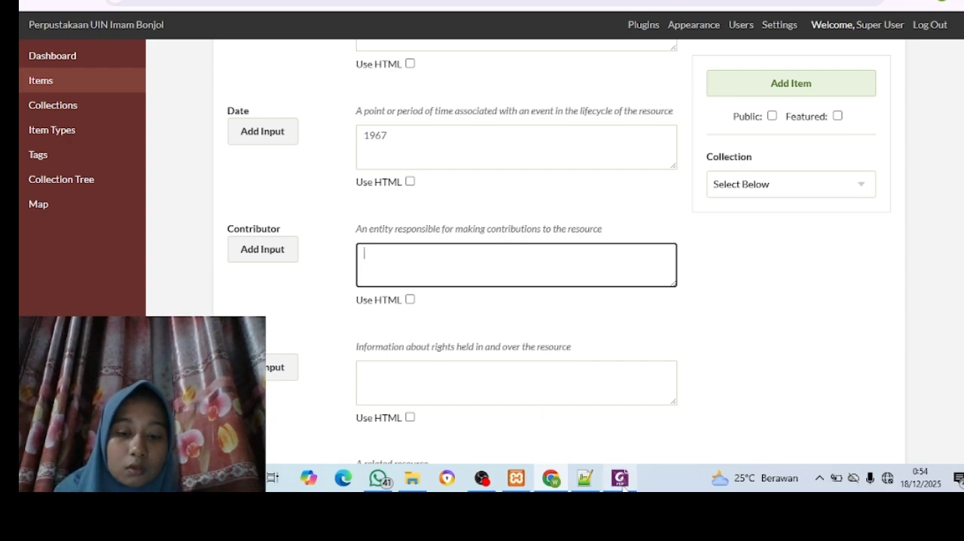
Copy the contributor "Pusat Vulkanologi dan Mitigasi Bencana Geologi Bukittinggi" from the PDF in Foxit into the item's Contributor field in Chrome
{"action": "mouse_move", "coordinate": [623, 488]}
{"action": "left_click", "coordinate": [623, 430]}
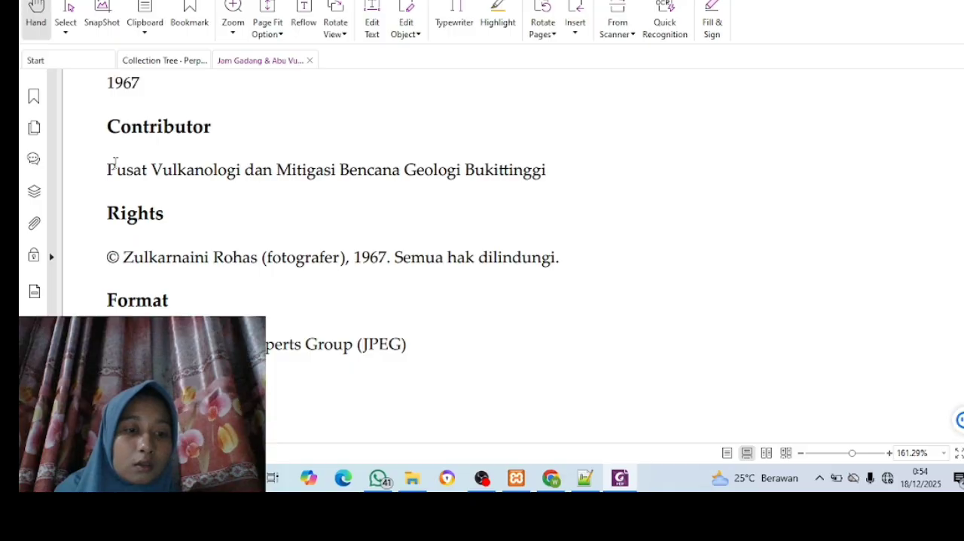
{"action": "left_click_drag", "start_coordinate": [107, 170], "coordinate": [570, 170]}
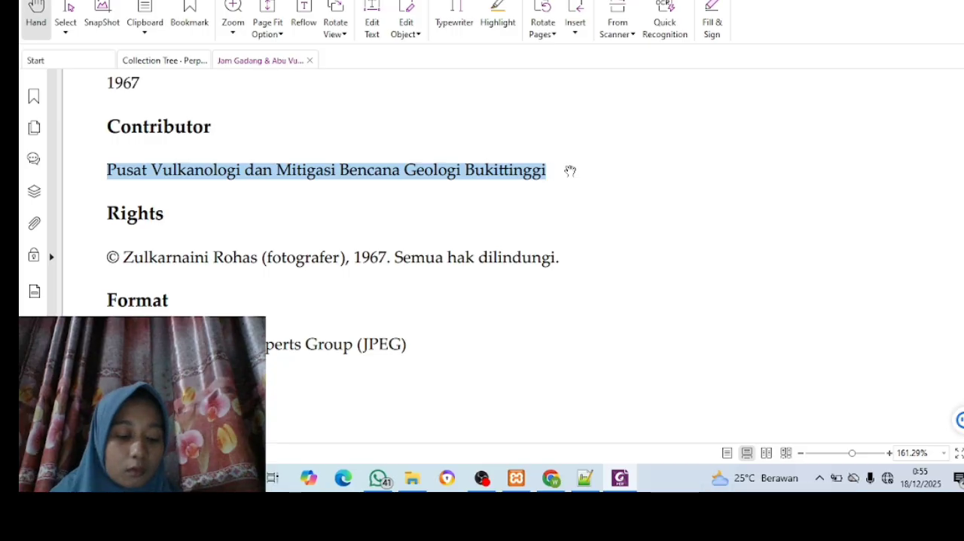
{"action": "key", "text": "ctrl+c"}
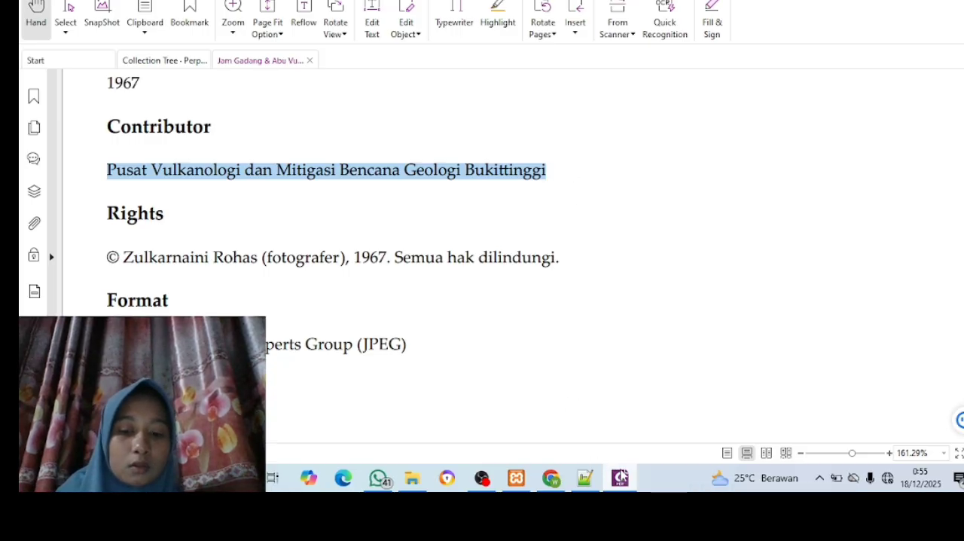
{"action": "mouse_move", "coordinate": [561, 484]}
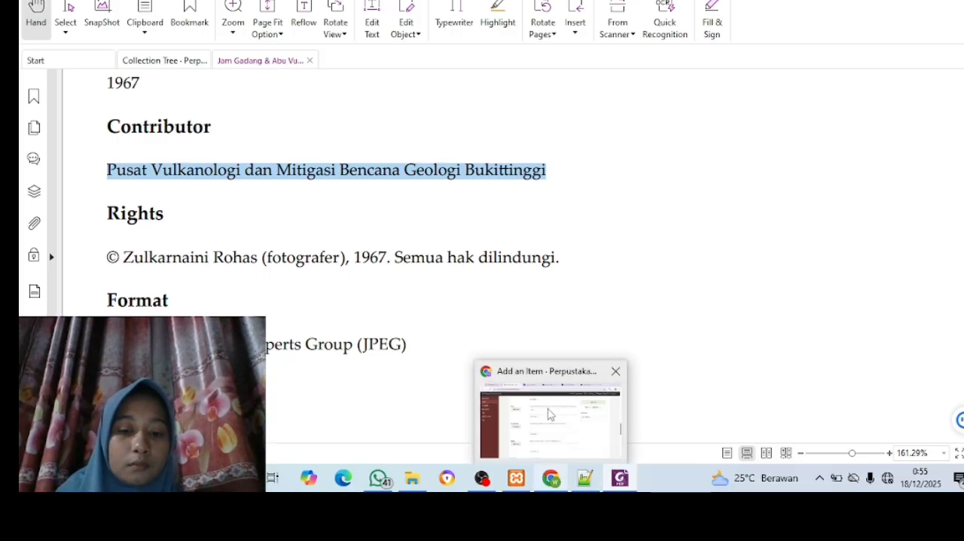
{"action": "left_click", "coordinate": [551, 415]}
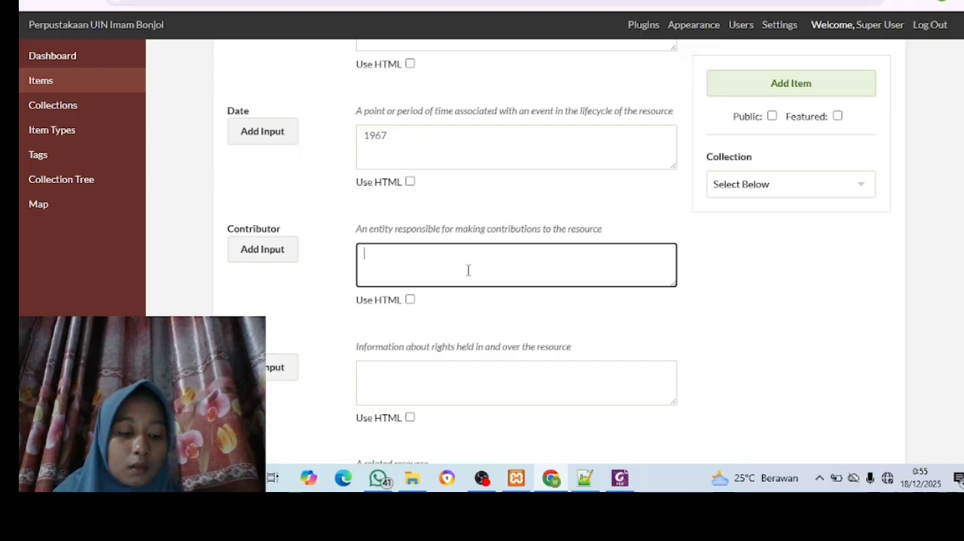
{"action": "key", "text": "ctrl+v"}
{"action": "scroll", "coordinate": [467, 270], "scroll_direction": "down", "scroll_amount": 2}
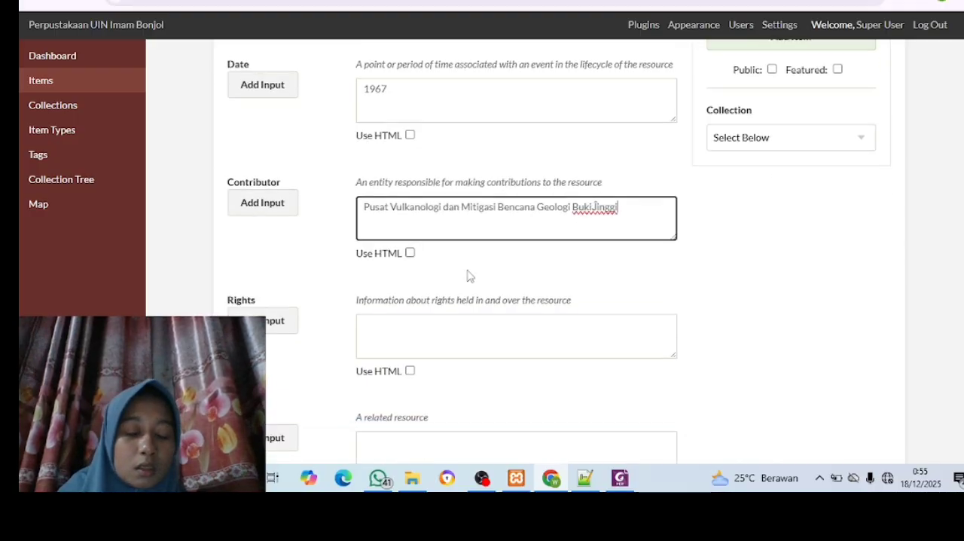
Copy the full rights statement, with the photographer credit, 1967 and "Semua hak dilindungi.", from the PDF in Foxit into the item's Rights field in Chrome
{"action": "scroll", "coordinate": [468, 271], "scroll_direction": "down", "scroll_amount": 1}
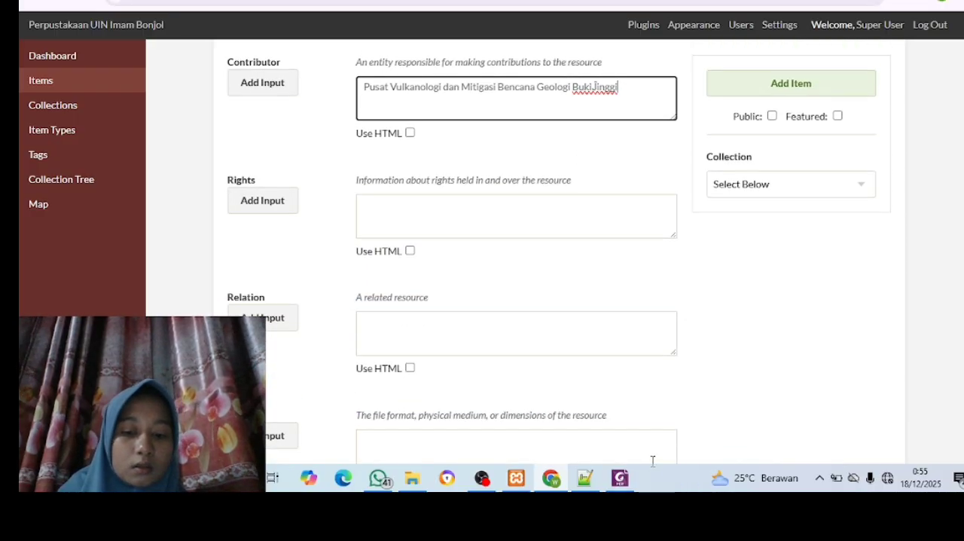
{"action": "left_click", "coordinate": [613, 485]}
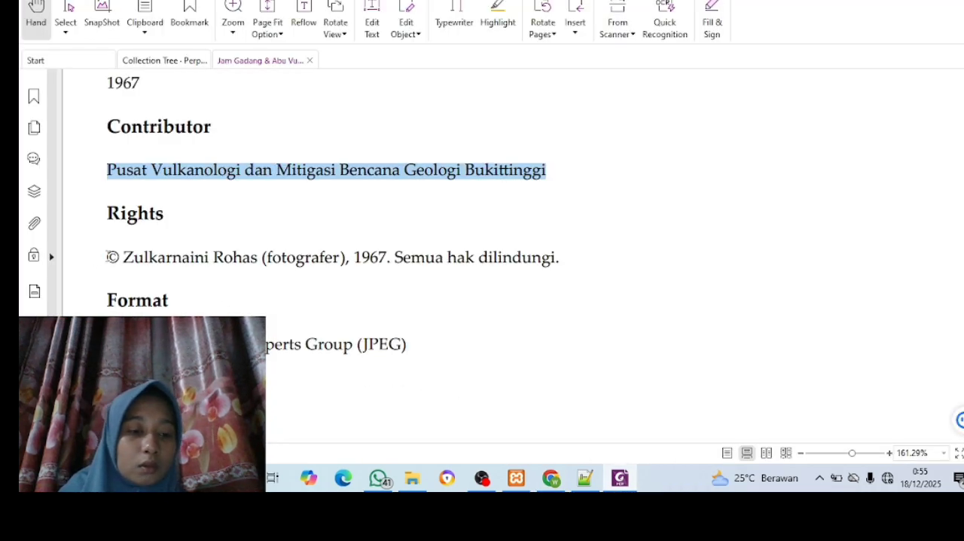
{"action": "left_click_drag", "start_coordinate": [110, 257], "coordinate": [496, 261]}
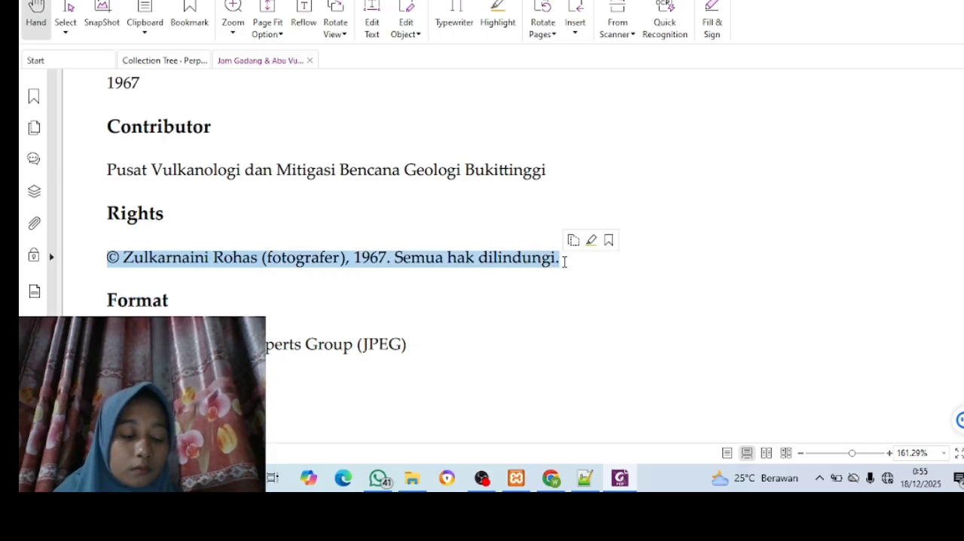
{"action": "key", "text": "ctrl+c"}
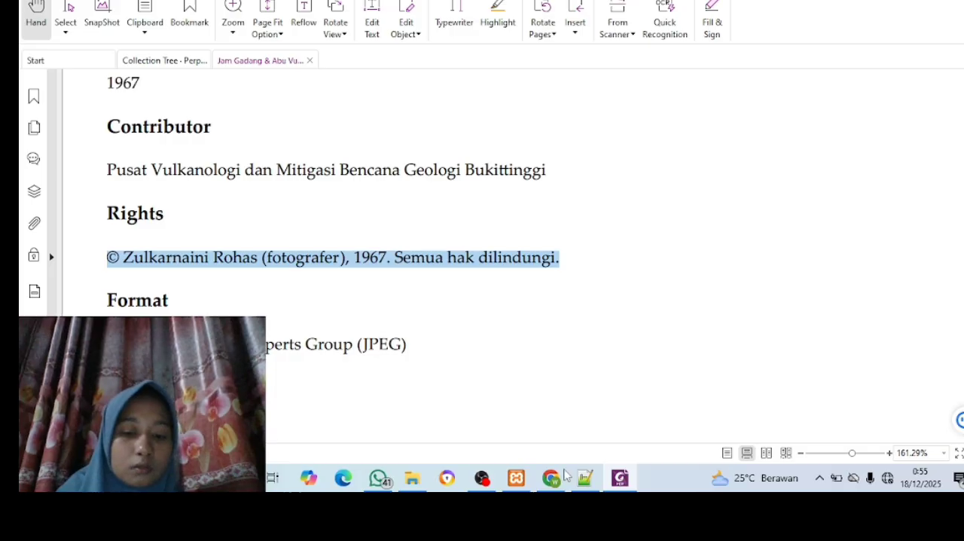
{"action": "mouse_move", "coordinate": [553, 479]}
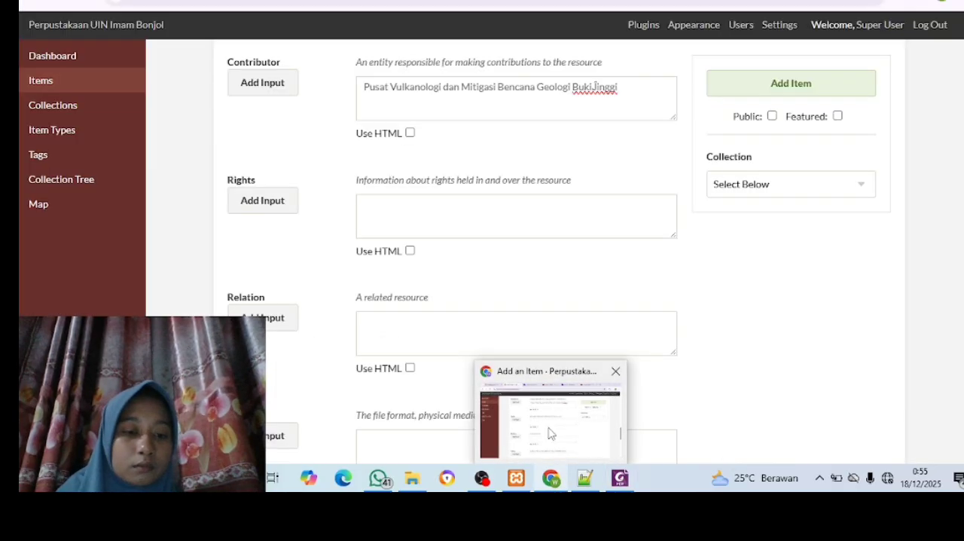
{"action": "left_click", "coordinate": [549, 433]}
{"action": "left_click", "coordinate": [411, 212]}
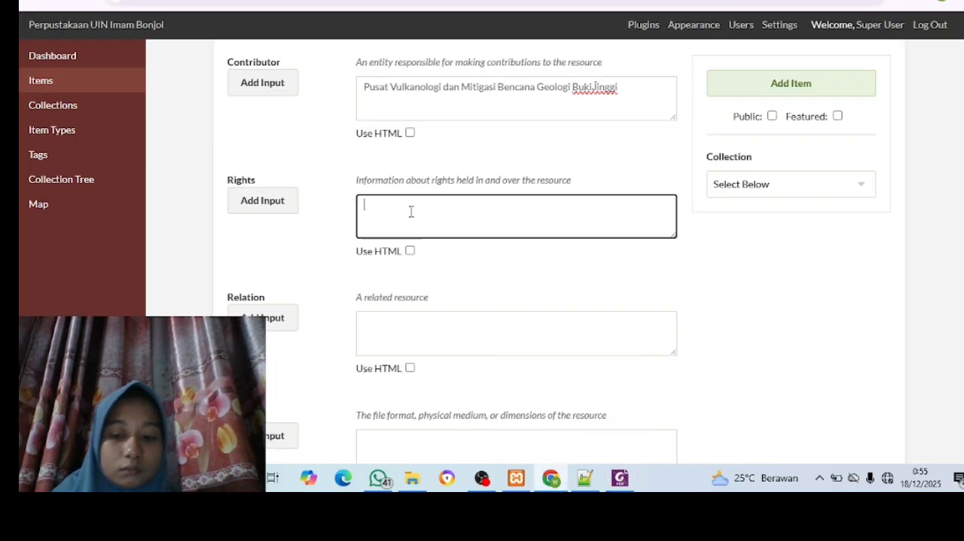
{"action": "key", "text": "ctrl+v"}
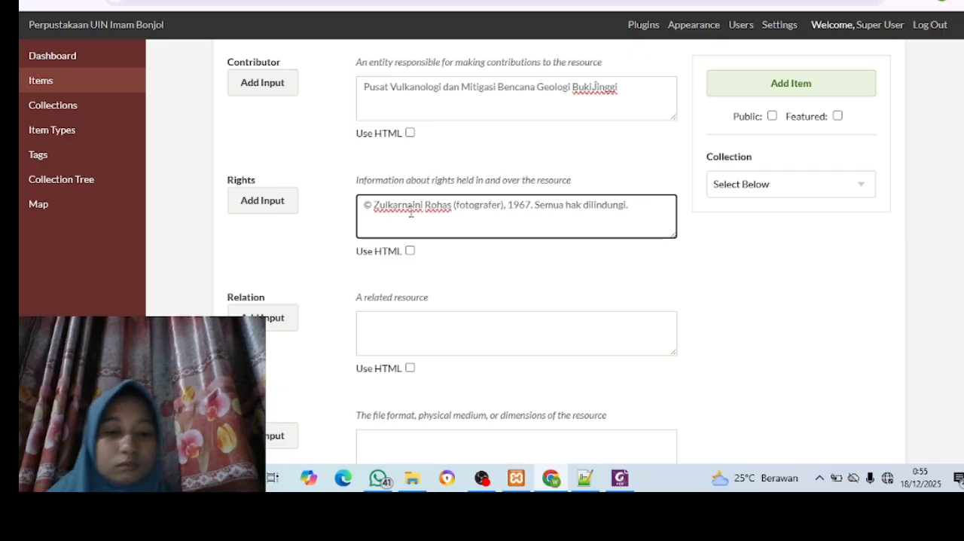
Copy the format "Joint Photographic Experts Group (JPEG)" from the PDF in Foxit into the item's Format field in Chrome
{"action": "scroll", "coordinate": [411, 212], "scroll_direction": "down", "scroll_amount": 2}
{"action": "scroll", "coordinate": [411, 212], "scroll_direction": "down", "scroll_amount": 1}
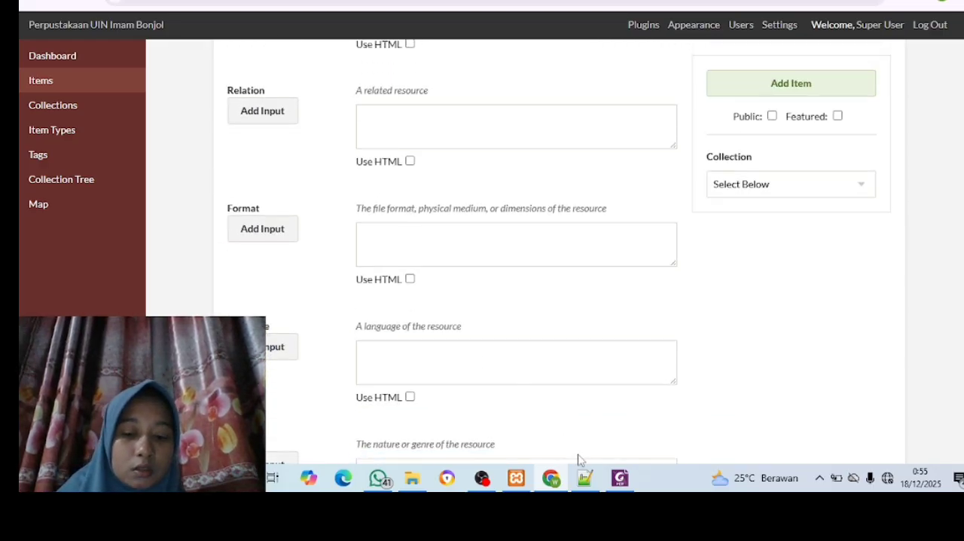
{"action": "mouse_move", "coordinate": [618, 482]}
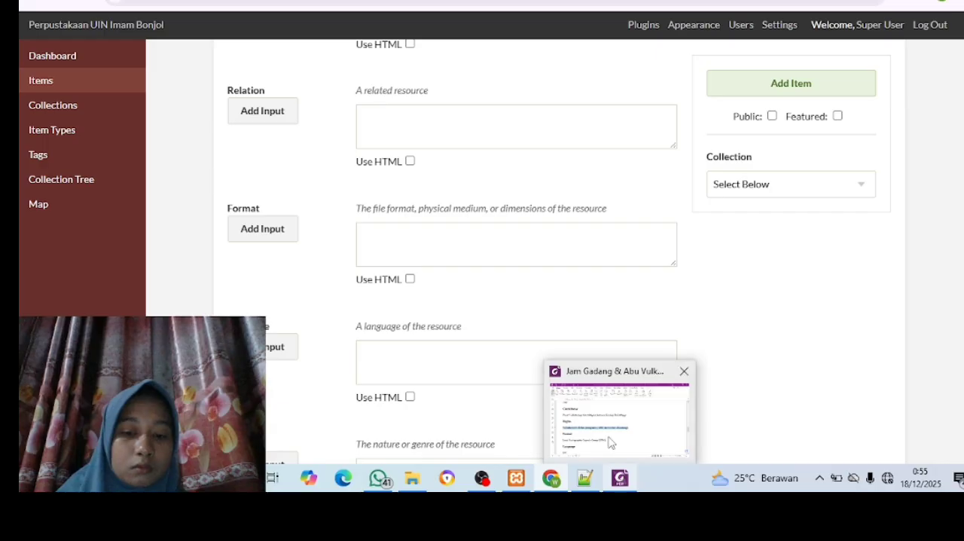
{"action": "left_click", "coordinate": [607, 441]}
{"action": "scroll", "coordinate": [605, 439], "scroll_direction": "down", "scroll_amount": 1}
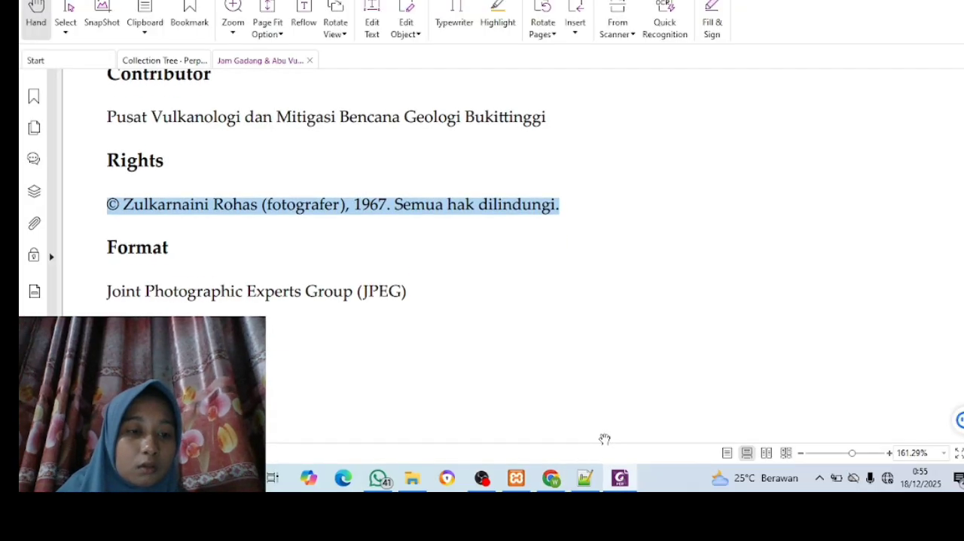
{"action": "key", "text": "alt+Tab"}
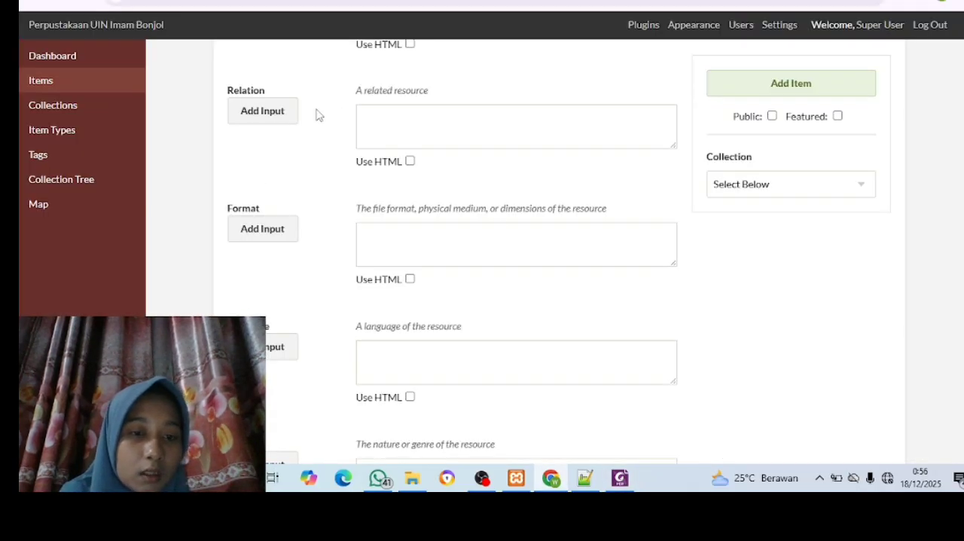
{"action": "left_click", "coordinate": [620, 477]}
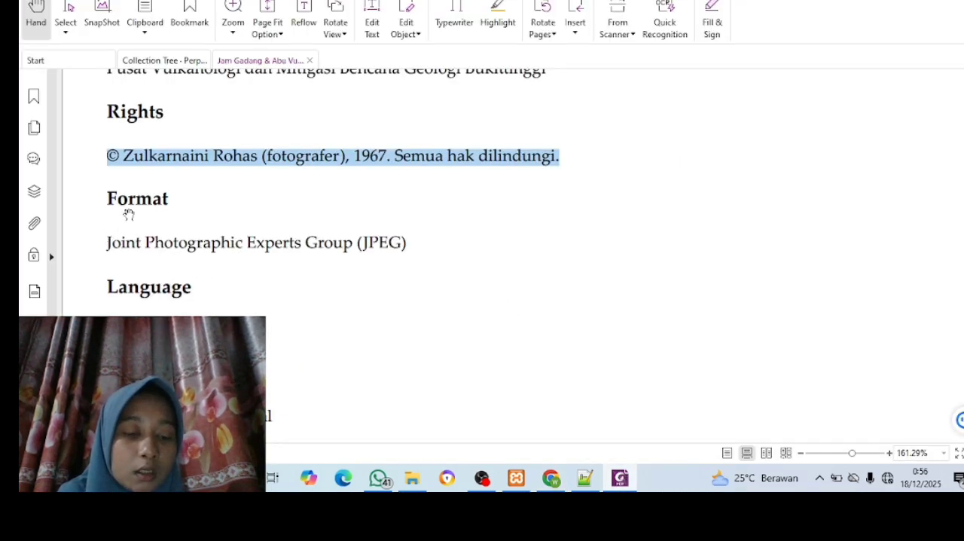
{"action": "left_click_drag", "start_coordinate": [107, 242], "coordinate": [347, 243]}
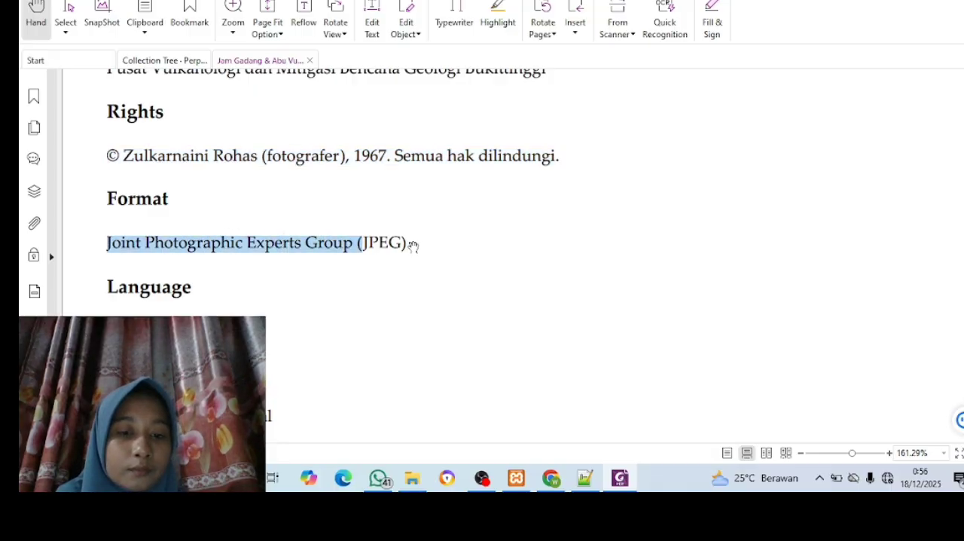
{"action": "left_click", "coordinate": [389, 286]}
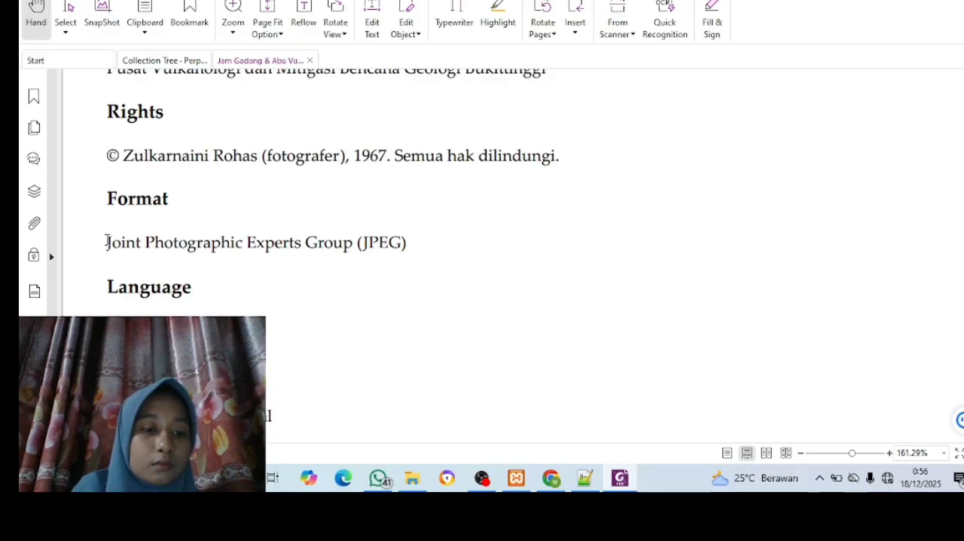
{"action": "left_click_drag", "start_coordinate": [107, 242], "coordinate": [412, 247]}
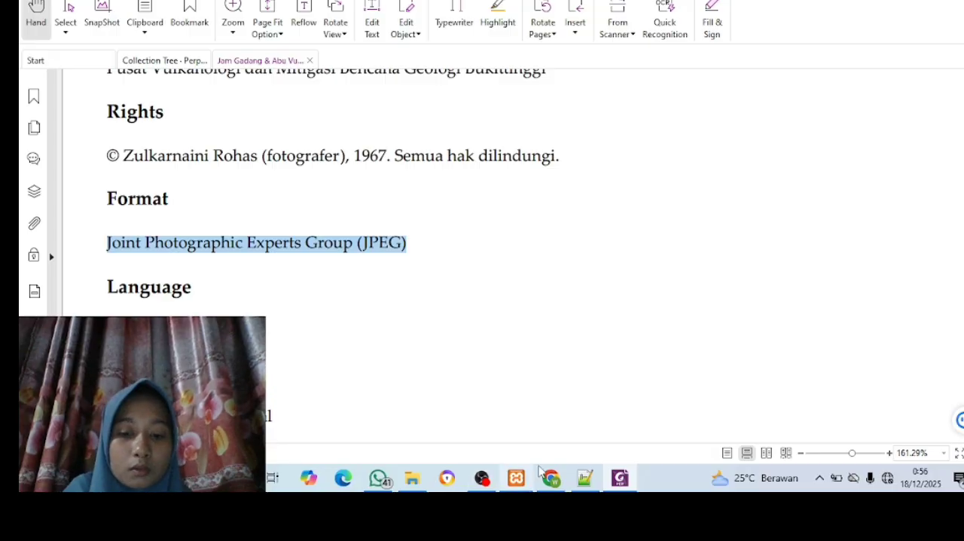
{"action": "mouse_move", "coordinate": [555, 486]}
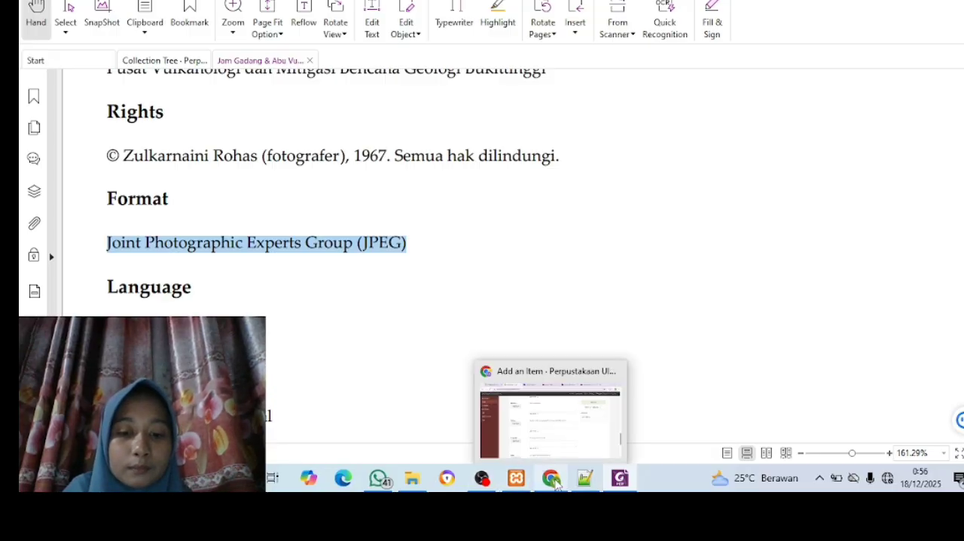
{"action": "left_click", "coordinate": [543, 456]}
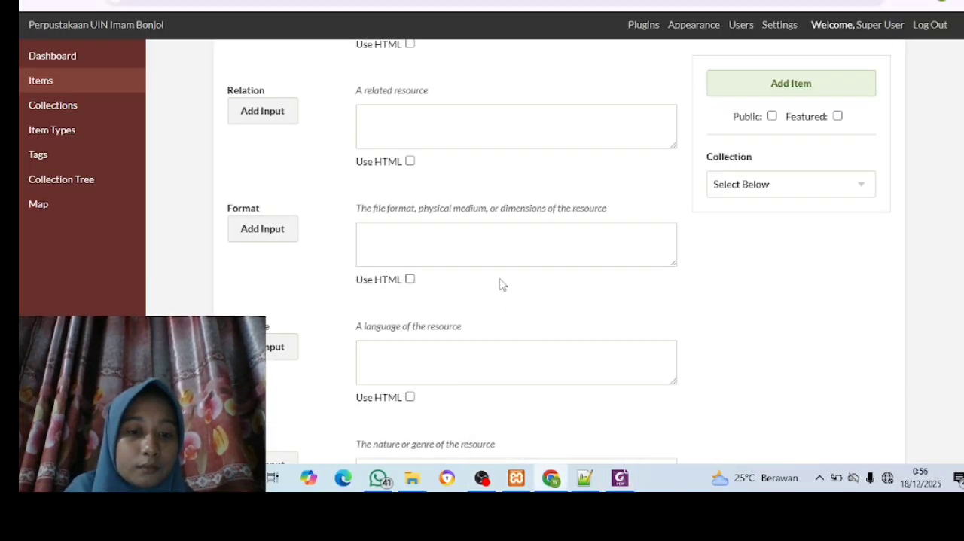
{"action": "left_click", "coordinate": [458, 229]}
{"action": "key", "text": "ctrl+v"}
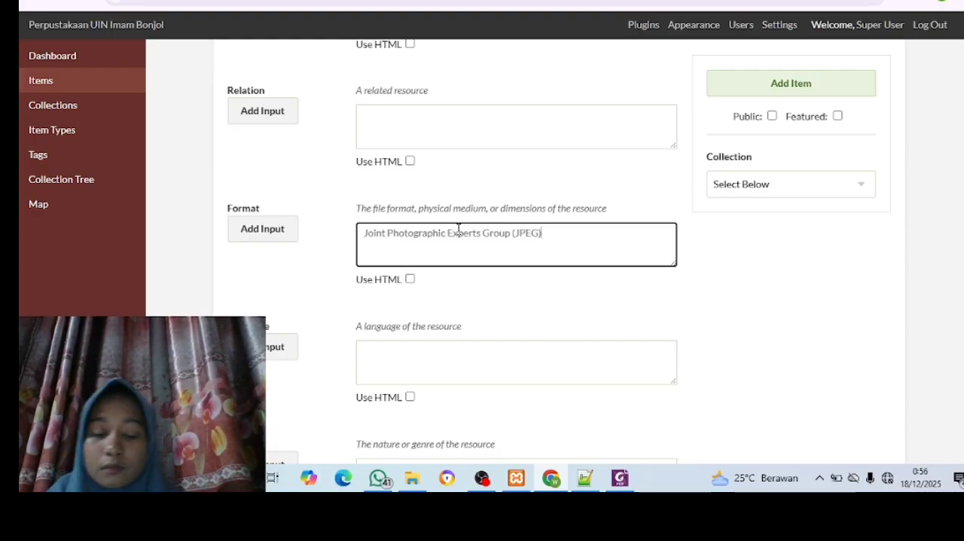
Enter "ind" as the item's Language
{"action": "scroll", "coordinate": [452, 280], "scroll_direction": "down", "scroll_amount": 1}
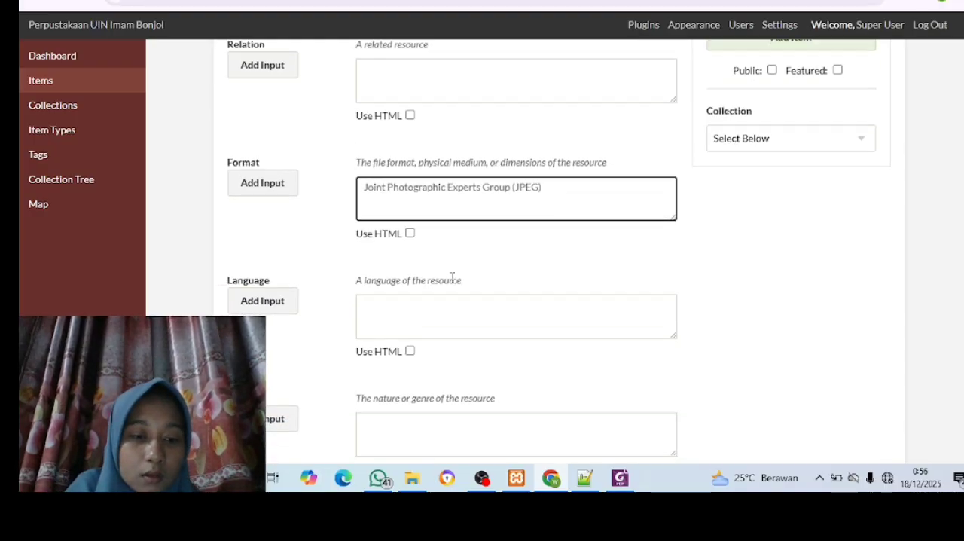
{"action": "scroll", "coordinate": [452, 279], "scroll_direction": "down", "scroll_amount": 1}
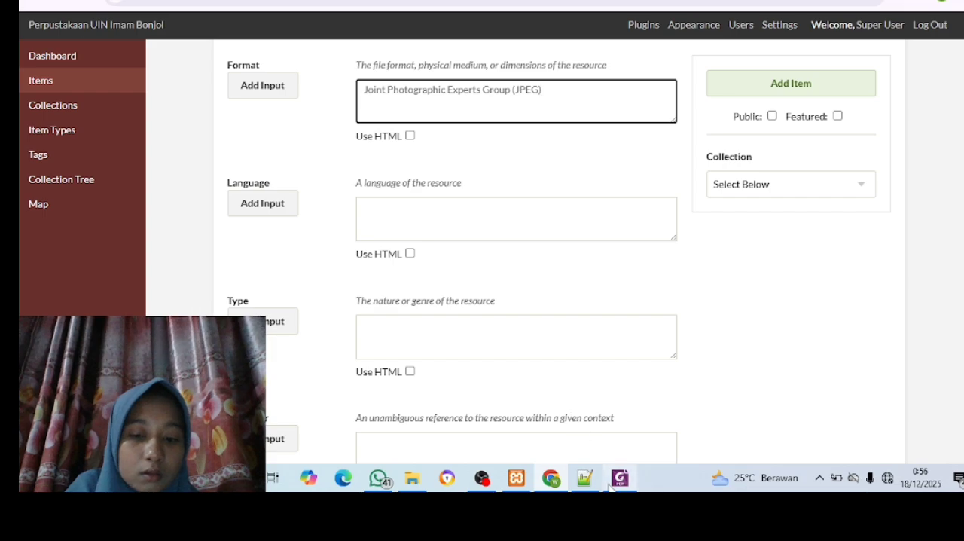
{"action": "mouse_move", "coordinate": [614, 484]}
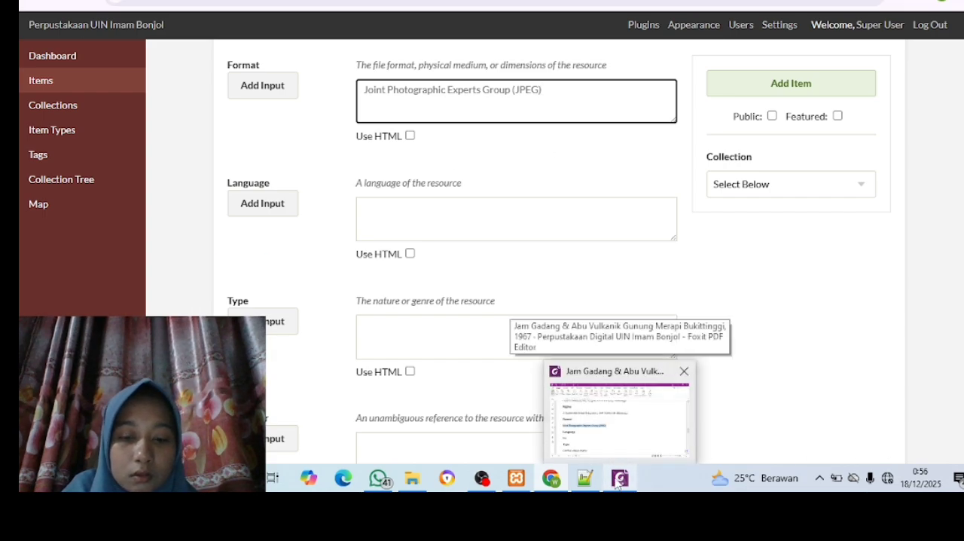
{"action": "left_click", "coordinate": [410, 214]}
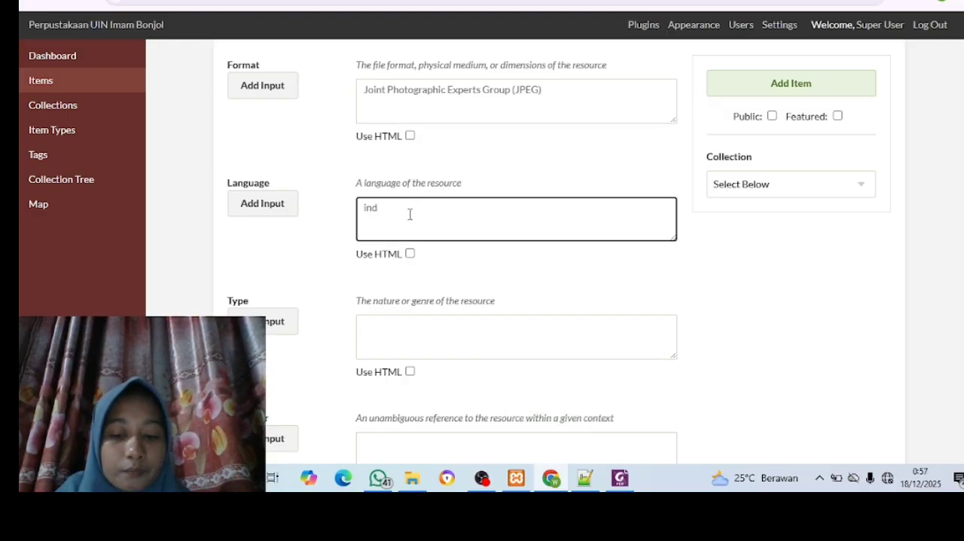
Copy the type "Gambar salinan digital" from the PDF in Foxit into the item's Identifier field in Chrome
{"action": "scroll", "coordinate": [410, 214], "scroll_direction": "down", "scroll_amount": 2}
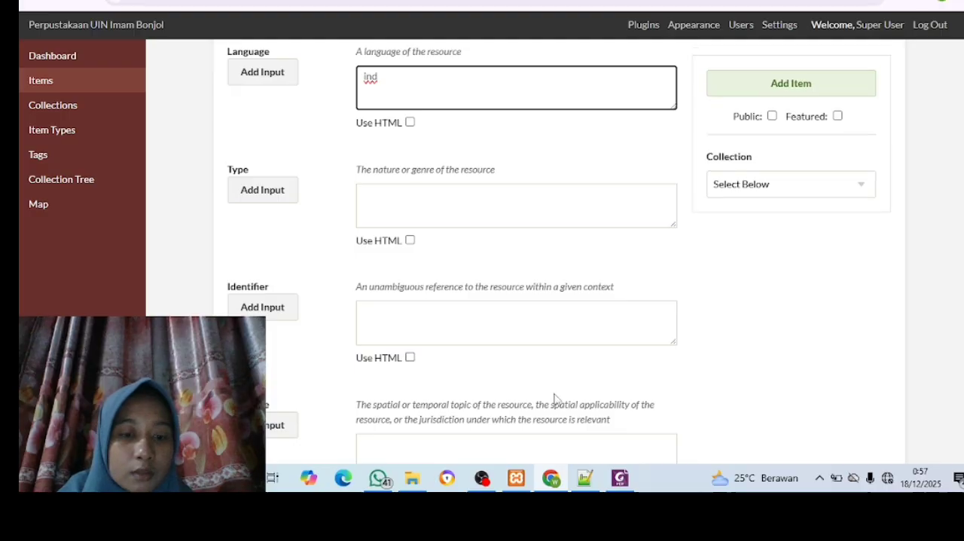
{"action": "mouse_move", "coordinate": [622, 482]}
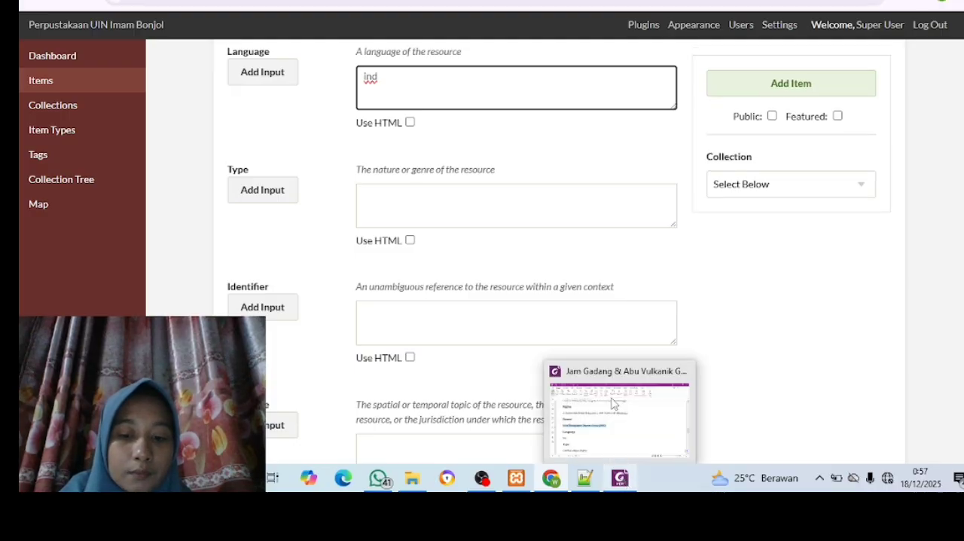
{"action": "left_click", "coordinate": [610, 396]}
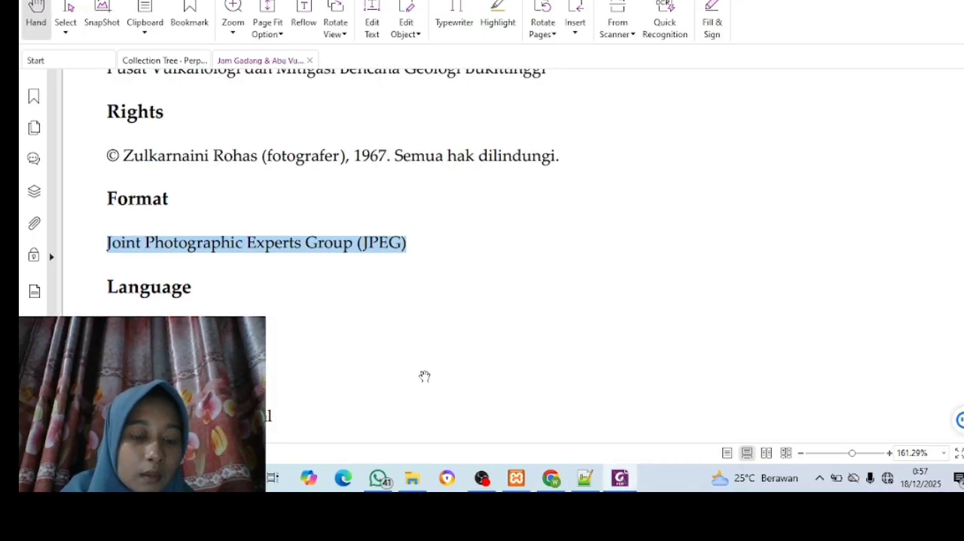
{"action": "scroll", "coordinate": [424, 376], "scroll_direction": "down", "scroll_amount": 5}
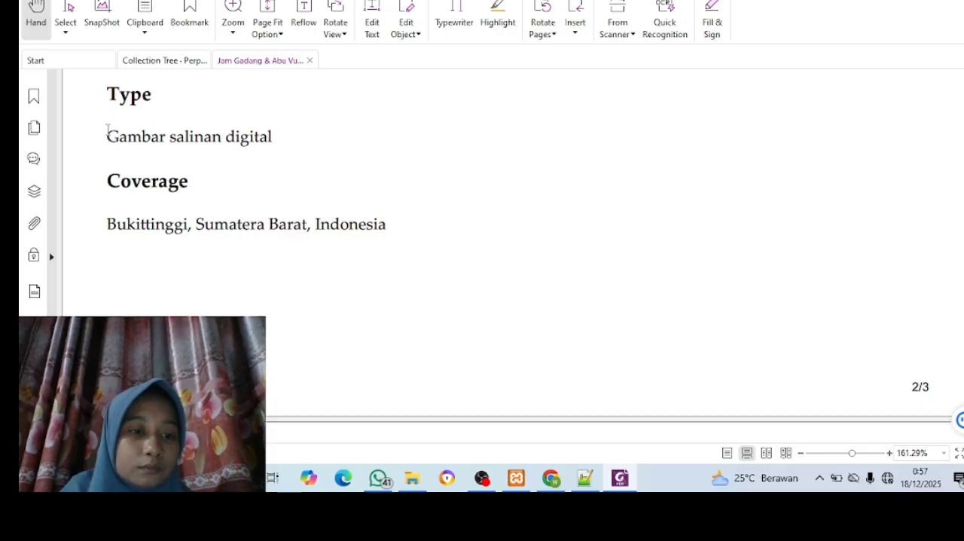
{"action": "left_click_drag", "start_coordinate": [108, 131], "coordinate": [274, 143]}
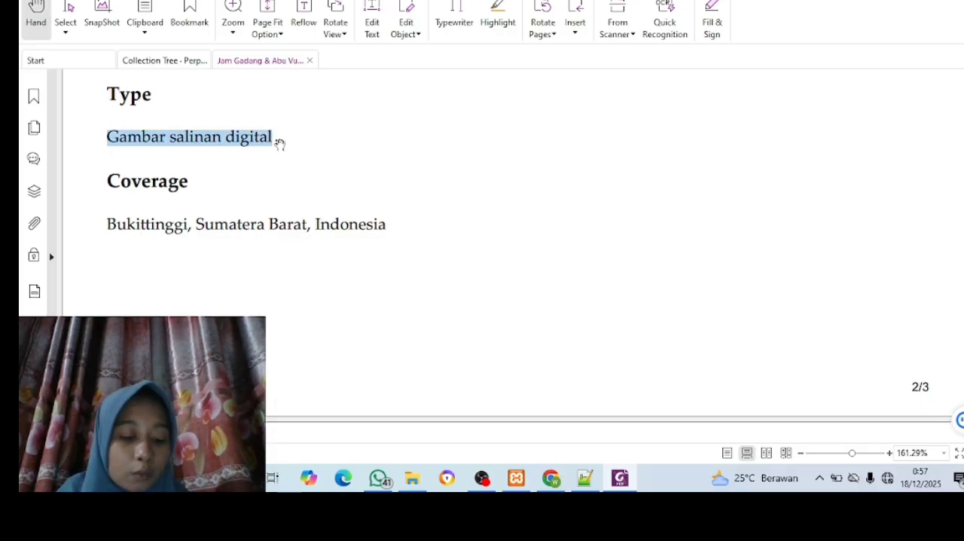
{"action": "key", "text": "ctrl+c"}
{"action": "scroll", "coordinate": [383, 423], "scroll_direction": "up", "scroll_amount": 5}
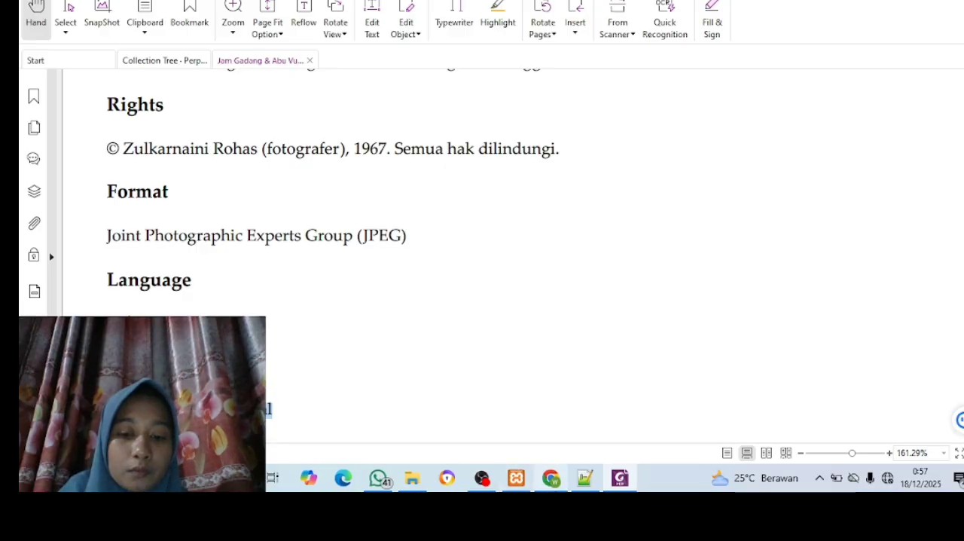
{"action": "mouse_move", "coordinate": [555, 482]}
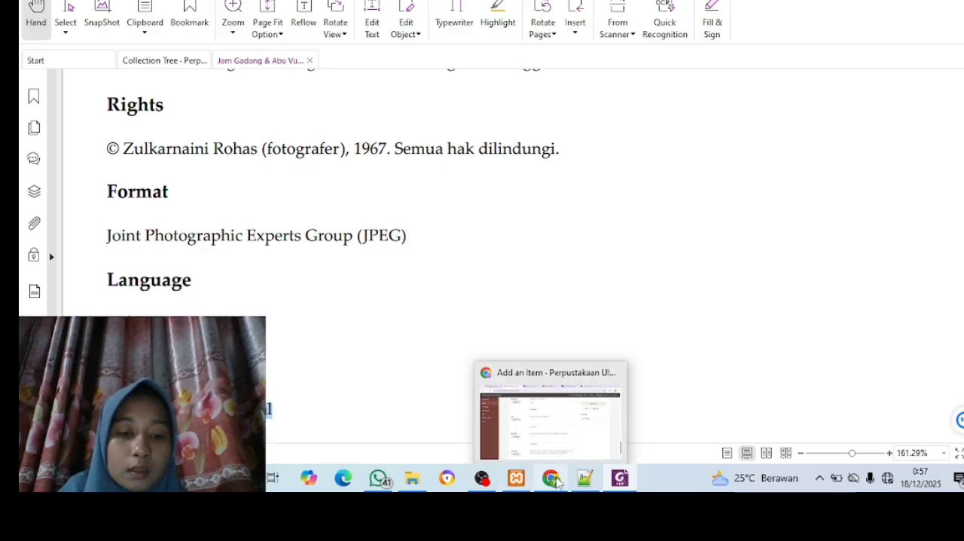
{"action": "left_click", "coordinate": [542, 436]}
{"action": "scroll", "coordinate": [542, 434], "scroll_direction": "down", "scroll_amount": 1}
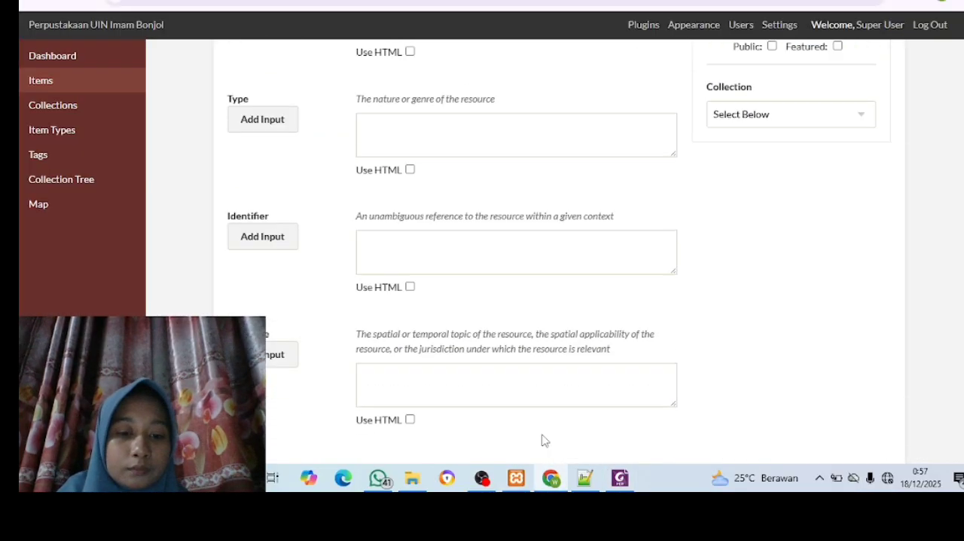
{"action": "left_click", "coordinate": [420, 218]}
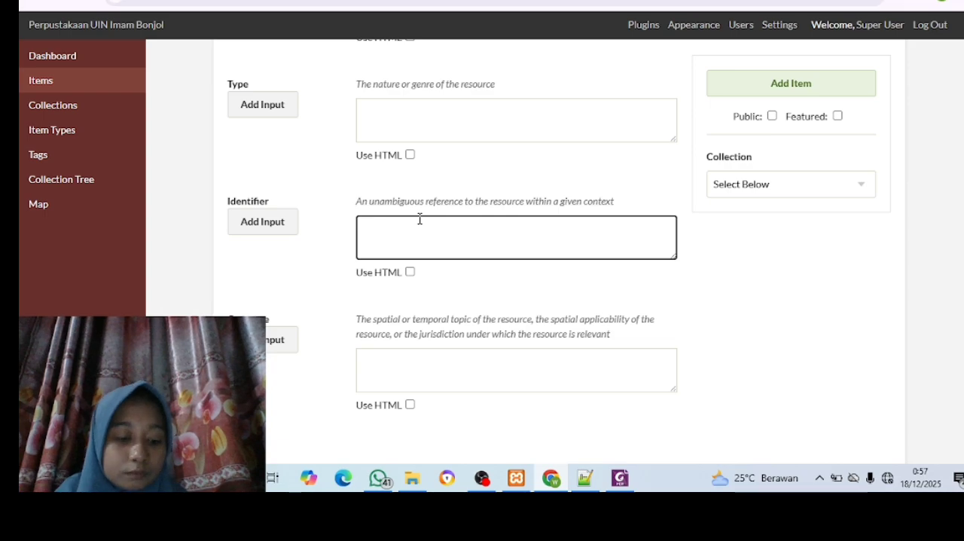
{"action": "key", "text": "ctrl+v"}
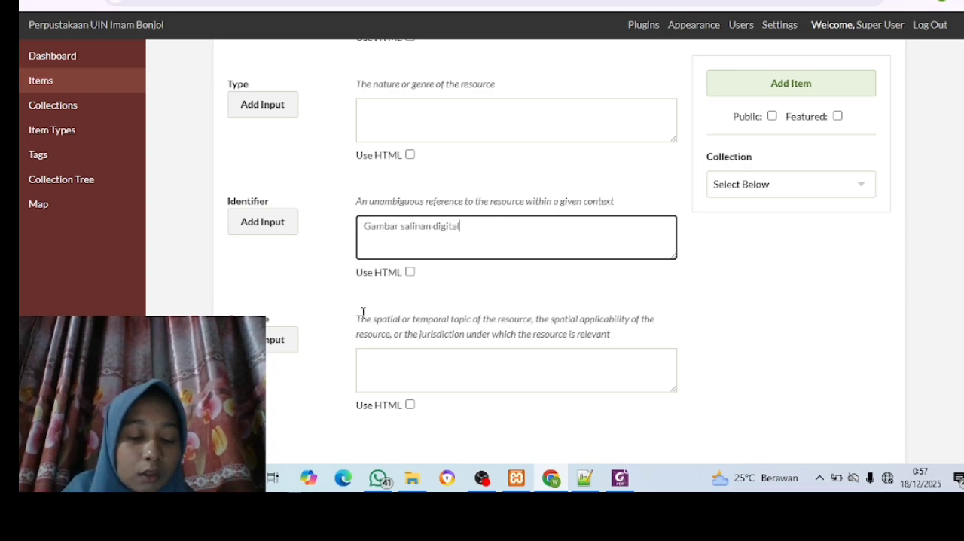
Copy the coverage "Bukittinggi, Sumatera Barat, Indonesia" from the PDF in Foxit into the item's Coverage field in Chrome
{"action": "scroll", "coordinate": [363, 315], "scroll_direction": "down", "scroll_amount": 1}
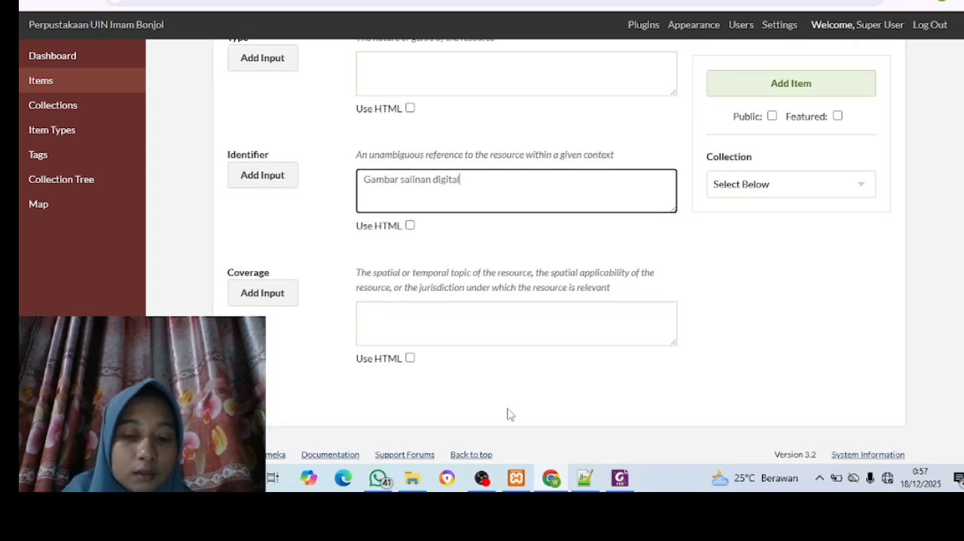
{"action": "mouse_move", "coordinate": [619, 477]}
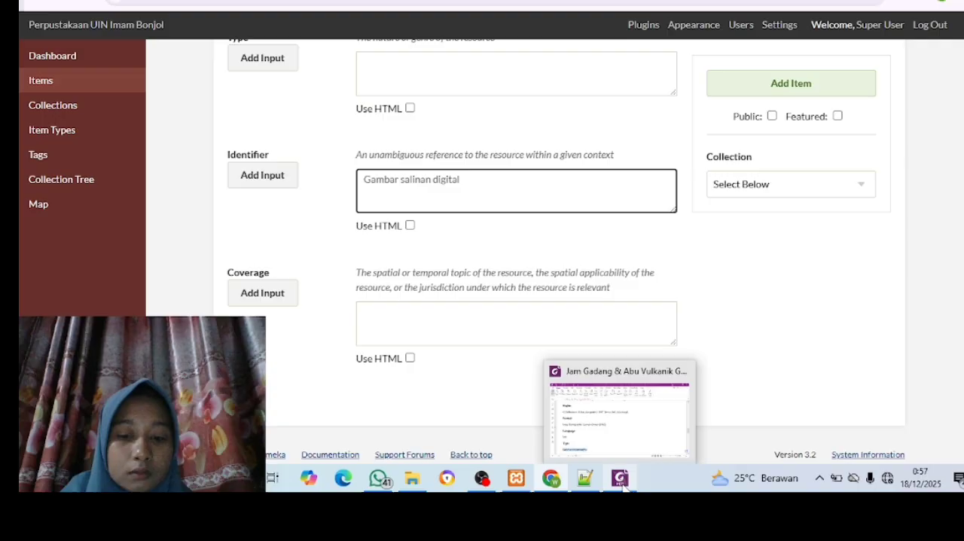
{"action": "left_click", "coordinate": [610, 430]}
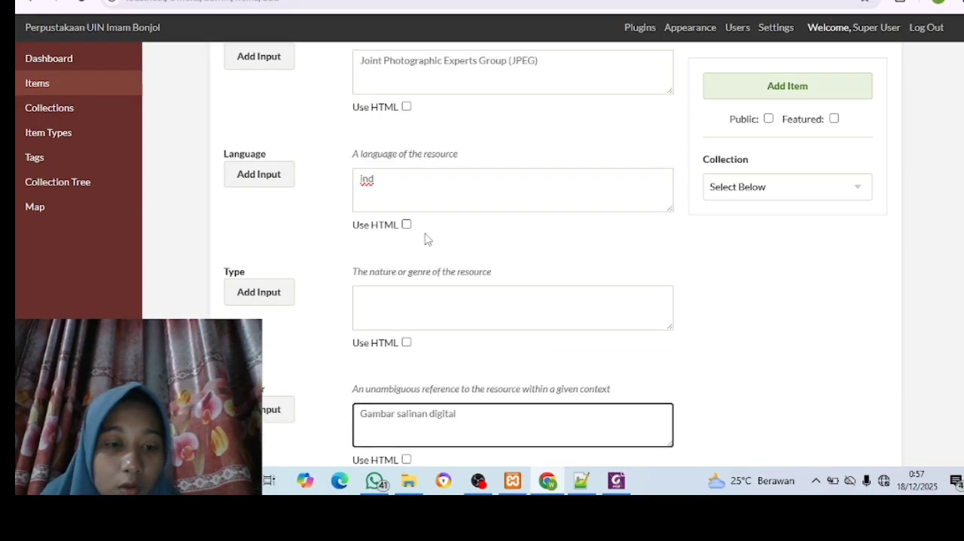
{"action": "scroll", "coordinate": [426, 235], "scroll_direction": "down", "scroll_amount": 1}
{"action": "scroll", "coordinate": [426, 234], "scroll_direction": "down", "scroll_amount": 3}
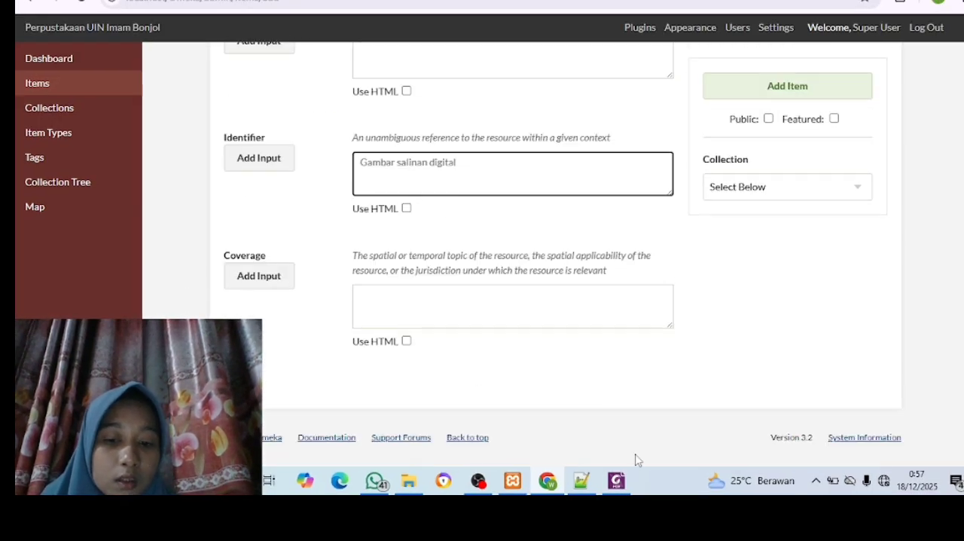
{"action": "mouse_move", "coordinate": [616, 486]}
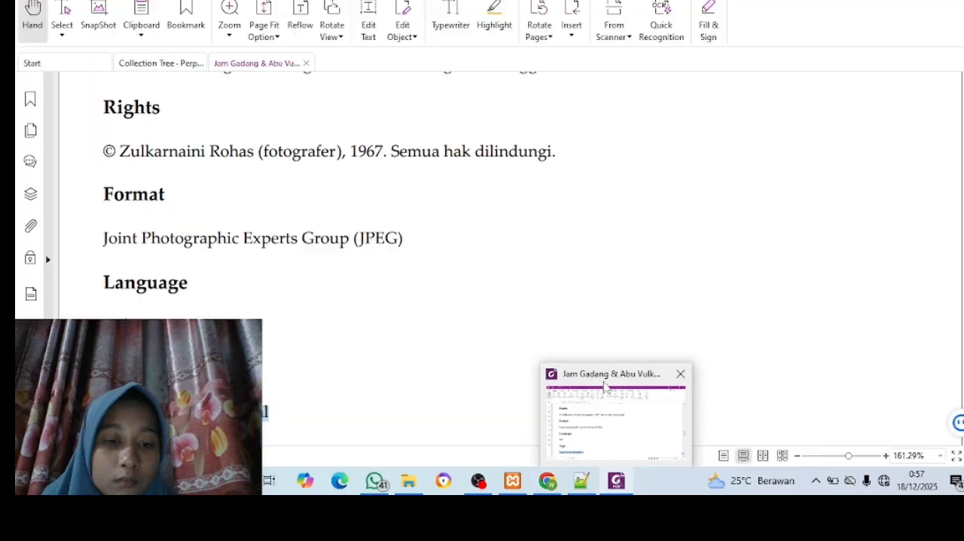
{"action": "left_click", "coordinate": [612, 411]}
{"action": "scroll", "coordinate": [329, 246], "scroll_direction": "down", "scroll_amount": 5}
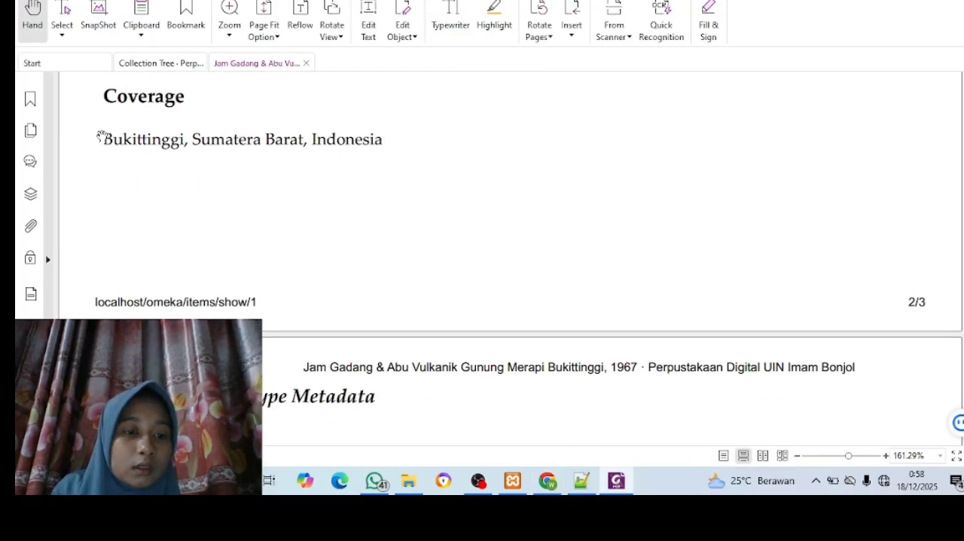
{"action": "left_click_drag", "start_coordinate": [104, 136], "coordinate": [133, 140]}
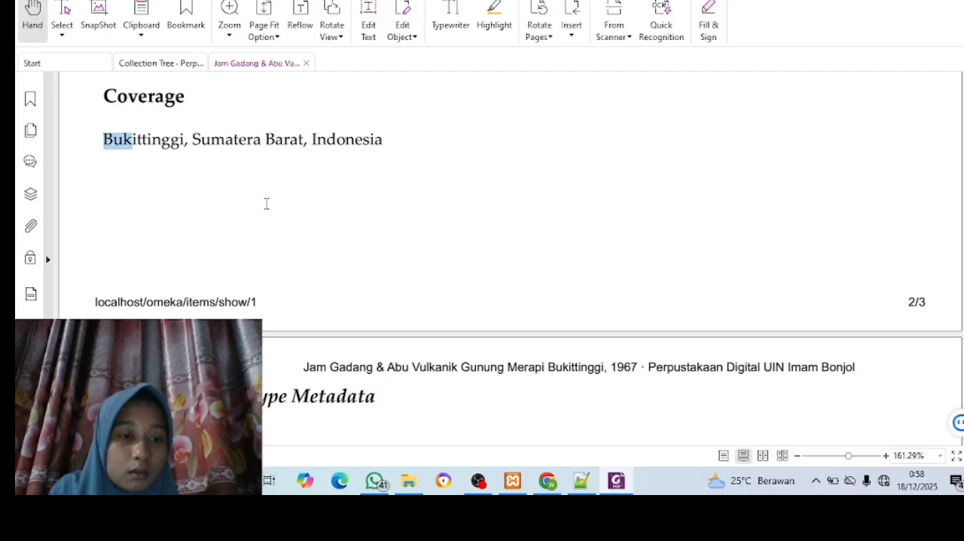
{"action": "left_click_drag", "start_coordinate": [387, 164], "coordinate": [390, 141]}
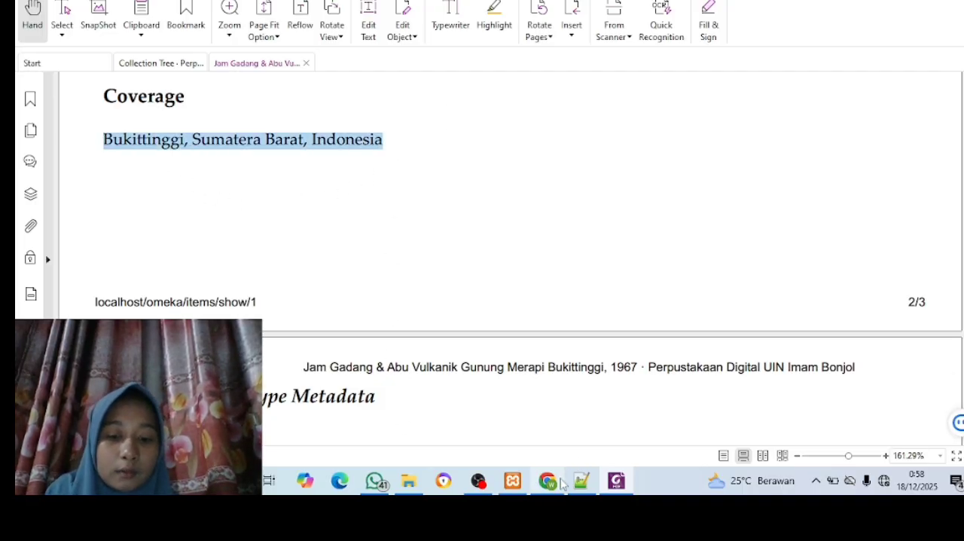
{"action": "left_click", "coordinate": [552, 482]}
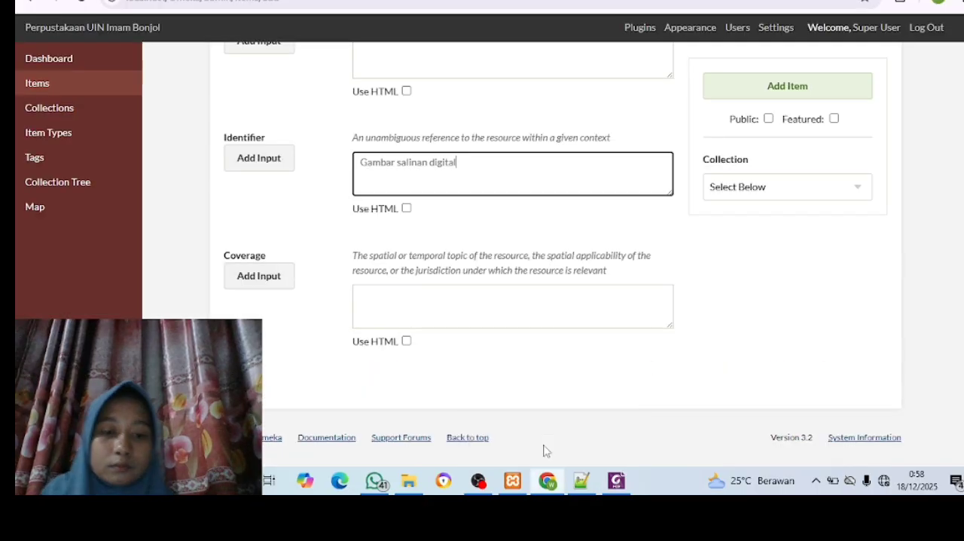
{"action": "left_click", "coordinate": [461, 303]}
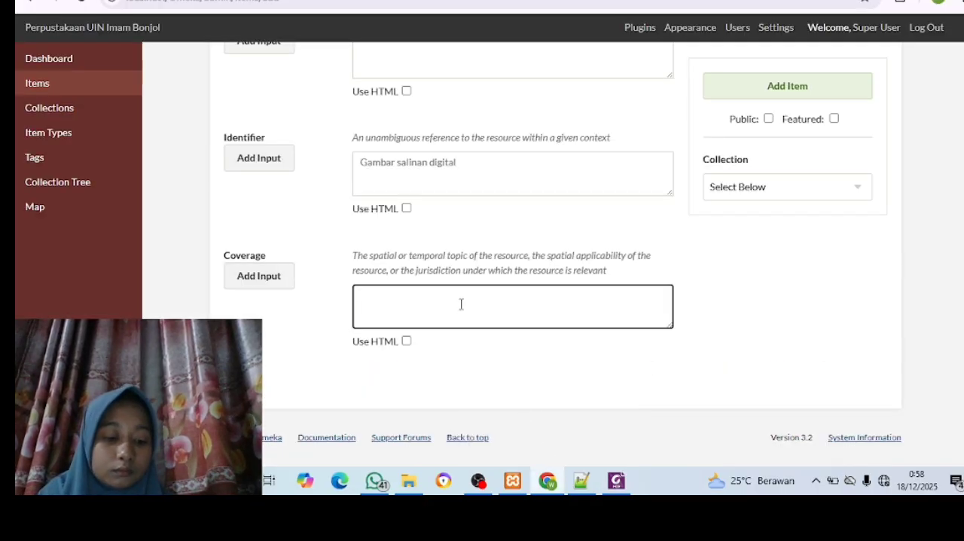
{"action": "key", "text": "ctrl+v"}
Set the new item's type to Still Image in its item type metadata
{"action": "scroll", "coordinate": [452, 339], "scroll_direction": "up", "scroll_amount": 7}
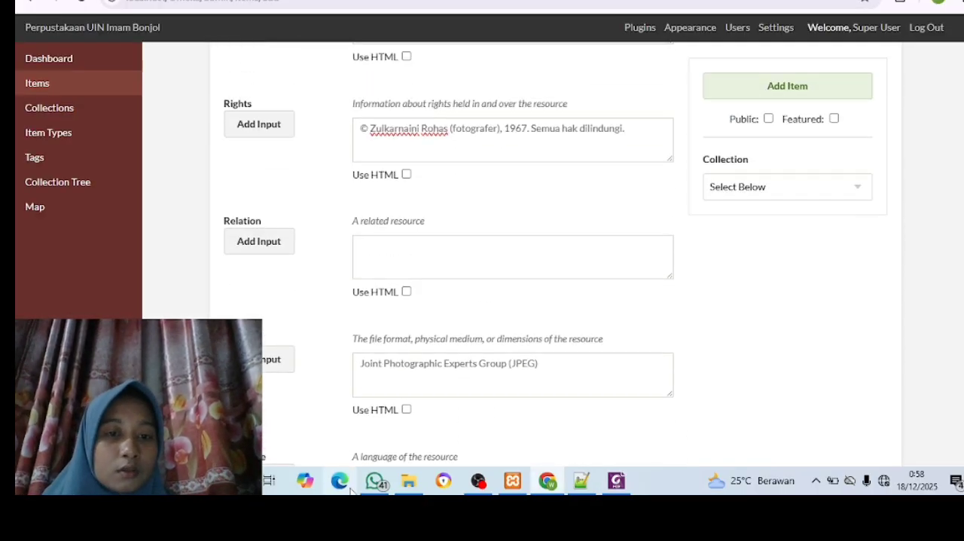
{"action": "scroll", "coordinate": [369, 298], "scroll_direction": "up", "scroll_amount": 20}
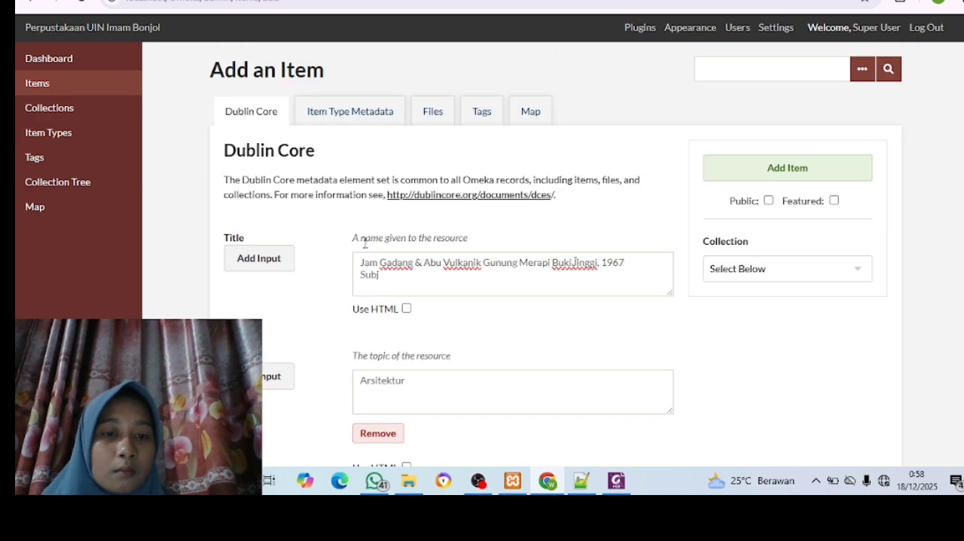
{"action": "left_click", "coordinate": [328, 115]}
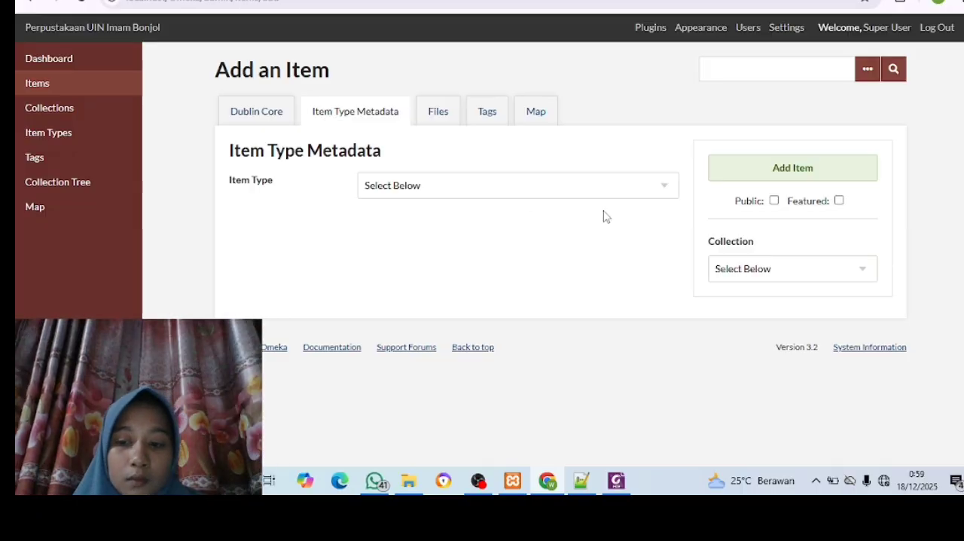
{"action": "left_click", "coordinate": [663, 193]}
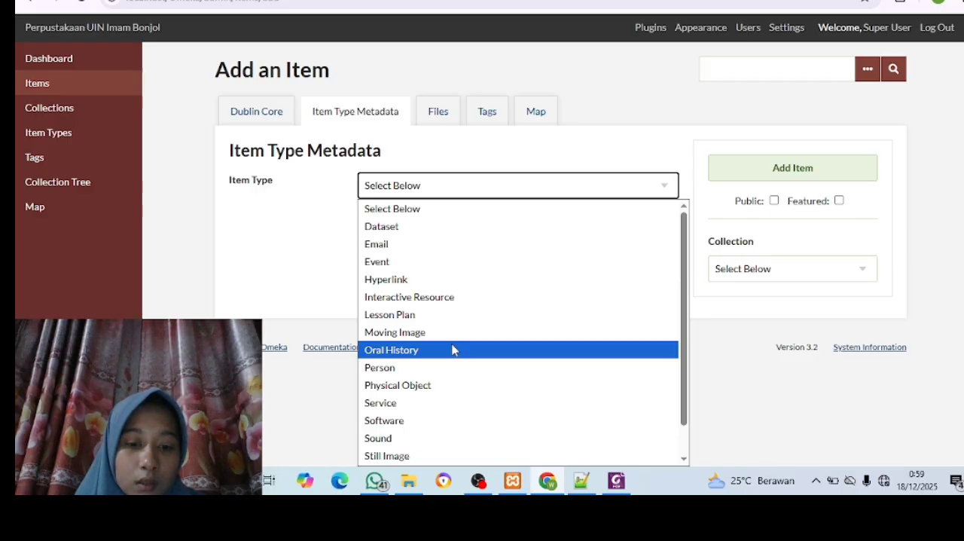
{"action": "left_click", "coordinate": [415, 457]}
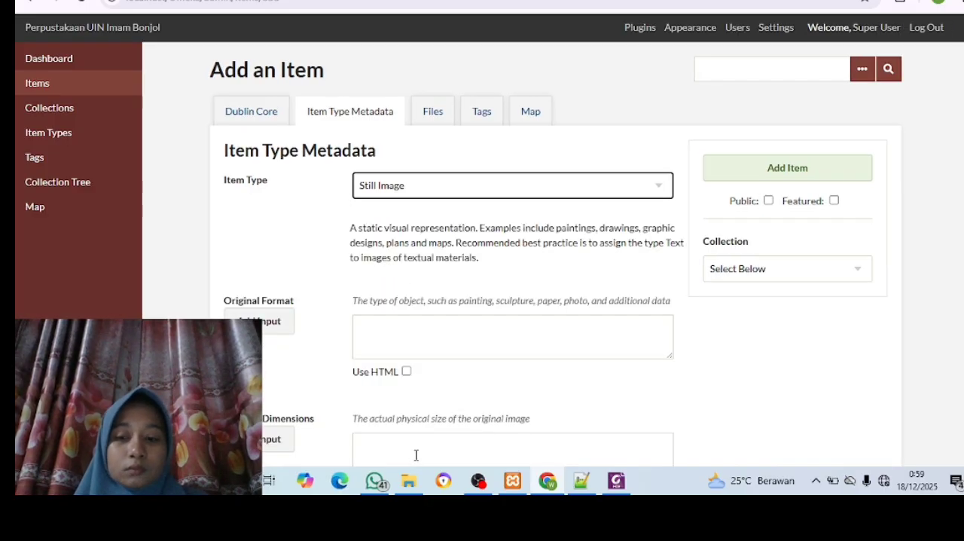
Look up the original format in the PDF in Foxit and enter "foto" as the item's Original Format in Chrome
{"action": "scroll", "coordinate": [416, 455], "scroll_direction": "down", "scroll_amount": 1}
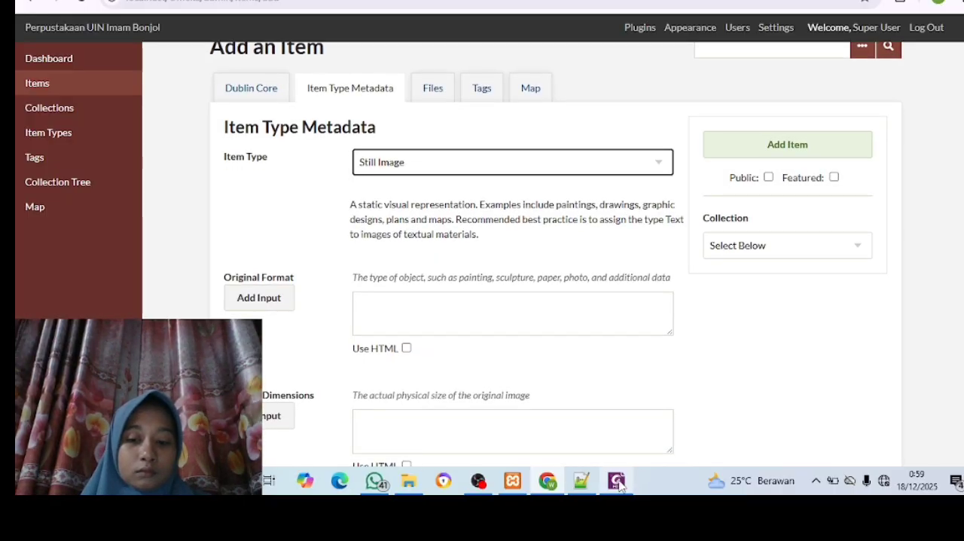
{"action": "mouse_move", "coordinate": [618, 484]}
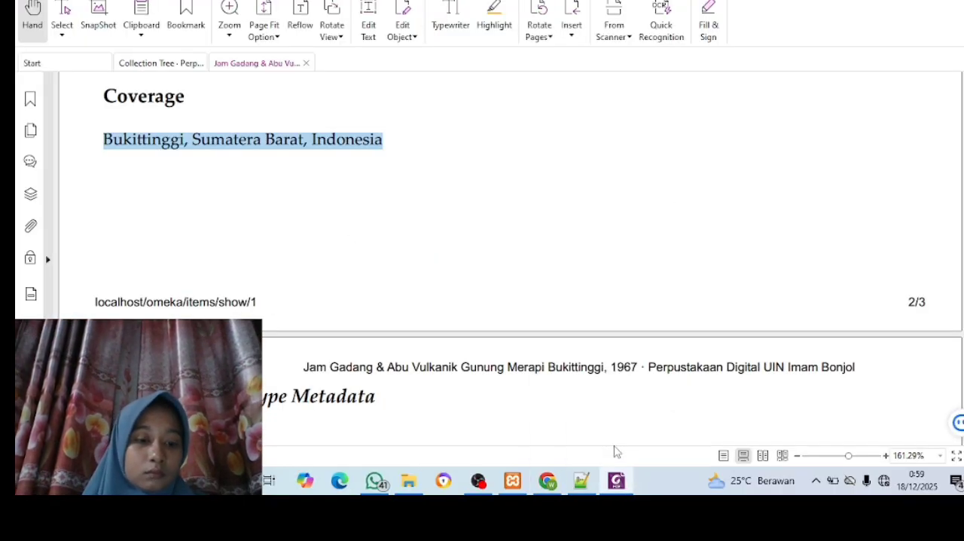
{"action": "scroll", "coordinate": [391, 388], "scroll_direction": "down", "scroll_amount": 3}
{"action": "scroll", "coordinate": [392, 388], "scroll_direction": "down", "scroll_amount": 2}
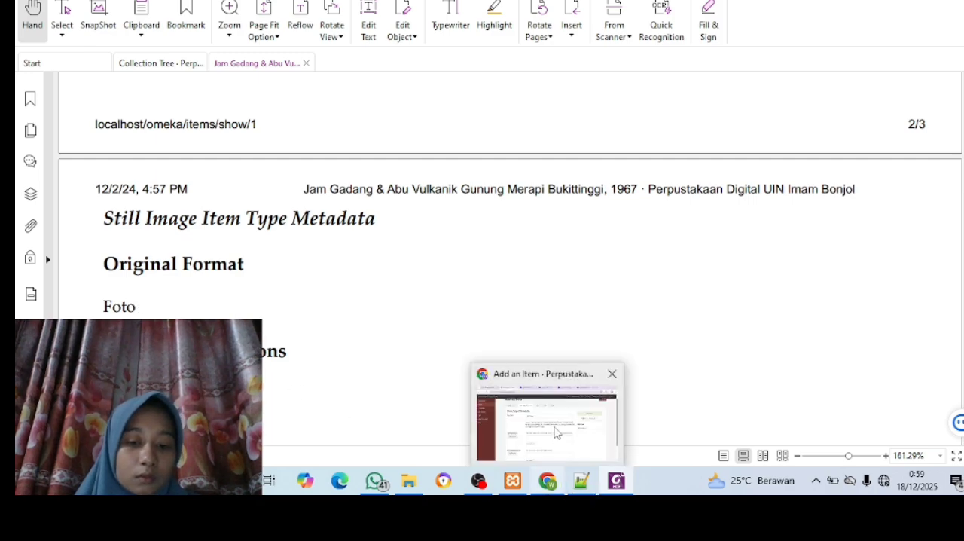
{"action": "left_click", "coordinate": [557, 434]}
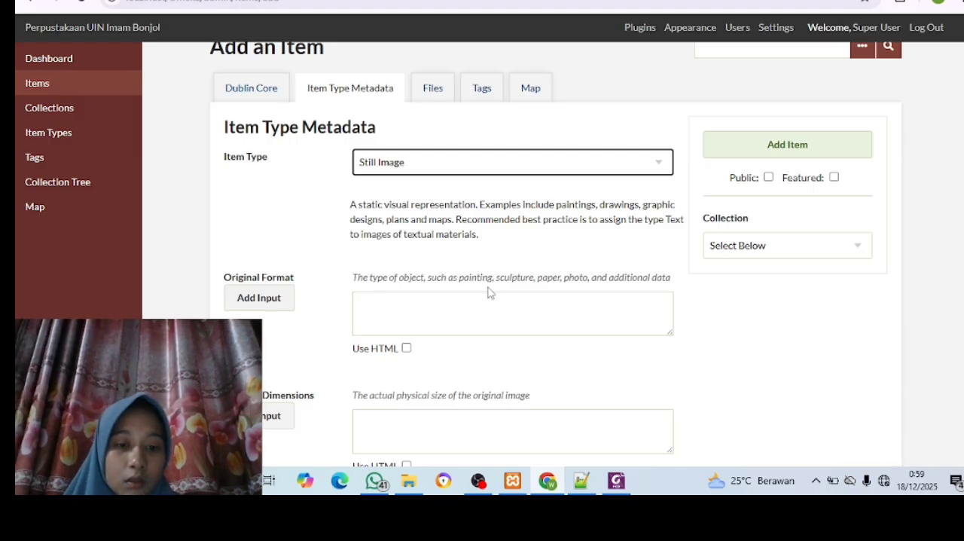
{"action": "left_click", "coordinate": [477, 303]}
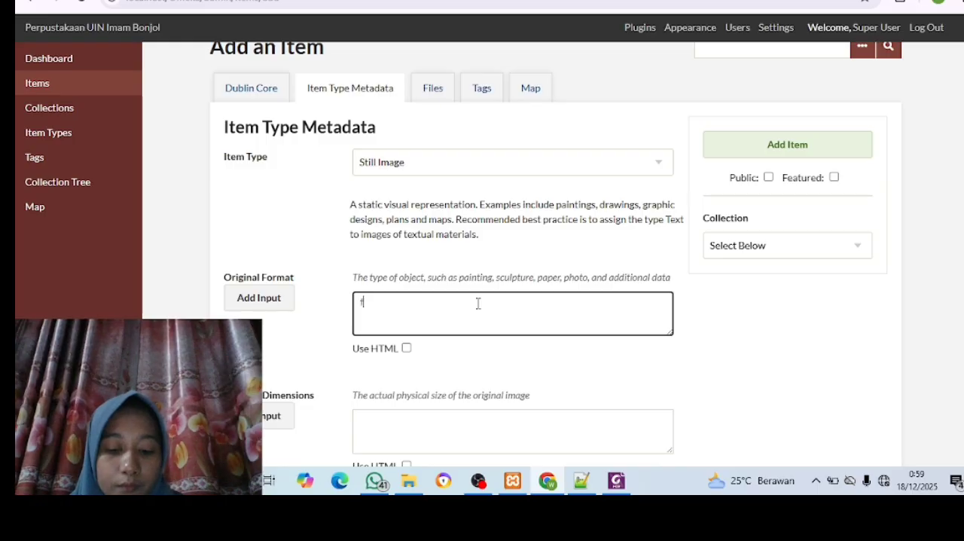
{"action": "type", "text": "foto"}
Switch to the PDF in Foxit to get the value for the item's Physical Dimensions field
{"action": "scroll", "coordinate": [477, 303], "scroll_direction": "down", "scroll_amount": 2}
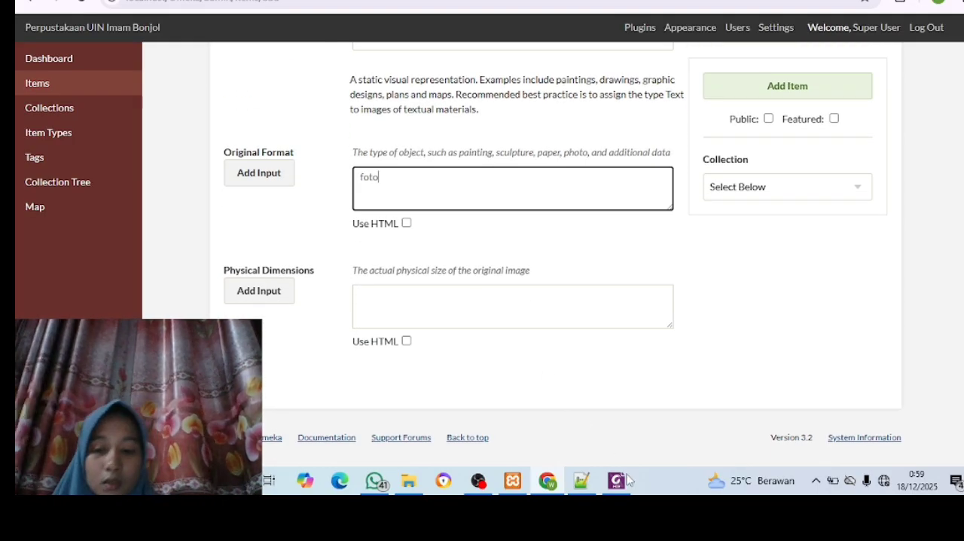
{"action": "mouse_move", "coordinate": [615, 483]}
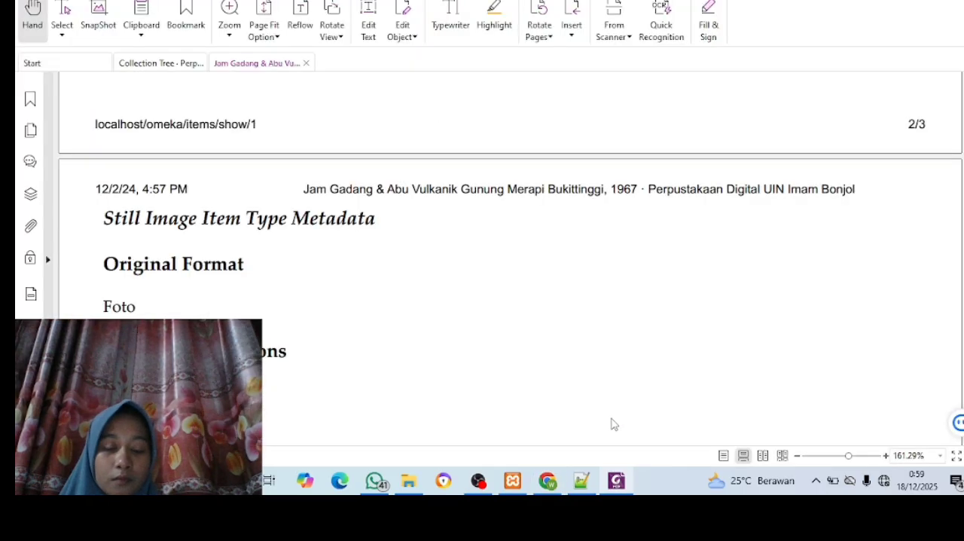
{"action": "left_click", "coordinate": [613, 425]}
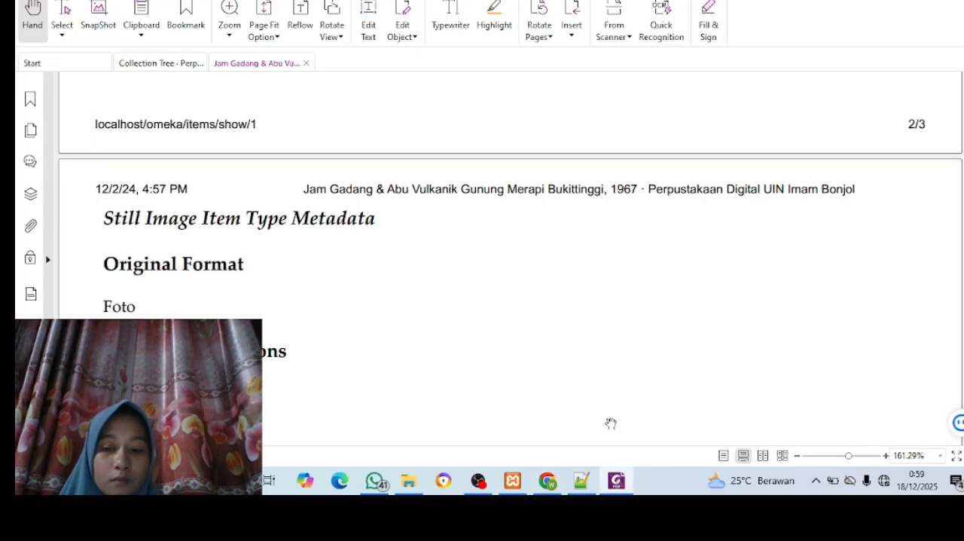
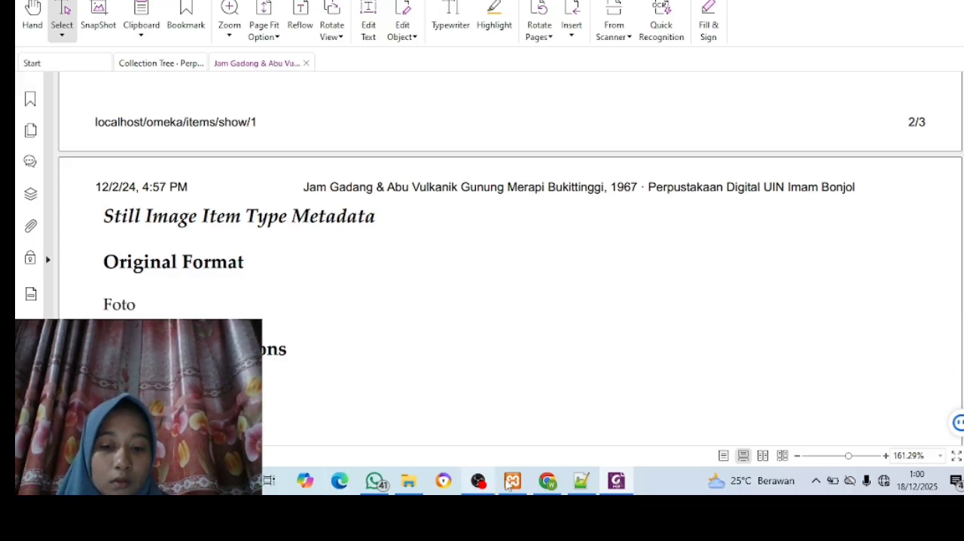
Switch back to the Omeka item form in Chrome and set the item's Physical Dimensions to 20 x 14 cm
{"action": "mouse_move", "coordinate": [548, 484]}
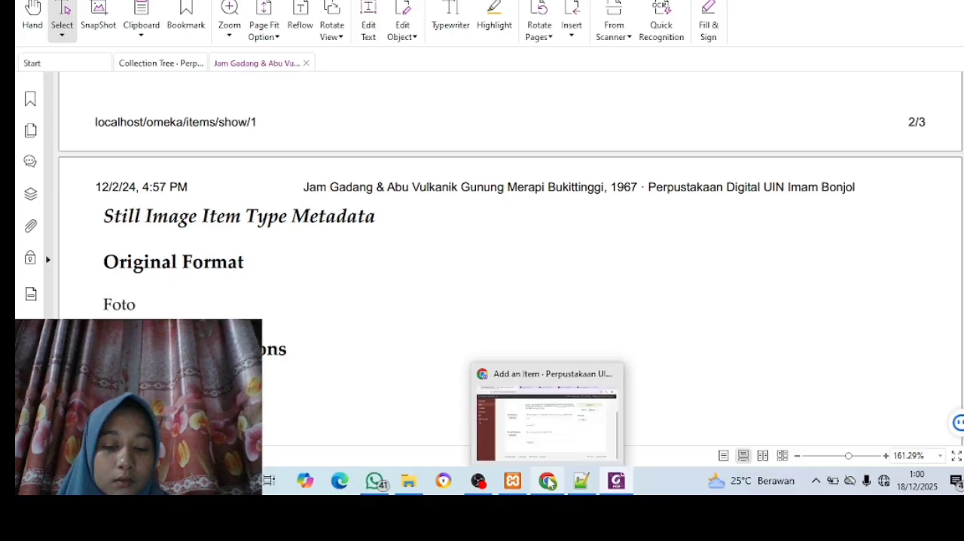
{"action": "left_click", "coordinate": [540, 437]}
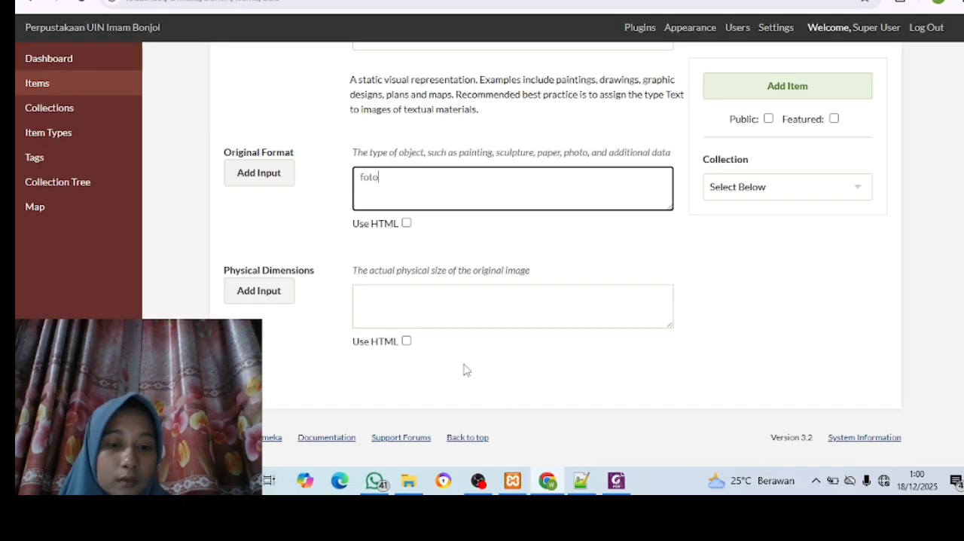
{"action": "left_click", "coordinate": [383, 284]}
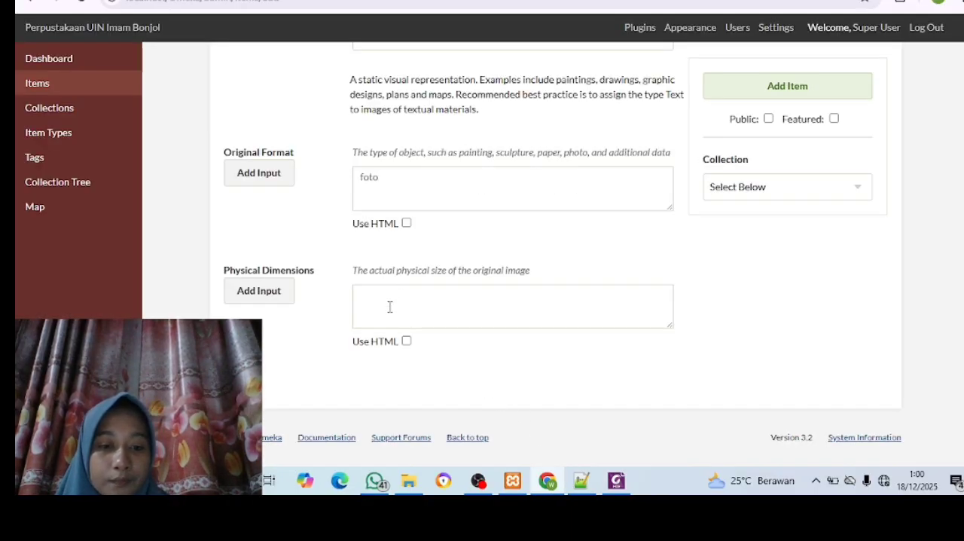
{"action": "left_click", "coordinate": [390, 306]}
{"action": "type", "text": "20 x 14 cm"}
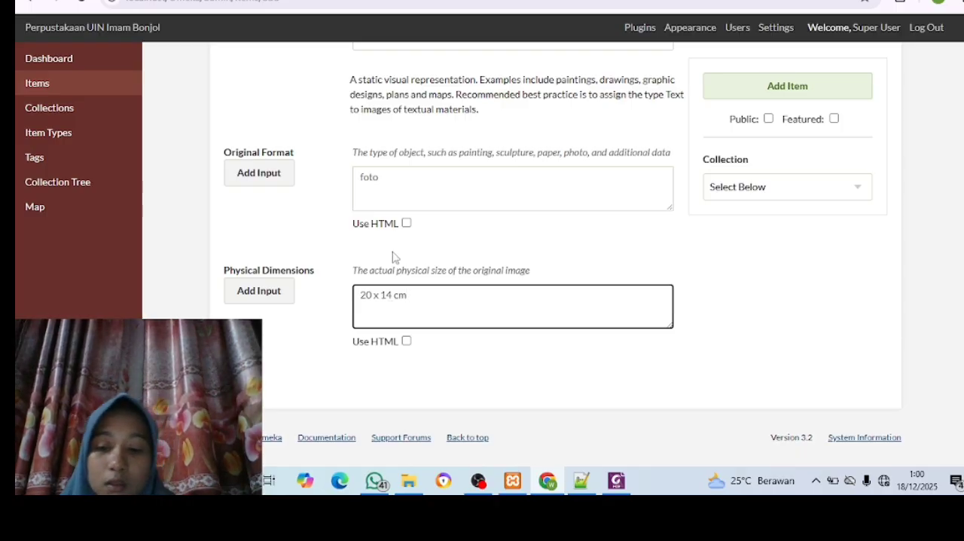
{"action": "scroll", "coordinate": [391, 253], "scroll_direction": "up", "scroll_amount": 2}
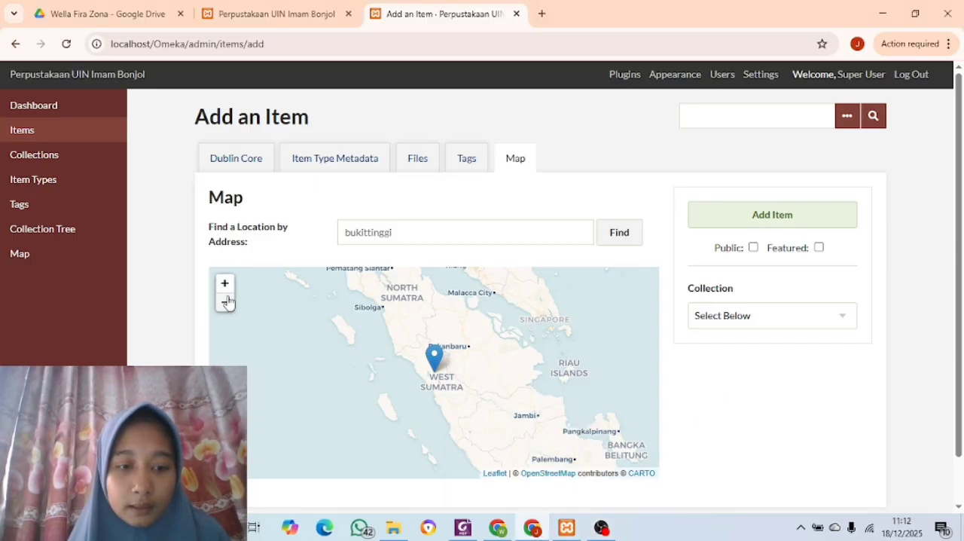
Attach Jam Gadang.jpg to the item from the File Item Digital > Photo folder in the Omeka practice materials on drive D
{"action": "scroll", "coordinate": [445, 378], "scroll_direction": "up", "scroll_amount": 10}
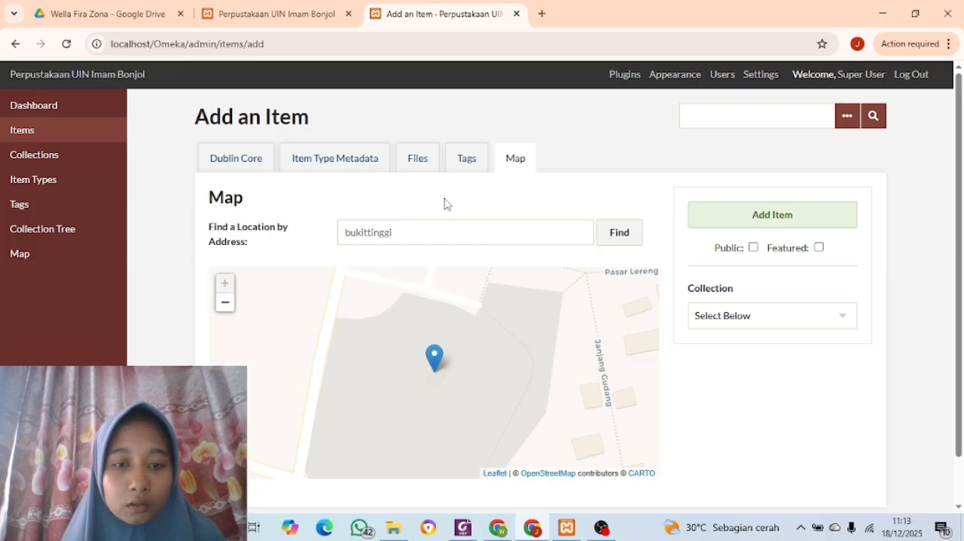
{"action": "left_click", "coordinate": [420, 159]}
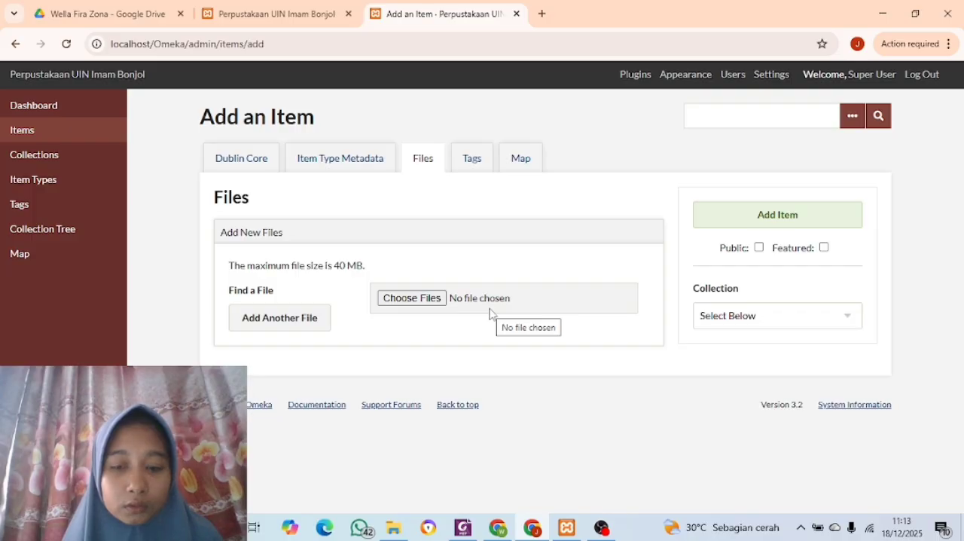
{"action": "left_click", "coordinate": [434, 300]}
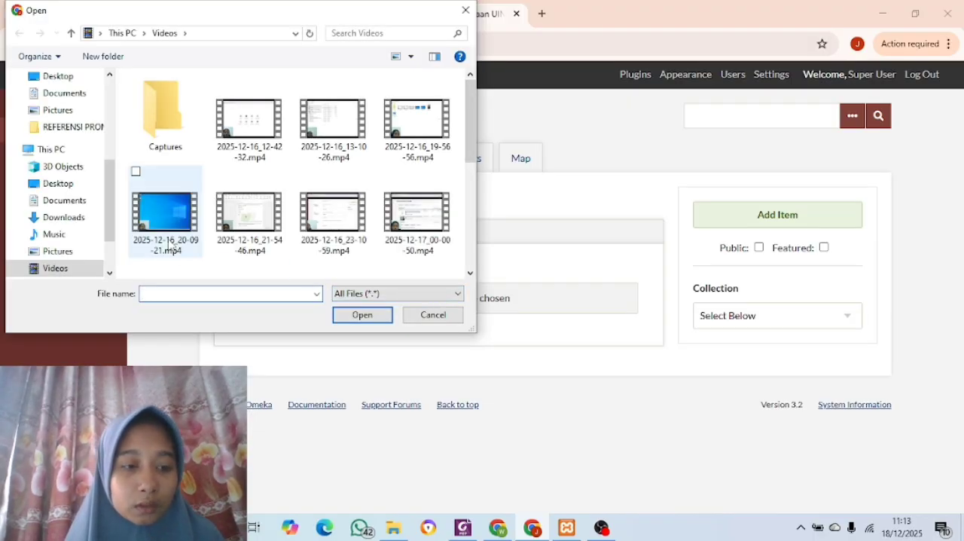
{"action": "scroll", "coordinate": [65, 245], "scroll_direction": "down", "scroll_amount": 1}
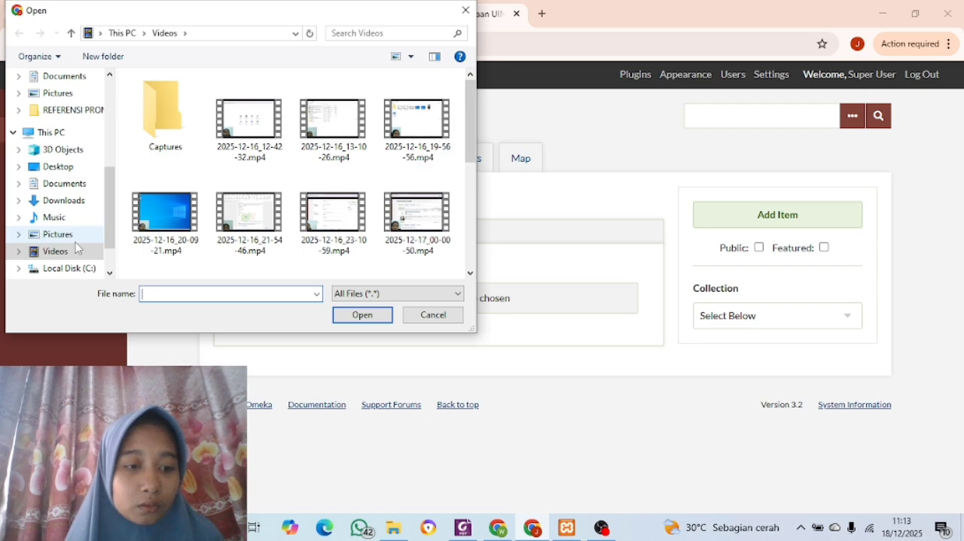
{"action": "scroll", "coordinate": [79, 259], "scroll_direction": "down", "scroll_amount": 1}
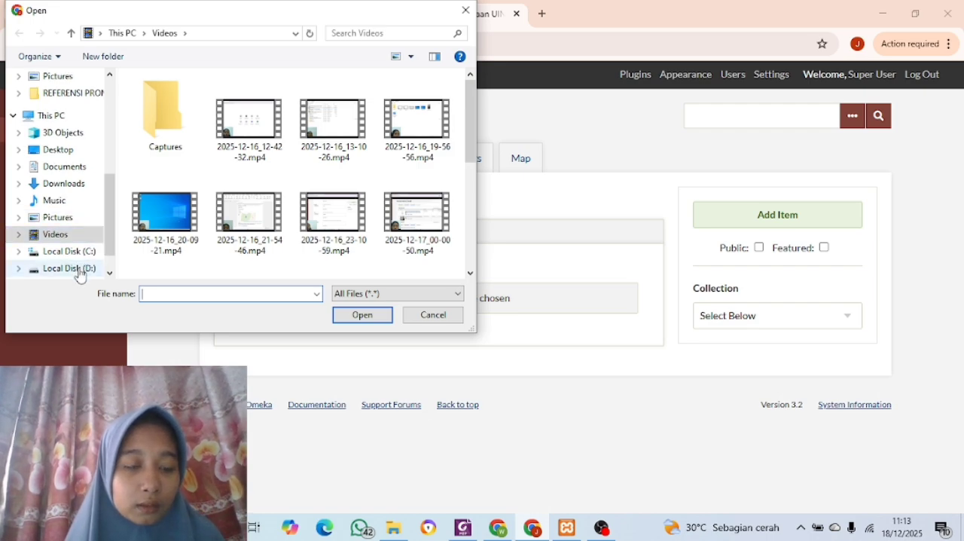
{"action": "left_click", "coordinate": [80, 272]}
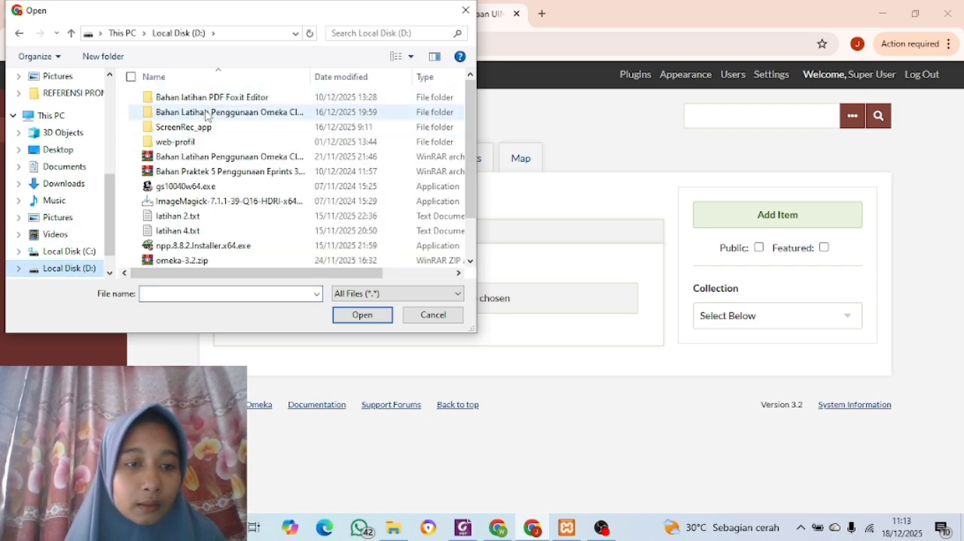
{"action": "double_click", "coordinate": [208, 113]}
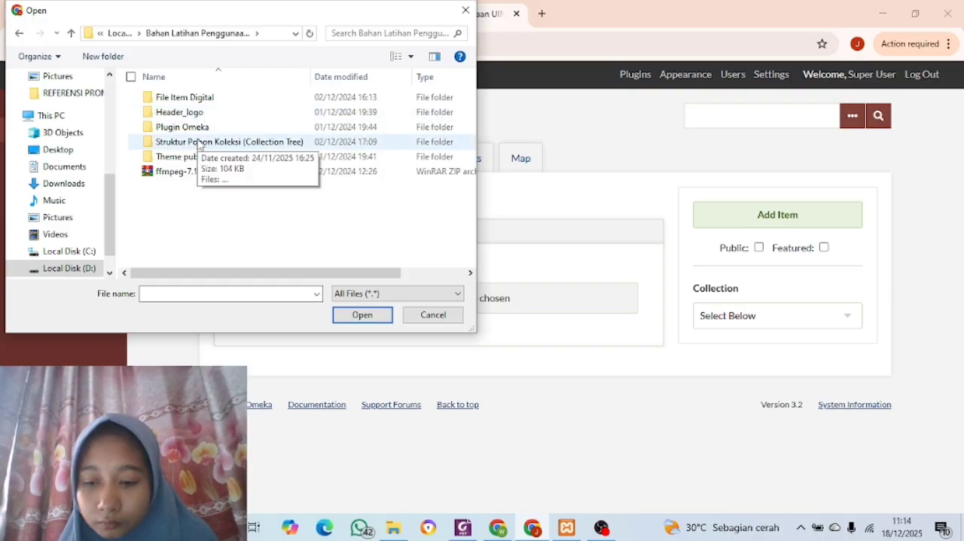
{"action": "left_click", "coordinate": [192, 104]}
{"action": "double_click", "coordinate": [191, 104]}
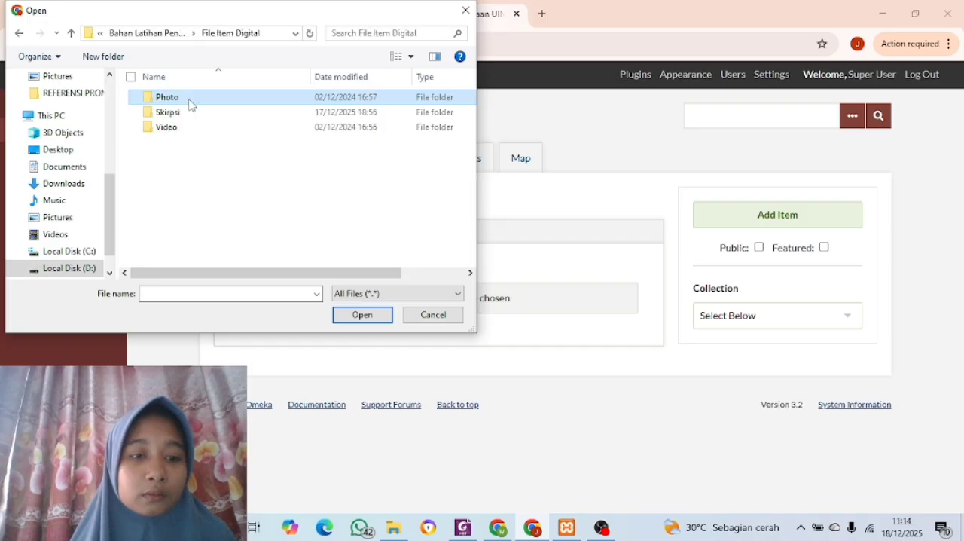
{"action": "double_click", "coordinate": [191, 104]}
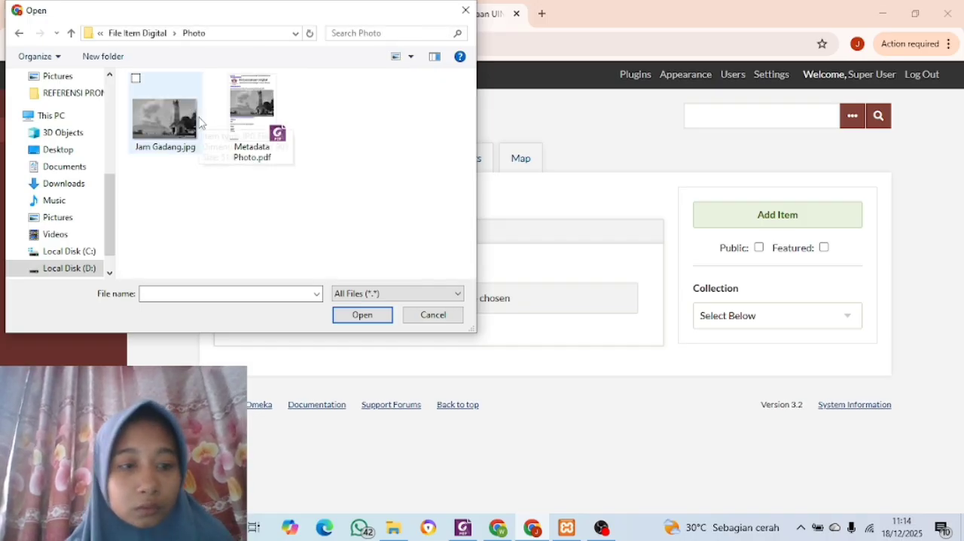
{"action": "left_click", "coordinate": [179, 125]}
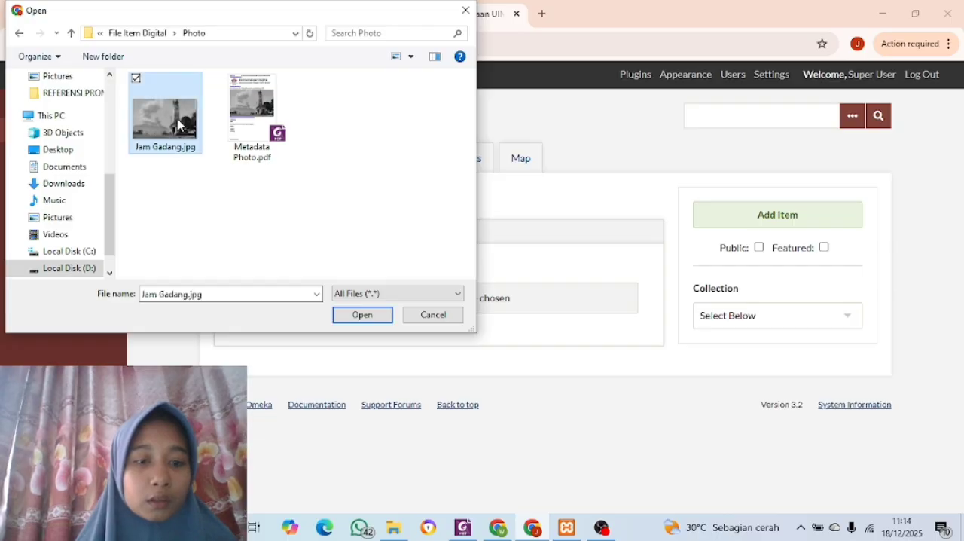
{"action": "left_click", "coordinate": [372, 319]}
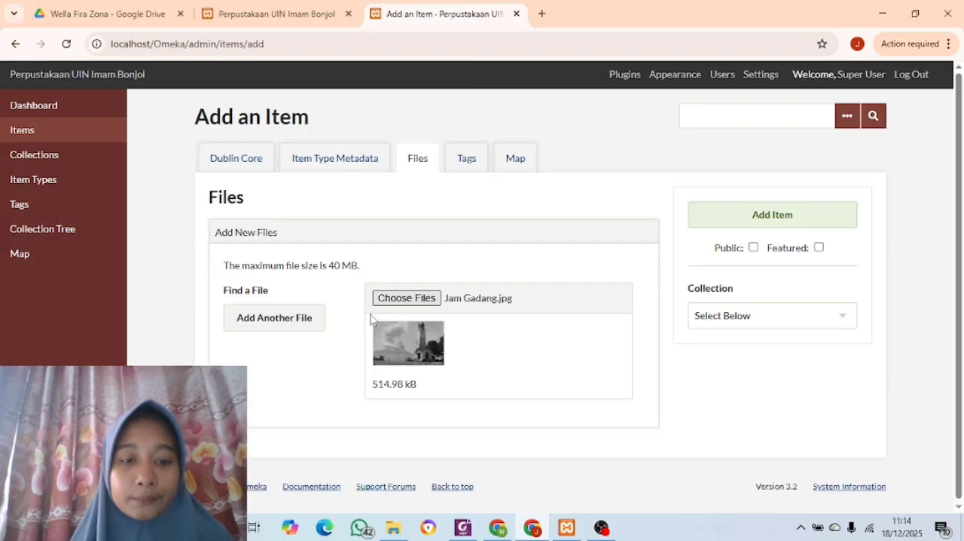
Review the new item's tags, attached file and map location before adding it
{"action": "scroll", "coordinate": [370, 320], "scroll_direction": "down", "scroll_amount": 1}
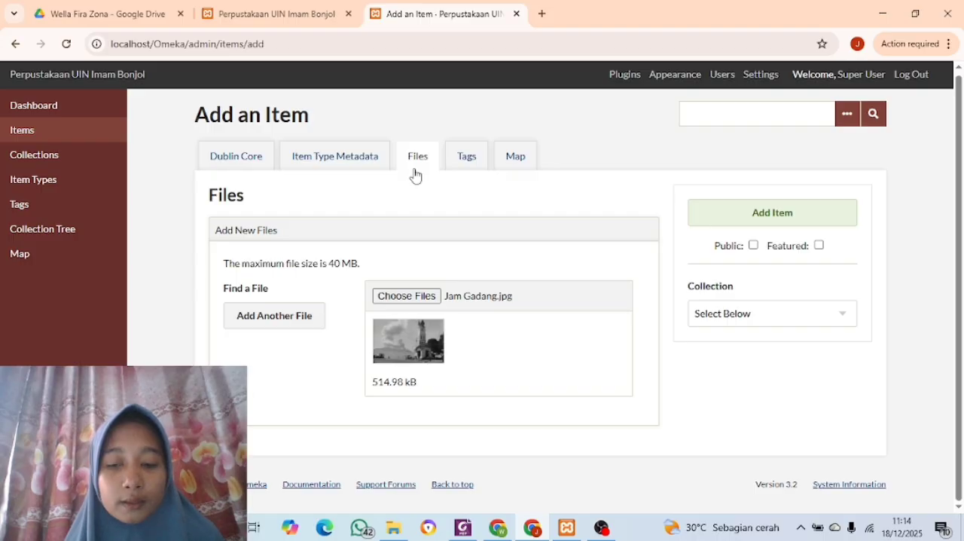
{"action": "left_click", "coordinate": [468, 159]}
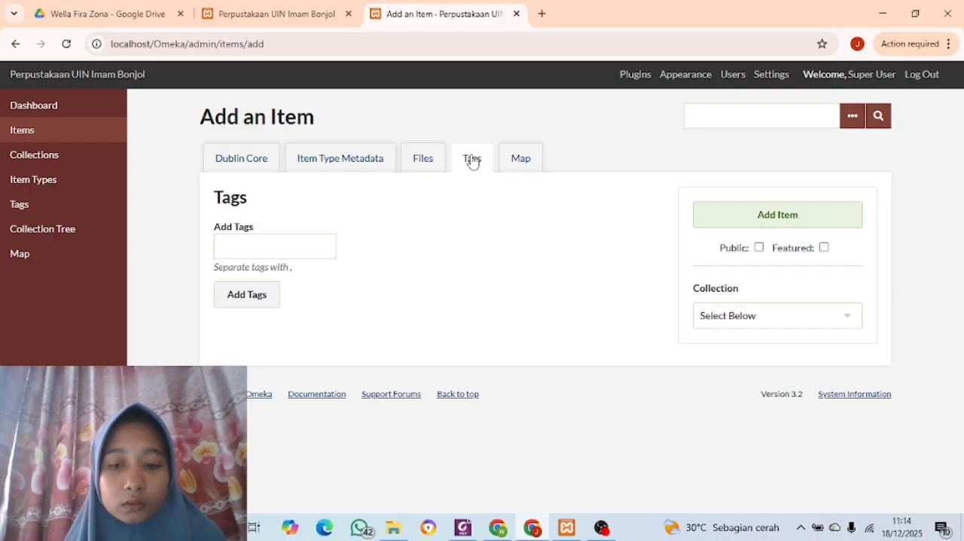
{"action": "left_click", "coordinate": [513, 160]}
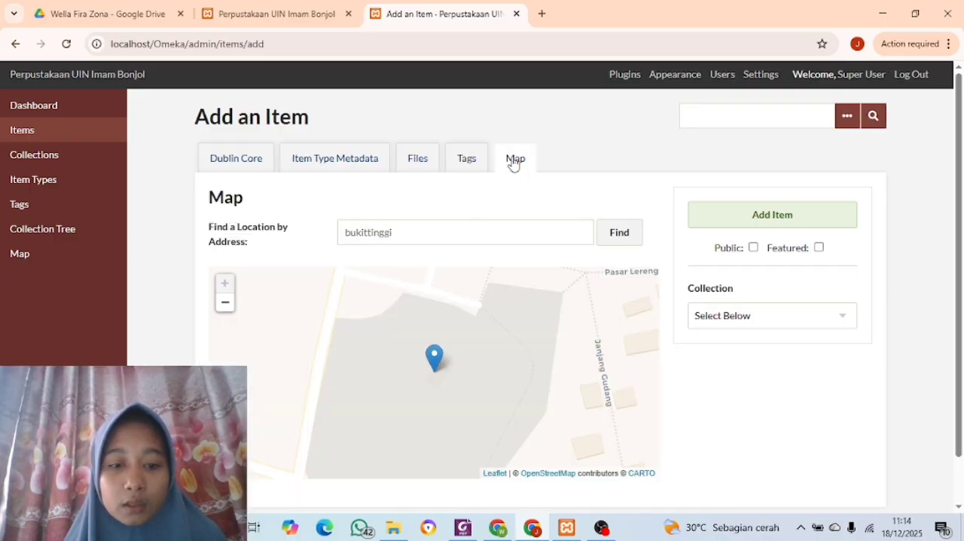
{"action": "left_click", "coordinate": [407, 164]}
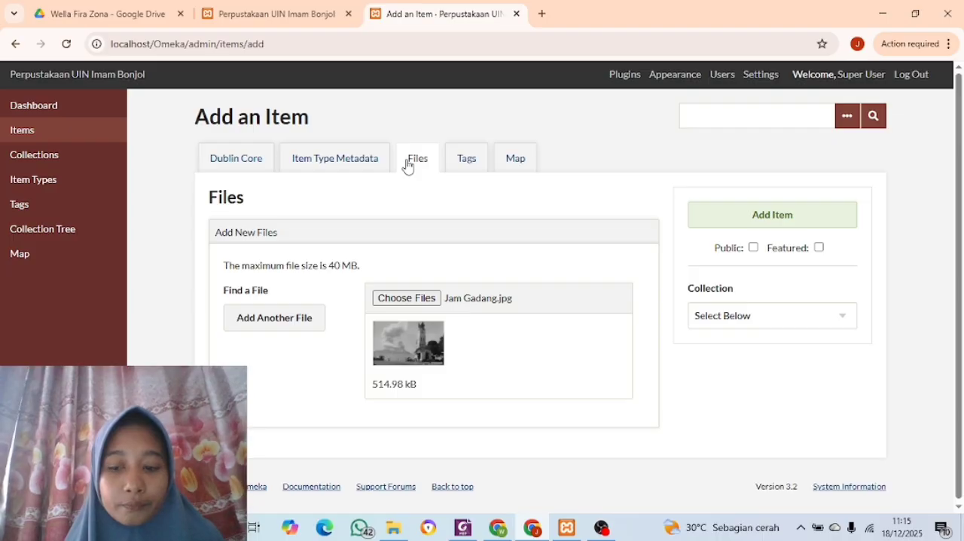
{"action": "left_click", "coordinate": [518, 158]}
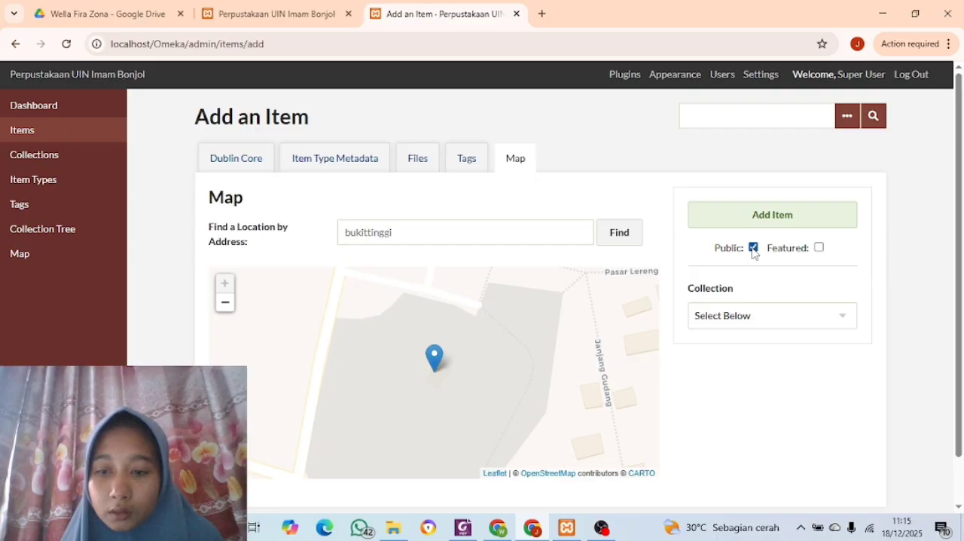
Make the item public, assign it to the "Arsip uin imam bonjol" collection and add it to the library
{"action": "left_click", "coordinate": [842, 319]}
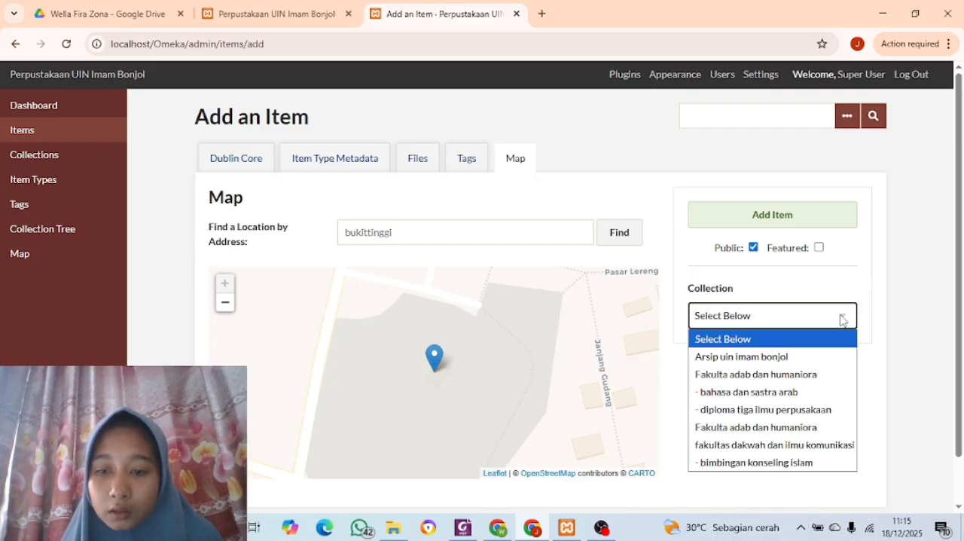
{"action": "left_click", "coordinate": [784, 358]}
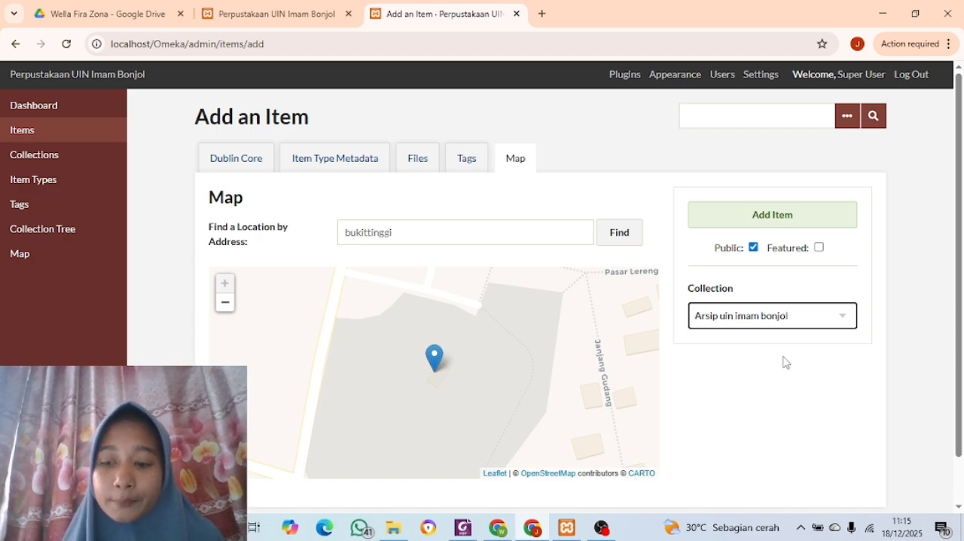
{"action": "left_click", "coordinate": [759, 223]}
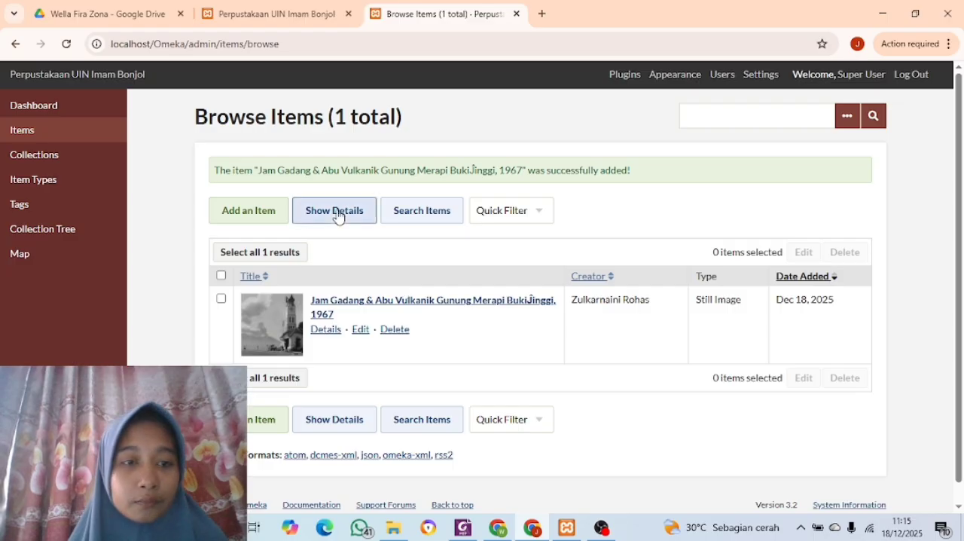
Reload the public site's home page and open the Jam Gadang photo from the recently added items
{"action": "left_click", "coordinate": [268, 23]}
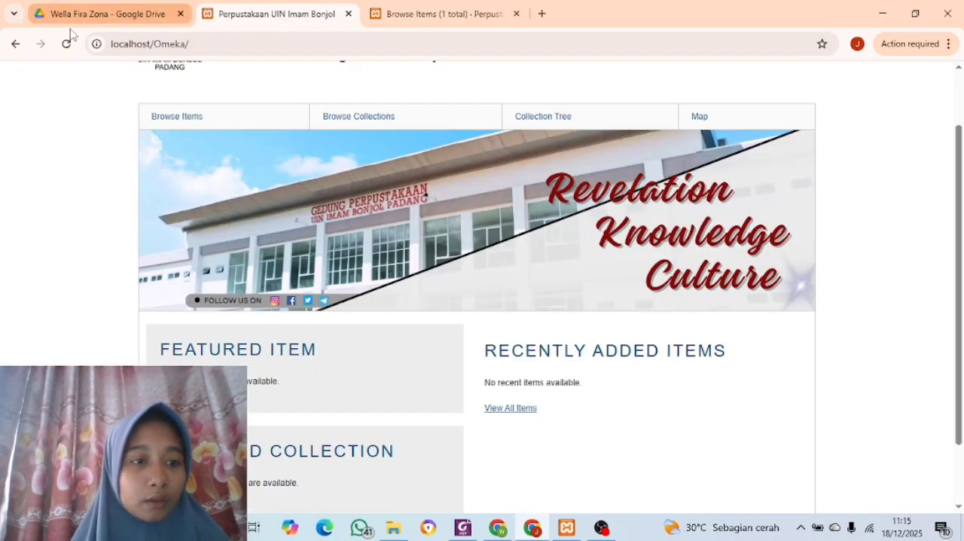
{"action": "left_click", "coordinate": [65, 51]}
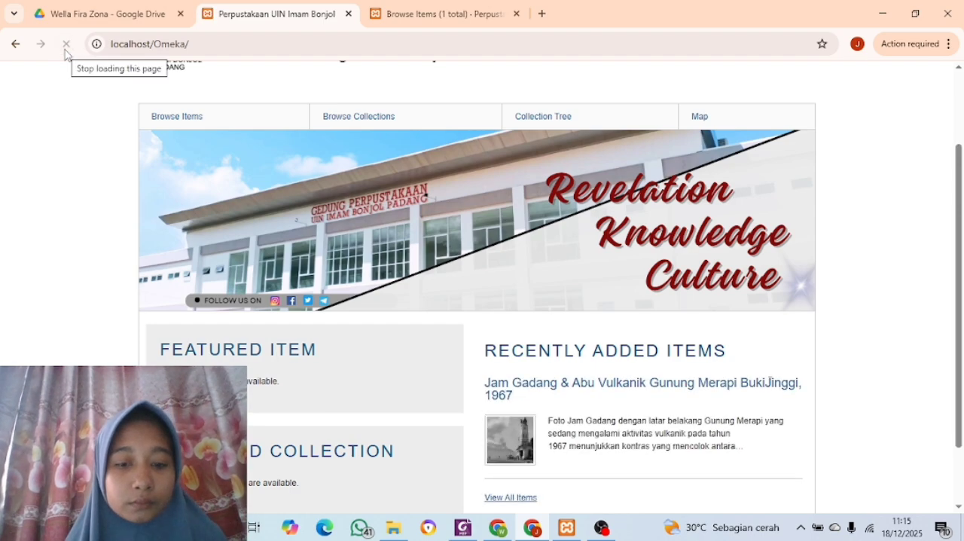
{"action": "scroll", "coordinate": [156, 171], "scroll_direction": "down", "scroll_amount": 2}
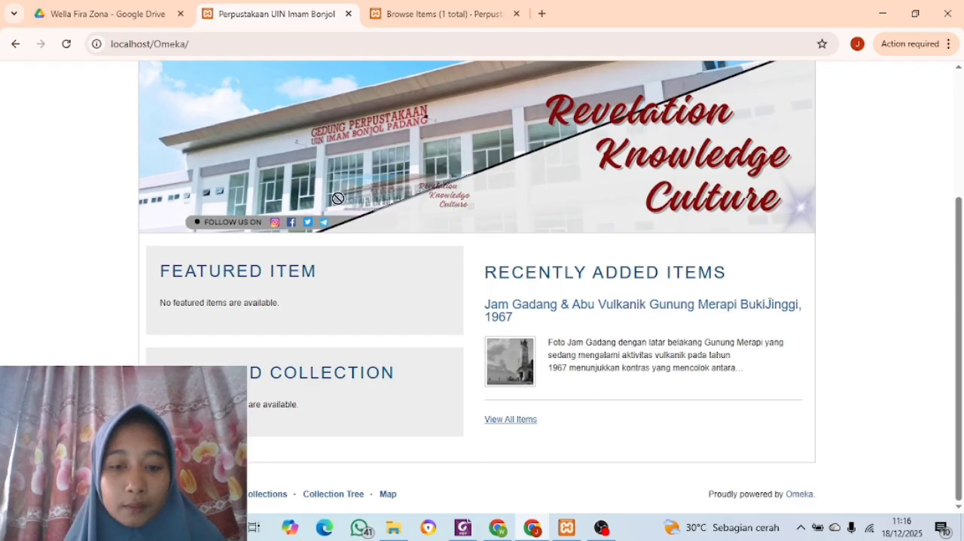
{"action": "left_click", "coordinate": [619, 312]}
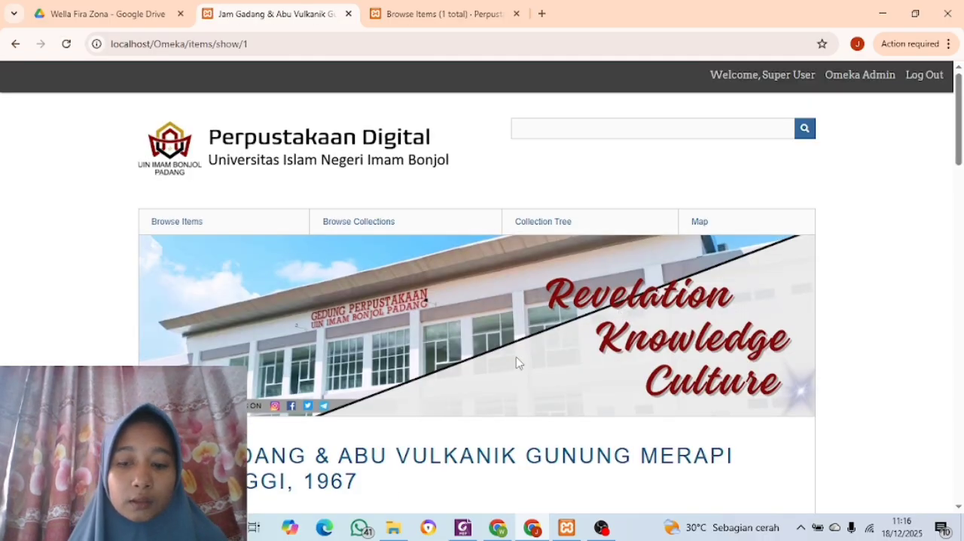
Examine the photo's public page, including its Dublin Core fields, Still Image metadata, file, collection, citation and map
{"action": "scroll", "coordinate": [516, 363], "scroll_direction": "down", "scroll_amount": 3}
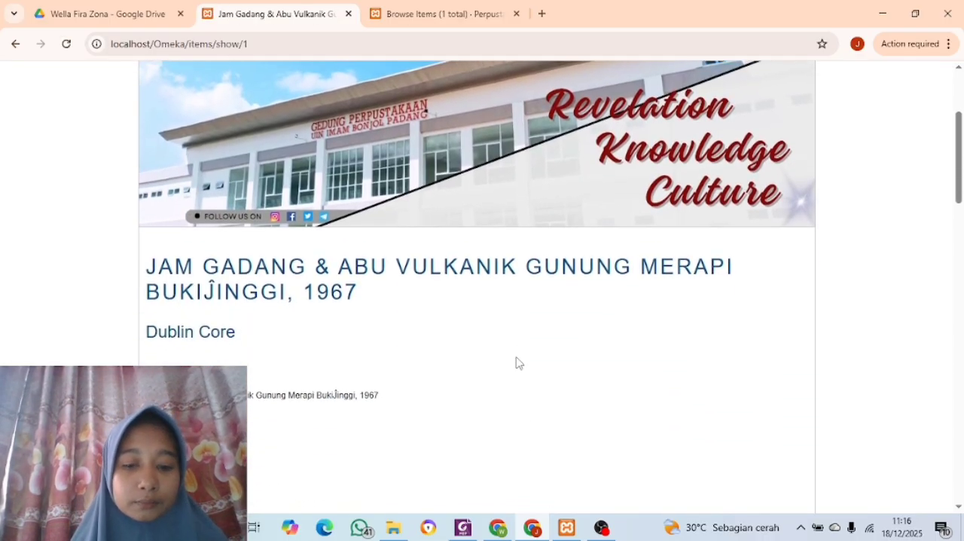
{"action": "scroll", "coordinate": [516, 363], "scroll_direction": "down", "scroll_amount": 2}
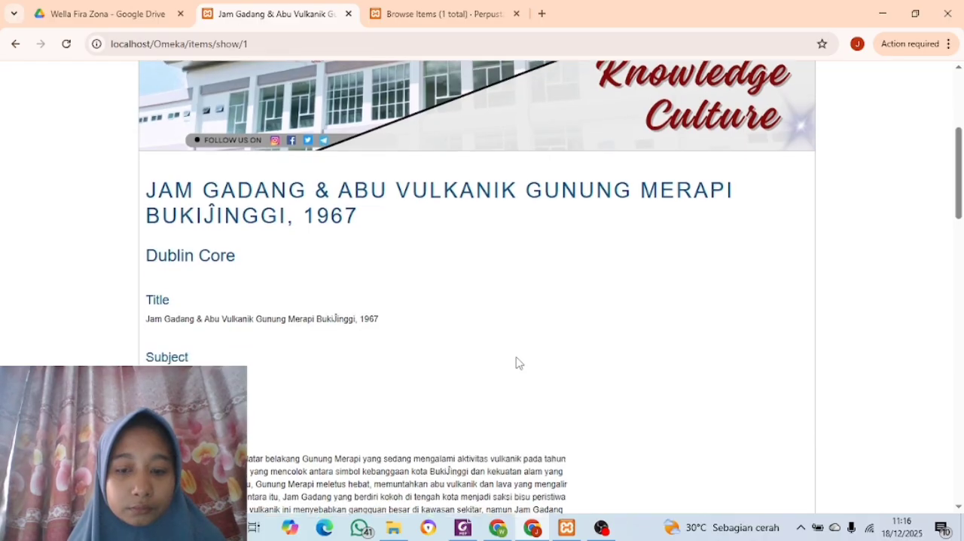
{"action": "scroll", "coordinate": [516, 363], "scroll_direction": "down", "scroll_amount": 1}
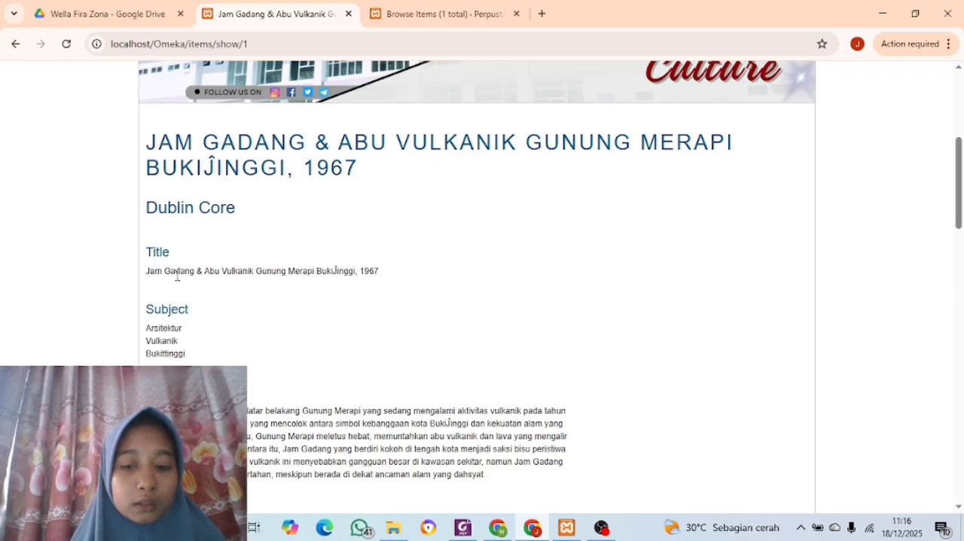
{"action": "scroll", "coordinate": [213, 324], "scroll_direction": "down", "scroll_amount": 3}
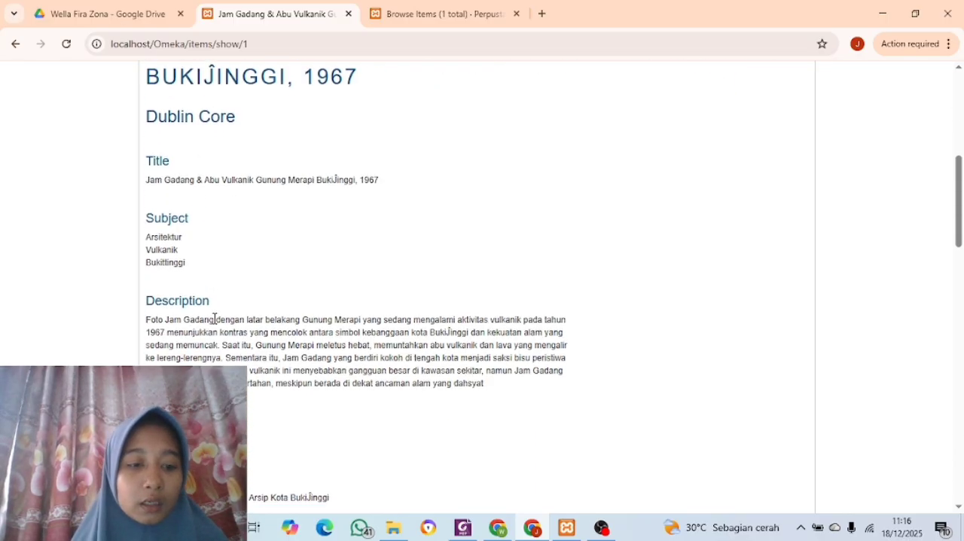
{"action": "scroll", "coordinate": [215, 319], "scroll_direction": "down", "scroll_amount": 6}
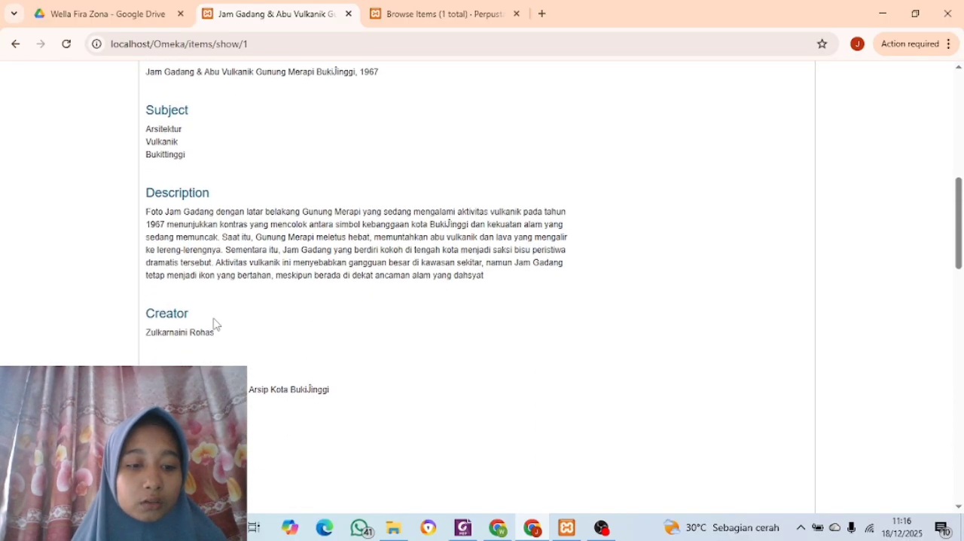
{"action": "scroll", "coordinate": [215, 319], "scroll_direction": "down", "scroll_amount": 10}
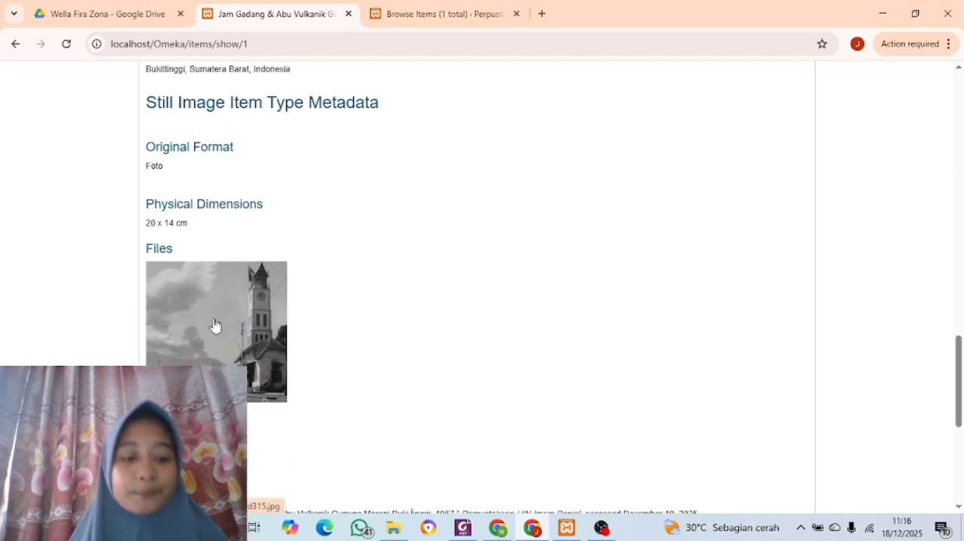
{"action": "scroll", "coordinate": [214, 318], "scroll_direction": "down", "scroll_amount": 3}
{"action": "scroll", "coordinate": [215, 323], "scroll_direction": "down", "scroll_amount": 1}
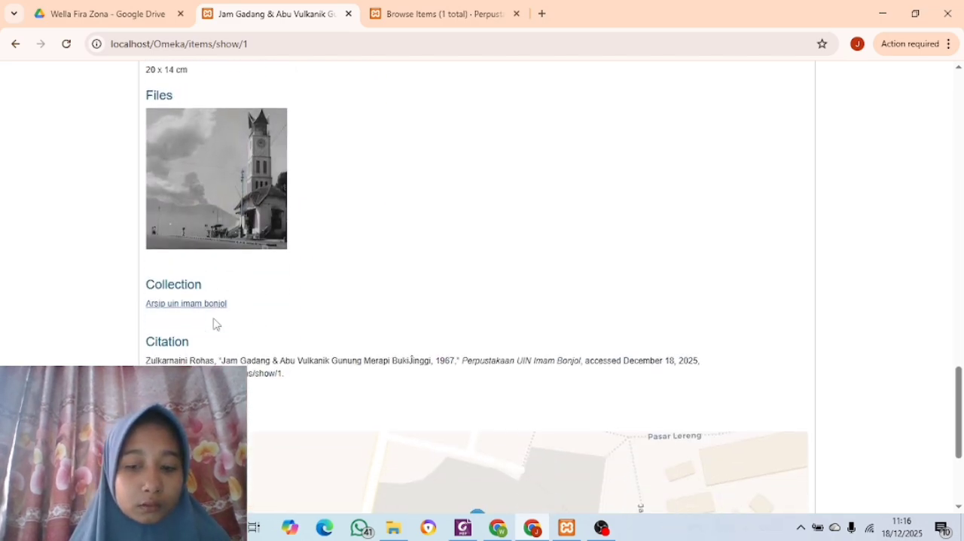
View the full-size Jam Gadang photo from the item's public page and check the item's geolocation map
{"action": "scroll", "coordinate": [213, 323], "scroll_direction": "up", "scroll_amount": 1}
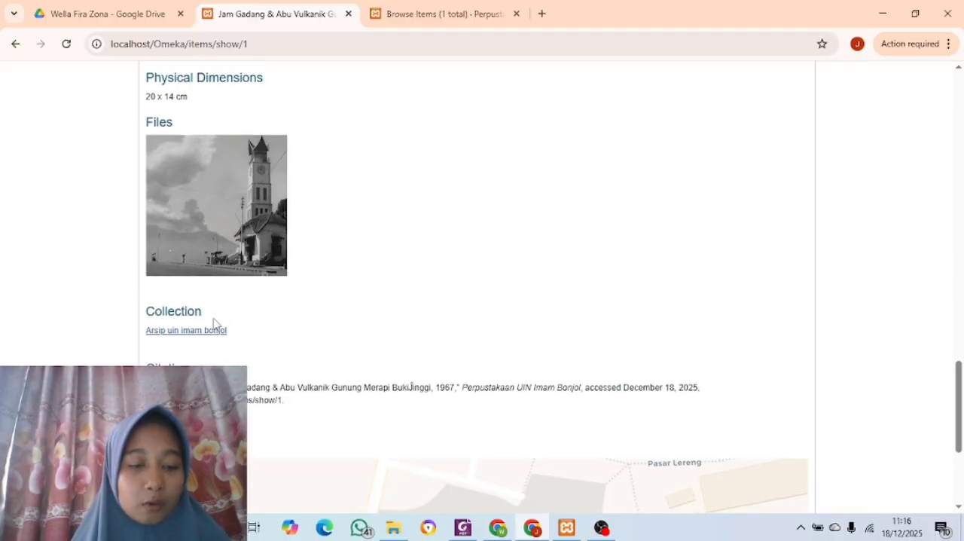
{"action": "left_click", "coordinate": [213, 254]}
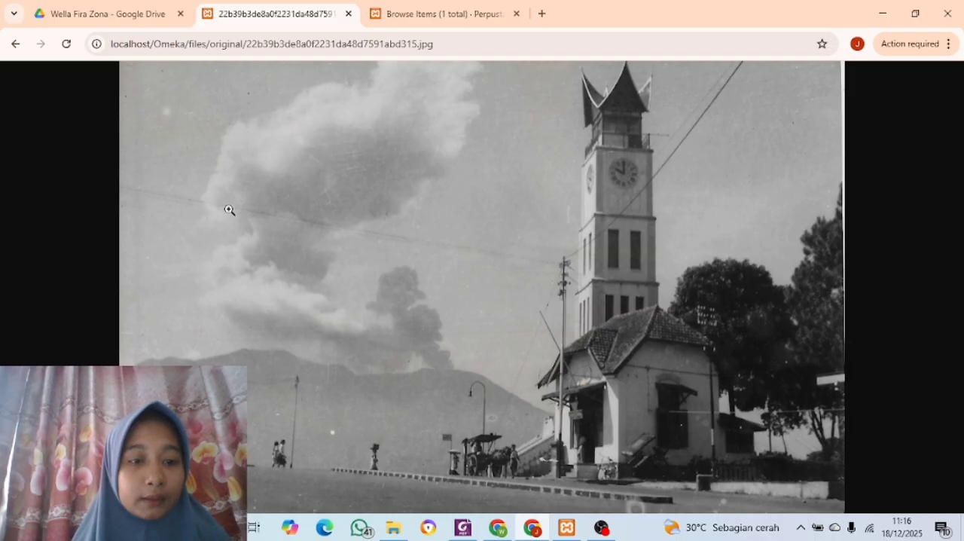
{"action": "left_click", "coordinate": [15, 43]}
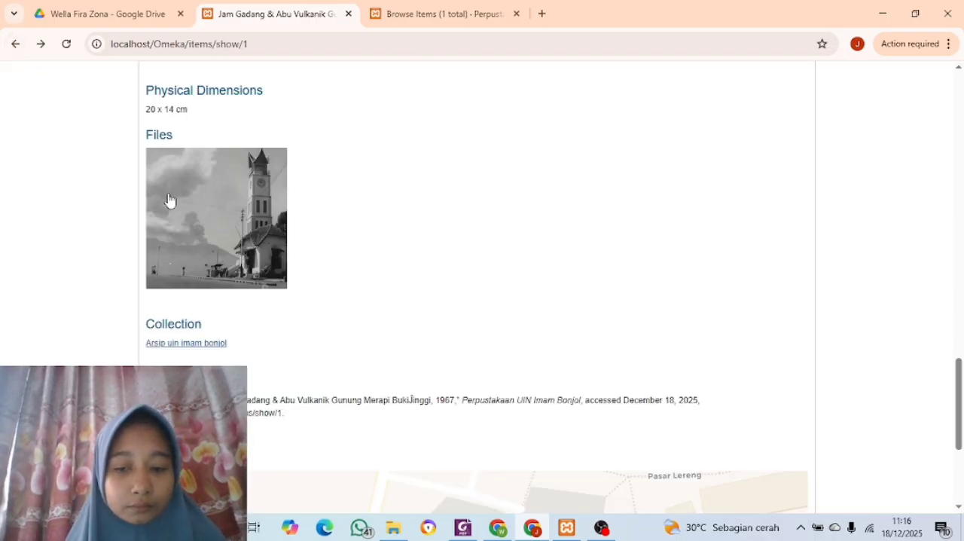
{"action": "scroll", "coordinate": [227, 253], "scroll_direction": "down", "scroll_amount": 6}
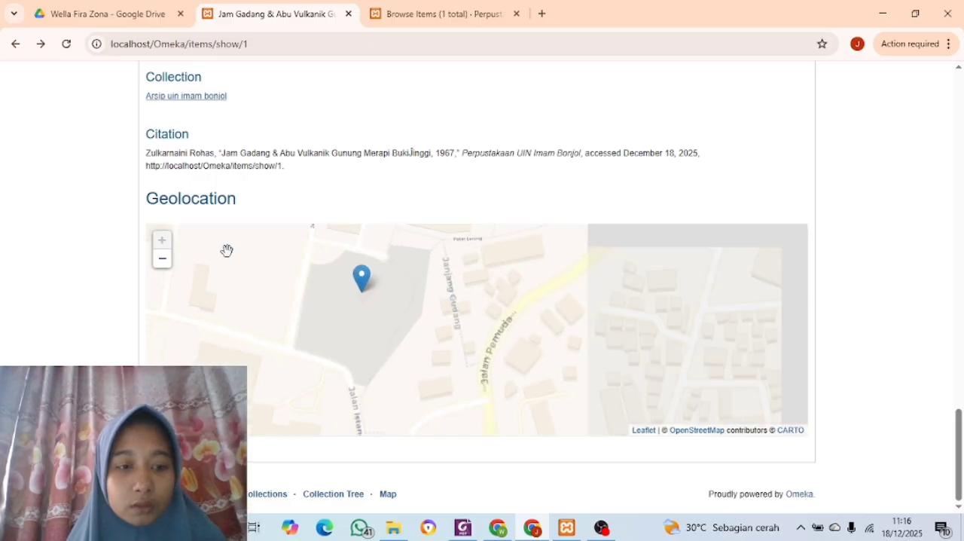
{"action": "scroll", "coordinate": [226, 252], "scroll_direction": "up", "scroll_amount": 2}
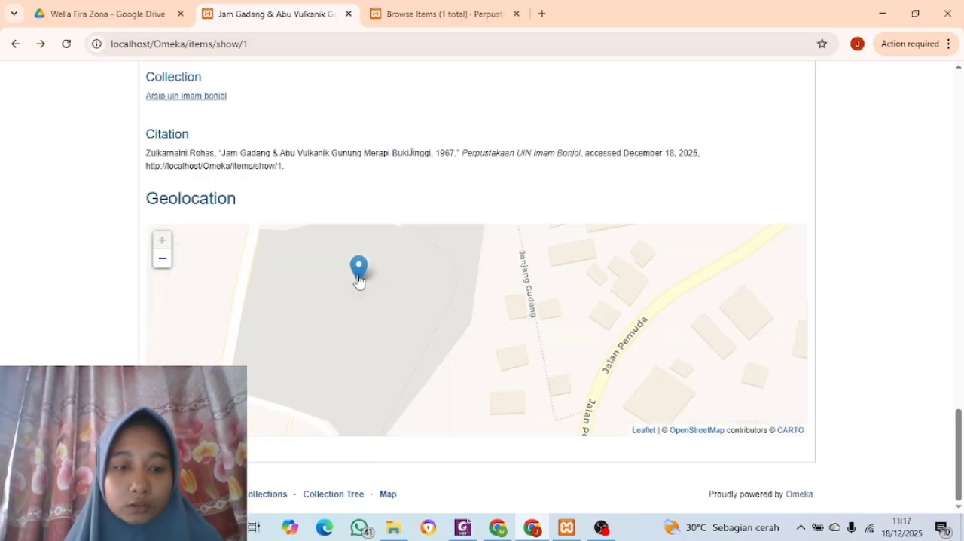
{"action": "scroll", "coordinate": [424, 200], "scroll_direction": "up", "scroll_amount": 6}
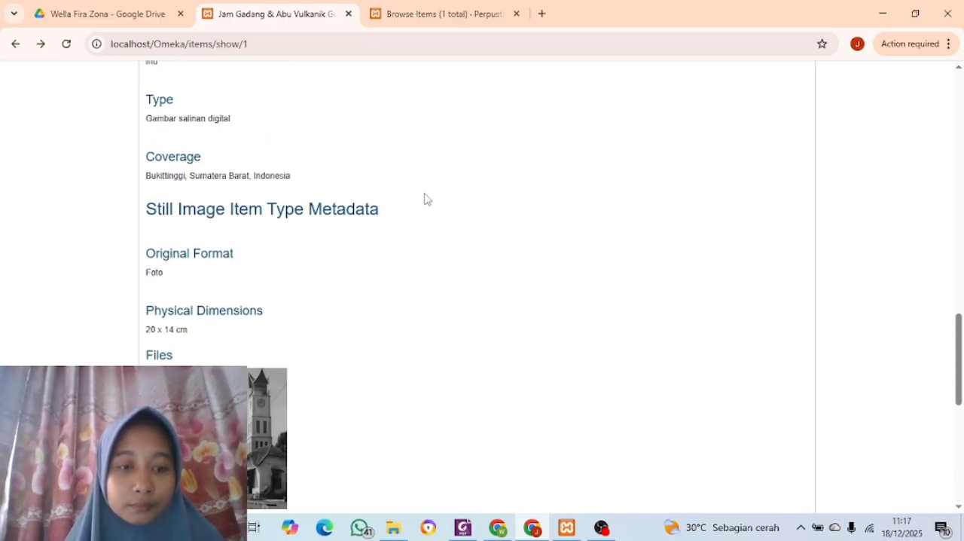
{"action": "scroll", "coordinate": [424, 200], "scroll_direction": "up", "scroll_amount": 15}
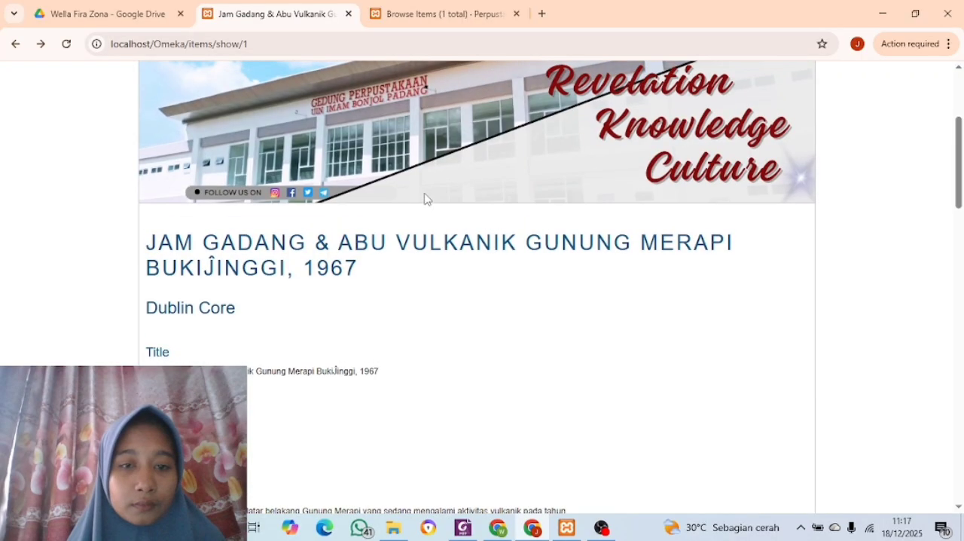
{"action": "scroll", "coordinate": [424, 200], "scroll_direction": "up", "scroll_amount": 3}
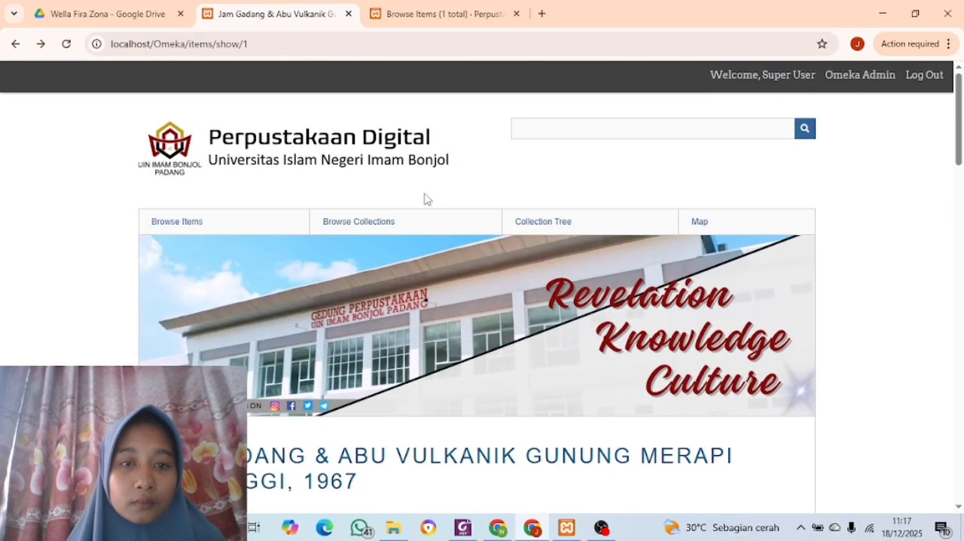
Return to the admin item list and start adding a new item
{"action": "left_click", "coordinate": [402, 14]}
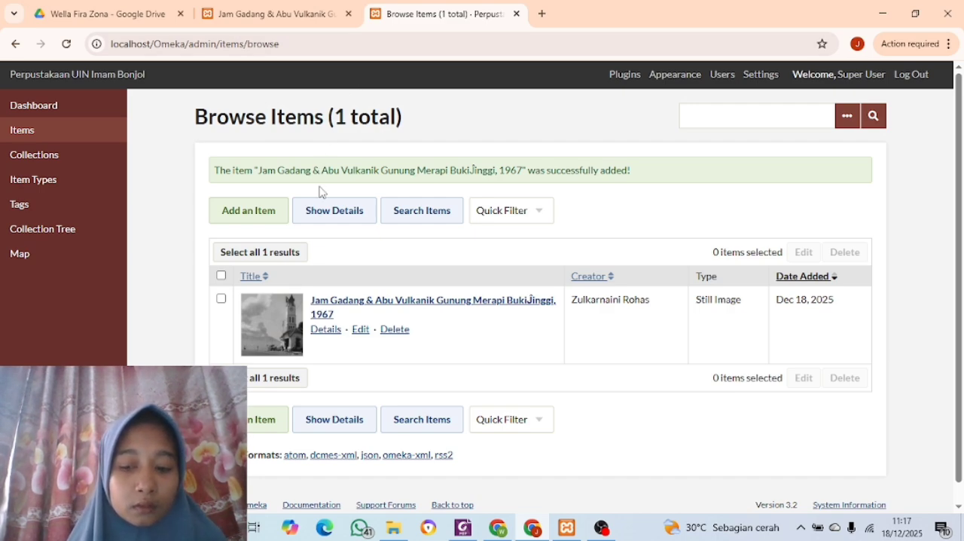
{"action": "left_click", "coordinate": [252, 219]}
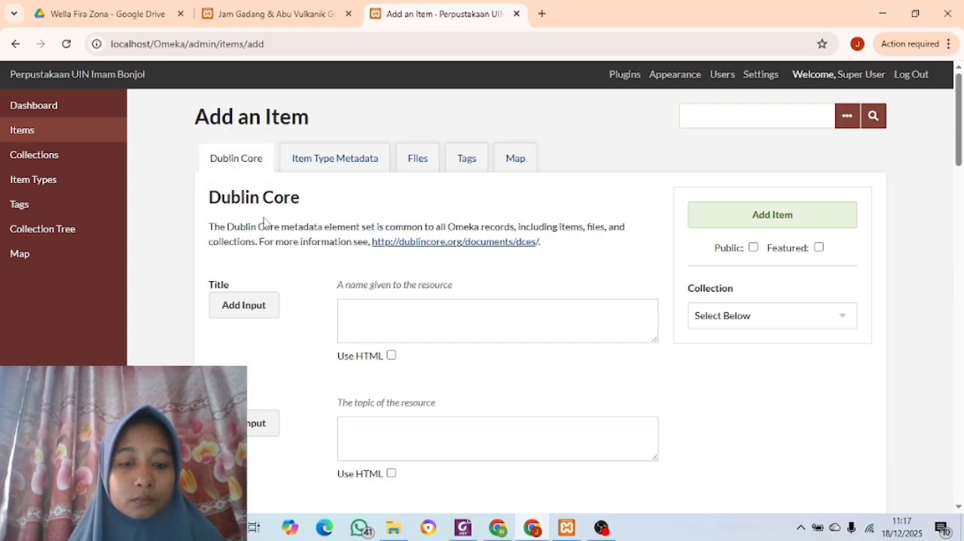
{"action": "scroll", "coordinate": [370, 306], "scroll_direction": "down", "scroll_amount": 1}
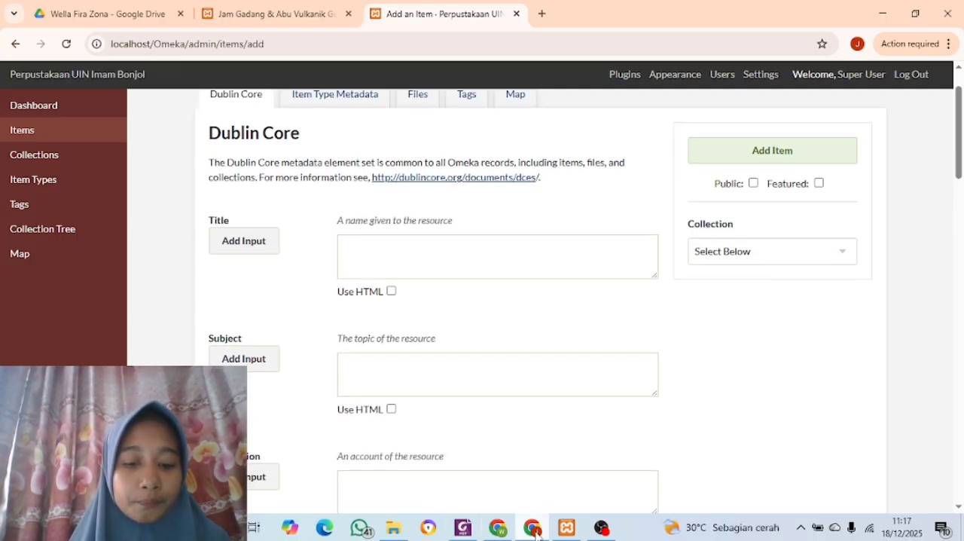
Open Metadata Skripsi.pdf from the File Item Digital\Skirpsi folder inside Bahan Latihan Penggunaan Omeka Classic on drive D
{"action": "left_click", "coordinate": [393, 531]}
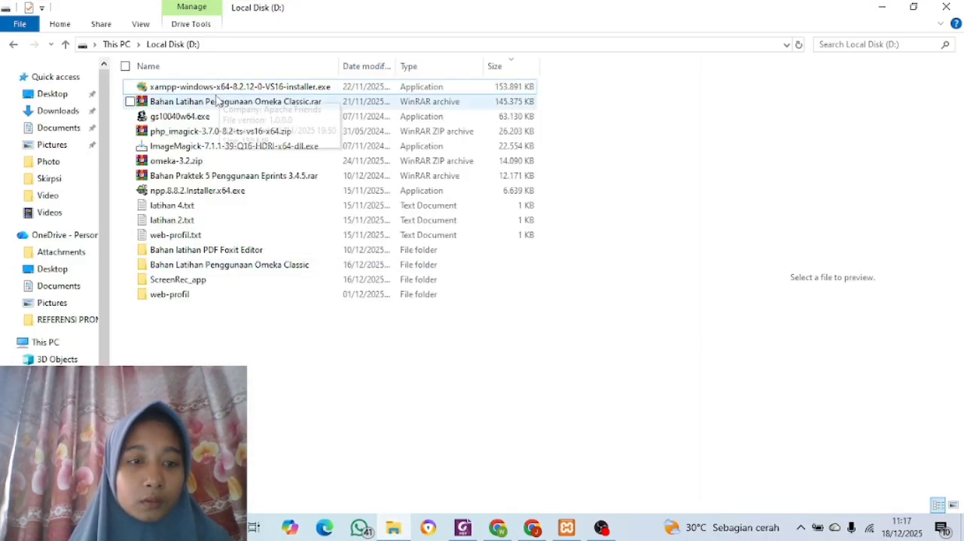
{"action": "double_click", "coordinate": [197, 265]}
{"action": "left_click_drag", "start_coordinate": [194, 263], "coordinate": [194, 217]}
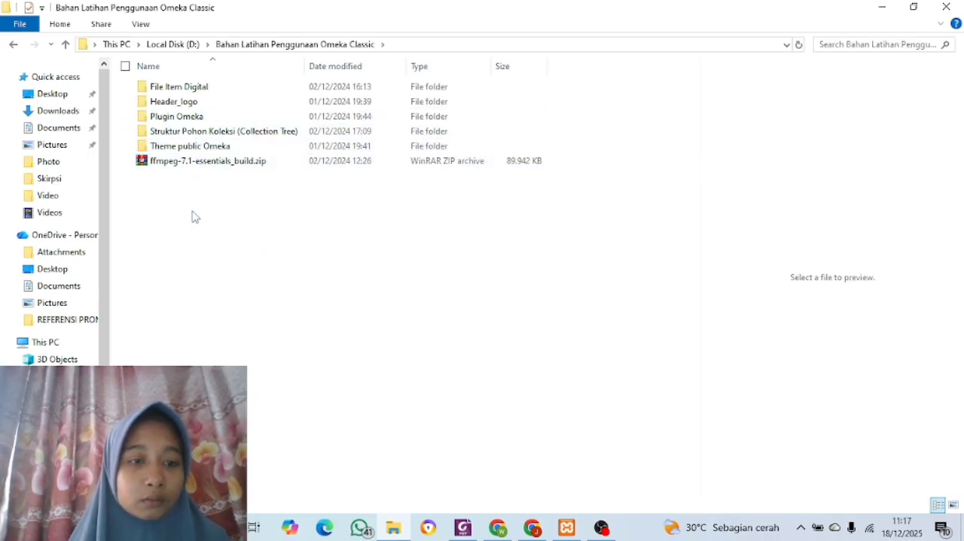
{"action": "double_click", "coordinate": [222, 87]}
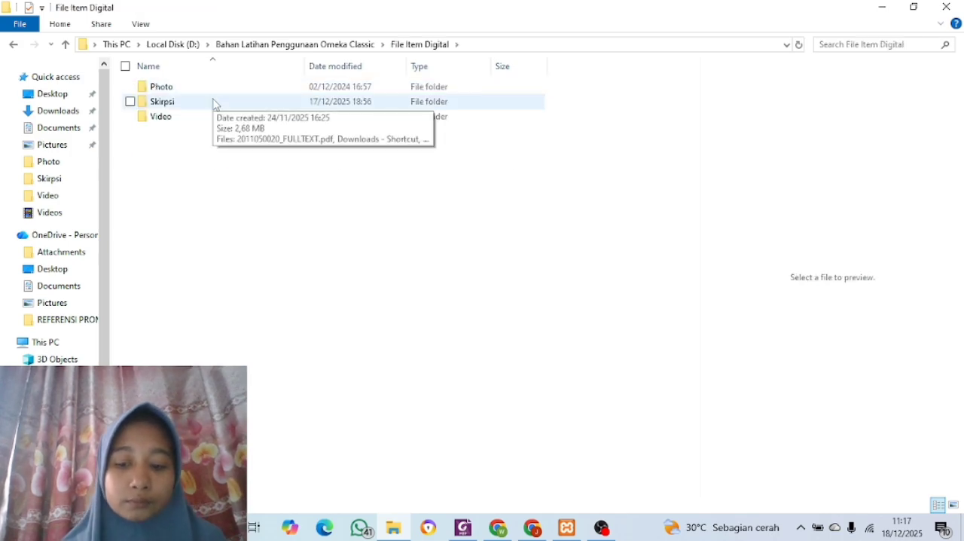
{"action": "double_click", "coordinate": [213, 103]}
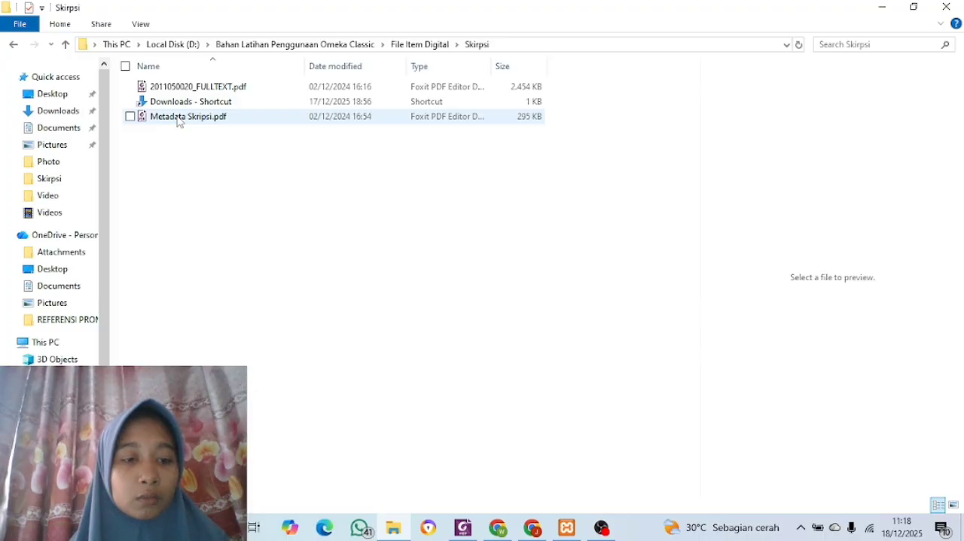
{"action": "double_click", "coordinate": [179, 119]}
{"action": "left_click", "coordinate": [179, 117]}
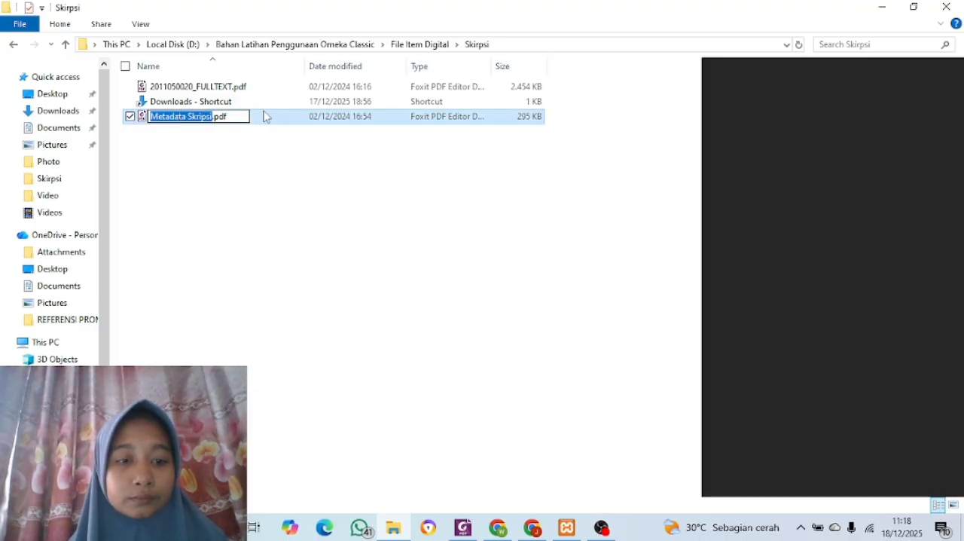
{"action": "left_click", "coordinate": [266, 119]}
{"action": "scroll", "coordinate": [403, 453], "scroll_direction": "up", "scroll_amount": 5}
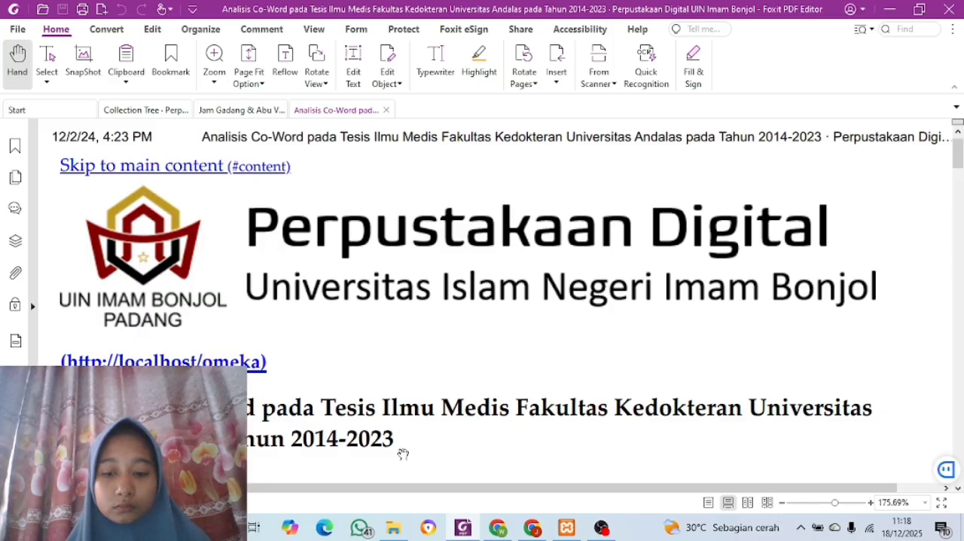
Locate the Dublin Core Title entry in the thesis metadata PDF and make the new item's Title field active
{"action": "scroll", "coordinate": [403, 452], "scroll_direction": "down", "scroll_amount": 2}
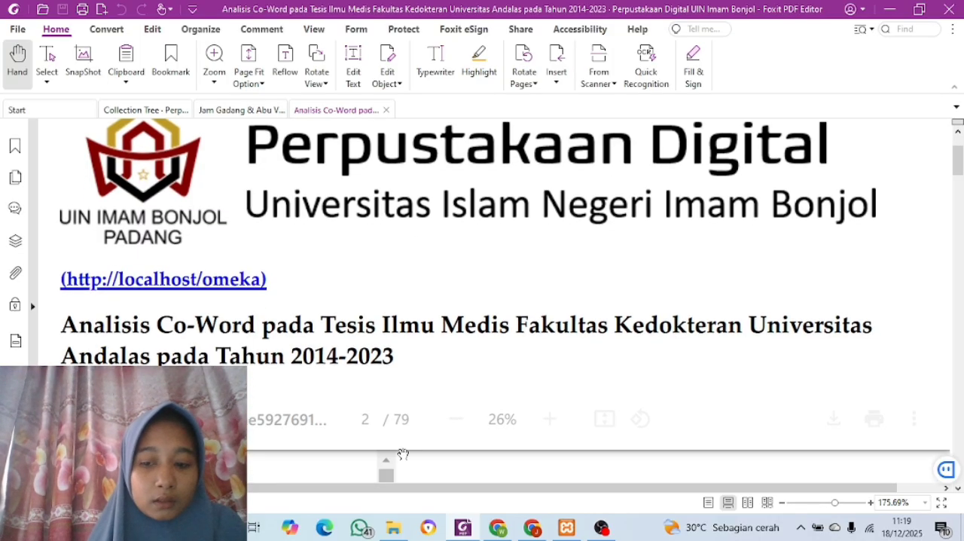
{"action": "scroll", "coordinate": [403, 452], "scroll_direction": "down", "scroll_amount": 10}
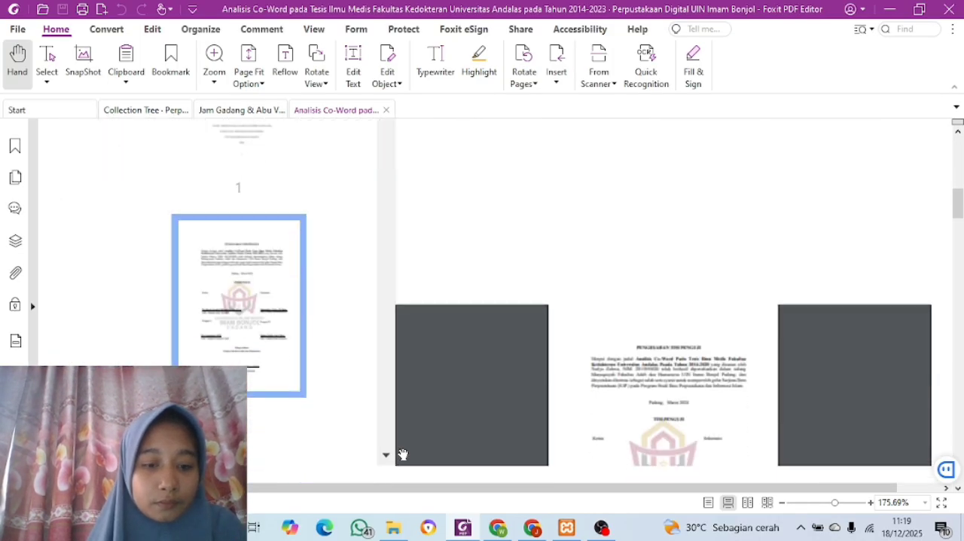
{"action": "scroll", "coordinate": [403, 454], "scroll_direction": "down", "scroll_amount": 6}
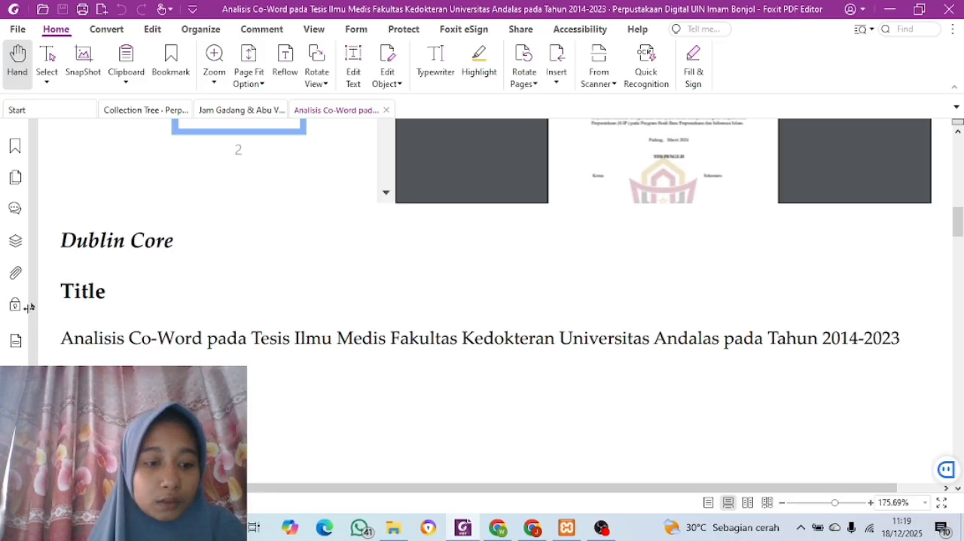
{"action": "left_click", "coordinate": [533, 528]}
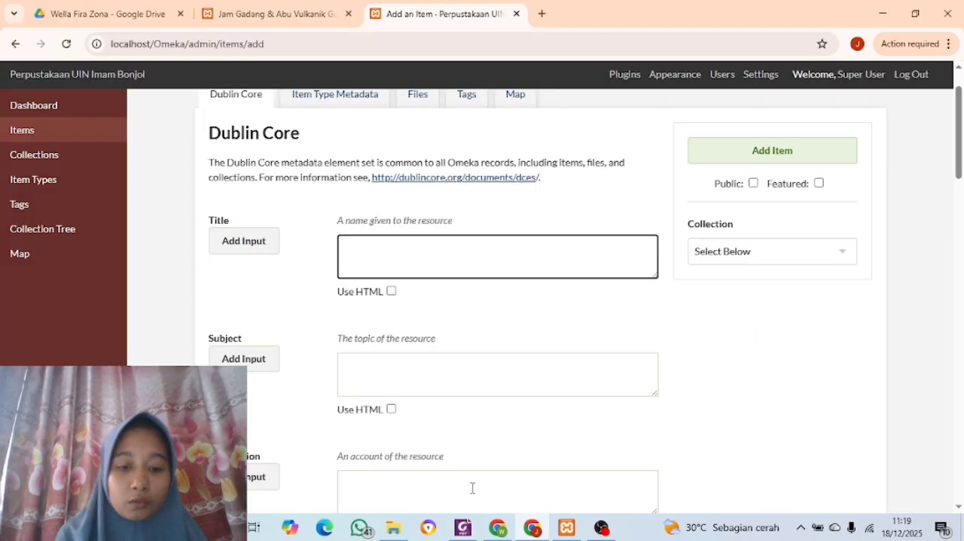
{"action": "left_click", "coordinate": [463, 527]}
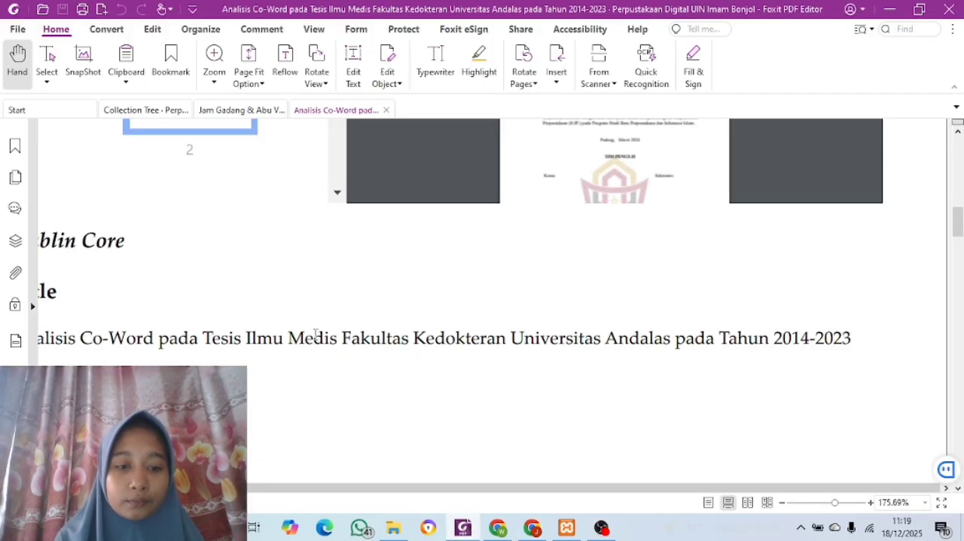
{"action": "scroll", "coordinate": [315, 335], "scroll_direction": "down", "scroll_amount": 1, "text": "ctrl"}
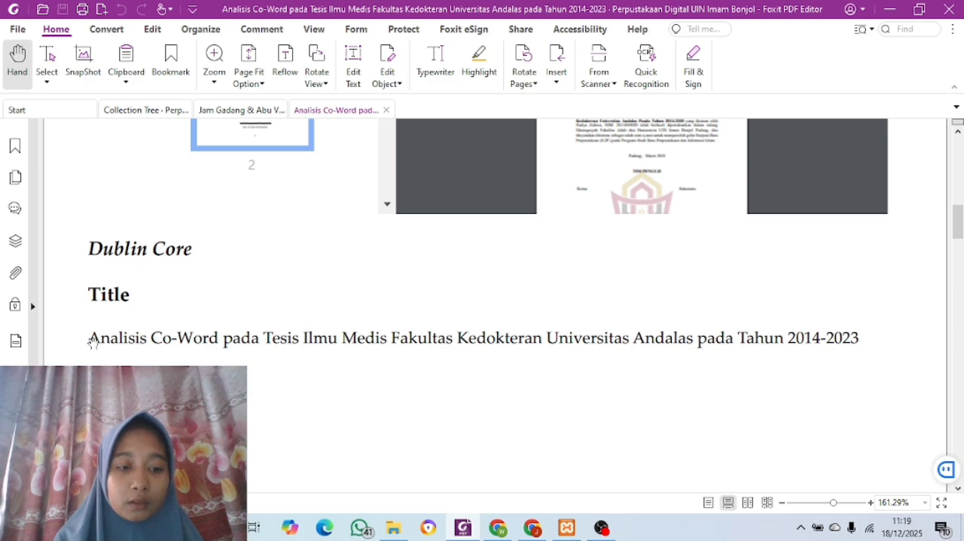
{"action": "left_click_drag", "start_coordinate": [91, 336], "coordinate": [710, 338]}
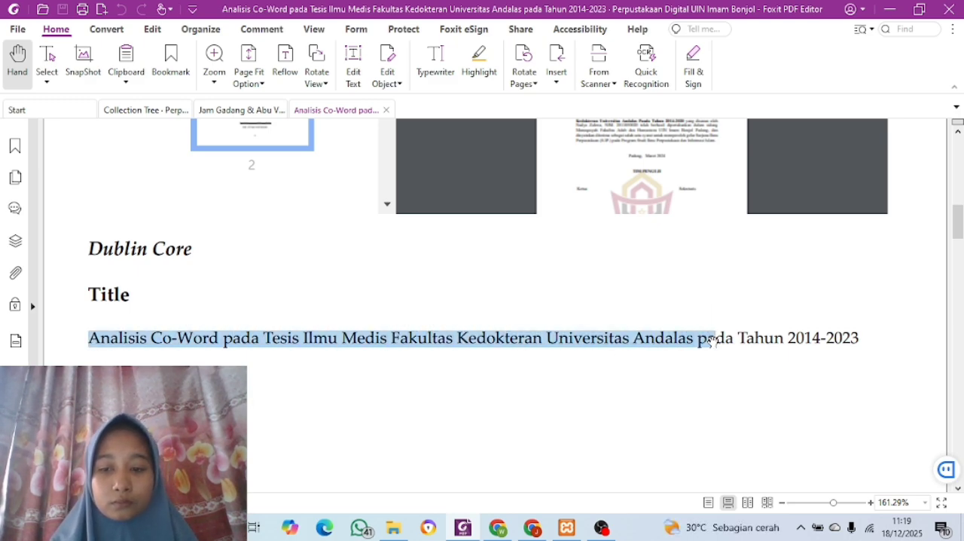
{"action": "left_click", "coordinate": [422, 390]}
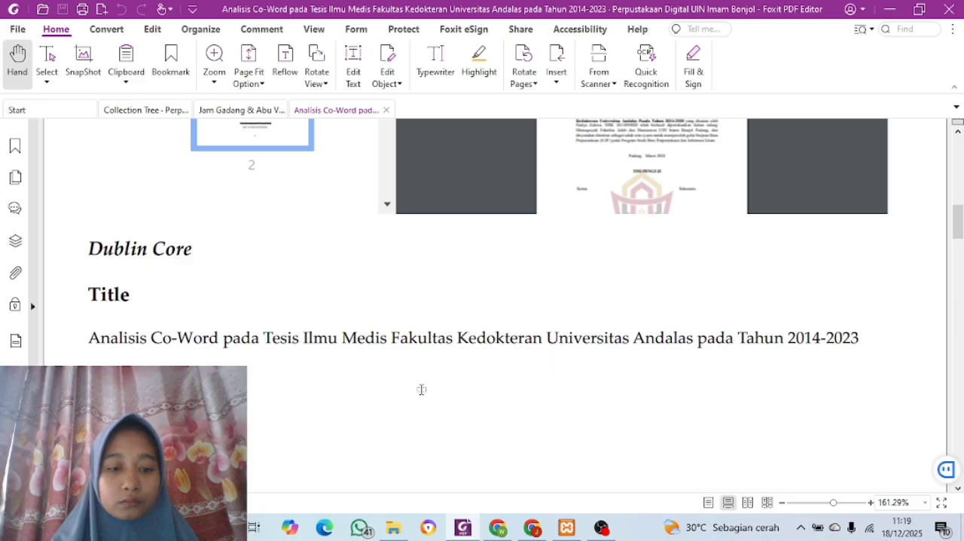
{"action": "double_click", "coordinate": [91, 339]}
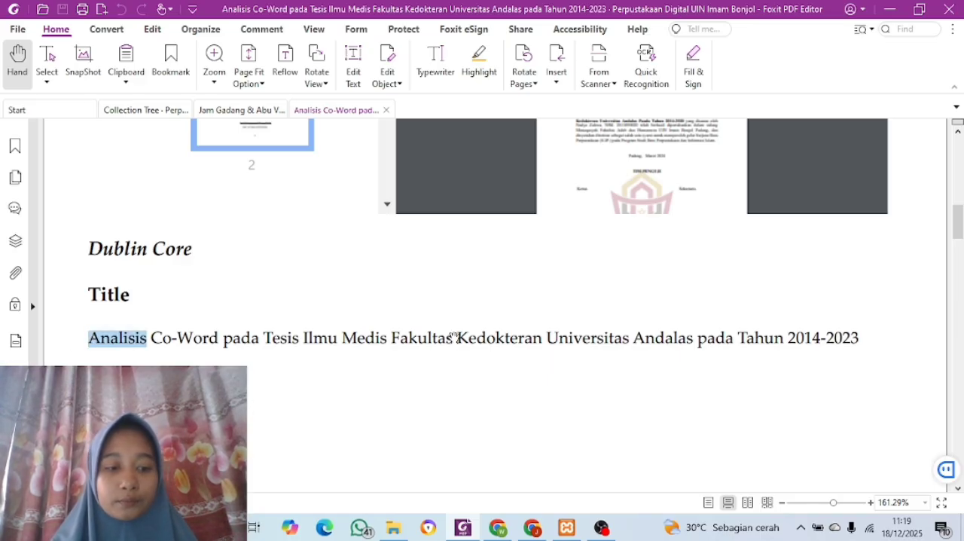
{"action": "left_click", "coordinate": [96, 337]}
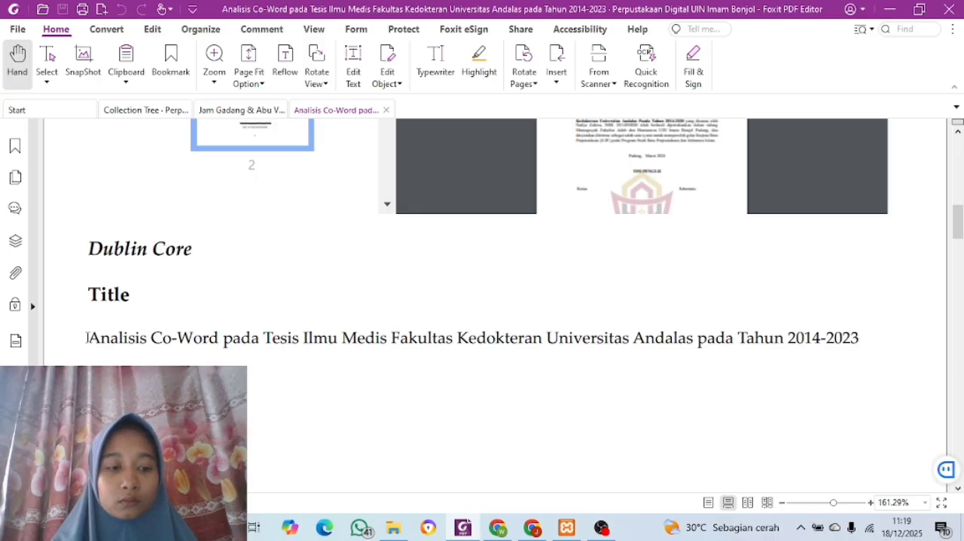
Copy "Analisis Co-Word pada Tesis Ilmu Medis Fakultas Kedokteran Universitas Andalas pada Tahun 2014-2023" from the PDF into the new item's Title field
{"action": "left_click_drag", "start_coordinate": [87, 337], "coordinate": [865, 339]}
{"action": "key", "text": "ctrl+c"}
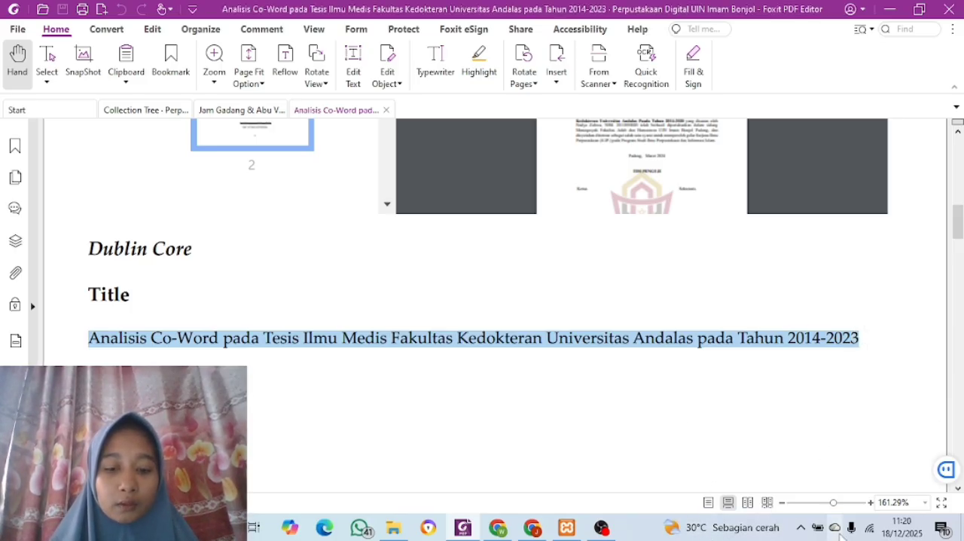
{"action": "left_click", "coordinate": [533, 528]}
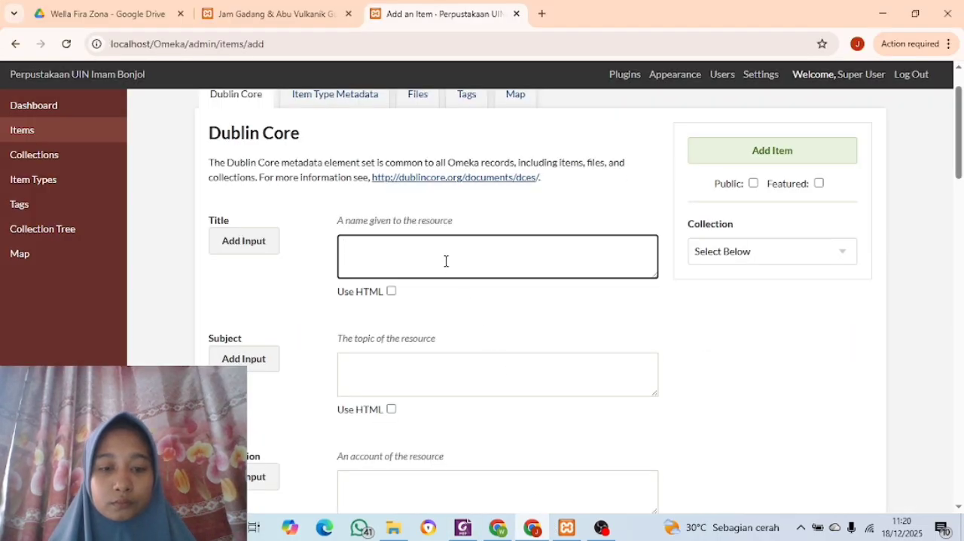
{"action": "key", "text": "ctrl+v"}
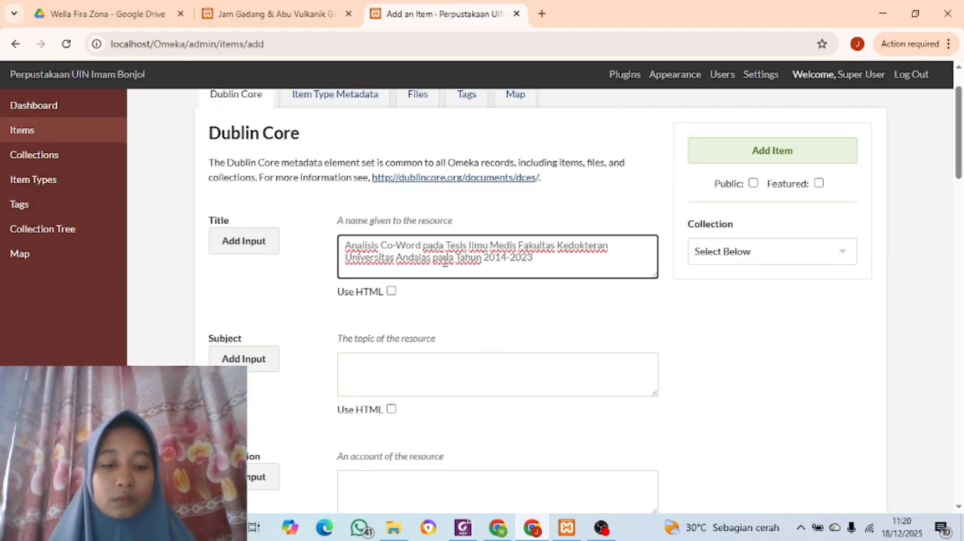
Copy the subject "Bibliometrika" from the thesis metadata PDF into the new item's Subject field
{"action": "scroll", "coordinate": [444, 262], "scroll_direction": "down", "scroll_amount": 1}
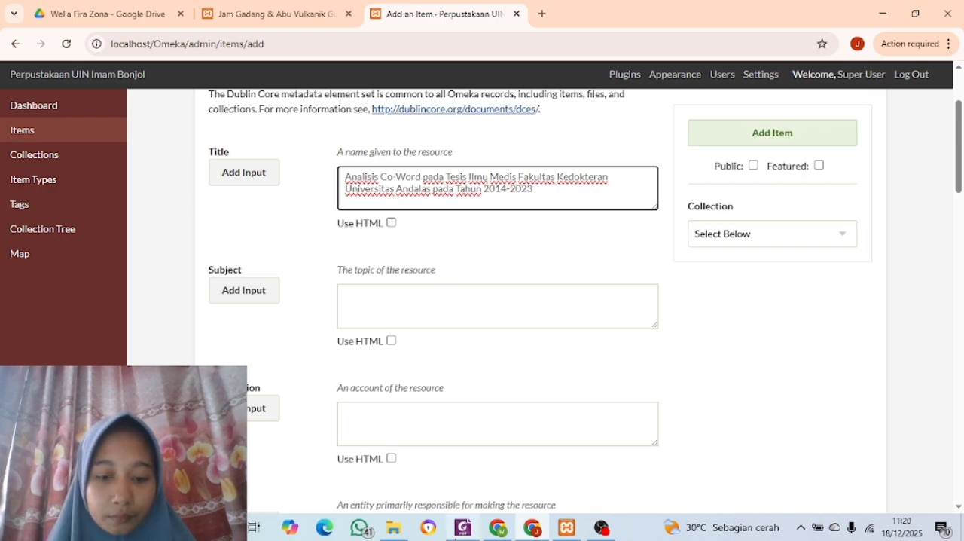
{"action": "left_click", "coordinate": [461, 529]}
{"action": "scroll", "coordinate": [373, 452], "scroll_direction": "down", "scroll_amount": 4}
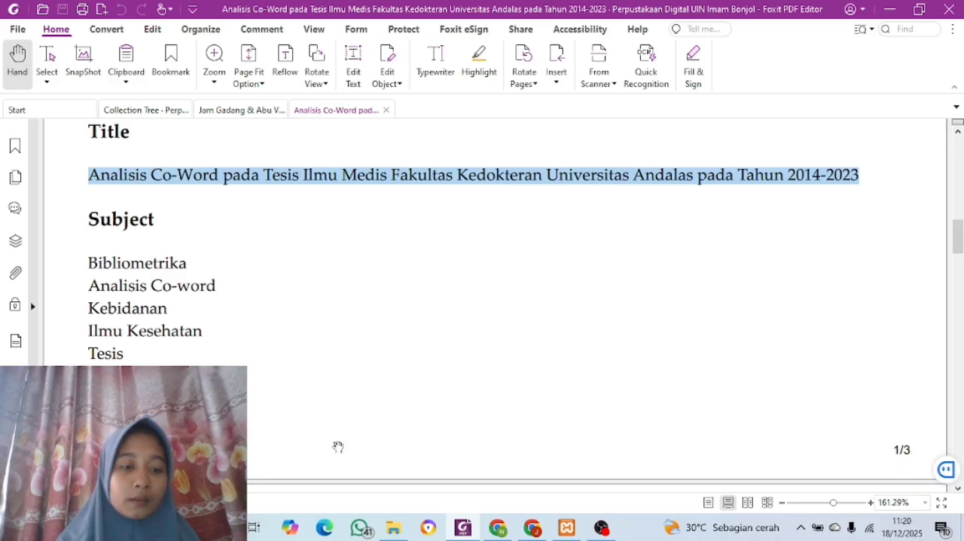
{"action": "left_click_drag", "start_coordinate": [87, 260], "coordinate": [196, 264]}
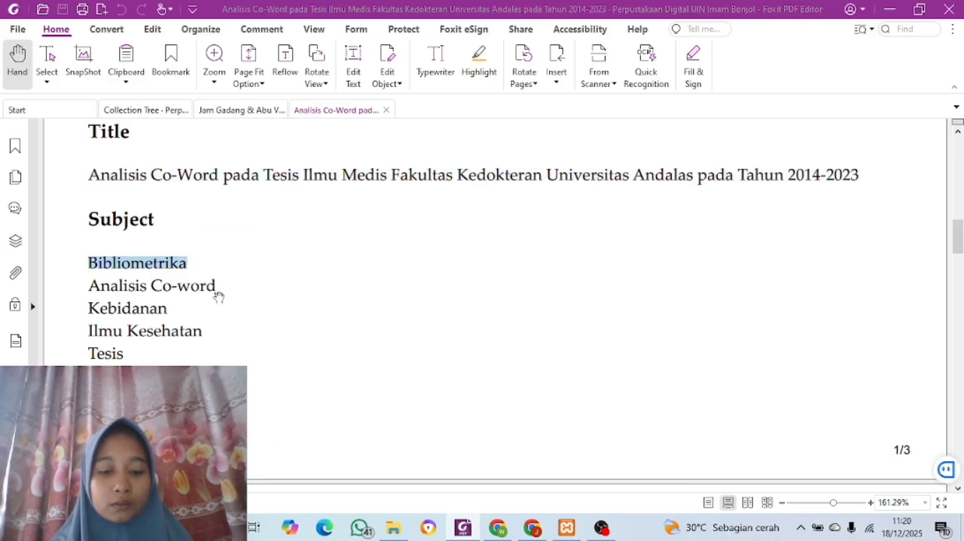
{"action": "left_click", "coordinate": [532, 529]}
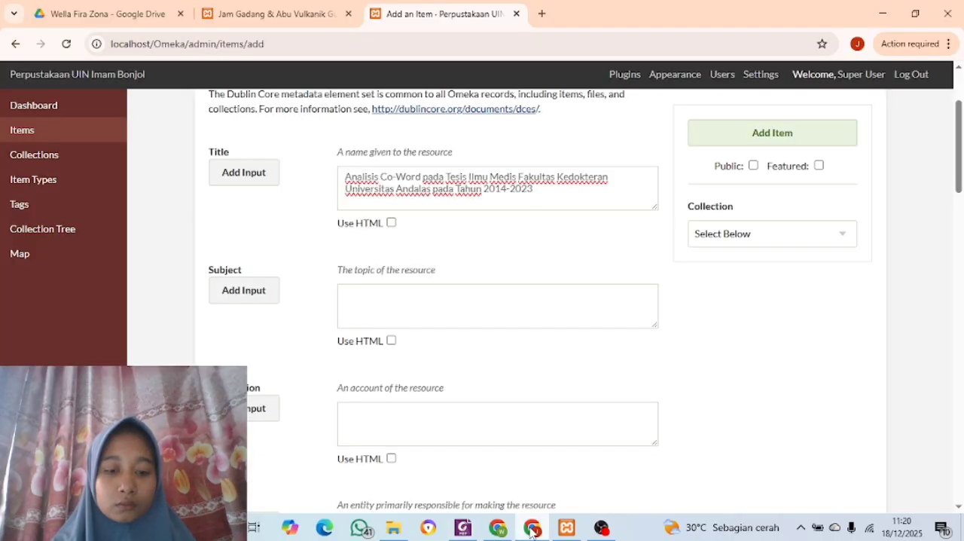
{"action": "left_click", "coordinate": [383, 304]}
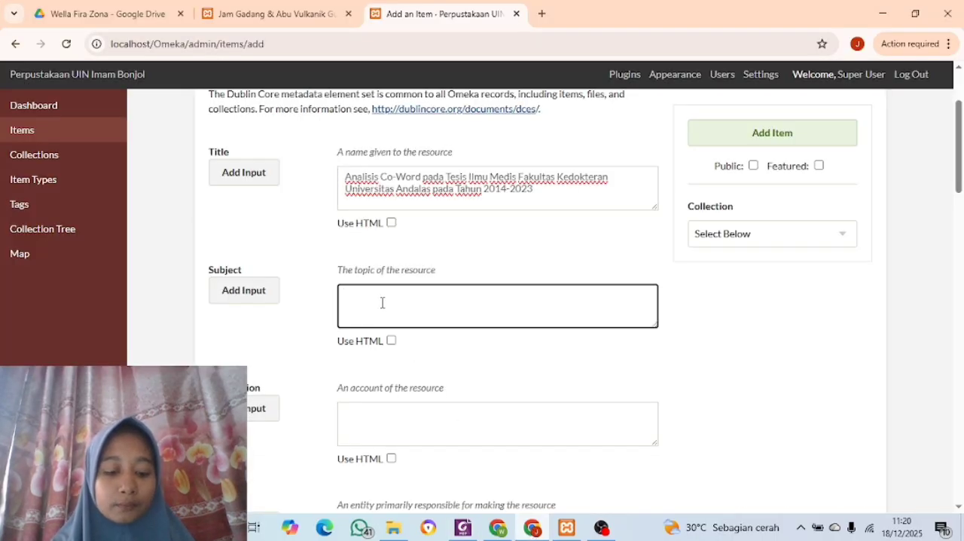
{"action": "key", "text": "ctrl+v"}
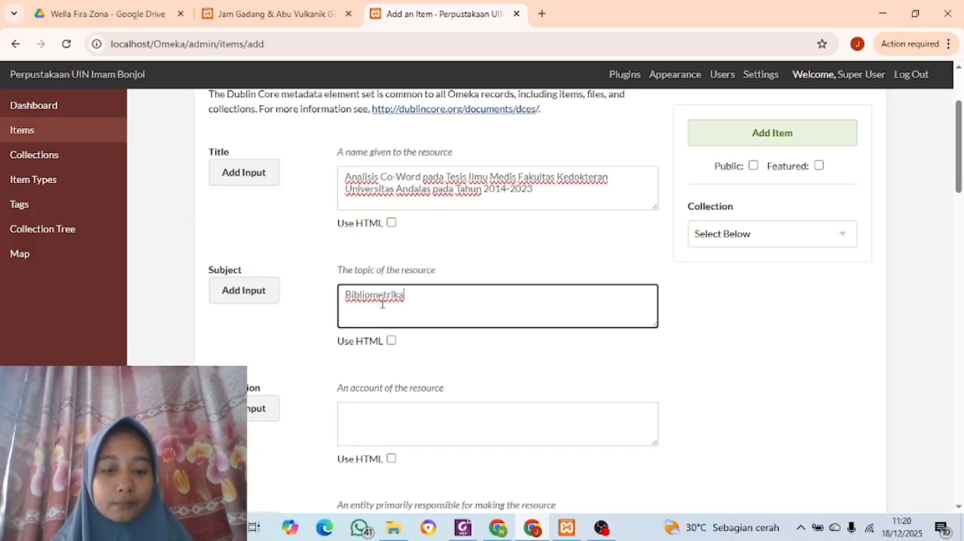
Add a second Subject input and fill it with "Analisis Co-word" copied from the PDF
{"action": "left_click", "coordinate": [233, 299]}
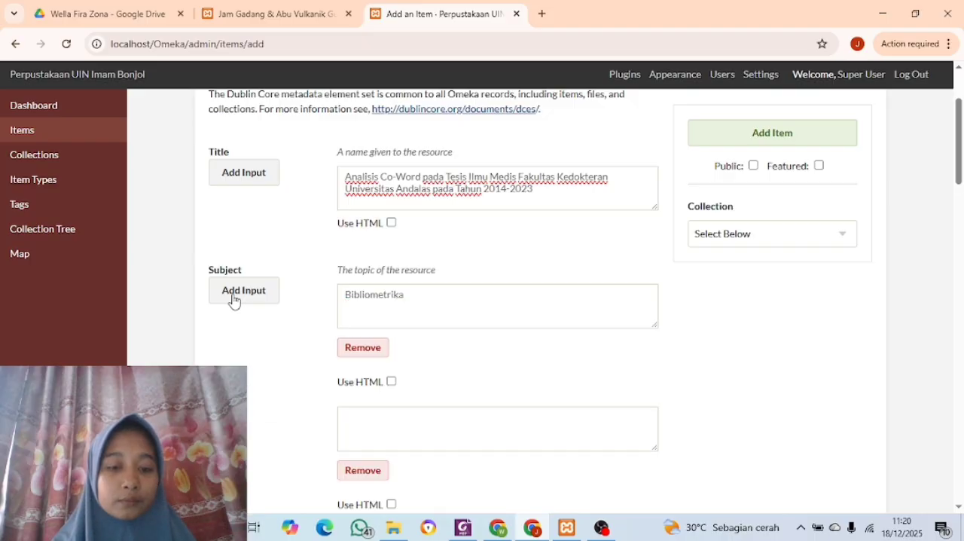
{"action": "left_click", "coordinate": [463, 528]}
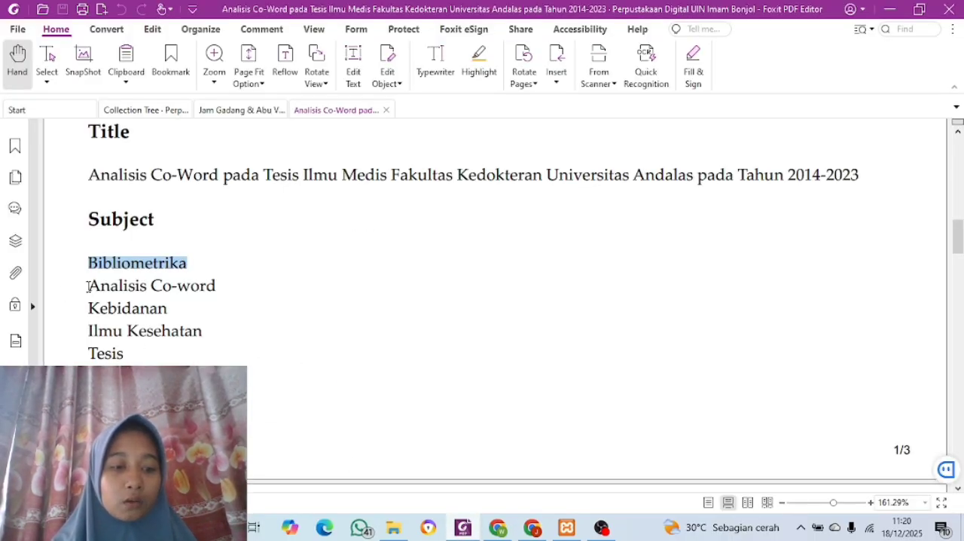
{"action": "left_click_drag", "start_coordinate": [88, 286], "coordinate": [220, 294]}
{"action": "key", "text": "ctrl+c"}
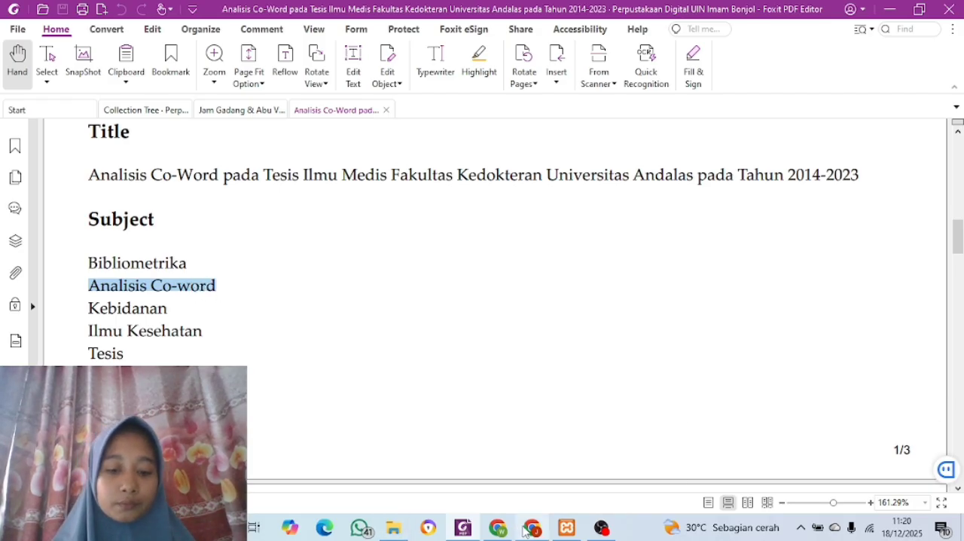
{"action": "left_click", "coordinate": [525, 530]}
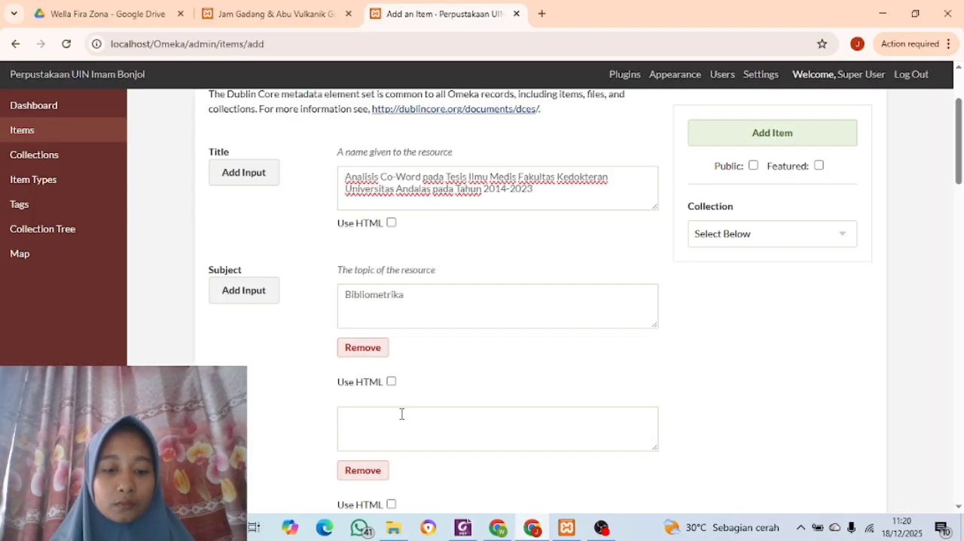
{"action": "left_click", "coordinate": [402, 413]}
{"action": "key", "text": "ctrl+v"}
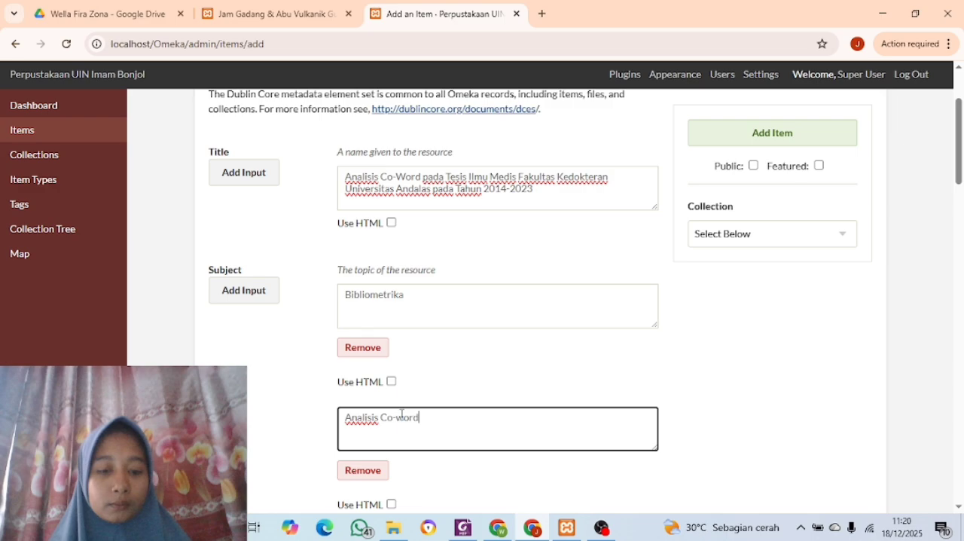
Add a third Subject input and fill it with "Kebidanan" copied from the PDF
{"action": "left_click", "coordinate": [234, 304]}
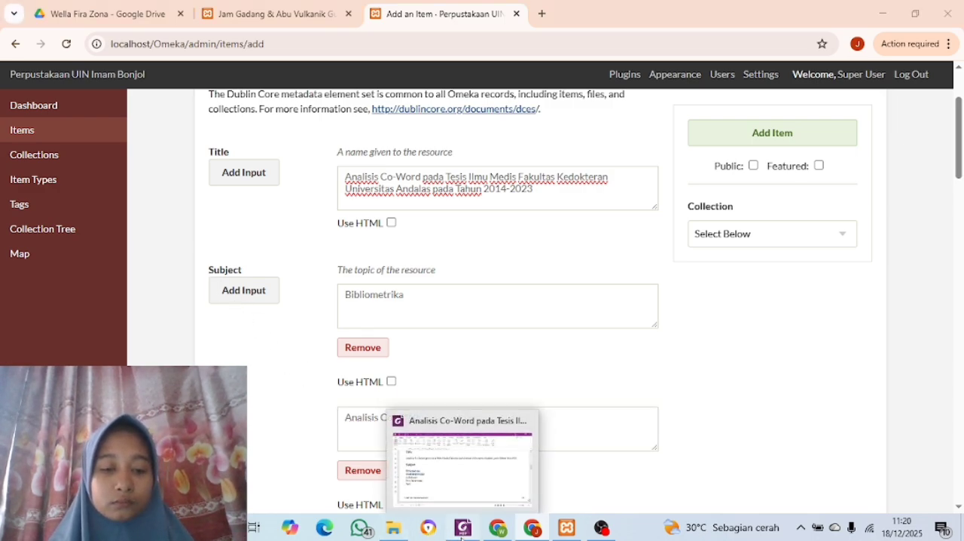
{"action": "left_click", "coordinate": [463, 528]}
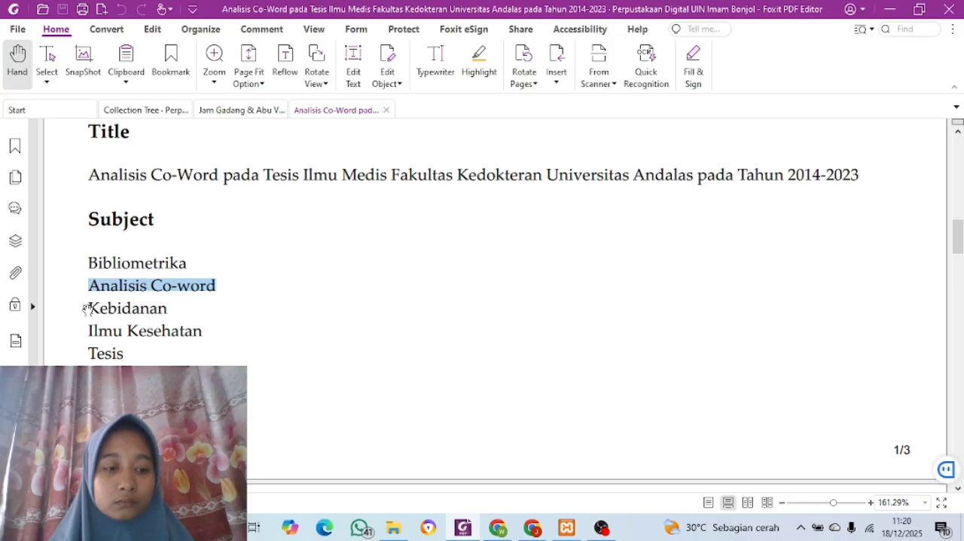
{"action": "left_click_drag", "start_coordinate": [86, 308], "coordinate": [180, 308]}
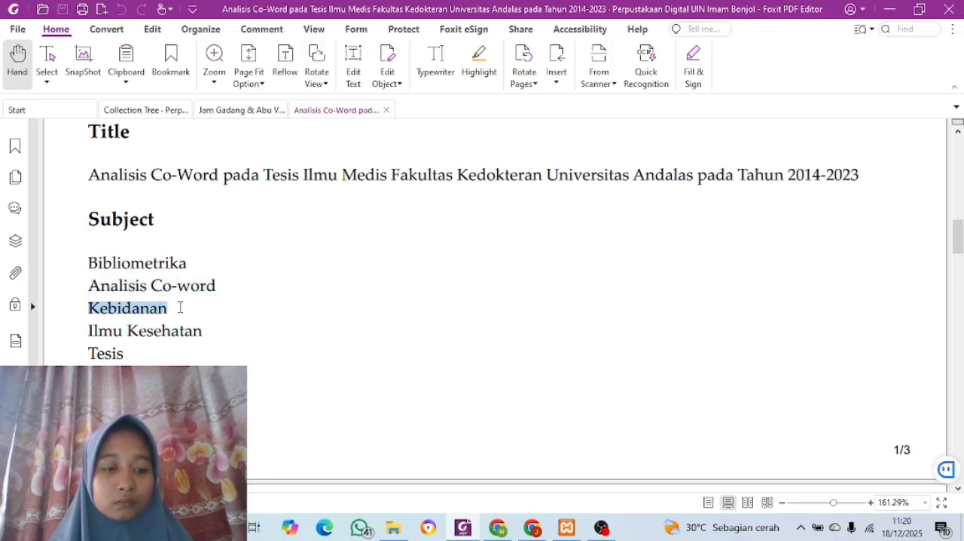
{"action": "key", "text": "ctrl+c"}
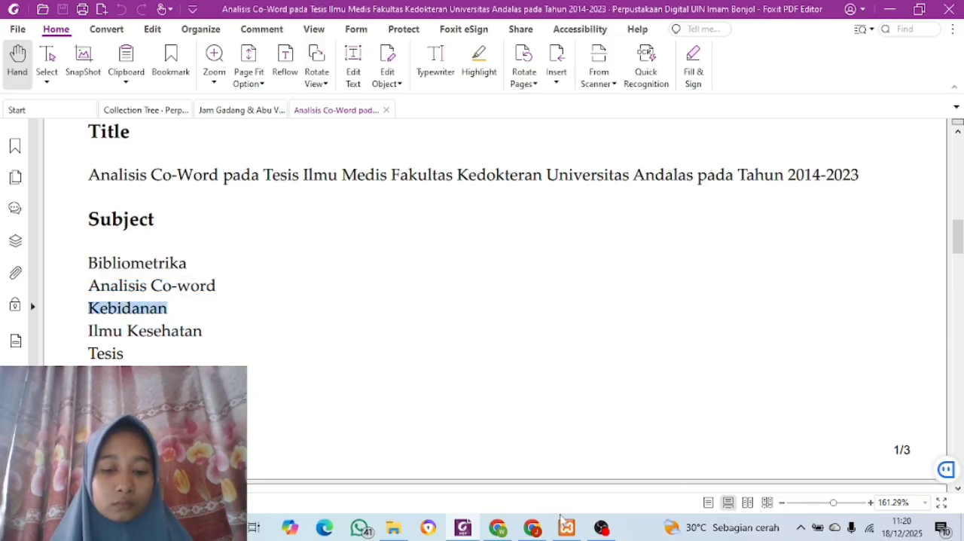
{"action": "left_click", "coordinate": [532, 527]}
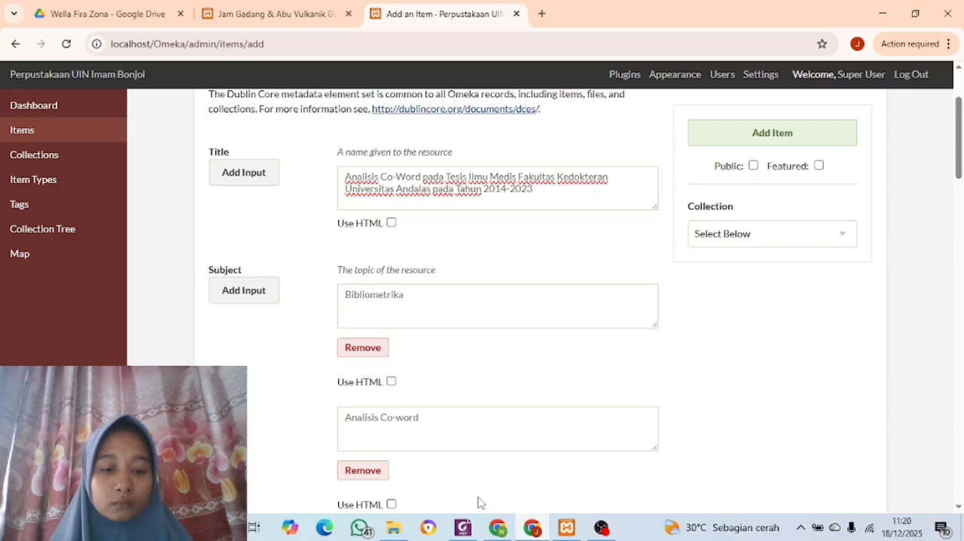
{"action": "scroll", "coordinate": [478, 502], "scroll_direction": "down", "scroll_amount": 4}
{"action": "left_click", "coordinate": [407, 373]}
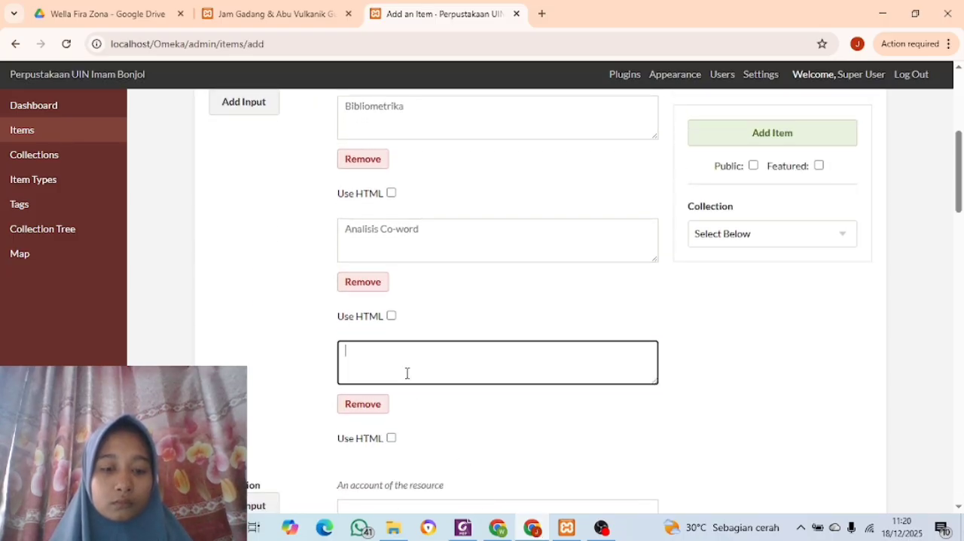
{"action": "key", "text": "ctrl+v"}
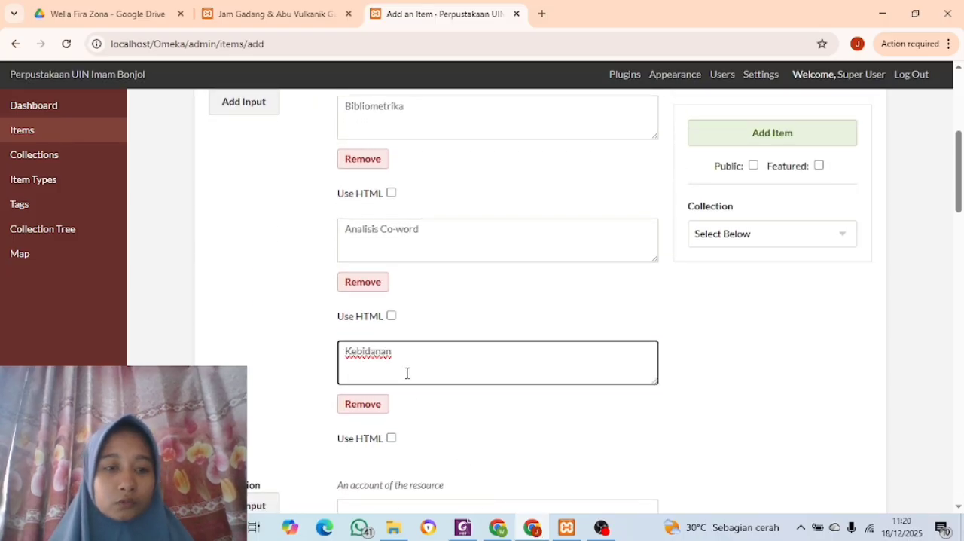
Add a fourth Subject input and fill it with "Ilmu Kesehatan" copied from the PDF
{"action": "left_click", "coordinate": [229, 109]}
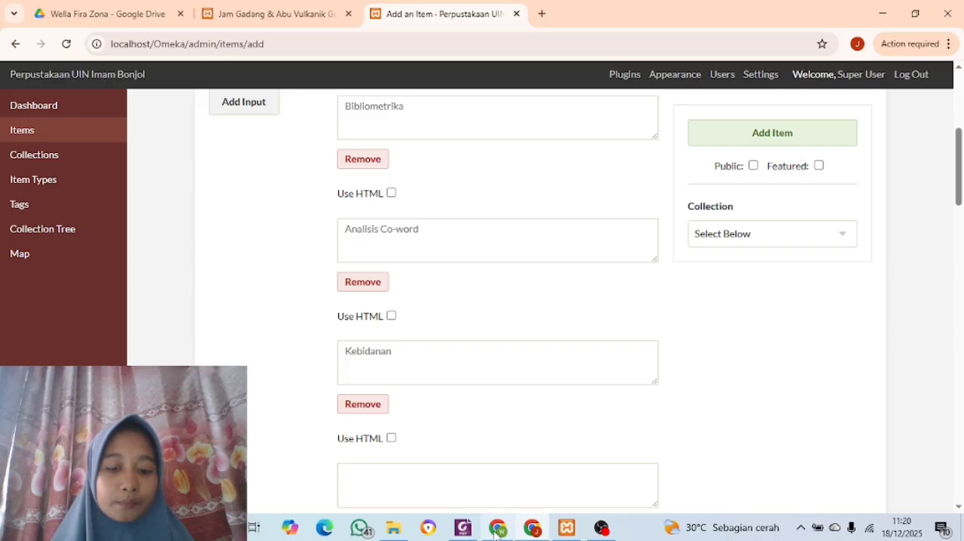
{"action": "left_click", "coordinate": [459, 529]}
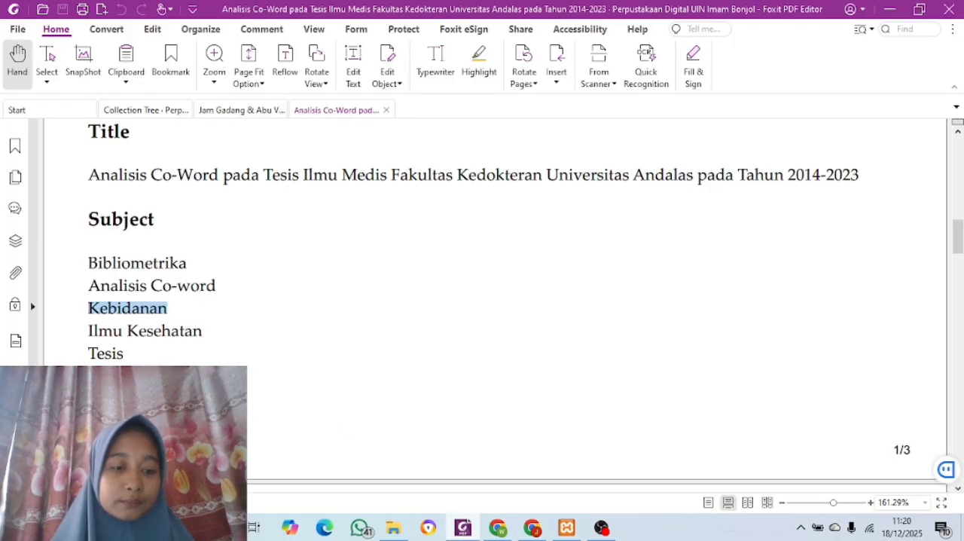
{"action": "left_click_drag", "start_coordinate": [89, 329], "coordinate": [207, 340]}
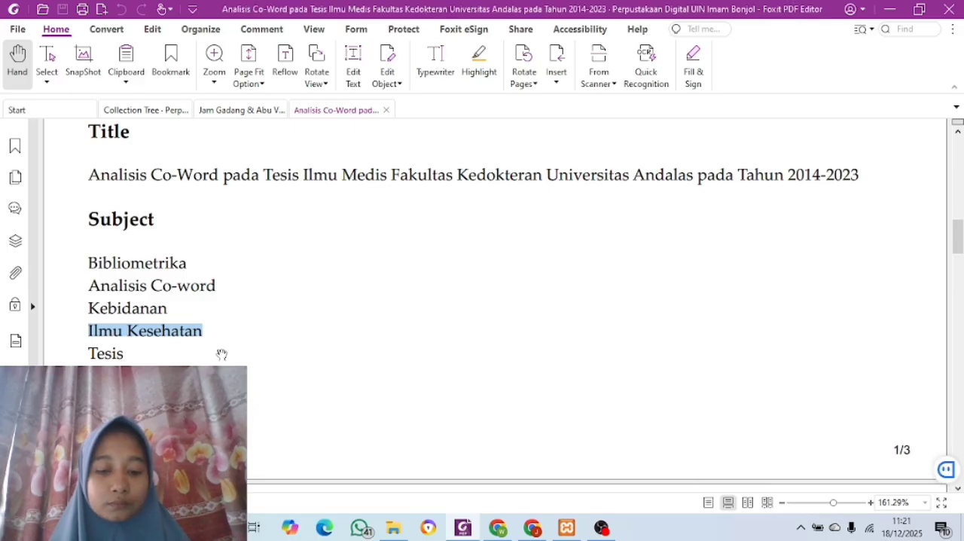
{"action": "left_click", "coordinate": [532, 528]}
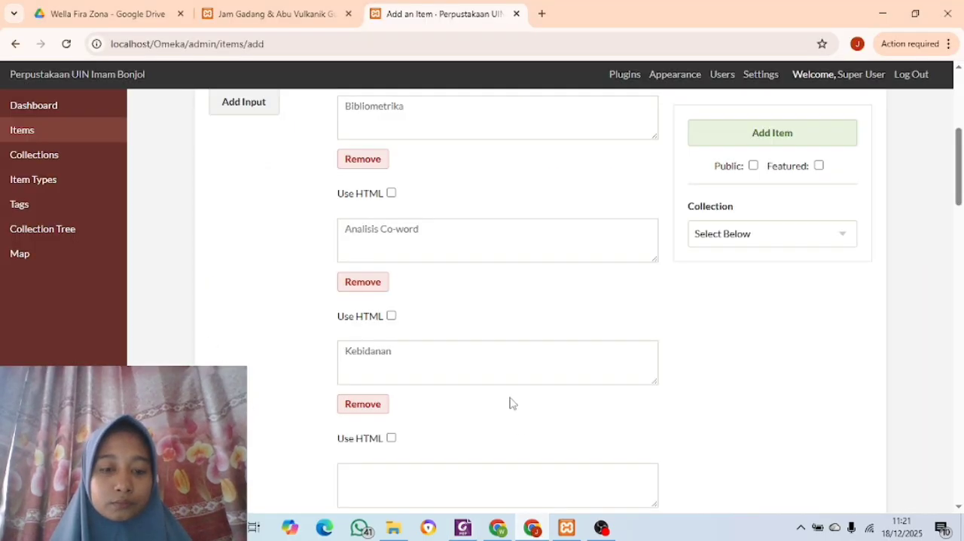
{"action": "left_click", "coordinate": [441, 484]}
{"action": "key", "text": "ctrl+v"}
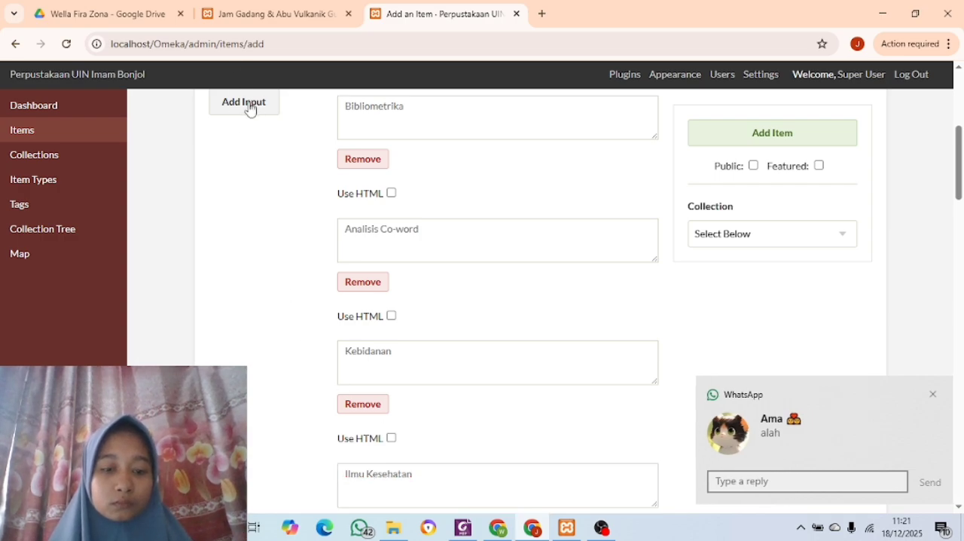
Add a fifth Subject input and fill it with "Tesis" copied from the subject list in the PDF
{"action": "scroll", "coordinate": [387, 260], "scroll_direction": "down", "scroll_amount": 3}
{"action": "scroll", "coordinate": [387, 266], "scroll_direction": "down", "scroll_amount": 1}
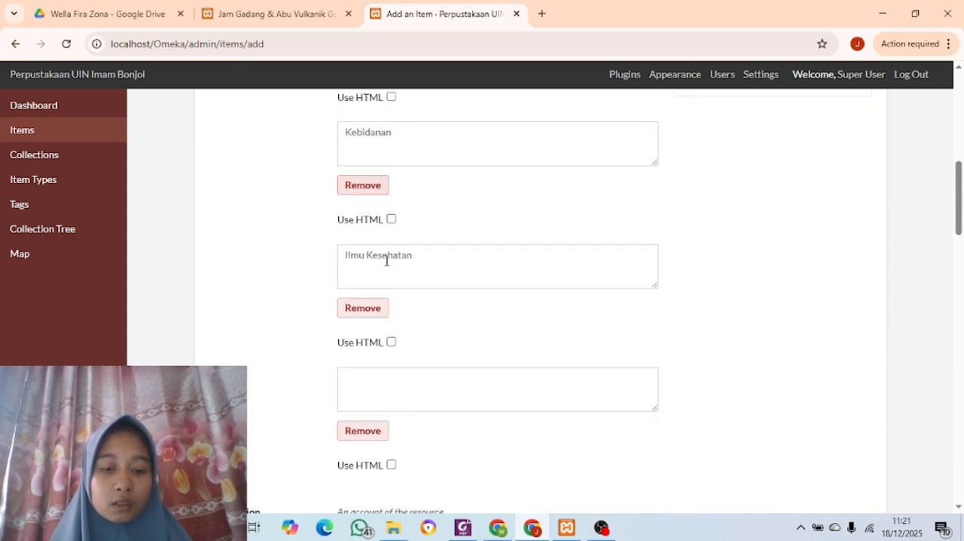
{"action": "left_click", "coordinate": [462, 527]}
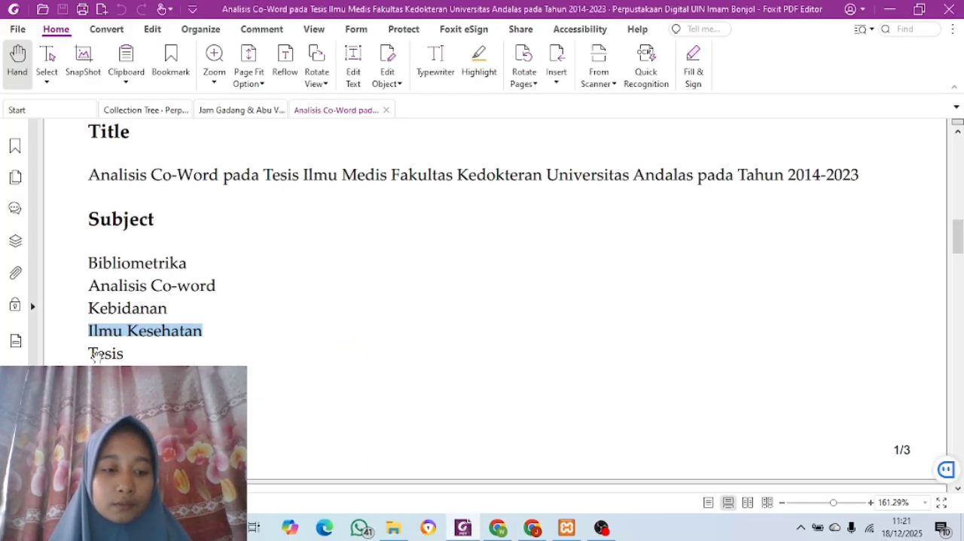
{"action": "mouse_move", "coordinate": [104, 354]}
{"action": "left_mouse_down"}
{"action": "mouse_move", "coordinate": [123, 356]}
{"action": "mouse_move", "coordinate": [89, 347]}
{"action": "left_mouse_up"}
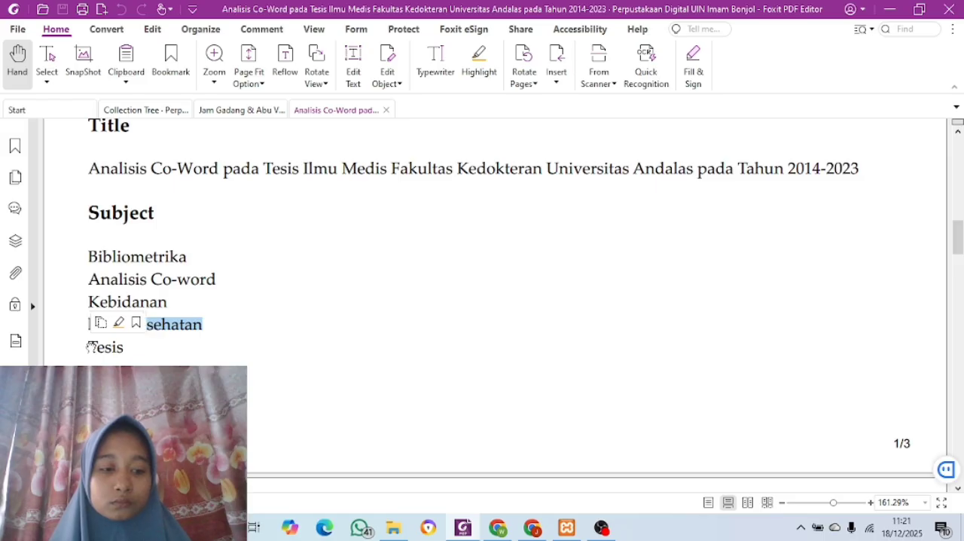
{"action": "left_click", "coordinate": [91, 347]}
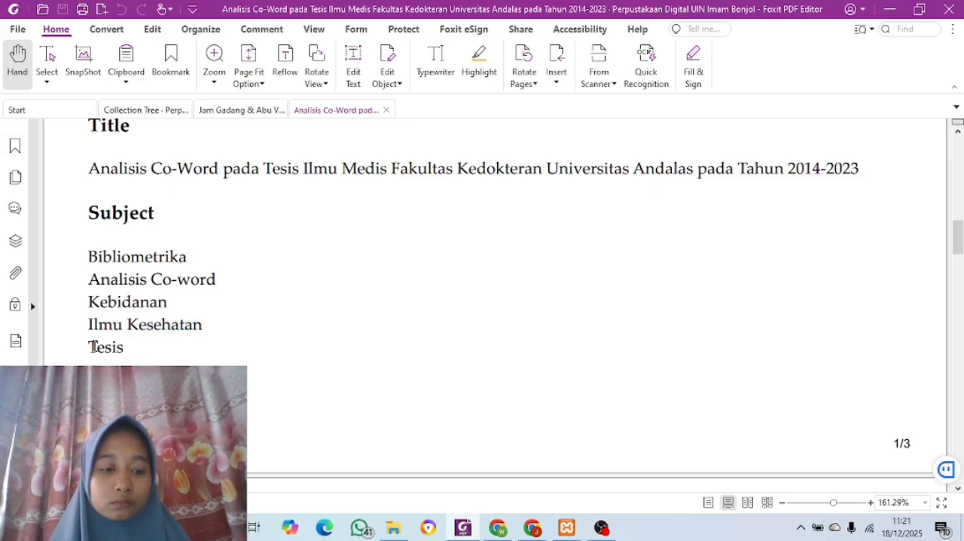
{"action": "left_click_drag", "start_coordinate": [90, 347], "coordinate": [128, 349]}
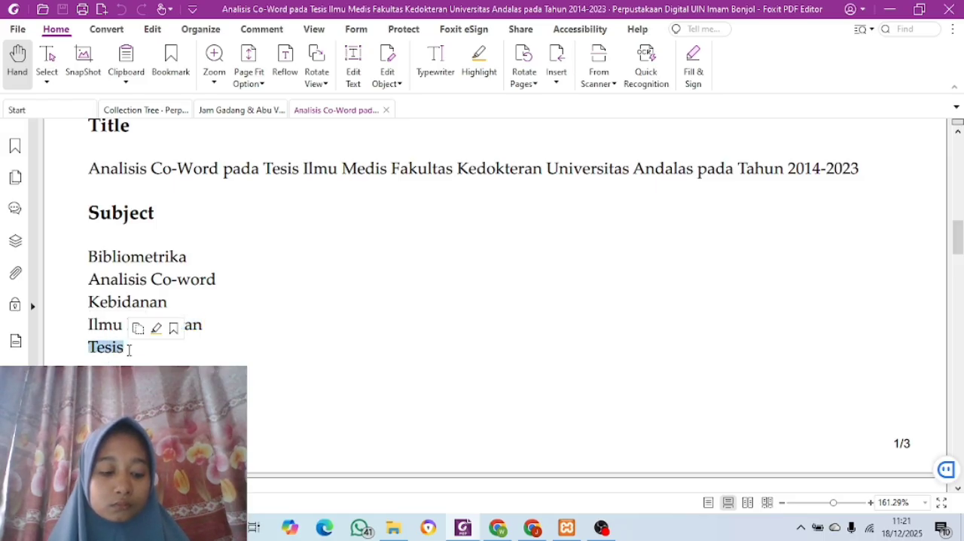
{"action": "key", "text": "ctrl+c"}
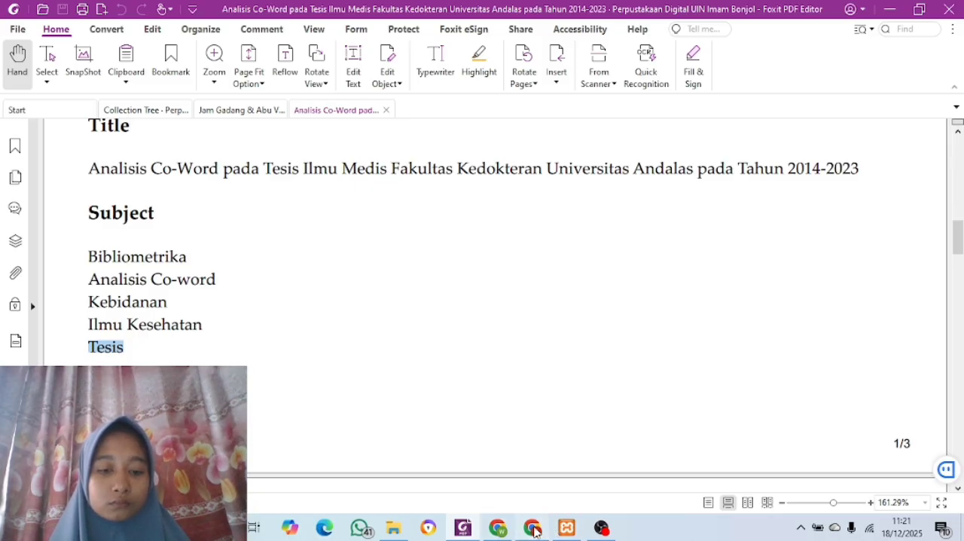
{"action": "left_click", "coordinate": [533, 528]}
{"action": "left_click", "coordinate": [403, 397]}
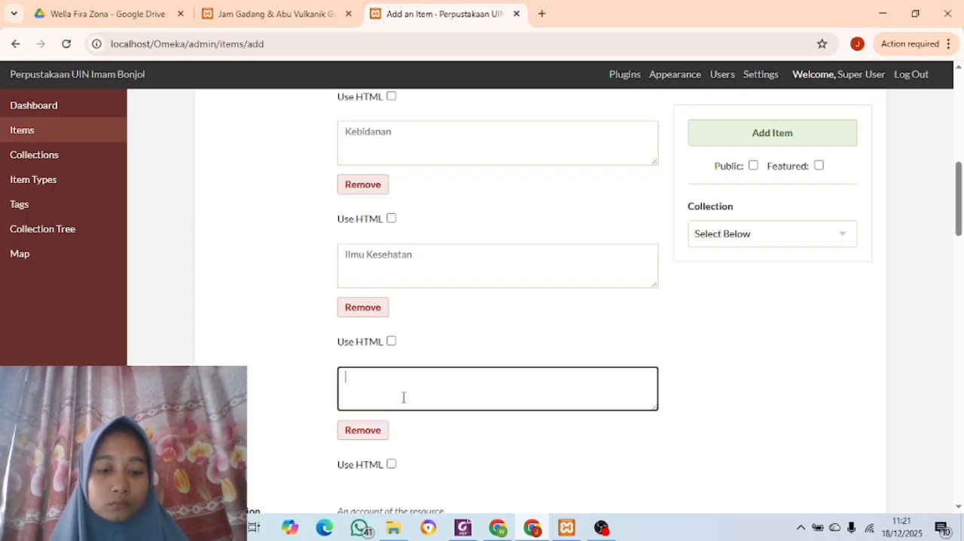
{"action": "type", "text": "Tesis"}
Fill the Description with the full abstract paragraph copied from the PDF and enable HTML formatting for it
{"action": "scroll", "coordinate": [402, 397], "scroll_direction": "down", "scroll_amount": 3}
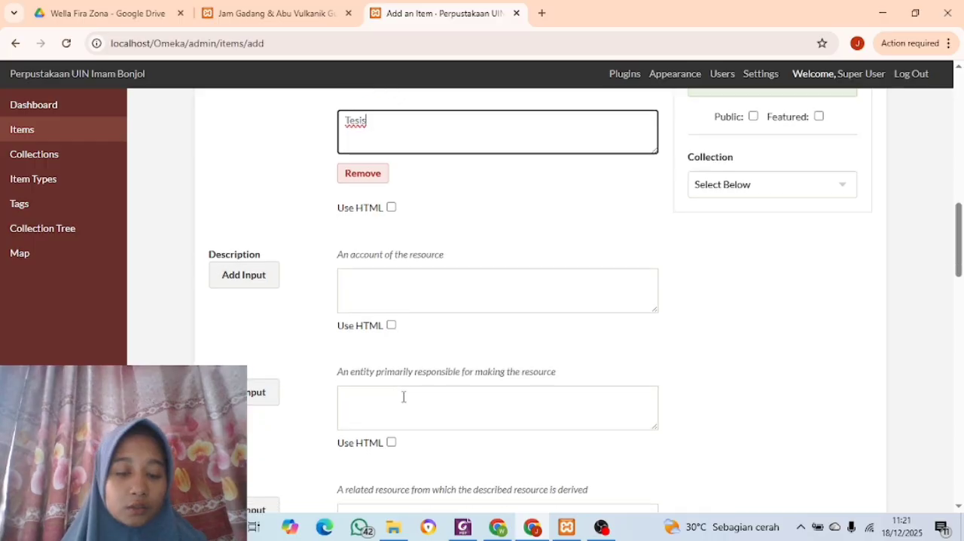
{"action": "left_click", "coordinate": [462, 528]}
{"action": "scroll", "coordinate": [452, 385], "scroll_direction": "down", "scroll_amount": 5}
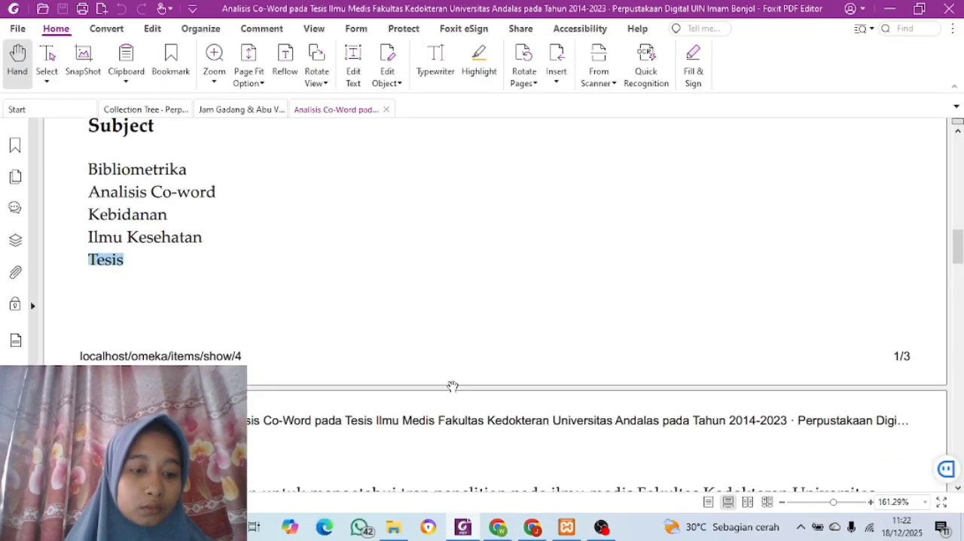
{"action": "scroll", "coordinate": [452, 385], "scroll_direction": "down", "scroll_amount": 2}
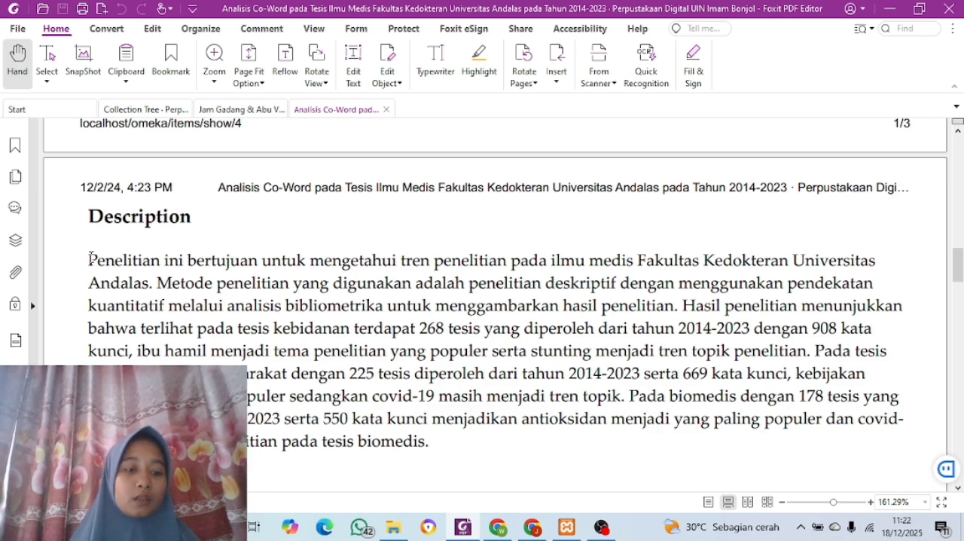
{"action": "left_click_drag", "start_coordinate": [89, 251], "coordinate": [421, 439]}
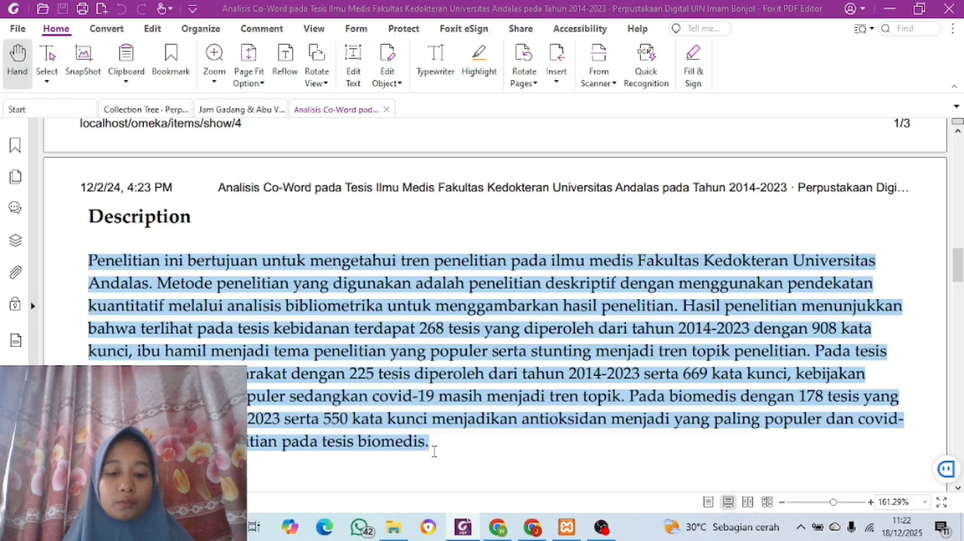
{"action": "left_click", "coordinate": [538, 527]}
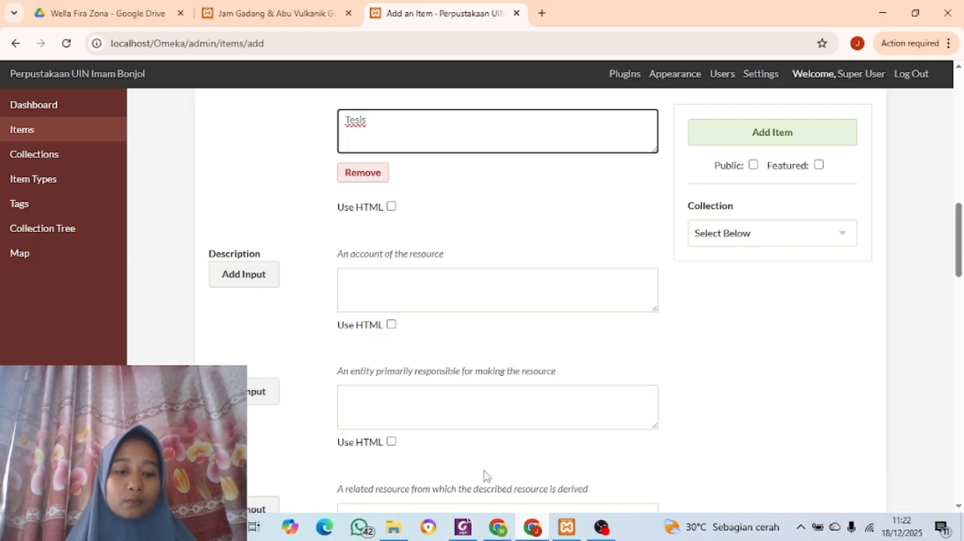
{"action": "left_click", "coordinate": [388, 292]}
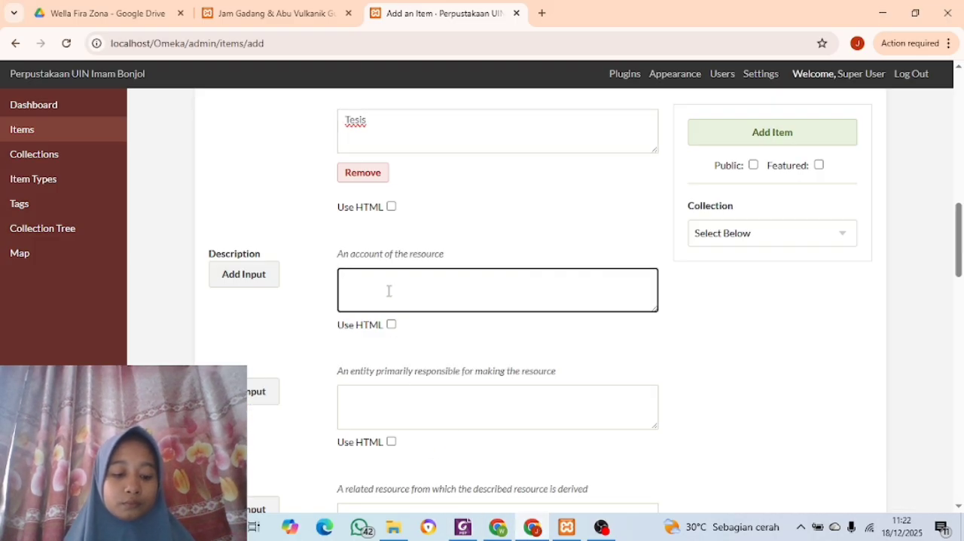
{"action": "key", "text": "ctrl+v"}
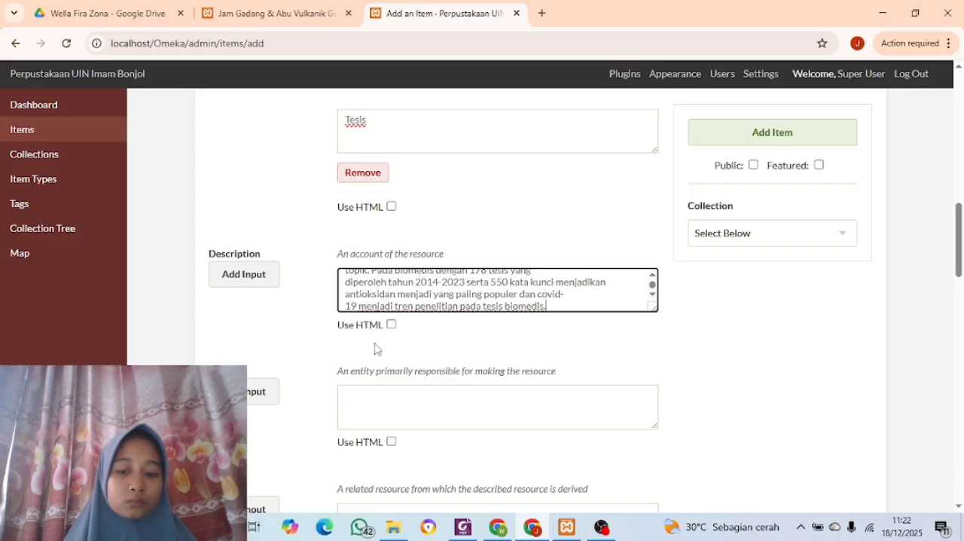
{"action": "left_click", "coordinate": [391, 324]}
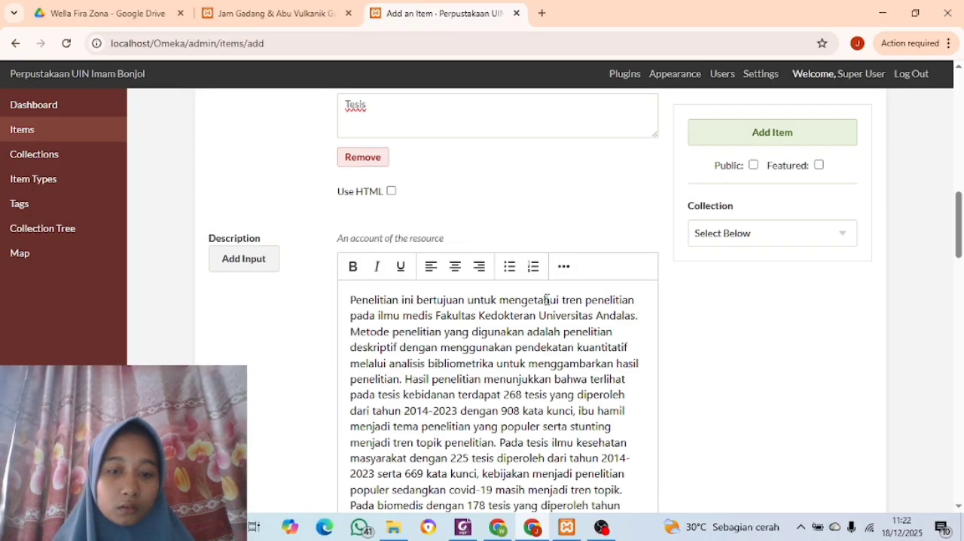
{"action": "scroll", "coordinate": [547, 299], "scroll_direction": "down", "scroll_amount": 2}
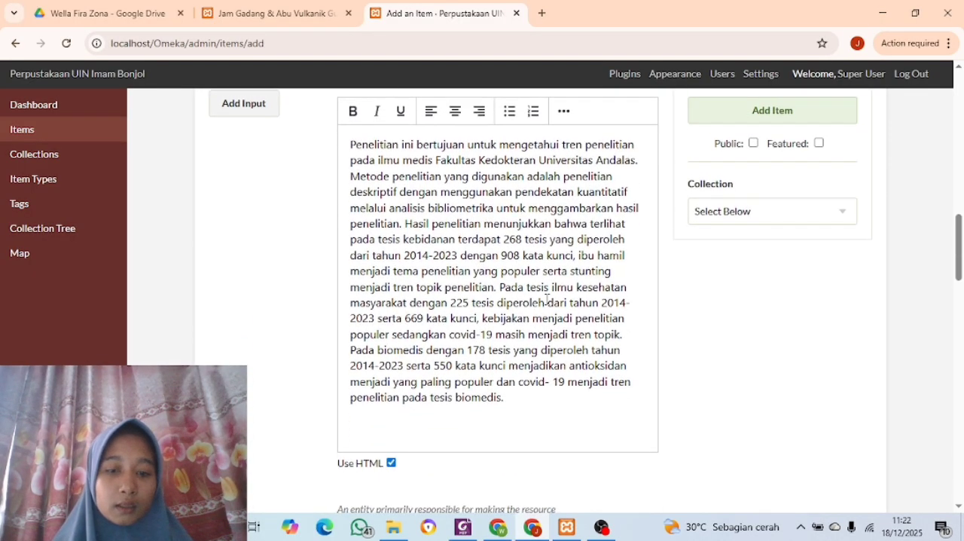
Fill the Creator field with the author's full name copied from the Creator section of the PDF
{"action": "scroll", "coordinate": [414, 286], "scroll_direction": "down", "scroll_amount": 5}
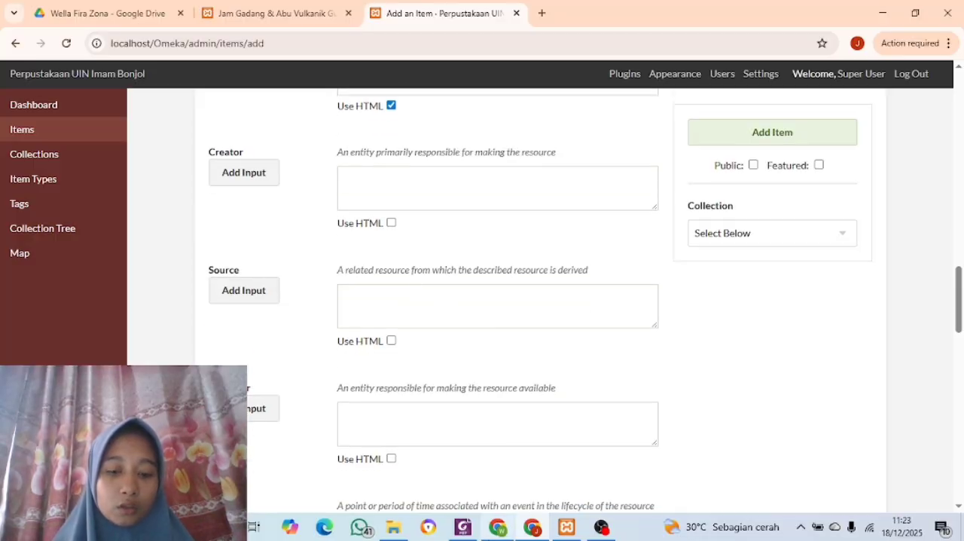
{"action": "left_click", "coordinate": [463, 527]}
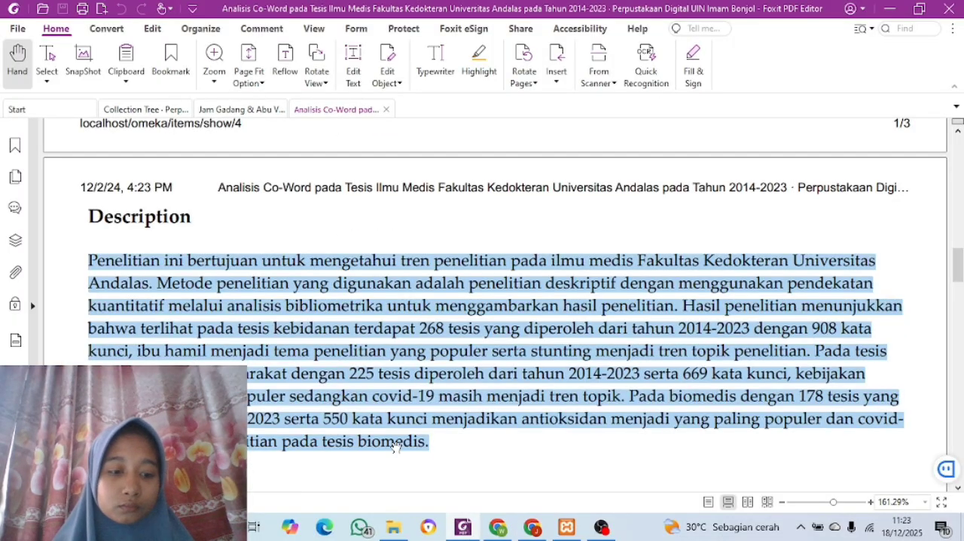
{"action": "scroll", "coordinate": [347, 414], "scroll_direction": "down", "scroll_amount": 3}
{"action": "scroll", "coordinate": [346, 414], "scroll_direction": "down", "scroll_amount": 3}
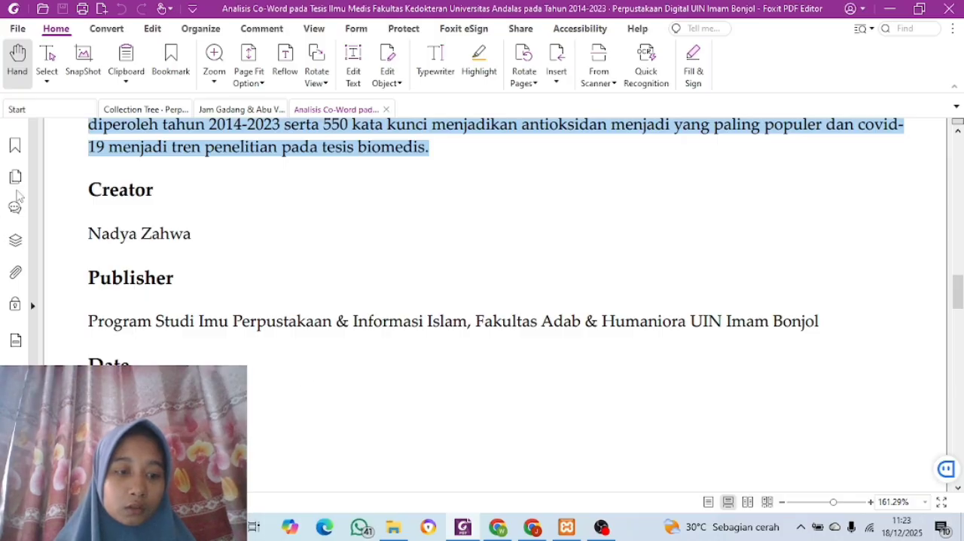
{"action": "left_click", "coordinate": [91, 236]}
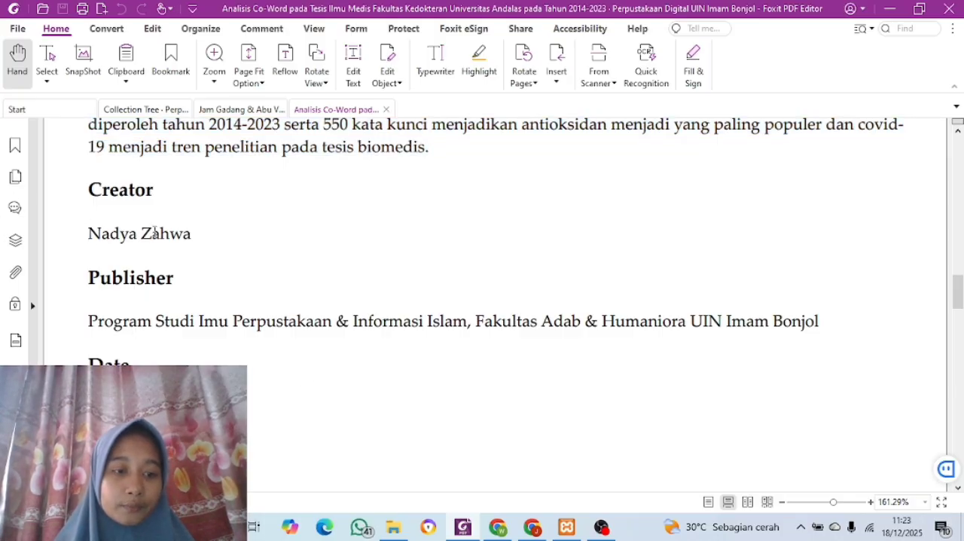
{"action": "left_click_drag", "start_coordinate": [90, 235], "coordinate": [199, 238]}
{"action": "key", "text": "ctrl+c"}
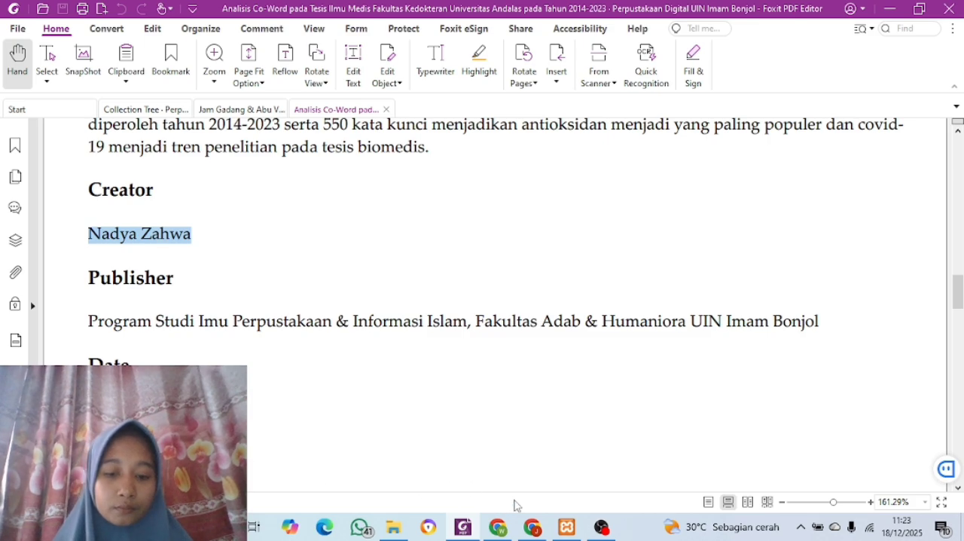
{"action": "left_click", "coordinate": [531, 531]}
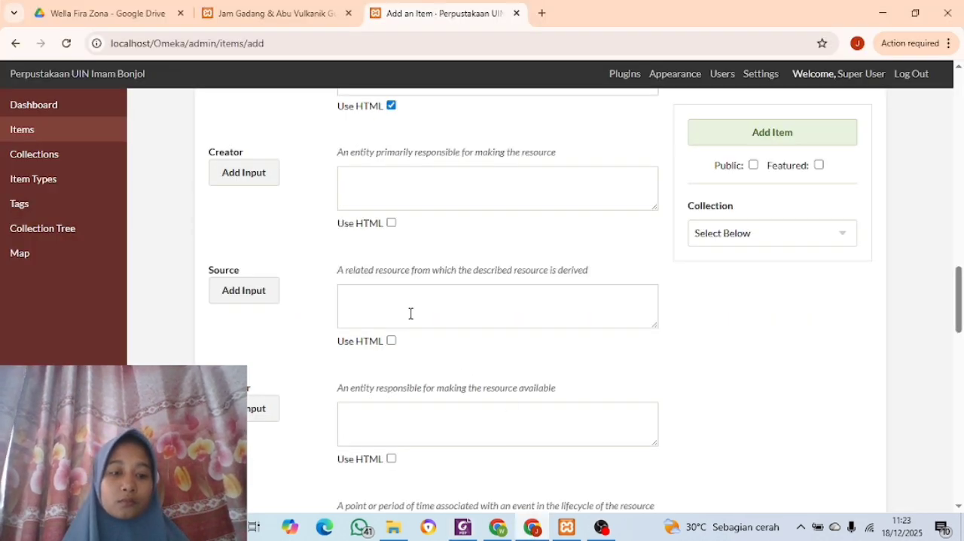
{"action": "left_click", "coordinate": [370, 189]}
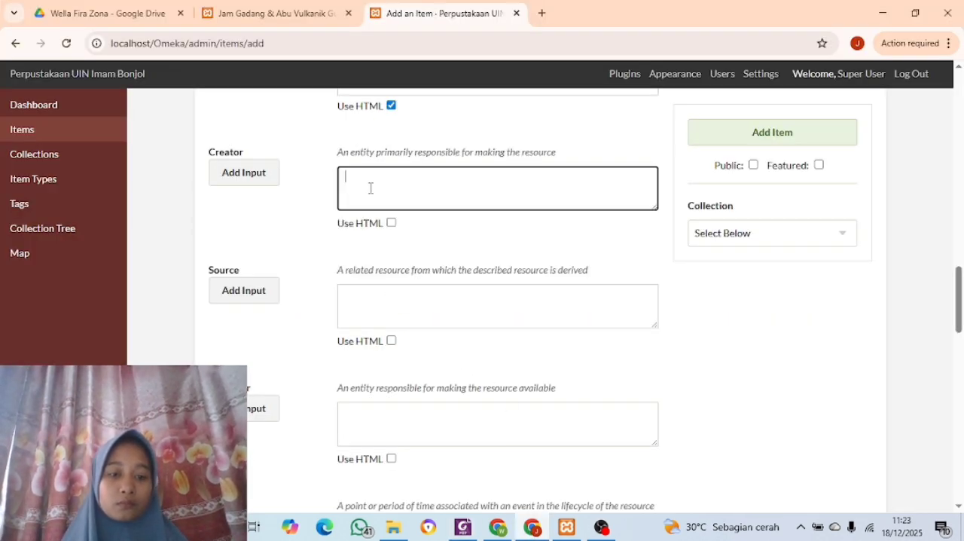
{"action": "key", "text": "ctrl+v"}
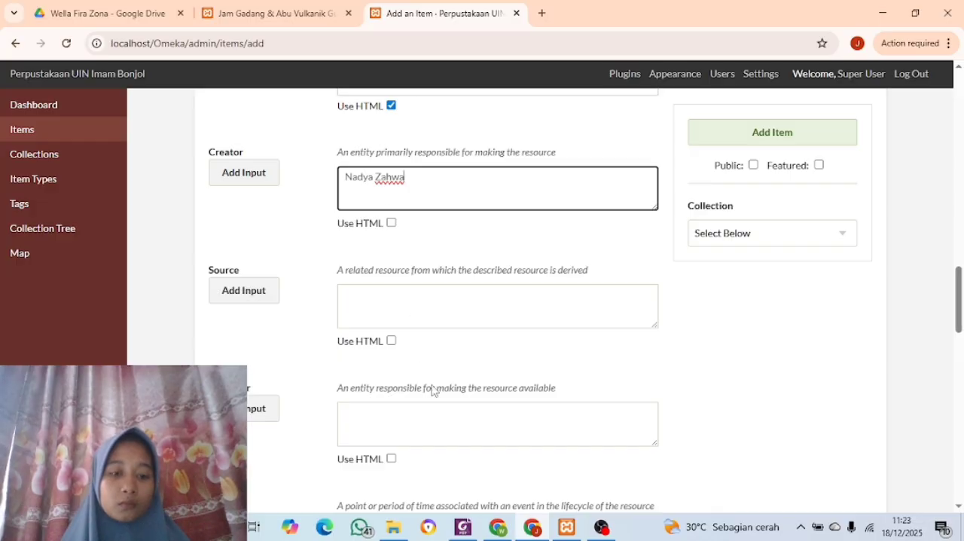
Fill the Publisher field with "Program Studi Imu Perpustakaan & Informasi Islam, Fakultas Adab & Humaniora UIN Imam Bonjol" copied from the PDF
{"action": "left_click", "coordinate": [463, 531]}
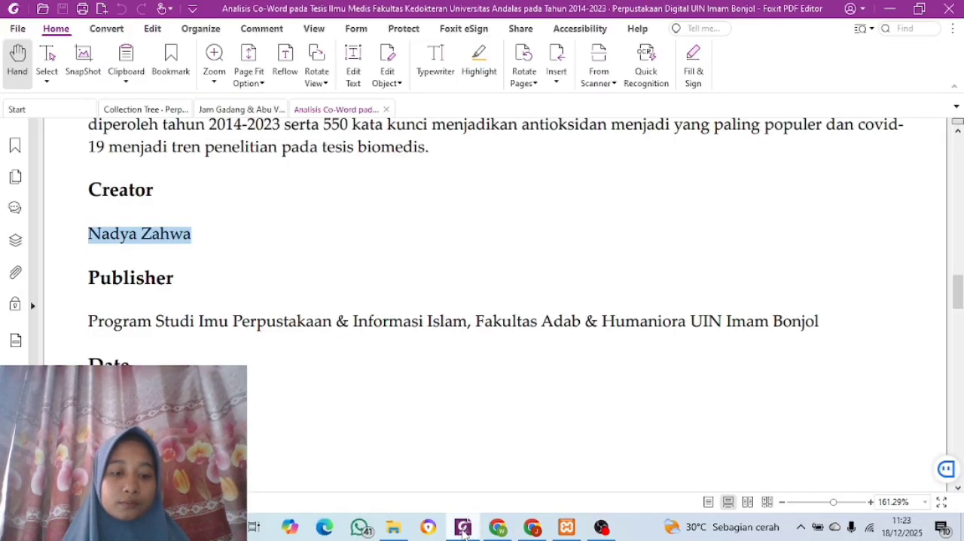
{"action": "scroll", "coordinate": [172, 364], "scroll_direction": "down", "scroll_amount": 2}
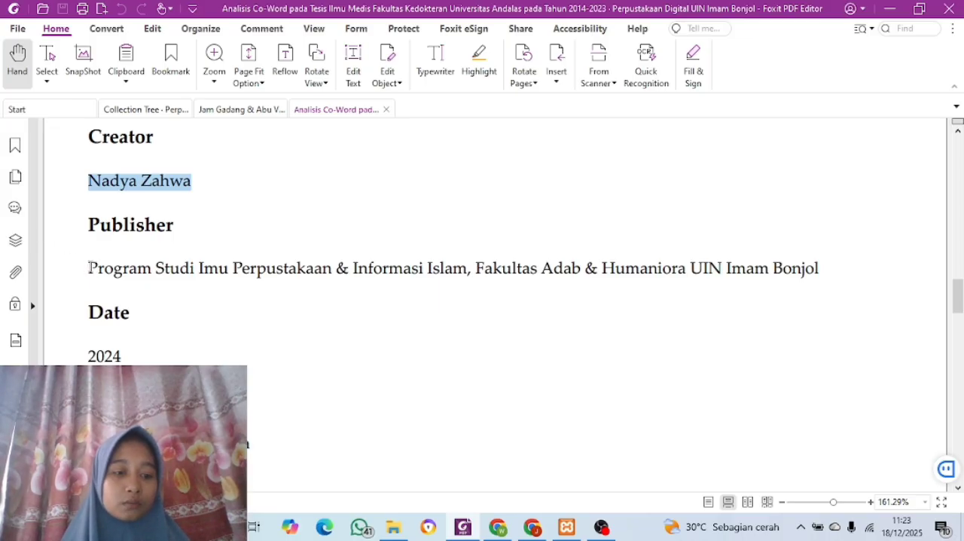
{"action": "left_click_drag", "start_coordinate": [89, 268], "coordinate": [857, 270]}
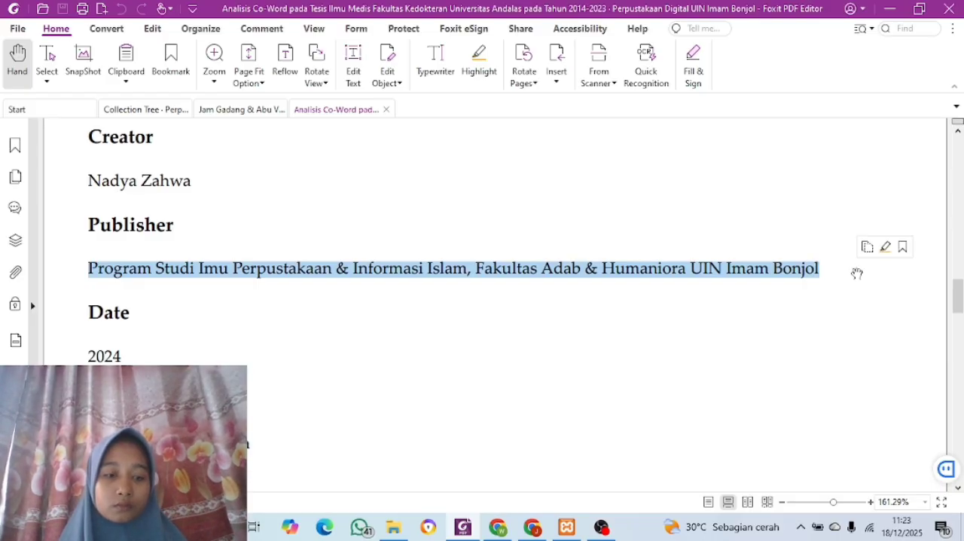
{"action": "key", "text": "ctrl+c"}
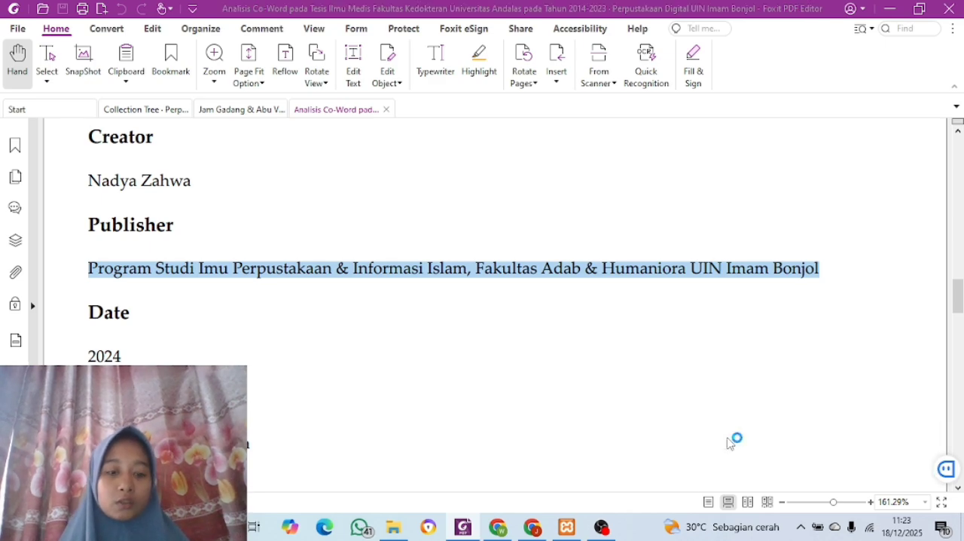
{"action": "left_click", "coordinate": [537, 528]}
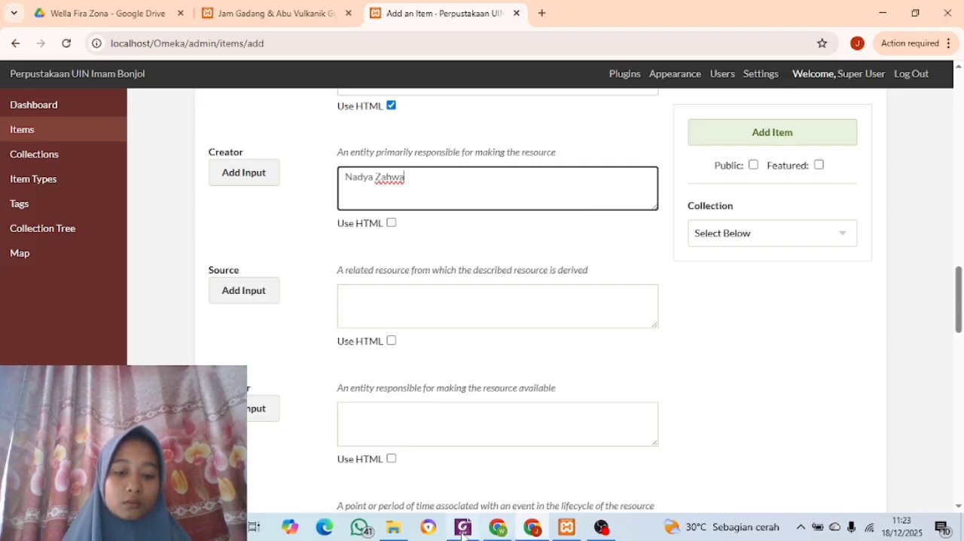
{"action": "mouse_move", "coordinate": [462, 534]}
{"action": "left_click", "coordinate": [449, 482]}
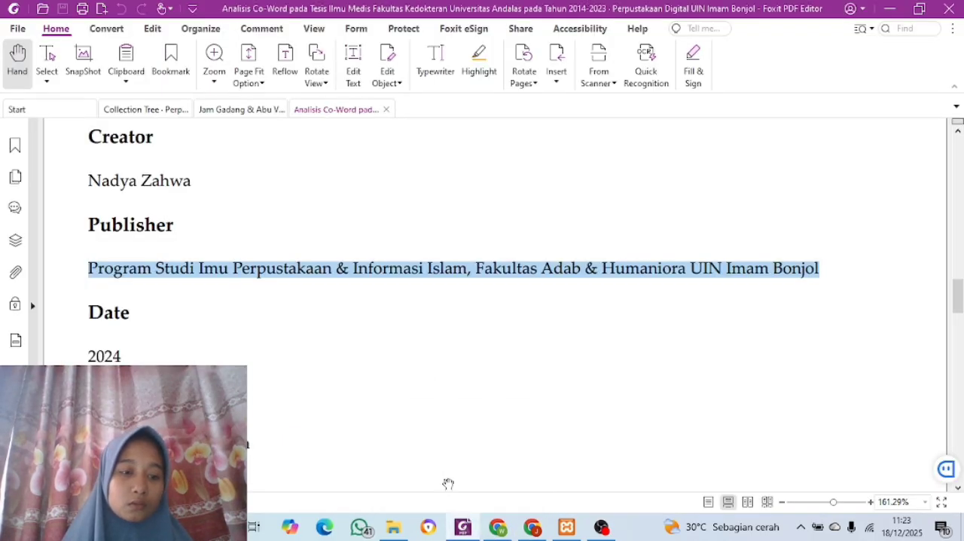
{"action": "scroll", "coordinate": [307, 392], "scroll_direction": "up", "scroll_amount": 3}
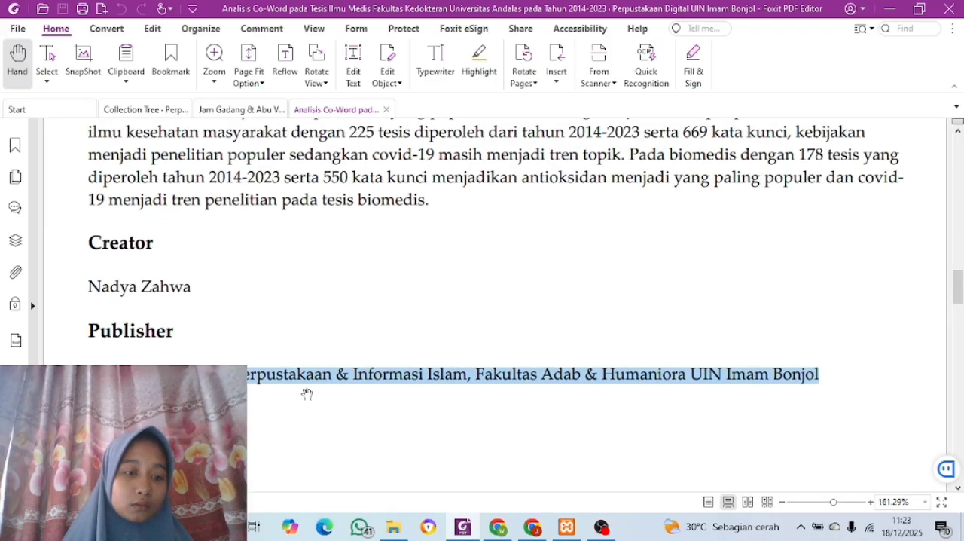
{"action": "scroll", "coordinate": [308, 392], "scroll_direction": "down", "scroll_amount": 2}
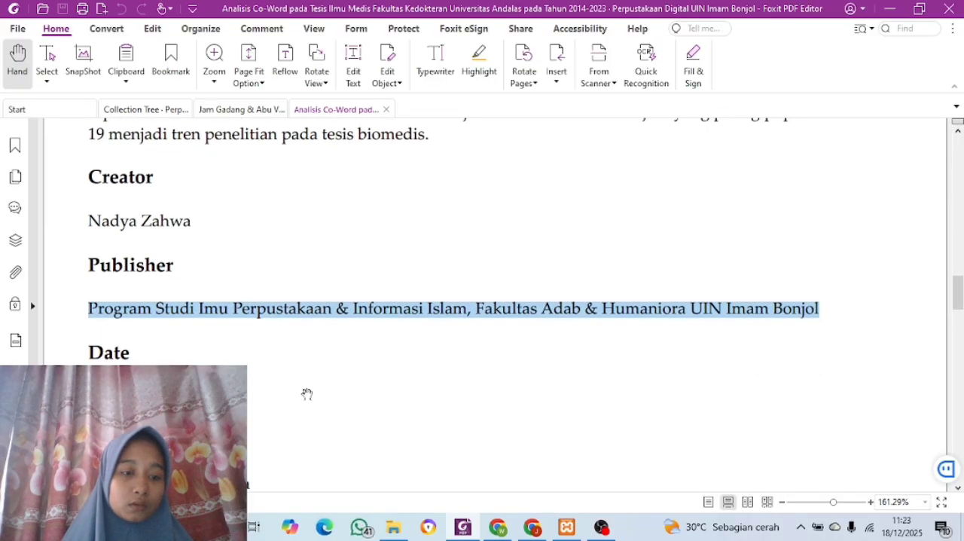
{"action": "left_click", "coordinate": [541, 530]}
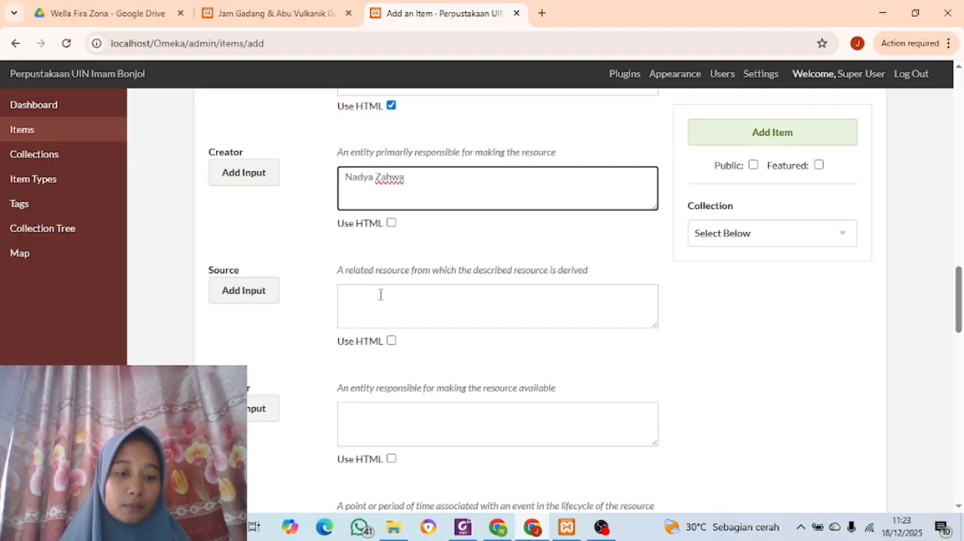
{"action": "scroll", "coordinate": [411, 465], "scroll_direction": "down", "scroll_amount": 3}
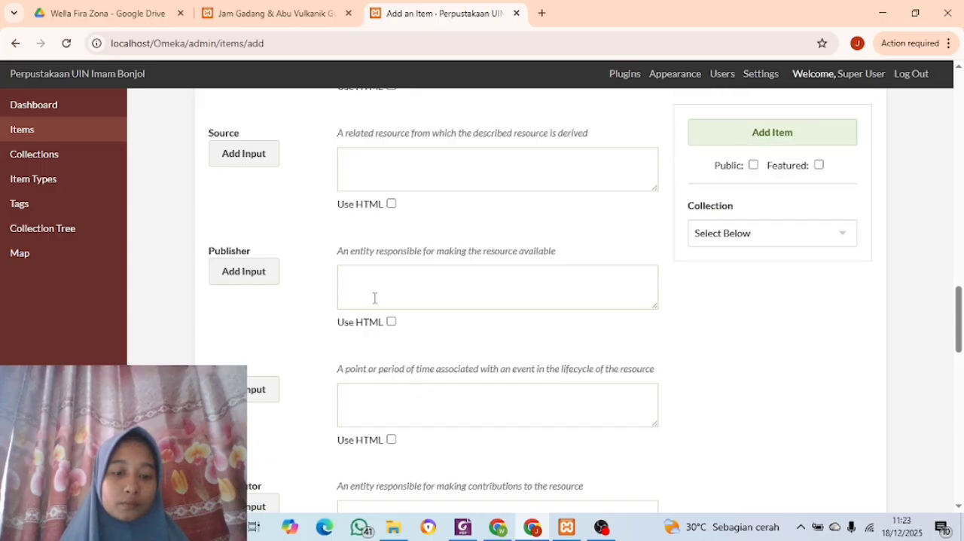
{"action": "left_click", "coordinate": [374, 297]}
{"action": "key", "text": "ctrl+v"}
Fill the Date field with "2024" copied from the Date section of the PDF
{"action": "scroll", "coordinate": [374, 298], "scroll_direction": "down", "scroll_amount": 2}
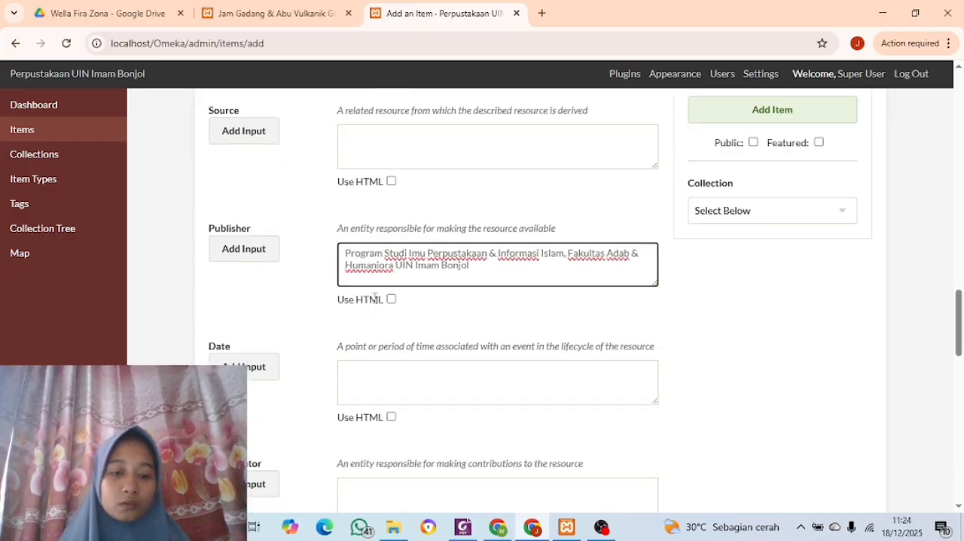
{"action": "left_click", "coordinate": [462, 527]}
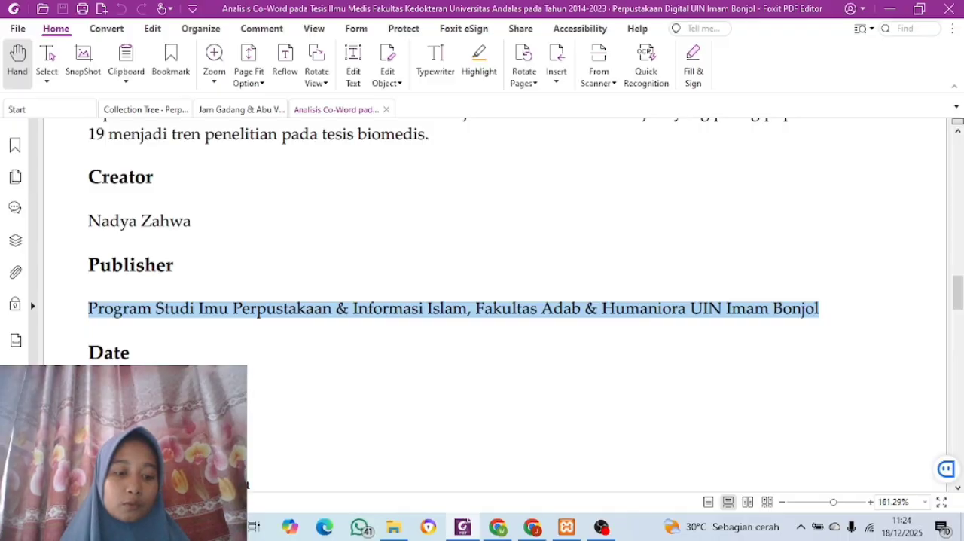
{"action": "scroll", "coordinate": [247, 486], "scroll_direction": "up", "scroll_amount": 1}
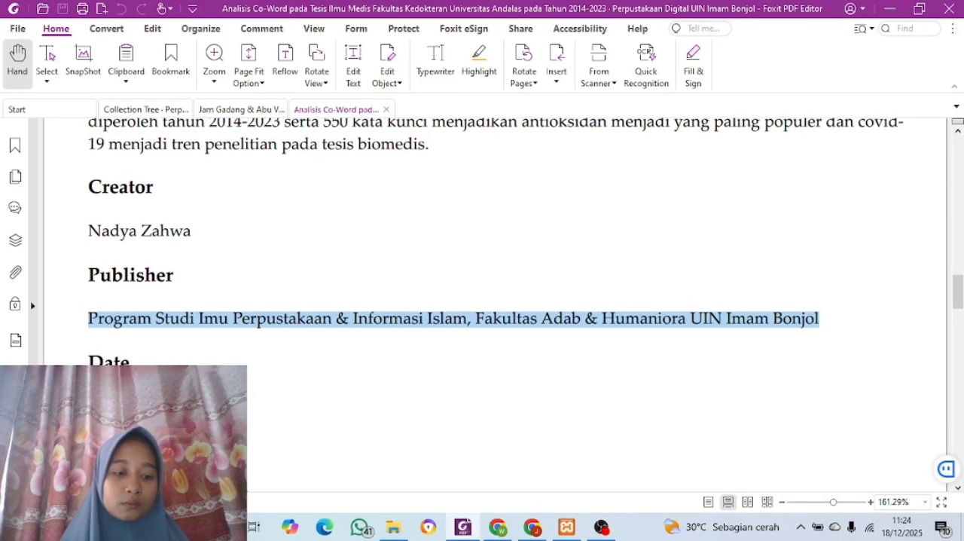
{"action": "left_click", "coordinate": [467, 392]}
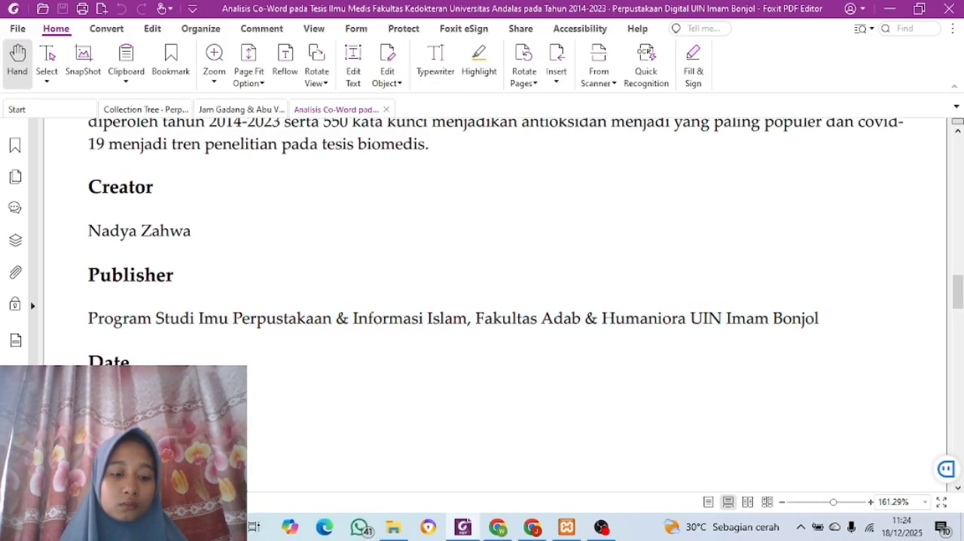
{"action": "scroll", "coordinate": [248, 459], "scroll_direction": "down", "scroll_amount": 2}
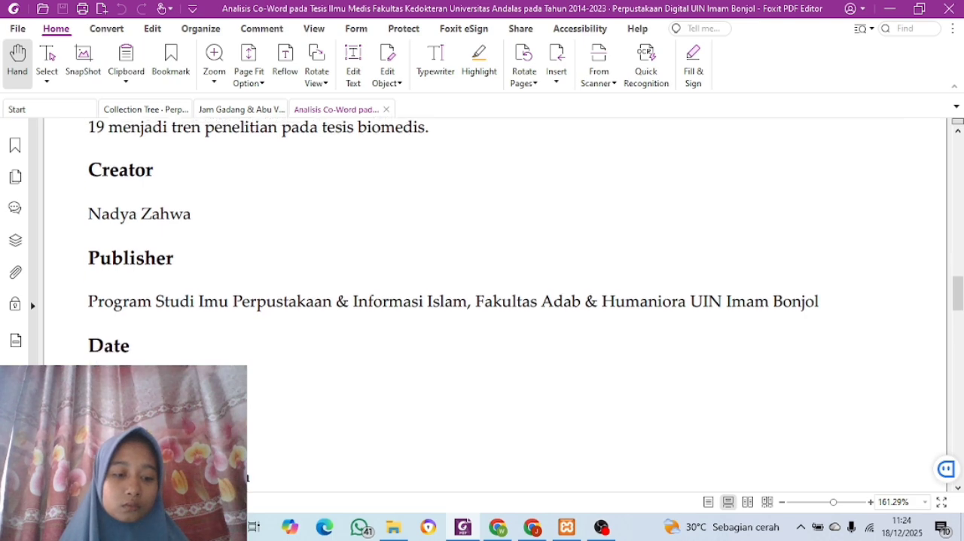
{"action": "left_click_drag", "start_coordinate": [89, 378], "coordinate": [130, 244]}
{"action": "left_click", "coordinate": [91, 255]}
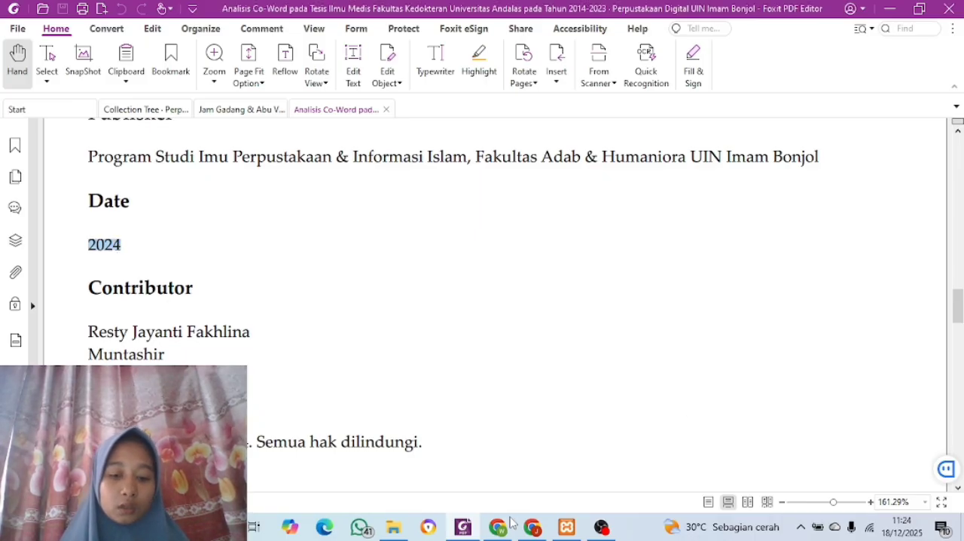
{"action": "left_click", "coordinate": [531, 527]}
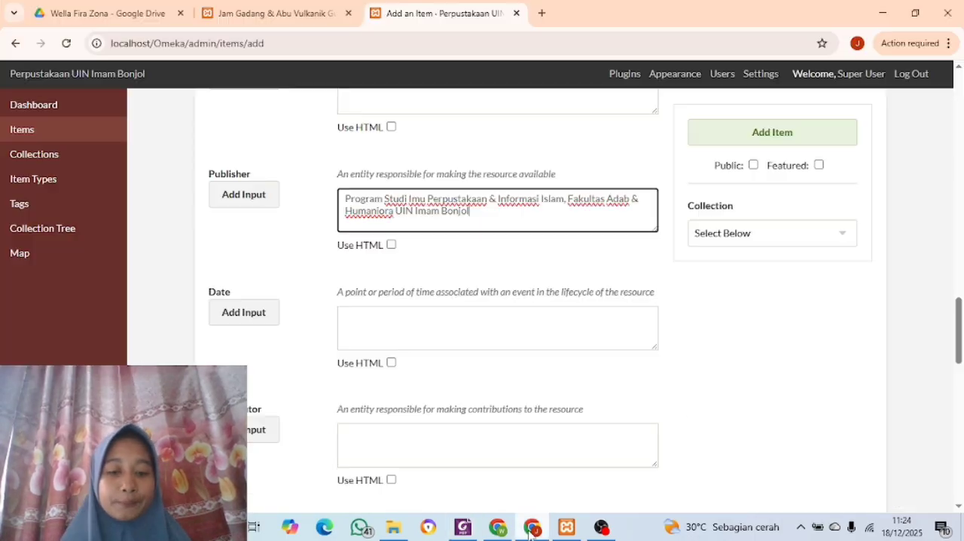
{"action": "left_click", "coordinate": [421, 332]}
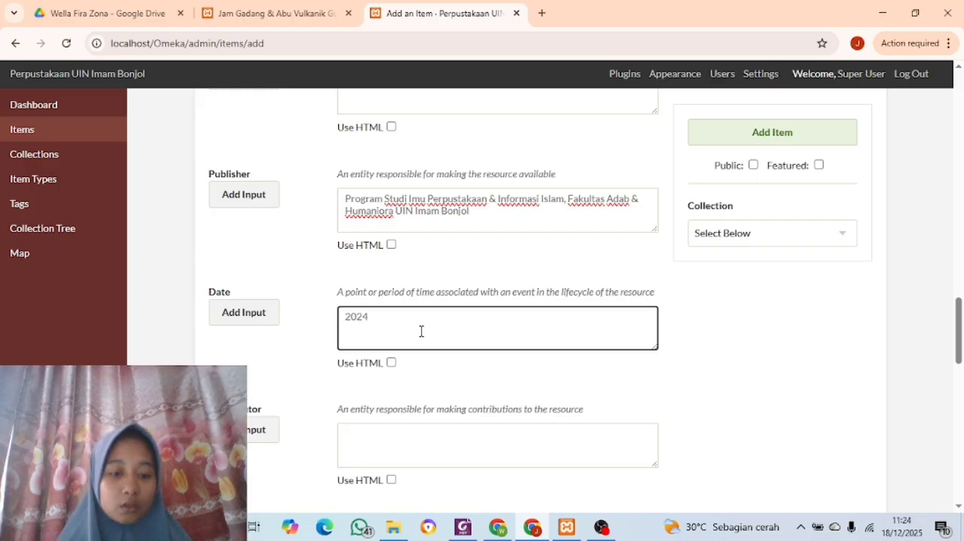
Fill the Contributor field with the first contributor's full name copied from the Contributor section of the PDF
{"action": "scroll", "coordinate": [422, 332], "scroll_direction": "down", "scroll_amount": 1}
{"action": "left_click", "coordinate": [461, 527]}
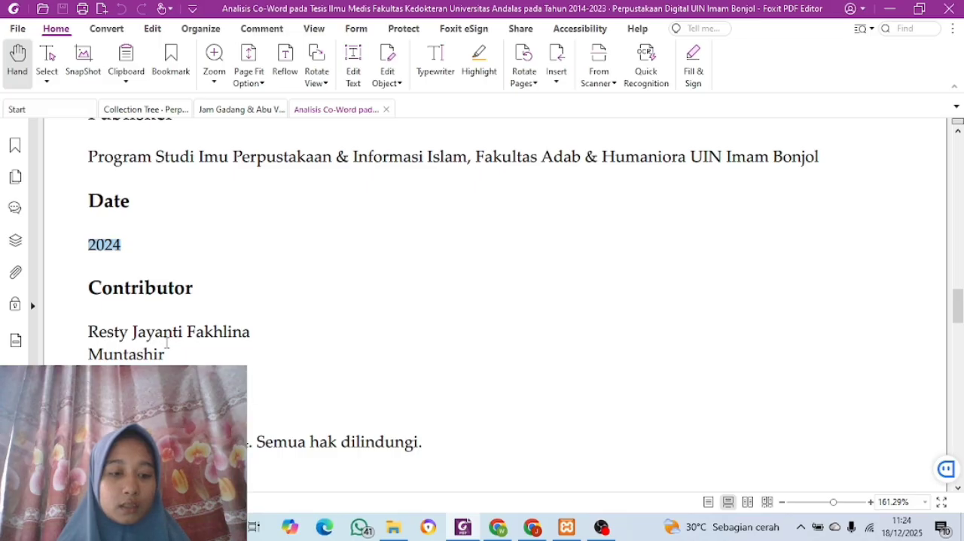
{"action": "left_click", "coordinate": [90, 331]}
{"action": "left_click_drag", "start_coordinate": [90, 331], "coordinate": [256, 331]}
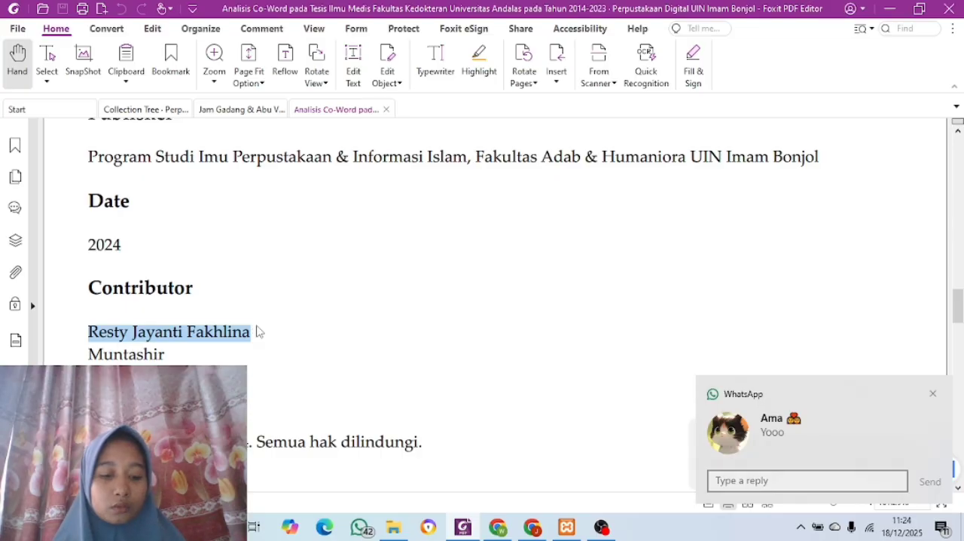
{"action": "left_click", "coordinate": [531, 530]}
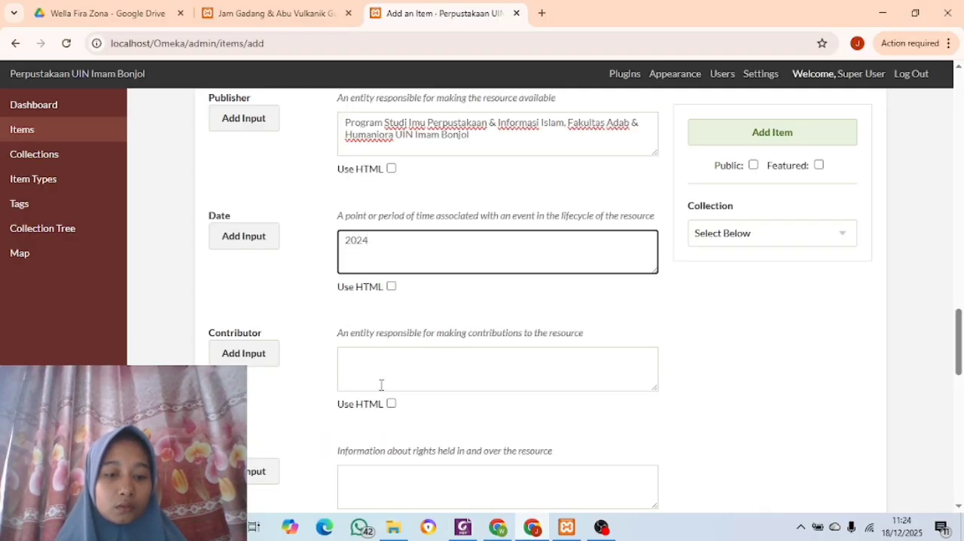
{"action": "left_click", "coordinate": [377, 374]}
{"action": "key", "text": "ctrl+v"}
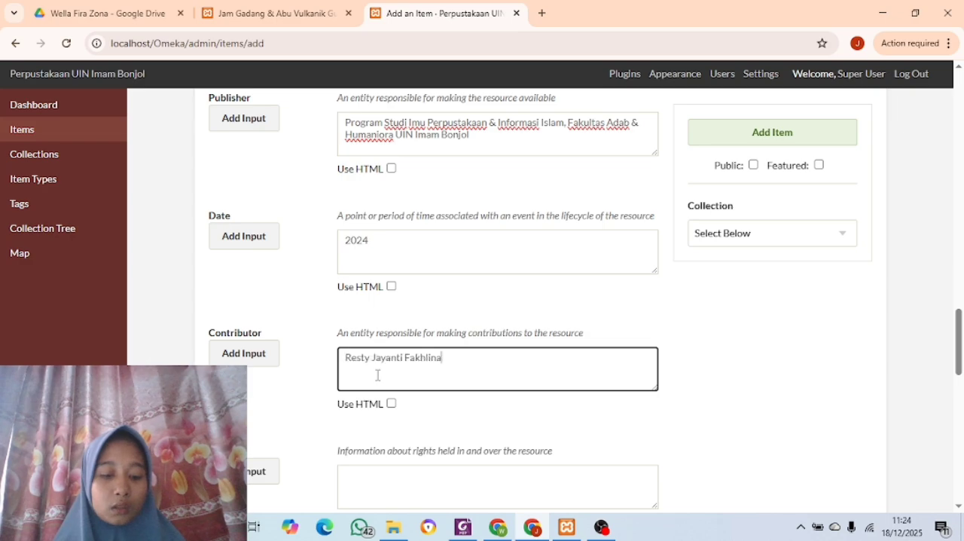
Add a second Contributor input and fill it with the second contributor's name copied from the PDF
{"action": "left_click", "coordinate": [255, 363]}
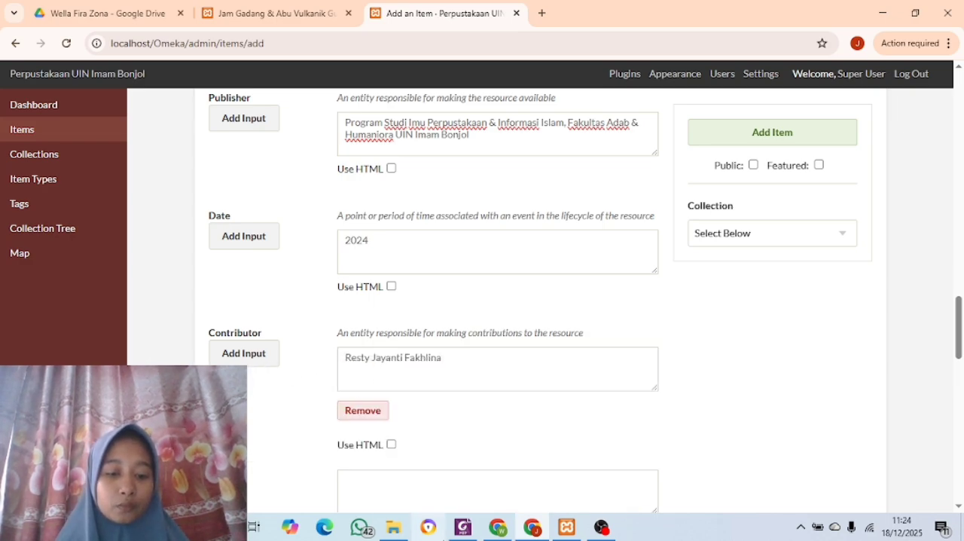
{"action": "left_click", "coordinate": [472, 532]}
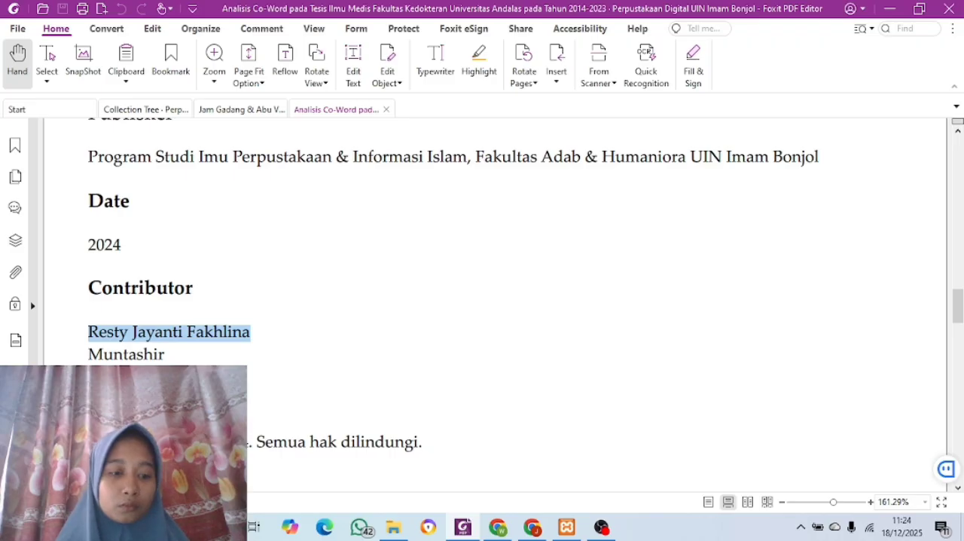
{"action": "left_click_drag", "start_coordinate": [90, 352], "coordinate": [173, 363]}
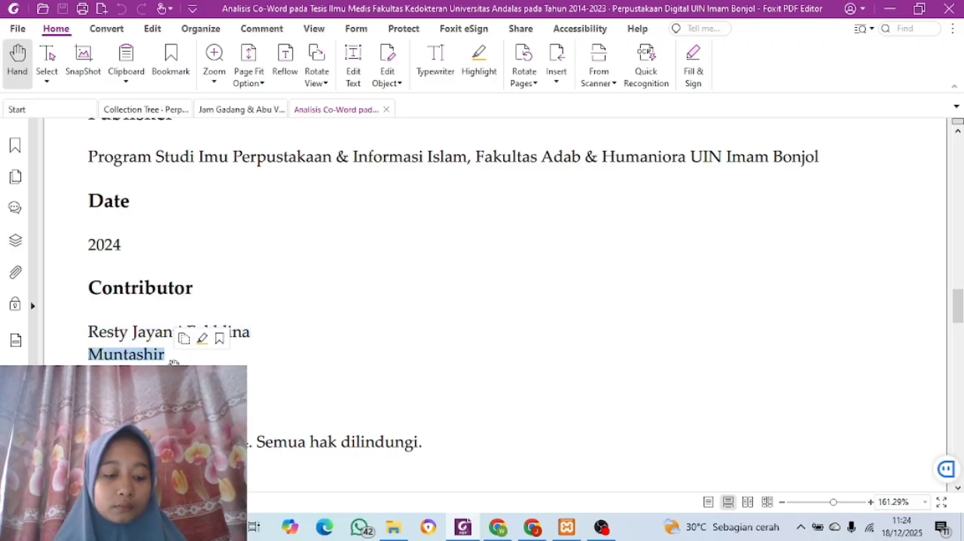
{"action": "left_click", "coordinate": [525, 526]}
{"action": "left_click", "coordinate": [434, 478]}
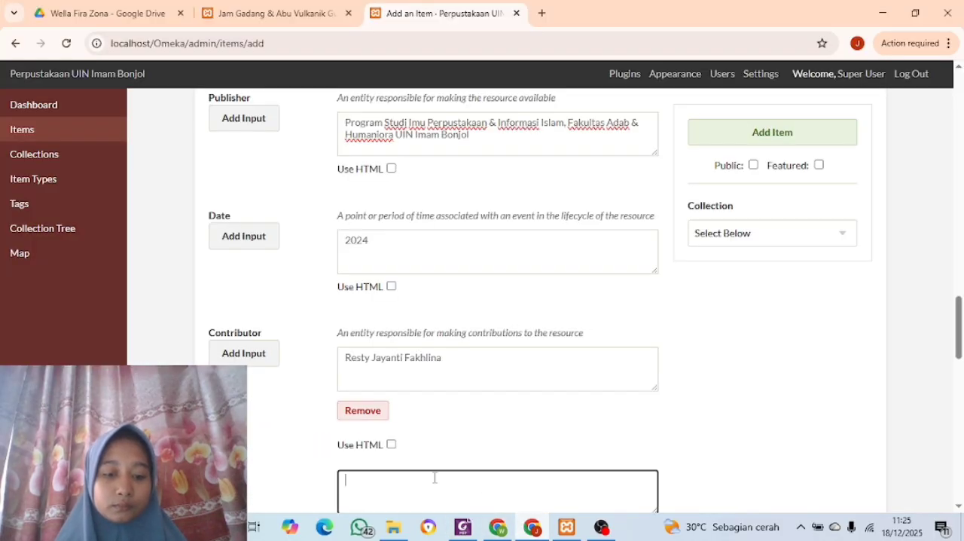
{"action": "key", "text": "ctrl+v"}
Fill the Rights field with the full copyright line from the PDF: the author's name followed by "2024. Semua hak dilindungi."
{"action": "scroll", "coordinate": [435, 478], "scroll_direction": "down", "scroll_amount": 4}
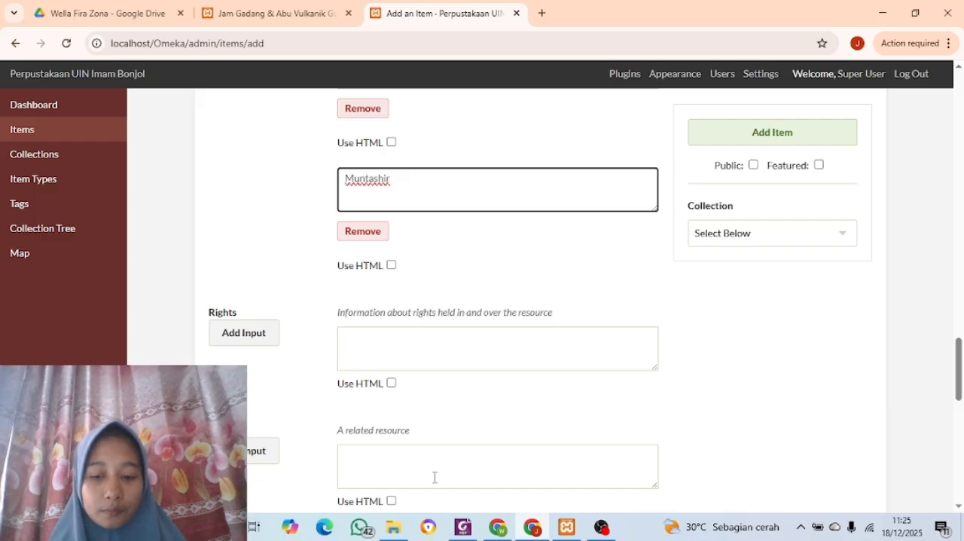
{"action": "scroll", "coordinate": [435, 478], "scroll_direction": "down", "scroll_amount": 1}
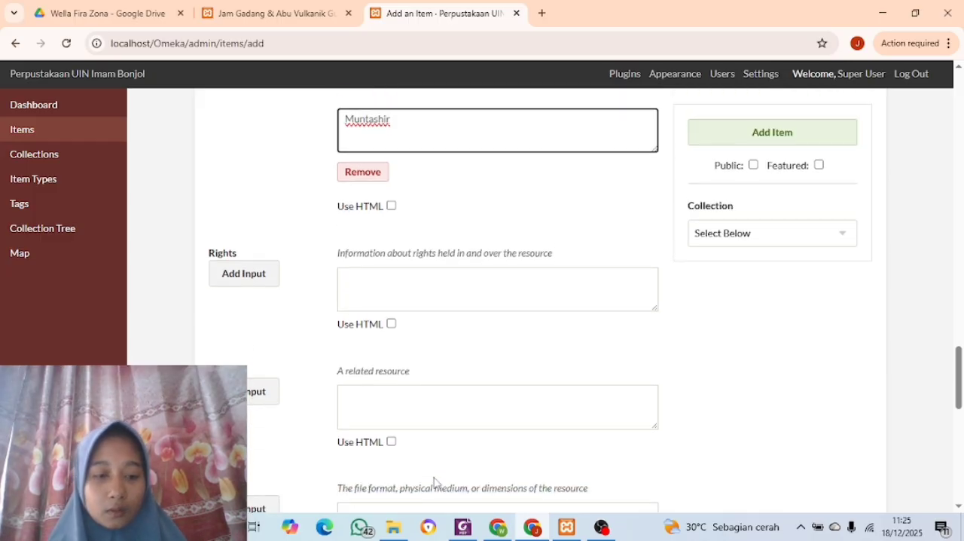
{"action": "scroll", "coordinate": [435, 482], "scroll_direction": "down", "scroll_amount": 1}
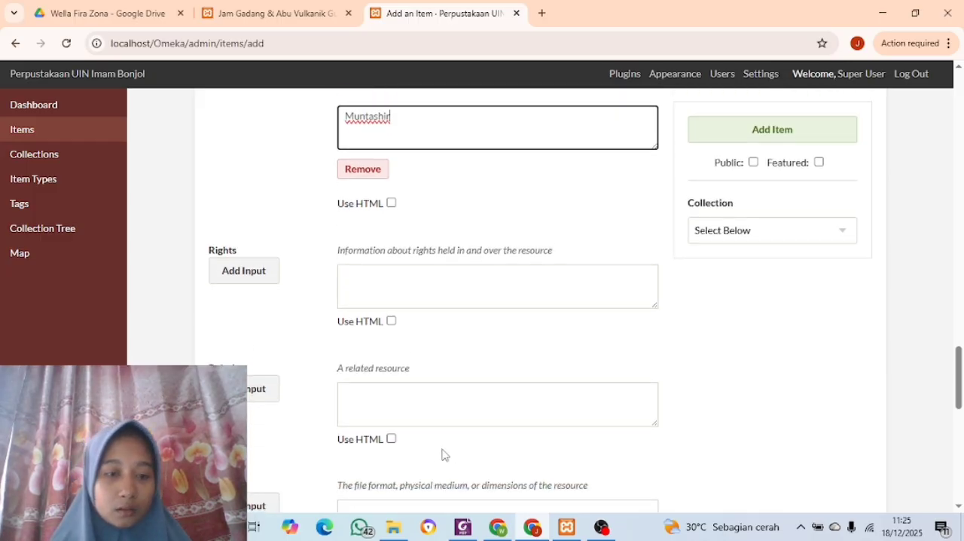
{"action": "left_click", "coordinate": [464, 529]}
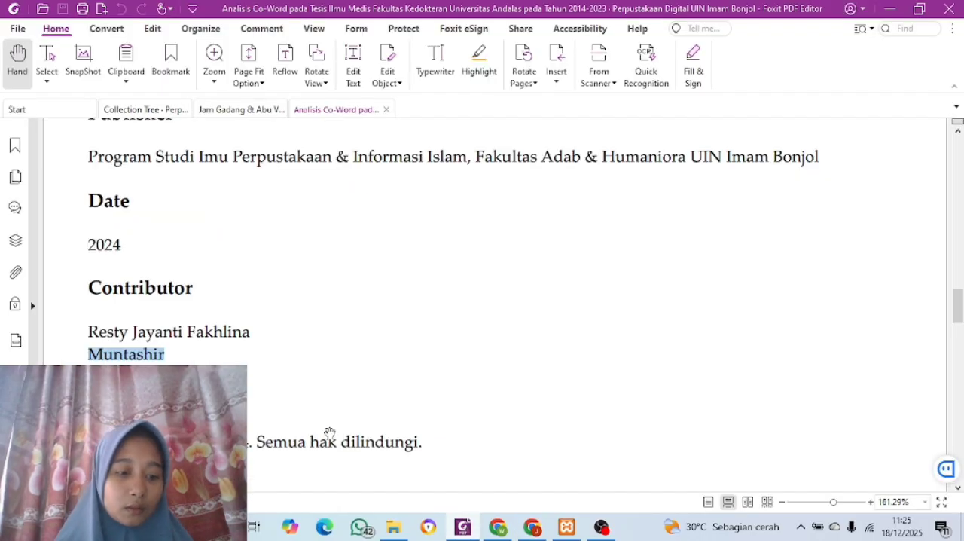
{"action": "scroll", "coordinate": [328, 433], "scroll_direction": "down", "scroll_amount": 2}
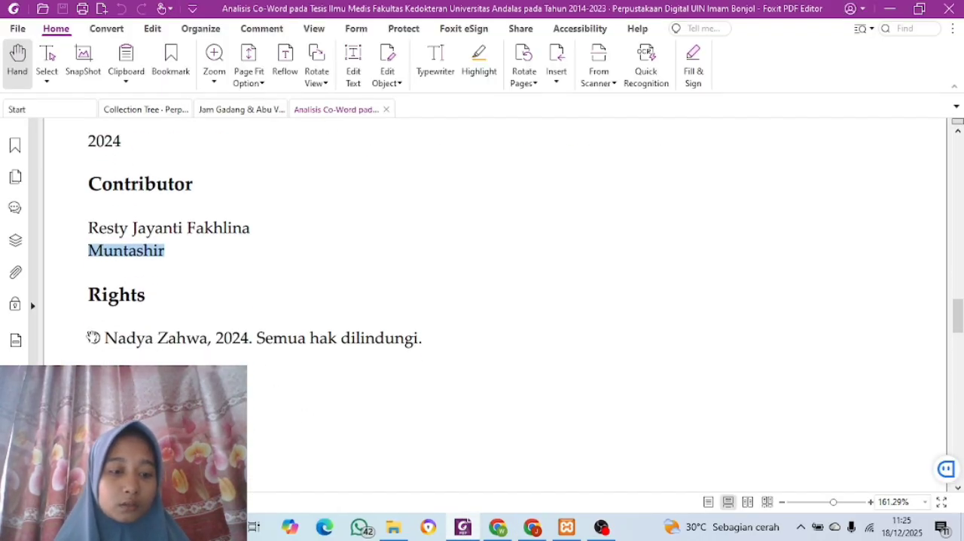
{"action": "left_click_drag", "start_coordinate": [85, 337], "coordinate": [438, 342]}
{"action": "key", "text": "ctrl+c"}
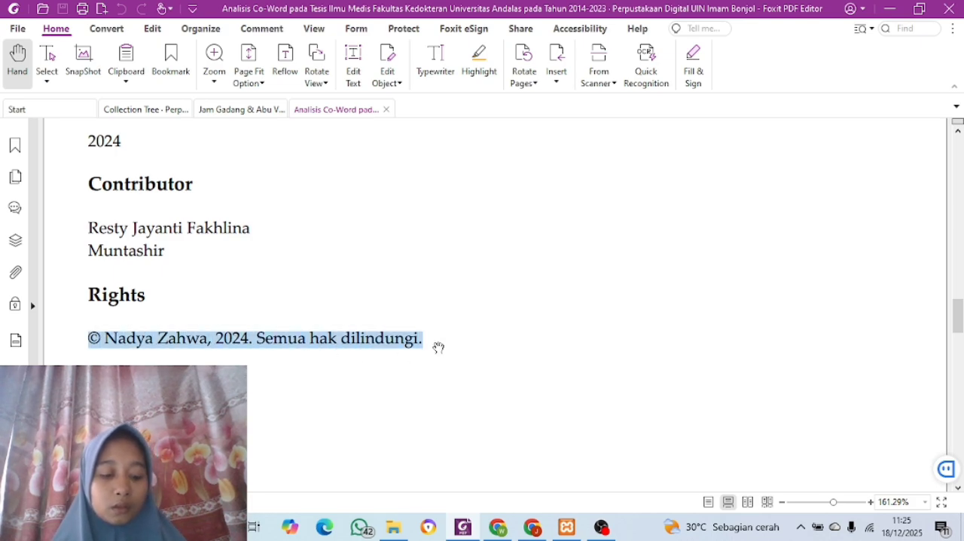
{"action": "left_click", "coordinate": [533, 527]}
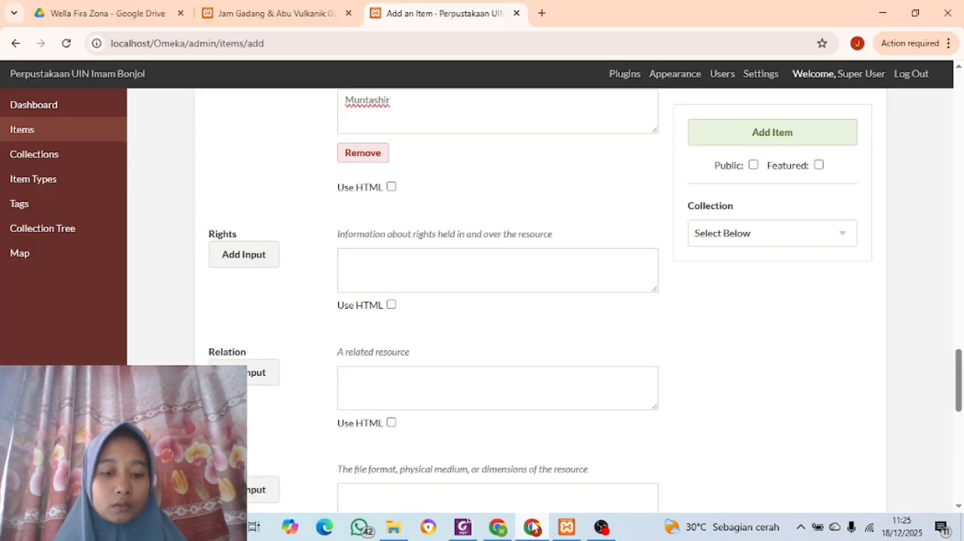
{"action": "left_click", "coordinate": [388, 283]}
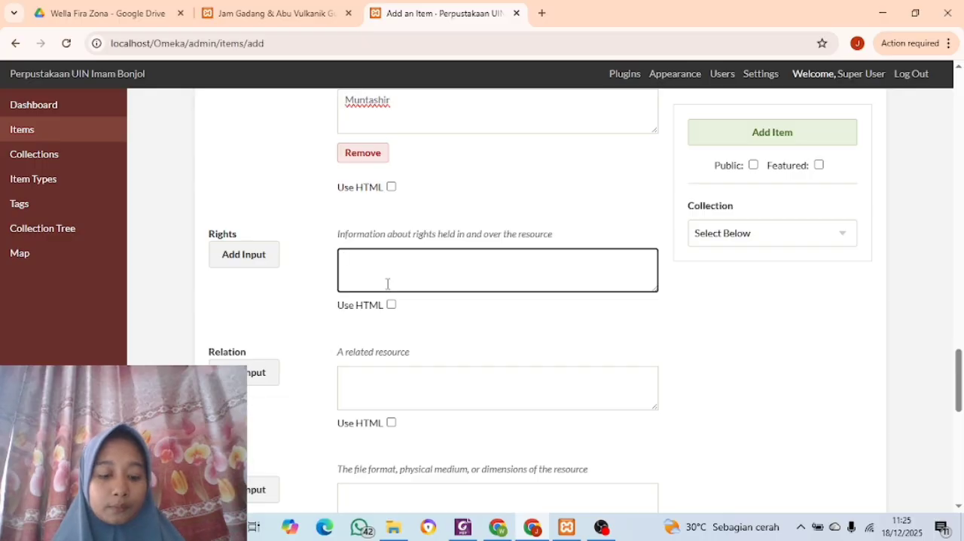
{"action": "key", "text": "ctrl+v"}
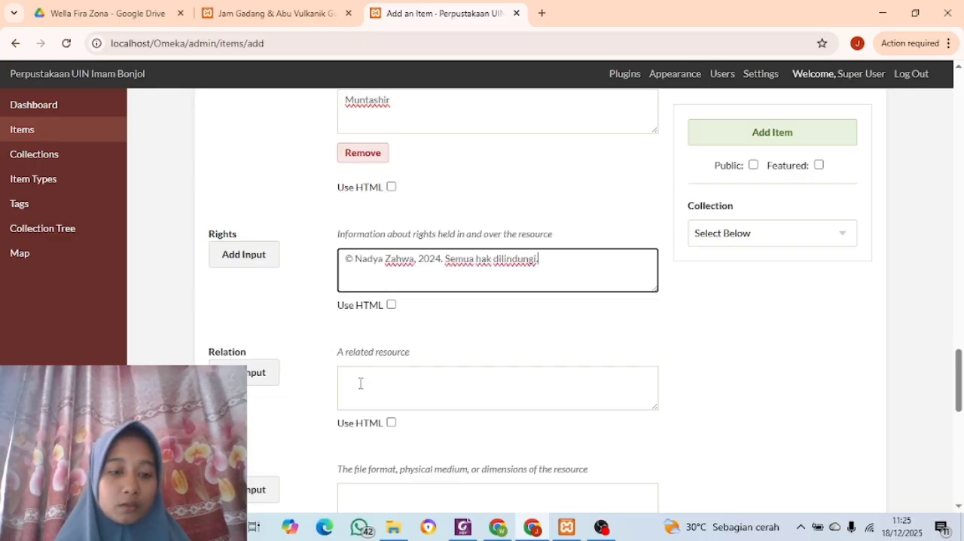
Fill the Format field with "PDF/A-3B" copied from the Format section of the PDF
{"action": "left_click", "coordinate": [463, 527]}
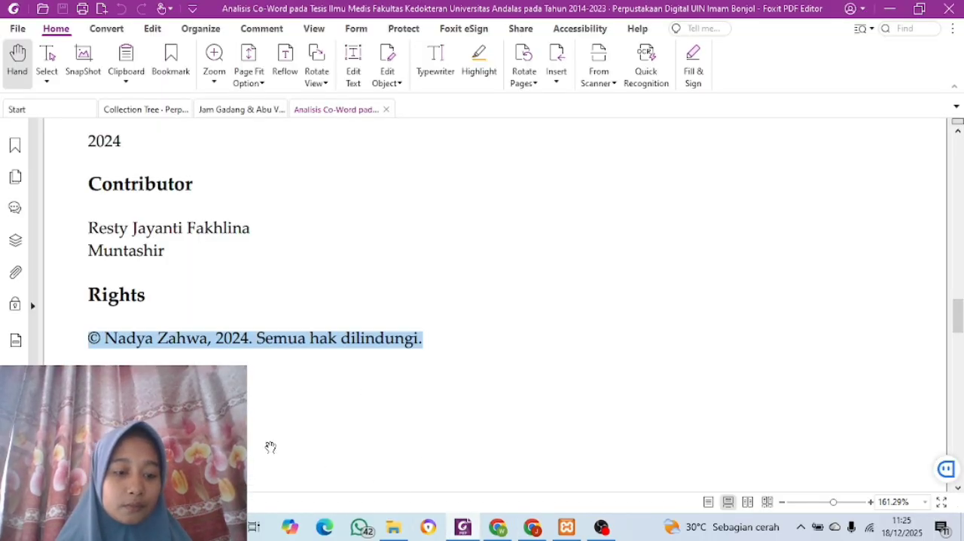
{"action": "scroll", "coordinate": [271, 447], "scroll_direction": "down", "scroll_amount": 4}
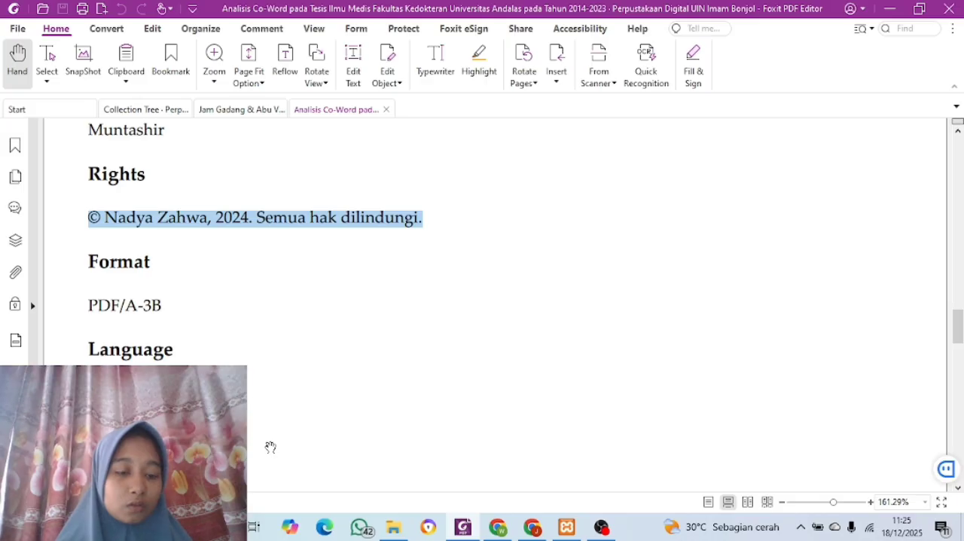
{"action": "scroll", "coordinate": [270, 447], "scroll_direction": "down", "scroll_amount": 1}
{"action": "scroll", "coordinate": [271, 448], "scroll_direction": "down", "scroll_amount": 1}
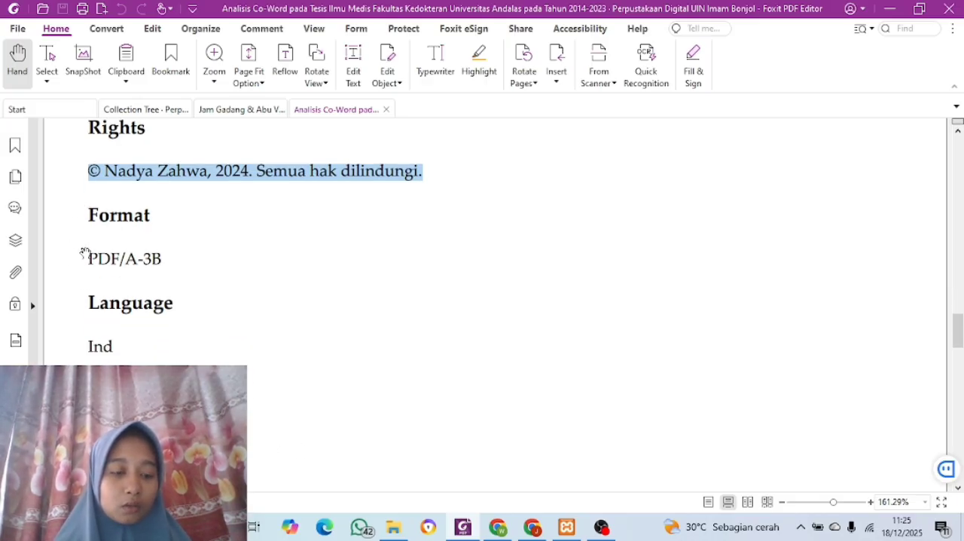
{"action": "left_click_drag", "start_coordinate": [89, 254], "coordinate": [169, 262]}
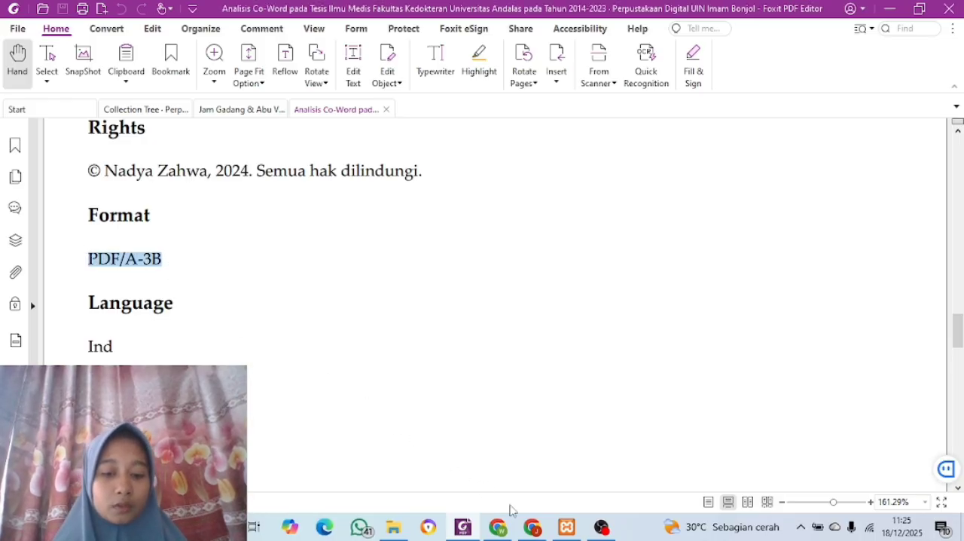
{"action": "left_click", "coordinate": [526, 525]}
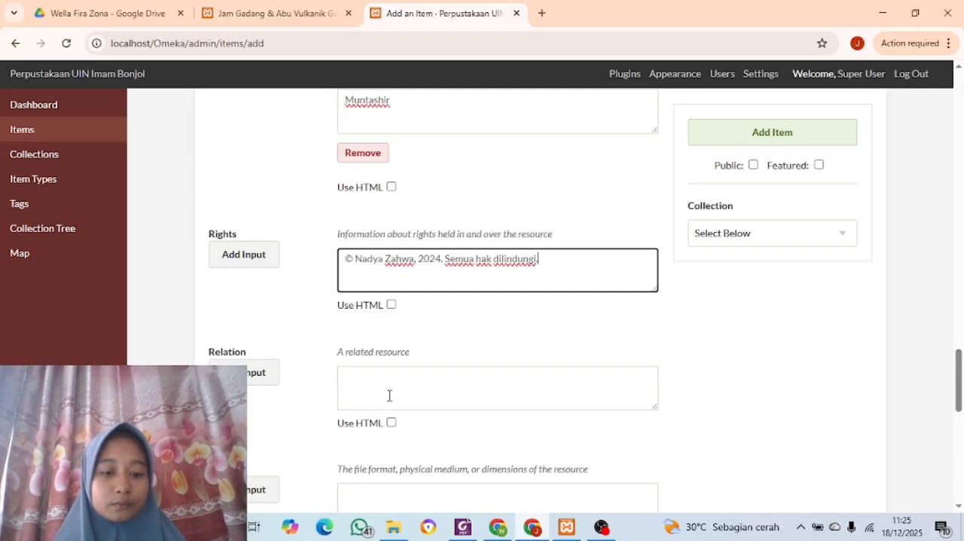
{"action": "scroll", "coordinate": [384, 389], "scroll_direction": "down", "scroll_amount": 4}
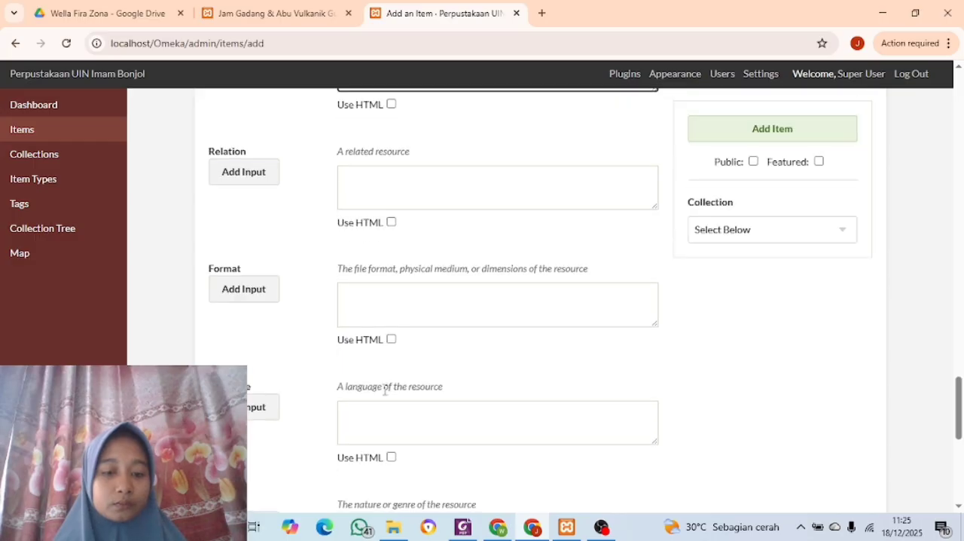
{"action": "left_click", "coordinate": [364, 217]}
{"action": "type", "text": "PDF/A-3B"}
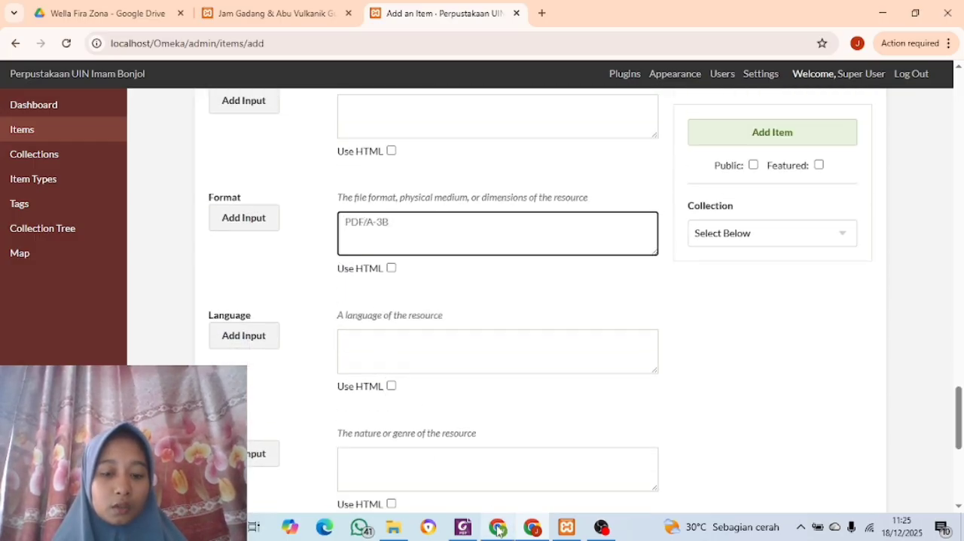
Check the Language section in the PDF and enter "ind" in the item's Language field
{"action": "left_click", "coordinate": [464, 529]}
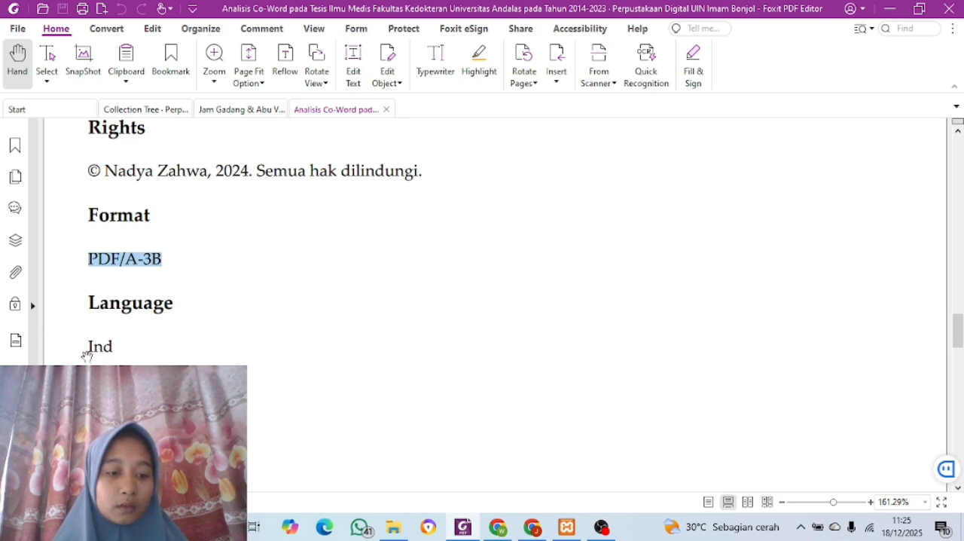
{"action": "left_click", "coordinate": [534, 527]}
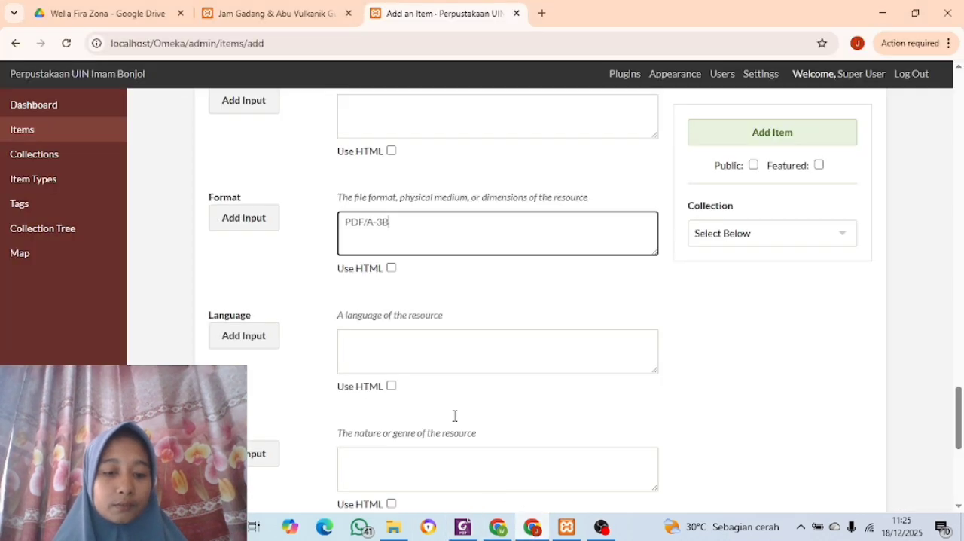
{"action": "left_click", "coordinate": [427, 338]}
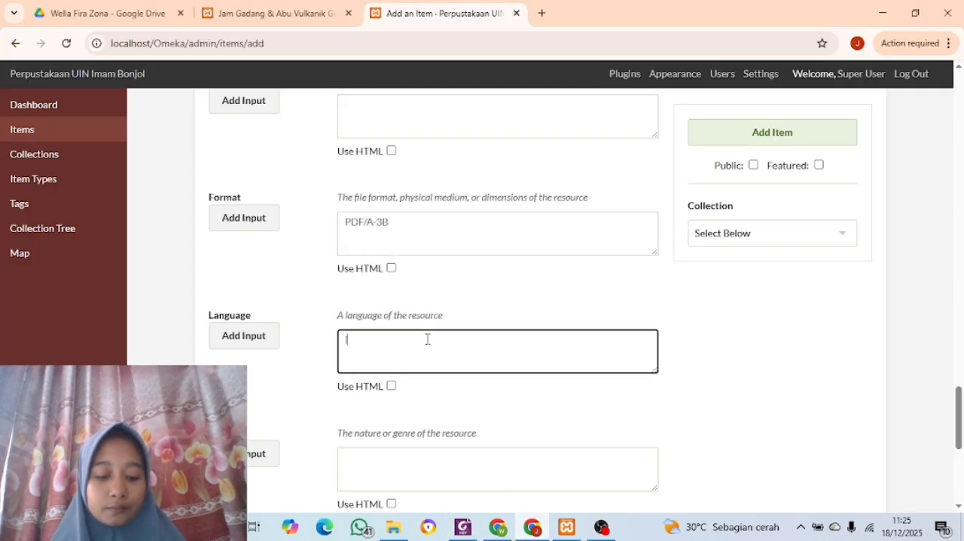
{"action": "type", "text": "i"}
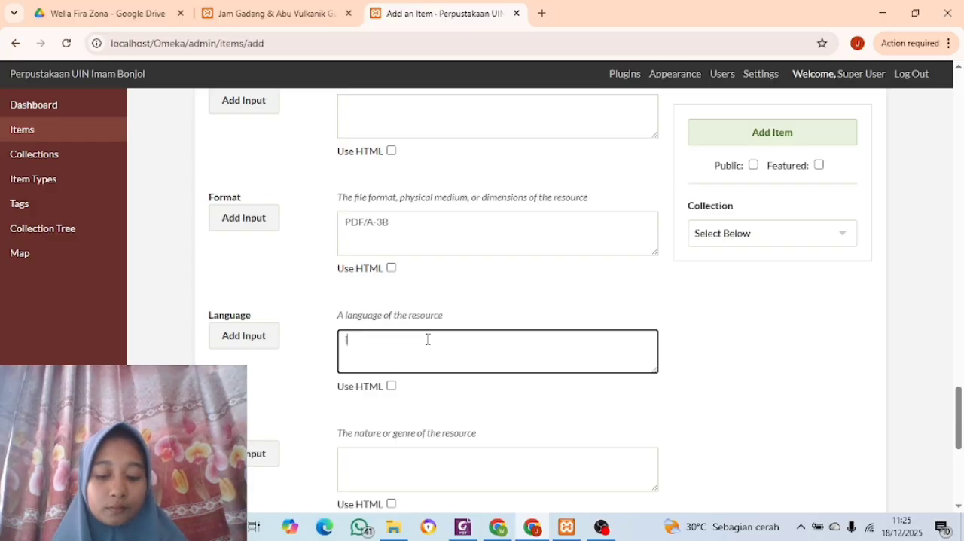
{"action": "type", "text": "nd"}
Fill the item's Type field with "Skripsi" copied from the Type section of the metadata PDF in Foxit PDF Editor
{"action": "scroll", "coordinate": [305, 376], "scroll_direction": "down", "scroll_amount": 1}
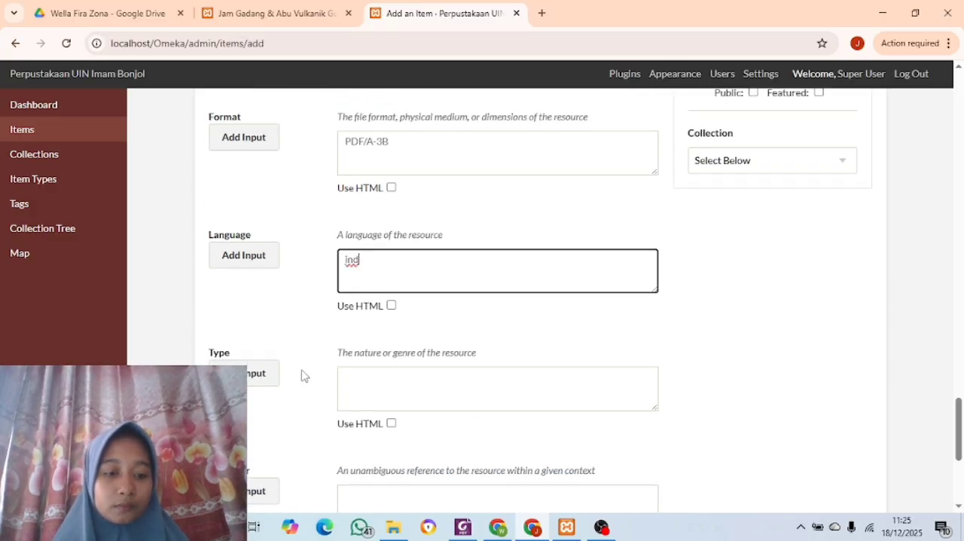
{"action": "scroll", "coordinate": [302, 375], "scroll_direction": "down", "scroll_amount": 1}
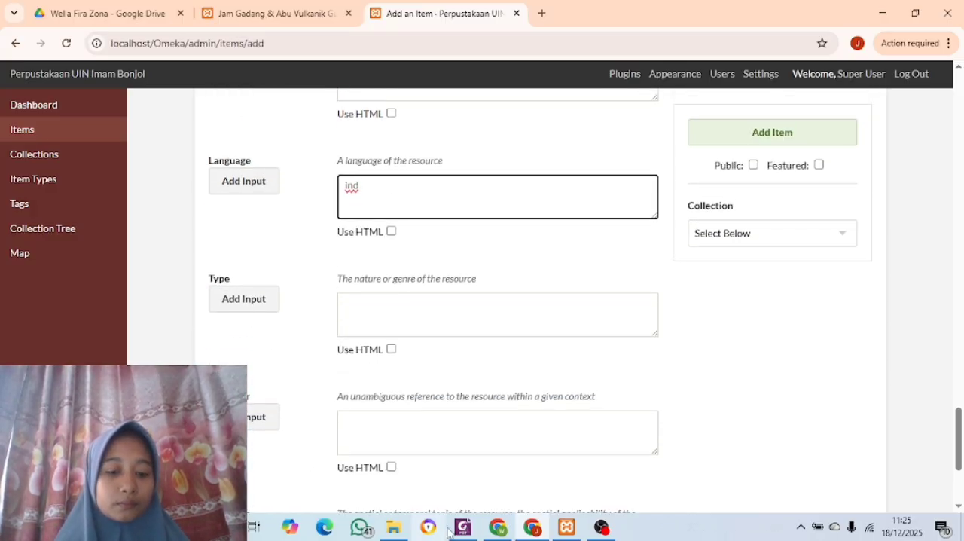
{"action": "mouse_move", "coordinate": [463, 527]}
{"action": "left_click", "coordinate": [458, 439]}
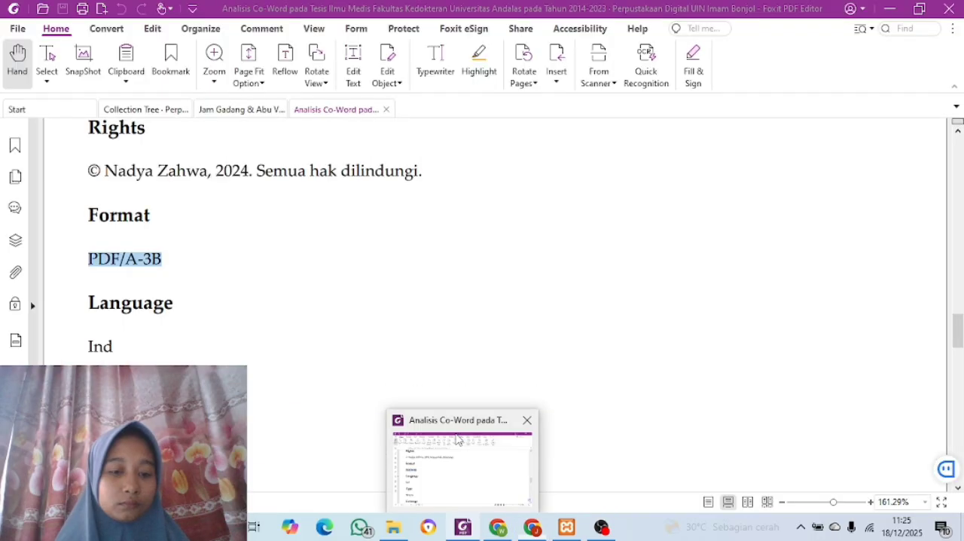
{"action": "scroll", "coordinate": [116, 312], "scroll_direction": "down", "scroll_amount": 5}
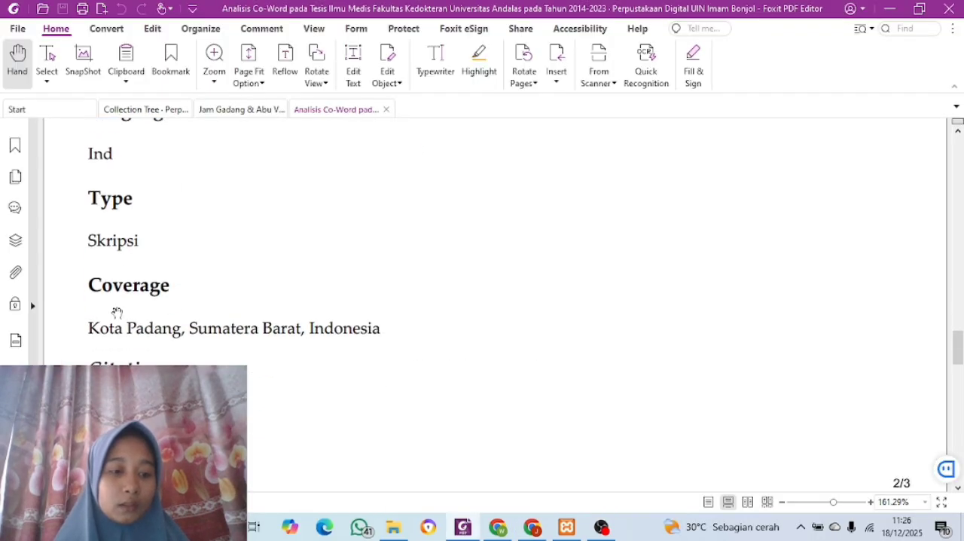
{"action": "left_click_drag", "start_coordinate": [93, 234], "coordinate": [153, 241]}
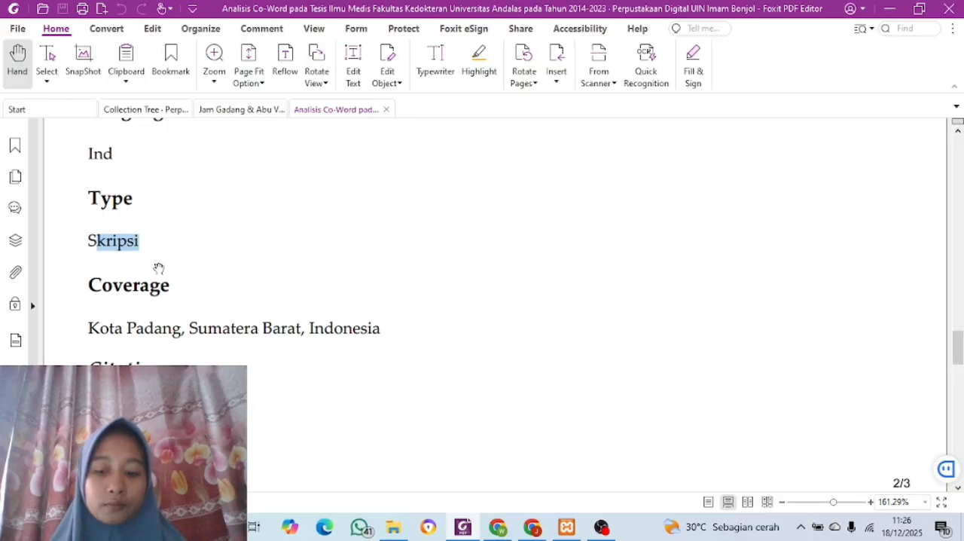
{"action": "left_click", "coordinate": [113, 275]}
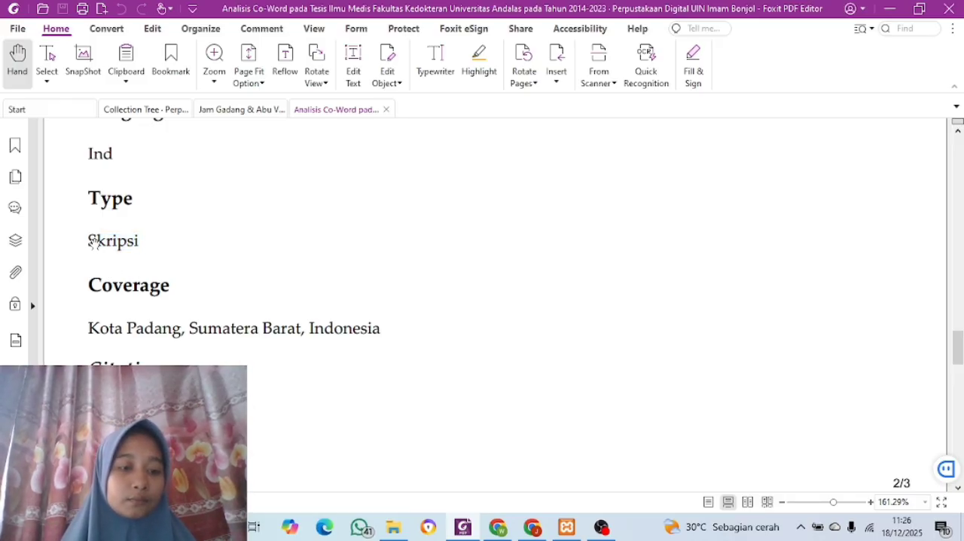
{"action": "left_click_drag", "start_coordinate": [89, 240], "coordinate": [156, 242]}
{"action": "key", "text": "ctrl+c"}
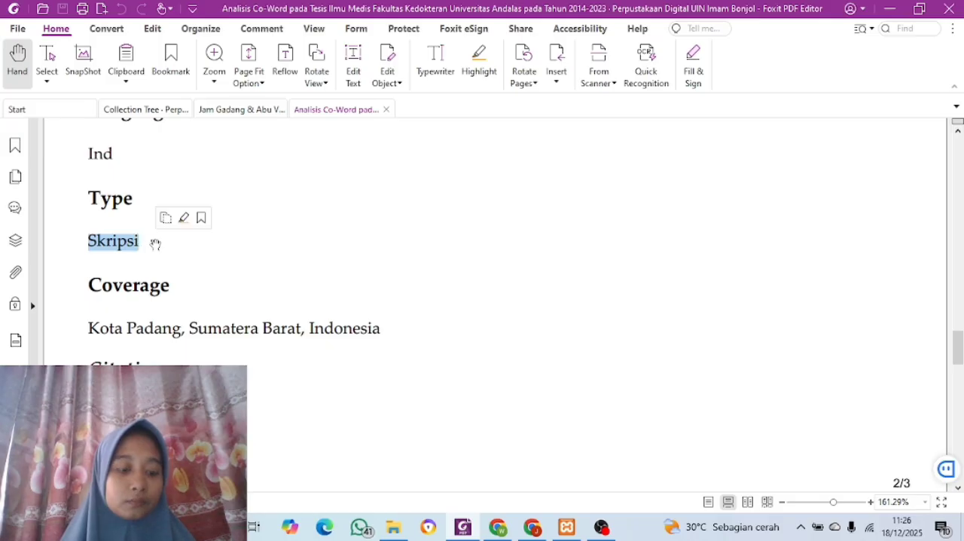
{"action": "left_click", "coordinate": [537, 527]}
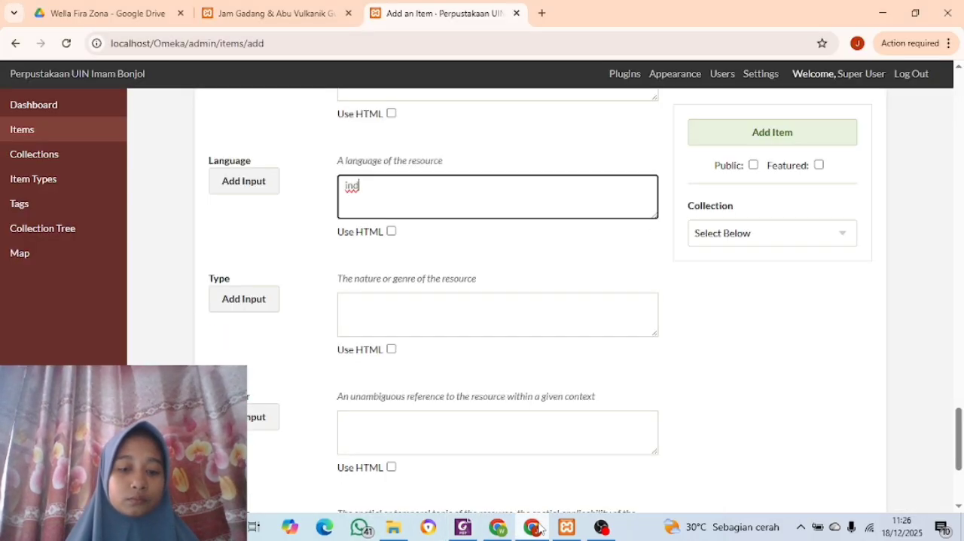
{"action": "left_click", "coordinate": [473, 322]}
{"action": "key", "text": "ctrl+v"}
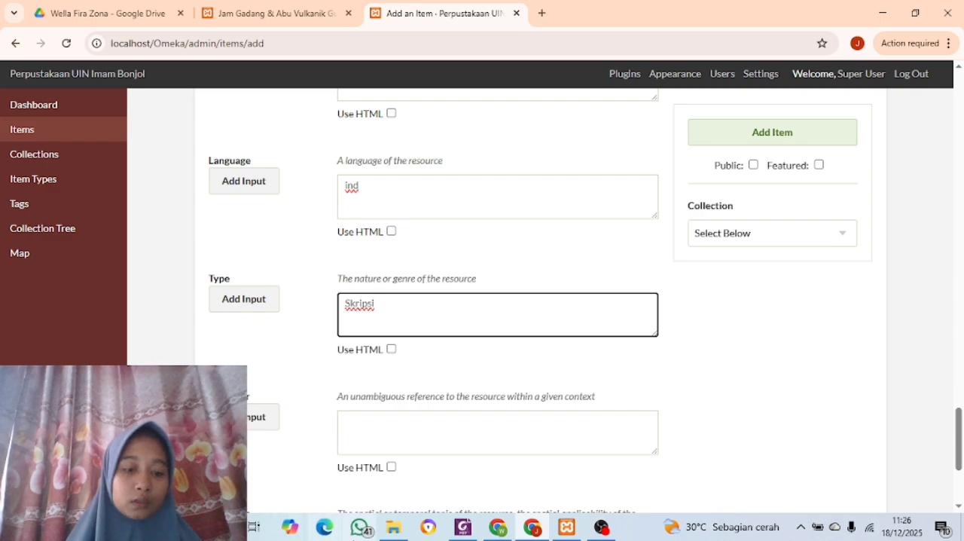
Fill the Coverage field with "Kota Padang, Sumatera Barat, Indonesia" copied from the Coverage section of the PDF
{"action": "left_click", "coordinate": [463, 527]}
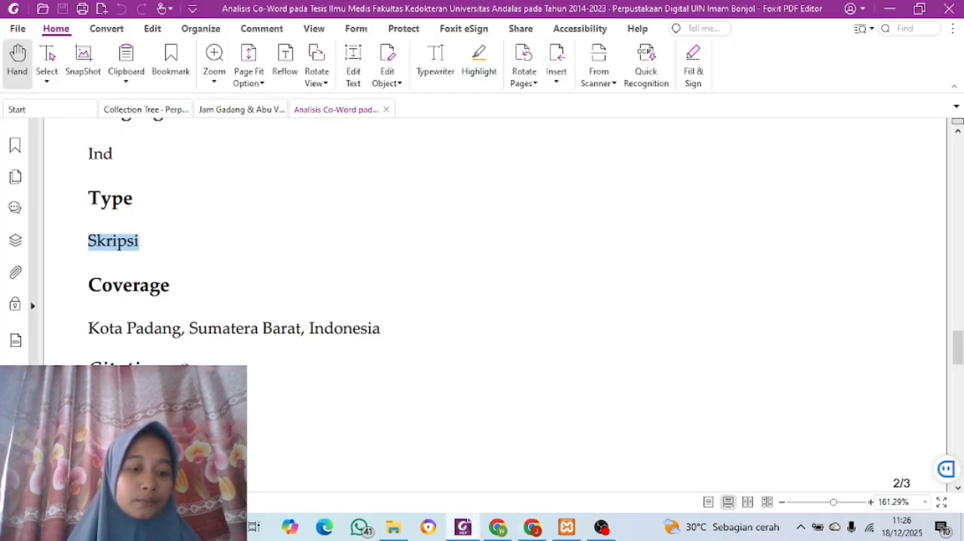
{"action": "scroll", "coordinate": [183, 367], "scroll_direction": "down", "scroll_amount": 3}
{"action": "left_click", "coordinate": [532, 527]}
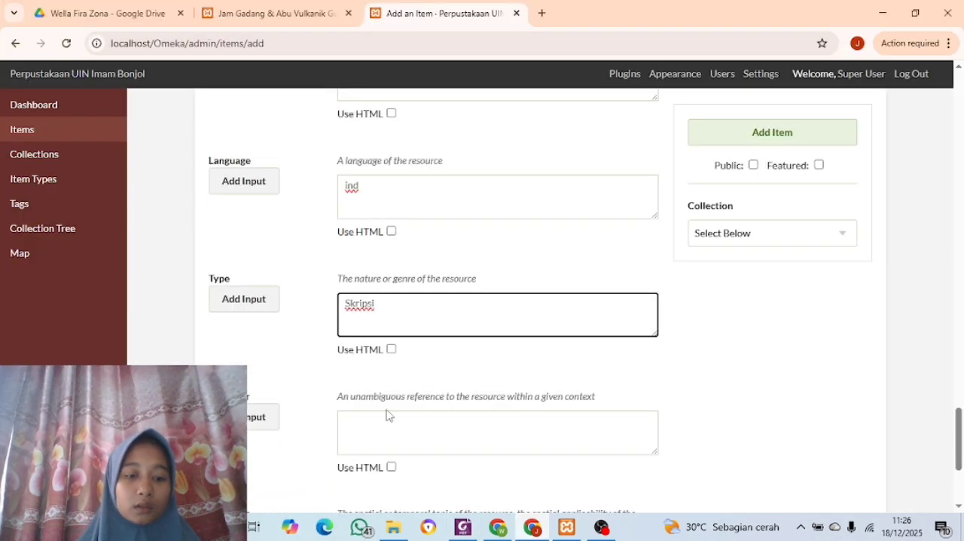
{"action": "scroll", "coordinate": [387, 416], "scroll_direction": "down", "scroll_amount": 1}
{"action": "scroll", "coordinate": [387, 416], "scroll_direction": "down", "scroll_amount": 3}
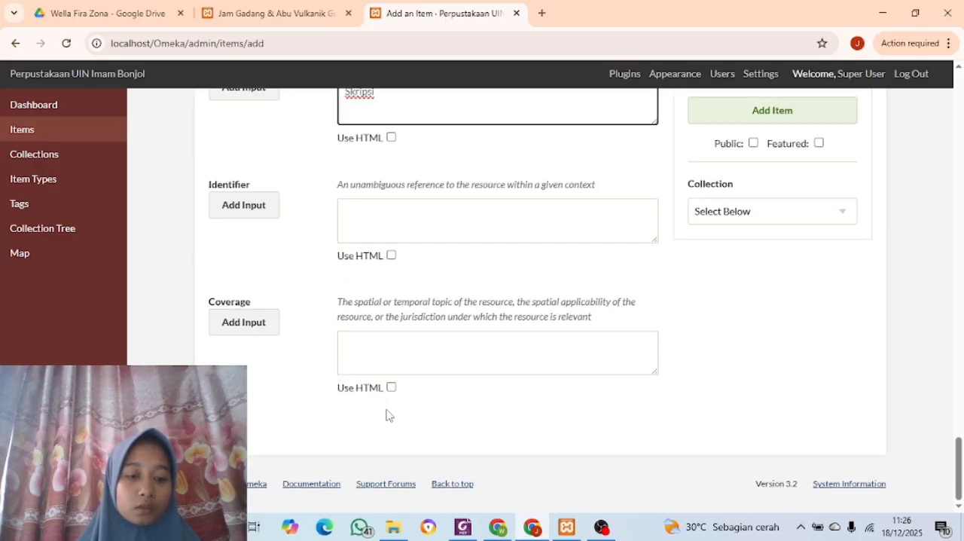
{"action": "left_click", "coordinate": [459, 533]}
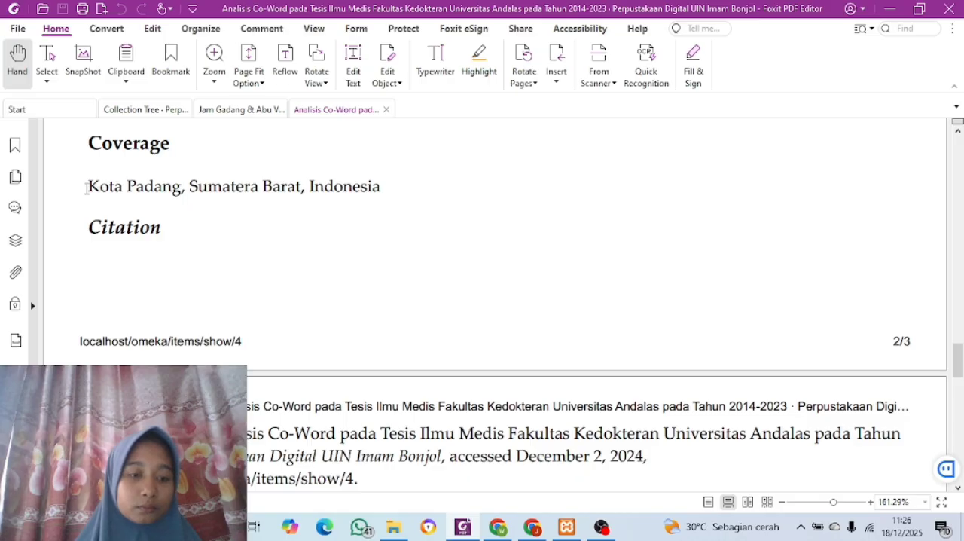
{"action": "left_click_drag", "start_coordinate": [122, 186], "coordinate": [391, 191]}
{"action": "key", "text": "ctrl+c"}
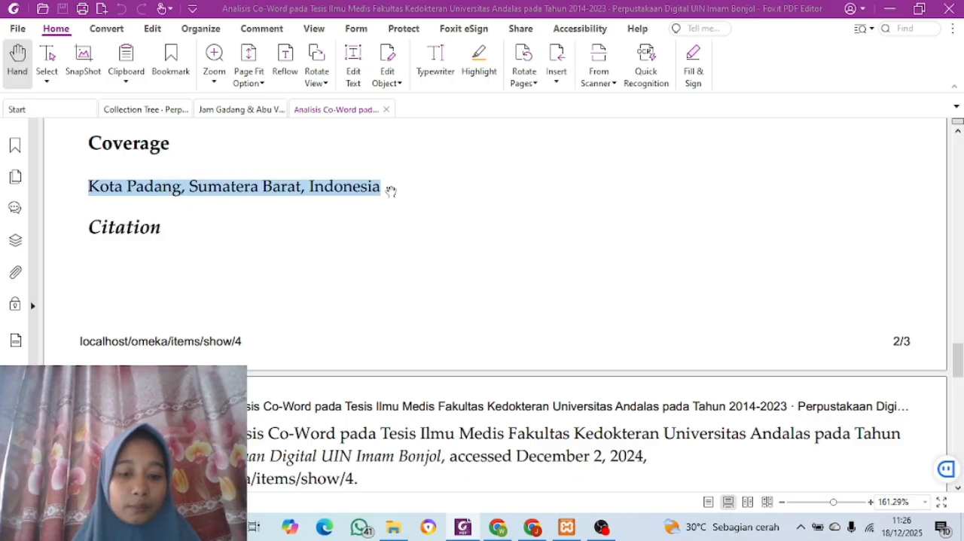
{"action": "left_click", "coordinate": [532, 529]}
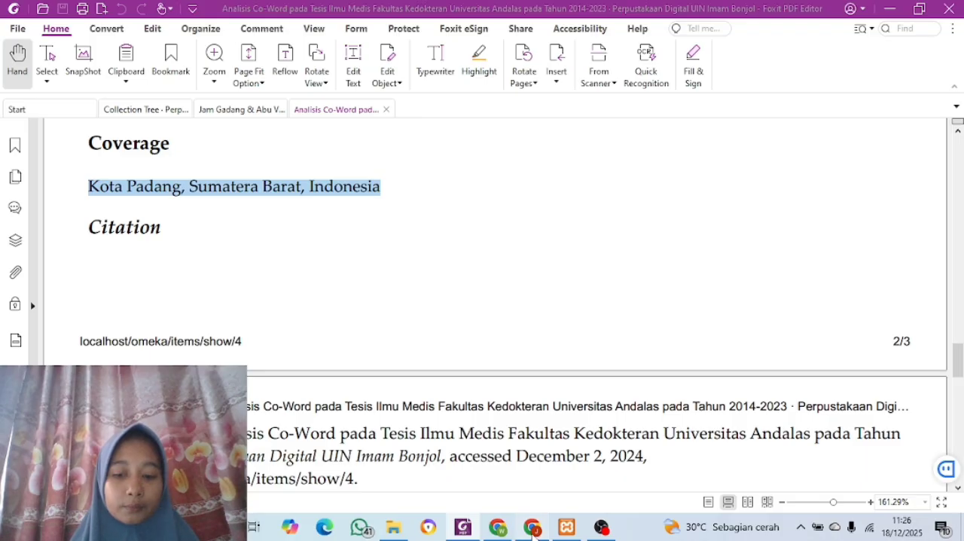
{"action": "left_click", "coordinate": [462, 350]}
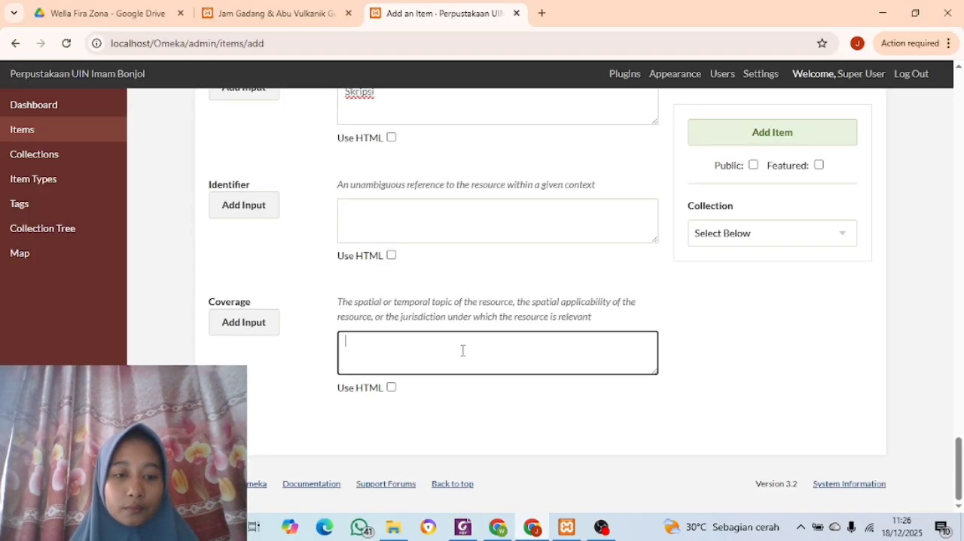
{"action": "key", "text": "ctrl+v"}
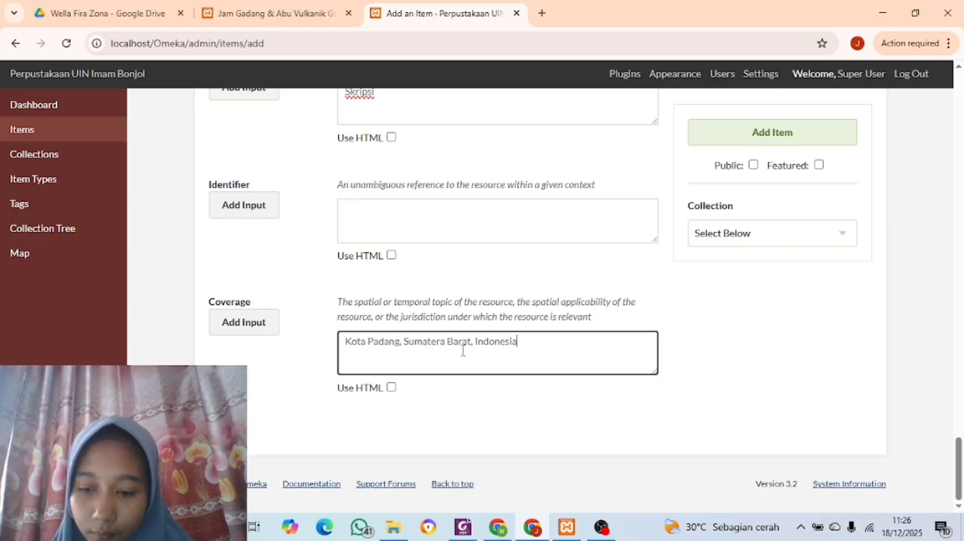
Set the thesis item's Item Type to Text in its item type metadata, leaving the Text and Original Format fields empty
{"action": "scroll", "coordinate": [557, 401], "scroll_direction": "up", "scroll_amount": 2}
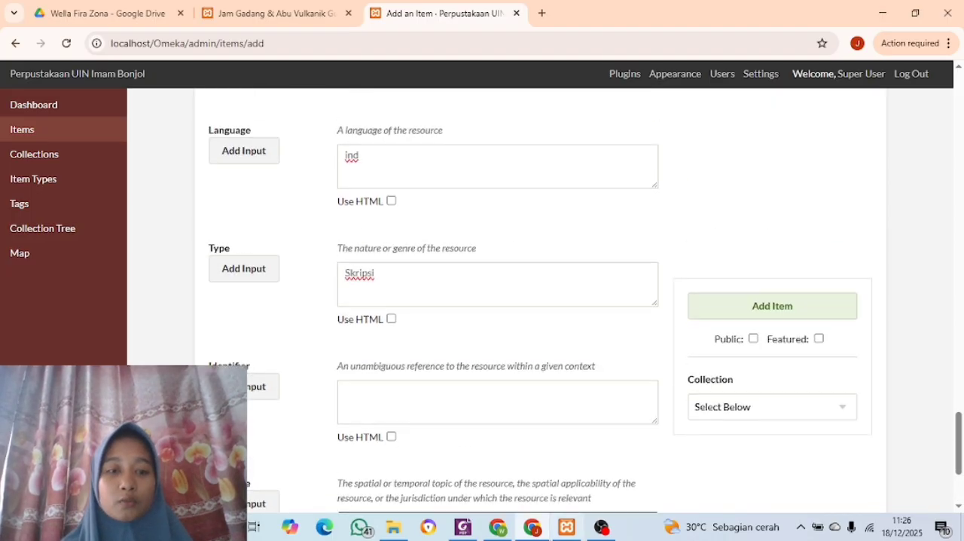
{"action": "mouse_move", "coordinate": [567, 528]}
{"action": "scroll", "coordinate": [477, 351], "scroll_direction": "up", "scroll_amount": 4}
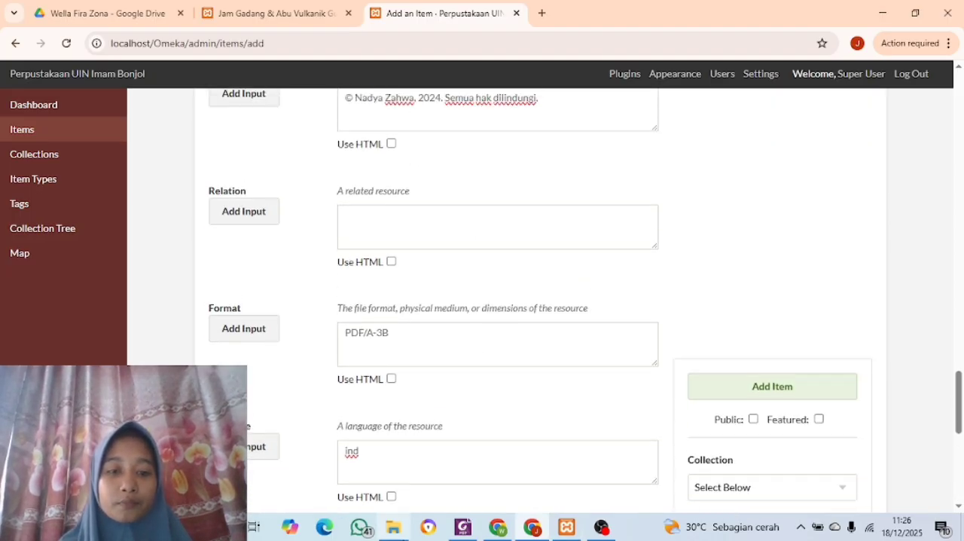
{"action": "mouse_move", "coordinate": [394, 527]}
{"action": "scroll", "coordinate": [366, 305], "scroll_direction": "up", "scroll_amount": 6}
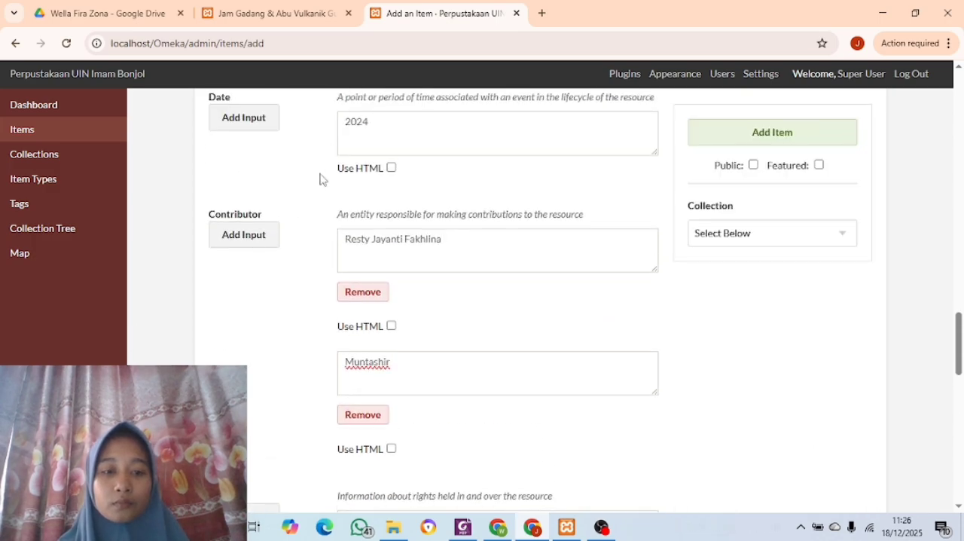
{"action": "scroll", "coordinate": [320, 178], "scroll_direction": "up", "scroll_amount": 15}
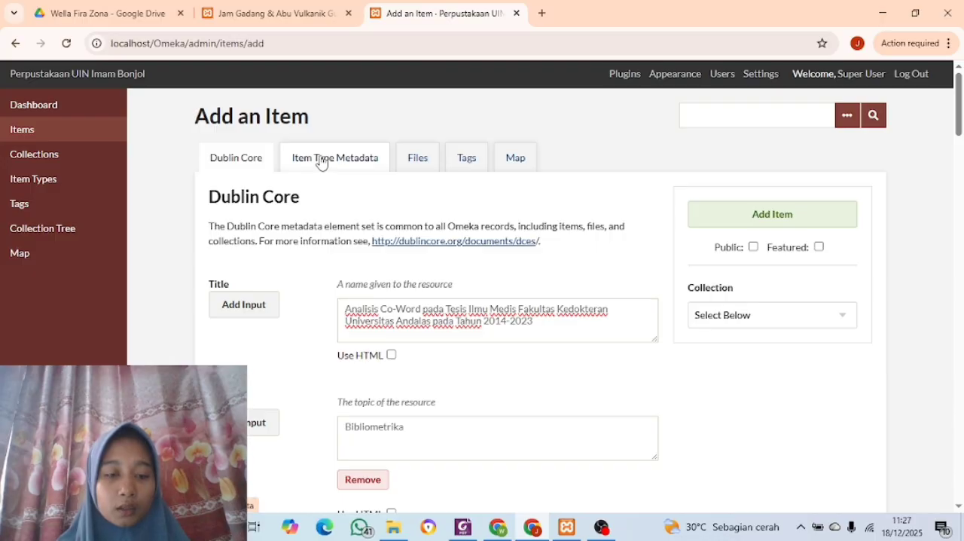
{"action": "left_click", "coordinate": [323, 166]}
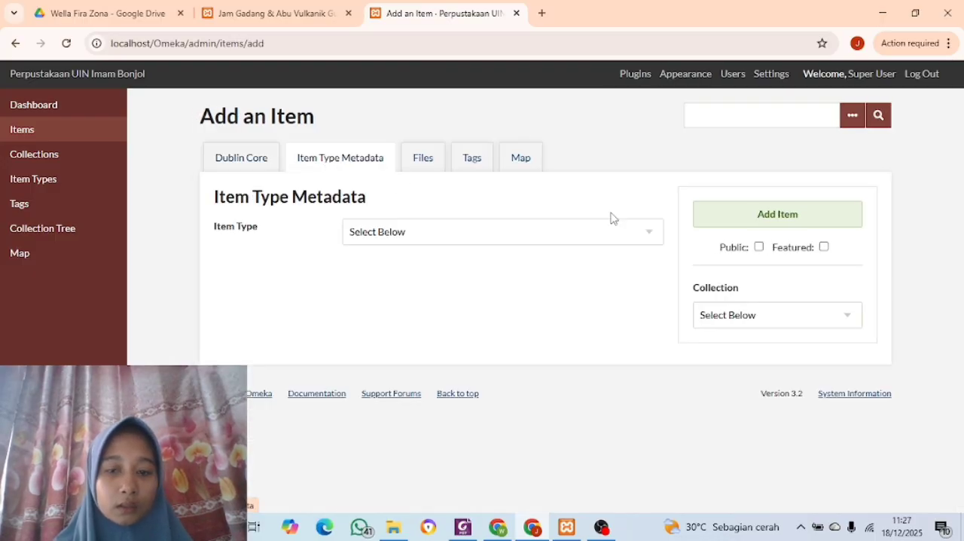
{"action": "left_click", "coordinate": [649, 233]}
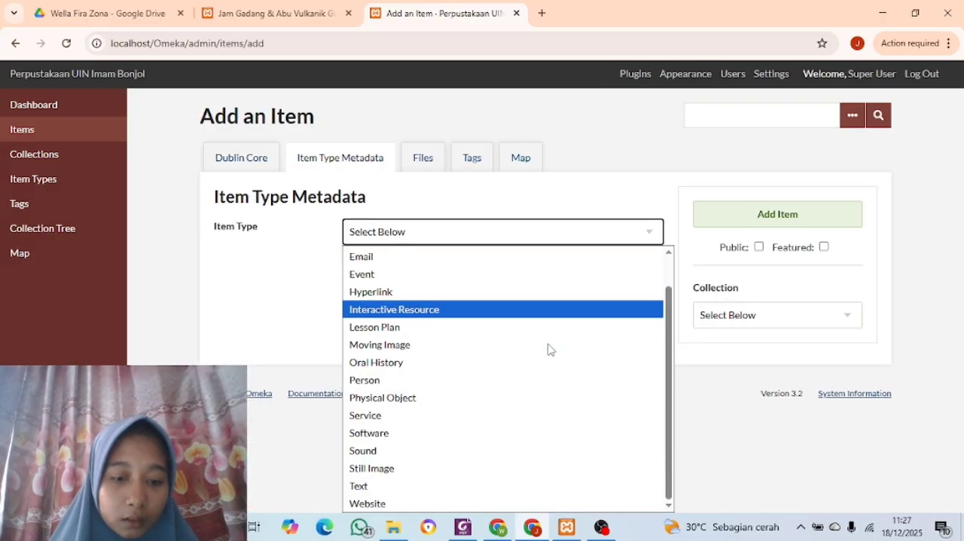
{"action": "left_click", "coordinate": [480, 494]}
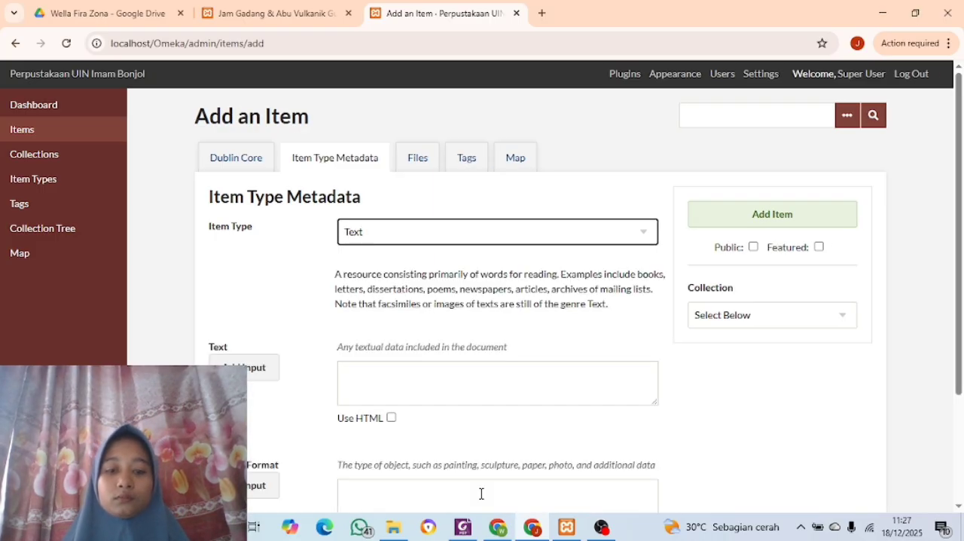
{"action": "scroll", "coordinate": [481, 493], "scroll_direction": "down", "scroll_amount": 3}
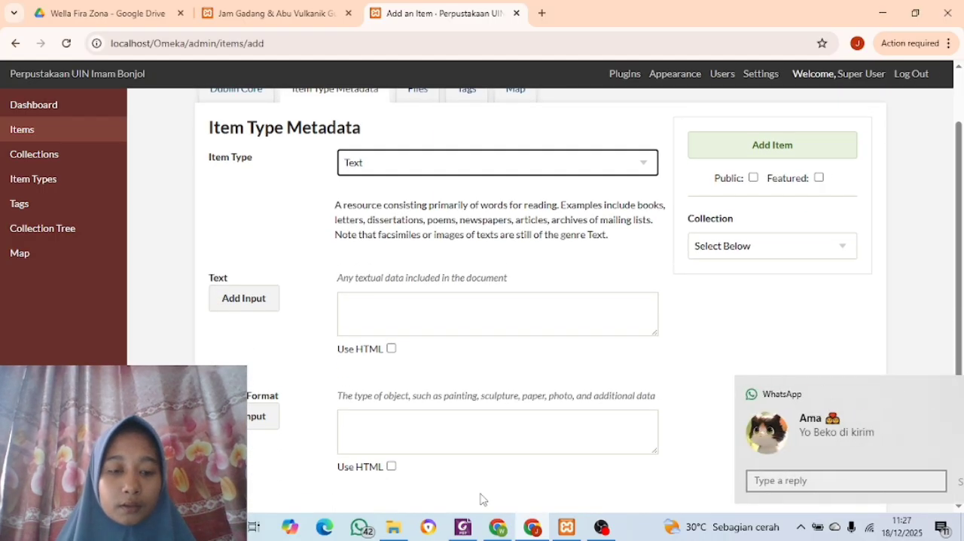
{"action": "scroll", "coordinate": [327, 340], "scroll_direction": "down", "scroll_amount": 1}
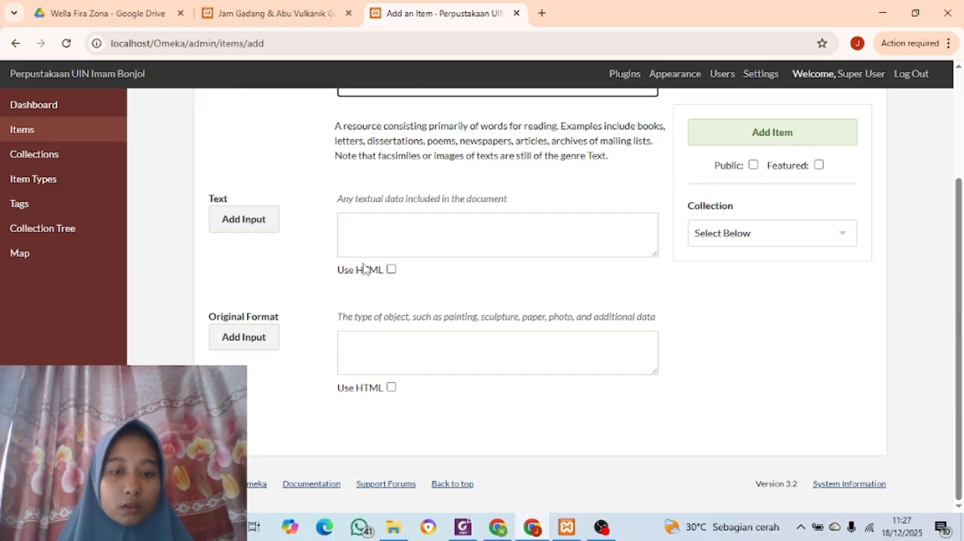
{"action": "scroll", "coordinate": [364, 269], "scroll_direction": "up", "scroll_amount": 3}
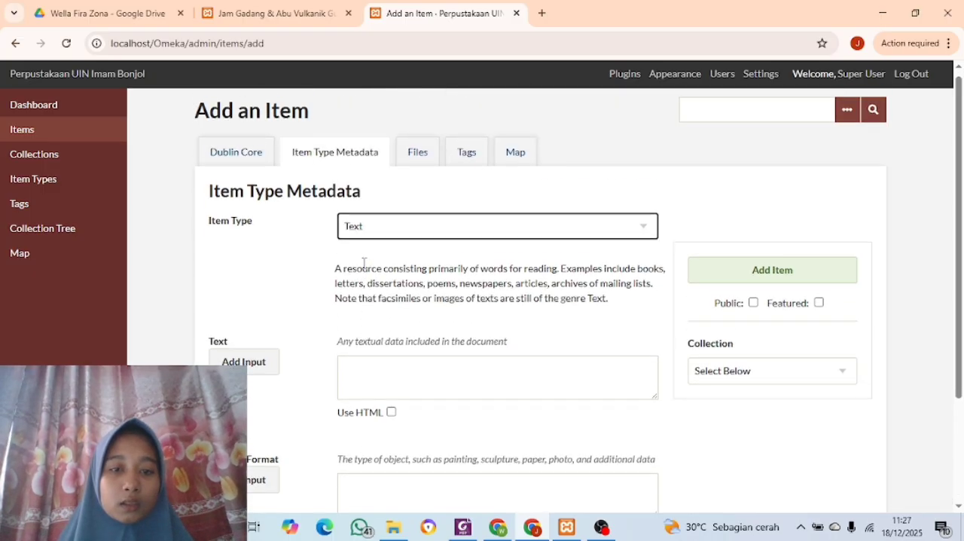
{"action": "left_click", "coordinate": [415, 153]}
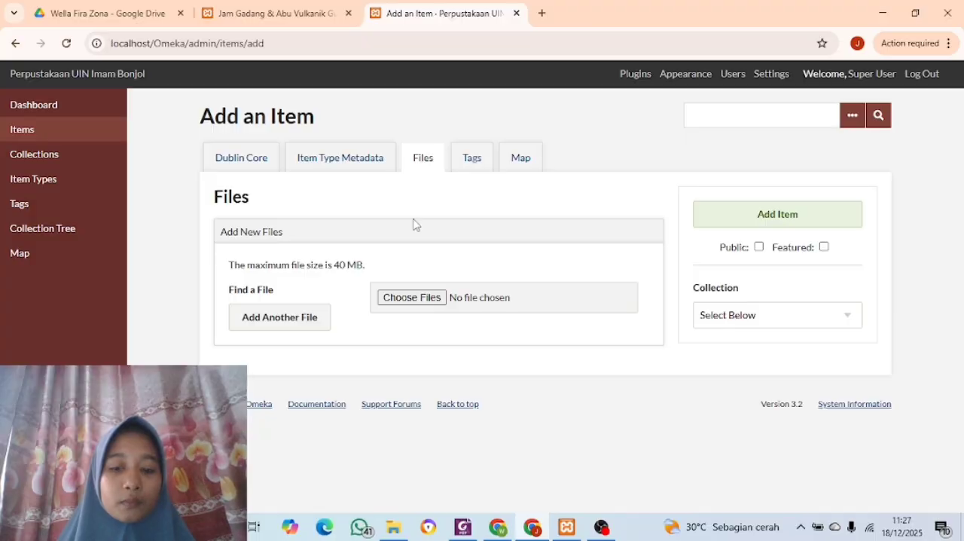
{"action": "left_click", "coordinate": [412, 298]}
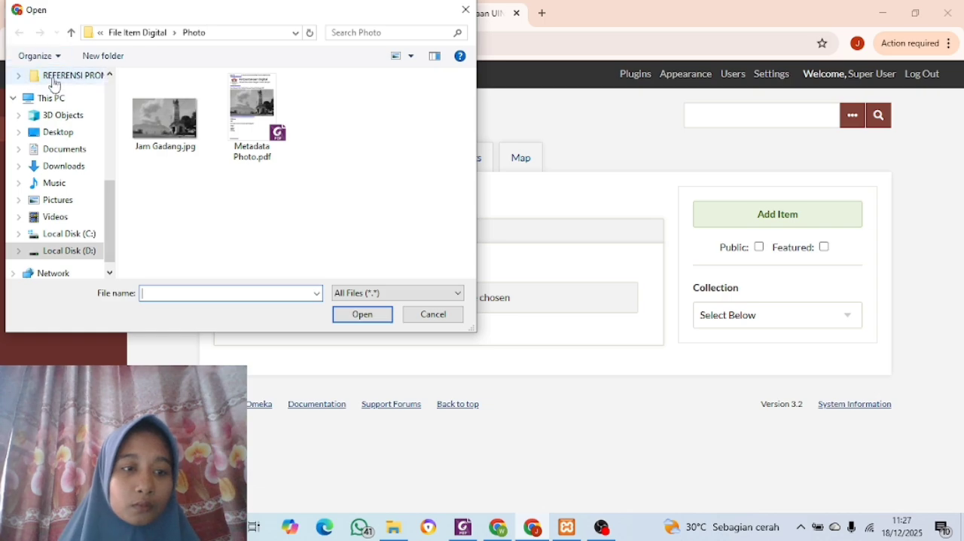
{"action": "left_click", "coordinate": [70, 256]}
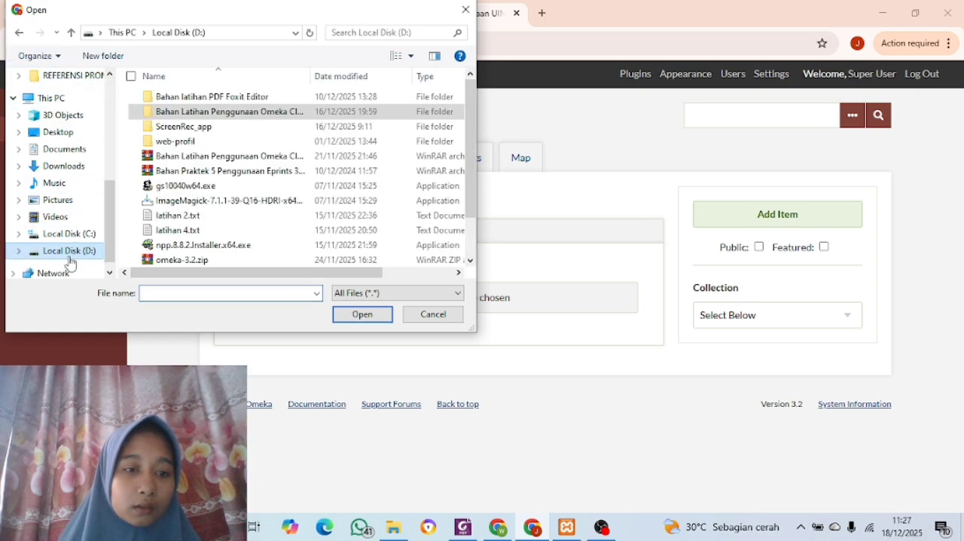
{"action": "double_click", "coordinate": [186, 113]}
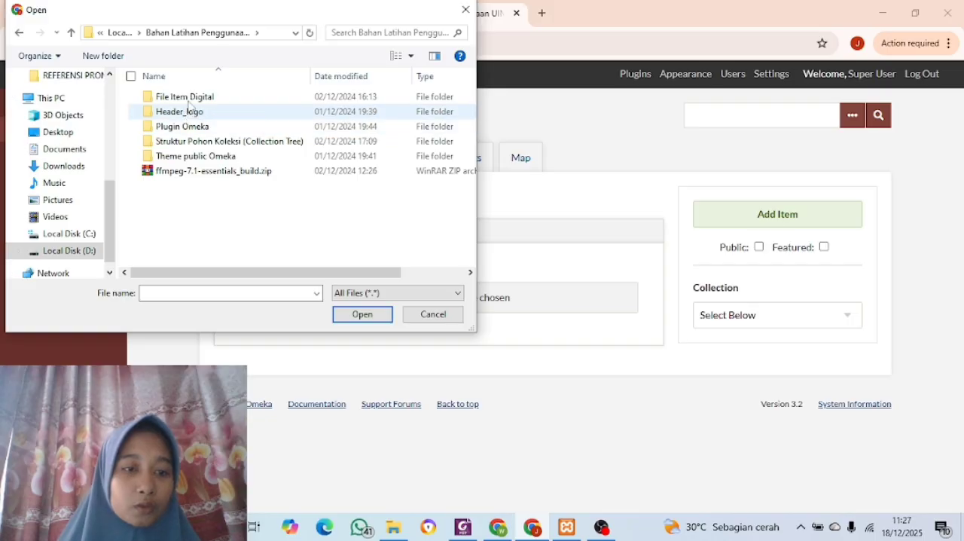
{"action": "double_click", "coordinate": [188, 97]}
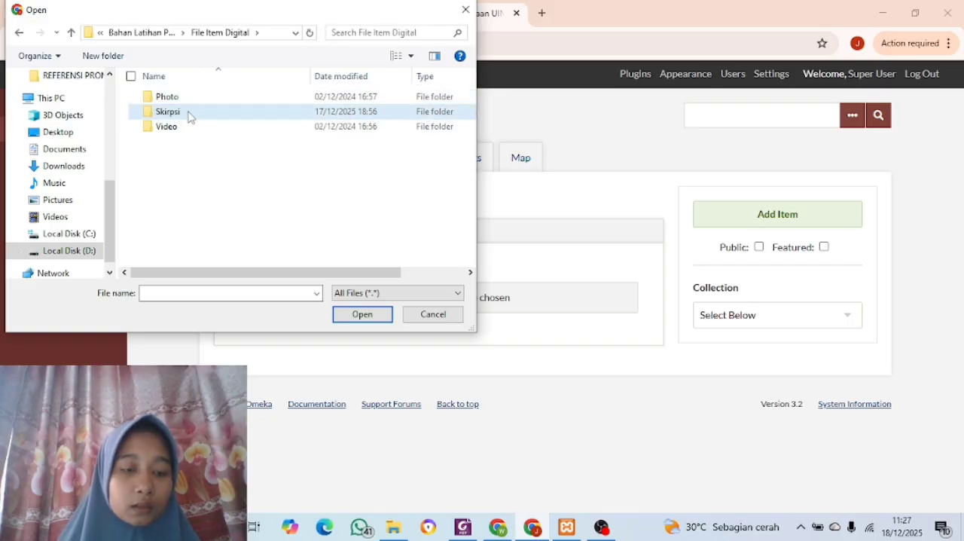
{"action": "double_click", "coordinate": [190, 115]}
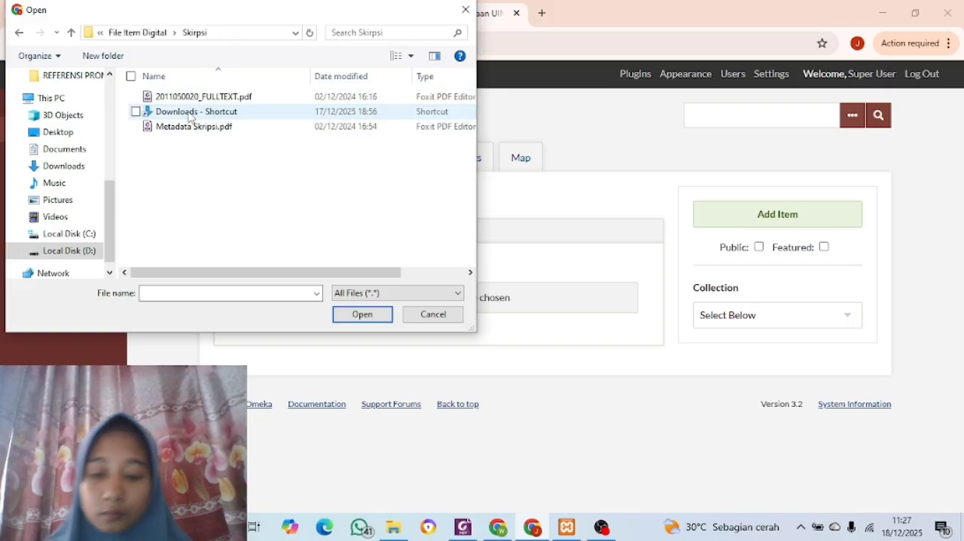
{"action": "left_click", "coordinate": [191, 98]}
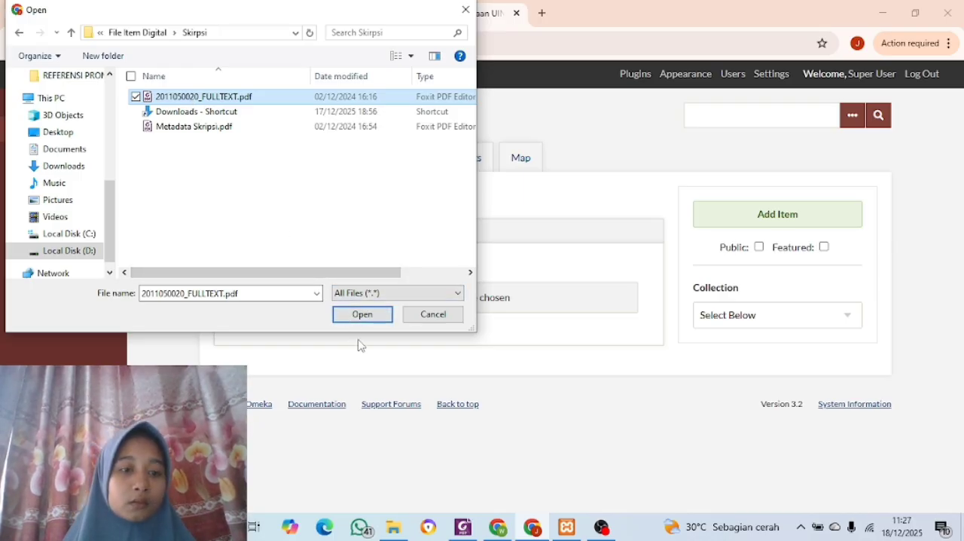
{"action": "left_click", "coordinate": [359, 316]}
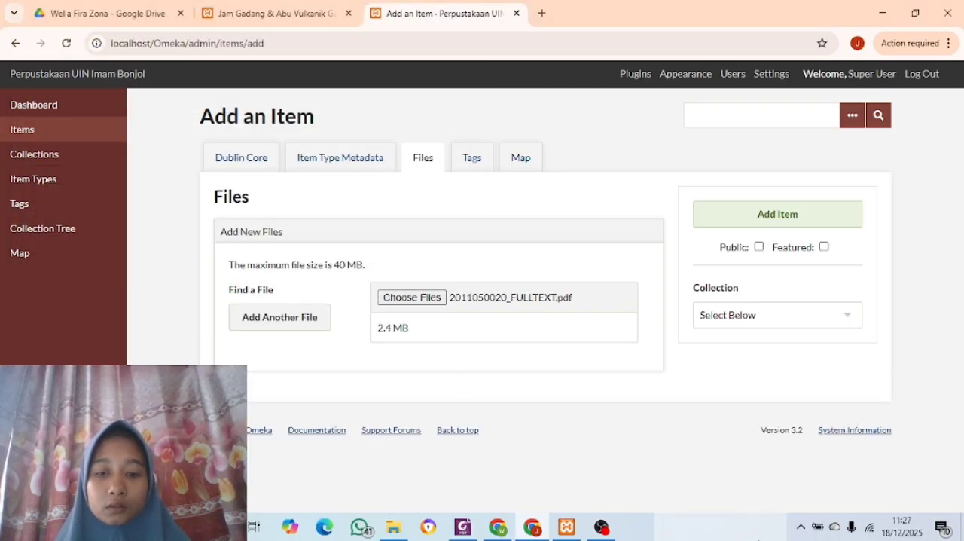
Make the thesis item public, assign it to the "diploma tiga ilmu perpusakaan" collection without a map location, and add it
{"action": "left_click", "coordinate": [522, 165]}
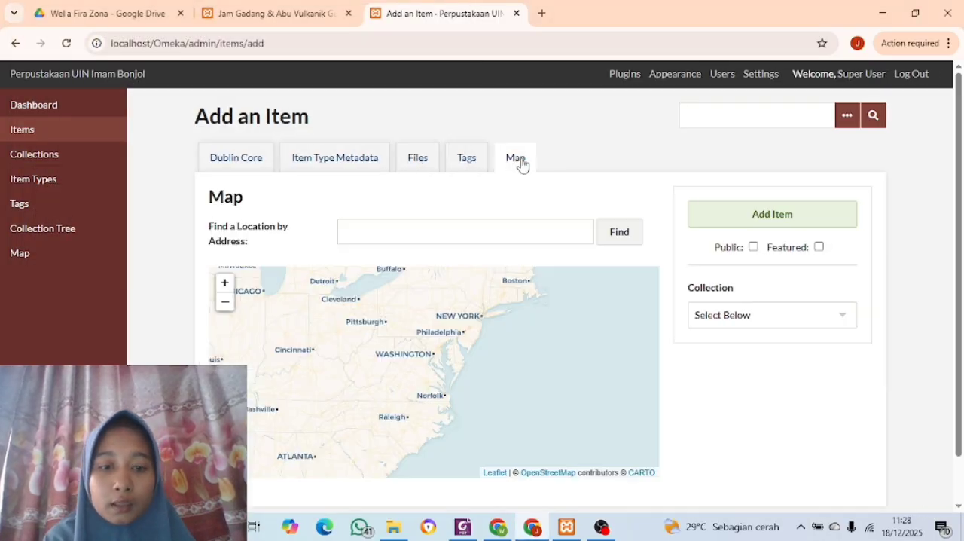
{"action": "scroll", "coordinate": [482, 297], "scroll_direction": "down", "scroll_amount": 2}
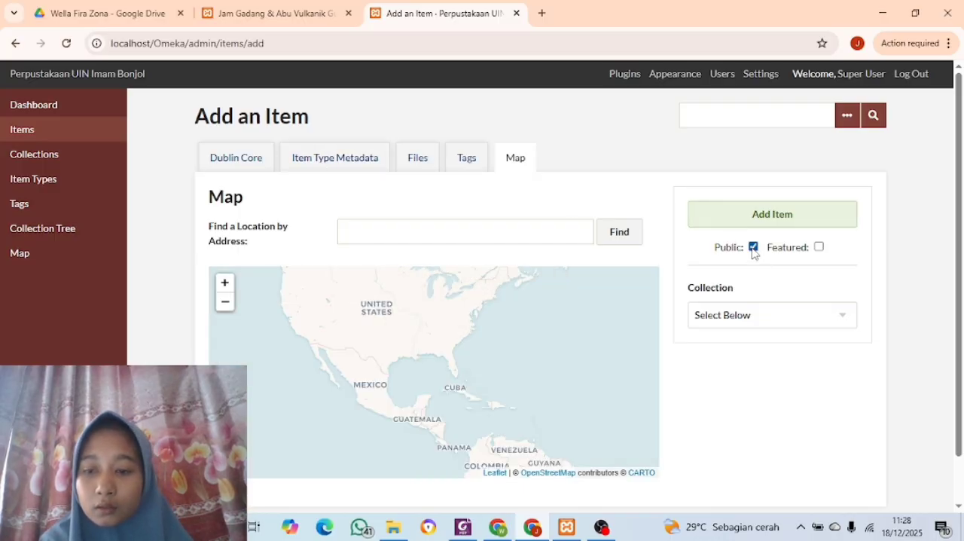
{"action": "left_click", "coordinate": [843, 317]}
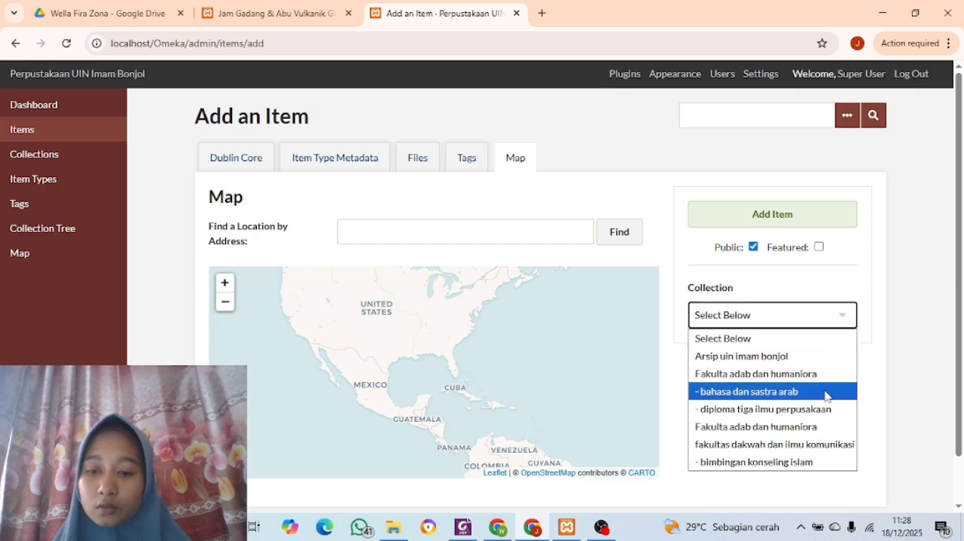
{"action": "left_click", "coordinate": [796, 420]}
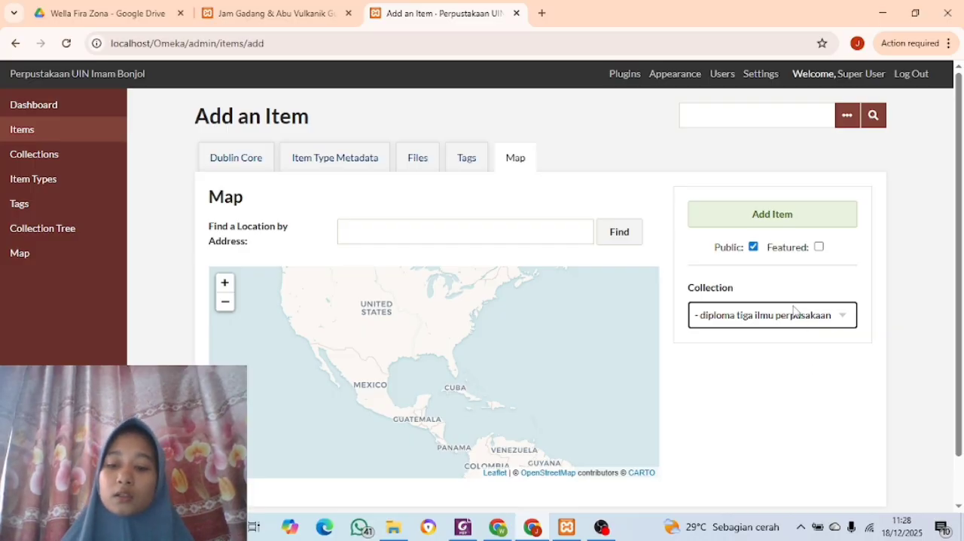
{"action": "left_click", "coordinate": [762, 225]}
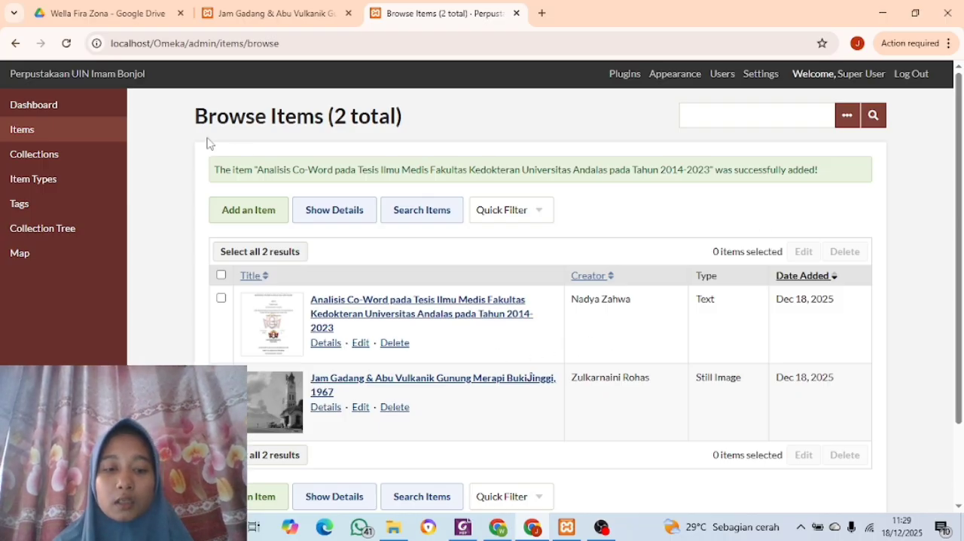
{"action": "scroll", "coordinate": [352, 174], "scroll_direction": "down", "scroll_amount": 1}
{"action": "scroll", "coordinate": [352, 174], "scroll_direction": "down", "scroll_amount": 2}
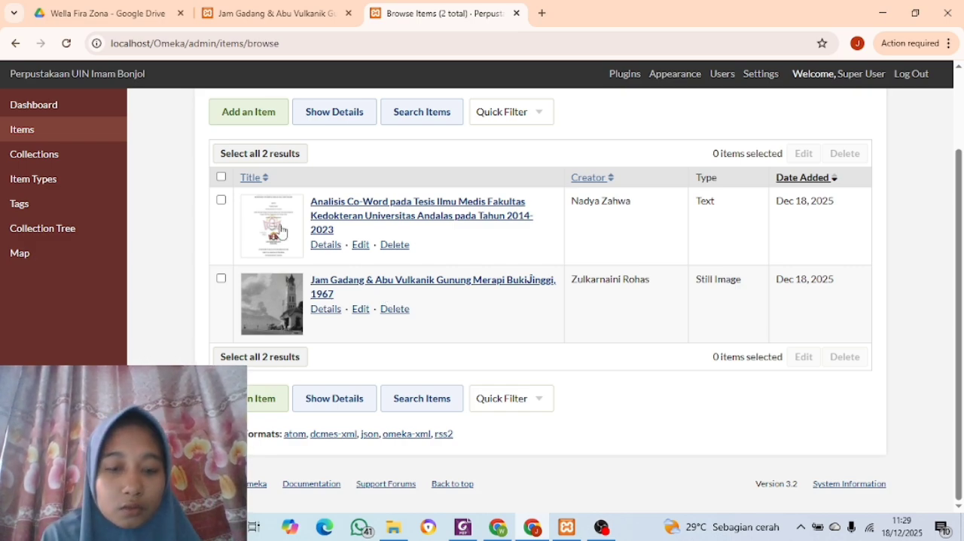
Go to the public site's home page and open the Analisis Co-Word thesis from its recently added items
{"action": "left_click", "coordinate": [260, 15]}
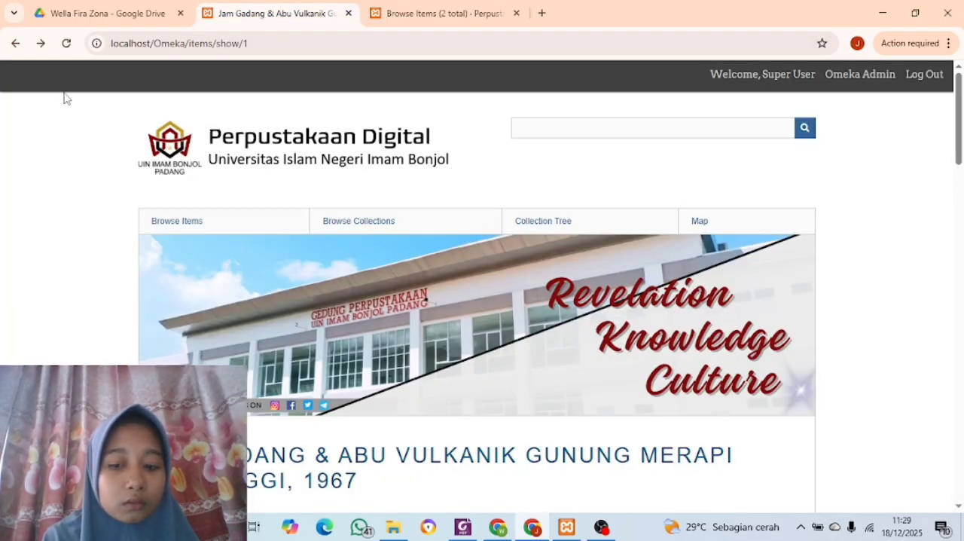
{"action": "scroll", "coordinate": [72, 88], "scroll_direction": "down", "scroll_amount": 1}
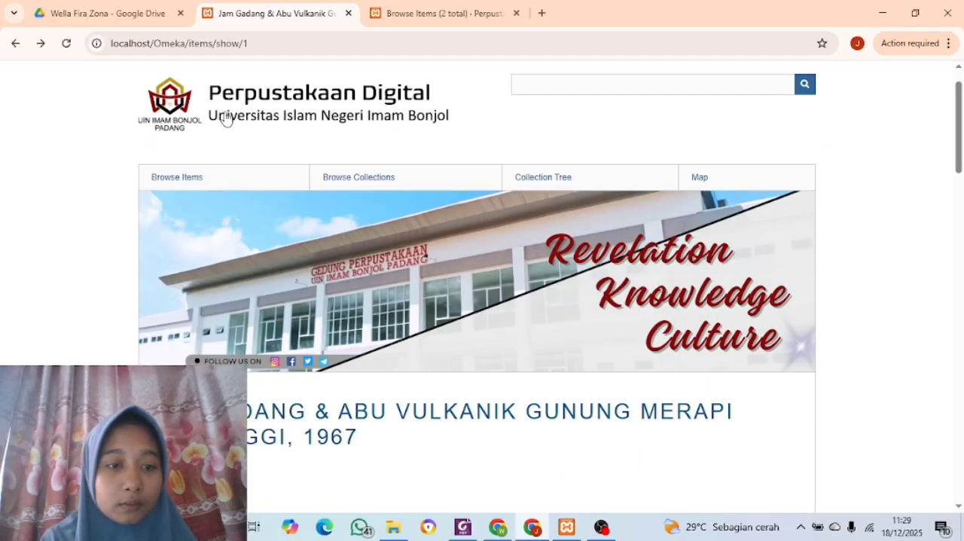
{"action": "left_click", "coordinate": [226, 119]}
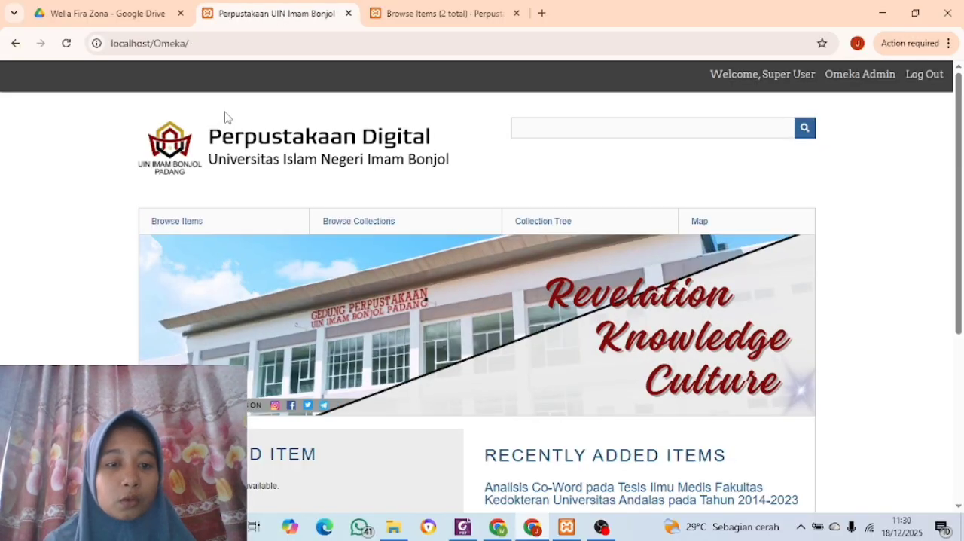
{"action": "scroll", "coordinate": [238, 241], "scroll_direction": "down", "scroll_amount": 4}
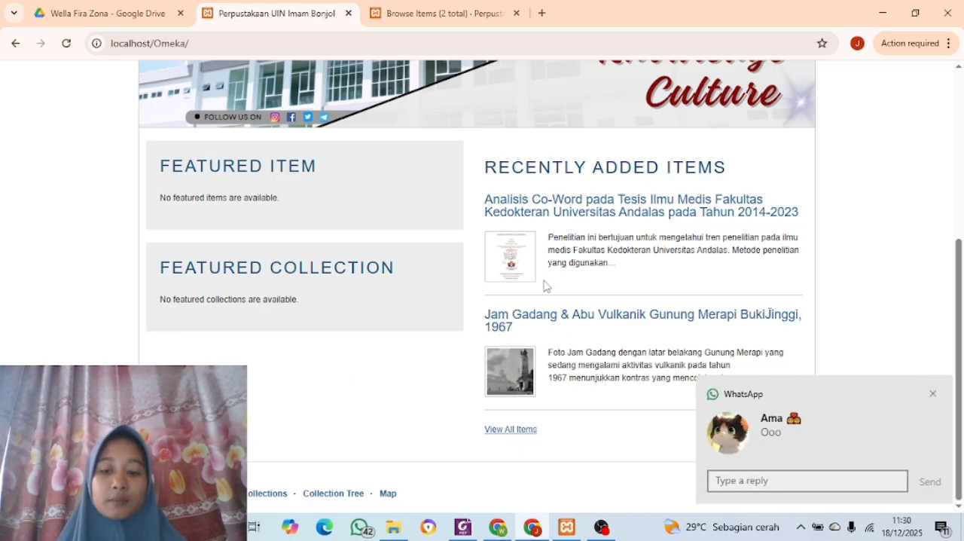
{"action": "left_click", "coordinate": [553, 209]}
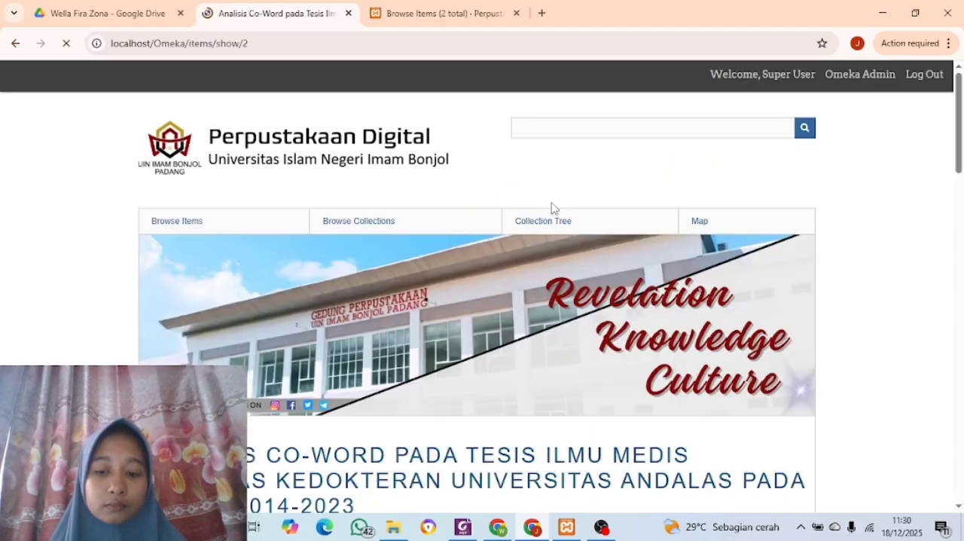
Examine the thesis item's public page, including its Dublin Core metadata, embedded full-text PDF, collection and citation
{"action": "scroll", "coordinate": [459, 341], "scroll_direction": "down", "scroll_amount": 6}
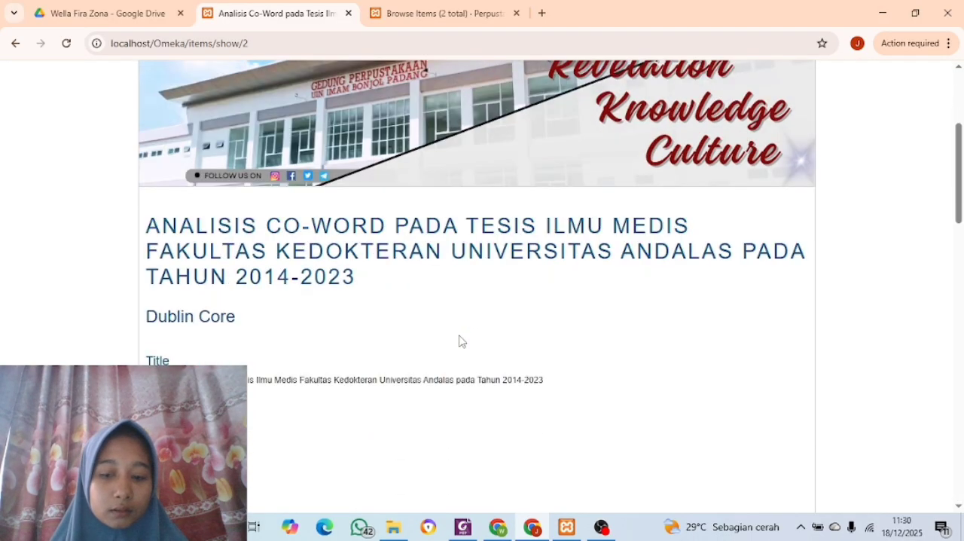
{"action": "scroll", "coordinate": [459, 341], "scroll_direction": "down", "scroll_amount": 10}
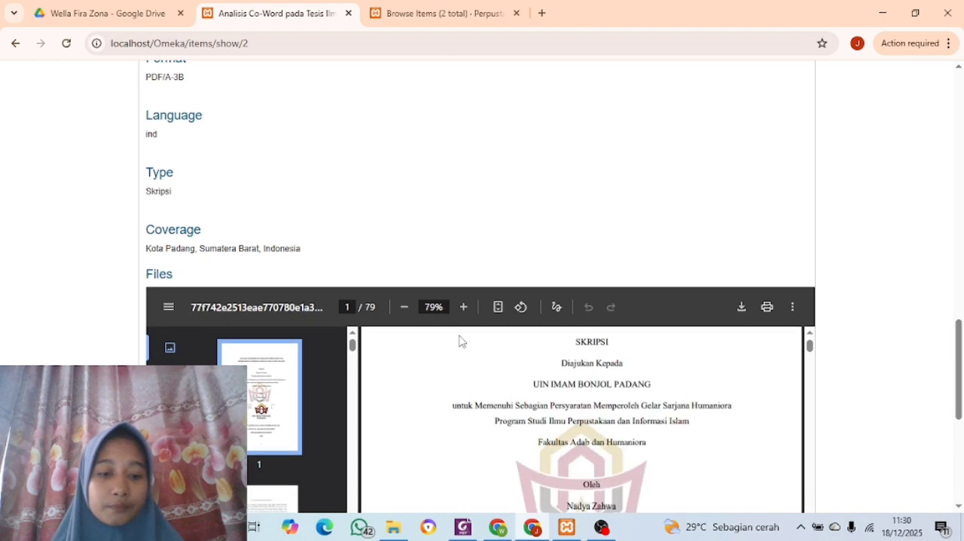
{"action": "scroll", "coordinate": [402, 332], "scroll_direction": "down", "scroll_amount": 3}
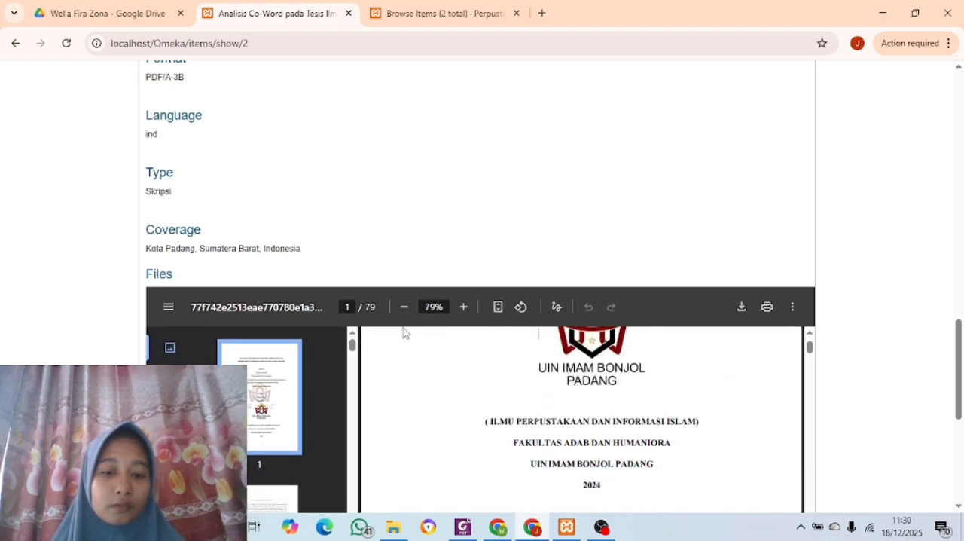
{"action": "scroll", "coordinate": [393, 293], "scroll_direction": "down", "scroll_amount": 3}
{"action": "scroll", "coordinate": [394, 293], "scroll_direction": "down", "scroll_amount": 3}
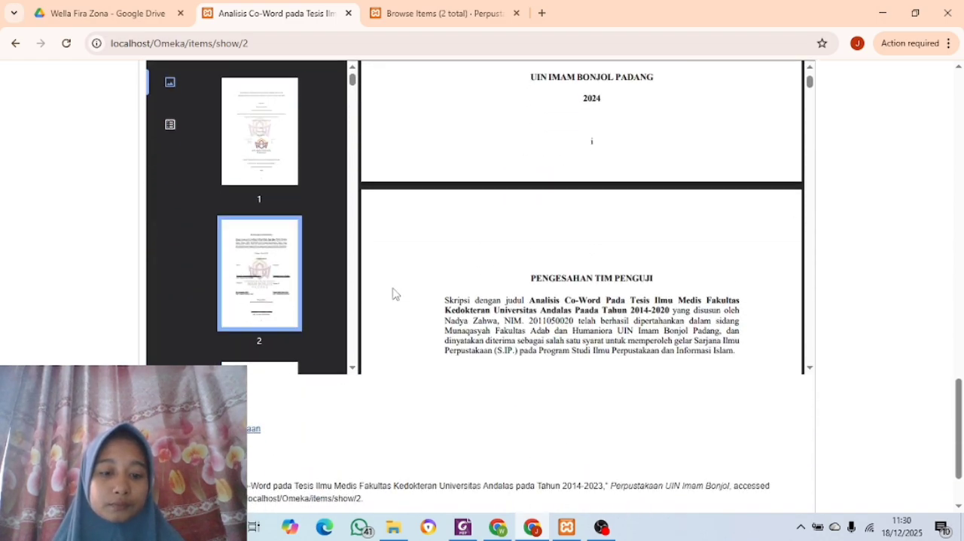
{"action": "scroll", "coordinate": [398, 427], "scroll_direction": "down", "scroll_amount": 1}
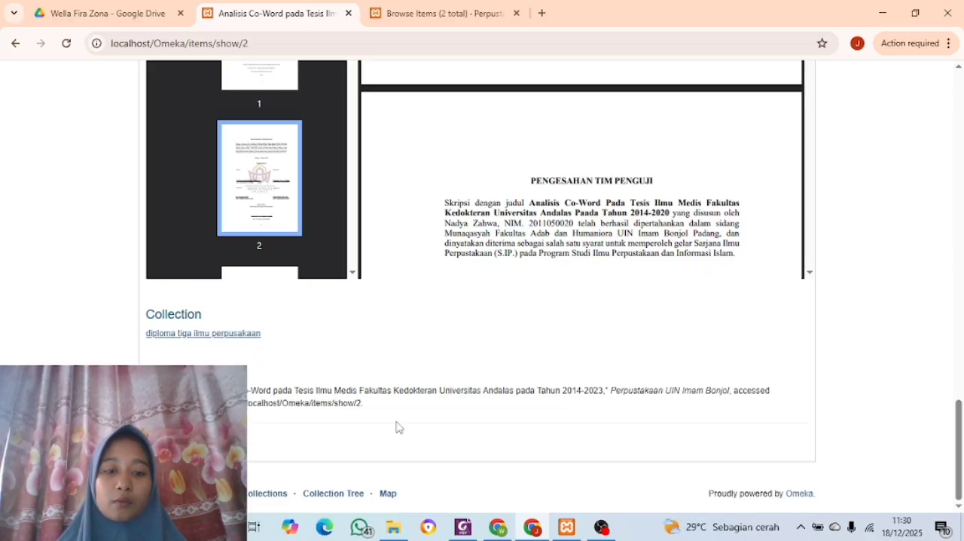
{"action": "scroll", "coordinate": [450, 327], "scroll_direction": "up", "scroll_amount": 2}
{"action": "scroll", "coordinate": [451, 326], "scroll_direction": "up", "scroll_amount": 1}
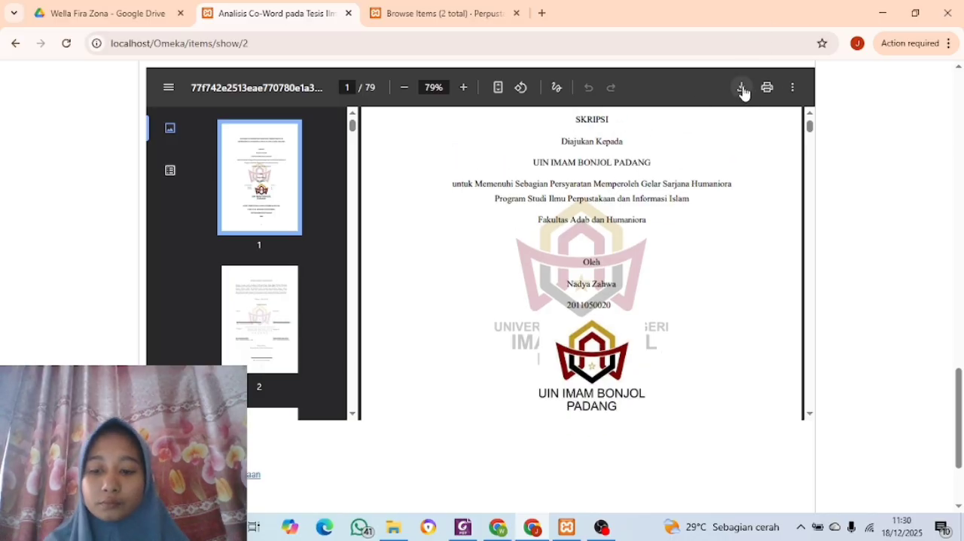
{"action": "scroll", "coordinate": [692, 83], "scroll_direction": "up", "scroll_amount": 1}
{"action": "scroll", "coordinate": [693, 83], "scroll_direction": "up", "scroll_amount": 2}
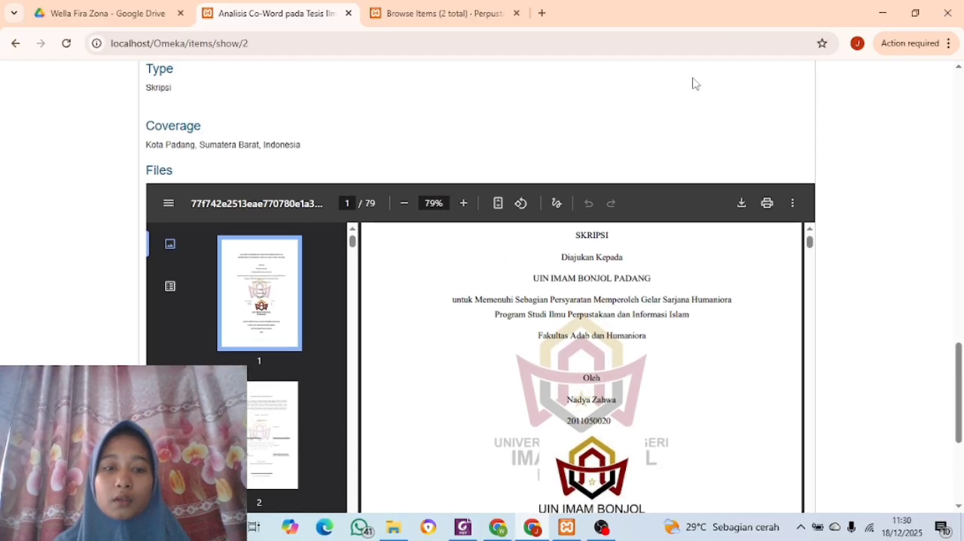
{"action": "scroll", "coordinate": [400, 181], "scroll_direction": "down", "scroll_amount": 1}
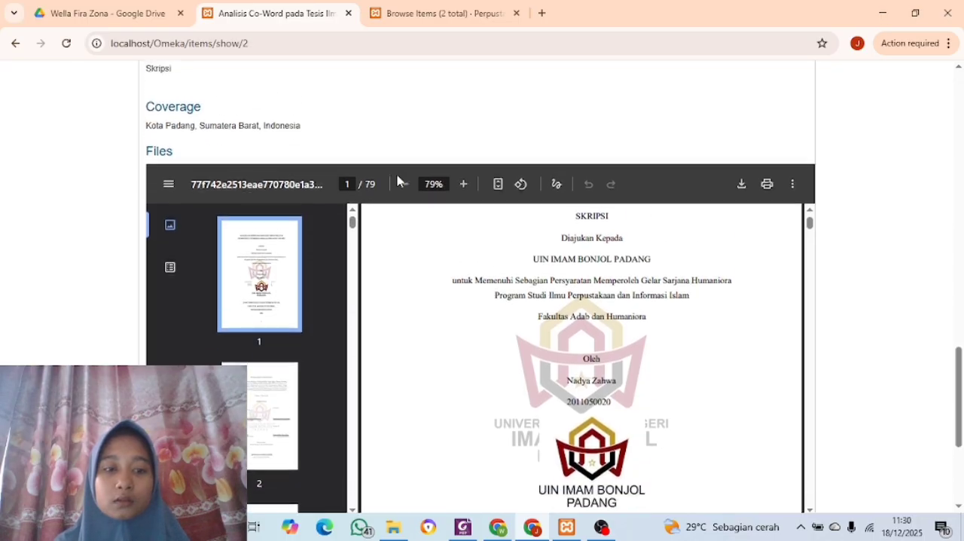
{"action": "scroll", "coordinate": [400, 180], "scroll_direction": "up", "scroll_amount": 15}
{"action": "scroll", "coordinate": [400, 180], "scroll_direction": "up", "scroll_amount": 2}
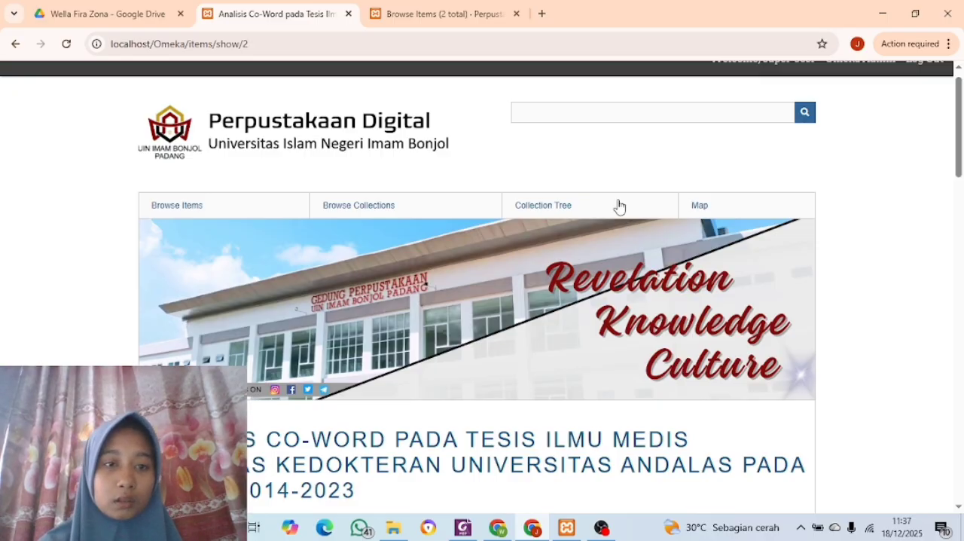
Switch to File Explorer and open the Video folder within File Item Digital
{"action": "left_click", "coordinate": [442, 16]}
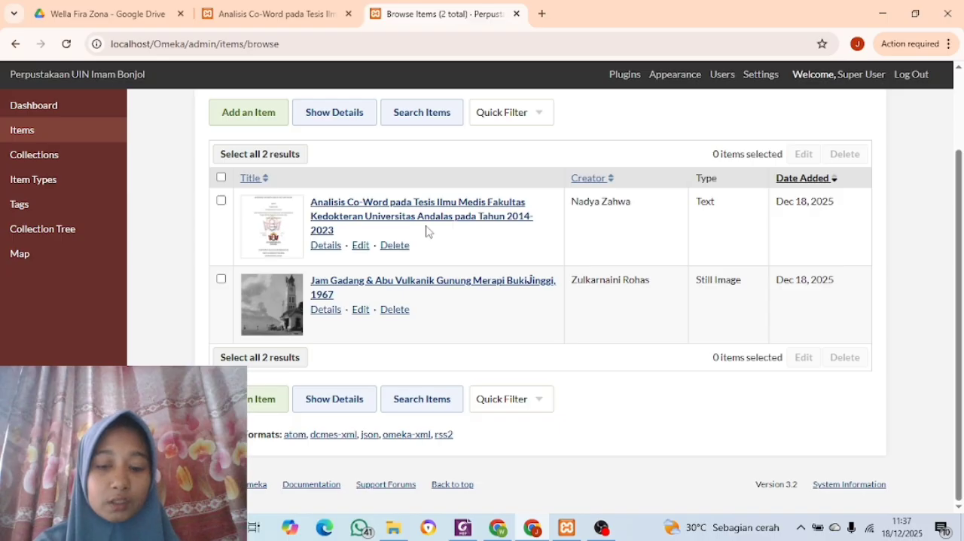
{"action": "left_click", "coordinate": [394, 528]}
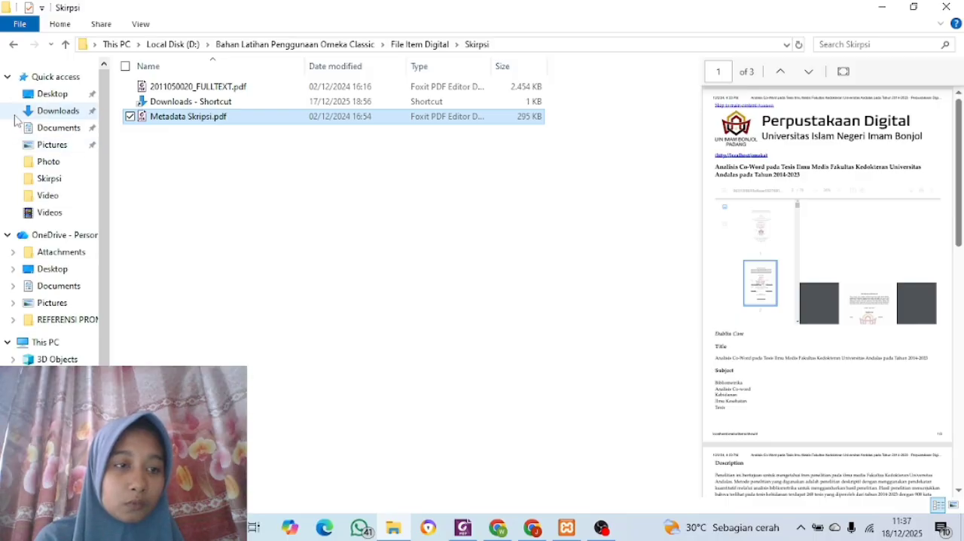
{"action": "left_click", "coordinate": [12, 50]}
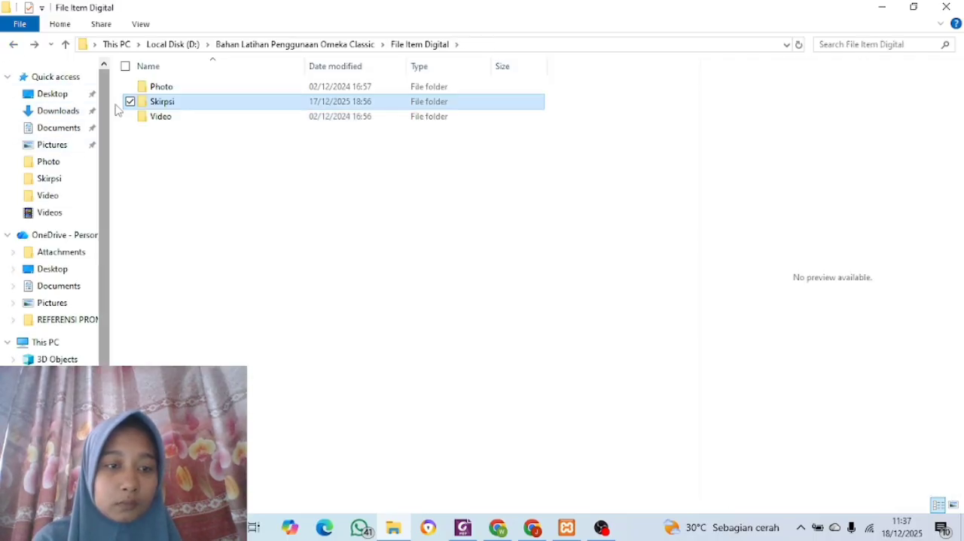
{"action": "double_click", "coordinate": [179, 119]}
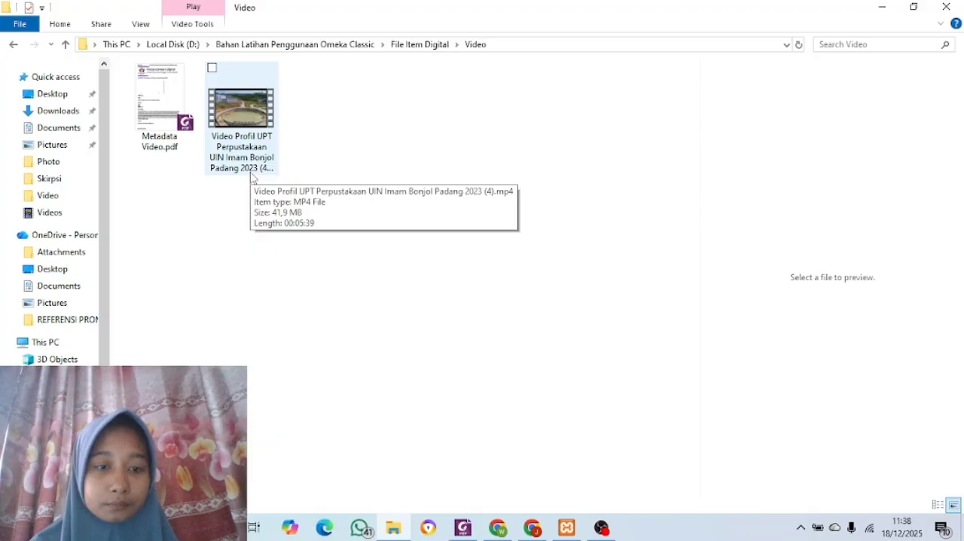
Start a new Omeka item and compare its maximum upload file size with the size of the UPT Perpustakaan profile video
{"action": "left_click", "coordinate": [533, 530]}
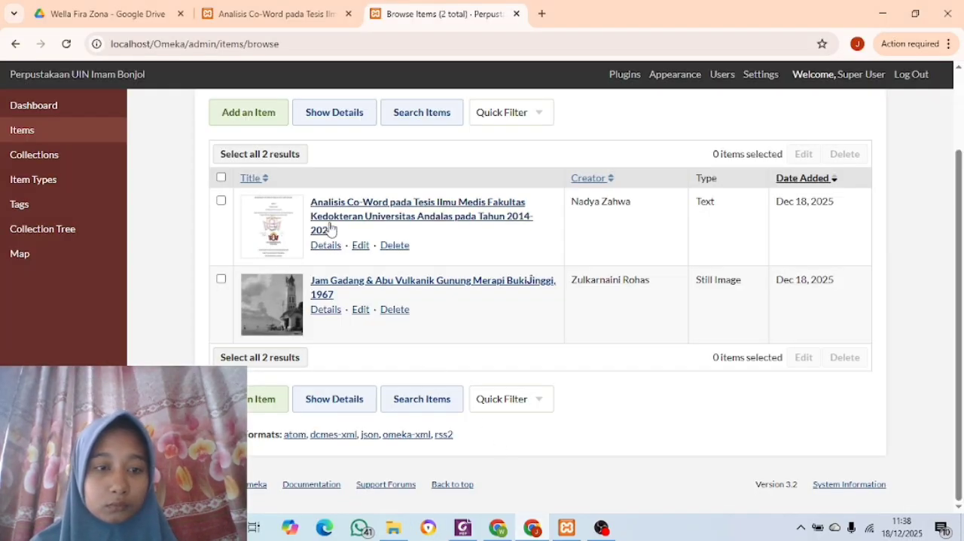
{"action": "left_click", "coordinate": [245, 119]}
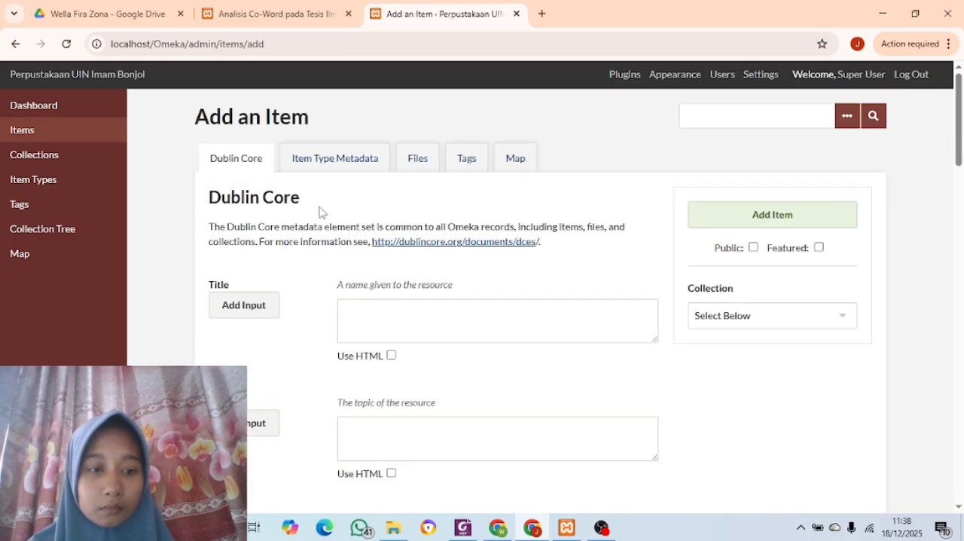
{"action": "left_click", "coordinate": [410, 165]}
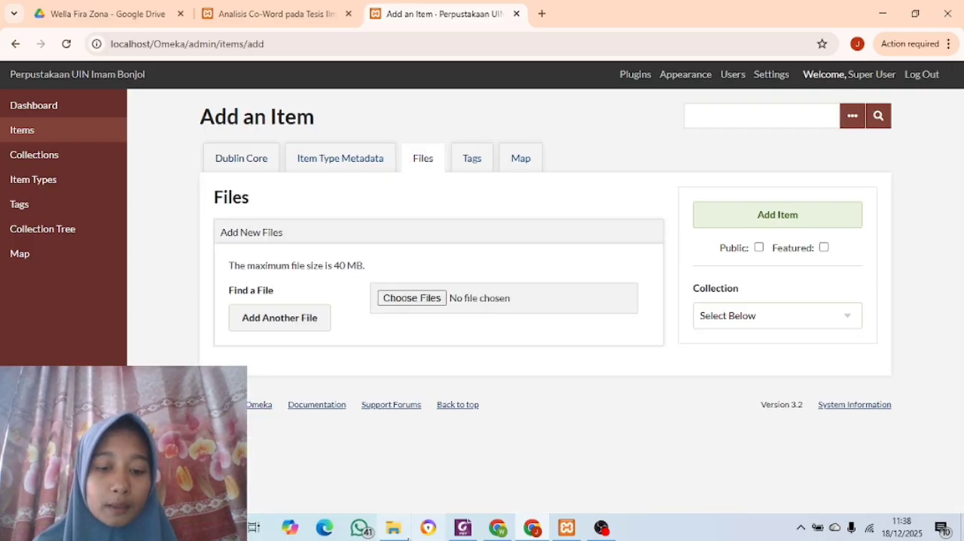
{"action": "left_click", "coordinate": [403, 534]}
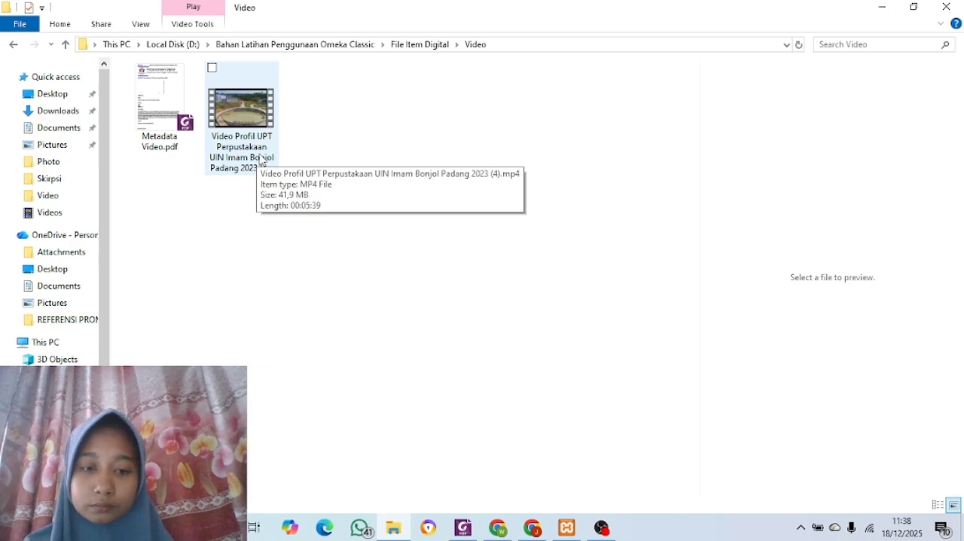
{"action": "left_click", "coordinate": [535, 530]}
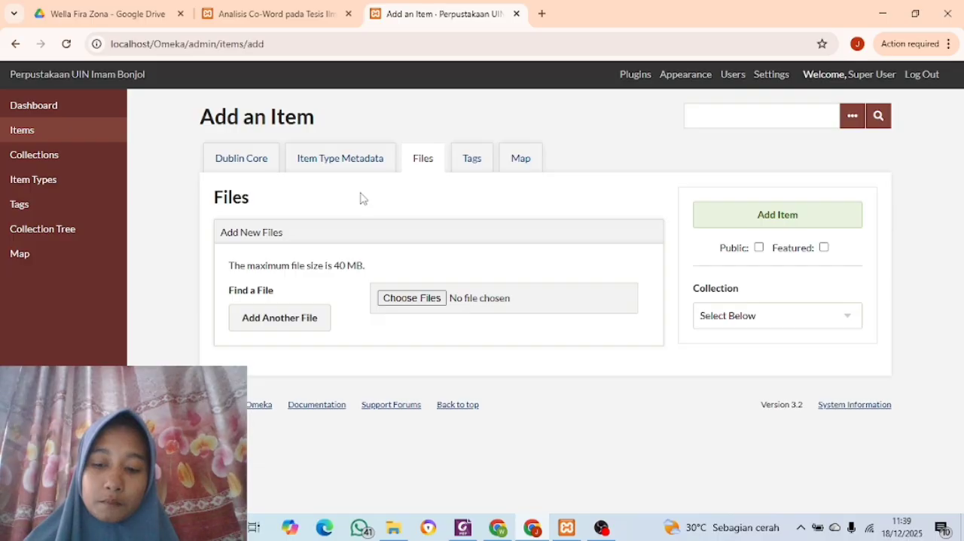
Switch to File Explorer and open php.ini from the xampp\php folder on drive C: in Notepad++
{"action": "left_click", "coordinate": [393, 529]}
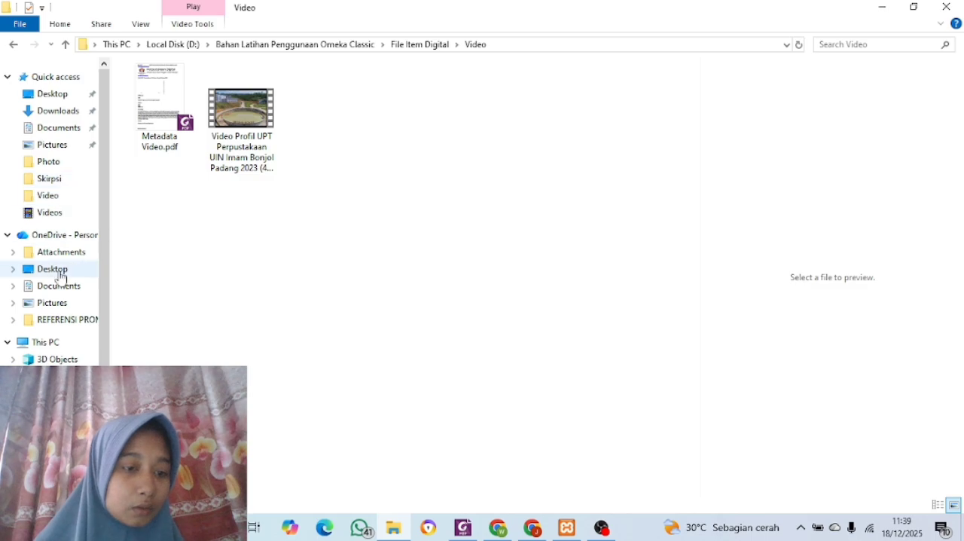
{"action": "left_click", "coordinate": [63, 478]}
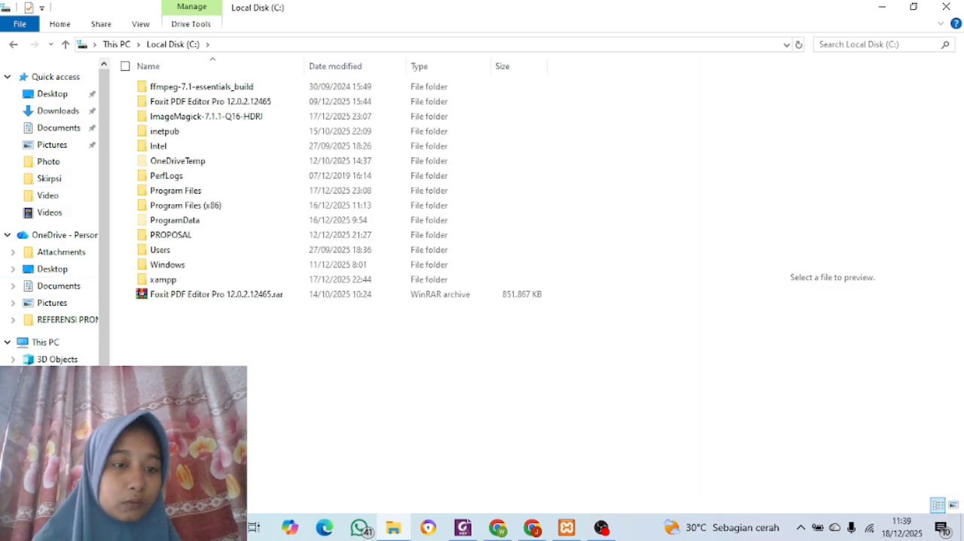
{"action": "double_click", "coordinate": [183, 280]}
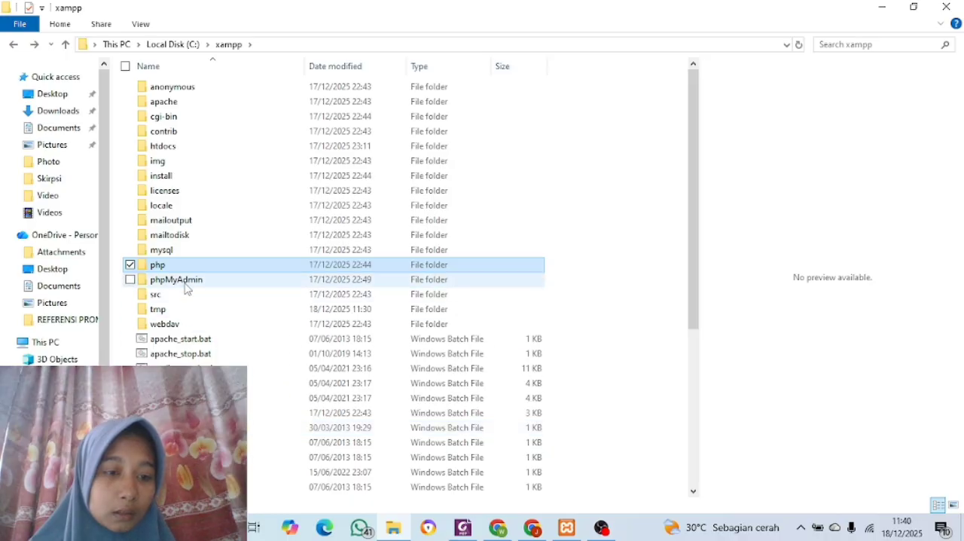
{"action": "double_click", "coordinate": [186, 271]}
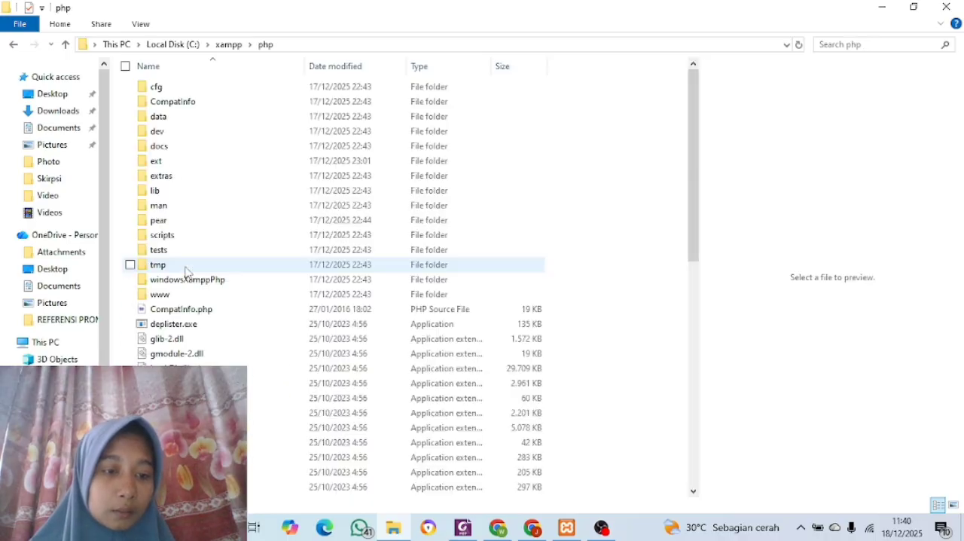
{"action": "scroll", "coordinate": [186, 272], "scroll_direction": "down", "scroll_amount": 4}
{"action": "scroll", "coordinate": [189, 272], "scroll_direction": "down", "scroll_amount": 5}
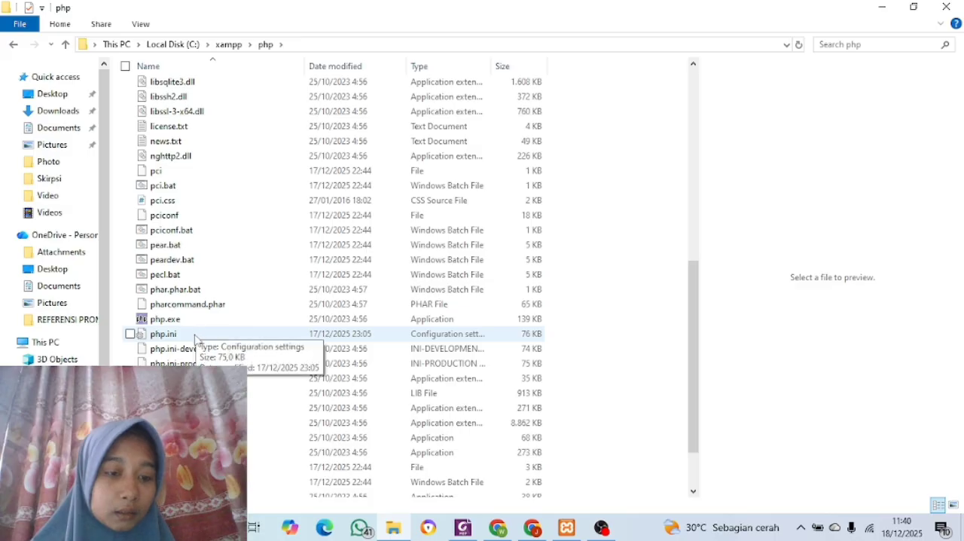
{"action": "left_click", "coordinate": [197, 335]}
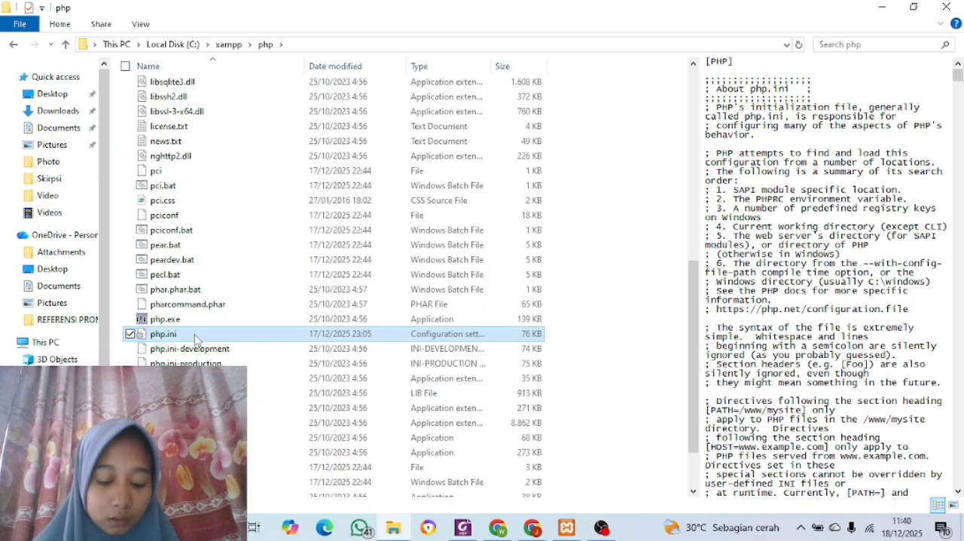
{"action": "right_click", "coordinate": [194, 335]}
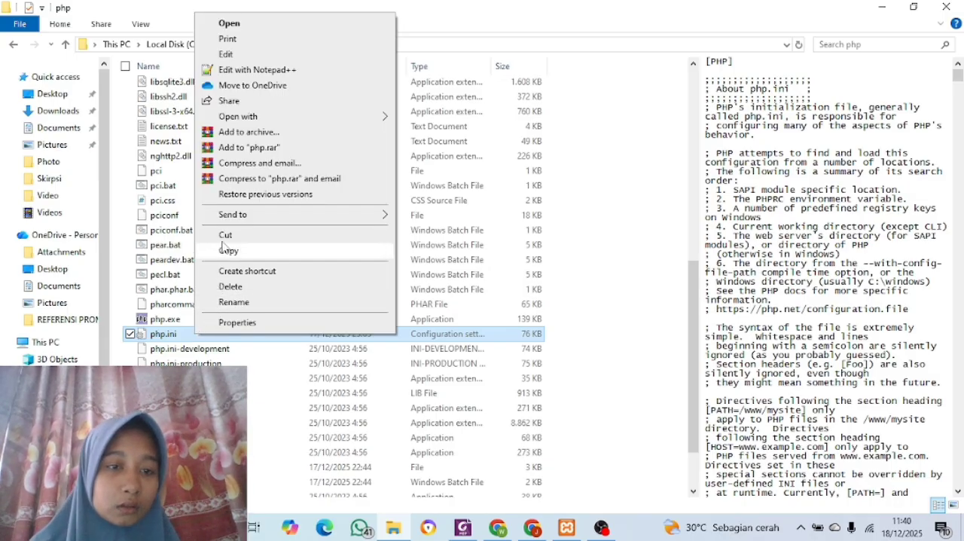
{"action": "left_click", "coordinate": [240, 70]}
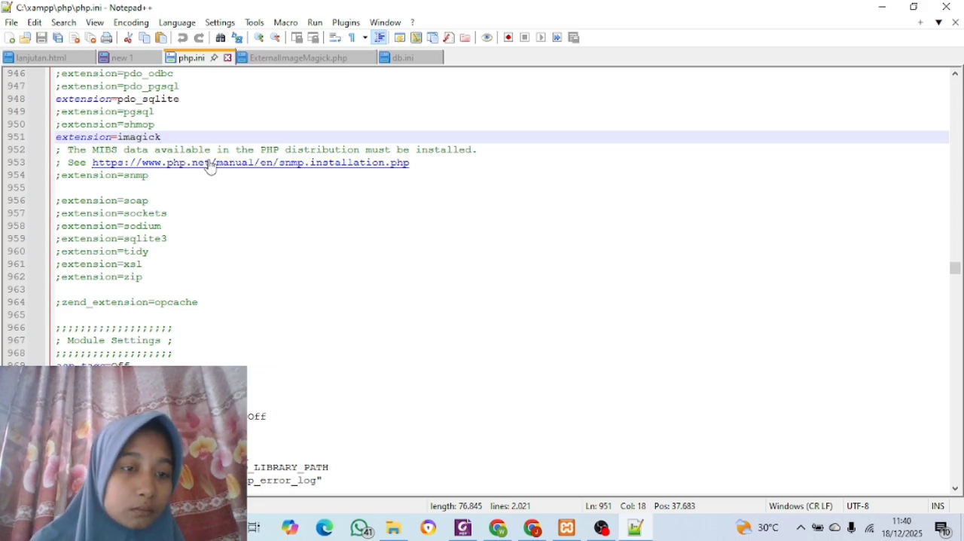
Search php.ini for "max" and go through the matches to the post_max_size directive
{"action": "left_click", "coordinate": [393, 189]}
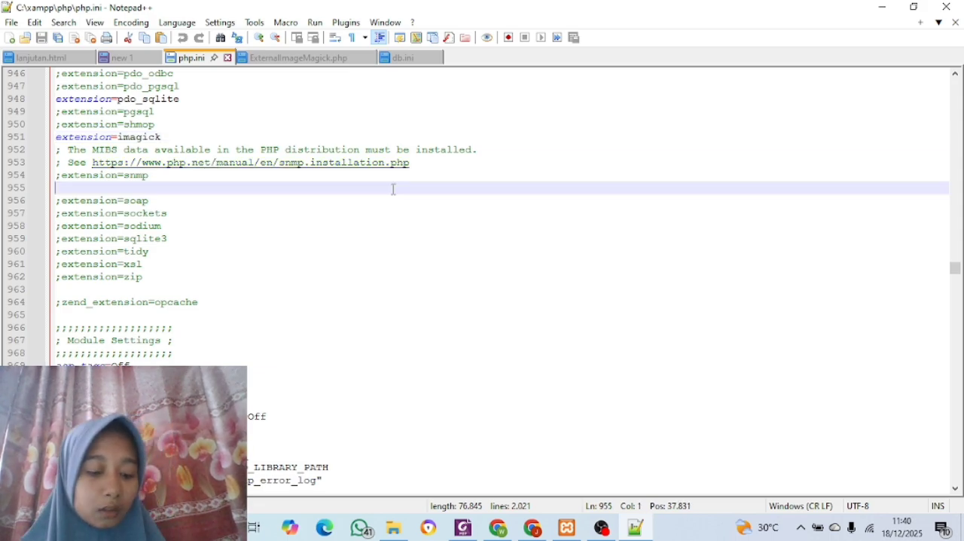
{"action": "key", "text": "ctrl+f"}
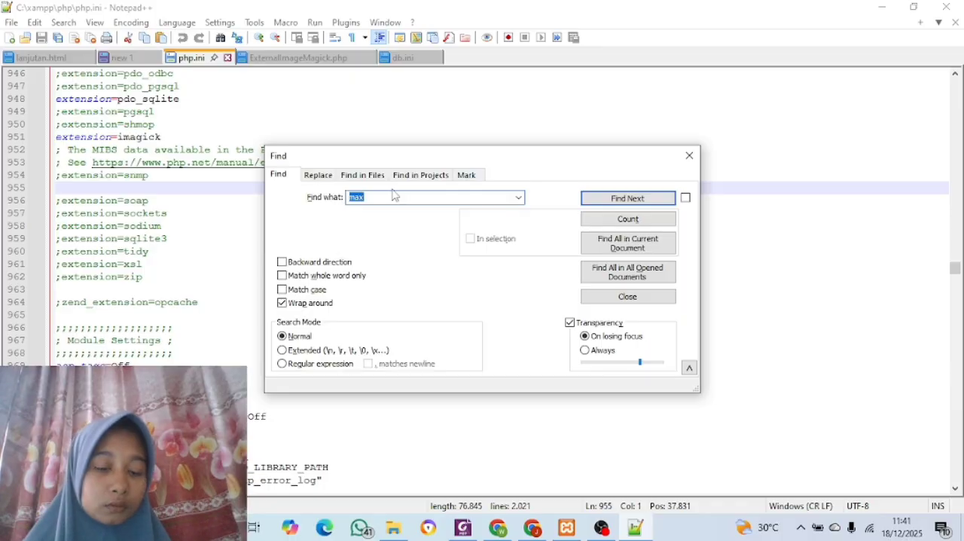
{"action": "left_click", "coordinate": [402, 197]}
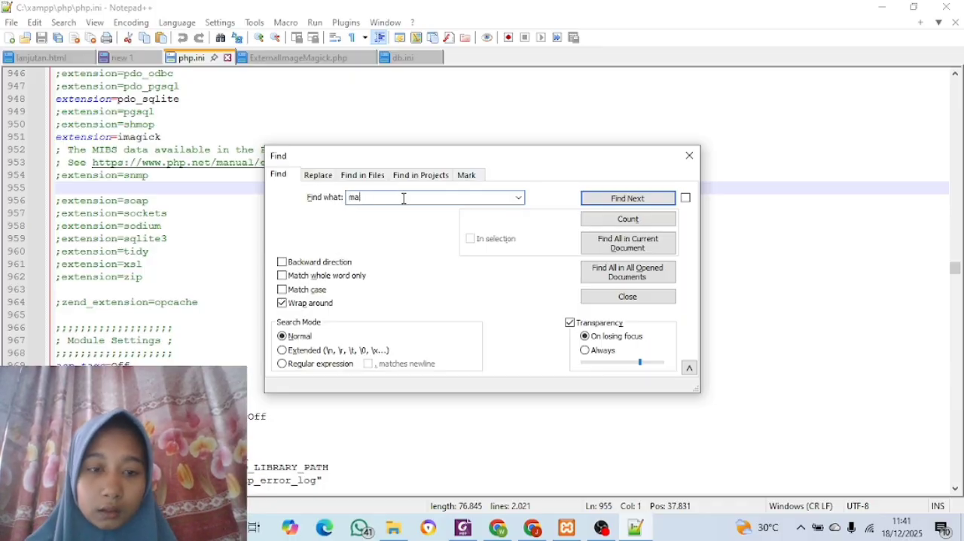
{"action": "key", "text": "BackSpace"}
{"action": "key", "text": "BackSpace"}
{"action": "type", "text": "max"}
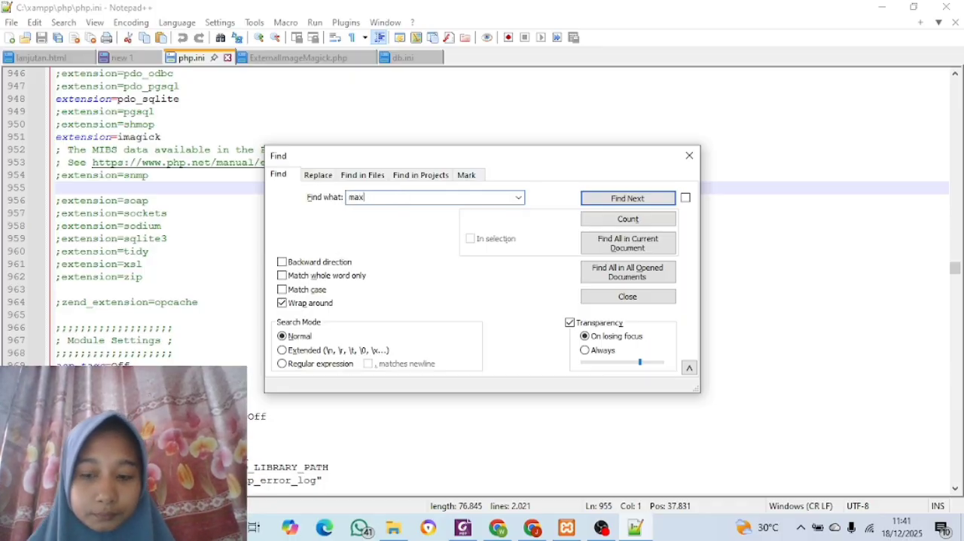
{"action": "left_click", "coordinate": [596, 199]}
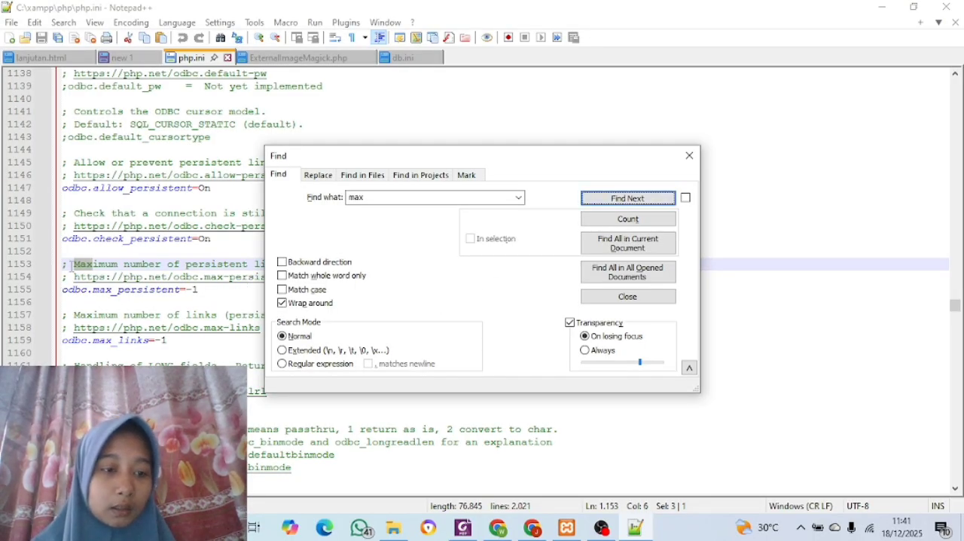
{"action": "scroll", "coordinate": [102, 281], "scroll_direction": "down", "scroll_amount": 3}
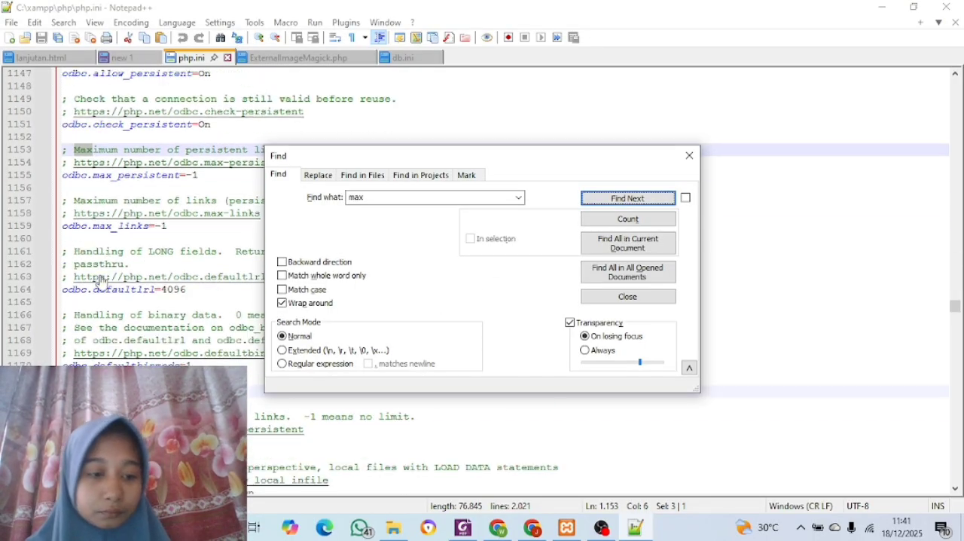
{"action": "scroll", "coordinate": [102, 281], "scroll_direction": "down", "scroll_amount": 10}
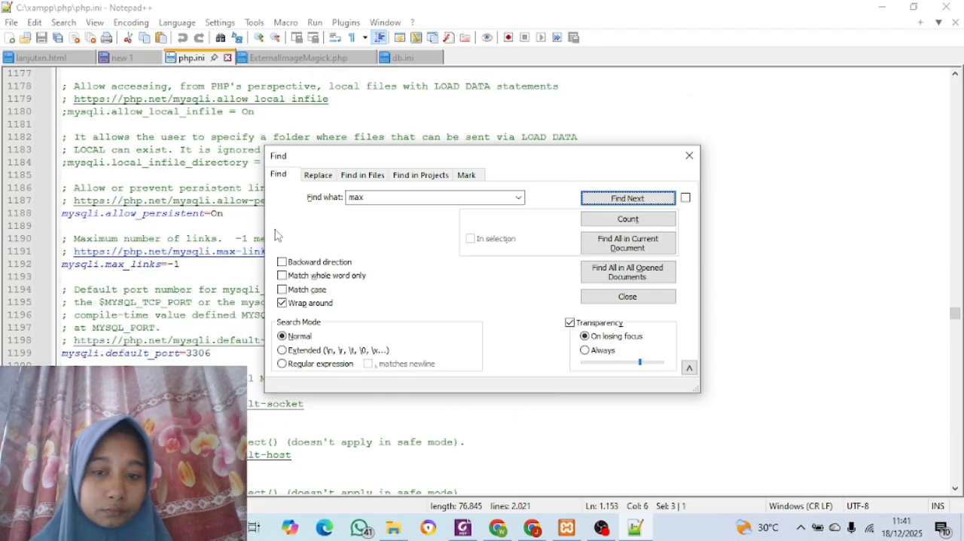
{"action": "left_click", "coordinate": [603, 203]}
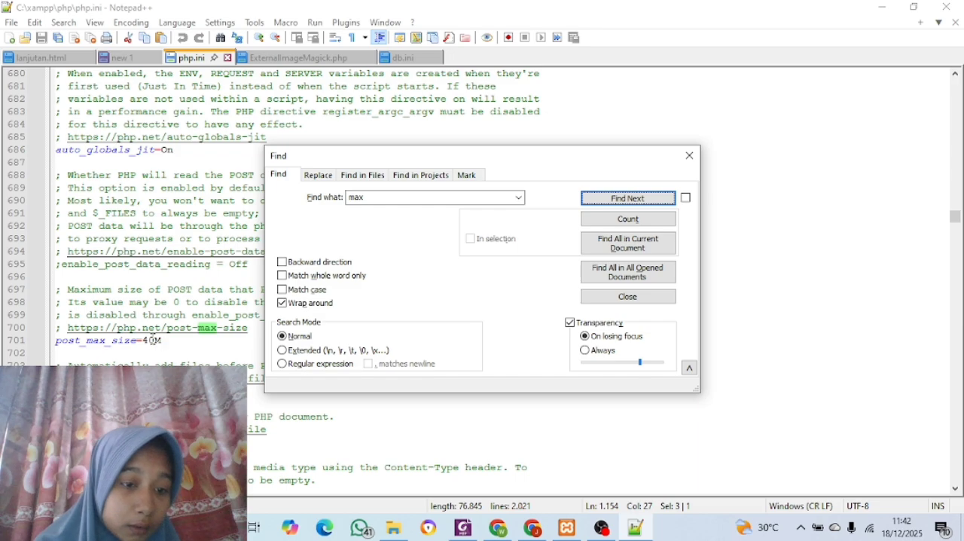
Set the post_max_size directive in php.ini to 65M
{"action": "left_click", "coordinate": [155, 341]}
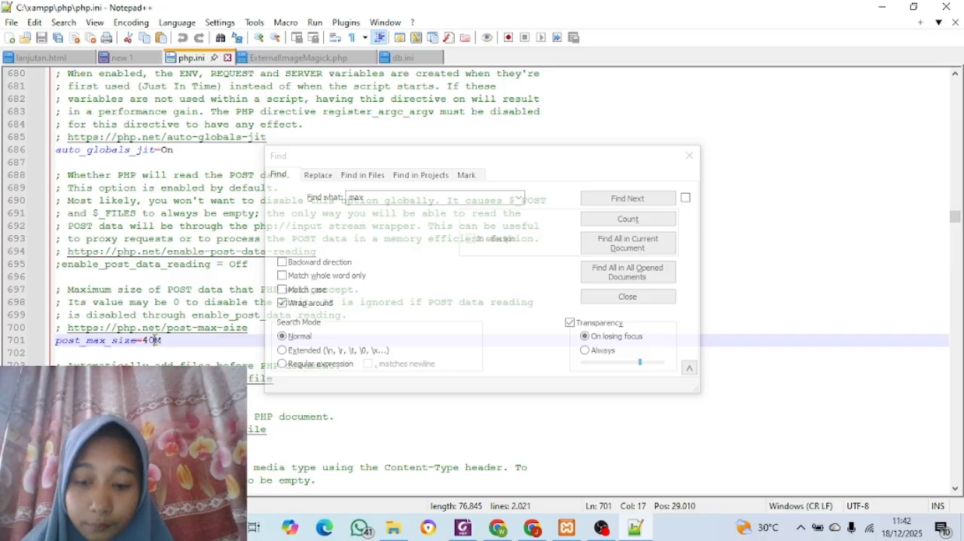
{"action": "key", "text": "BackSpace"}
{"action": "key", "text": "BackSpace"}
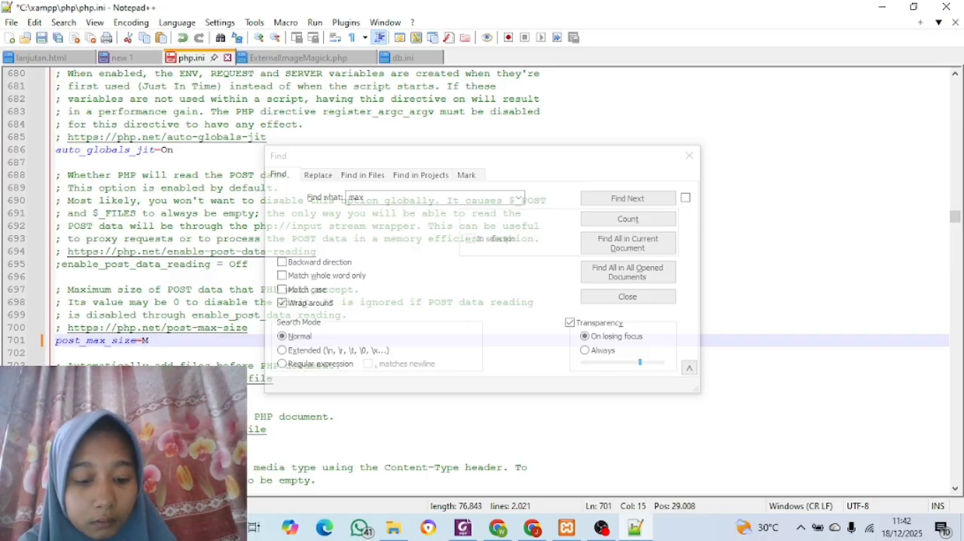
{"action": "type", "text": "65"}
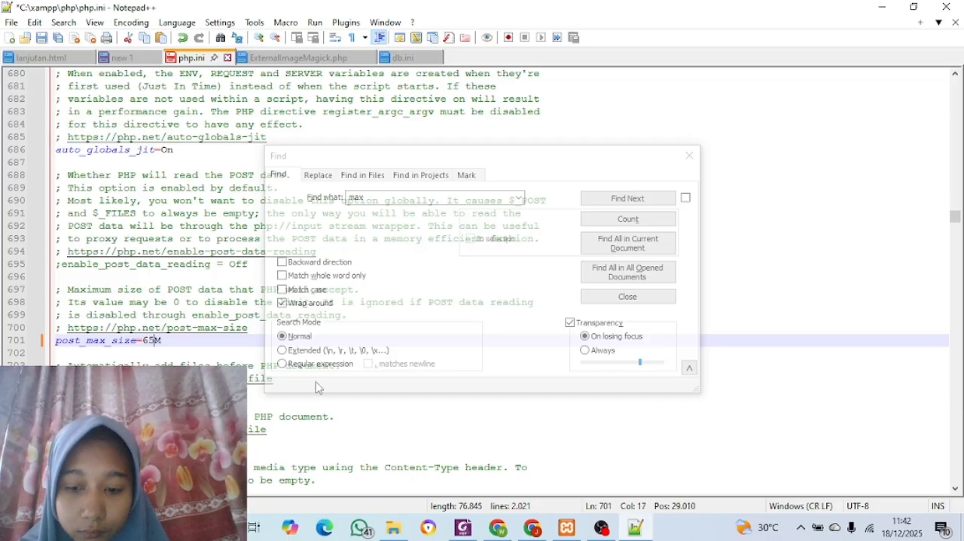
Find the upload_max_filesize directive in php.ini, set it to 65M and save the file
{"action": "left_click", "coordinate": [624, 199]}
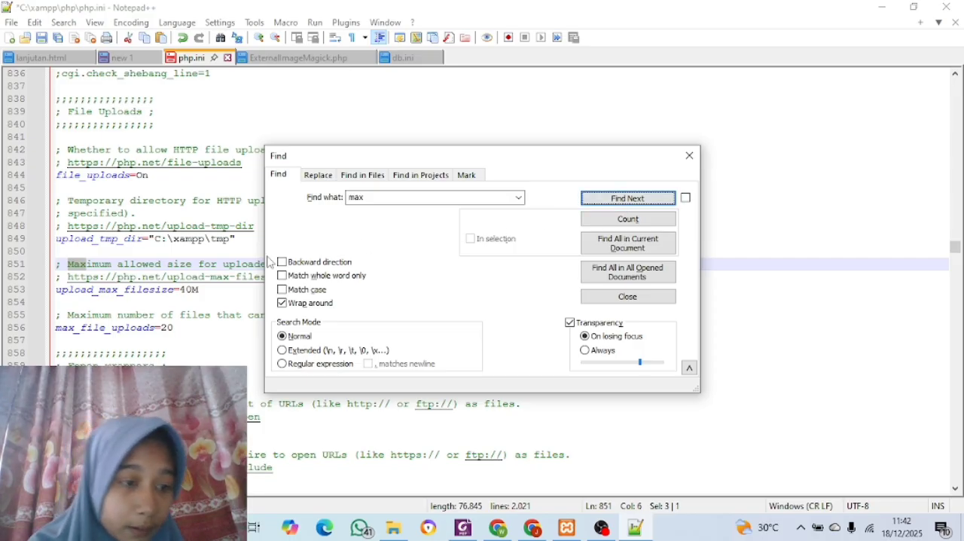
{"action": "left_click", "coordinate": [192, 291]}
{"action": "key", "text": "BackSpace"}
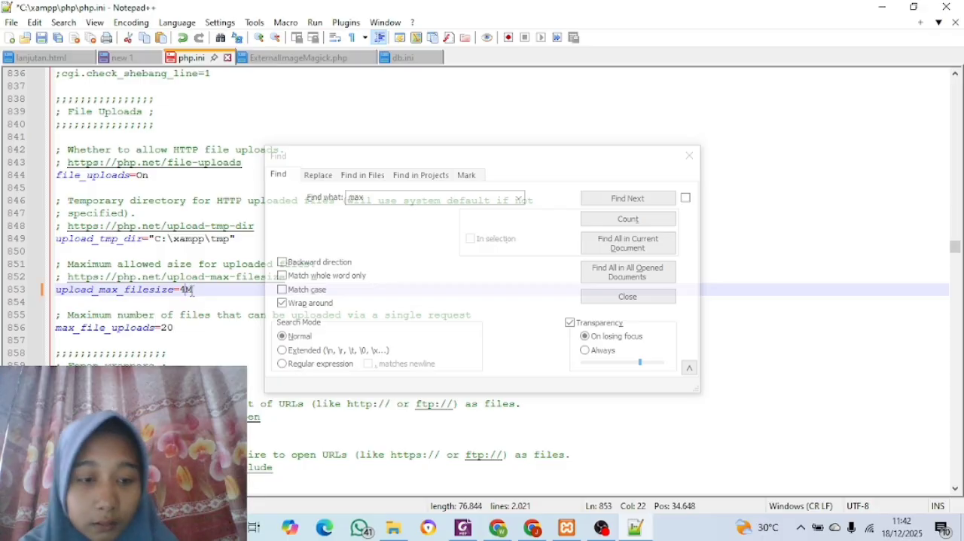
{"action": "key", "text": "BackSpace"}
{"action": "type", "text": "65"}
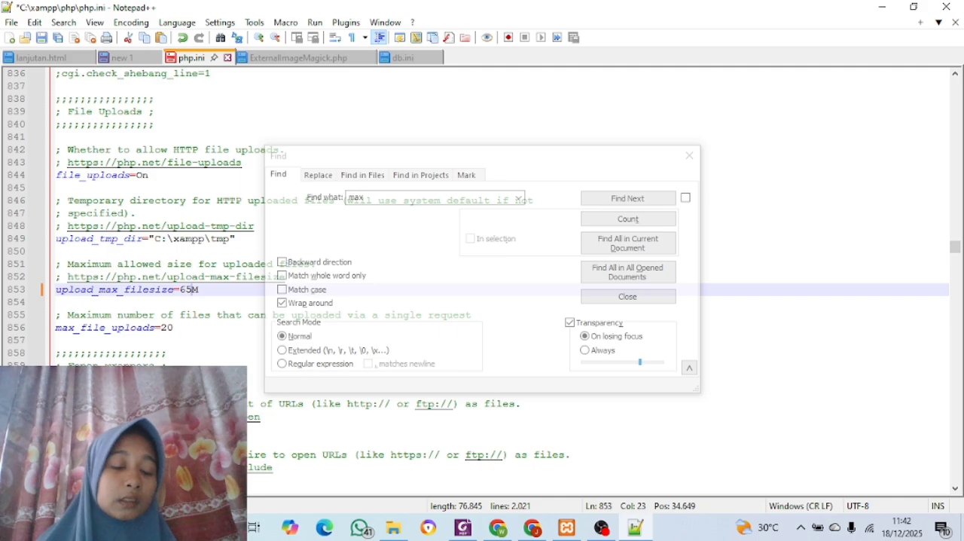
{"action": "scroll", "coordinate": [151, 279], "scroll_direction": "down", "scroll_amount": 1}
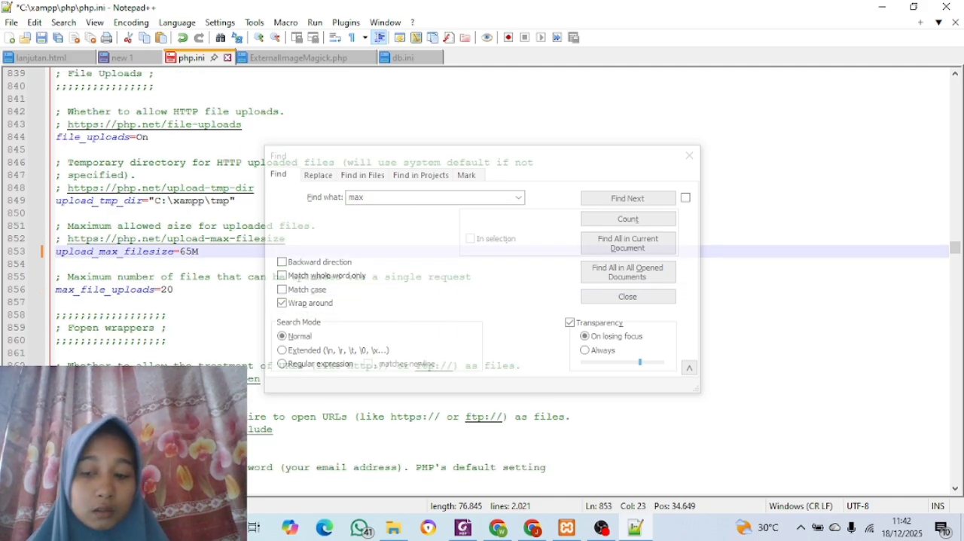
{"action": "left_click", "coordinate": [689, 156]}
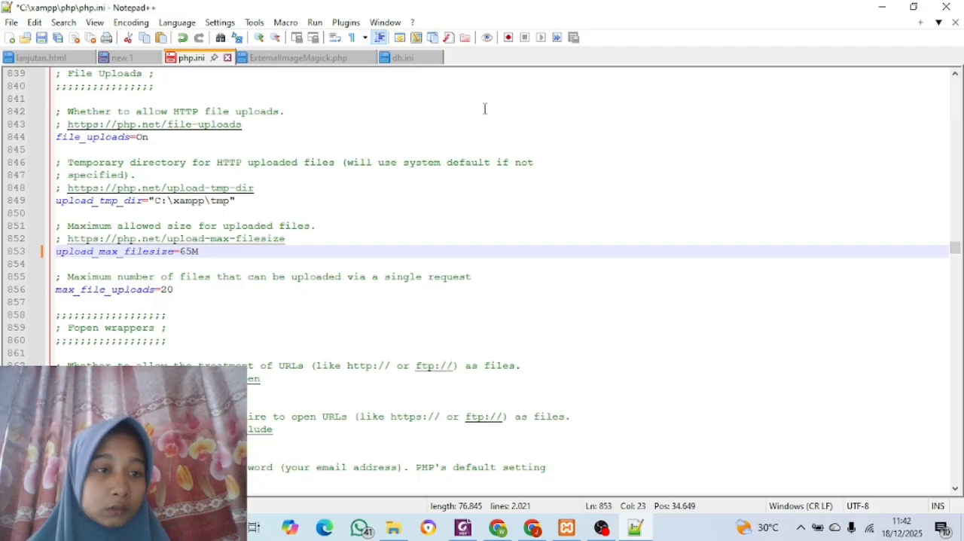
{"action": "left_click", "coordinate": [41, 38]}
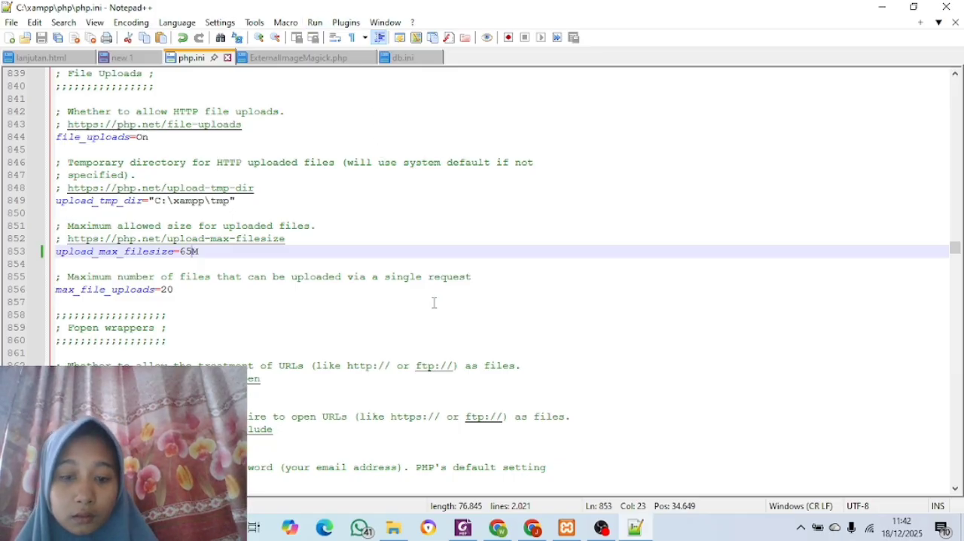
Switch to the XAMPP Control Panel and restart the Apache module
{"action": "left_click", "coordinate": [566, 530]}
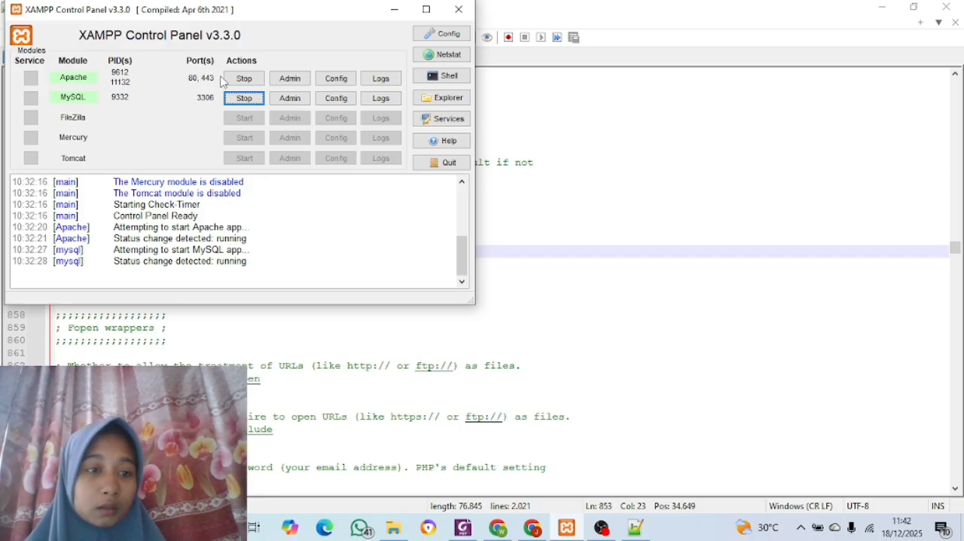
{"action": "left_click", "coordinate": [245, 79]}
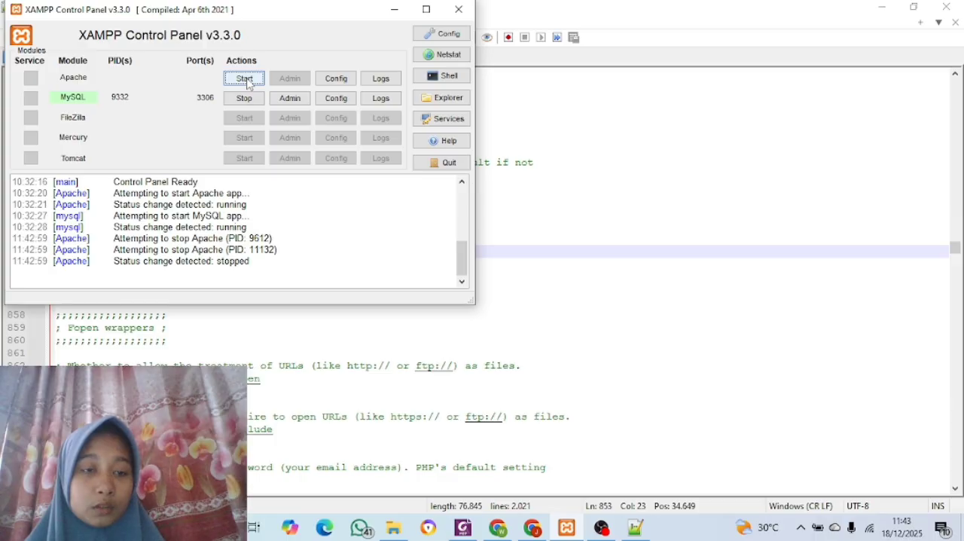
{"action": "left_click", "coordinate": [246, 80]}
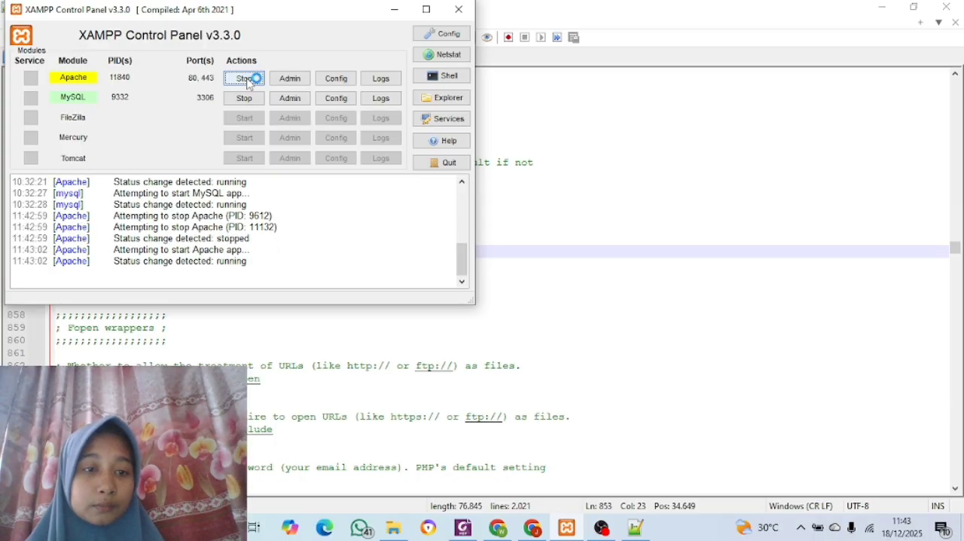
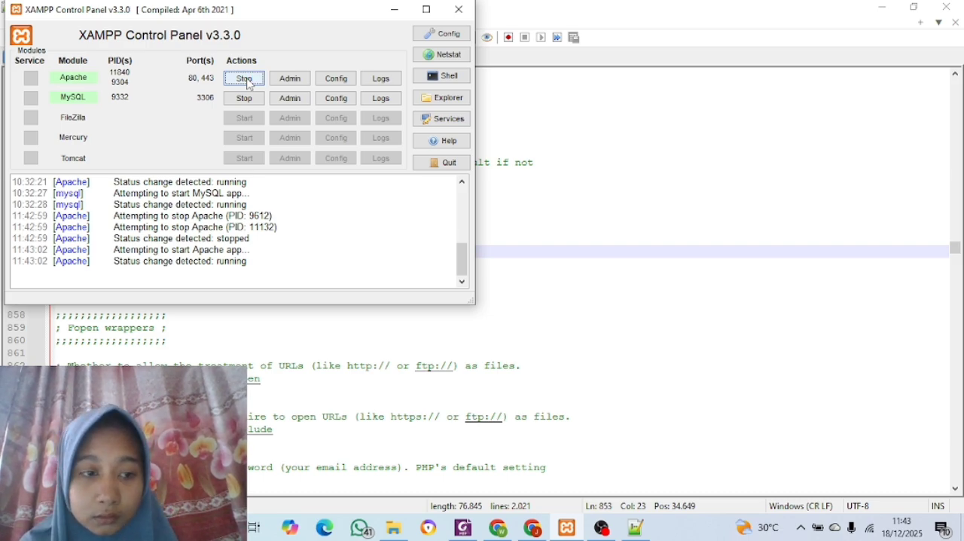
Switch to Chrome, reload the Add an Item page and check the maximum file size allowed for uploads
{"action": "left_click", "coordinate": [395, 10]}
{"action": "left_click", "coordinate": [530, 525]}
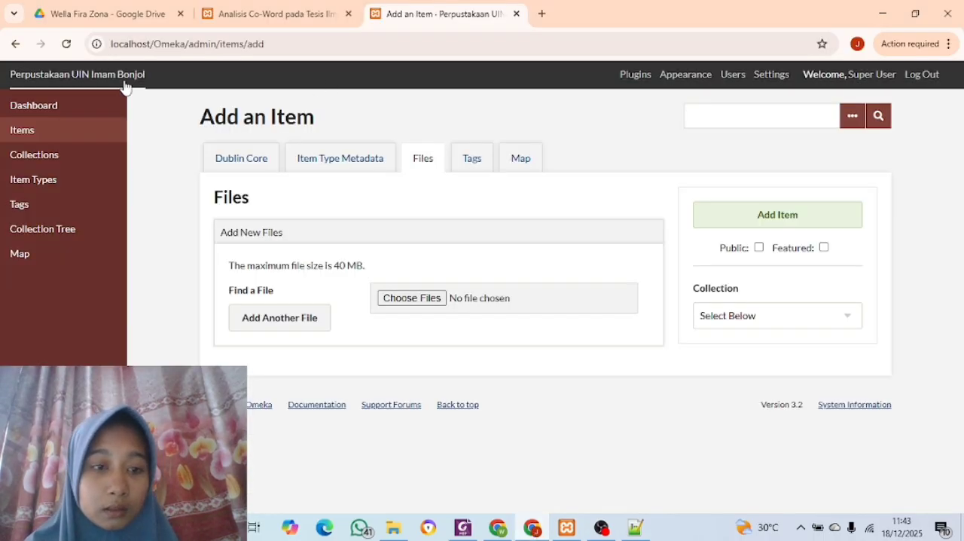
{"action": "left_click", "coordinate": [67, 45]}
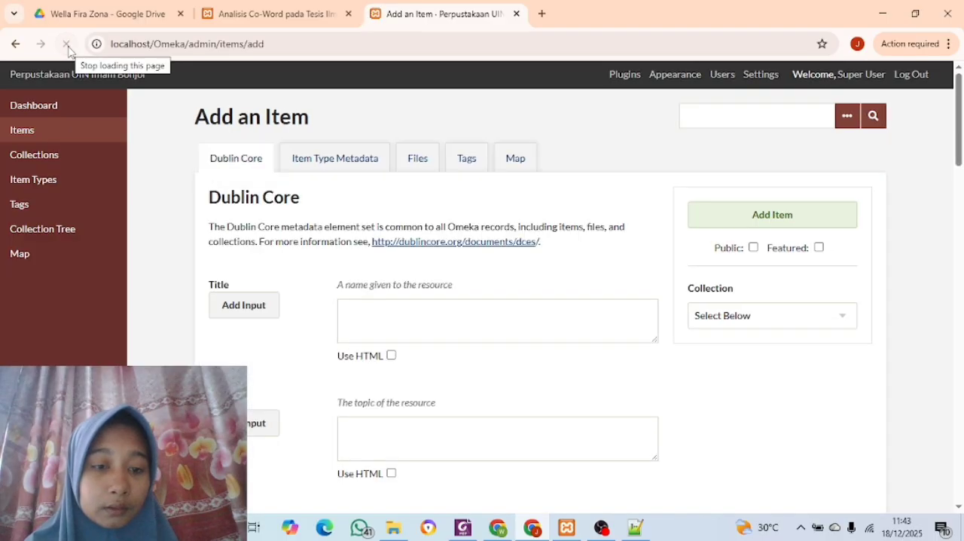
{"action": "left_click", "coordinate": [413, 162]}
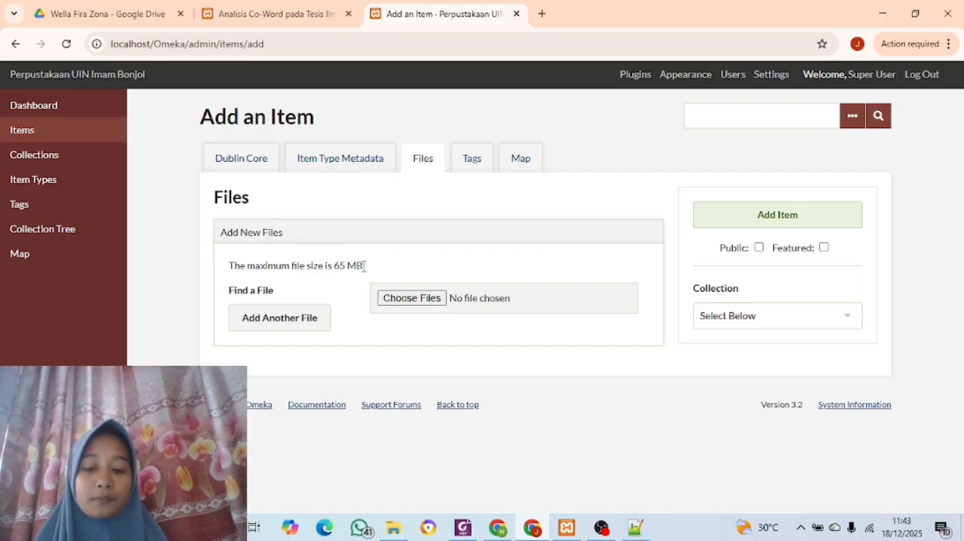
{"action": "left_click", "coordinate": [243, 159]}
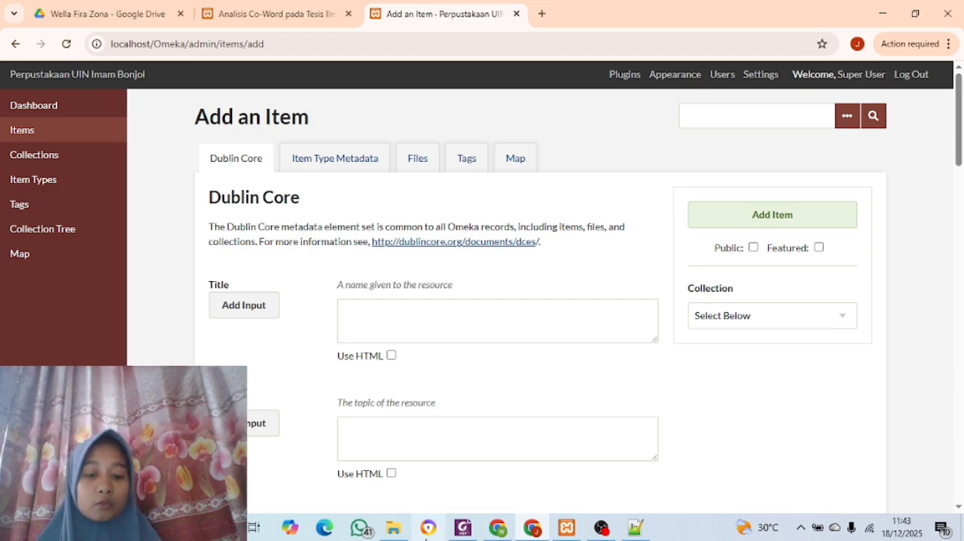
In File Explorer, open Metadata Video.pdf from D:\Bahan Latihan Penggunaan Omeka Classic\File Item Digital\Video
{"action": "left_click", "coordinate": [395, 529]}
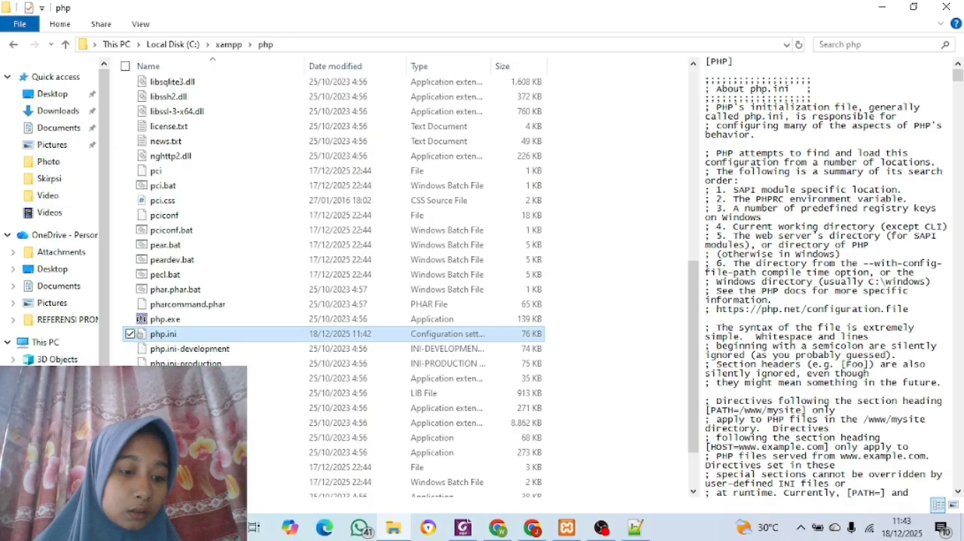
{"action": "left_click", "coordinate": [59, 494]}
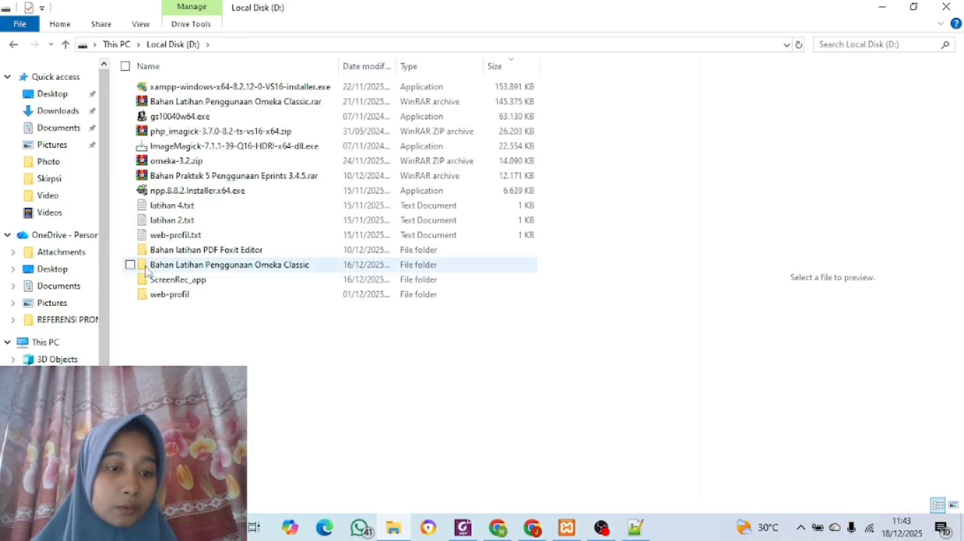
{"action": "left_click", "coordinate": [180, 269]}
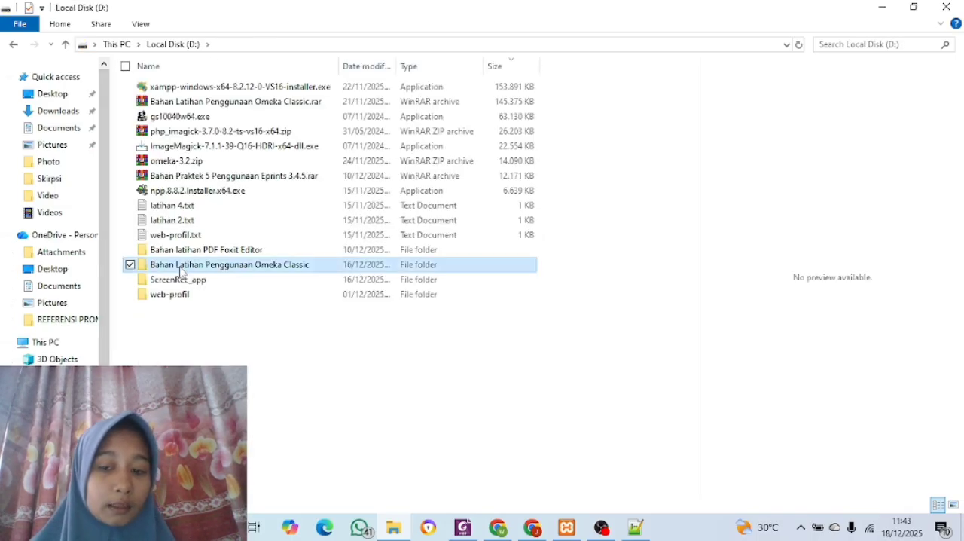
{"action": "left_click", "coordinate": [180, 268]}
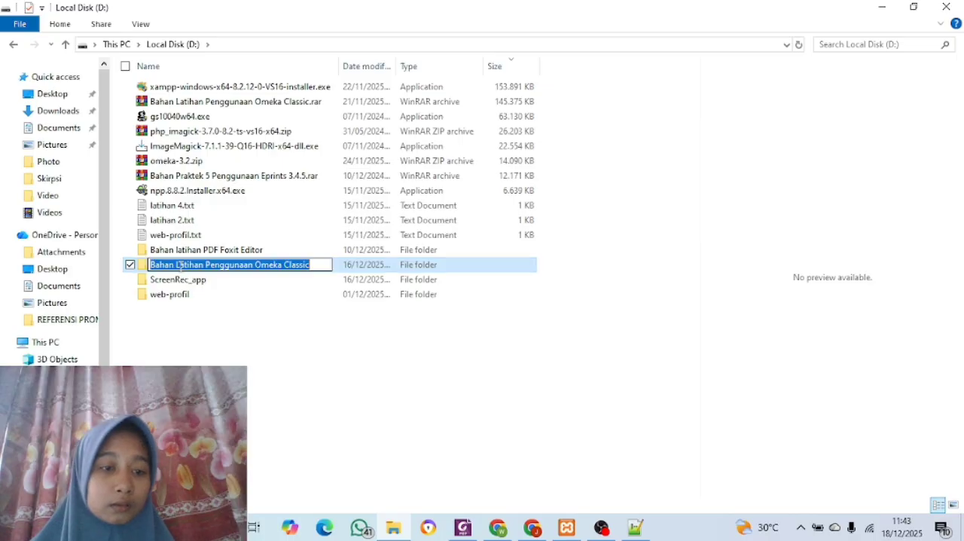
{"action": "left_click", "coordinate": [346, 270]}
{"action": "double_click", "coordinate": [347, 269]}
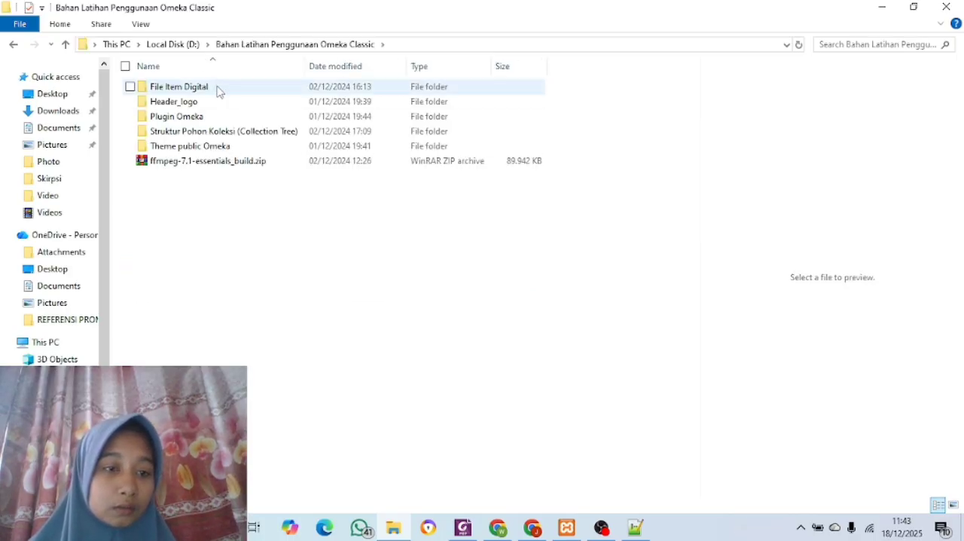
{"action": "double_click", "coordinate": [218, 88]}
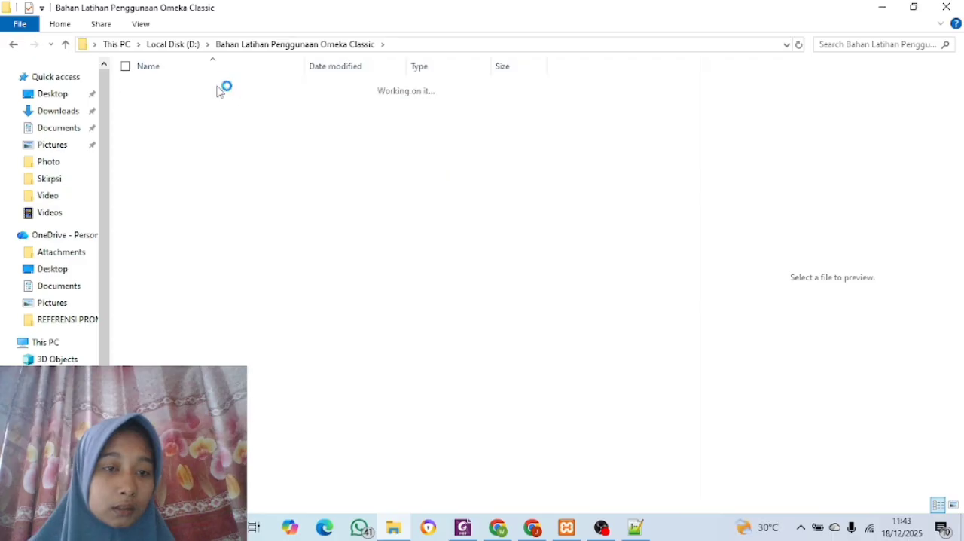
{"action": "double_click", "coordinate": [220, 116]}
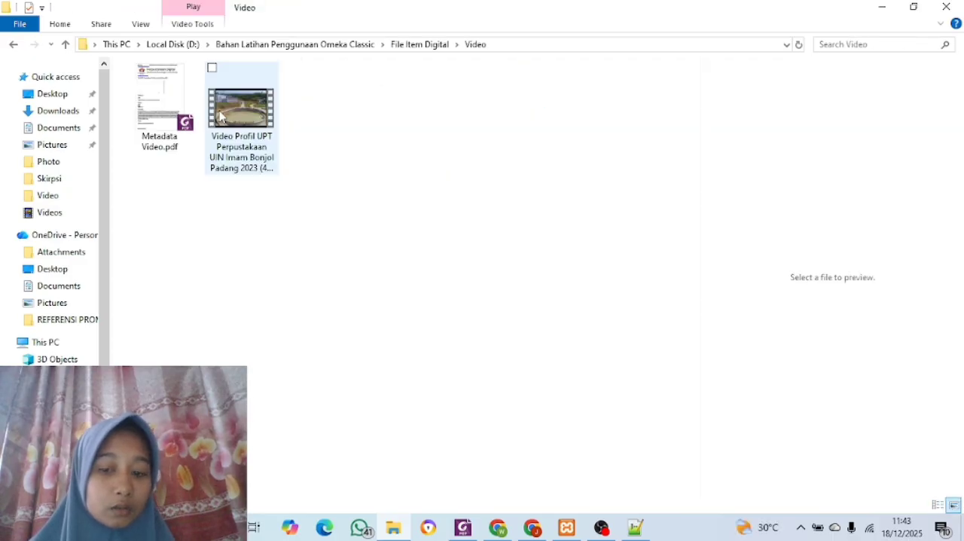
{"action": "double_click", "coordinate": [164, 95]}
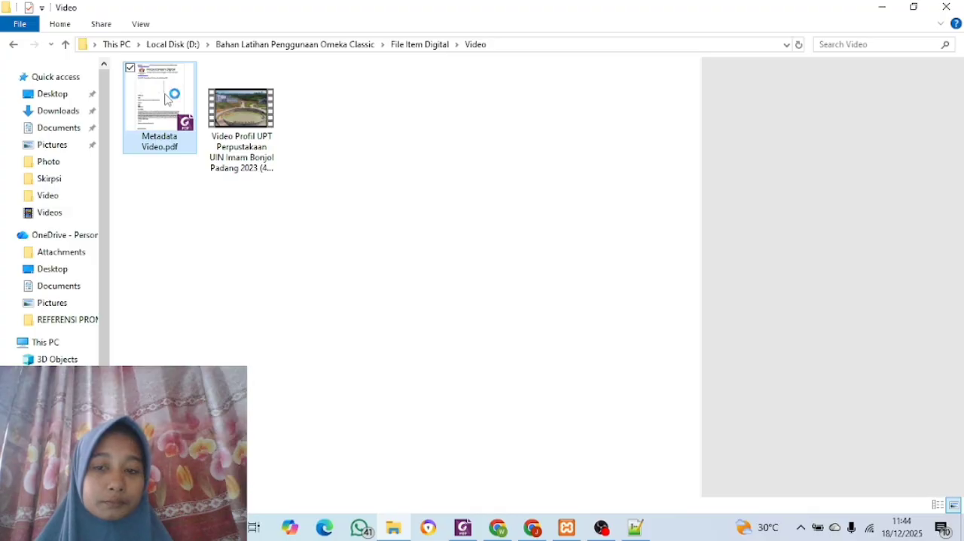
Copy the title "Profil UPT Perpustakaan UIN Imam Bonjol Padang 2023" from the metadata PDF into the item's Dublin Core Title in Chrome
{"action": "scroll", "coordinate": [373, 264], "scroll_direction": "down", "scroll_amount": 4}
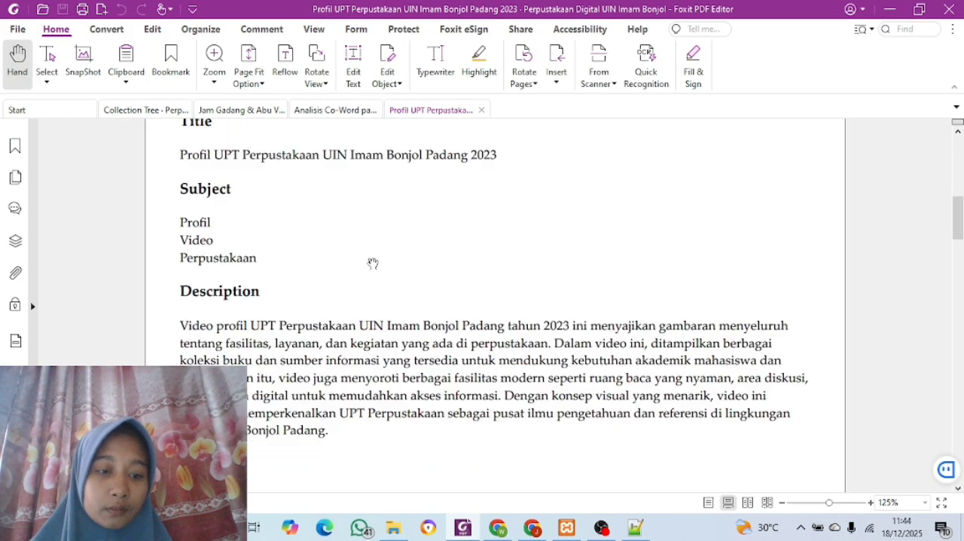
{"action": "scroll", "coordinate": [373, 263], "scroll_direction": "up", "scroll_amount": 1}
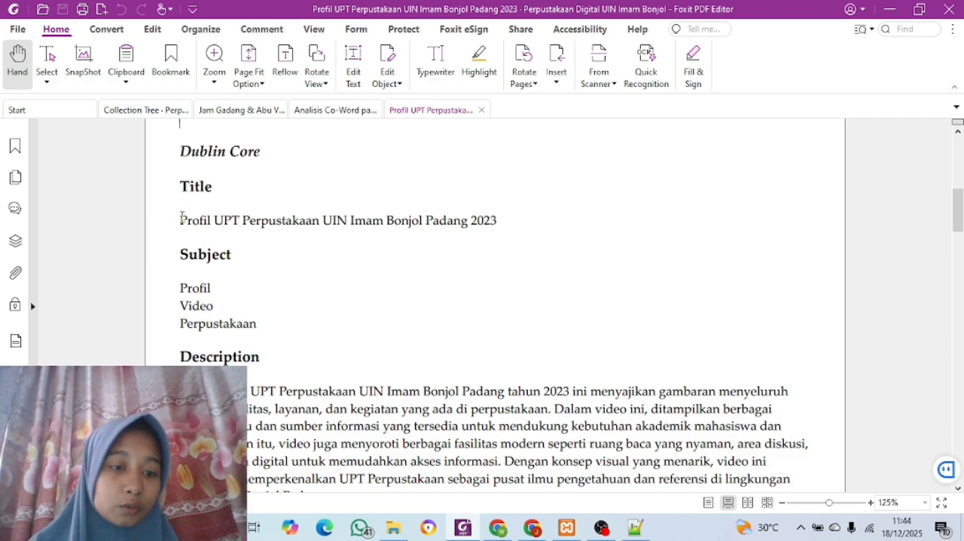
{"action": "left_click_drag", "start_coordinate": [181, 217], "coordinate": [503, 229]}
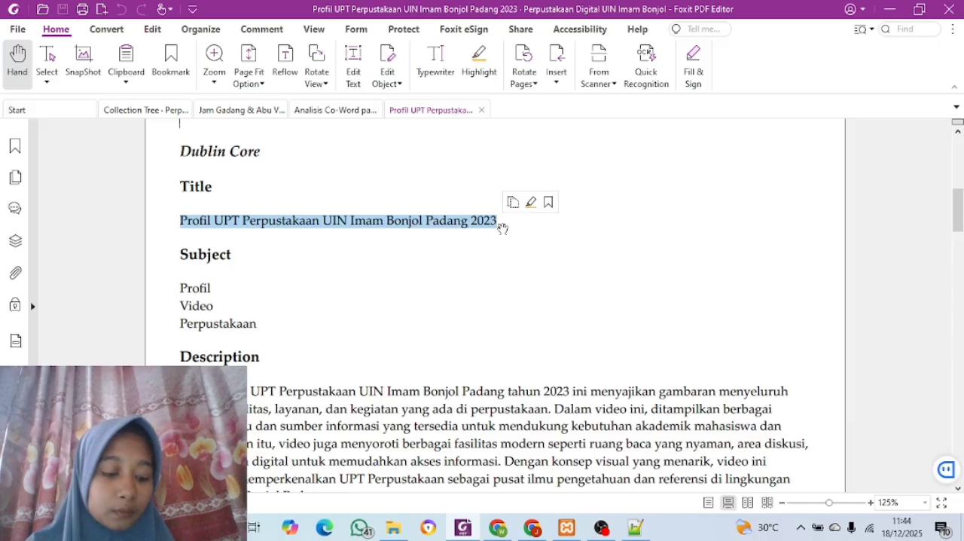
{"action": "key", "text": "ctrl+c"}
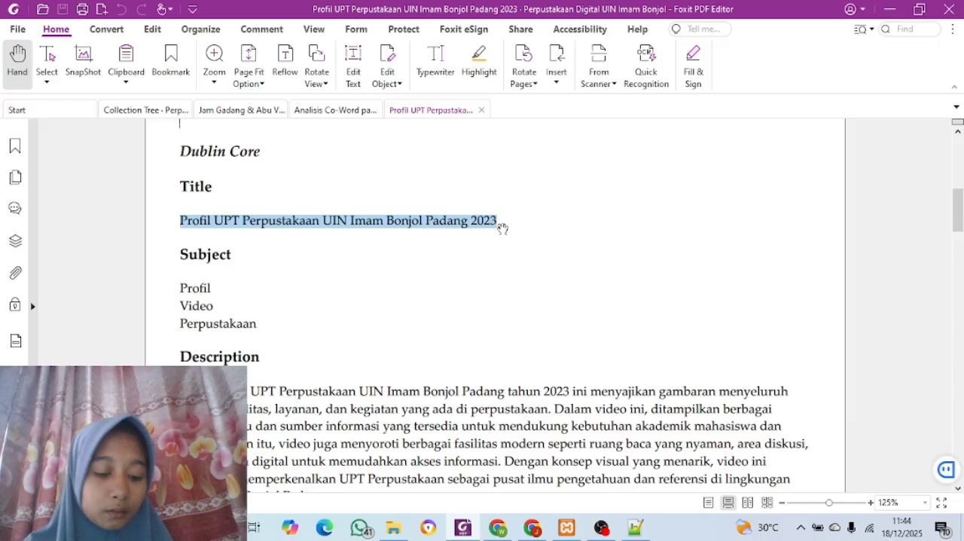
{"action": "left_click", "coordinate": [531, 527]}
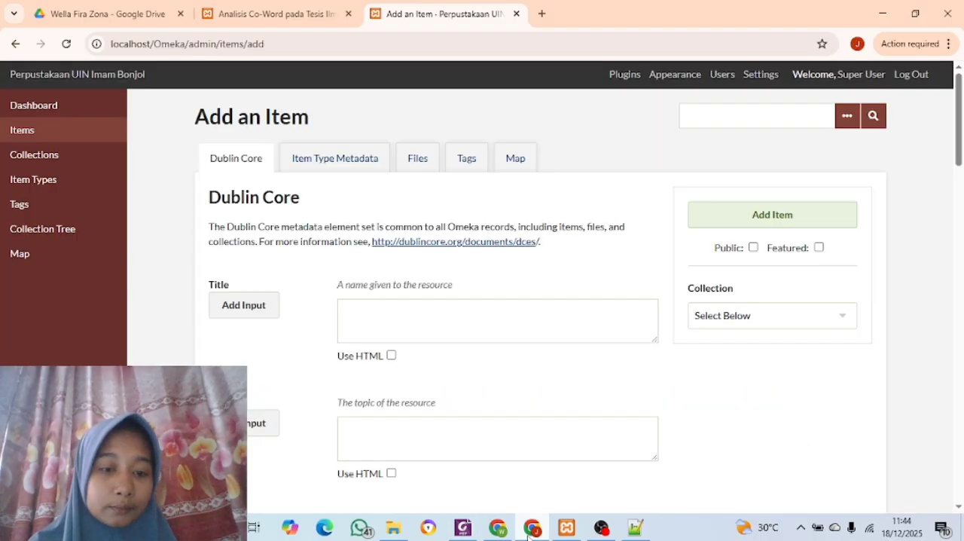
{"action": "left_click", "coordinate": [425, 324]}
{"action": "key", "text": "ctrl+v"}
Copy the first subject term "Profil" from the metadata PDF in Foxit PDF Editor into the item's Subject in Chrome
{"action": "scroll", "coordinate": [426, 324], "scroll_direction": "down", "scroll_amount": 2}
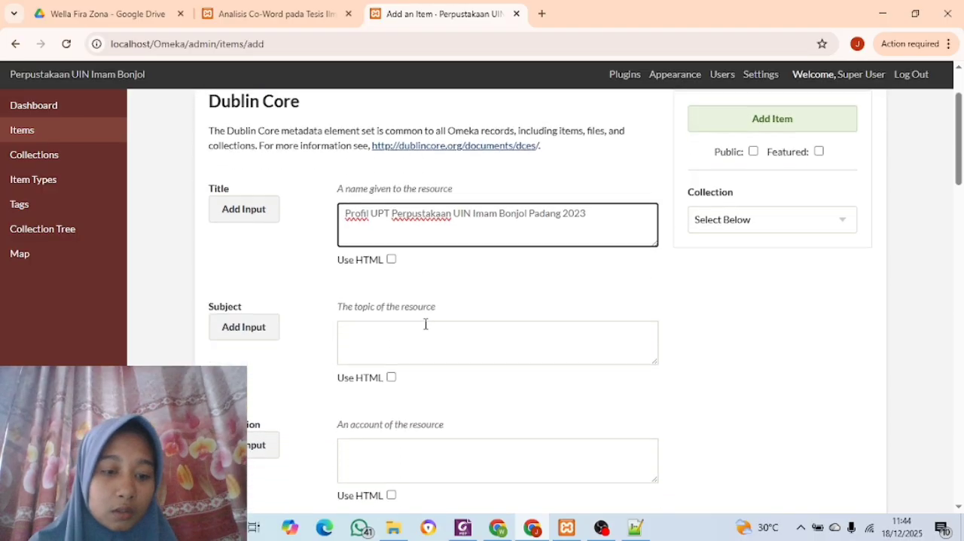
{"action": "left_click", "coordinate": [464, 530]}
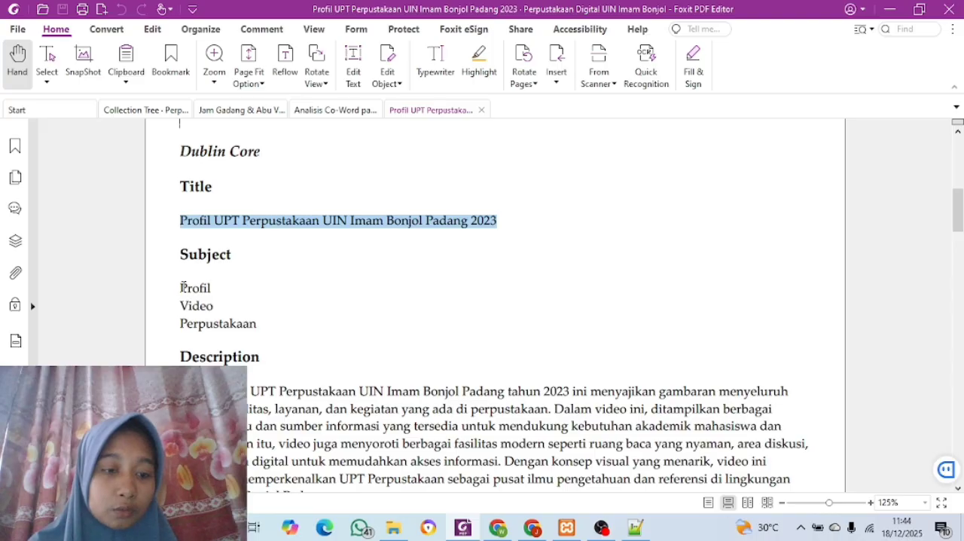
{"action": "left_click_drag", "start_coordinate": [180, 288], "coordinate": [218, 288]}
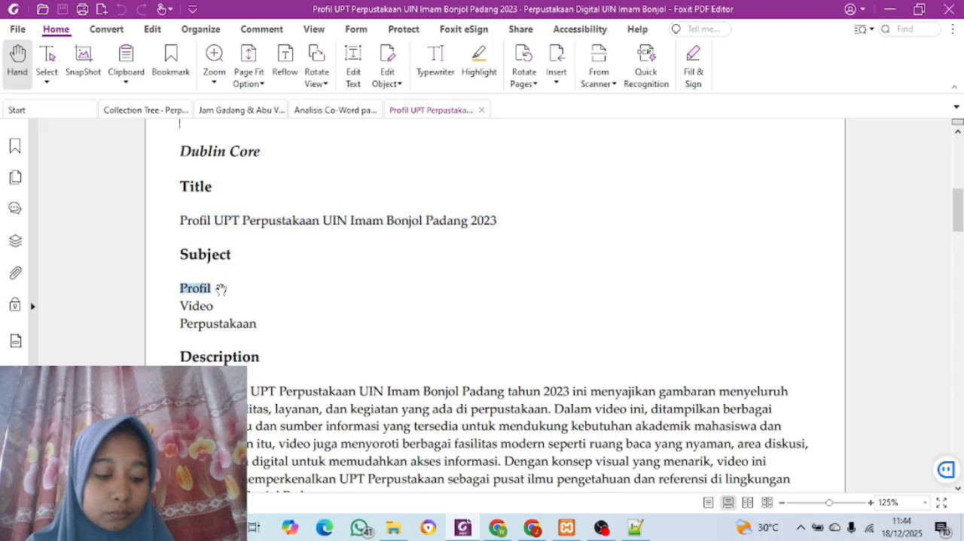
{"action": "key", "text": "ctrl+c"}
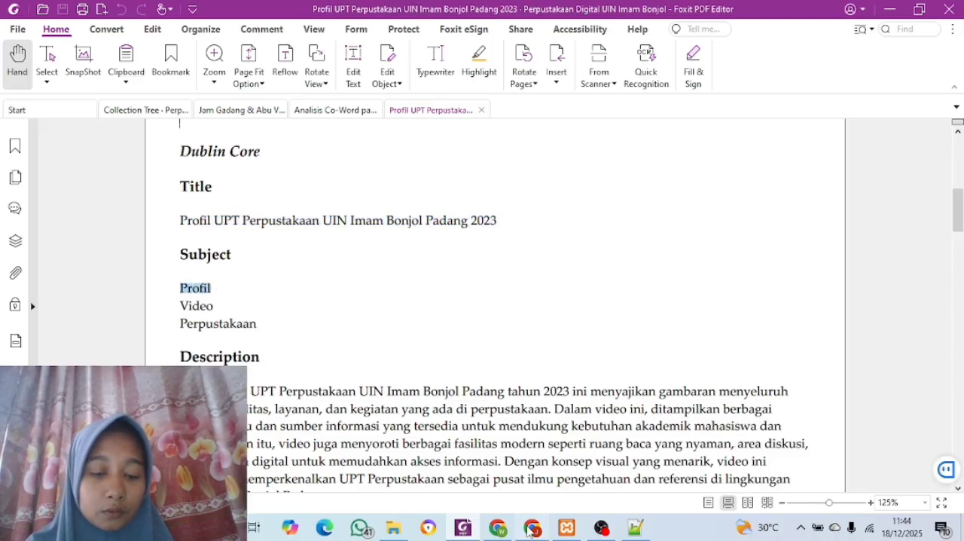
{"action": "left_click", "coordinate": [532, 528]}
{"action": "left_click", "coordinate": [374, 341]}
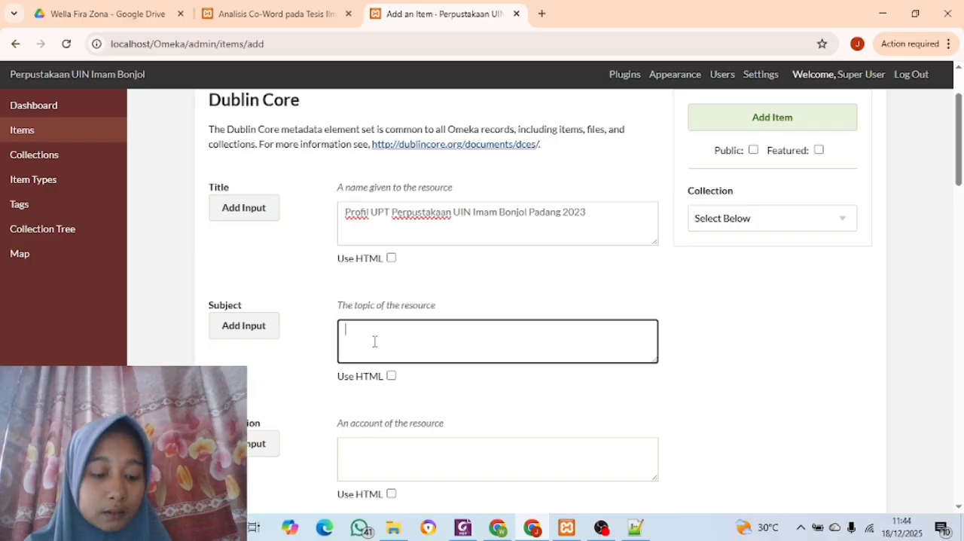
{"action": "key", "text": "ctrl+v"}
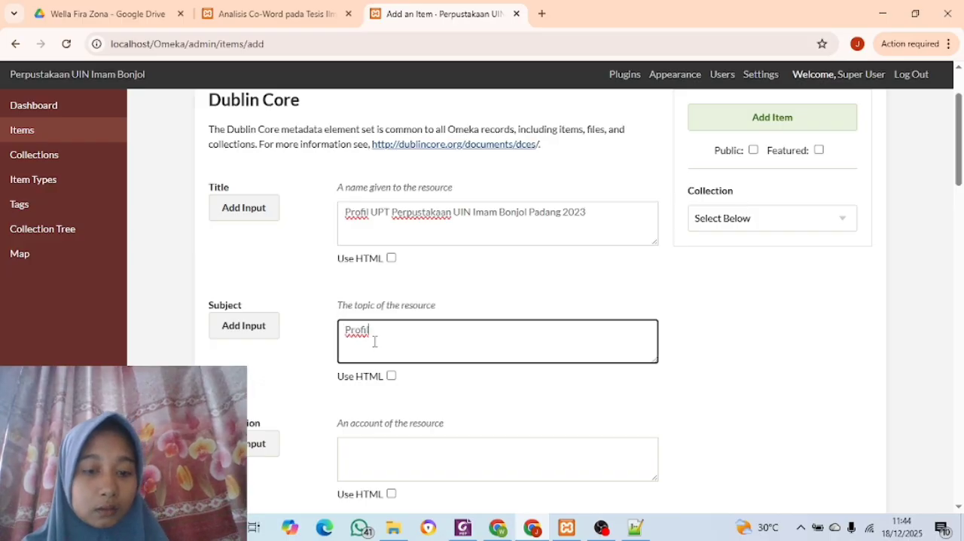
Add a second Subject entry to the item and fill it with "Video" copied from the metadata PDF
{"action": "left_click", "coordinate": [263, 334]}
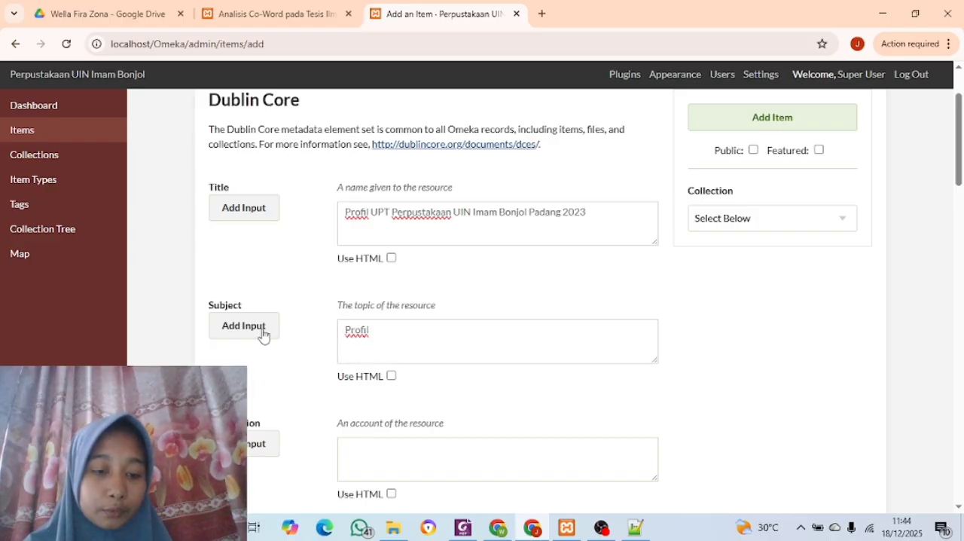
{"action": "left_click", "coordinate": [463, 528]}
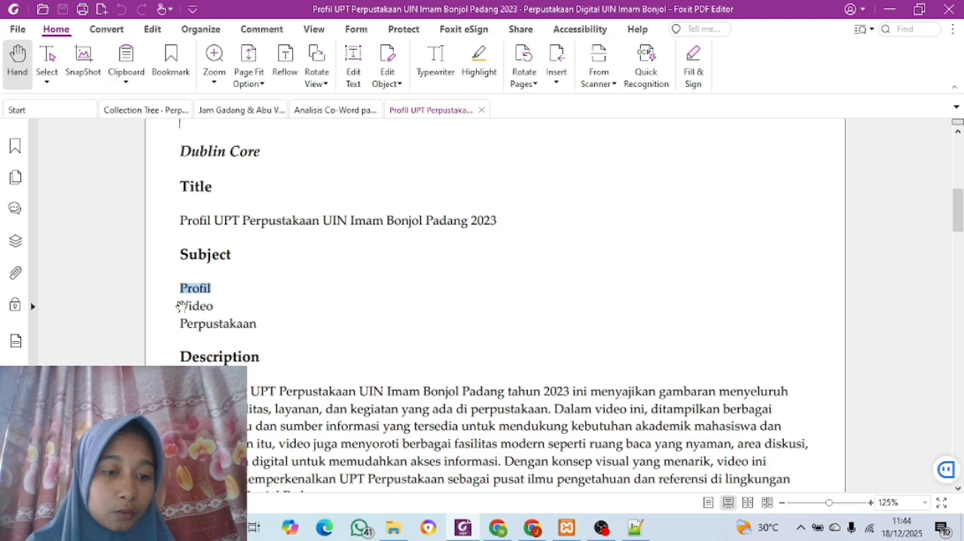
{"action": "left_click_drag", "start_coordinate": [182, 301], "coordinate": [217, 311]}
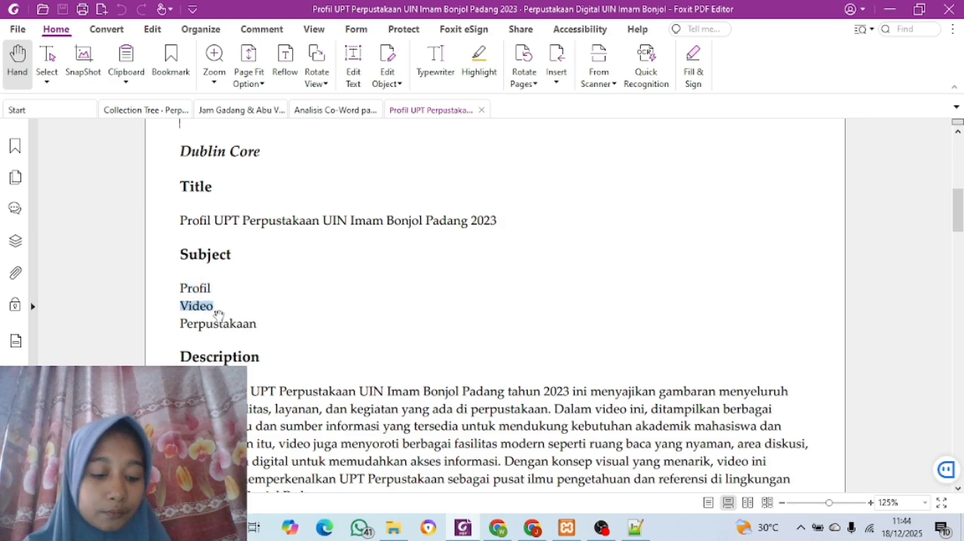
{"action": "left_click", "coordinate": [532, 528]}
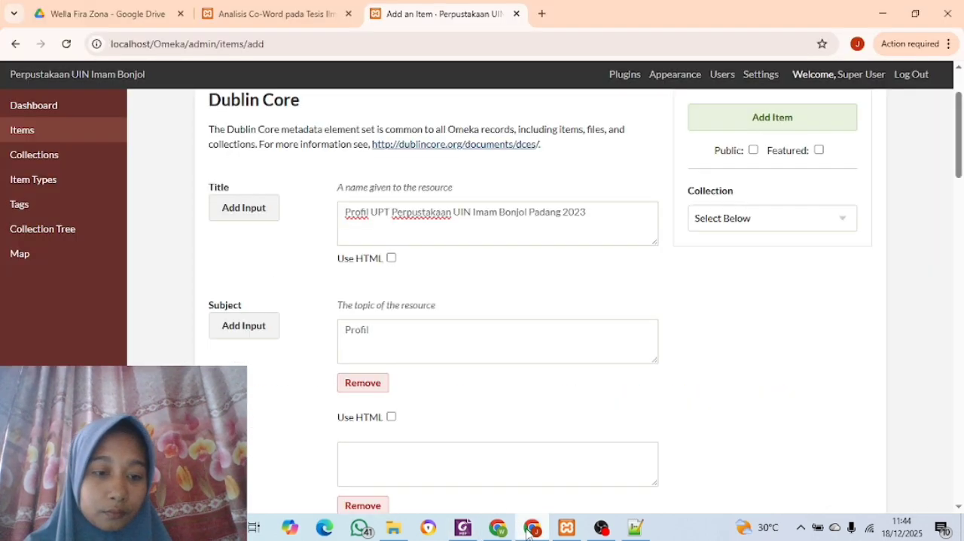
{"action": "left_click", "coordinate": [382, 460]}
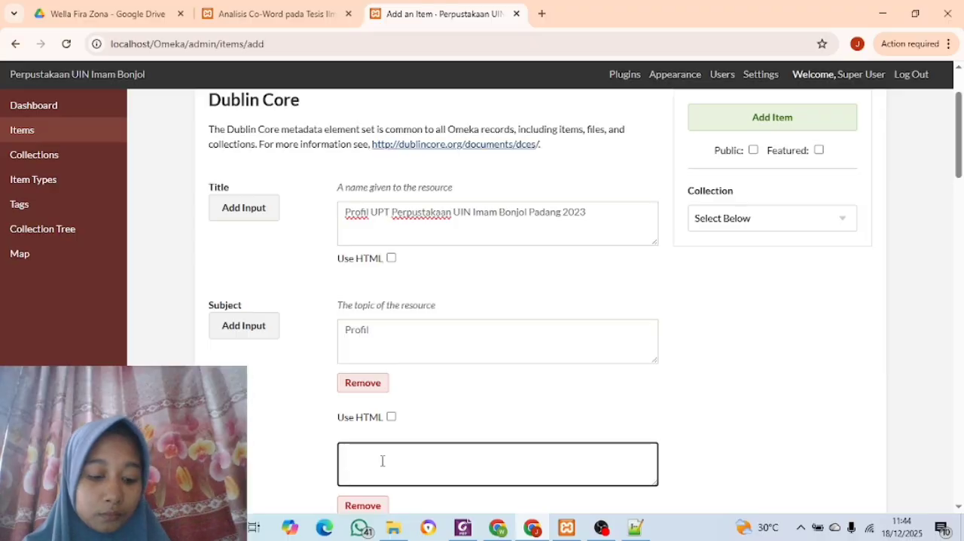
{"action": "key", "text": "ctrl+v"}
Add two more empty Subject entries below "Video"
{"action": "scroll", "coordinate": [382, 461], "scroll_direction": "down", "scroll_amount": 3}
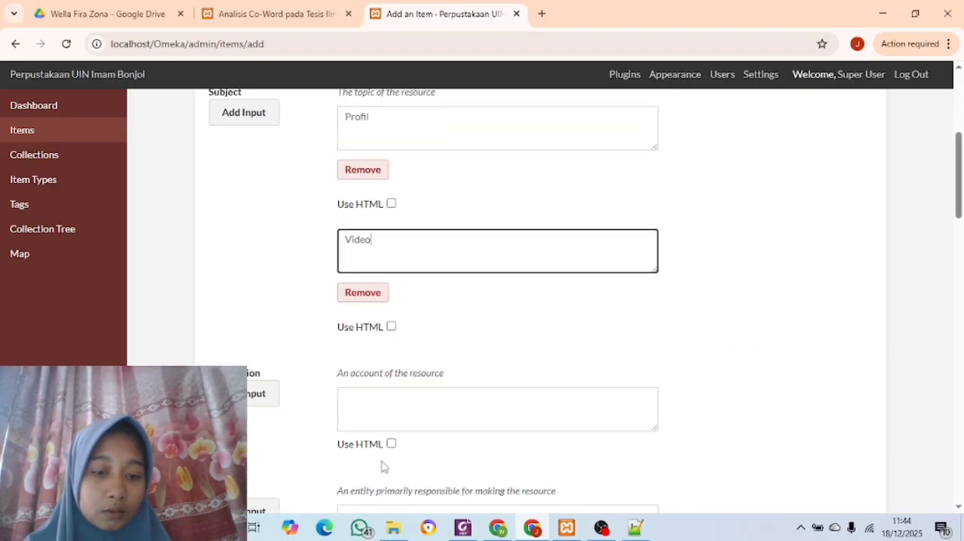
{"action": "left_click", "coordinate": [241, 93]}
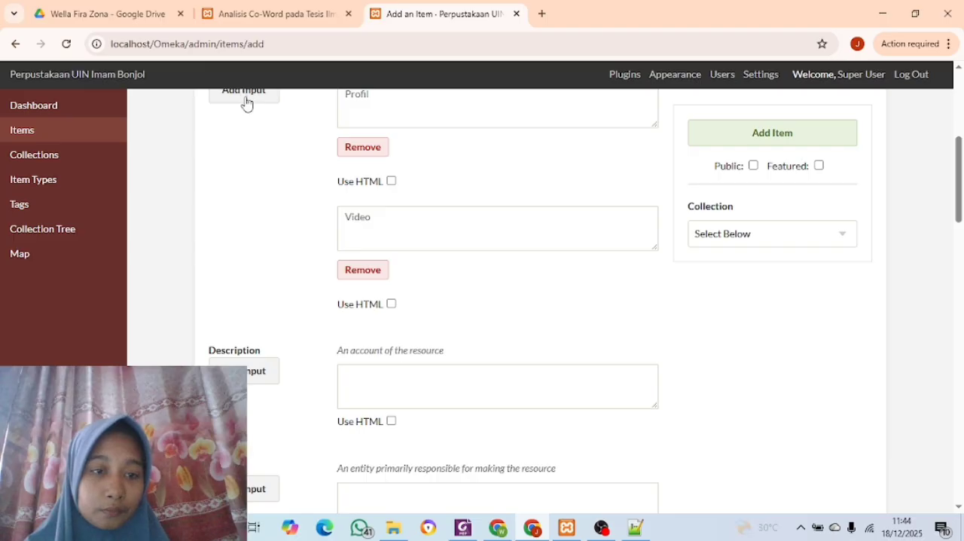
{"action": "left_click", "coordinate": [246, 96]}
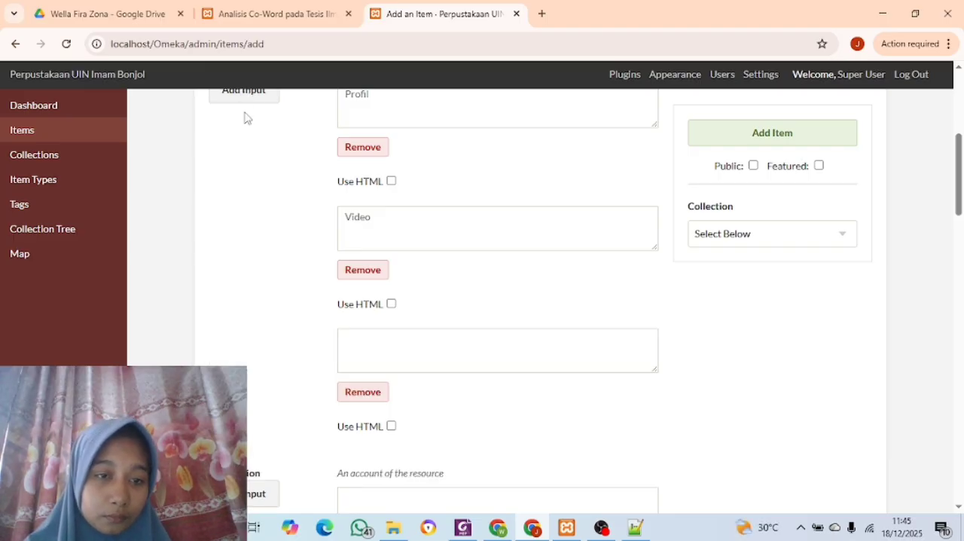
{"action": "scroll", "coordinate": [244, 118], "scroll_direction": "up", "scroll_amount": 1}
{"action": "left_click", "coordinate": [245, 113]}
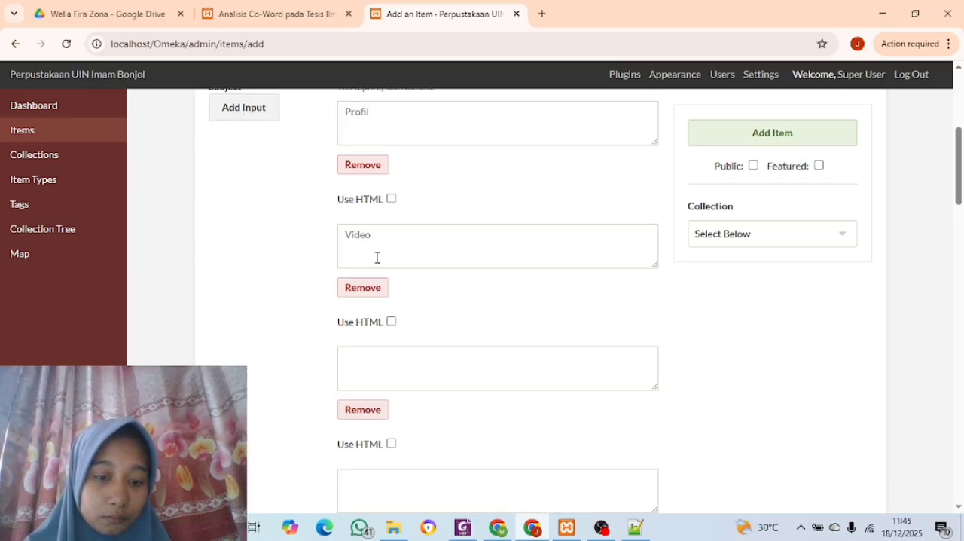
Remove the surplus fourth Subject entry, keeping a single empty Subject entry below "Video"
{"action": "scroll", "coordinate": [392, 301], "scroll_direction": "down", "scroll_amount": 1}
{"action": "scroll", "coordinate": [392, 302], "scroll_direction": "down", "scroll_amount": 2}
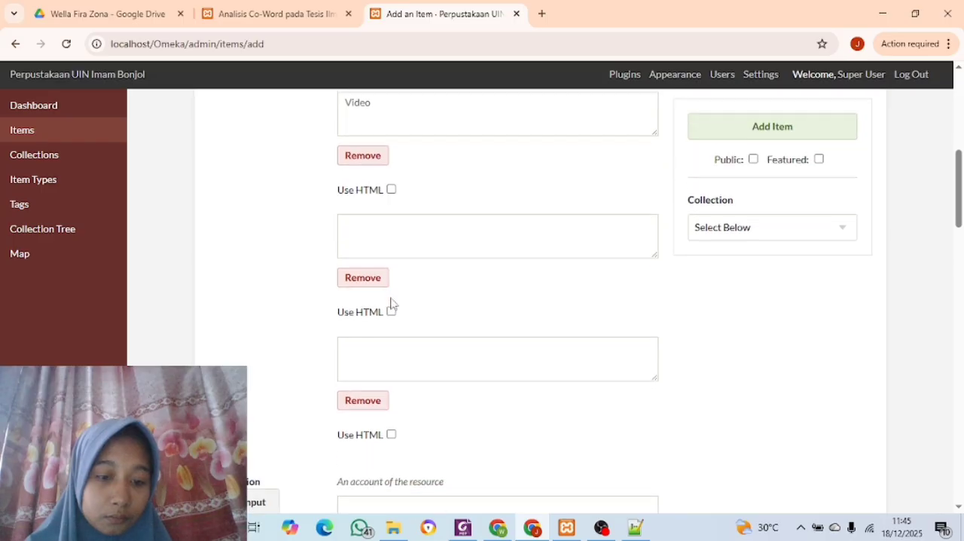
{"action": "scroll", "coordinate": [391, 302], "scroll_direction": "up", "scroll_amount": 1}
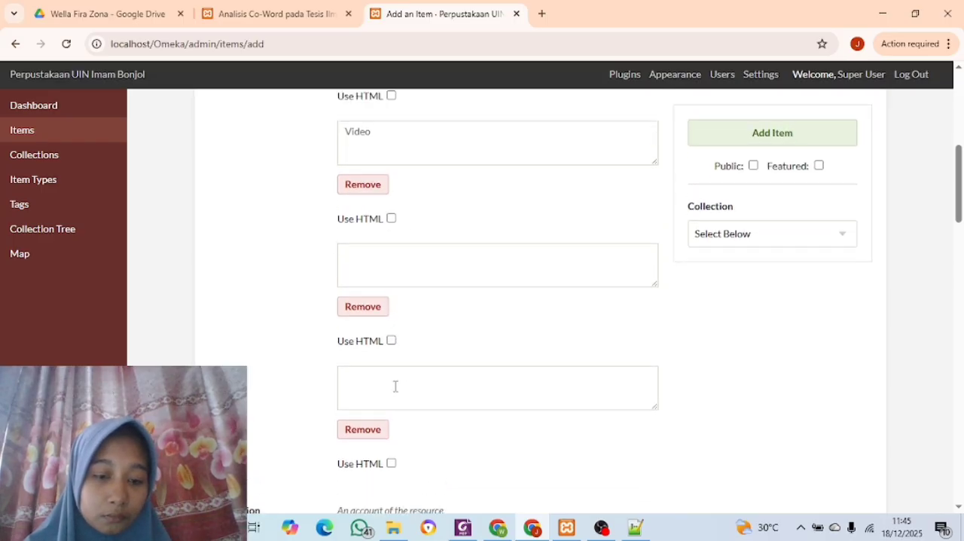
{"action": "left_click", "coordinate": [384, 427]}
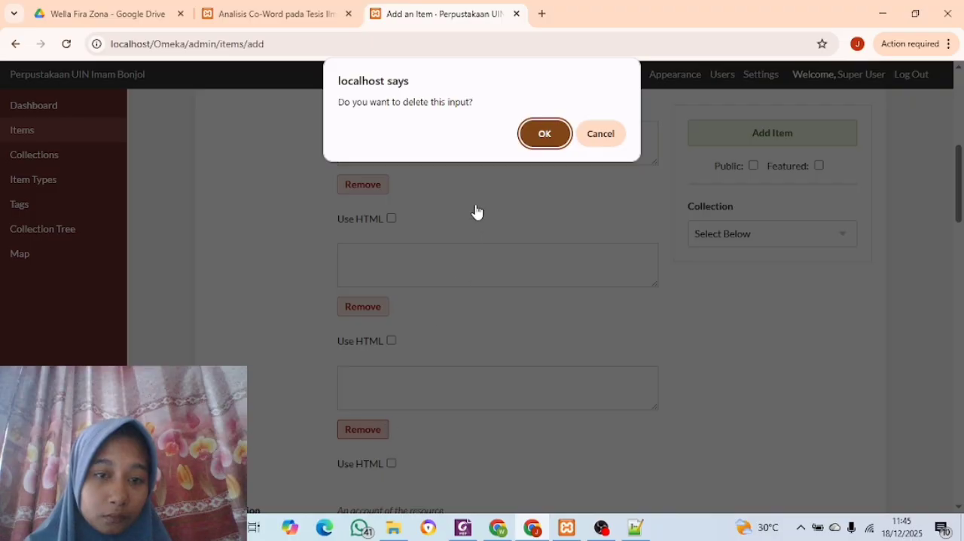
{"action": "left_click", "coordinate": [532, 133]}
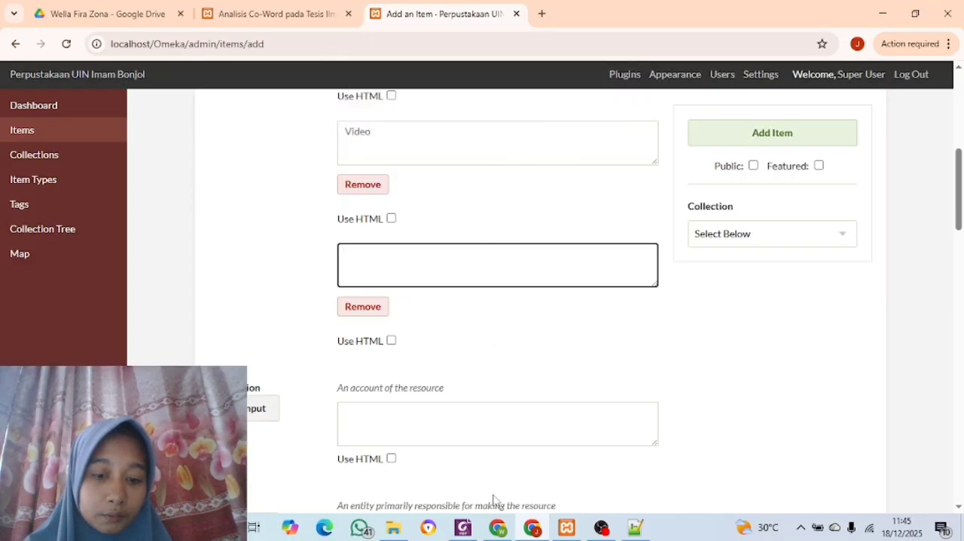
Copy the subject term "Perpustakaan" from the metadata PDF in Foxit PDF Editor into the item's third Subject entry in Chrome
{"action": "left_click", "coordinate": [472, 531]}
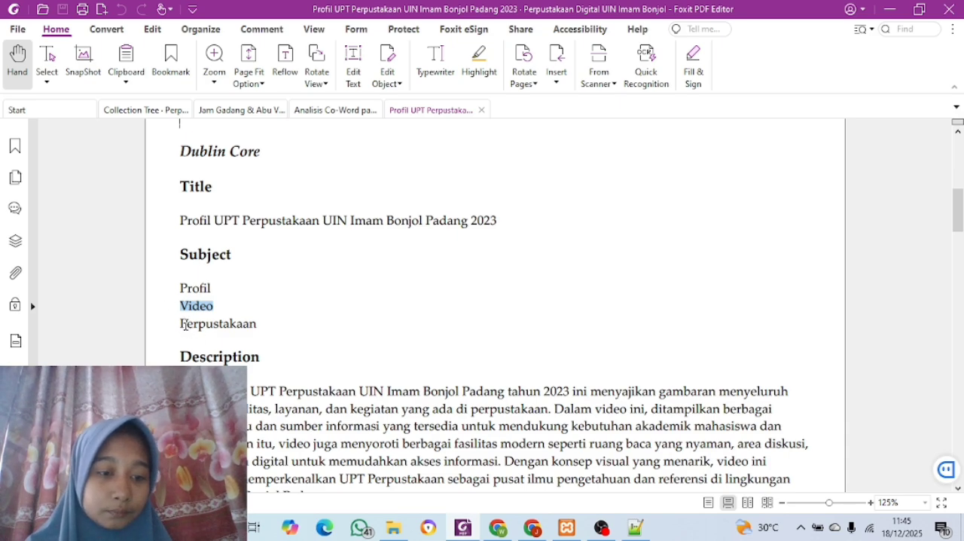
{"action": "left_click_drag", "start_coordinate": [181, 326], "coordinate": [269, 329]}
{"action": "key", "text": "ctrl+c"}
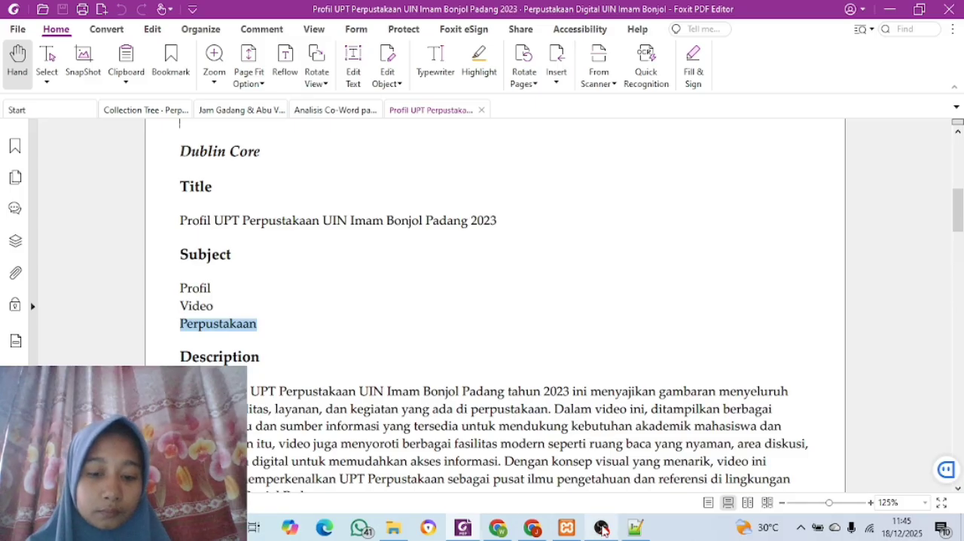
{"action": "left_click", "coordinate": [531, 528]}
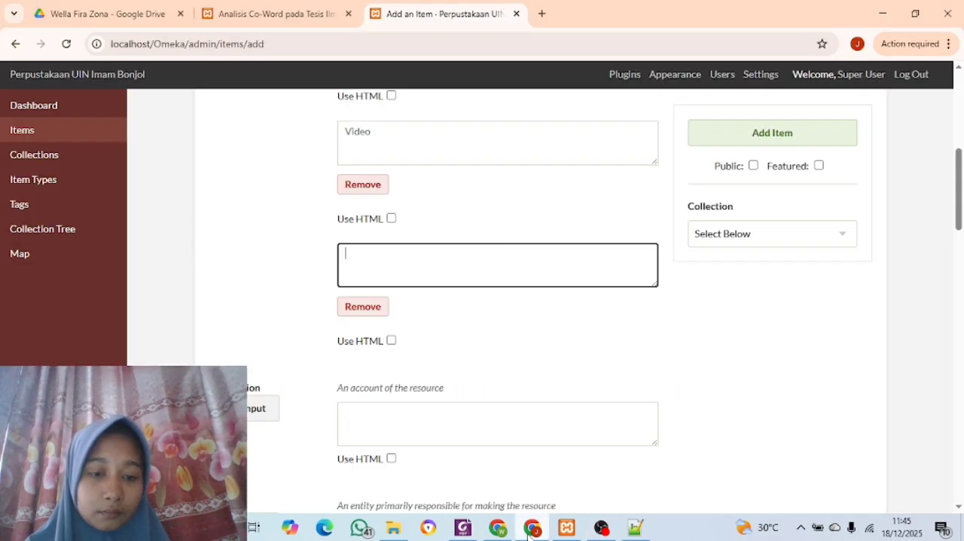
{"action": "key", "text": "ctrl+v"}
{"action": "double_click", "coordinate": [400, 256]}
Copy the Description paragraph from the metadata PDF in Foxit PDF Editor into the item's Description in Chrome and enlarge the box to fit the text
{"action": "scroll", "coordinate": [399, 258], "scroll_direction": "down", "scroll_amount": 3}
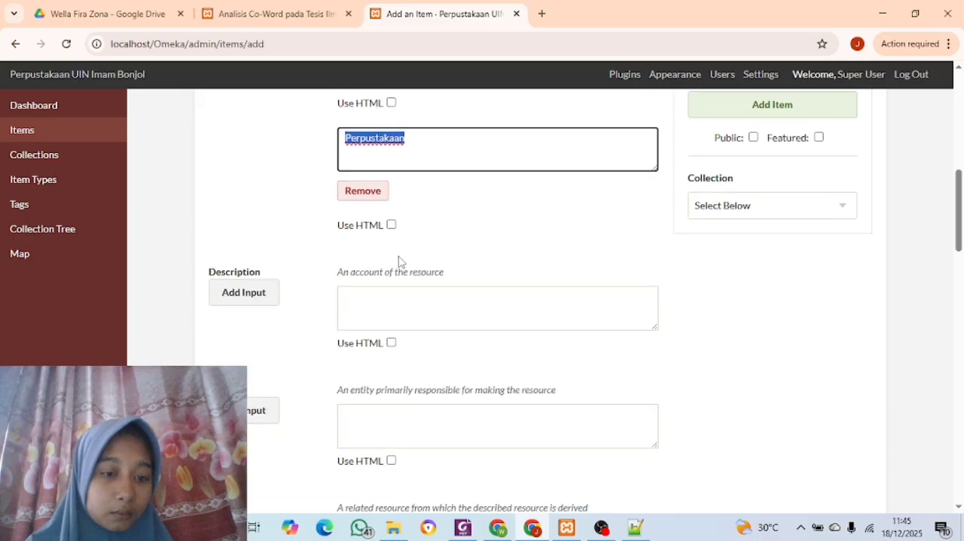
{"action": "left_click", "coordinate": [463, 528]}
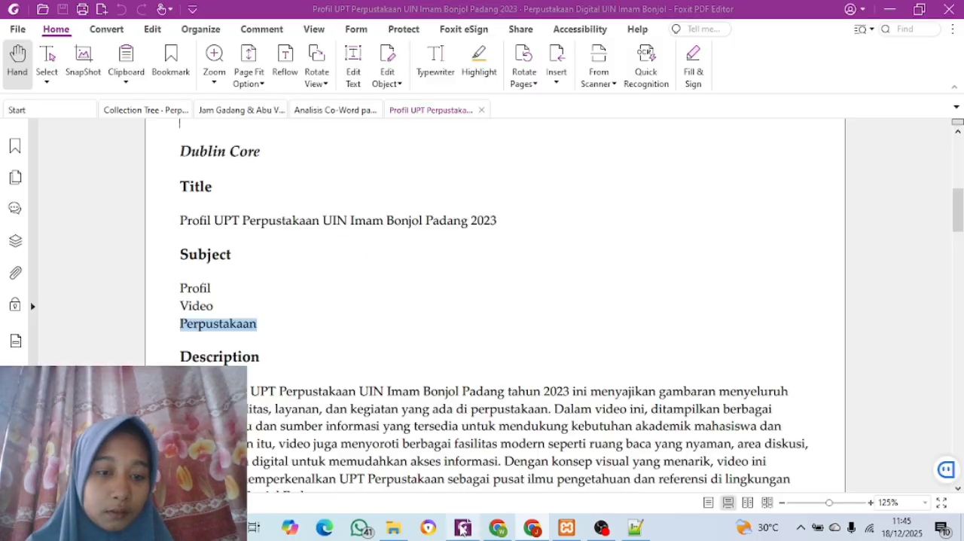
{"action": "scroll", "coordinate": [194, 334], "scroll_direction": "down", "scroll_amount": 4}
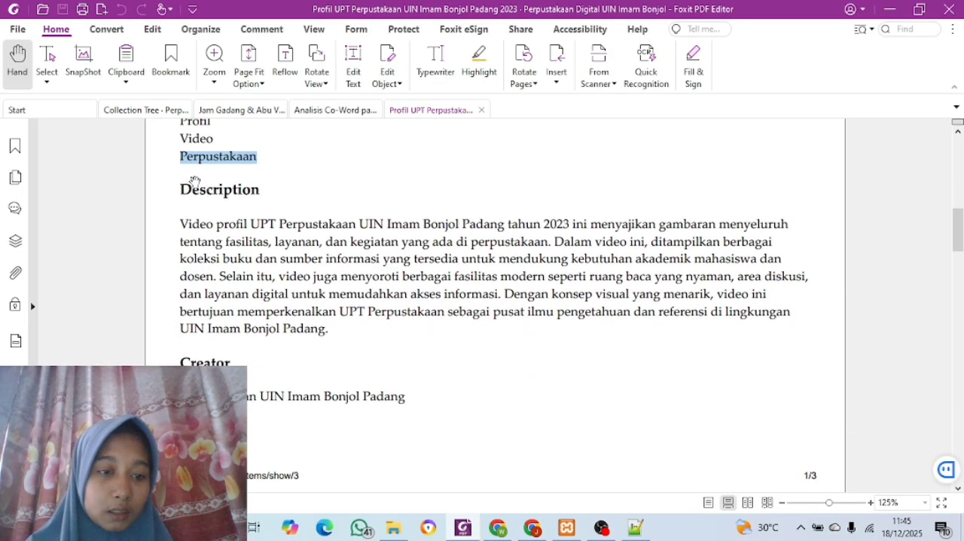
{"action": "left_click_drag", "start_coordinate": [180, 223], "coordinate": [362, 346]}
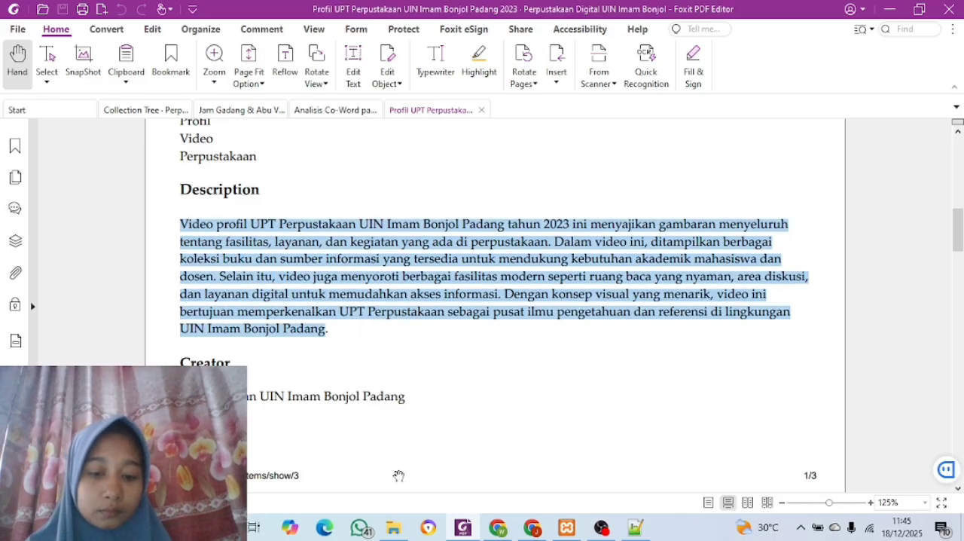
{"action": "left_click", "coordinate": [533, 528]}
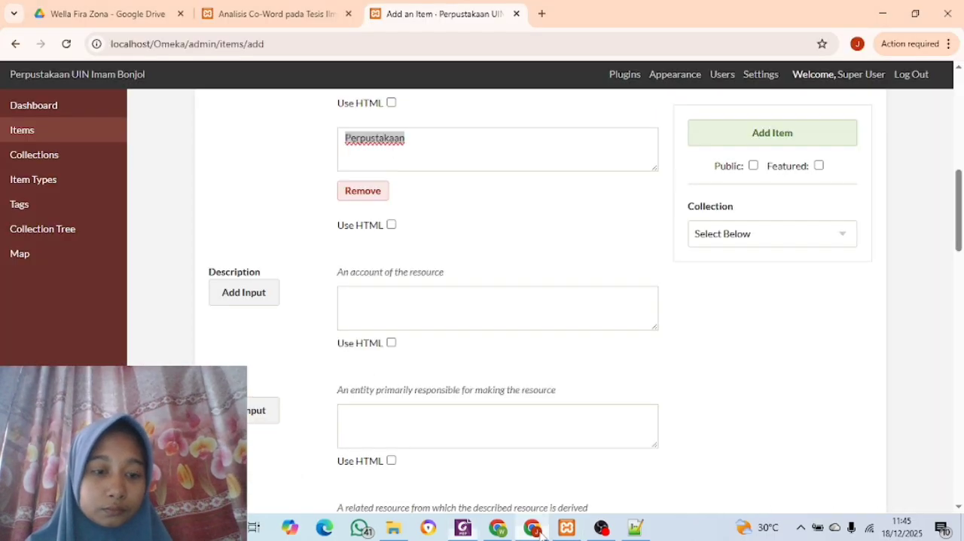
{"action": "left_click", "coordinate": [382, 302]}
{"action": "key", "text": "ctrl+v"}
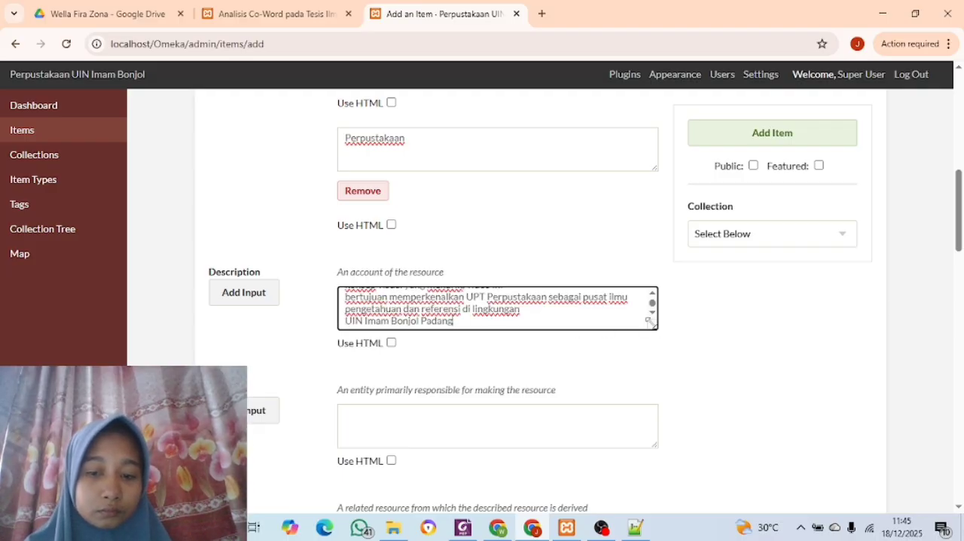
{"action": "left_click_drag", "start_coordinate": [649, 321], "coordinate": [664, 473]}
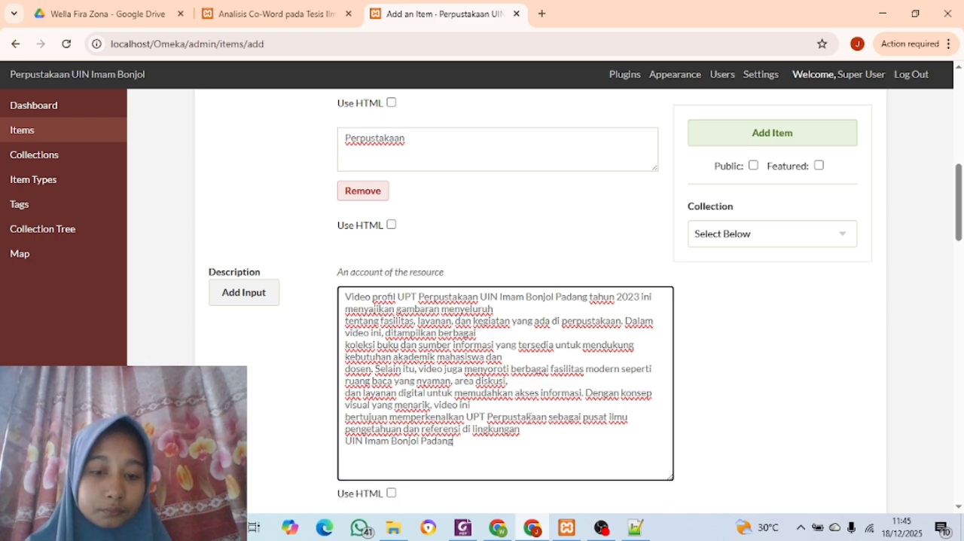
Copy the creator "Perpustakaan UIN Imam Bonjol Padang" from the metadata PDF in Foxit PDF Editor into the item's Creator in Chrome
{"action": "scroll", "coordinate": [530, 415], "scroll_direction": "down", "scroll_amount": 4}
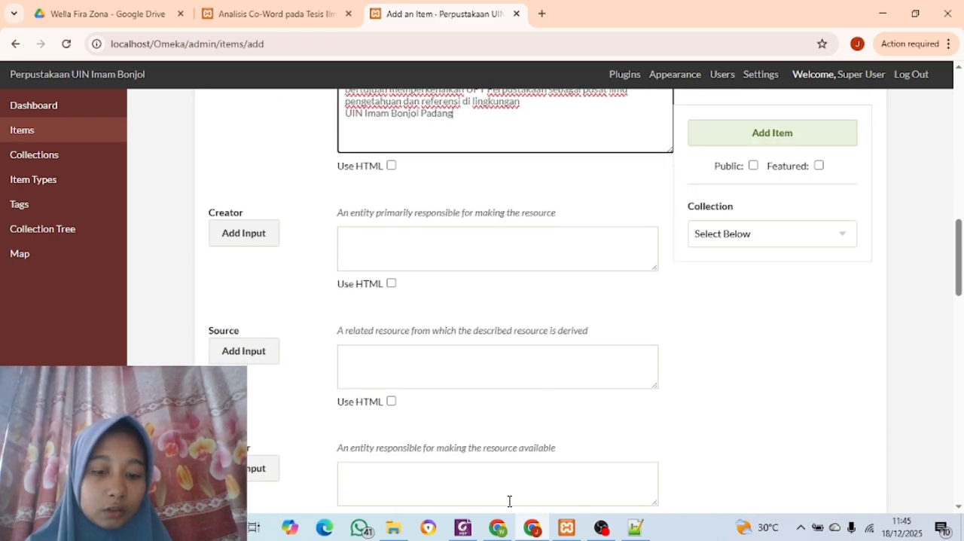
{"action": "left_click", "coordinate": [462, 527]}
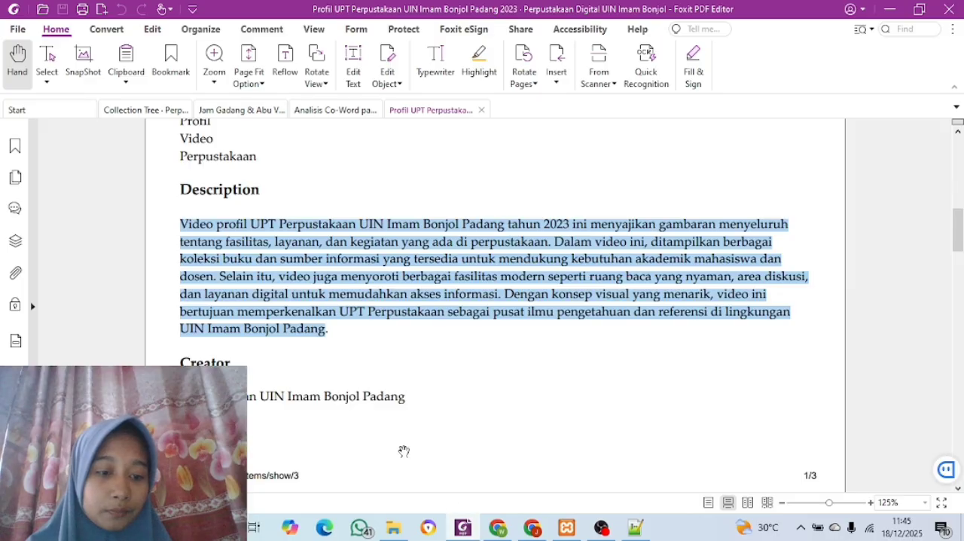
{"action": "scroll", "coordinate": [404, 451], "scroll_direction": "down", "scroll_amount": 3}
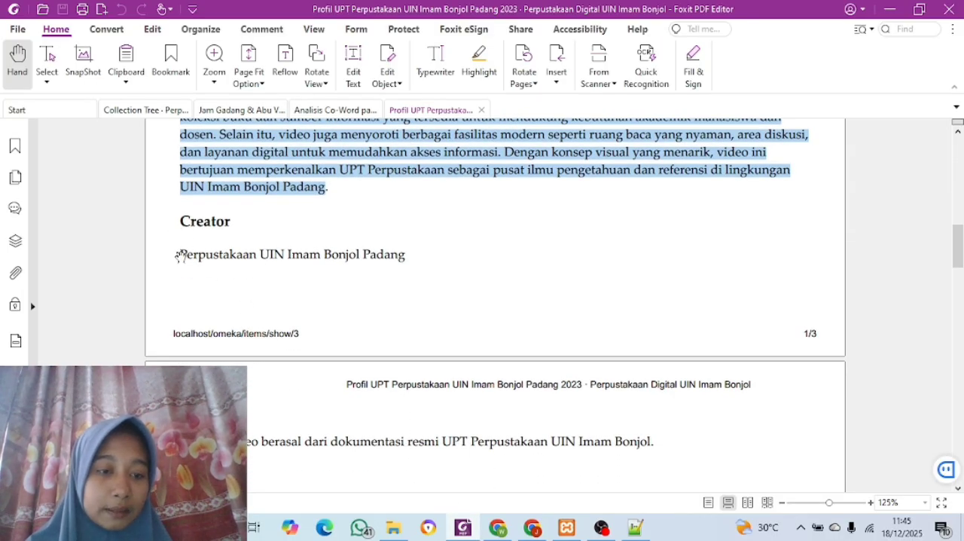
{"action": "left_click_drag", "start_coordinate": [181, 252], "coordinate": [405, 257]}
{"action": "key", "text": "ctrl+c"}
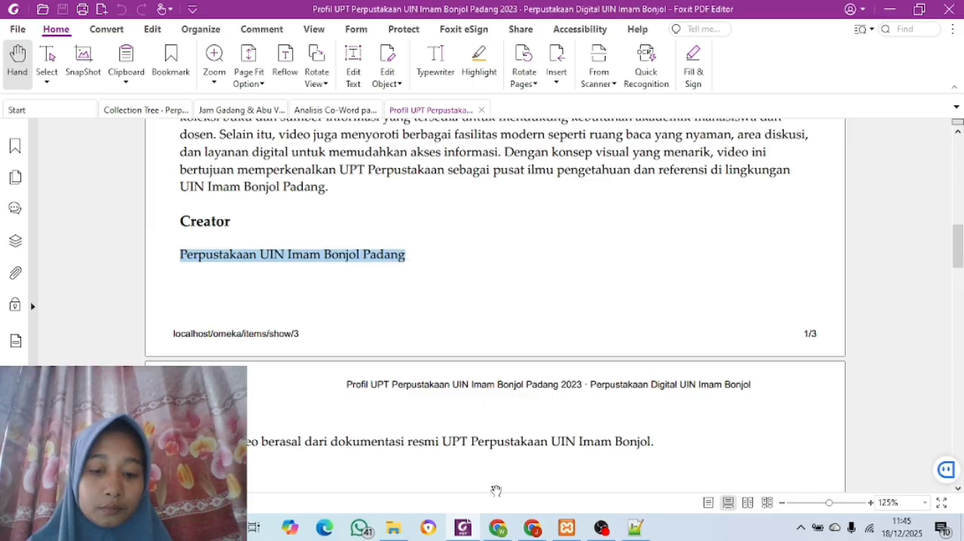
{"action": "left_click", "coordinate": [532, 528]}
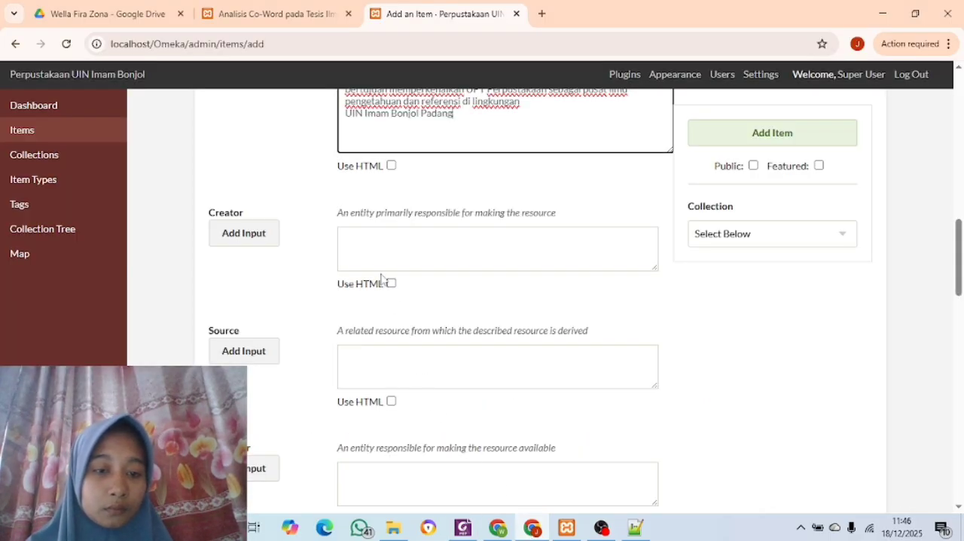
{"action": "left_click", "coordinate": [371, 245]}
{"action": "key", "text": "ctrl+v"}
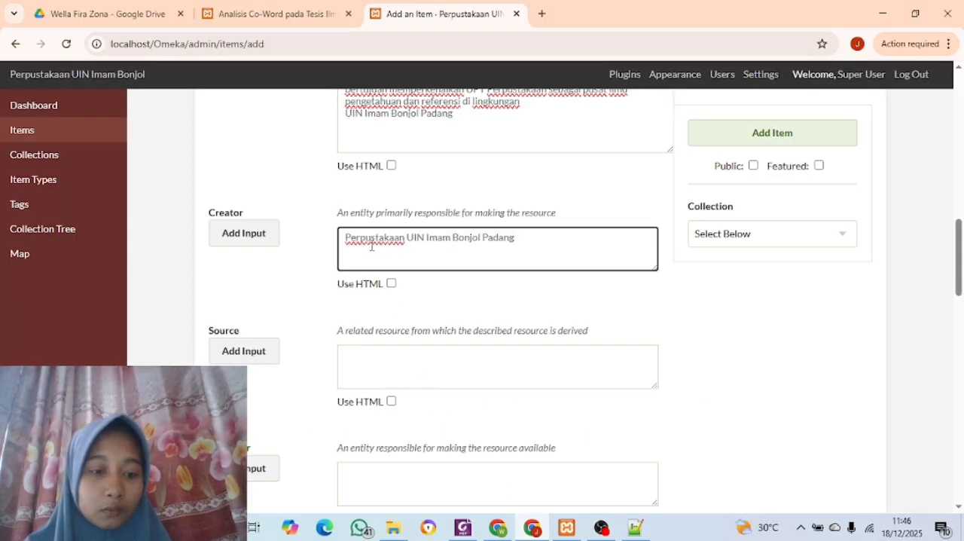
Copy "Sumber video berasal dari dokumentasi resmi UPT Perpustakaan UIN Imam Bonjol." from the PDF in Foxit PDF Editor into the item's Source in Chrome
{"action": "scroll", "coordinate": [371, 245], "scroll_direction": "down", "scroll_amount": 1}
{"action": "left_click", "coordinate": [461, 529]}
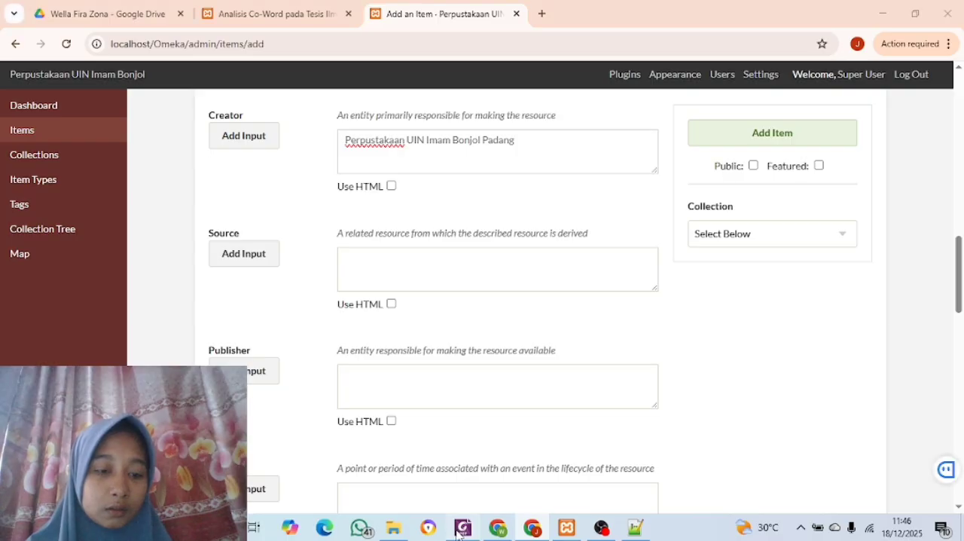
{"action": "scroll", "coordinate": [351, 437], "scroll_direction": "down", "scroll_amount": 5}
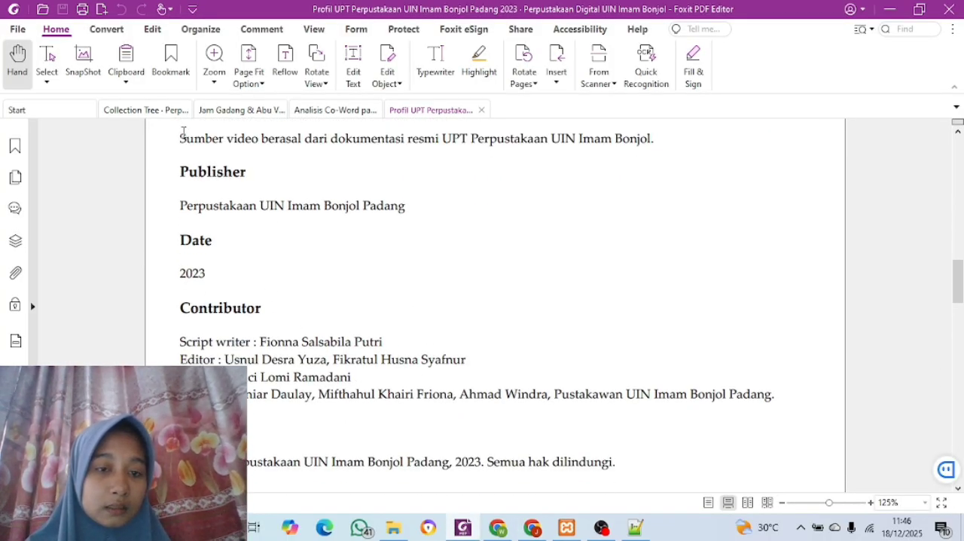
{"action": "left_click_drag", "start_coordinate": [181, 138], "coordinate": [660, 141]}
{"action": "key", "text": "ctrl+c"}
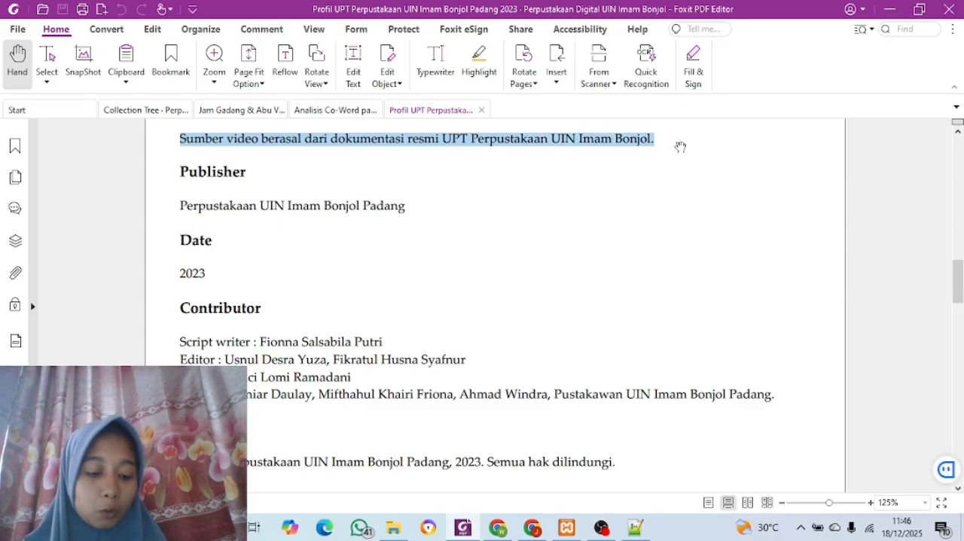
{"action": "left_click", "coordinate": [532, 529]}
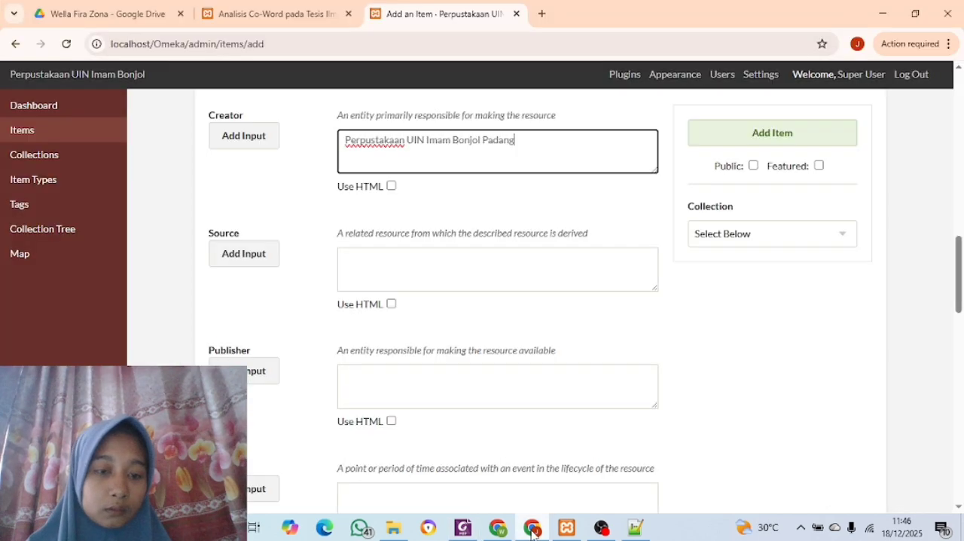
{"action": "left_click", "coordinate": [476, 274]}
{"action": "key", "text": "ctrl+v"}
Switch to the metadata PDF in Foxit PDF Editor to copy the value for the item's Publisher
{"action": "scroll", "coordinate": [476, 274], "scroll_direction": "down", "scroll_amount": 1}
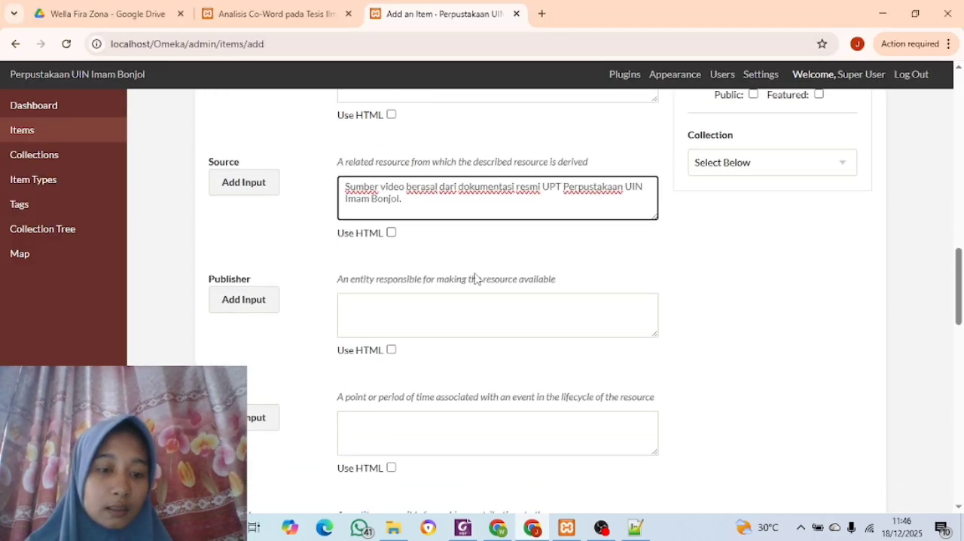
{"action": "left_click", "coordinate": [464, 527]}
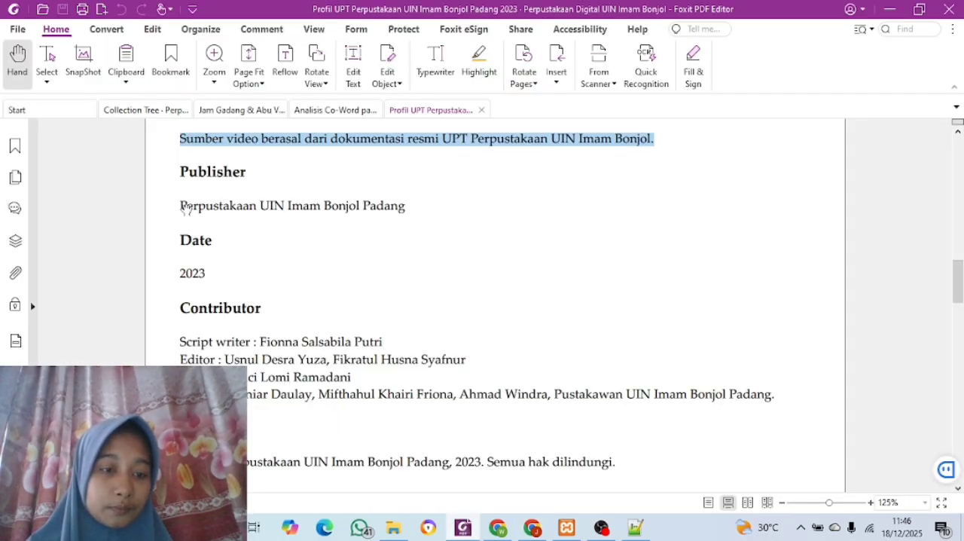
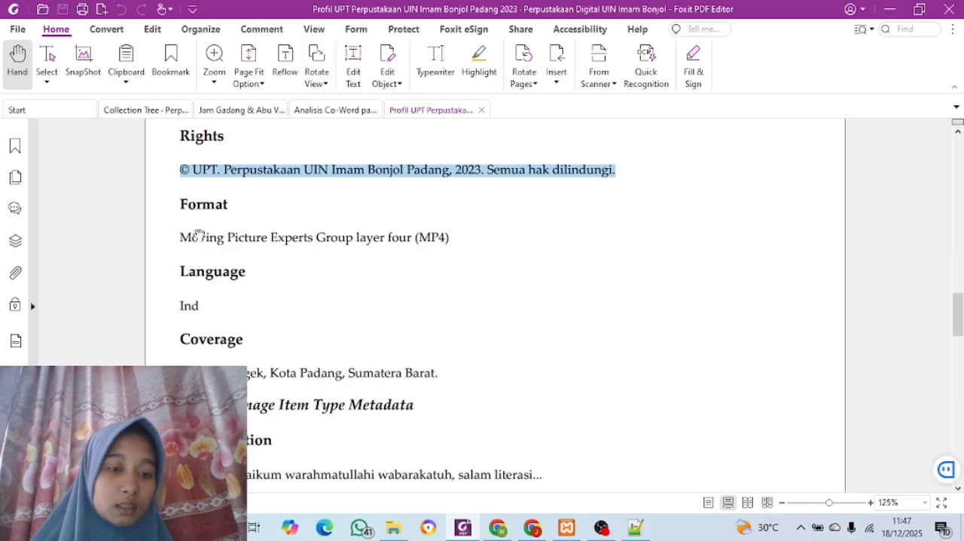
Copy the format "Moving Picture Experts Group layer four (MP4)" from the metadata PDF in Foxit PDF Editor into the item's Format in Chrome
{"action": "left_click_drag", "start_coordinate": [182, 231], "coordinate": [460, 244]}
{"action": "key", "text": "ctrl+c"}
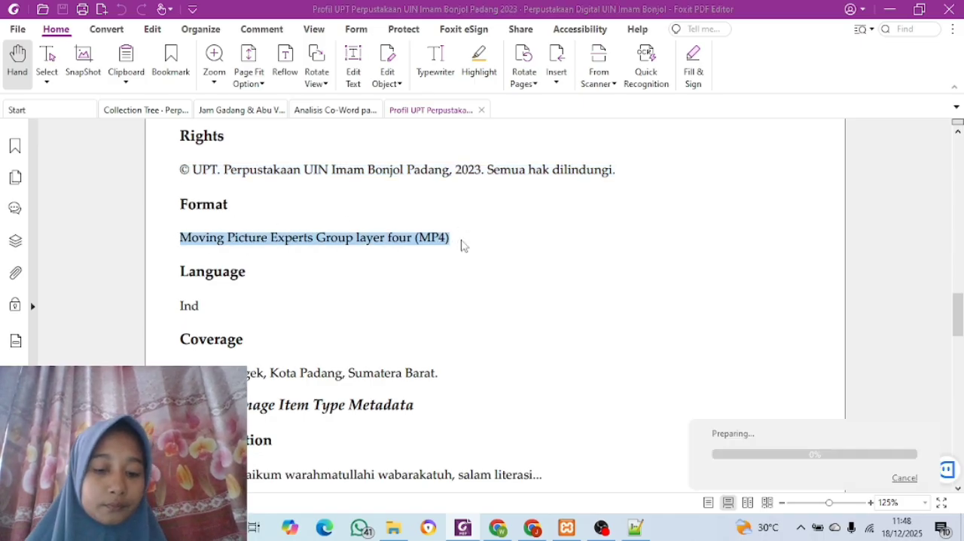
{"action": "left_click", "coordinate": [531, 528]}
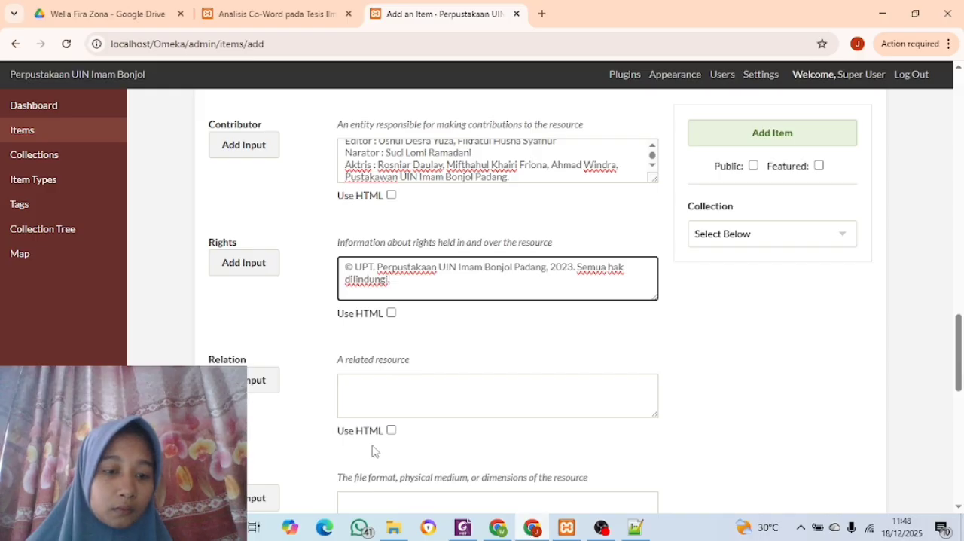
{"action": "scroll", "coordinate": [368, 450], "scroll_direction": "down", "scroll_amount": 4}
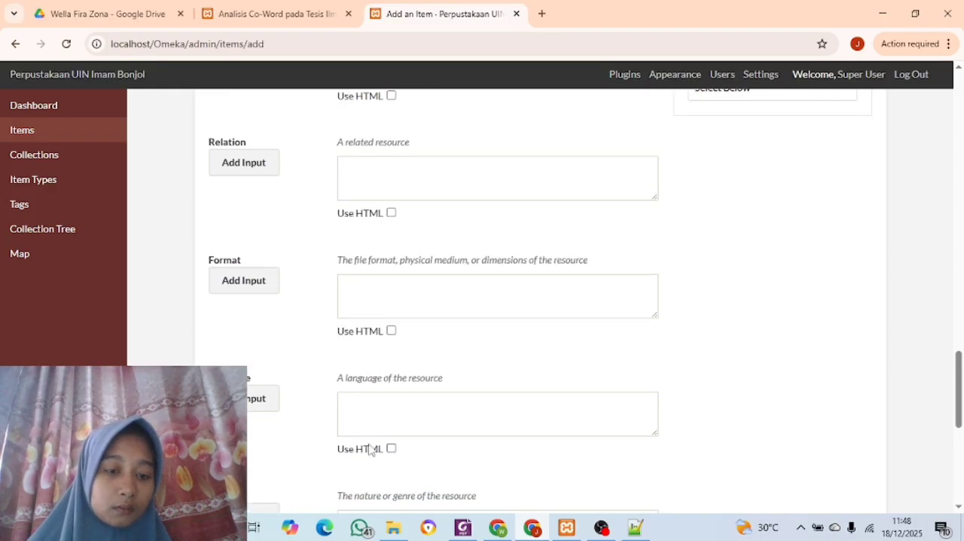
{"action": "left_click", "coordinate": [374, 197]}
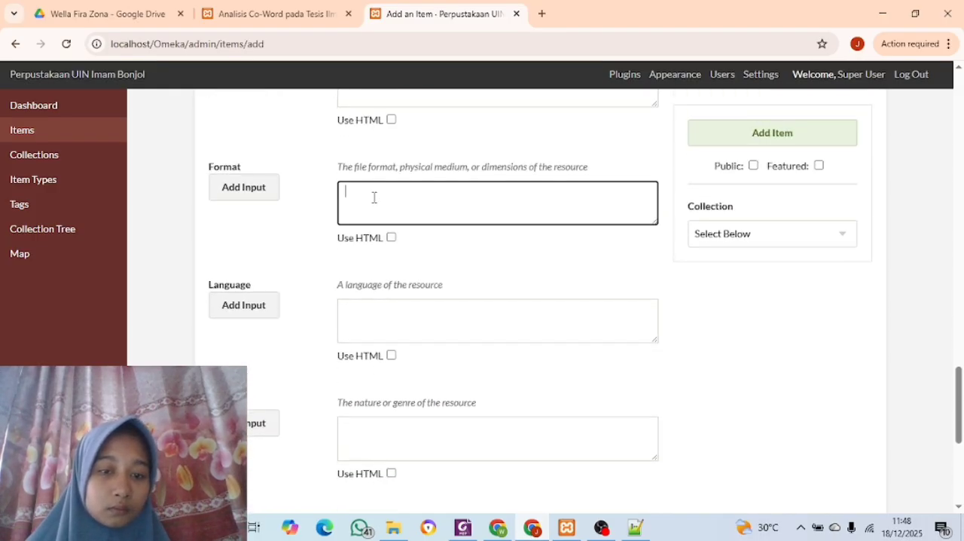
{"action": "key", "text": "ctrl+v"}
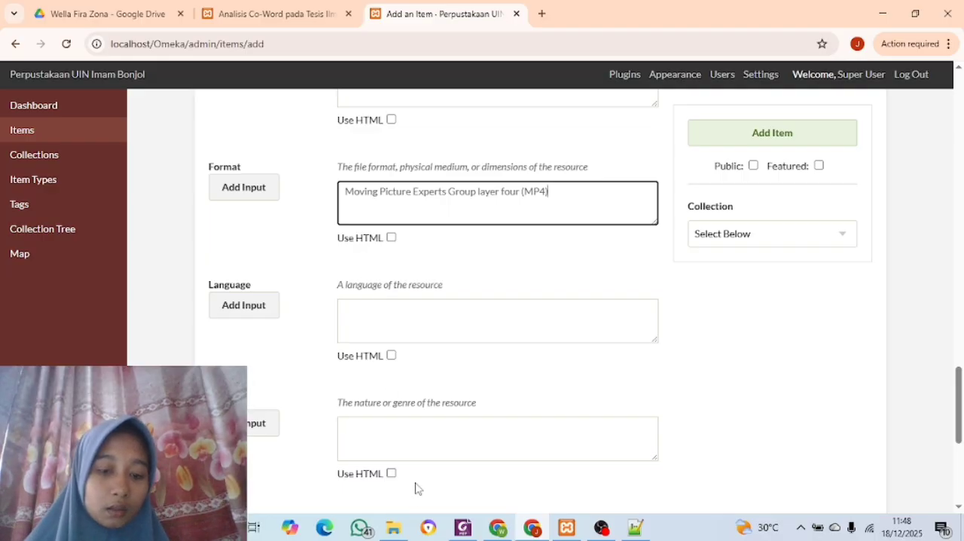
Check the language in the metadata PDF in Foxit PDF Editor and enter "ind" as the item's Language in Chrome
{"action": "left_click", "coordinate": [462, 527]}
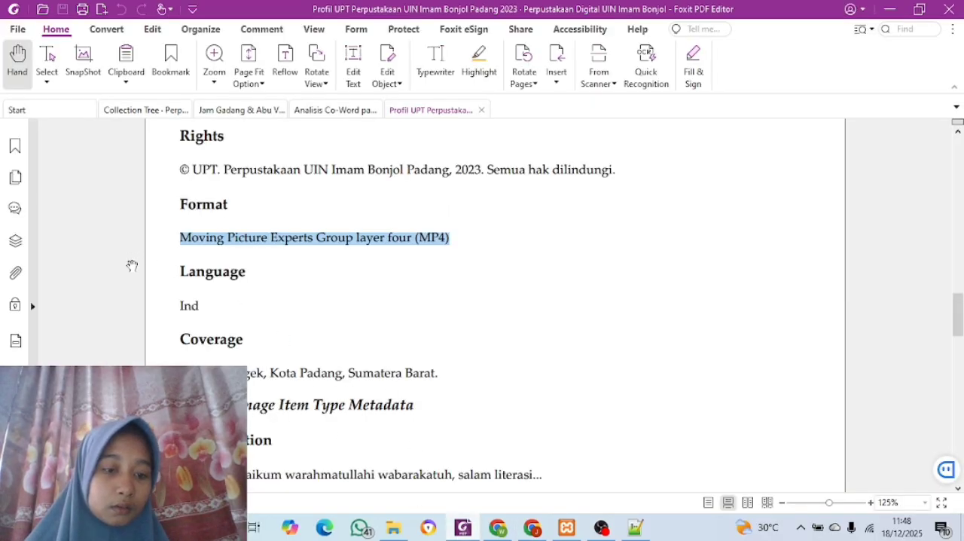
{"action": "left_click", "coordinate": [531, 528]}
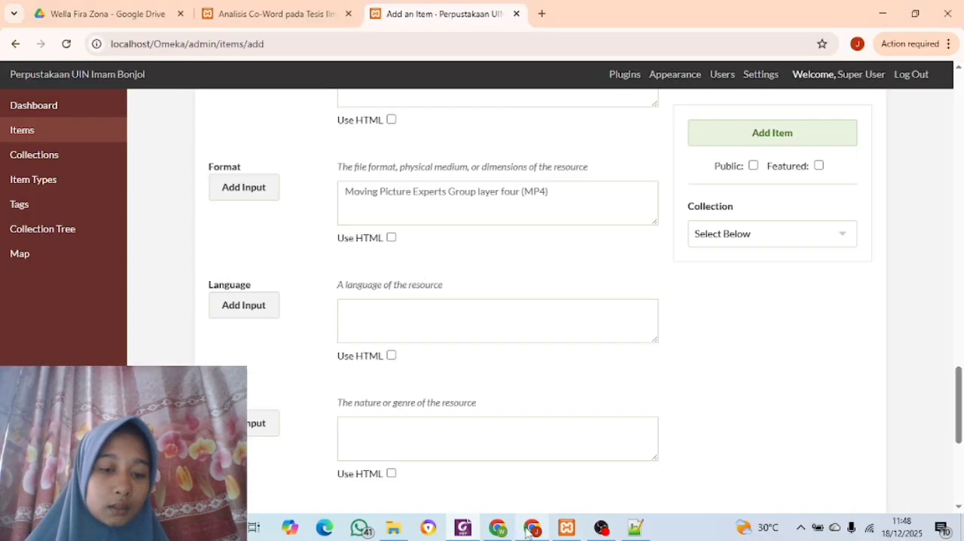
{"action": "left_click", "coordinate": [459, 316]}
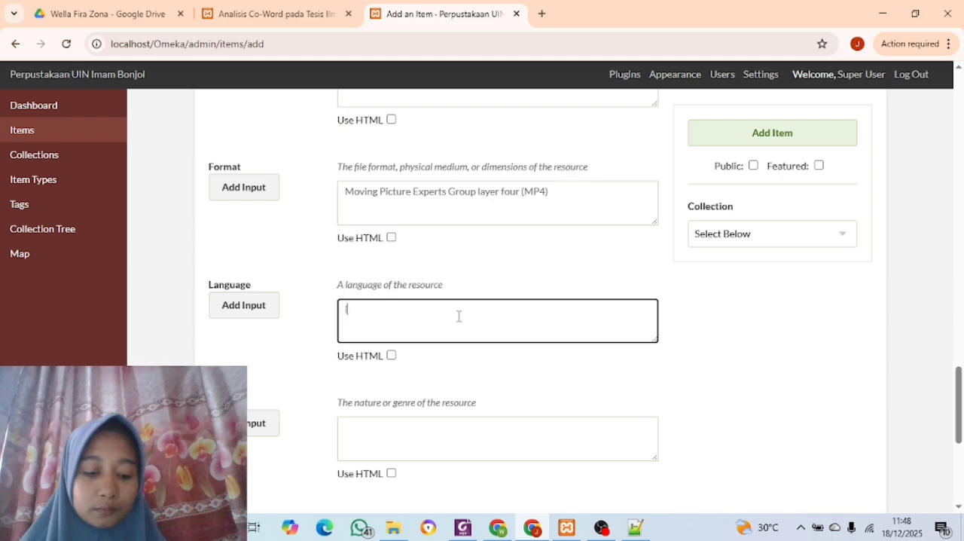
{"action": "type", "text": "ind"}
Copy "Sungai Bangek, Kota Padang, Sumatera Barat." from the metadata PDF in Foxit PDF Editor into the item's Coverage in Chrome
{"action": "scroll", "coordinate": [459, 317], "scroll_direction": "down", "scroll_amount": 3}
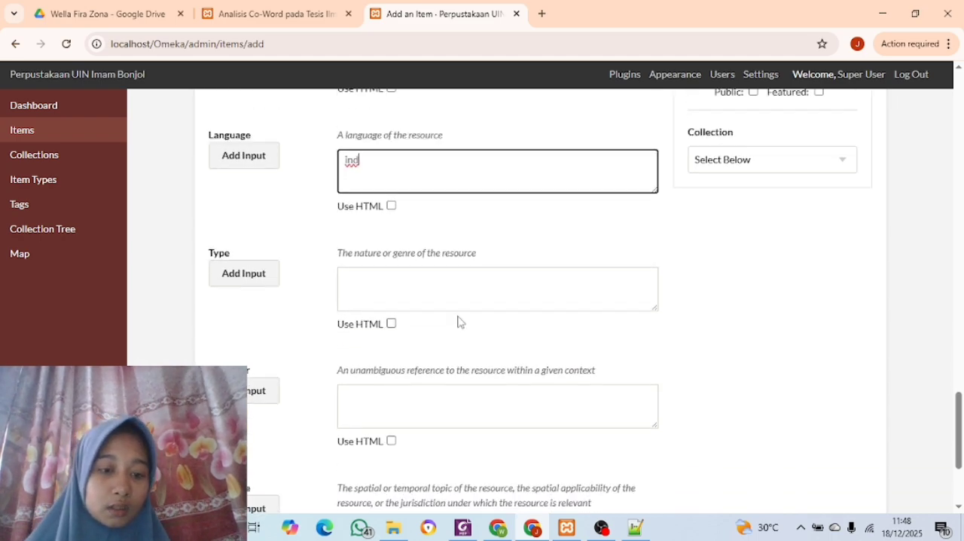
{"action": "left_click", "coordinate": [462, 527]}
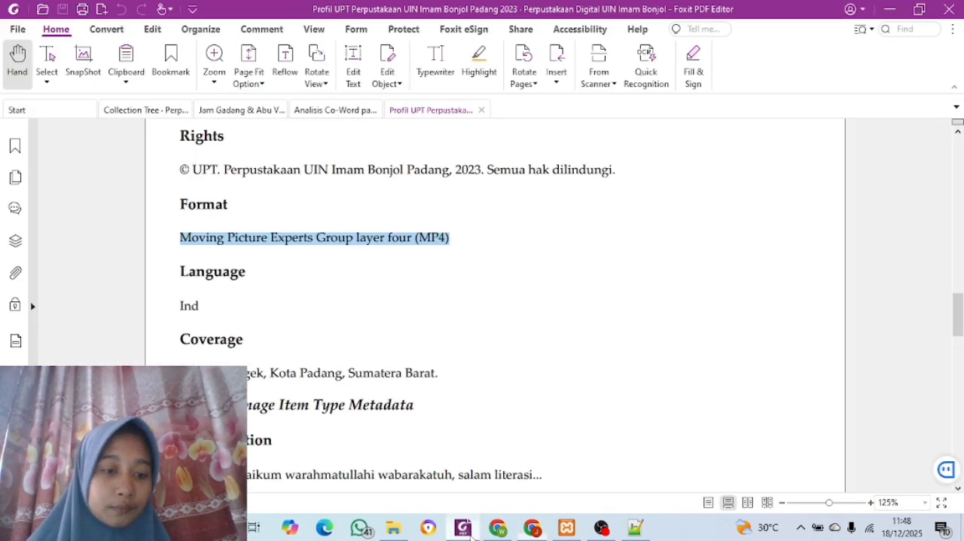
{"action": "scroll", "coordinate": [283, 393], "scroll_direction": "down", "scroll_amount": 3}
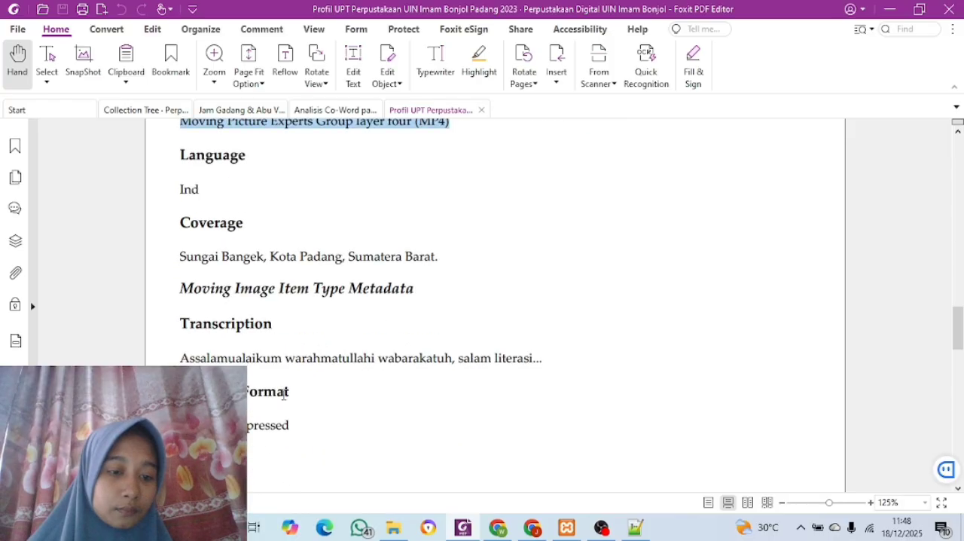
{"action": "scroll", "coordinate": [337, 322], "scroll_direction": "up", "scroll_amount": 2}
{"action": "scroll", "coordinate": [336, 323], "scroll_direction": "down", "scroll_amount": 2}
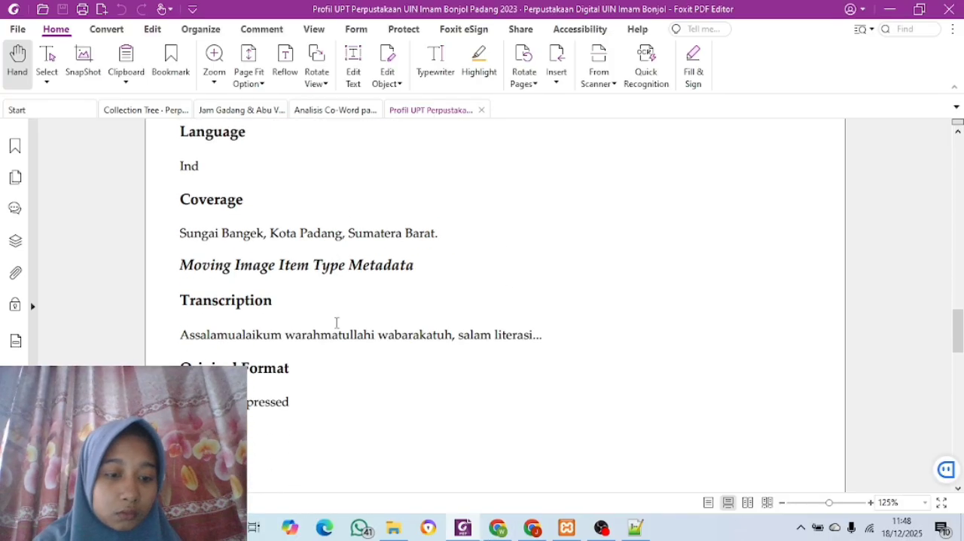
{"action": "scroll", "coordinate": [337, 322], "scroll_direction": "down", "scroll_amount": 1}
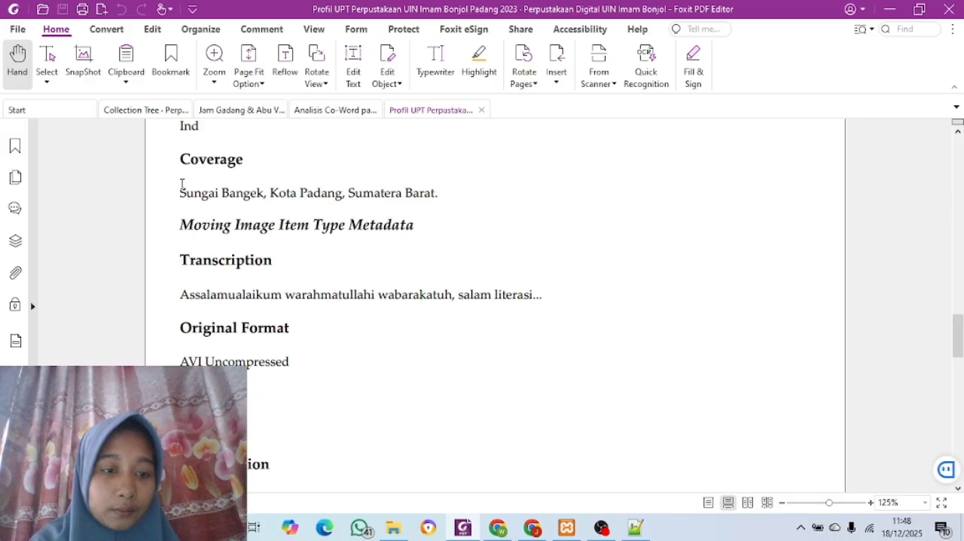
{"action": "left_click_drag", "start_coordinate": [181, 184], "coordinate": [445, 195]}
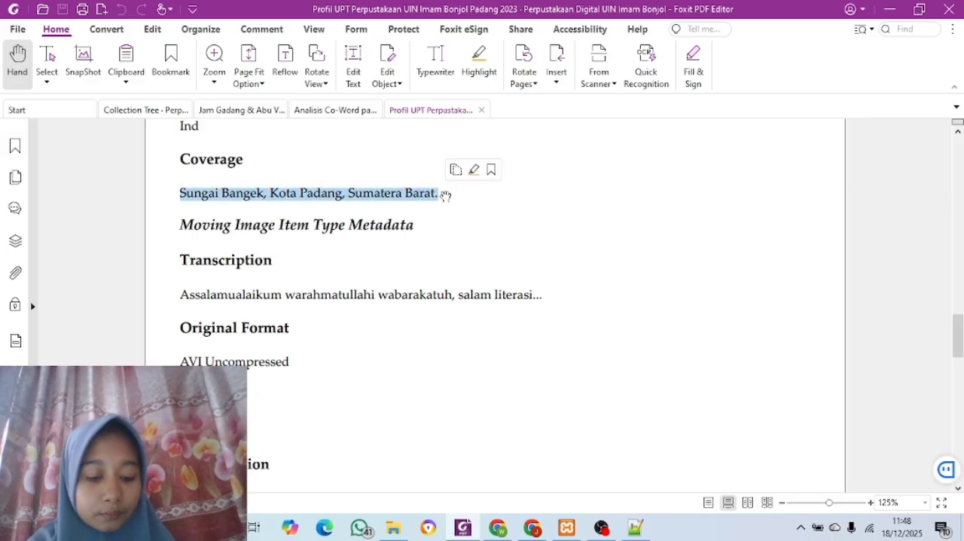
{"action": "key", "text": "ctrl+c"}
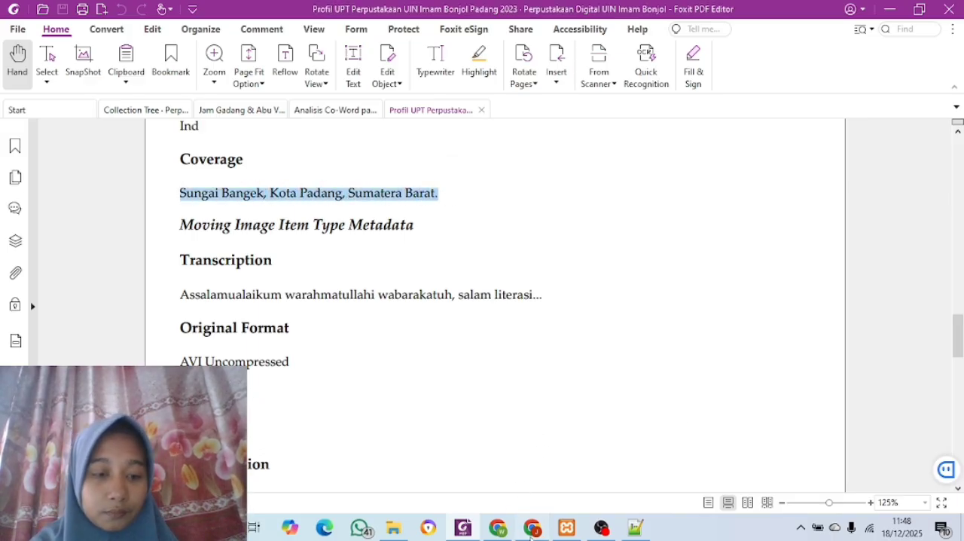
{"action": "left_click", "coordinate": [532, 529]}
{"action": "scroll", "coordinate": [382, 449], "scroll_direction": "down", "scroll_amount": 1}
{"action": "scroll", "coordinate": [383, 450], "scroll_direction": "up", "scroll_amount": 1}
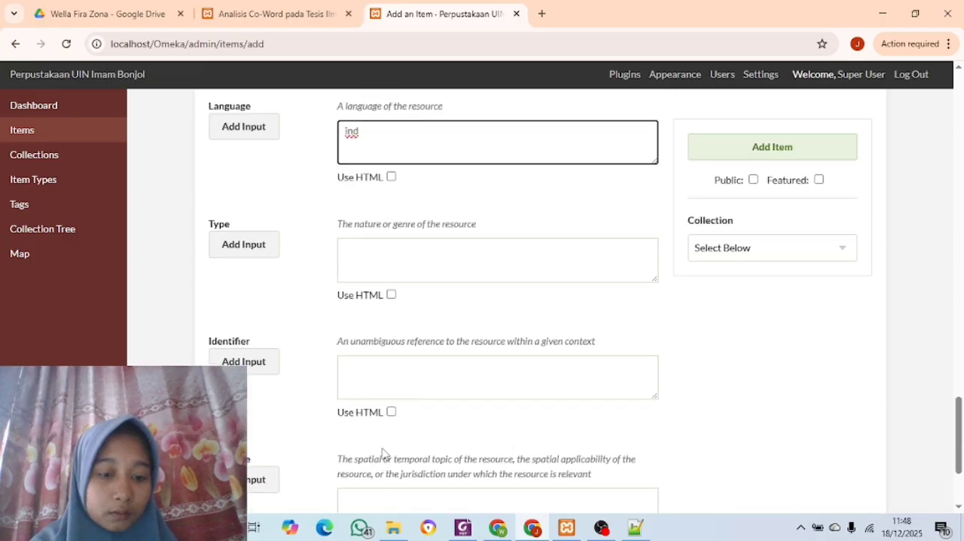
{"action": "scroll", "coordinate": [383, 451], "scroll_direction": "down", "scroll_amount": 2}
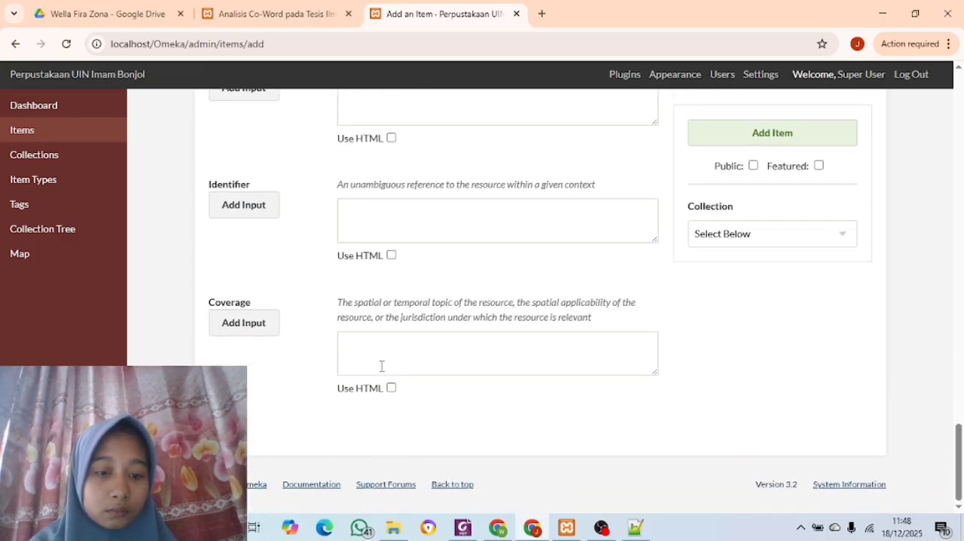
{"action": "left_click", "coordinate": [380, 353]}
{"action": "key", "text": "ctrl+v"}
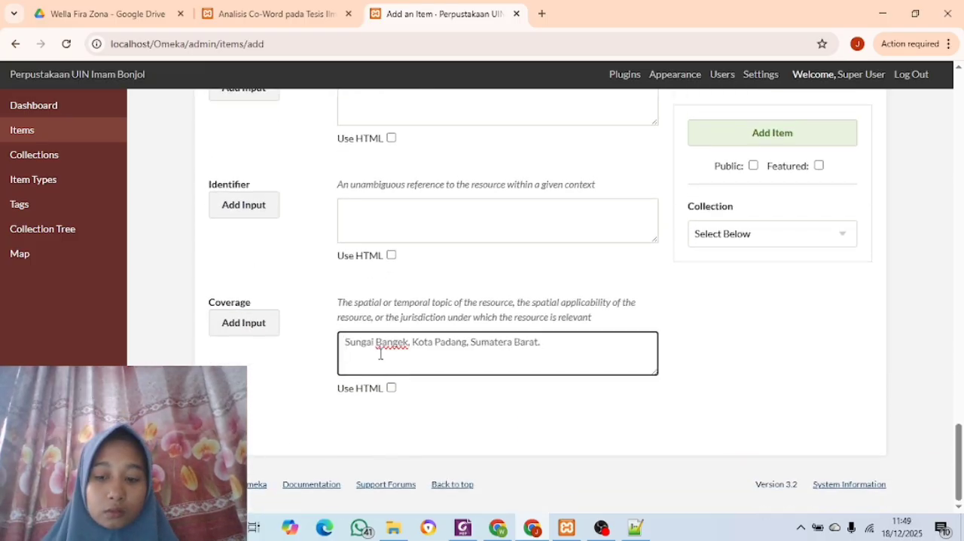
Open the item's Item Type Metadata and set the item type to Moving Image
{"action": "scroll", "coordinate": [380, 354], "scroll_direction": "up", "scroll_amount": 6}
{"action": "scroll", "coordinate": [381, 359], "scroll_direction": "up", "scroll_amount": 10}
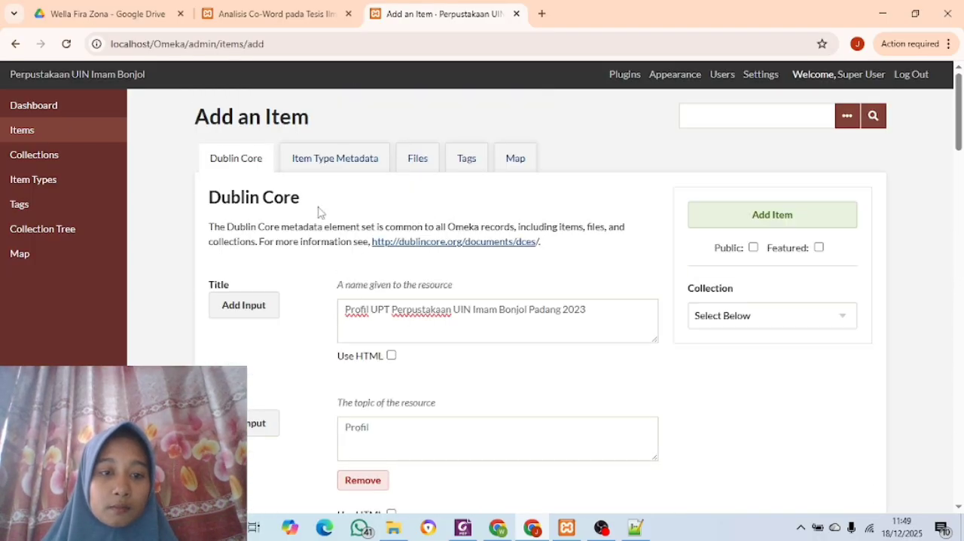
{"action": "left_click", "coordinate": [322, 164]}
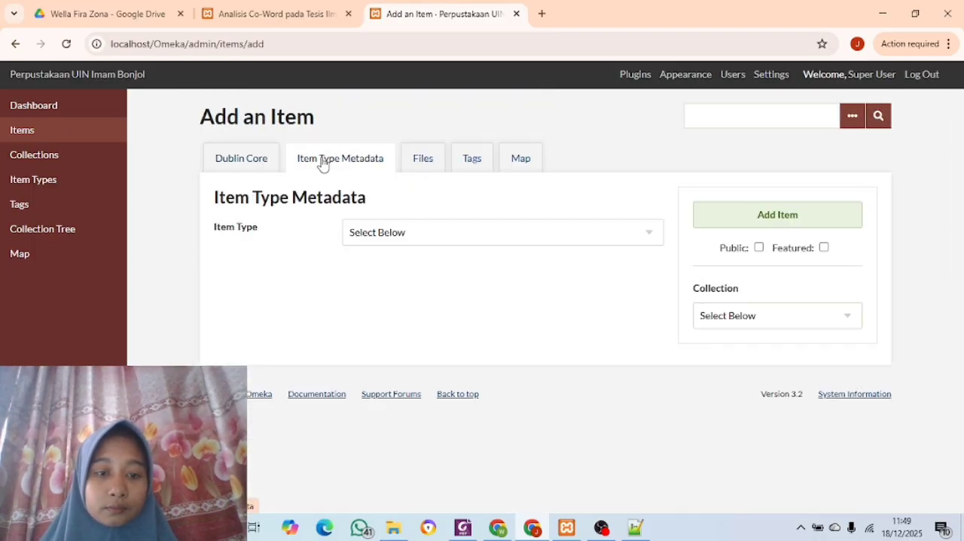
{"action": "left_click", "coordinate": [642, 237]}
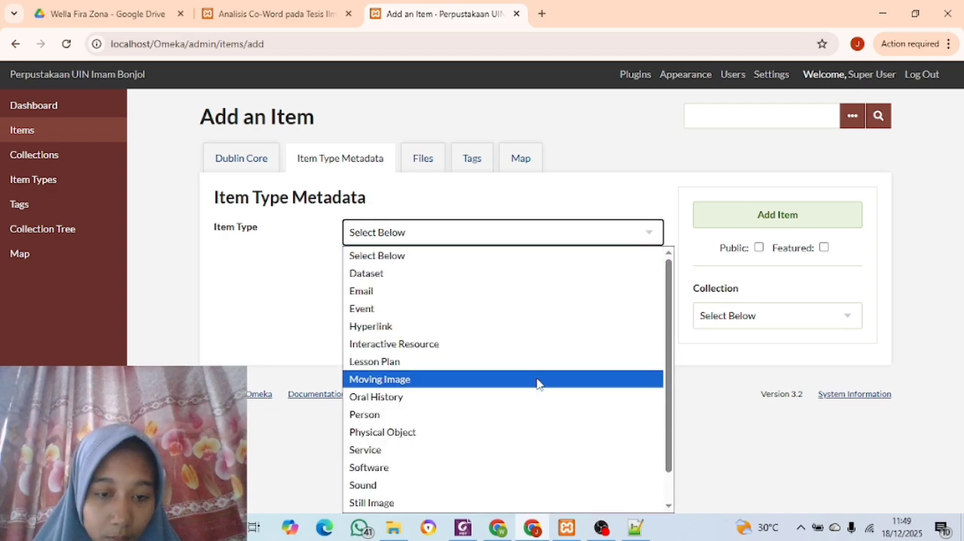
{"action": "left_click", "coordinate": [537, 380]}
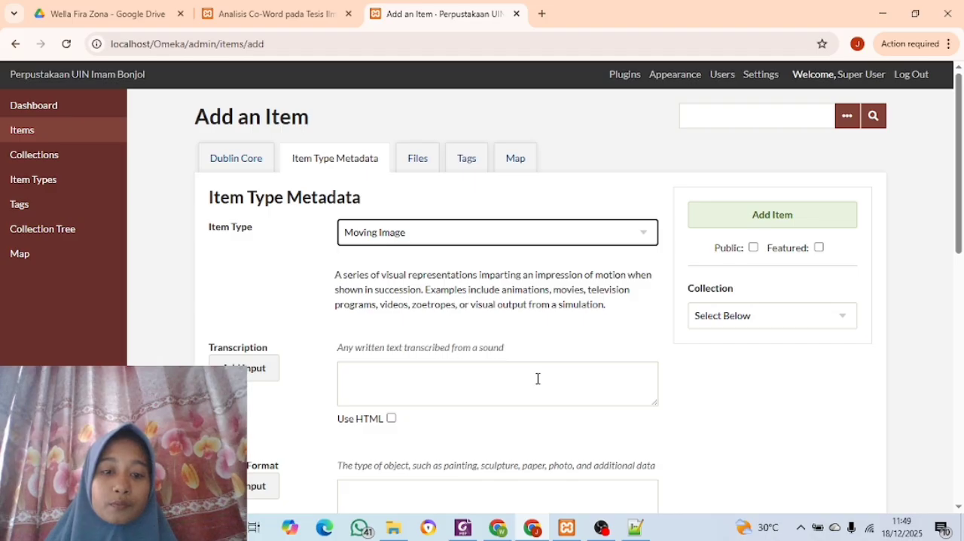
Copy "Assalamualaikum warahmatullahi wabarakatuh, salam literasi." from the metadata PDF in Foxit PDF Editor into the item's Transcription in Chrome
{"action": "scroll", "coordinate": [538, 378], "scroll_direction": "down", "scroll_amount": 2}
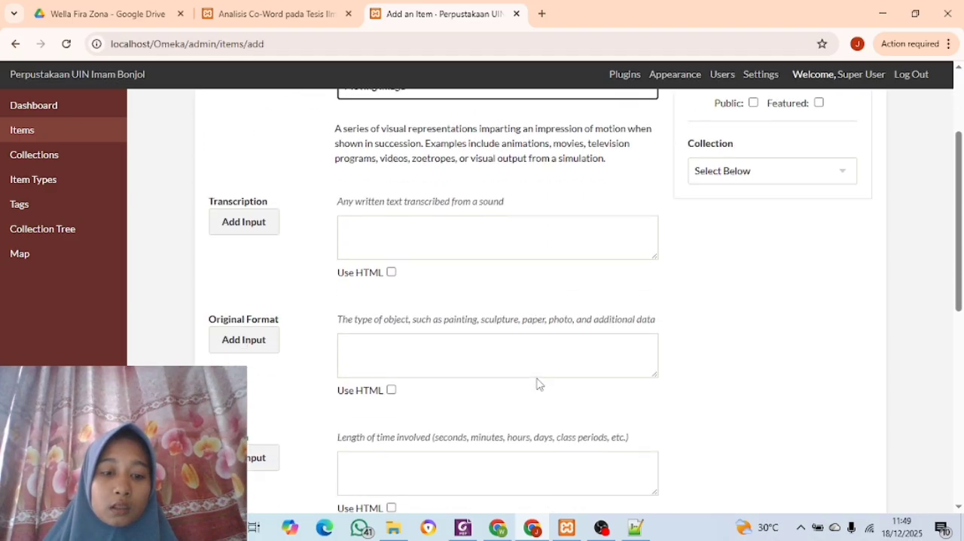
{"action": "scroll", "coordinate": [540, 384], "scroll_direction": "down", "scroll_amount": 1}
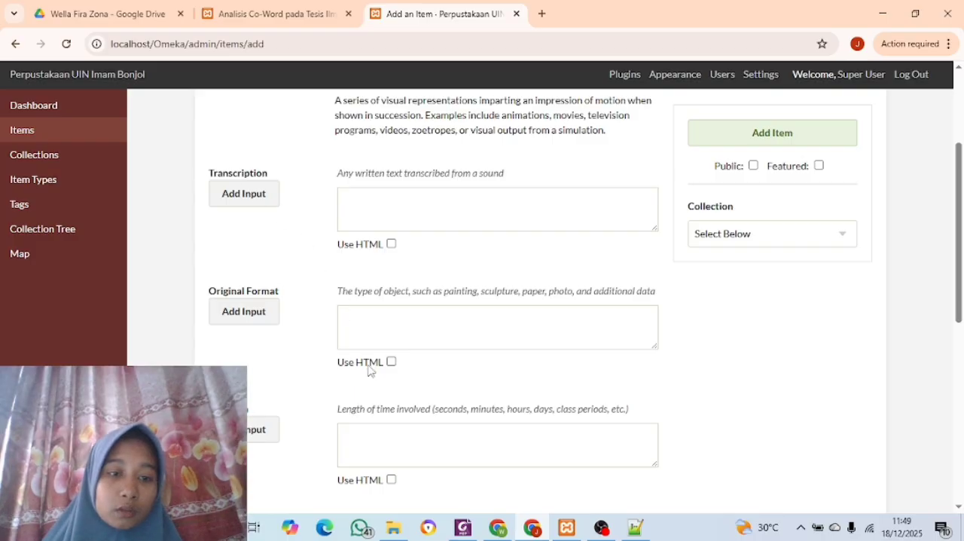
{"action": "left_click", "coordinate": [463, 528]}
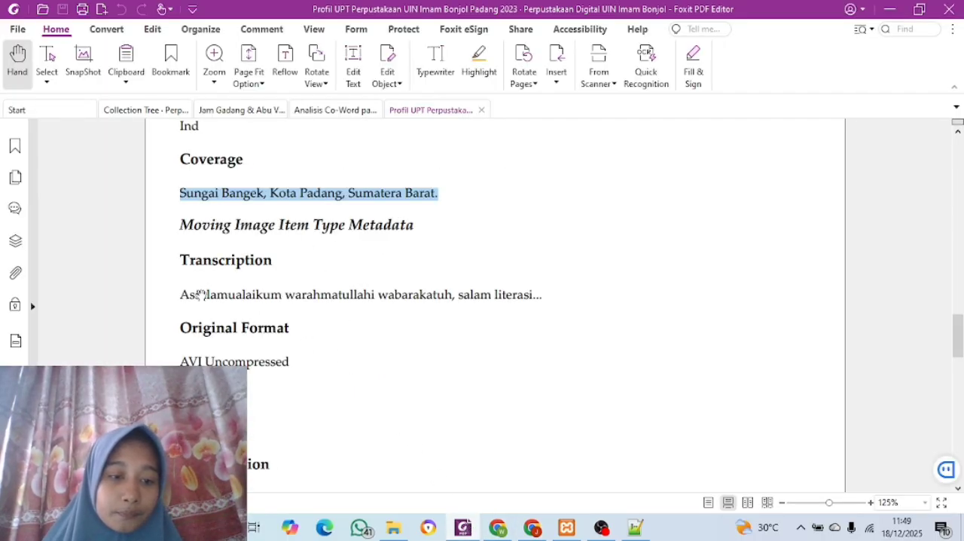
{"action": "left_click", "coordinate": [184, 291]}
{"action": "left_click_drag", "start_coordinate": [184, 291], "coordinate": [539, 296]}
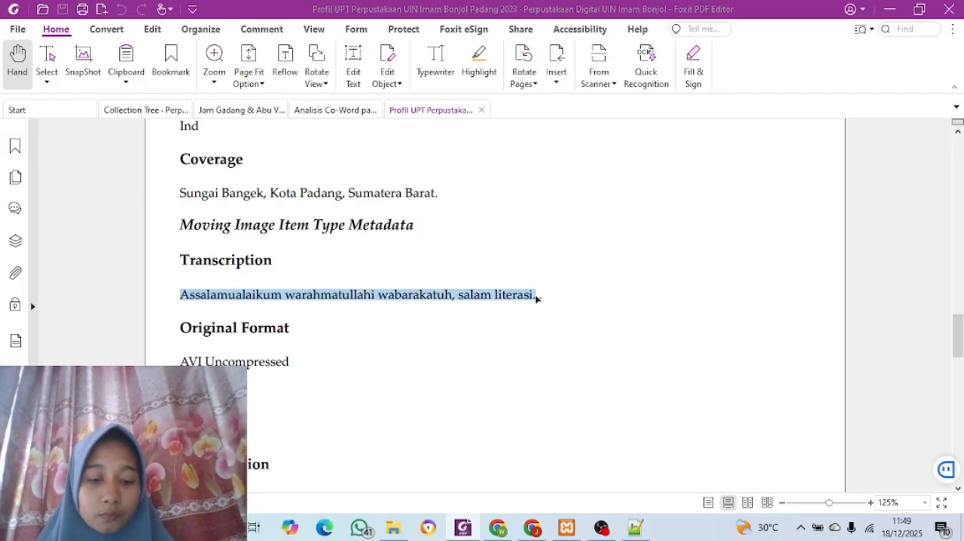
{"action": "left_click", "coordinate": [532, 527]}
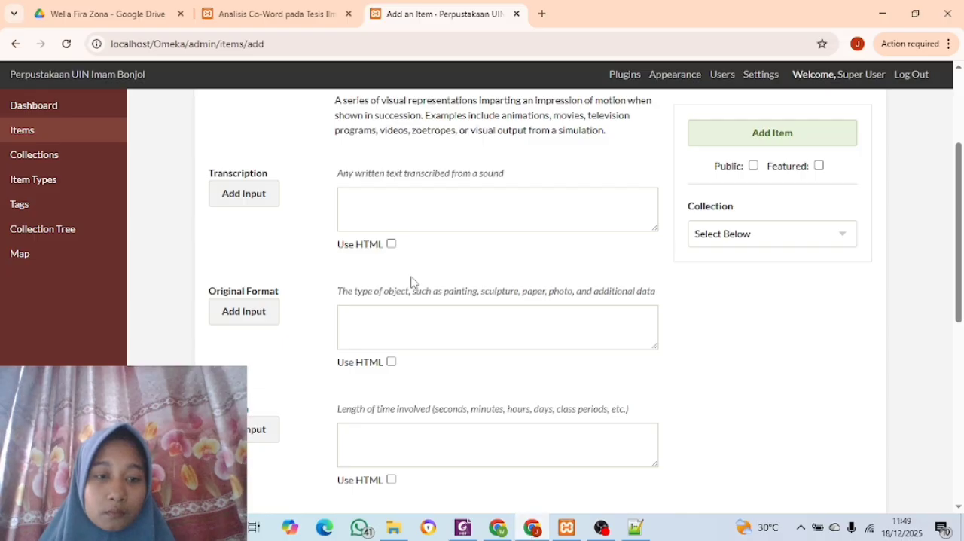
{"action": "left_click", "coordinate": [395, 219]}
{"action": "key", "text": "ctrl+v"}
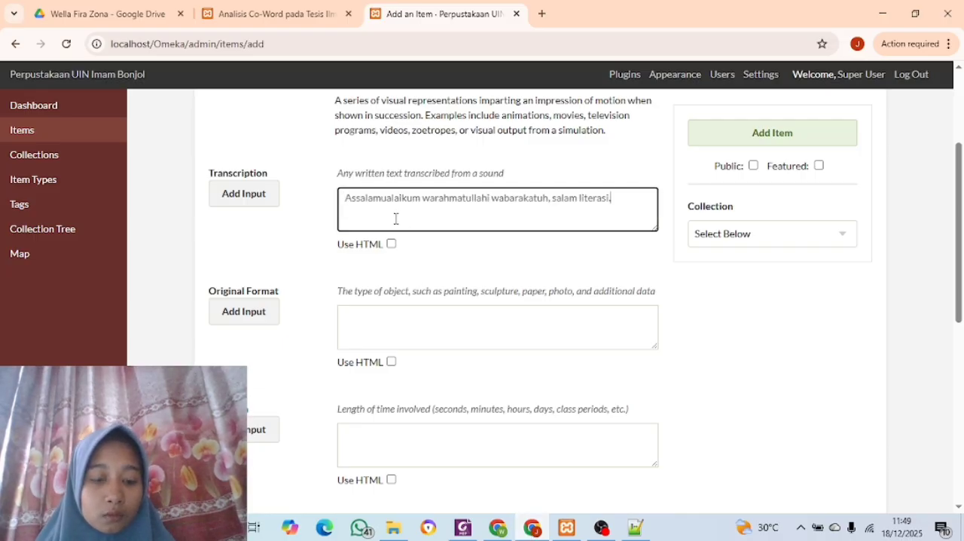
Copy "AVI Uncompressed" from the metadata PDF in Foxit PDF Editor into the item's Original Format in Chrome
{"action": "left_click", "coordinate": [462, 527]}
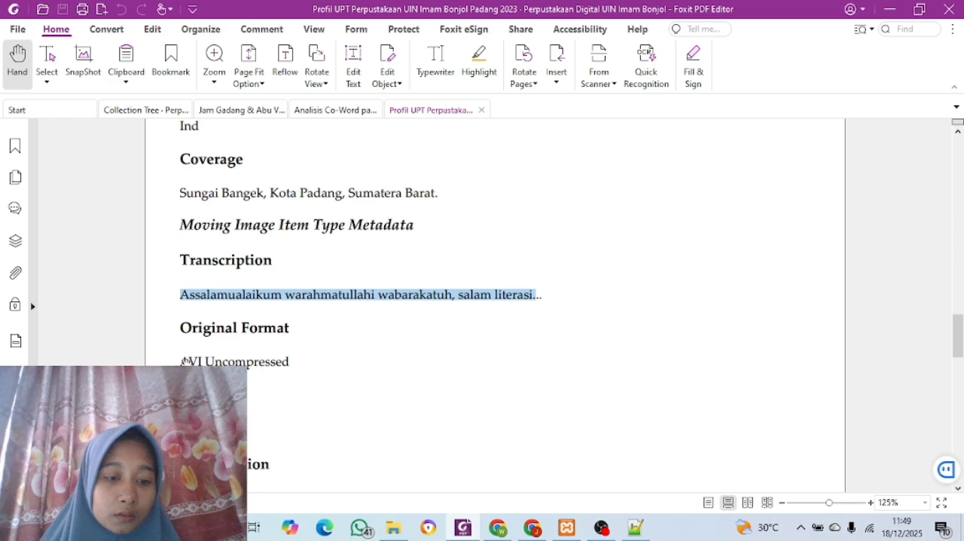
{"action": "left_click_drag", "start_coordinate": [180, 358], "coordinate": [305, 358]}
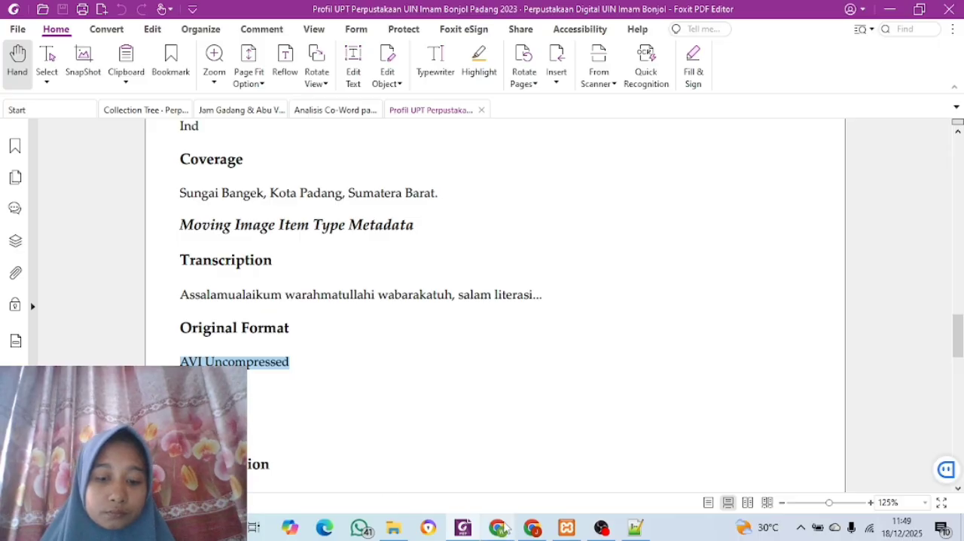
{"action": "left_click", "coordinate": [528, 530]}
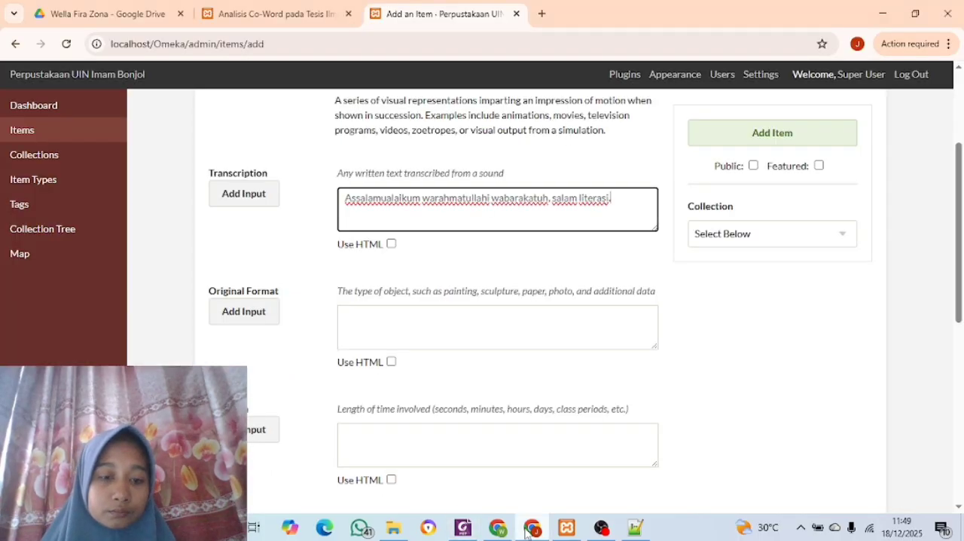
{"action": "left_click", "coordinate": [379, 317]}
{"action": "key", "text": "ctrl+v"}
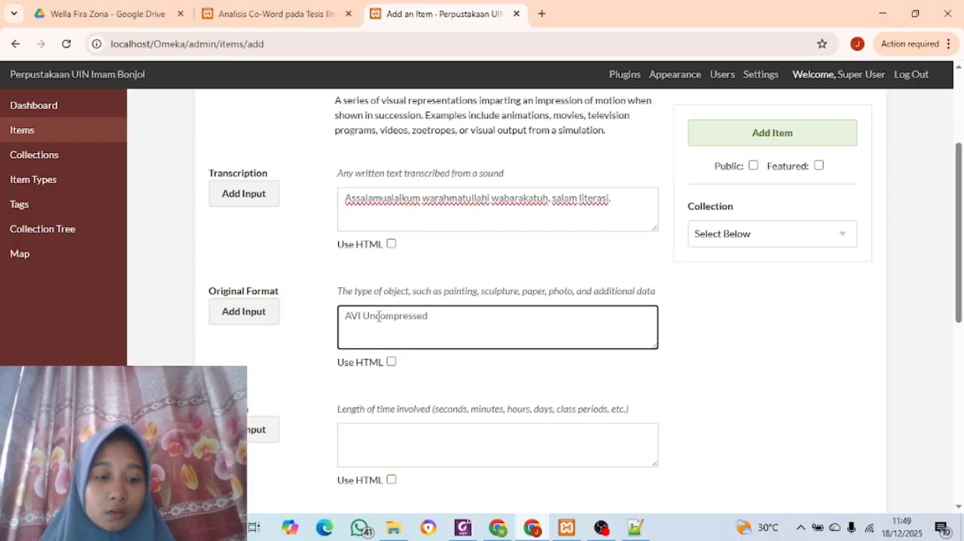
Copy the duration "00:05:39" from the metadata PDF in Foxit PDF Editor into the item's Duration in Chrome
{"action": "scroll", "coordinate": [379, 317], "scroll_direction": "down", "scroll_amount": 2}
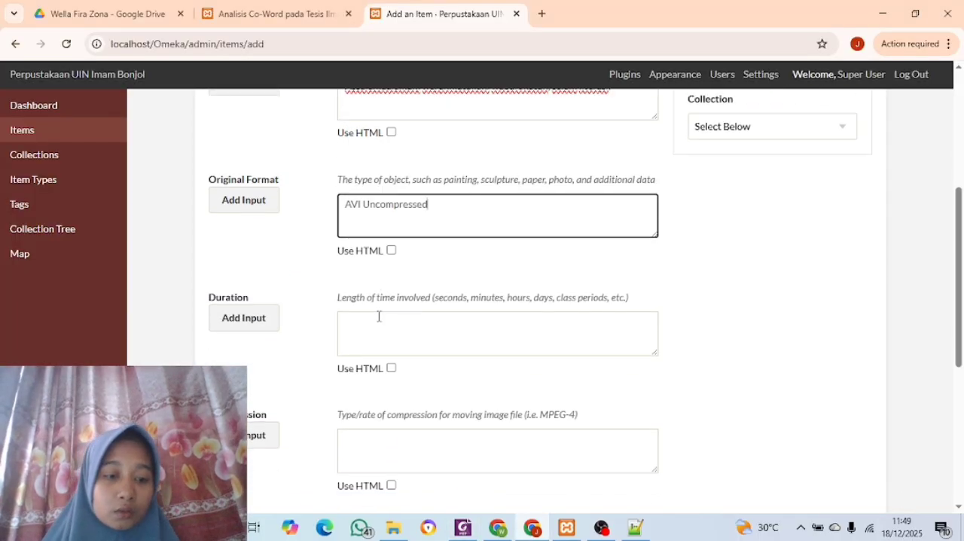
{"action": "left_click", "coordinate": [461, 530]}
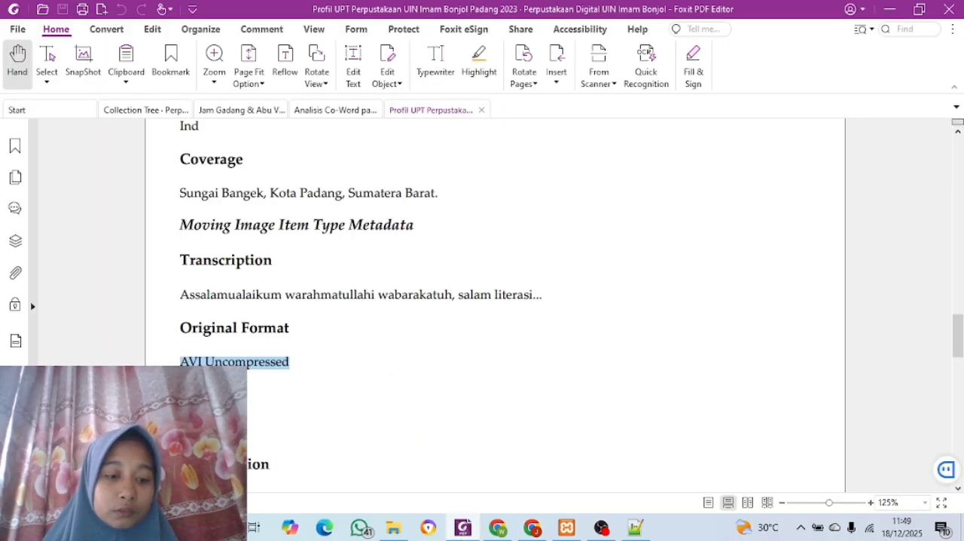
{"action": "left_click", "coordinate": [389, 375]}
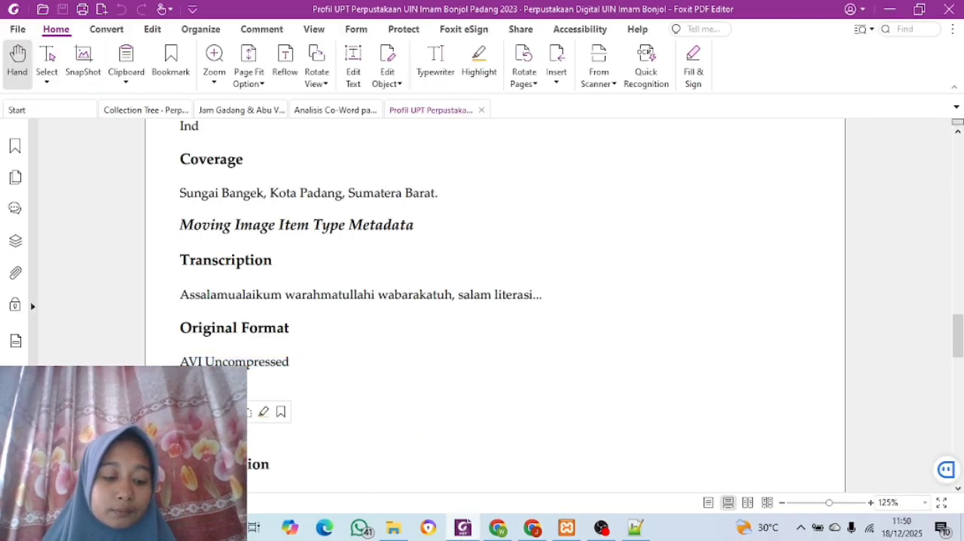
{"action": "key", "text": "ctrl+c"}
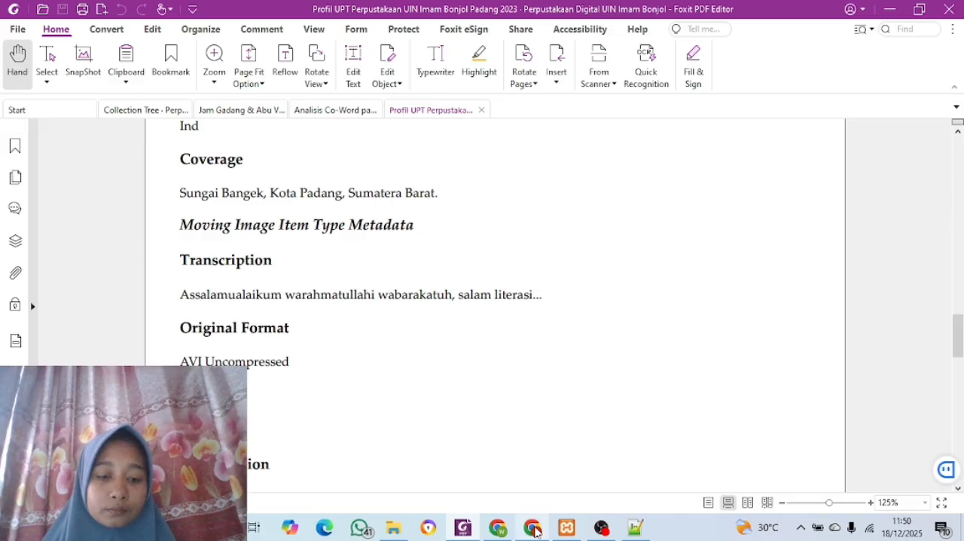
{"action": "left_click", "coordinate": [532, 528]}
{"action": "left_click", "coordinate": [377, 326]}
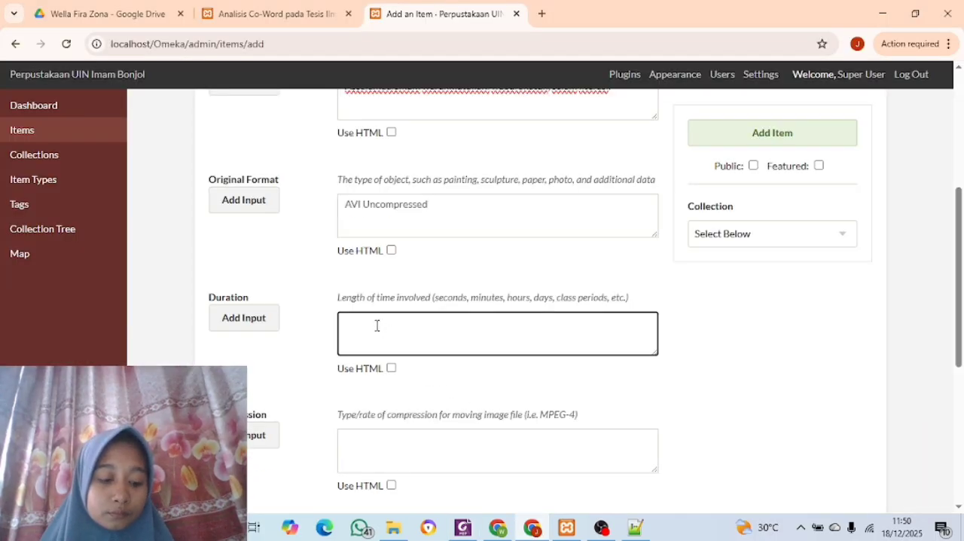
{"action": "key", "text": "ctrl+v"}
Copy "MPEG-4" from the metadata PDF in Foxit PDF Editor into the item's Compression in Chrome
{"action": "scroll", "coordinate": [376, 329], "scroll_direction": "down", "scroll_amount": 4}
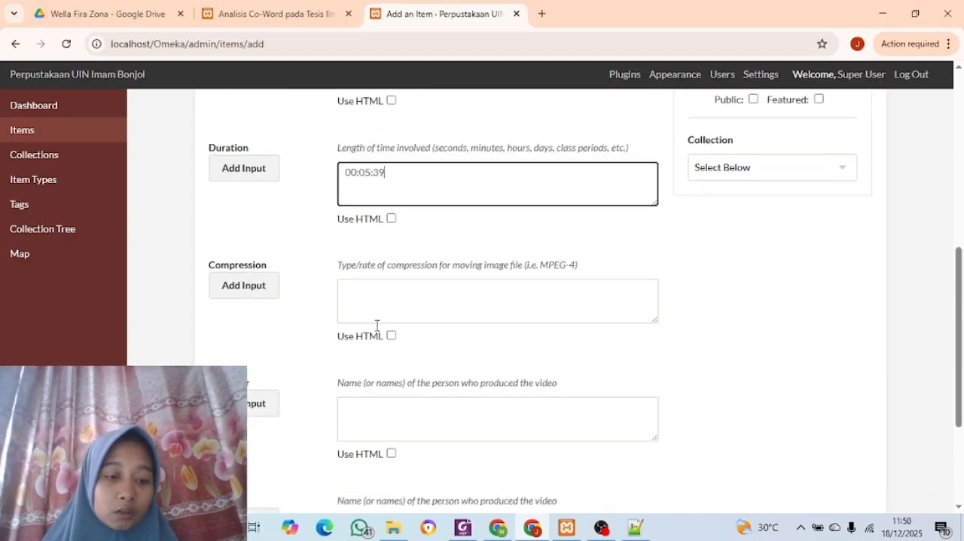
{"action": "scroll", "coordinate": [297, 274], "scroll_direction": "down", "scroll_amount": 1}
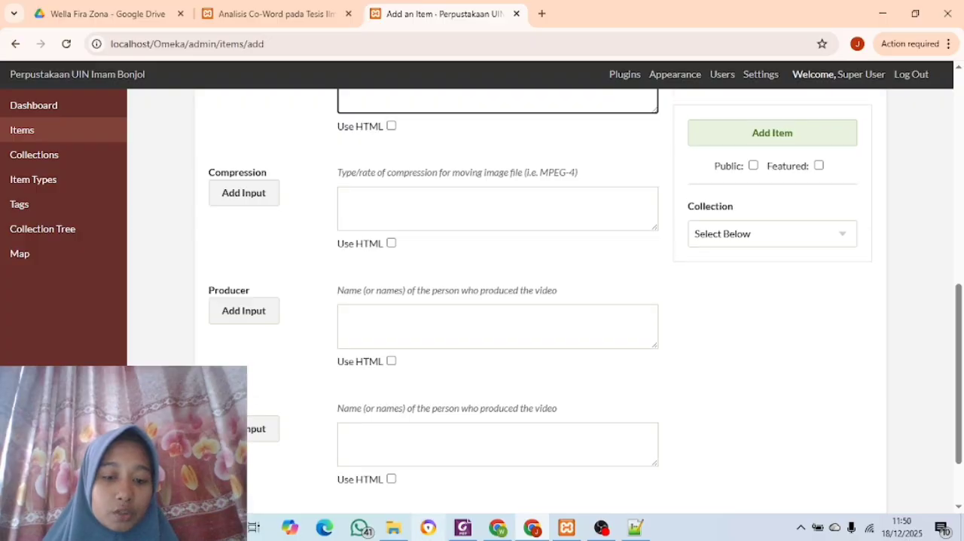
{"action": "left_click", "coordinate": [462, 529]}
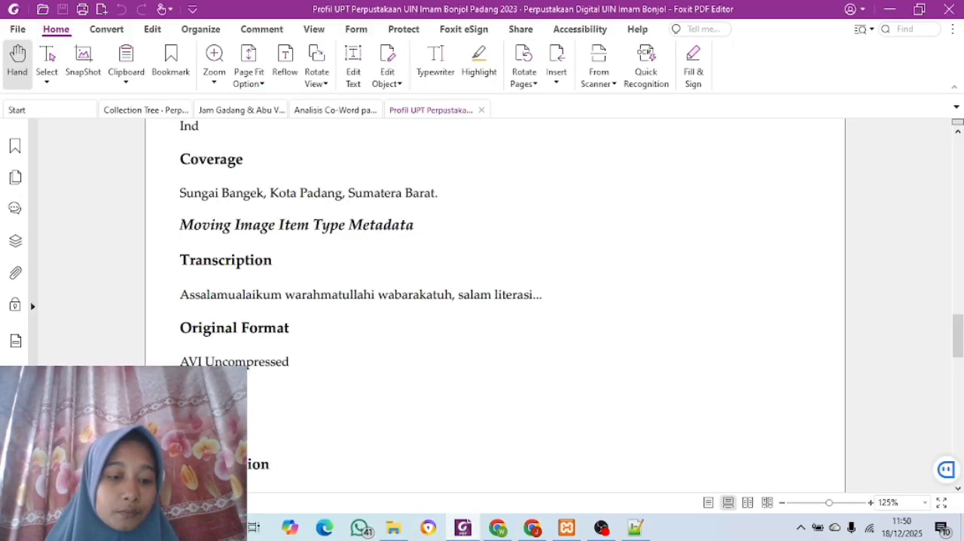
{"action": "scroll", "coordinate": [495, 301], "scroll_direction": "down", "scroll_amount": 5}
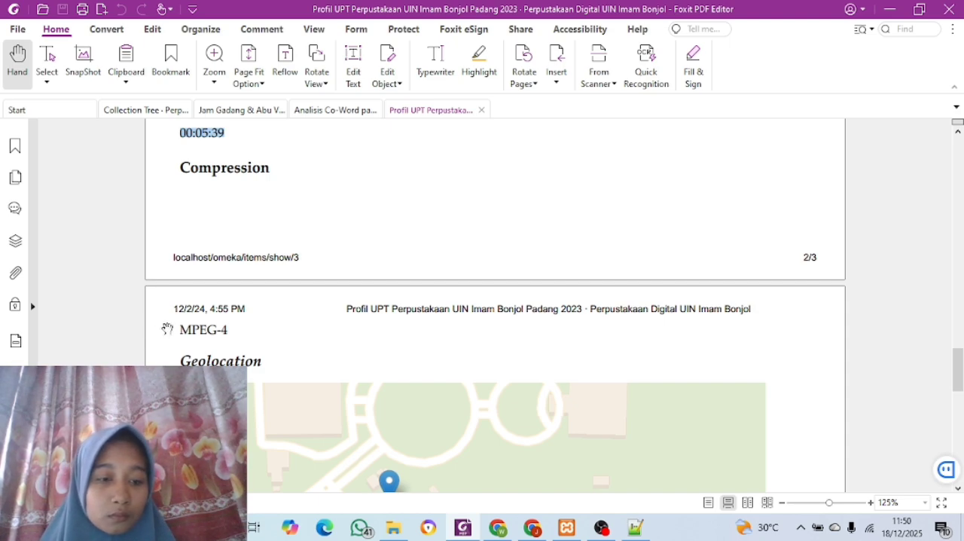
{"action": "left_click_drag", "start_coordinate": [179, 327], "coordinate": [183, 353]}
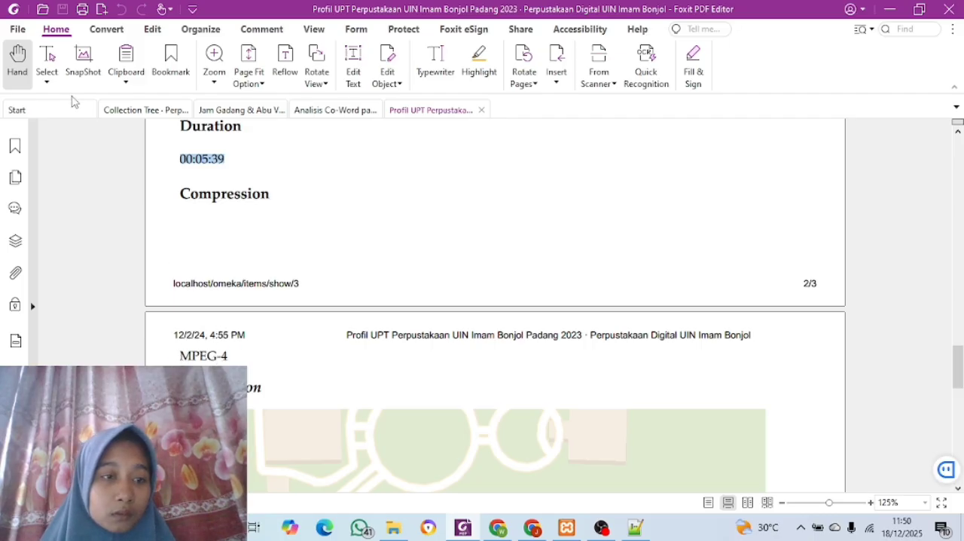
{"action": "left_click", "coordinate": [47, 66]}
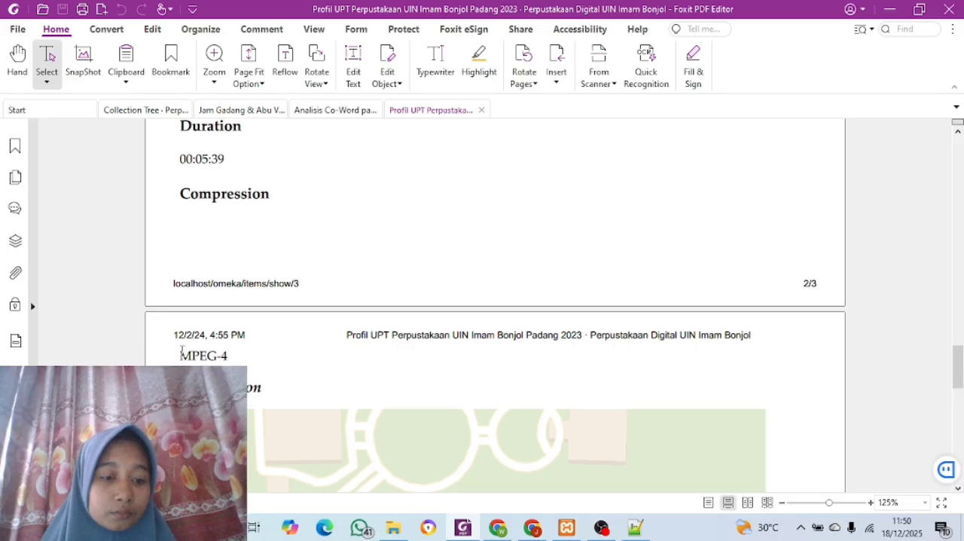
{"action": "left_click_drag", "start_coordinate": [181, 350], "coordinate": [241, 356]}
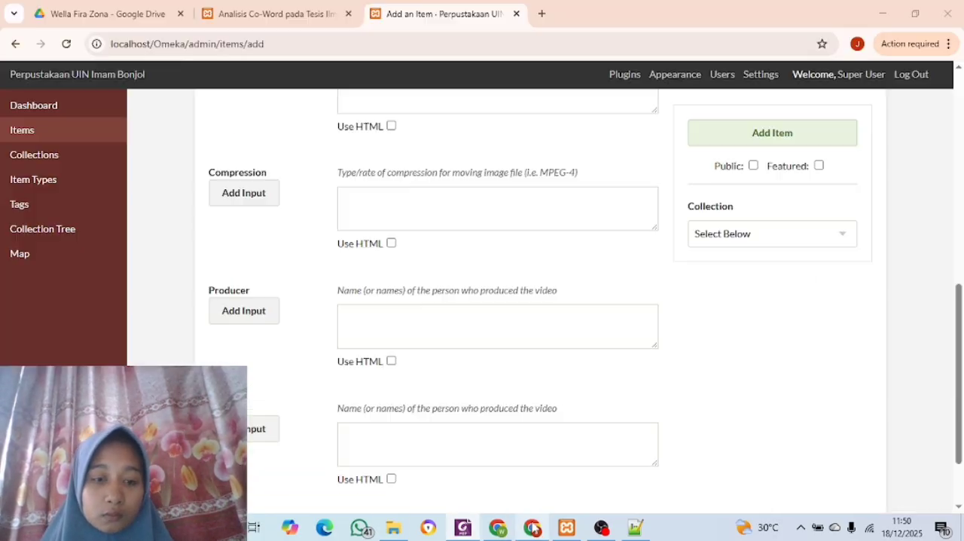
{"action": "left_click", "coordinate": [532, 527]}
{"action": "left_click", "coordinate": [409, 434]}
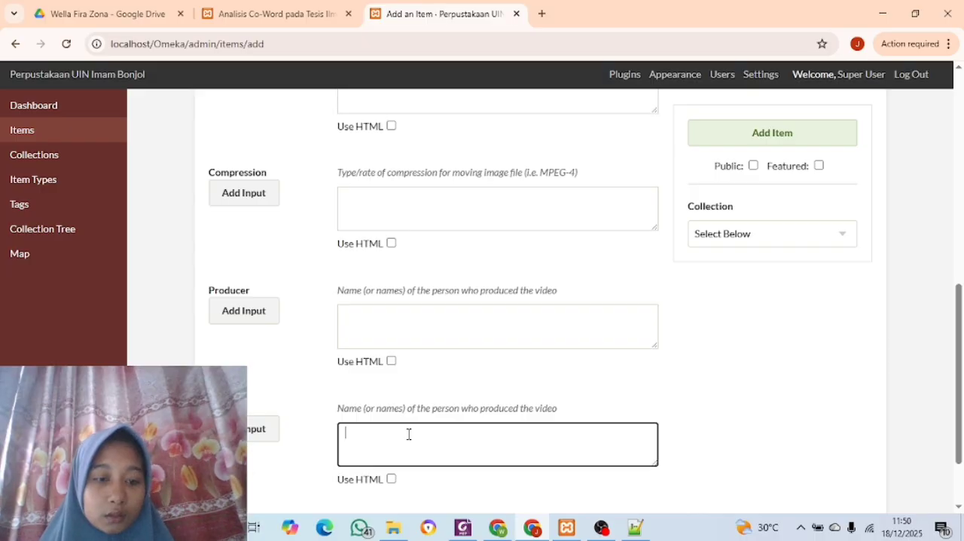
{"action": "left_click", "coordinate": [381, 218]}
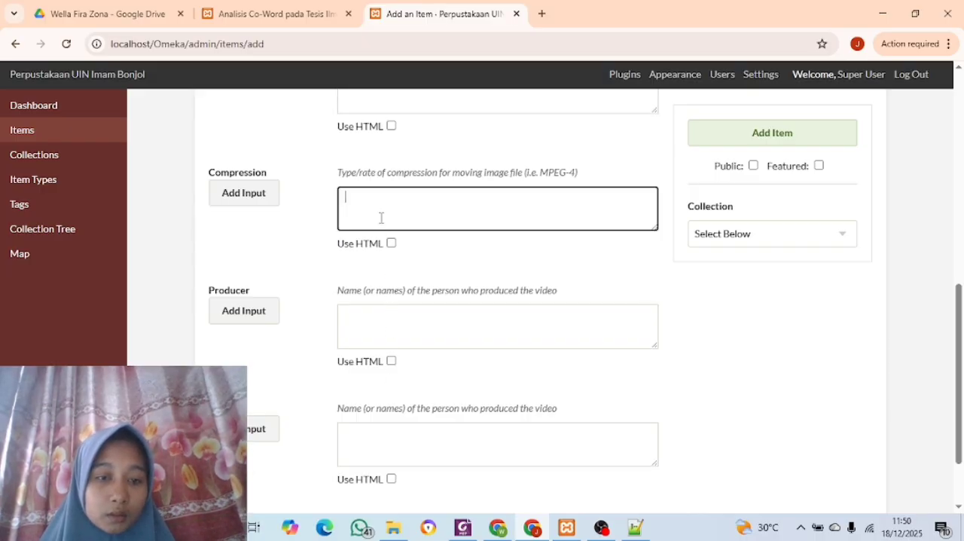
{"action": "key", "text": "ctrl+v"}
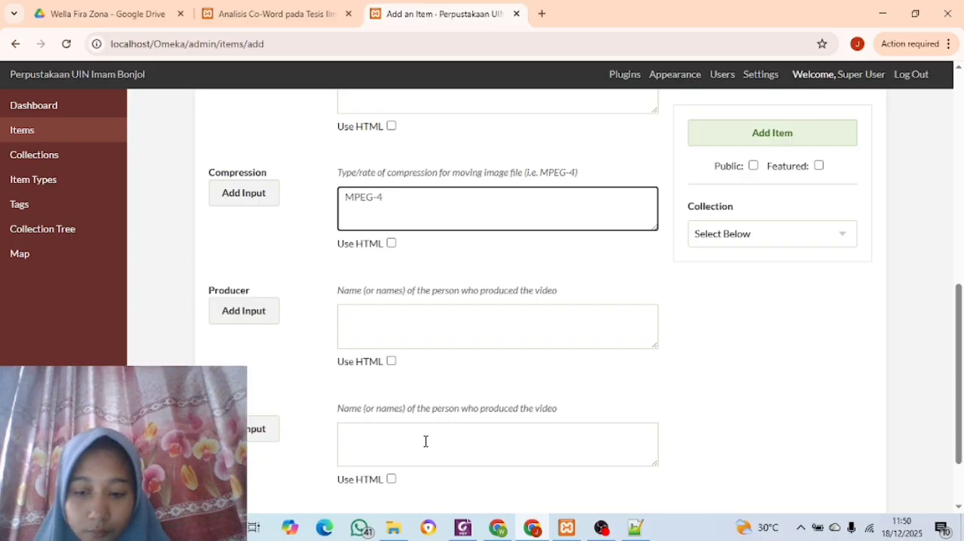
Leave Producer and Director empty and open the item's Map settings
{"action": "scroll", "coordinate": [426, 441], "scroll_direction": "down", "scroll_amount": 1}
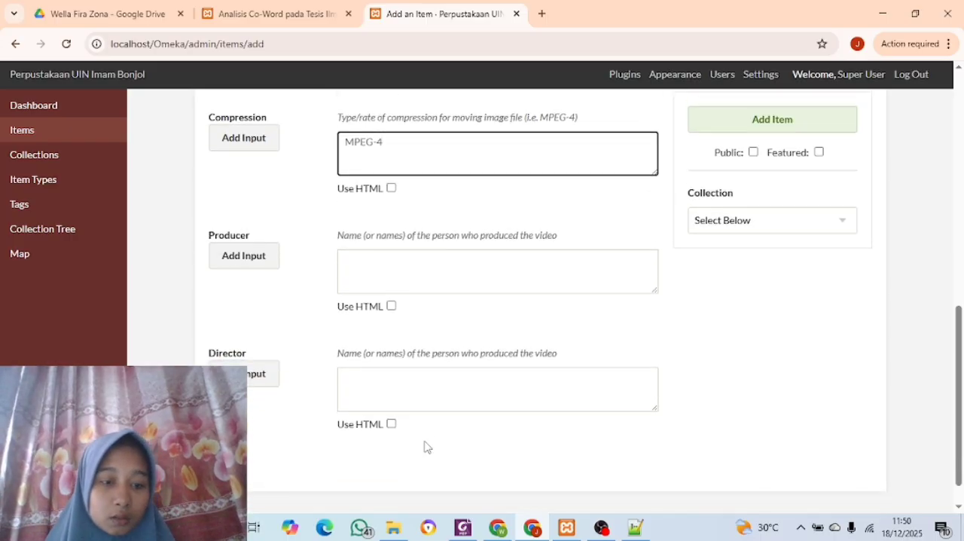
{"action": "scroll", "coordinate": [425, 446], "scroll_direction": "down", "scroll_amount": 1}
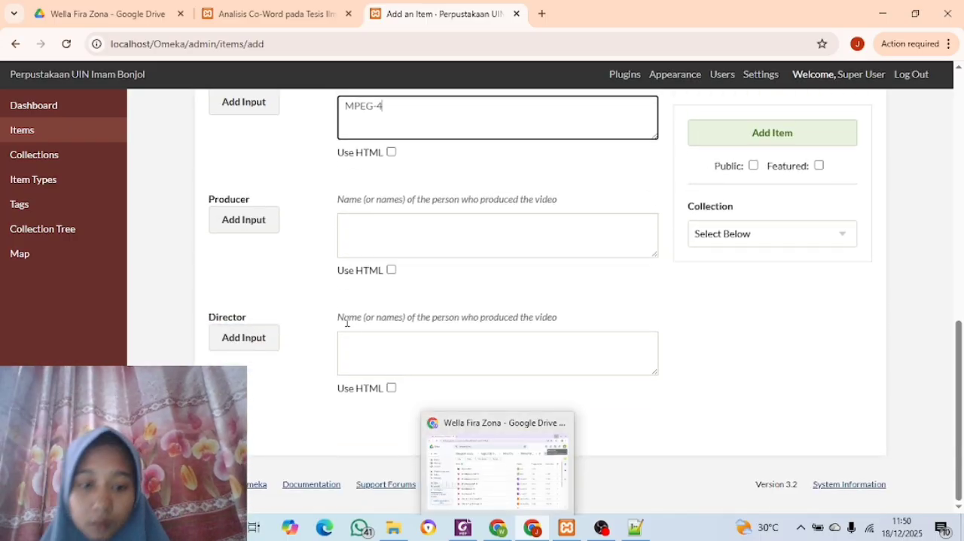
{"action": "scroll", "coordinate": [346, 324], "scroll_direction": "up", "scroll_amount": 8}
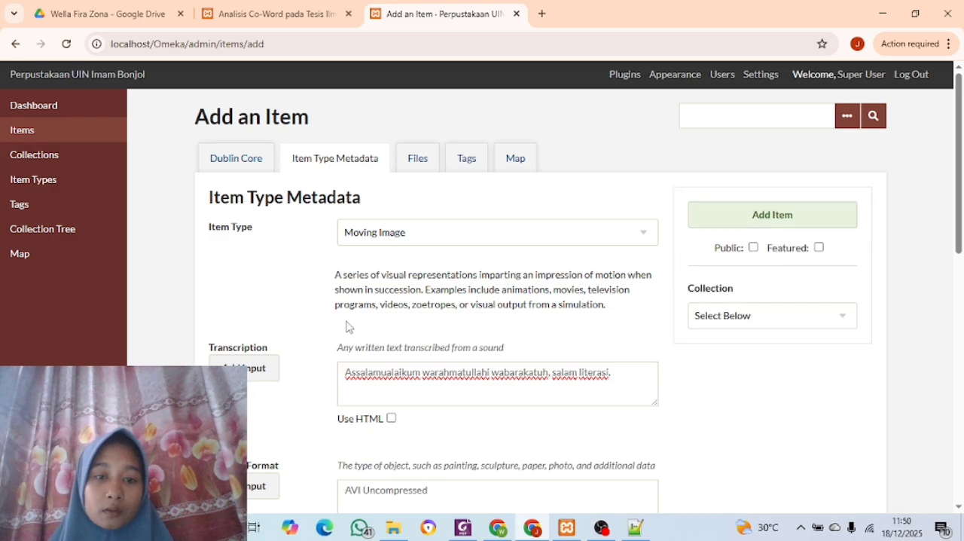
{"action": "left_click", "coordinate": [520, 158]}
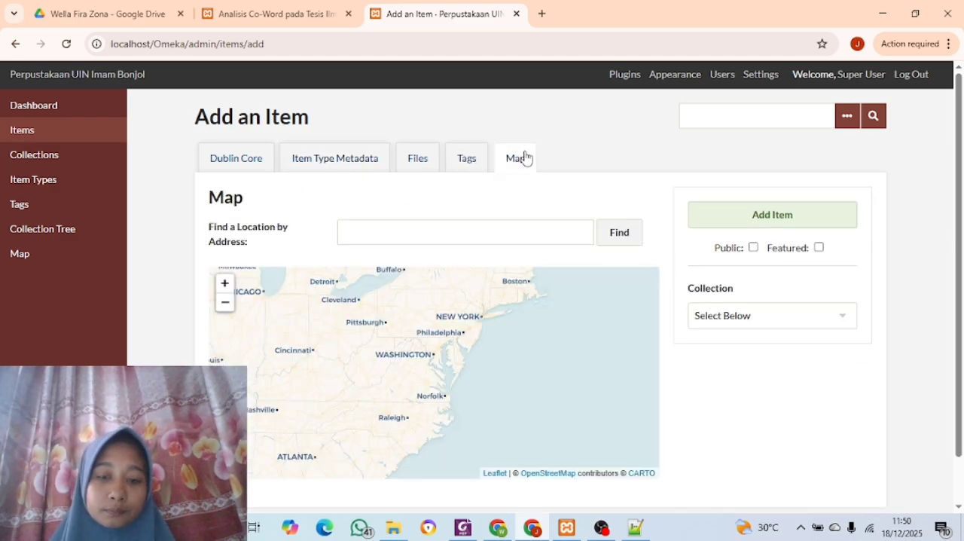
Try to find the address "sungai bangek" on the item's map
{"action": "left_click", "coordinate": [483, 224]}
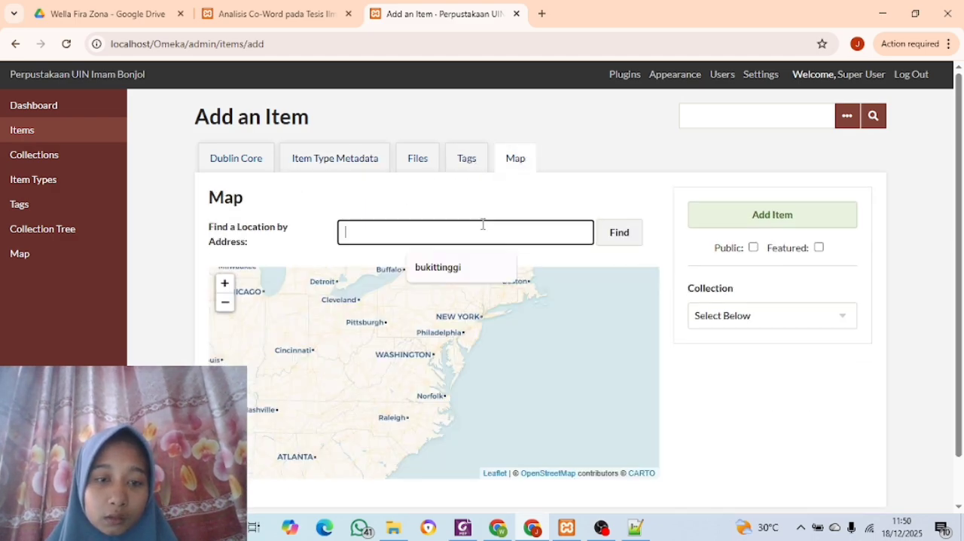
{"action": "type", "text": "sungai bangek"}
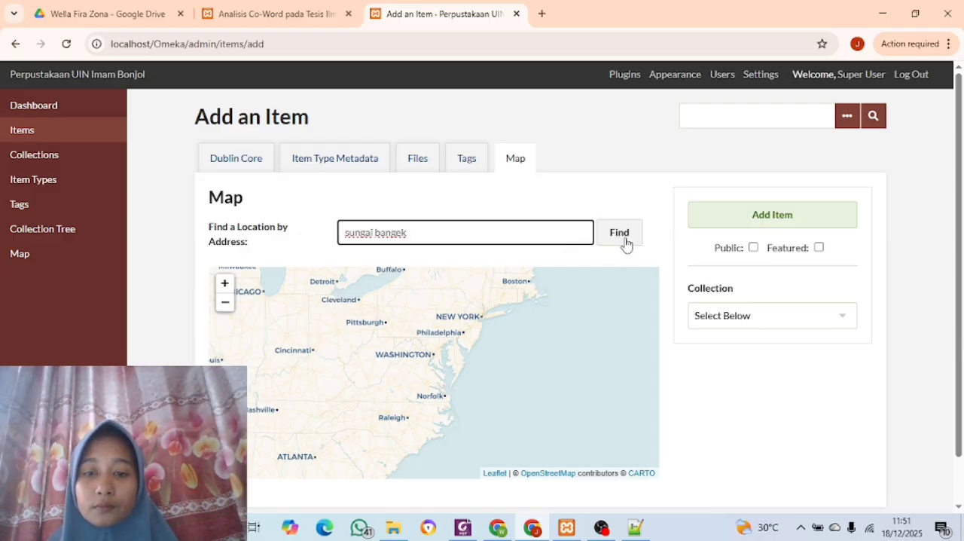
{"action": "left_click", "coordinate": [625, 244]}
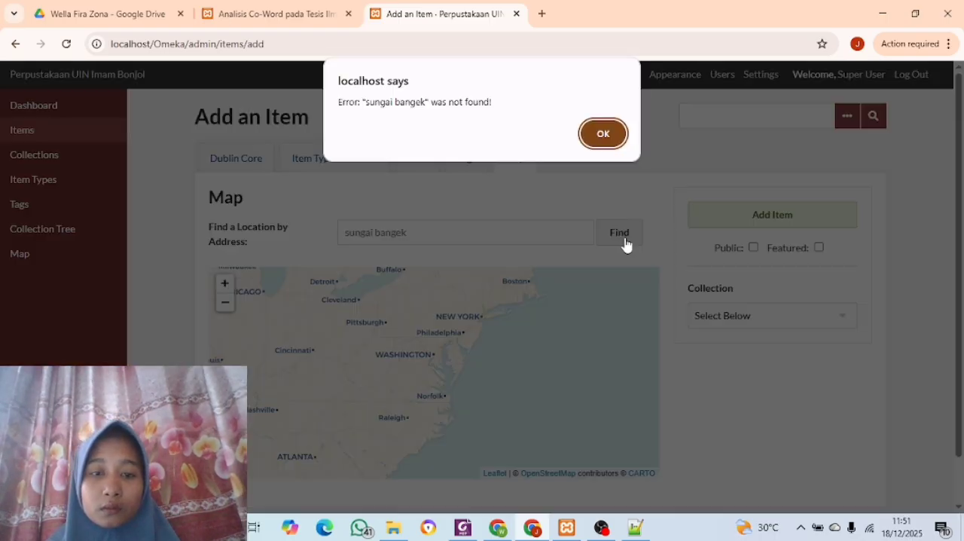
{"action": "left_click", "coordinate": [595, 140]}
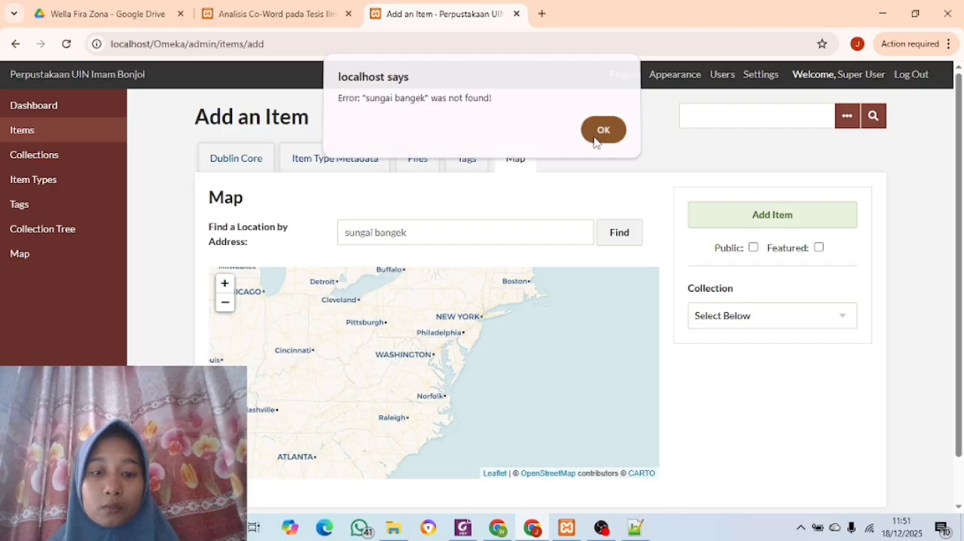
Place the item's map location by finding the address "padang" instead
{"action": "left_click", "coordinate": [501, 235]}
{"action": "key", "text": "BackSpace"}
{"action": "key", "text": "BackSpace"}
{"action": "key", "text": "BackSpace"}
{"action": "key", "text": "BackSpace"}
{"action": "key", "text": "BackSpace"}
{"action": "key", "text": "BackSpace"}
{"action": "key", "text": "BackSpace"}
{"action": "key", "text": "BackSpace"}
{"action": "key", "text": "BackSpace"}
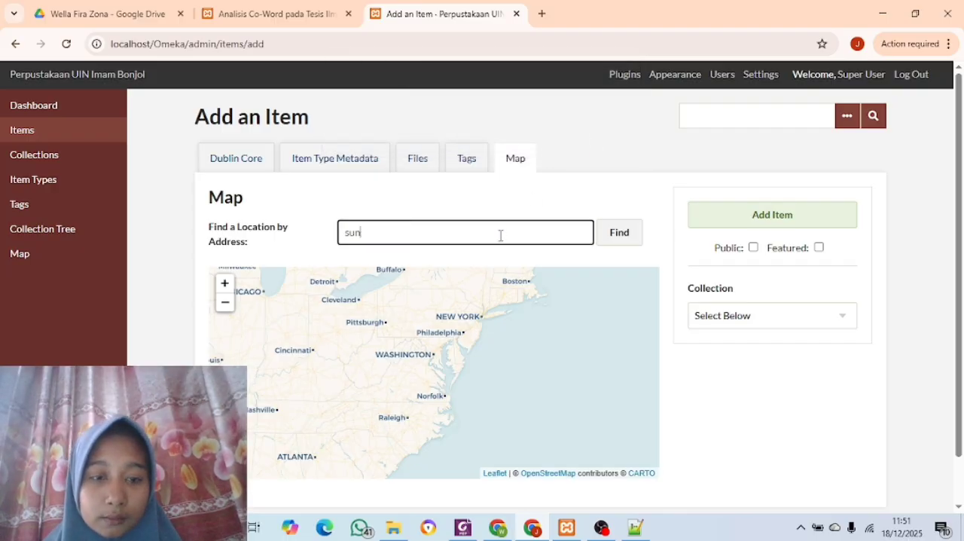
{"action": "type", "text": "padang"}
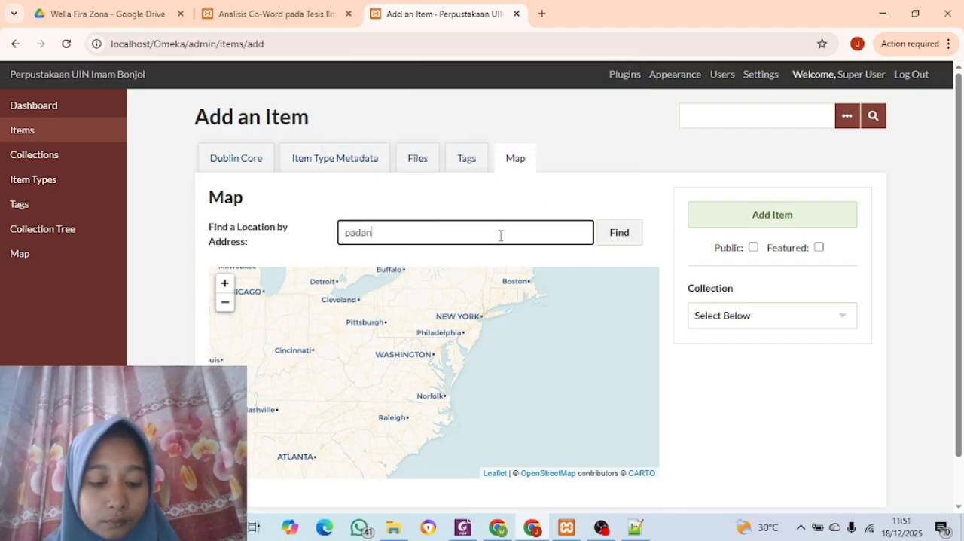
{"action": "left_click", "coordinate": [628, 231]}
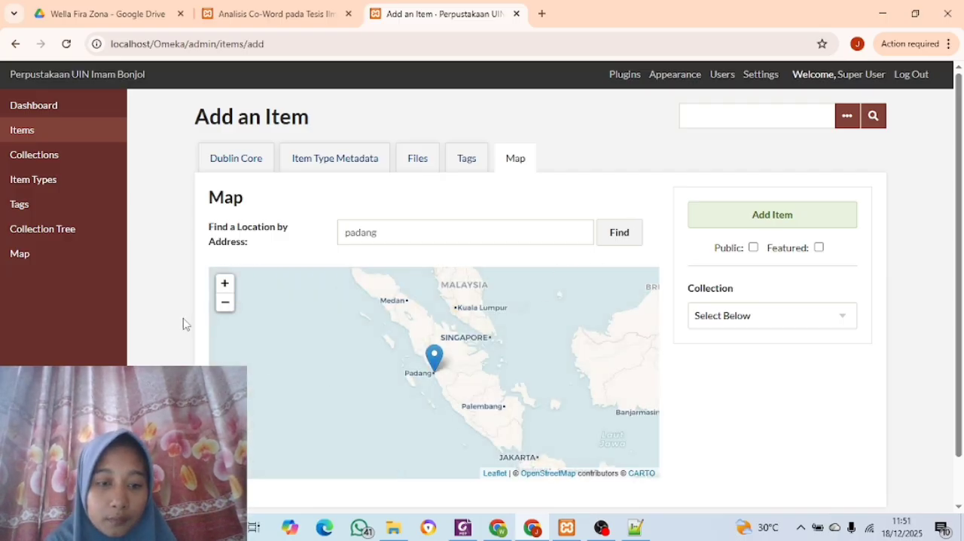
{"action": "left_click", "coordinate": [225, 284]}
{"action": "left_click", "coordinate": [224, 284]}
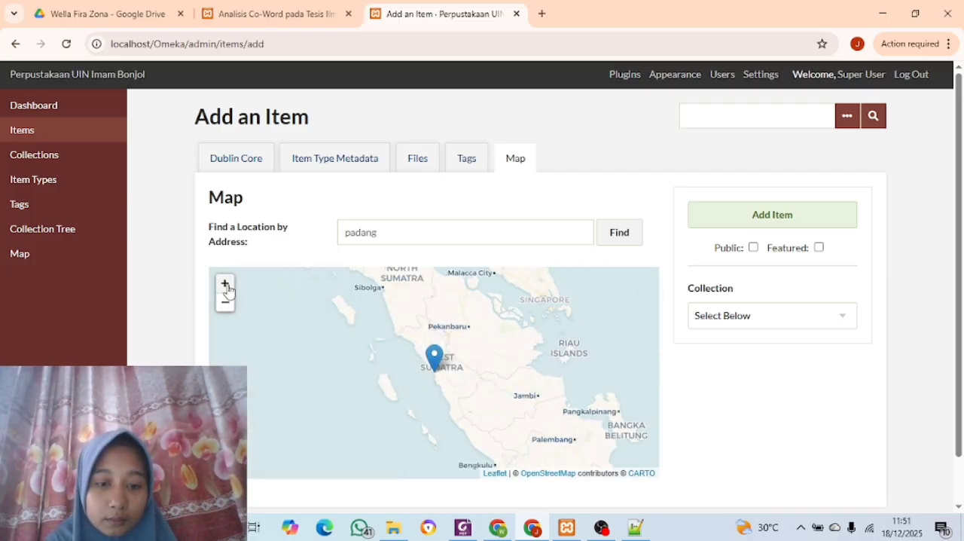
{"action": "left_click", "coordinate": [225, 285]}
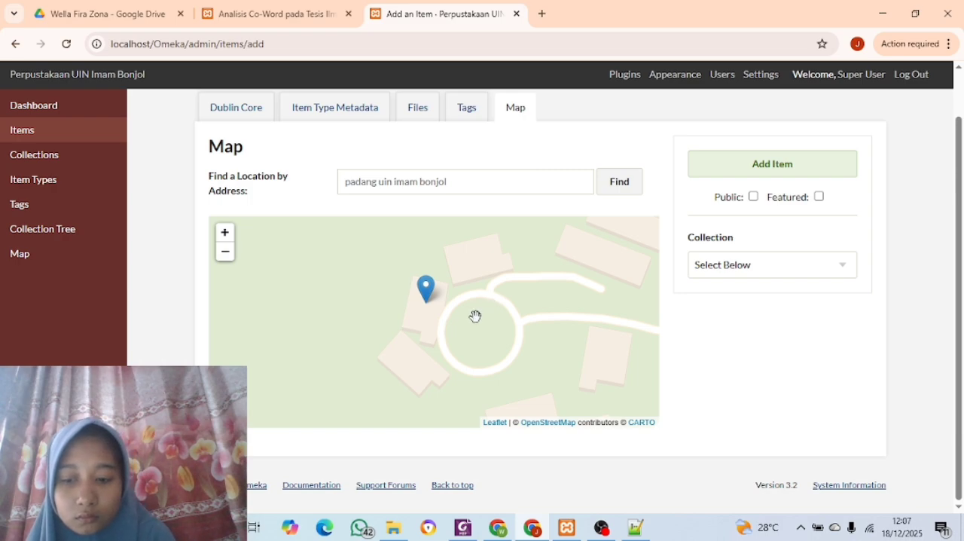
Move the item's location marker to just south of the circular road on the campus map and accept the location change
{"action": "left_click", "coordinate": [460, 391]}
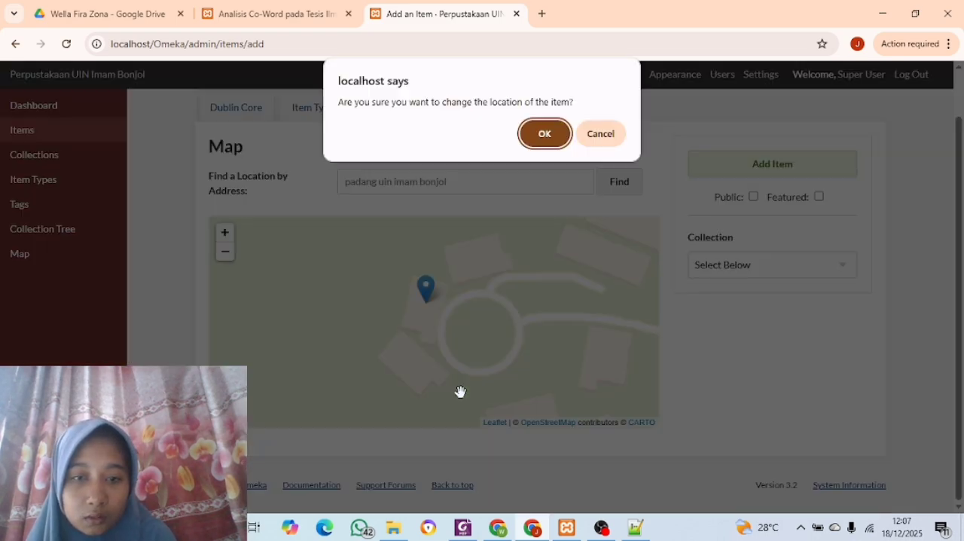
{"action": "left_click", "coordinate": [545, 131]}
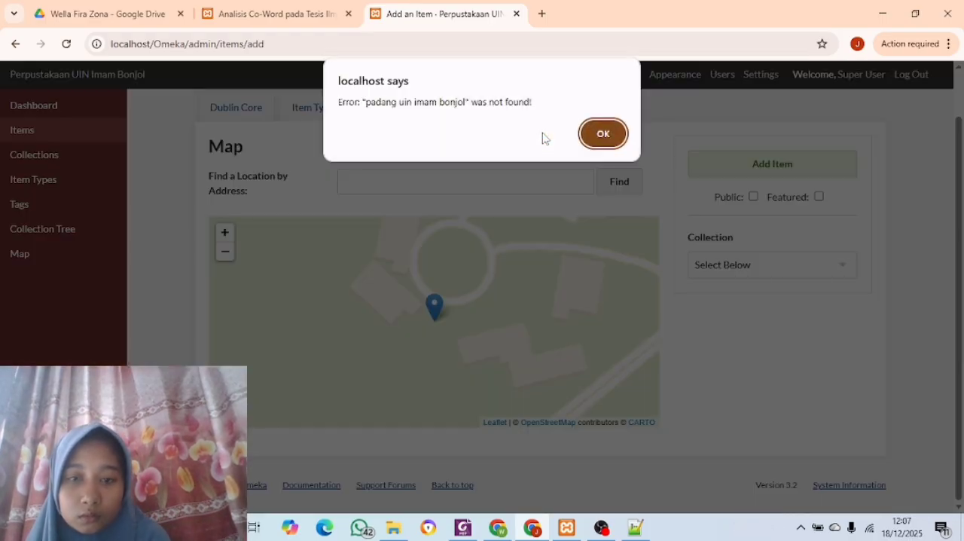
{"action": "left_click", "coordinate": [611, 134]}
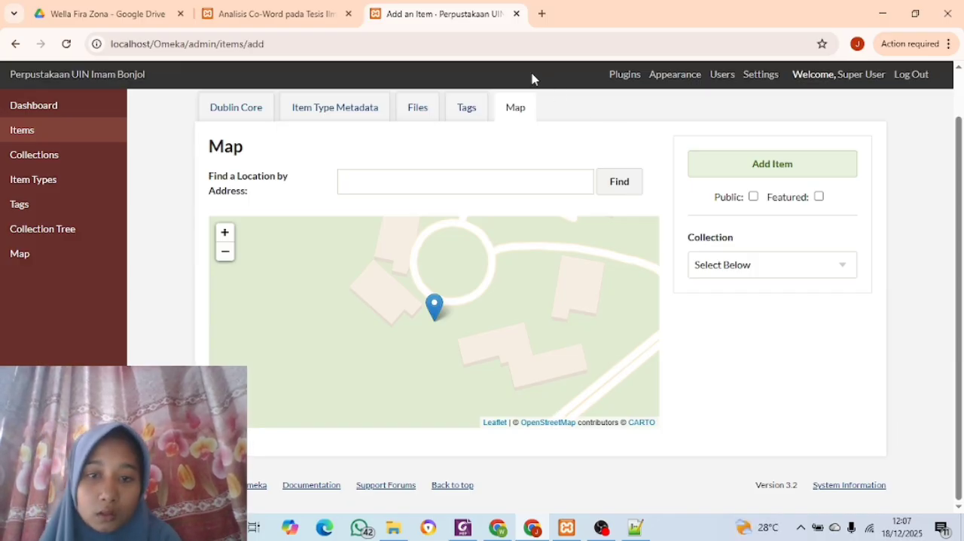
Attach "Video Profil UPT Perpustakaan UIN Imam Bonjol Padang 2023 (4).mp4" from the File Item Digital > Video folder on drive D to the item
{"action": "left_click", "coordinate": [418, 109]}
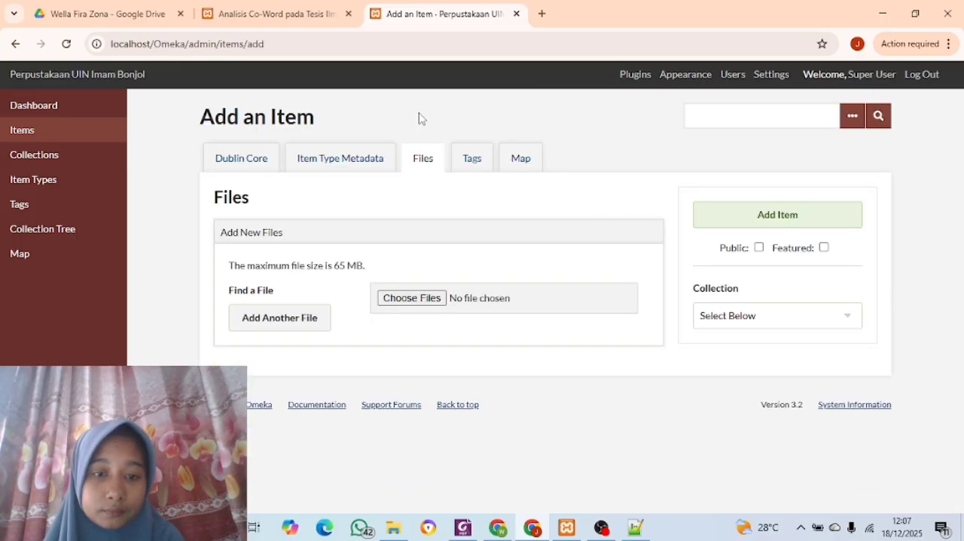
{"action": "left_click", "coordinate": [427, 305]}
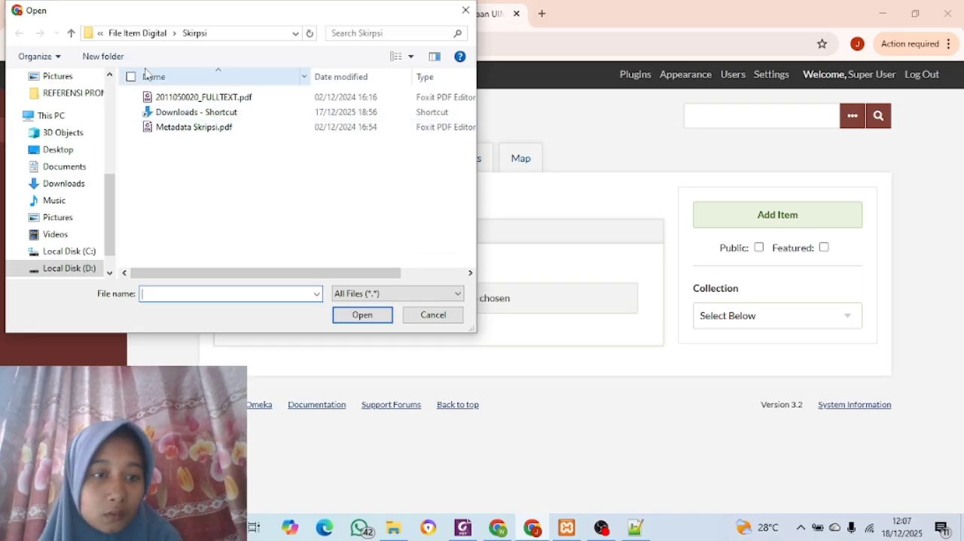
{"action": "left_click", "coordinate": [73, 269]}
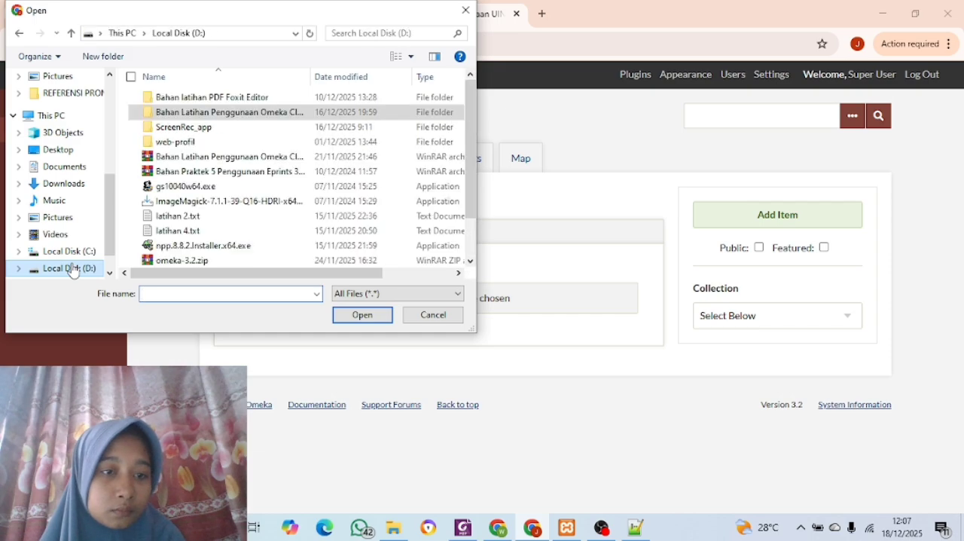
{"action": "double_click", "coordinate": [169, 112]}
{"action": "double_click", "coordinate": [172, 98]}
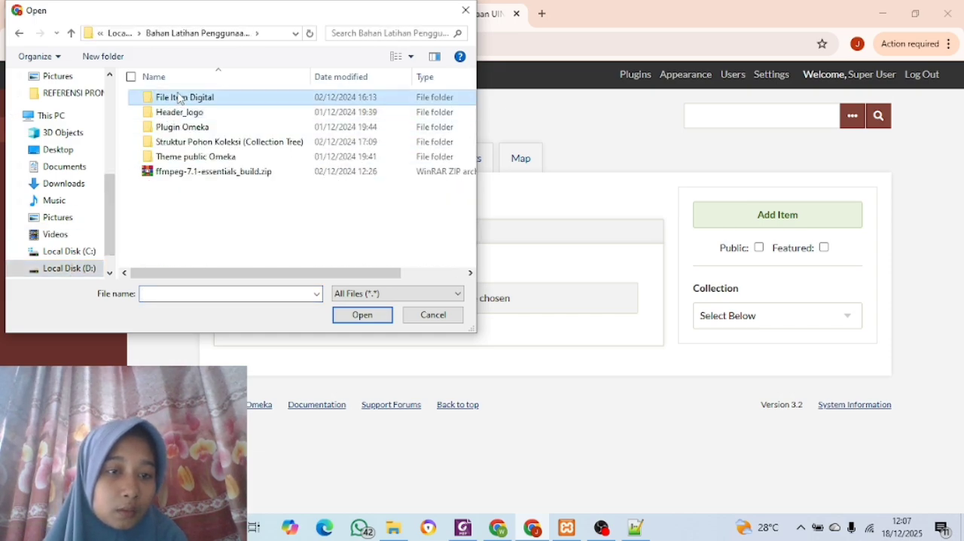
{"action": "double_click", "coordinate": [174, 128]}
{"action": "left_click", "coordinate": [174, 134]}
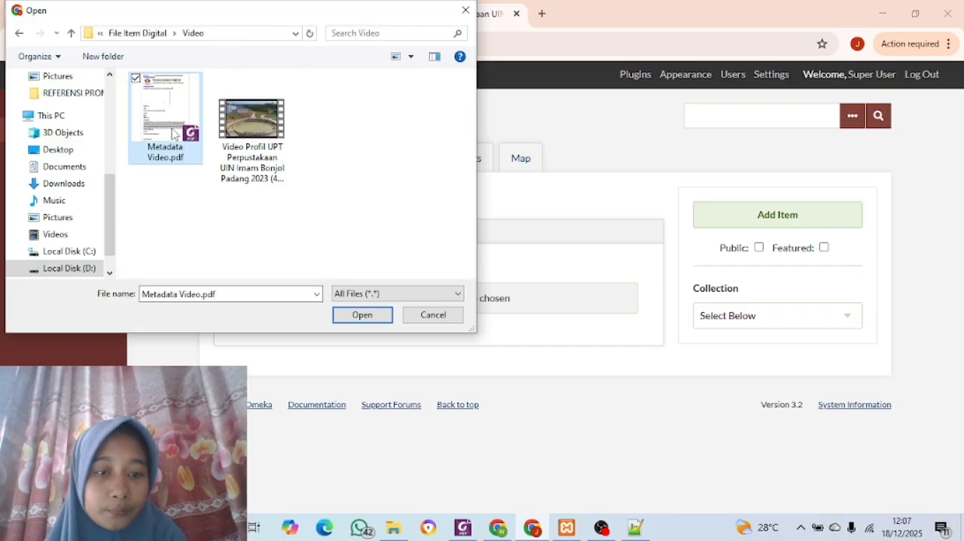
{"action": "left_click", "coordinate": [243, 141]}
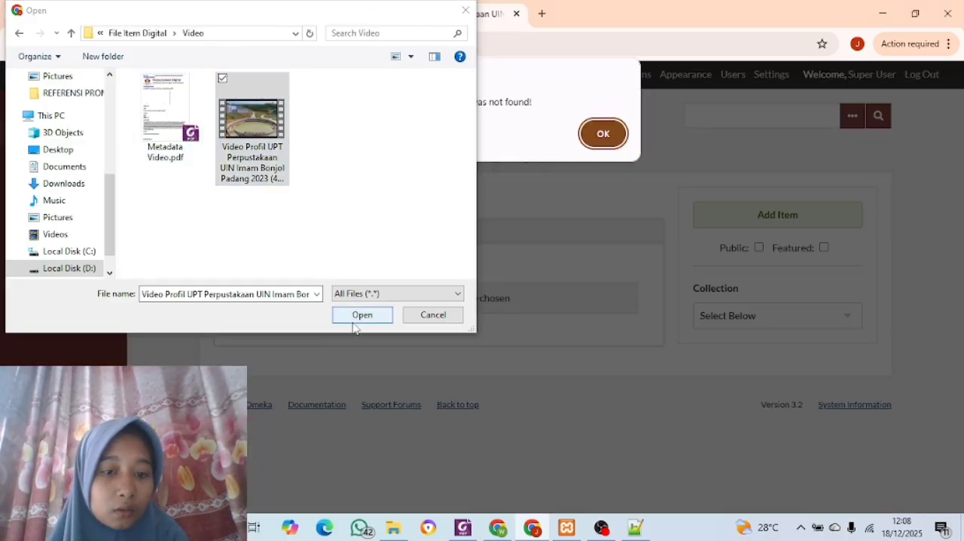
{"action": "left_click", "coordinate": [354, 316]}
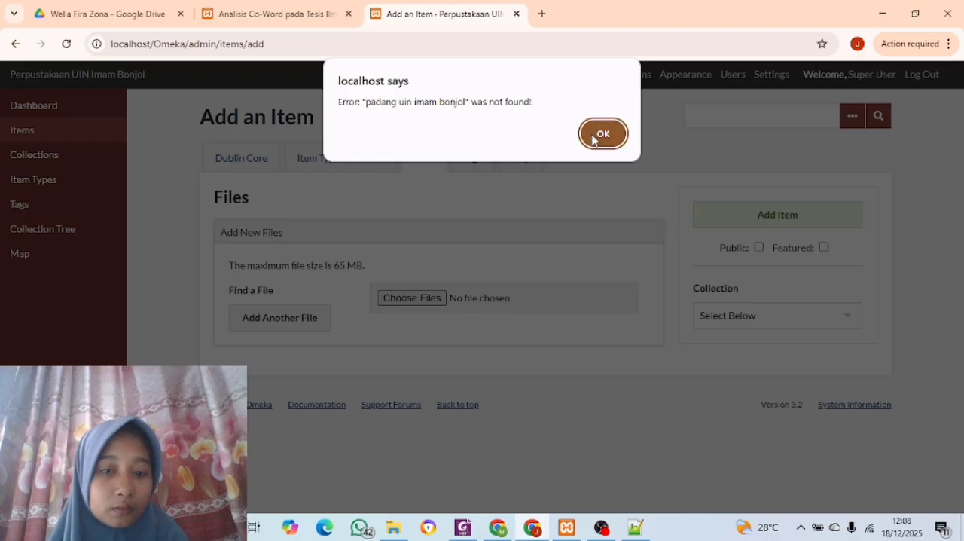
{"action": "left_click", "coordinate": [594, 138]}
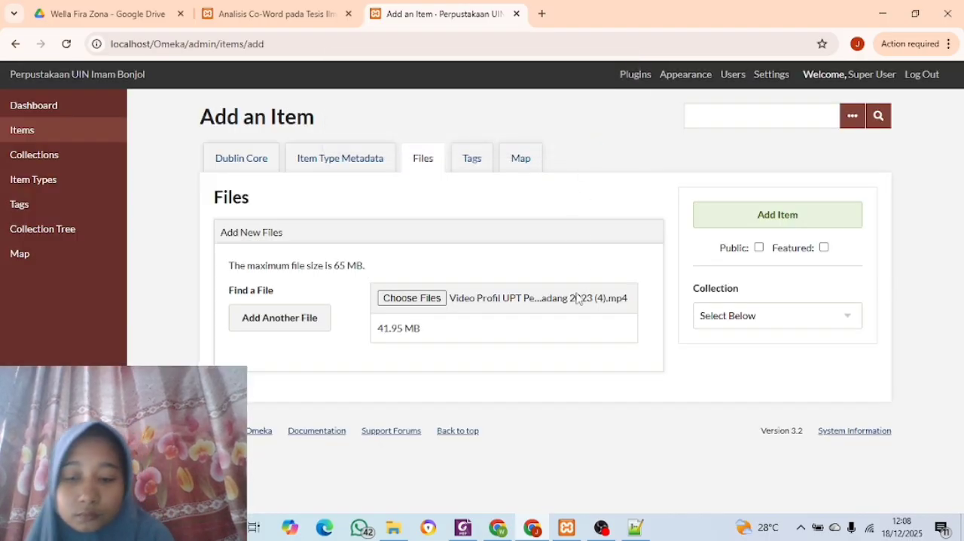
Add the item as public in the "Arsip uin imam bonjol" collection
{"action": "left_click", "coordinate": [849, 318]}
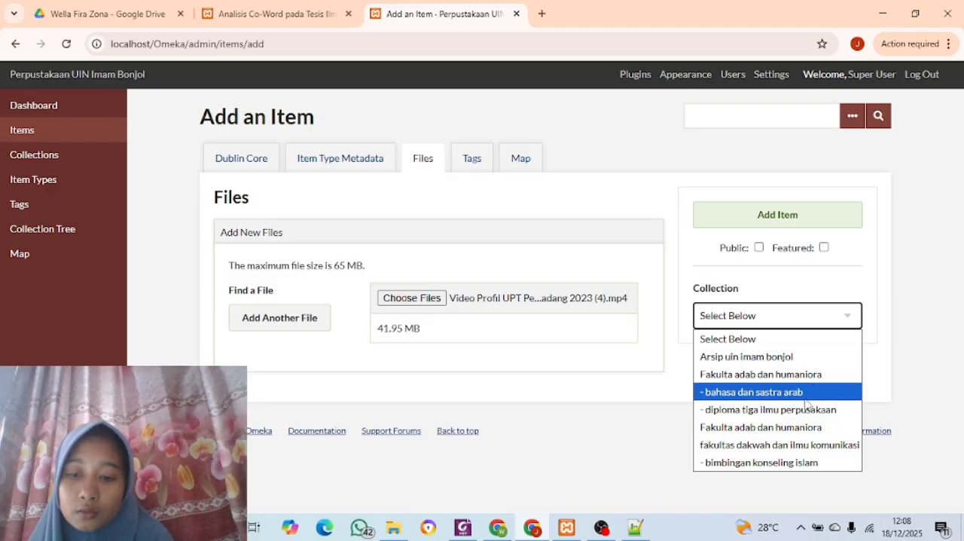
{"action": "left_click", "coordinate": [787, 357]}
{"action": "left_click", "coordinate": [759, 249]}
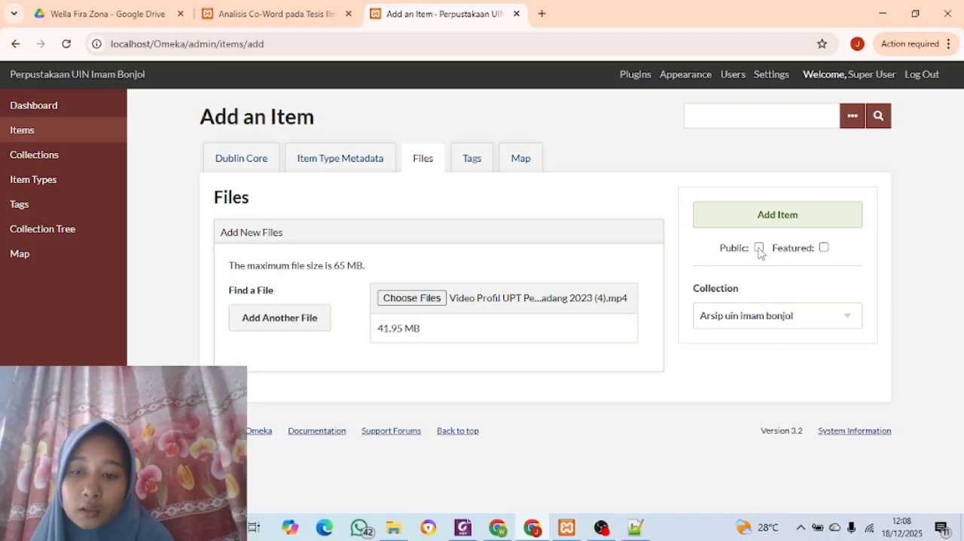
{"action": "left_click", "coordinate": [771, 217]}
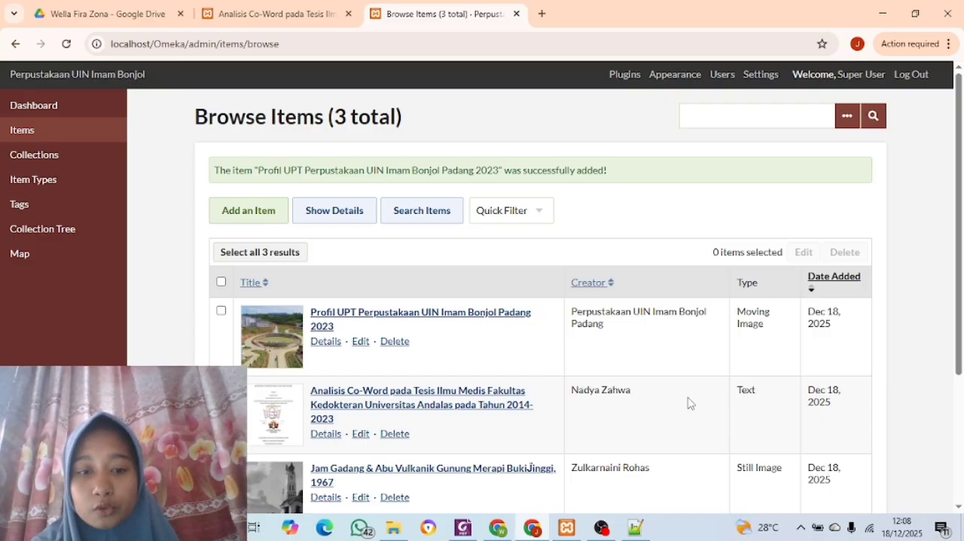
Review the admin items list and the recently added items on the public site's home page
{"action": "scroll", "coordinate": [690, 376], "scroll_direction": "down", "scroll_amount": 2}
{"action": "scroll", "coordinate": [690, 364], "scroll_direction": "down", "scroll_amount": 2}
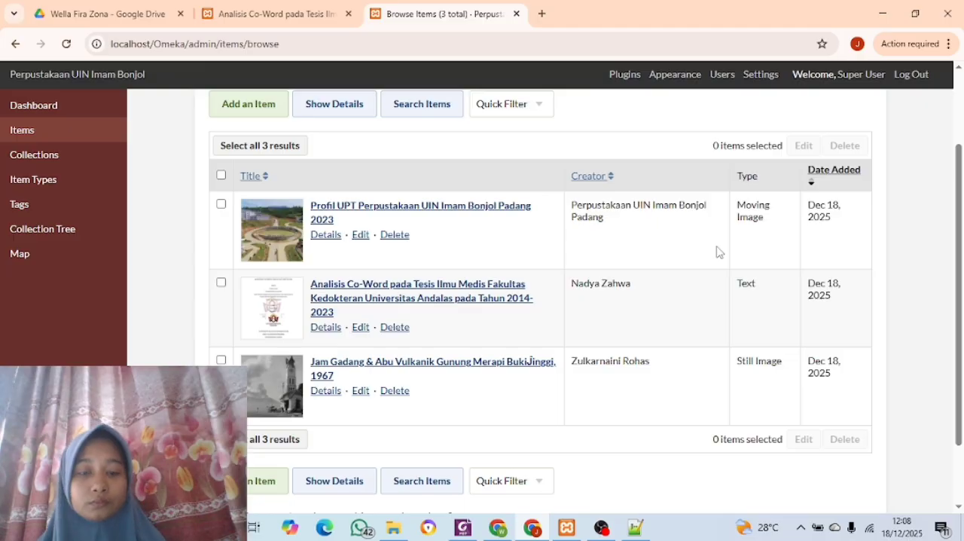
{"action": "left_click", "coordinate": [293, 19]}
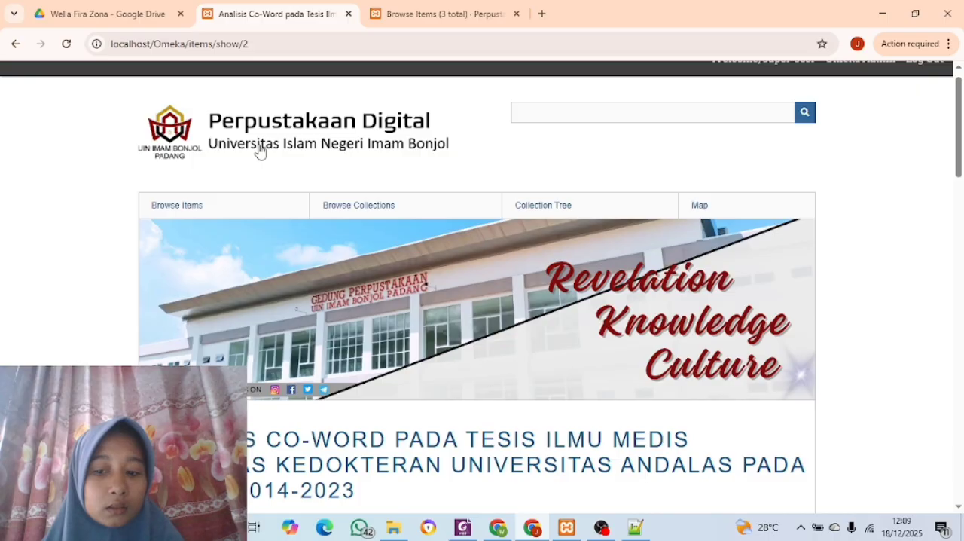
{"action": "scroll", "coordinate": [369, 356], "scroll_direction": "down", "scroll_amount": 4}
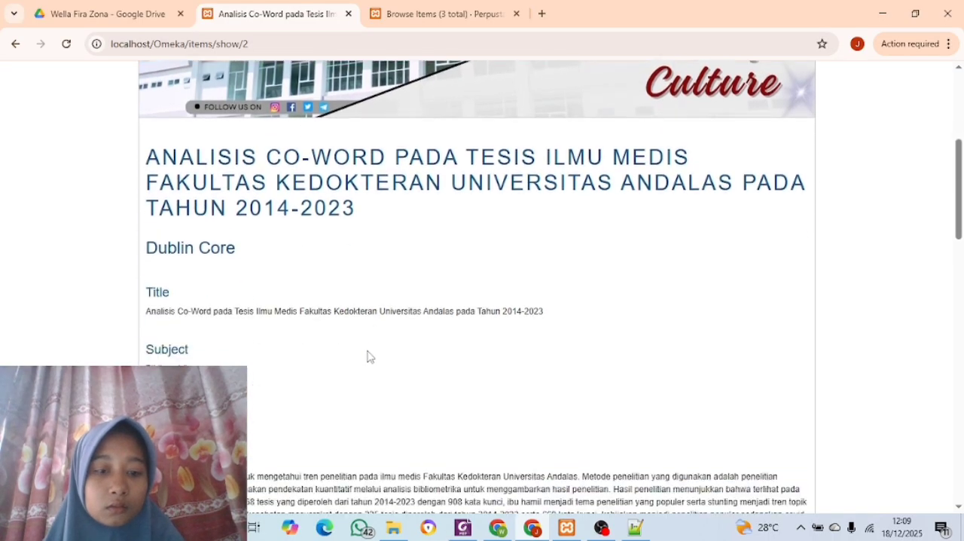
{"action": "scroll", "coordinate": [369, 356], "scroll_direction": "up", "scroll_amount": 2}
{"action": "scroll", "coordinate": [370, 356], "scroll_direction": "down", "scroll_amount": 9}
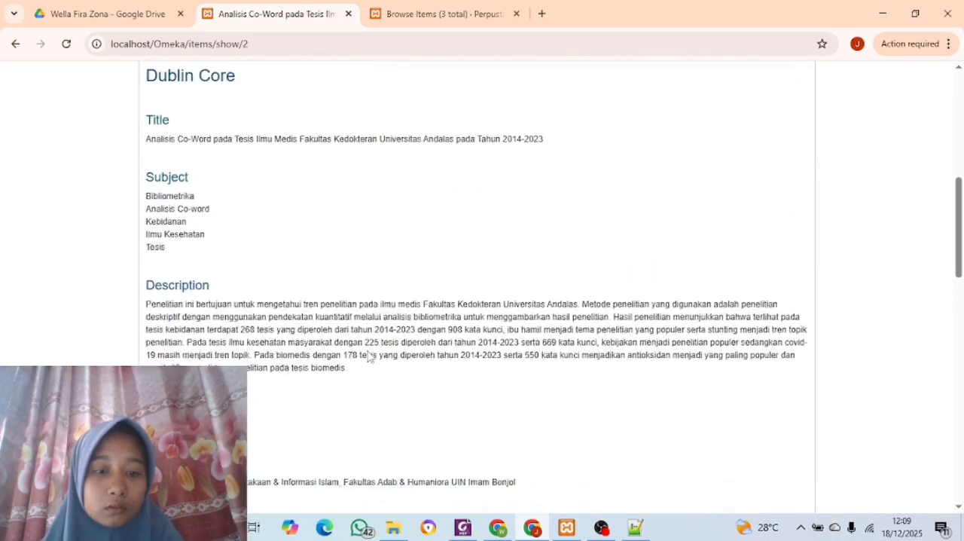
{"action": "scroll", "coordinate": [369, 357], "scroll_direction": "up", "scroll_amount": 8}
{"action": "scroll", "coordinate": [261, 114], "scroll_direction": "up", "scroll_amount": 3}
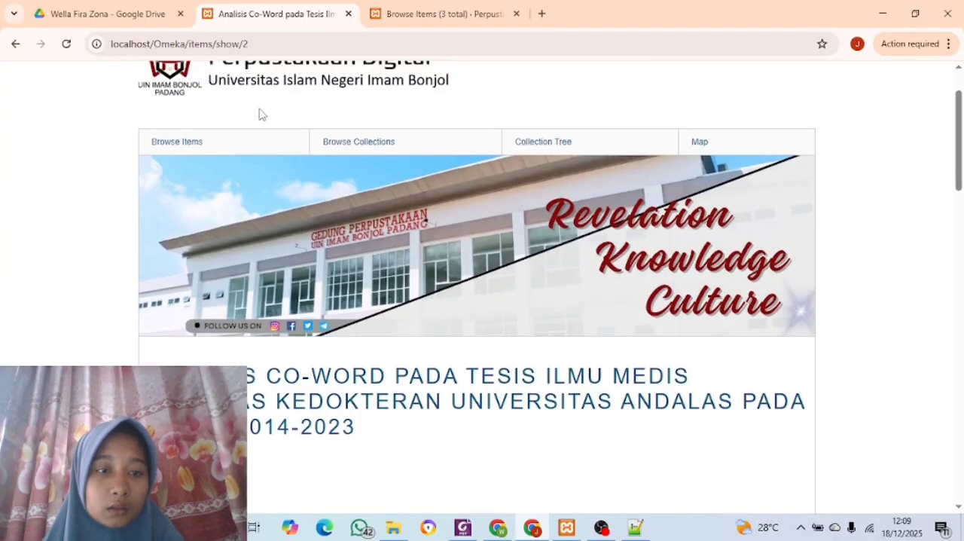
{"action": "key", "text": "F5"}
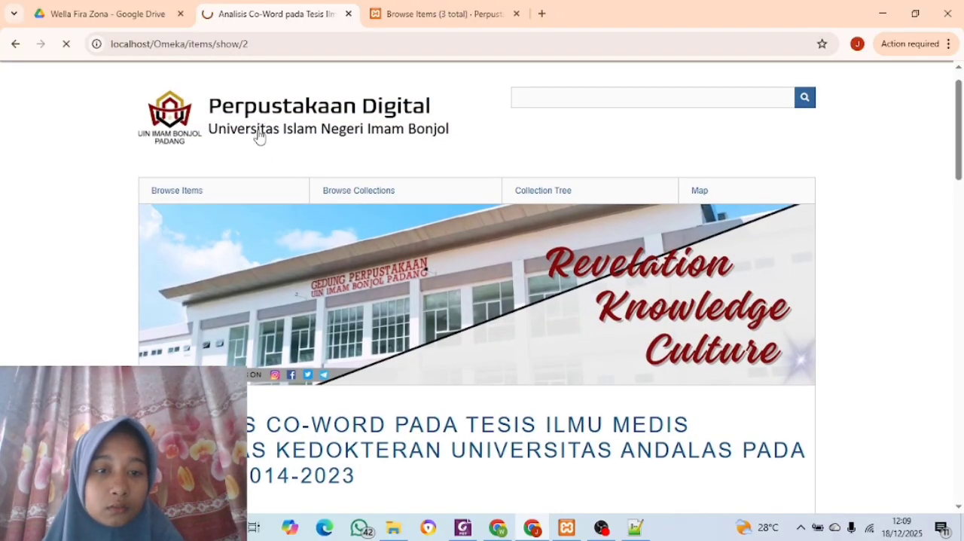
{"action": "scroll", "coordinate": [422, 401], "scroll_direction": "down", "scroll_amount": 2}
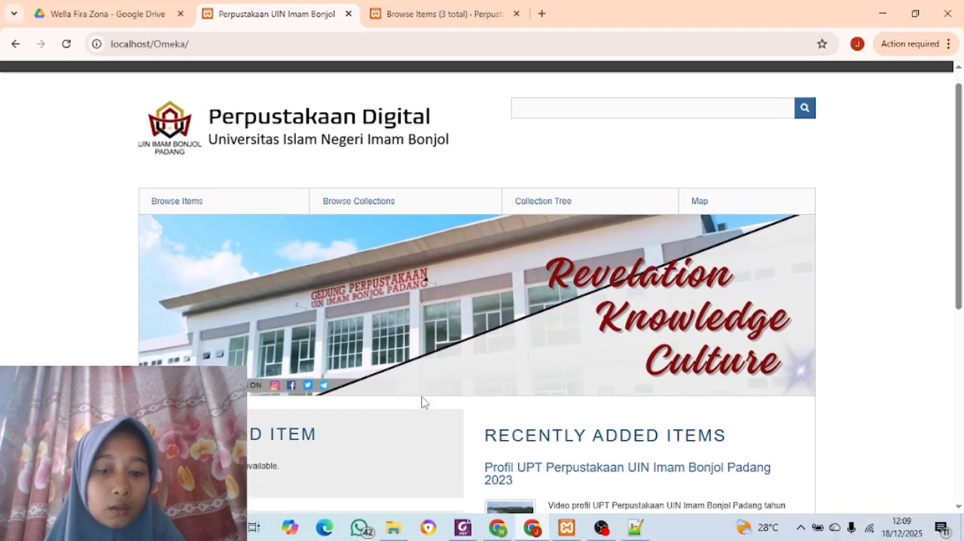
{"action": "scroll", "coordinate": [422, 402], "scroll_direction": "down", "scroll_amount": 3}
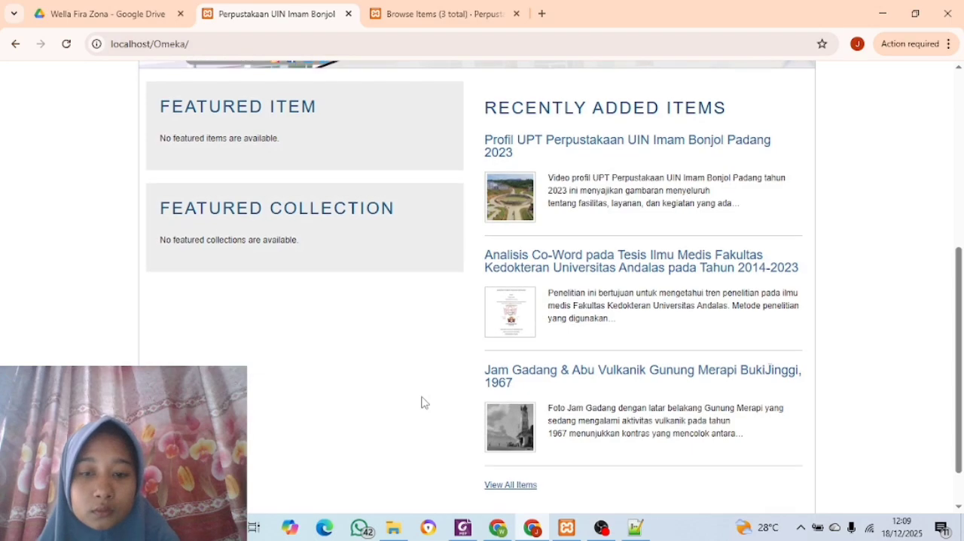
{"action": "scroll", "coordinate": [422, 402], "scroll_direction": "down", "scroll_amount": 1}
{"action": "scroll", "coordinate": [422, 403], "scroll_direction": "up", "scroll_amount": 1}
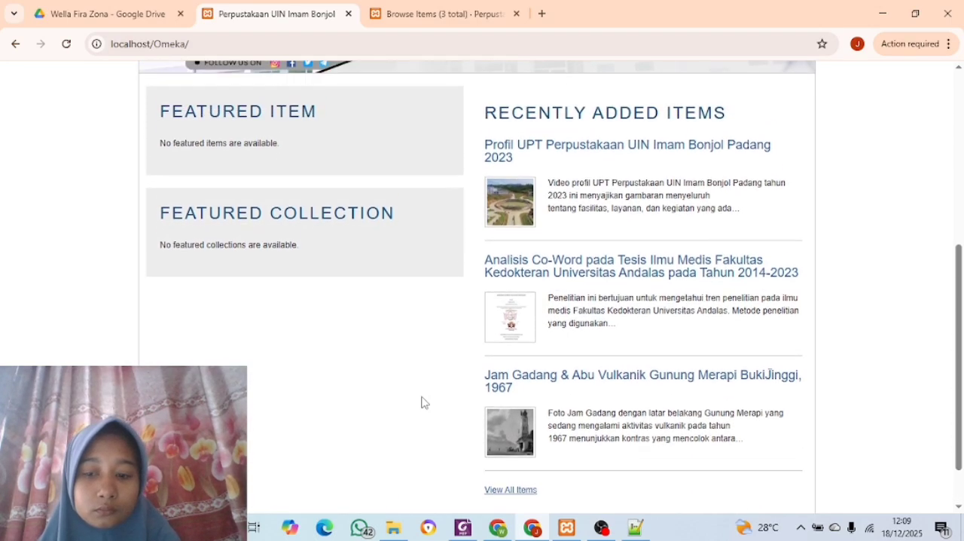
Open the public page of "Profil UPT Perpustakaan UIN Imam Bonjol Padang 2023" and play its attached video
{"action": "left_click", "coordinate": [582, 150]}
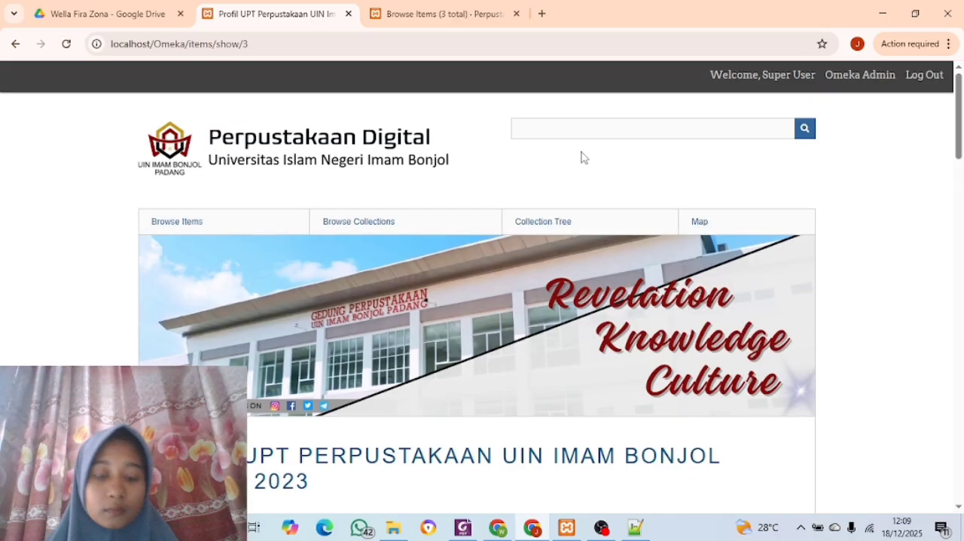
{"action": "scroll", "coordinate": [455, 286], "scroll_direction": "down", "scroll_amount": 2}
{"action": "scroll", "coordinate": [455, 288], "scroll_direction": "down", "scroll_amount": 10}
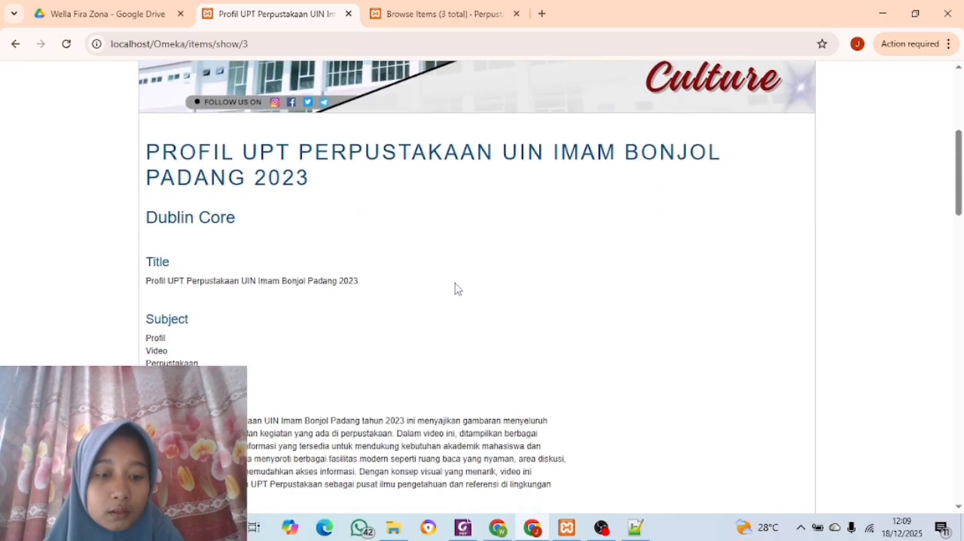
{"action": "scroll", "coordinate": [456, 288], "scroll_direction": "down", "scroll_amount": 7}
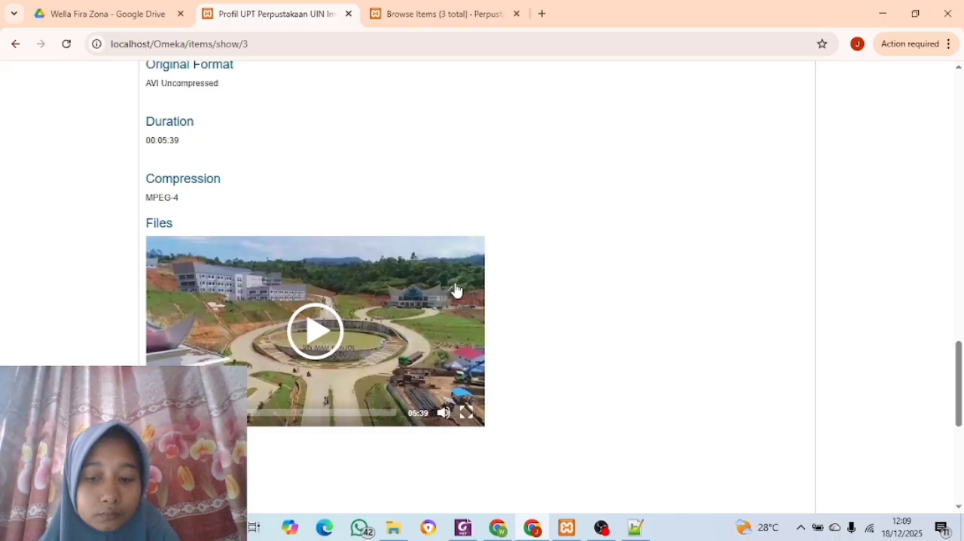
{"action": "left_click", "coordinate": [312, 330]}
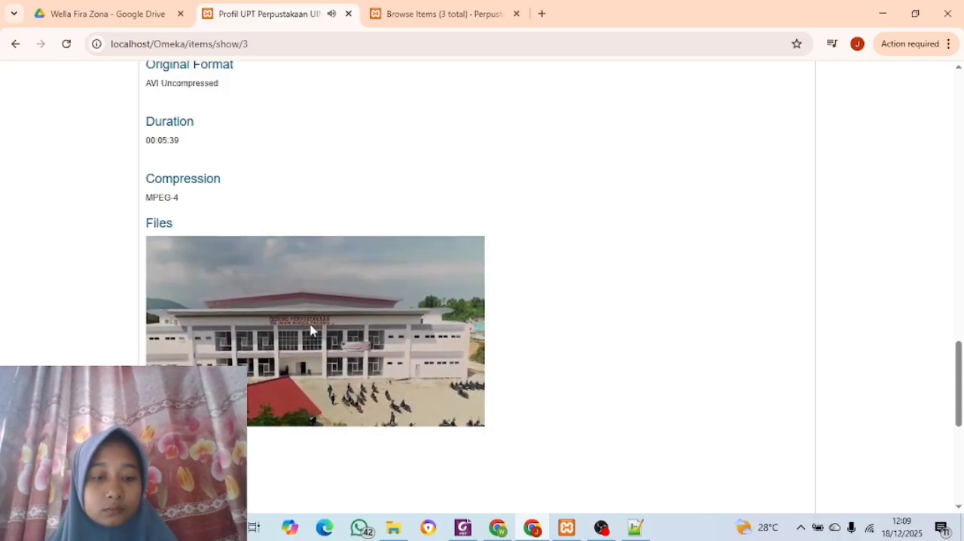
Review the video item's metadata and Geolocation map on its public page
{"action": "scroll", "coordinate": [312, 329], "scroll_direction": "up", "scroll_amount": 5}
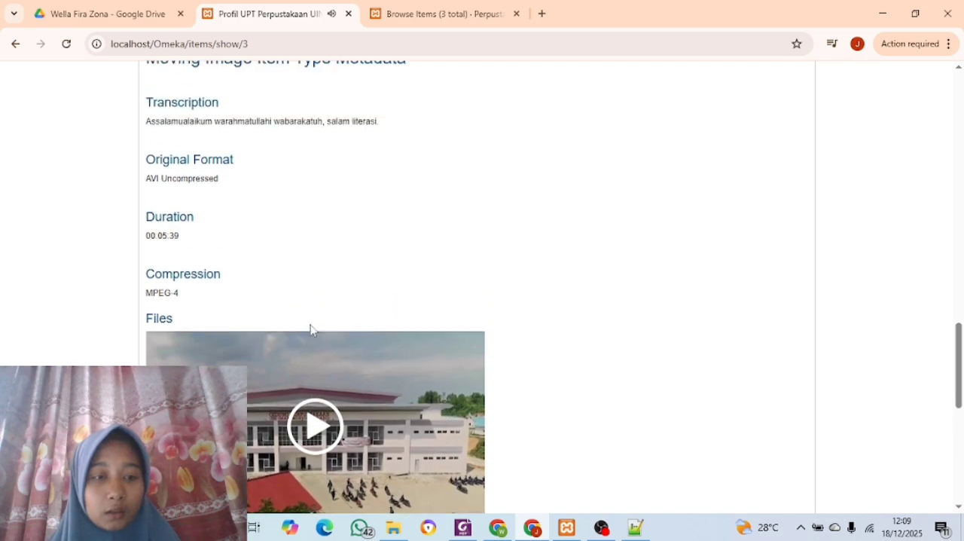
{"action": "scroll", "coordinate": [311, 330], "scroll_direction": "up", "scroll_amount": 10}
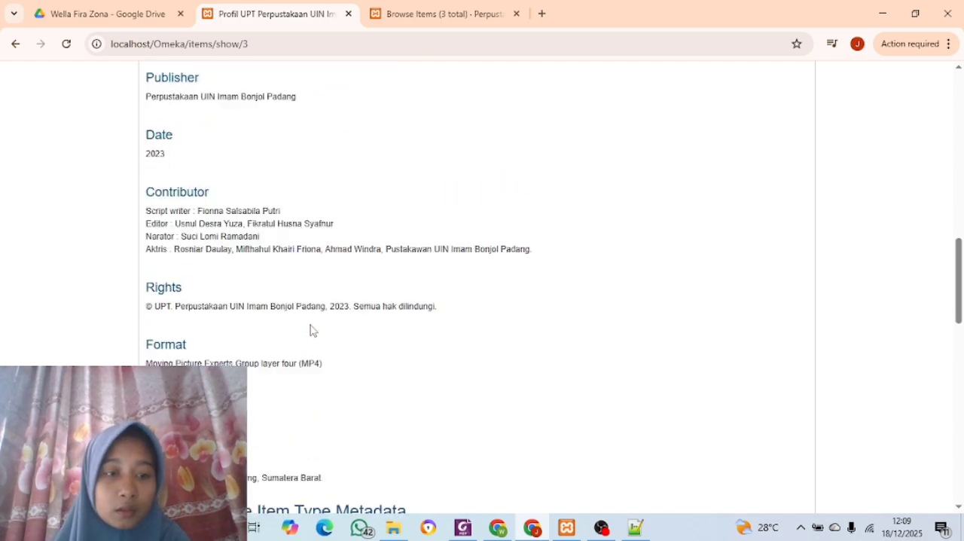
{"action": "scroll", "coordinate": [313, 331], "scroll_direction": "up", "scroll_amount": 1}
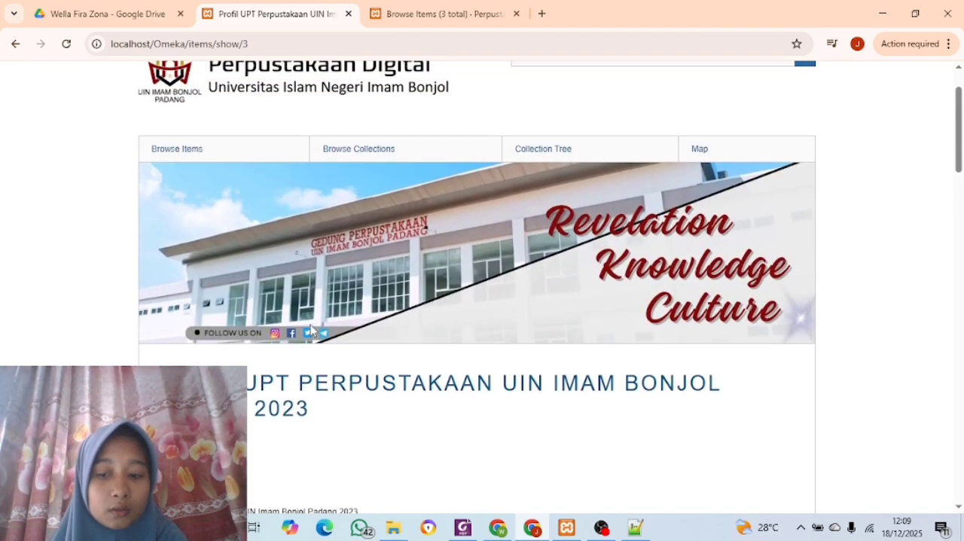
{"action": "scroll", "coordinate": [311, 329], "scroll_direction": "up", "scroll_amount": 2}
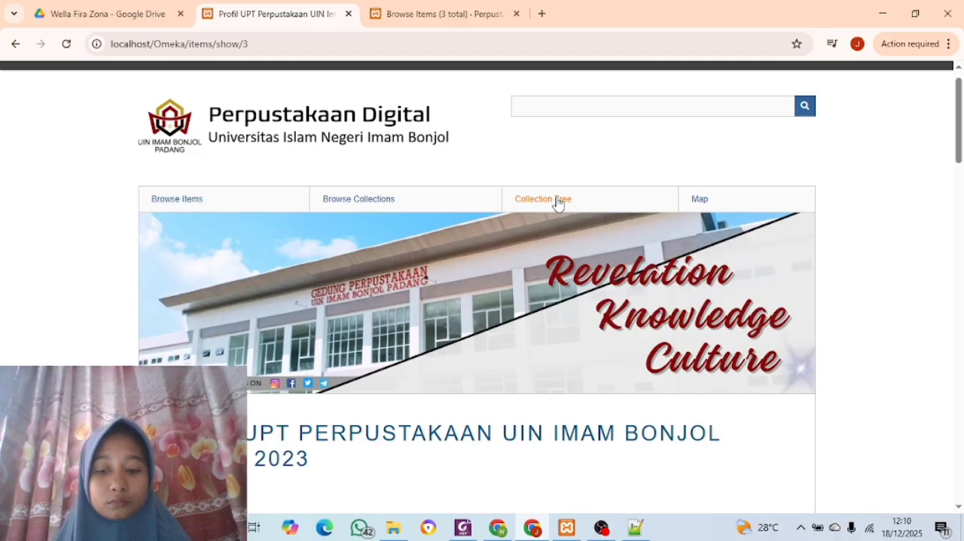
{"action": "scroll", "coordinate": [557, 204], "scroll_direction": "down", "scroll_amount": 10}
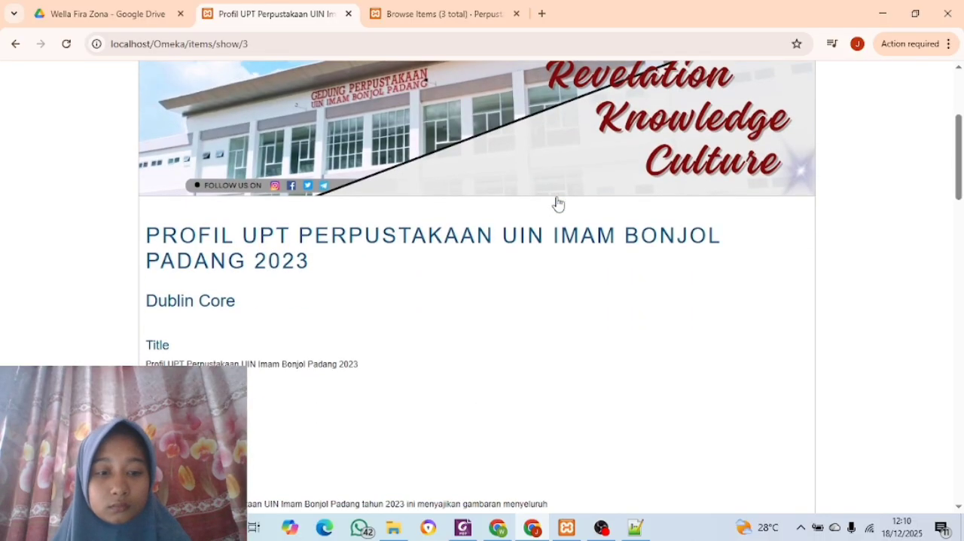
{"action": "scroll", "coordinate": [557, 203], "scroll_direction": "down", "scroll_amount": 15}
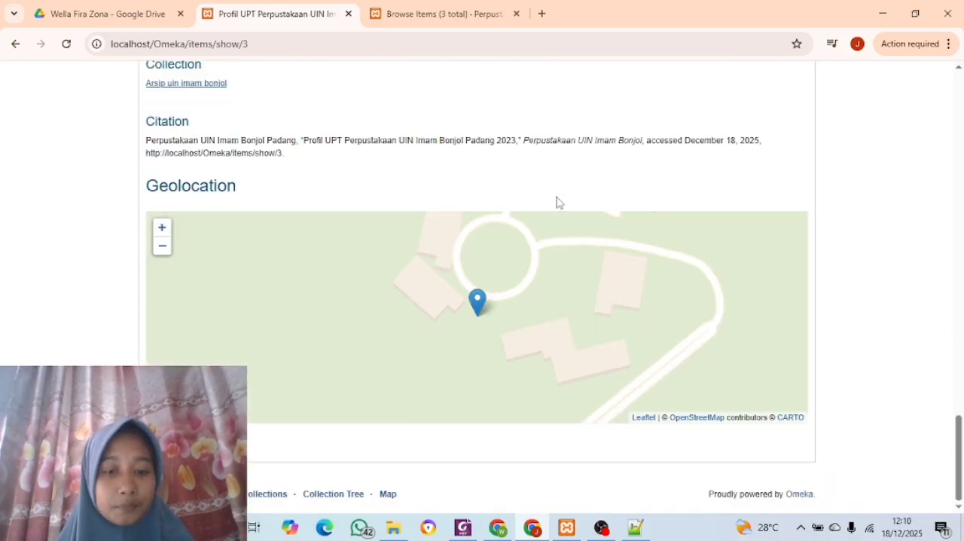
{"action": "scroll", "coordinate": [557, 202], "scroll_direction": "up", "scroll_amount": 10}
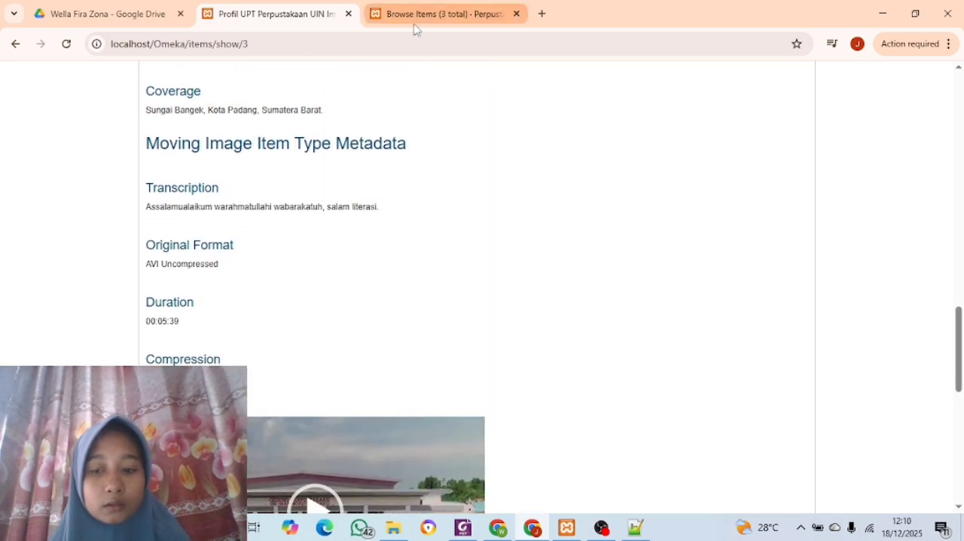
Return to the admin Browse Items page and look over the listed items
{"action": "left_click", "coordinate": [412, 24]}
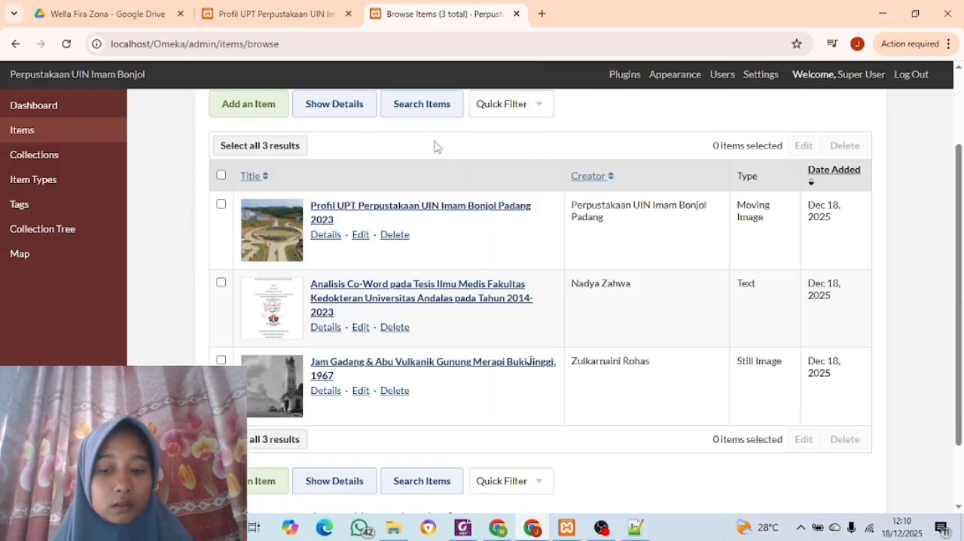
{"action": "scroll", "coordinate": [440, 164], "scroll_direction": "down", "scroll_amount": 1}
{"action": "scroll", "coordinate": [441, 170], "scroll_direction": "down", "scroll_amount": 1}
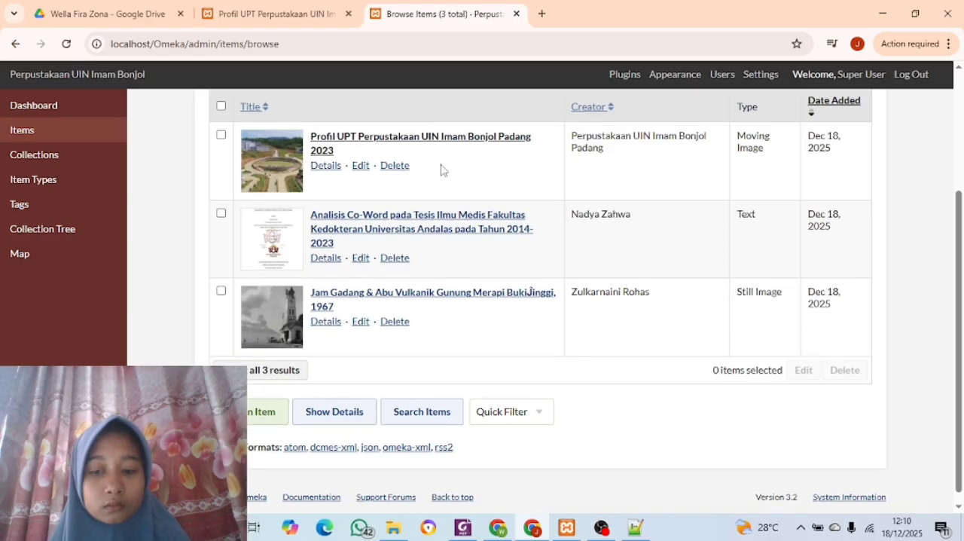